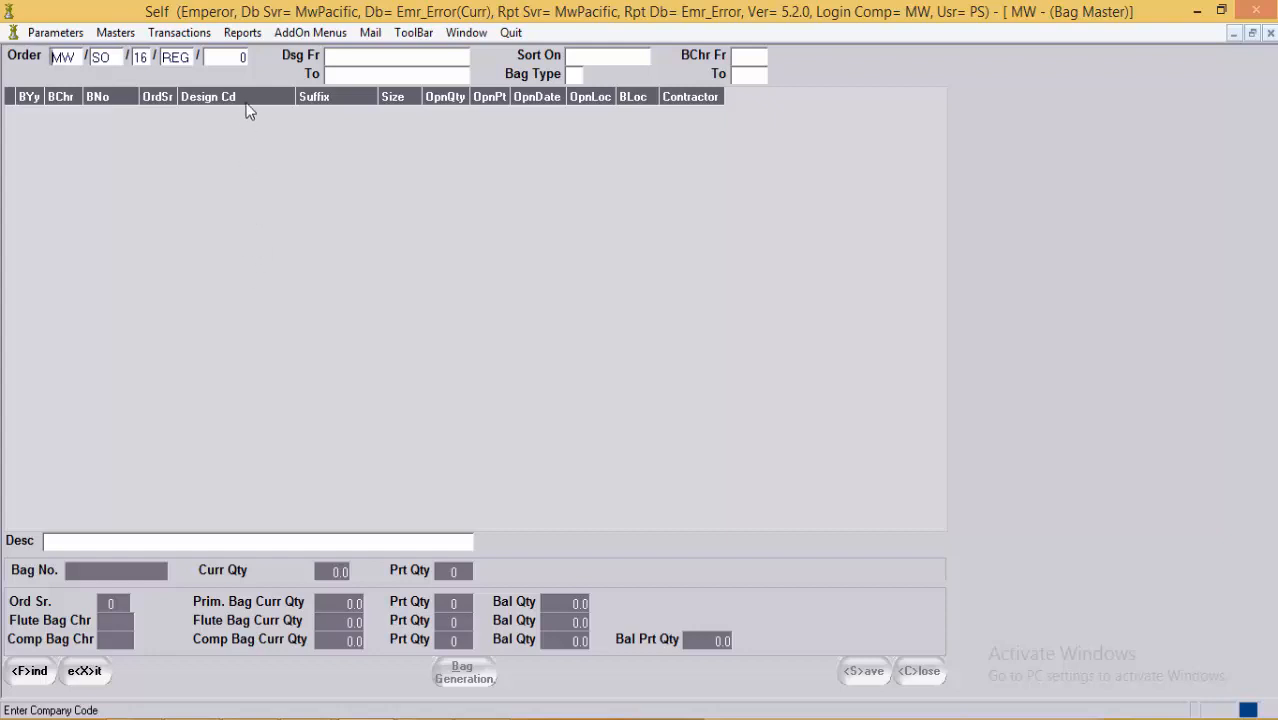
Step: Enter the order number and fetch sales order MW/SO/16/REG/22 with its empty bag list
click(226, 58)
text(32)
key(Return)
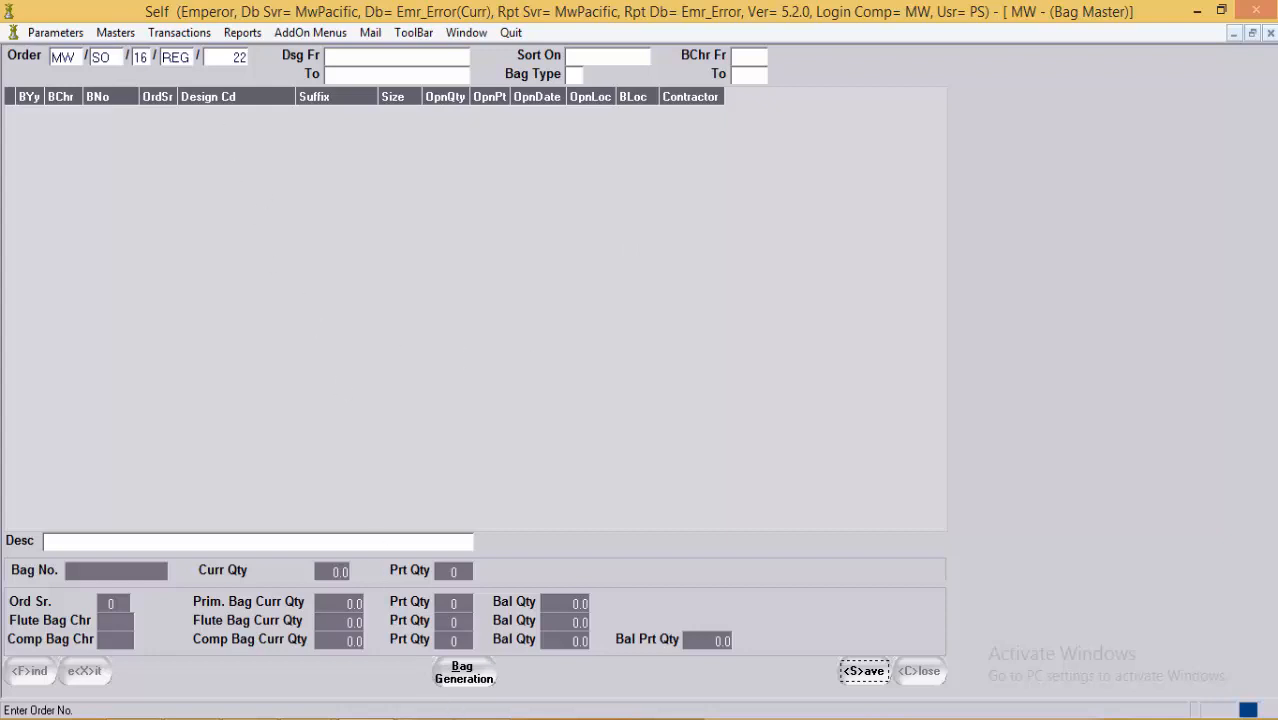
Step: Set bag generation for order serials 1 to 5 and list the default bag characters
click(466, 673)
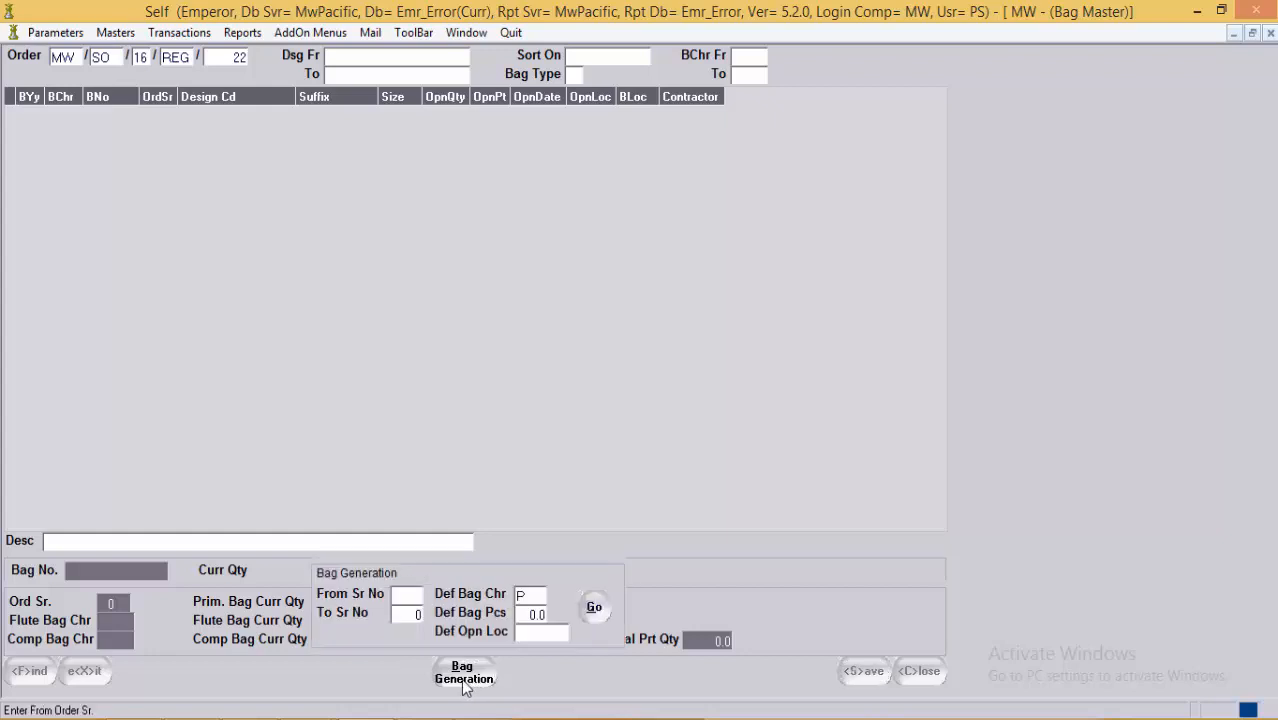
double_click(409, 603)
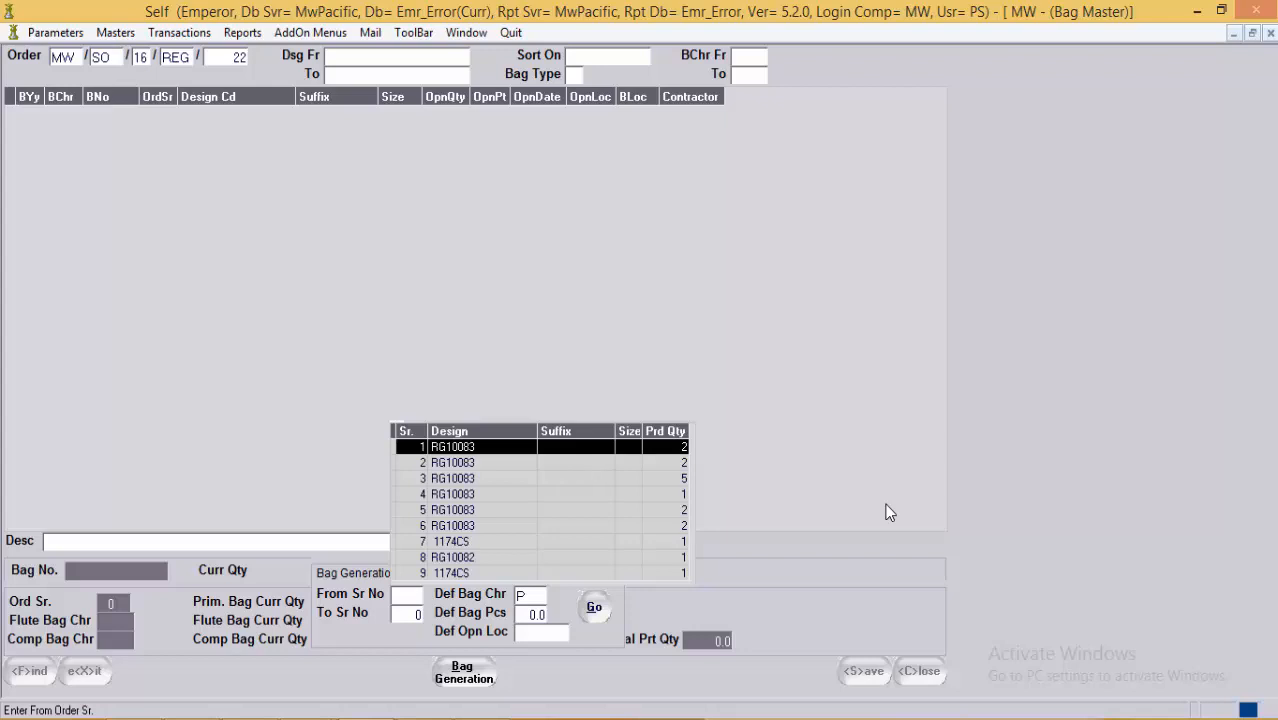
key(Return)
key(Return)
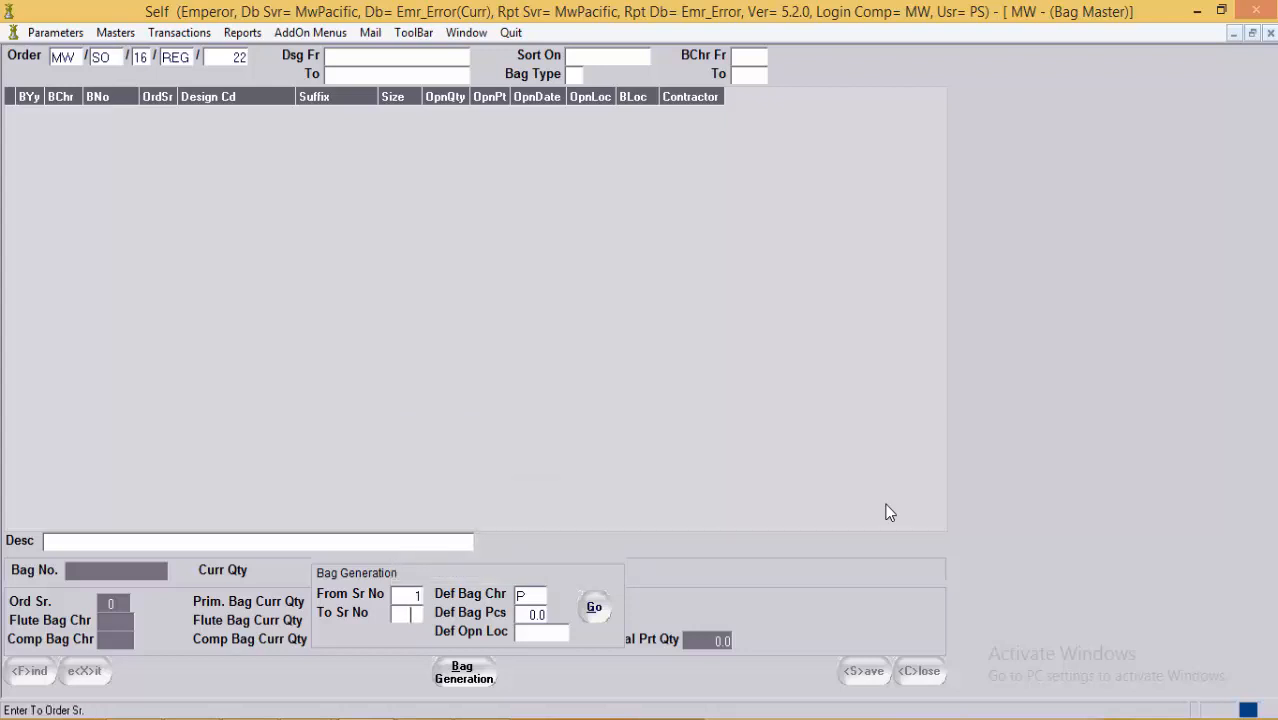
text(5)
key(Return)
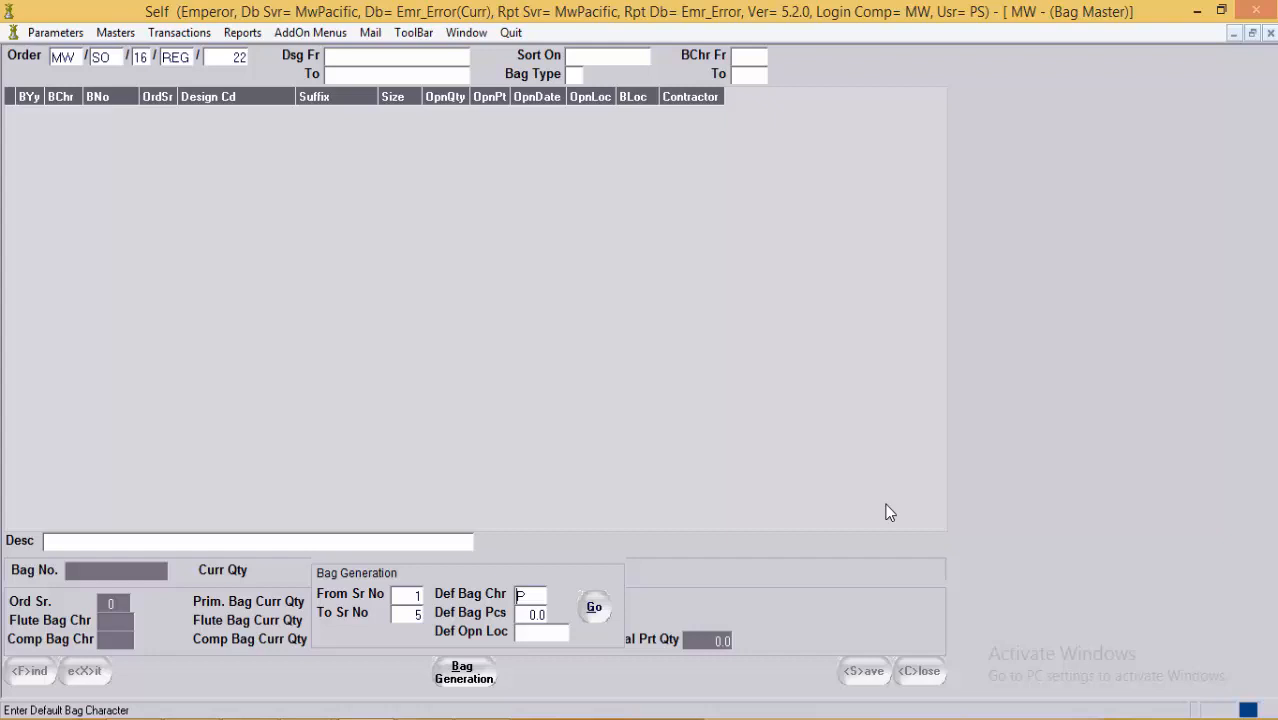
key(F1)
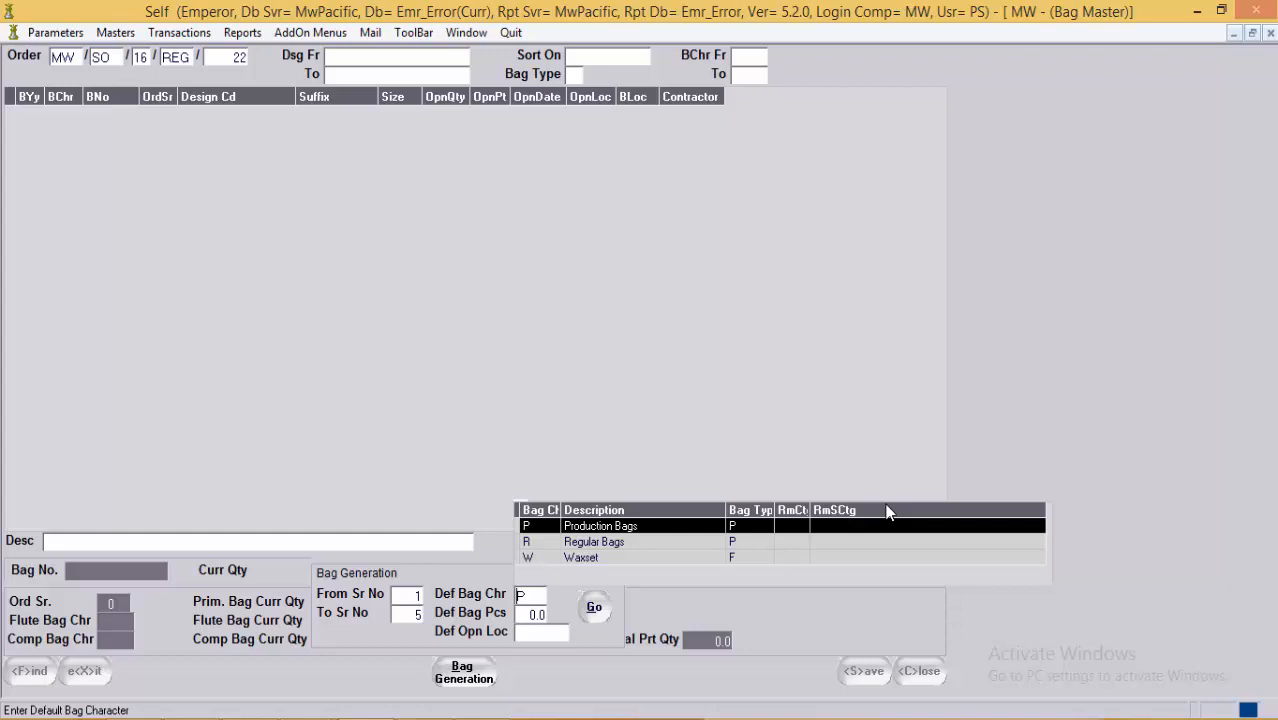
Step: Keep bag character P with 2 default pieces and no opening location, generating bags 34–40
key(Return)
key(Return)
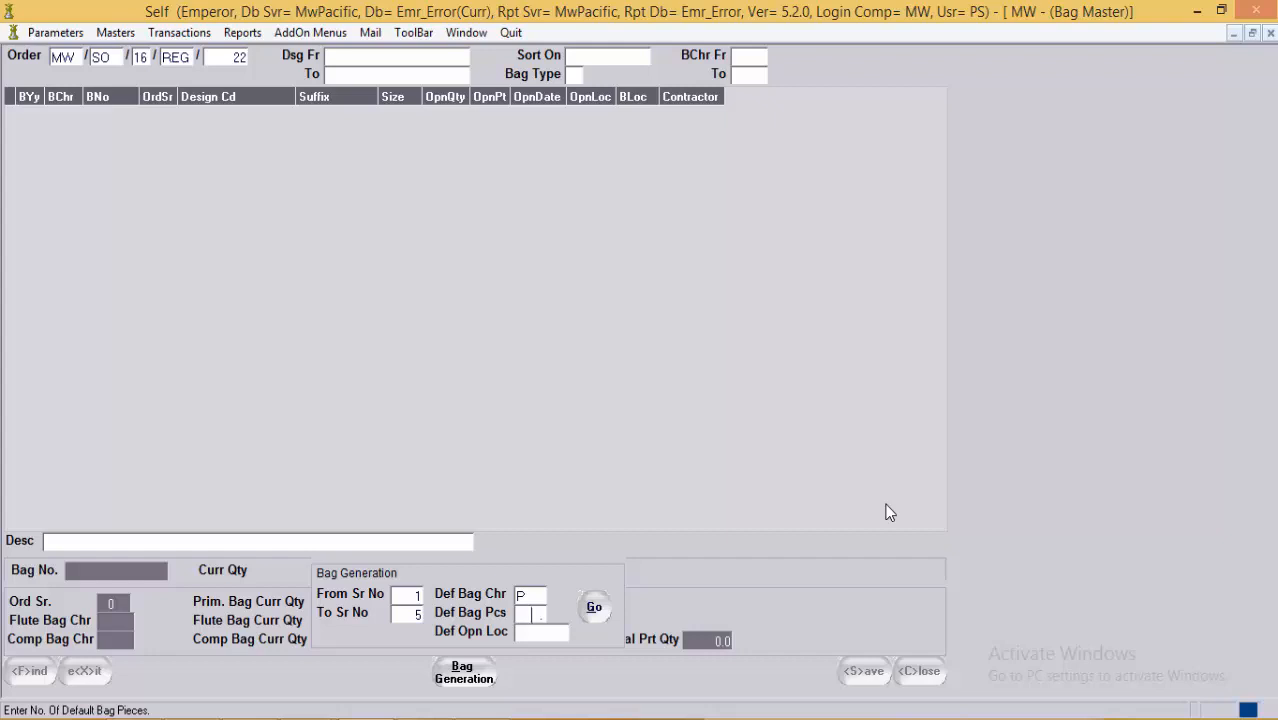
text(2)
key(Tab)
key(F1)
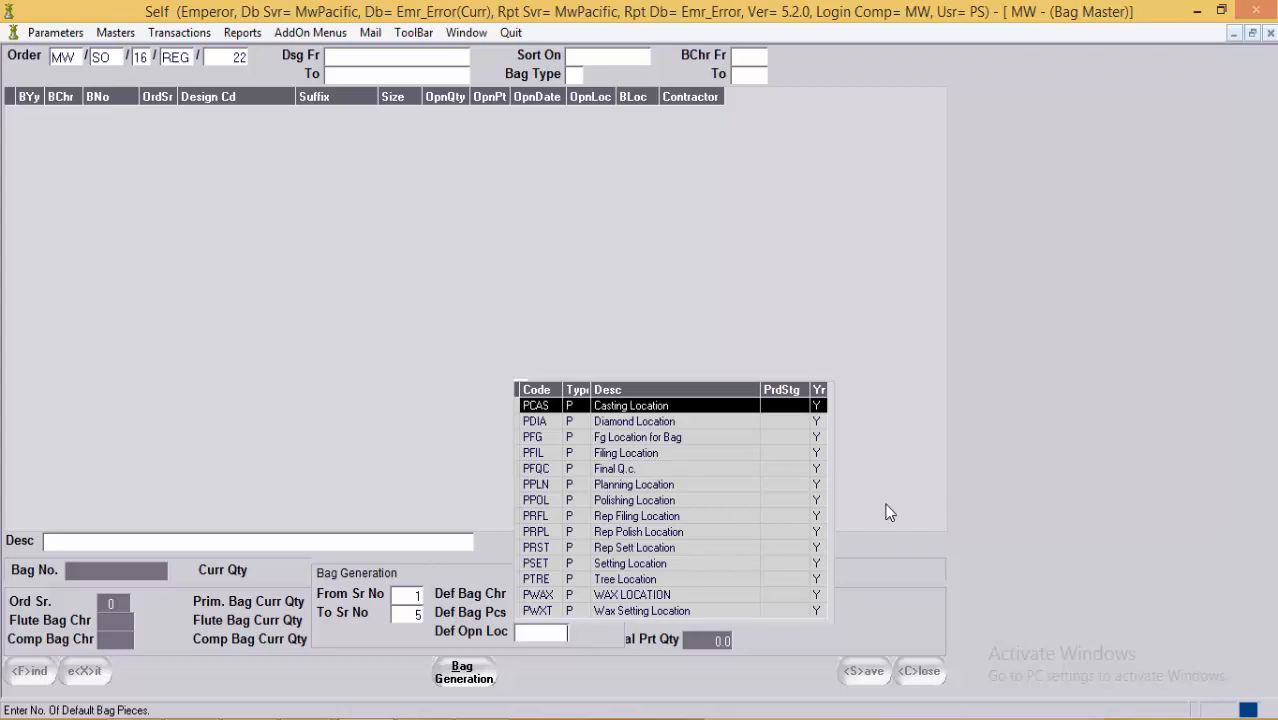
key(Escape)
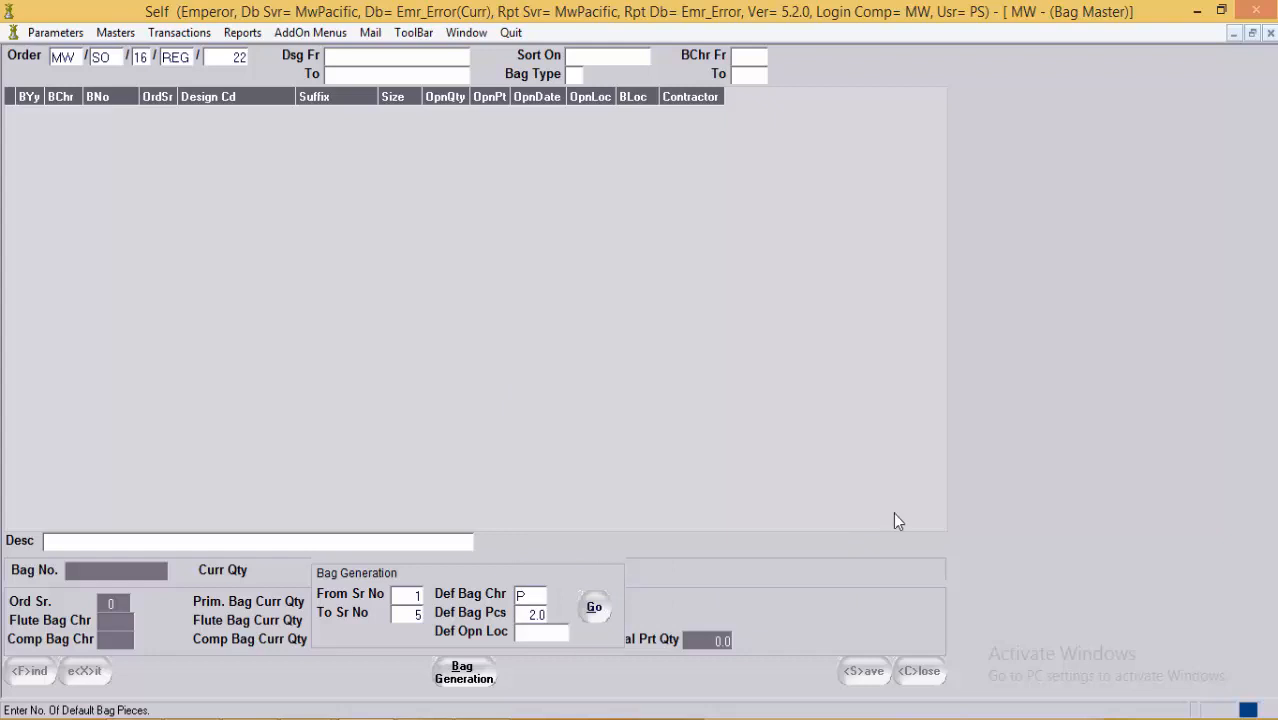
click(596, 608)
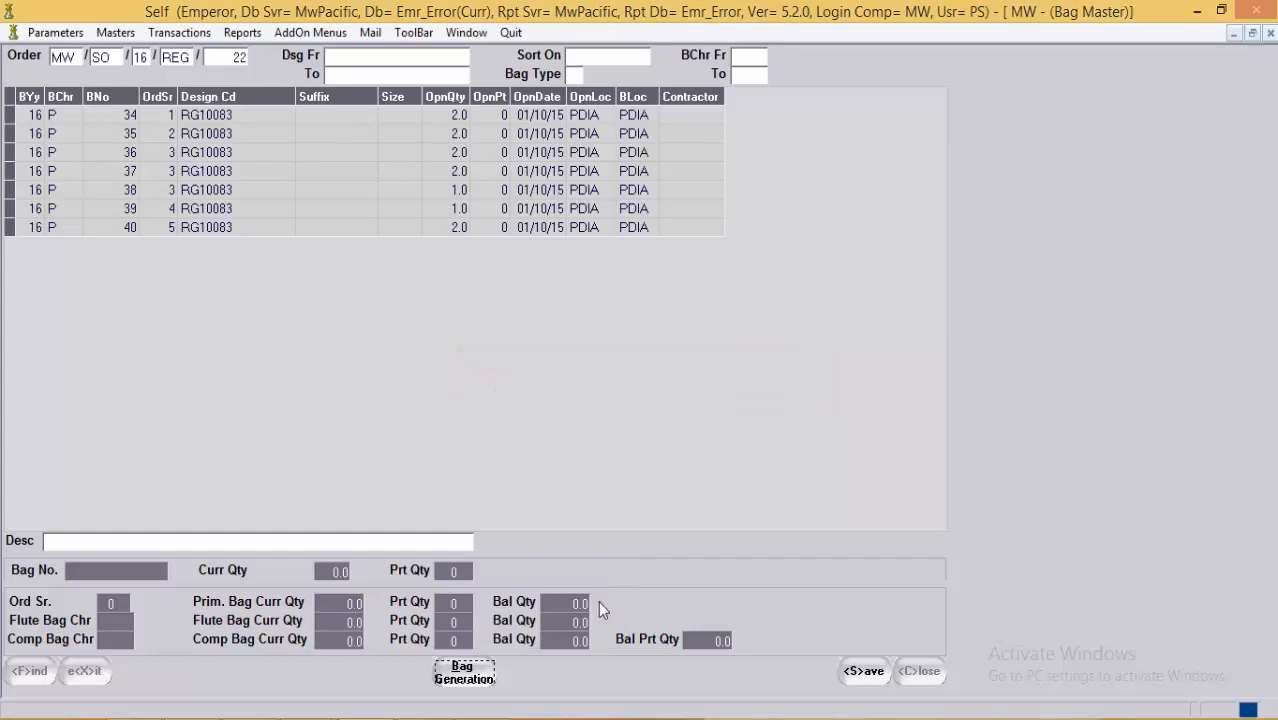
click(436, 134)
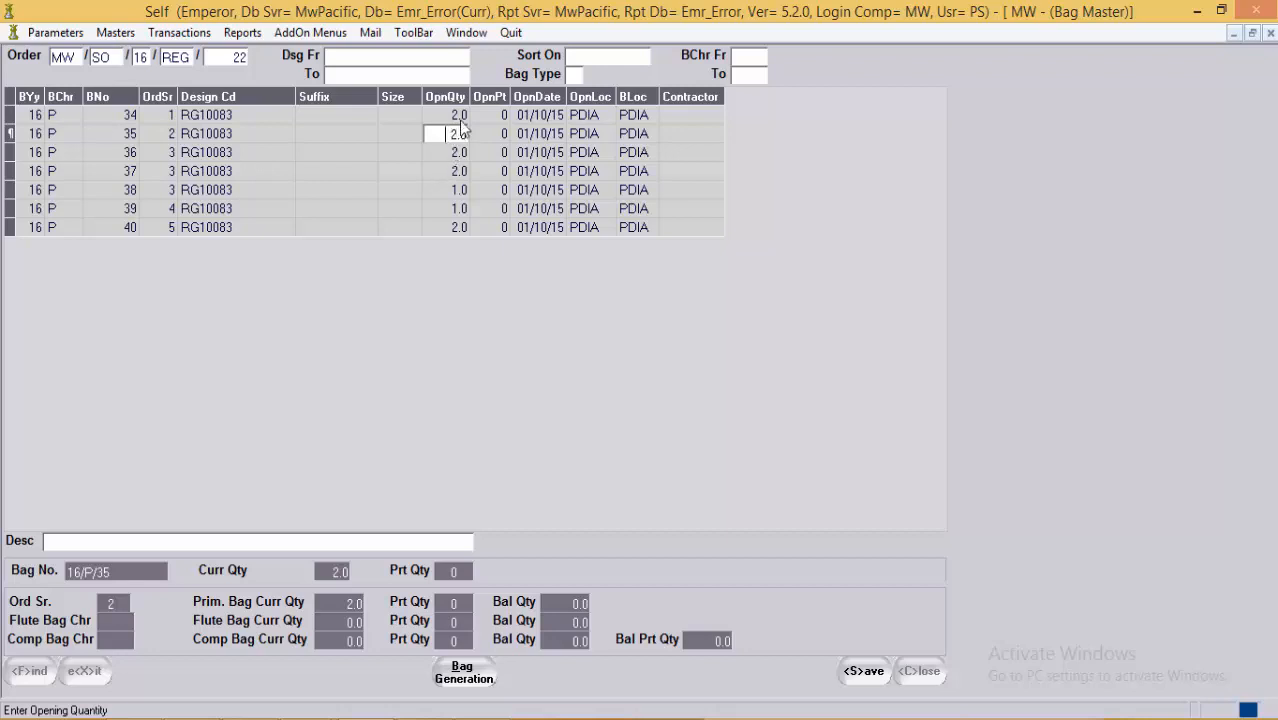
click(450, 155)
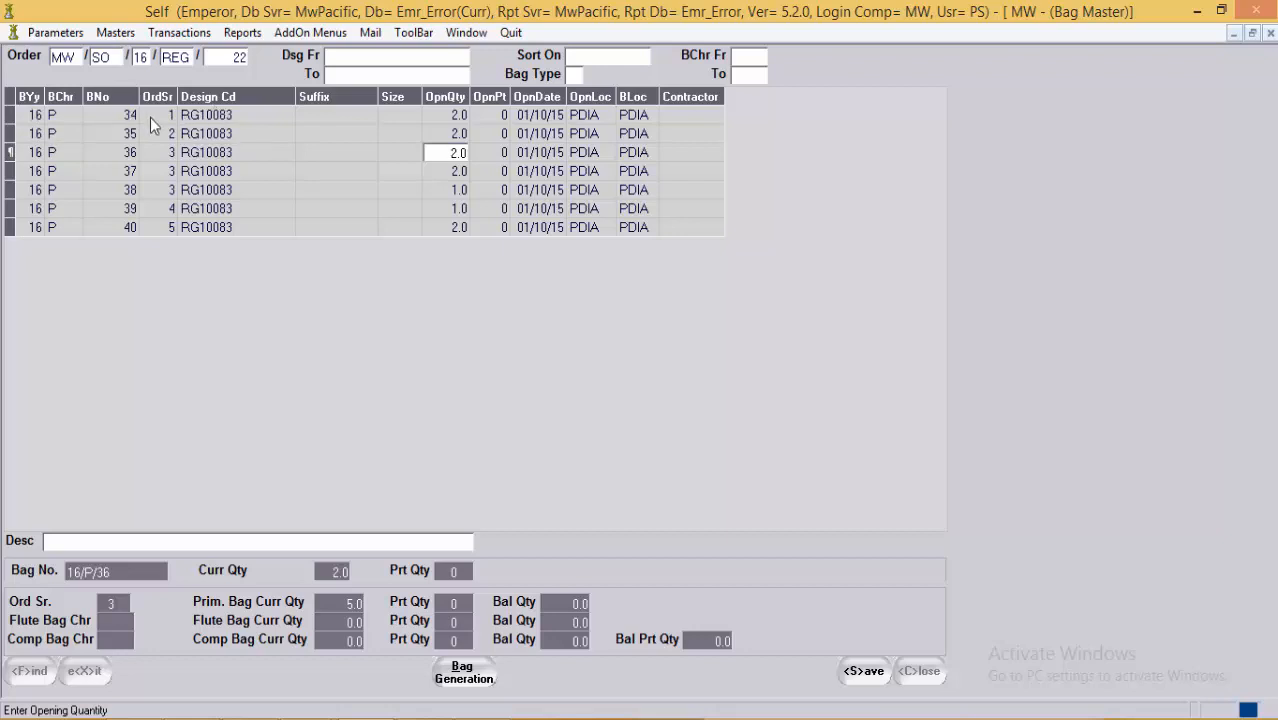
click(156, 228)
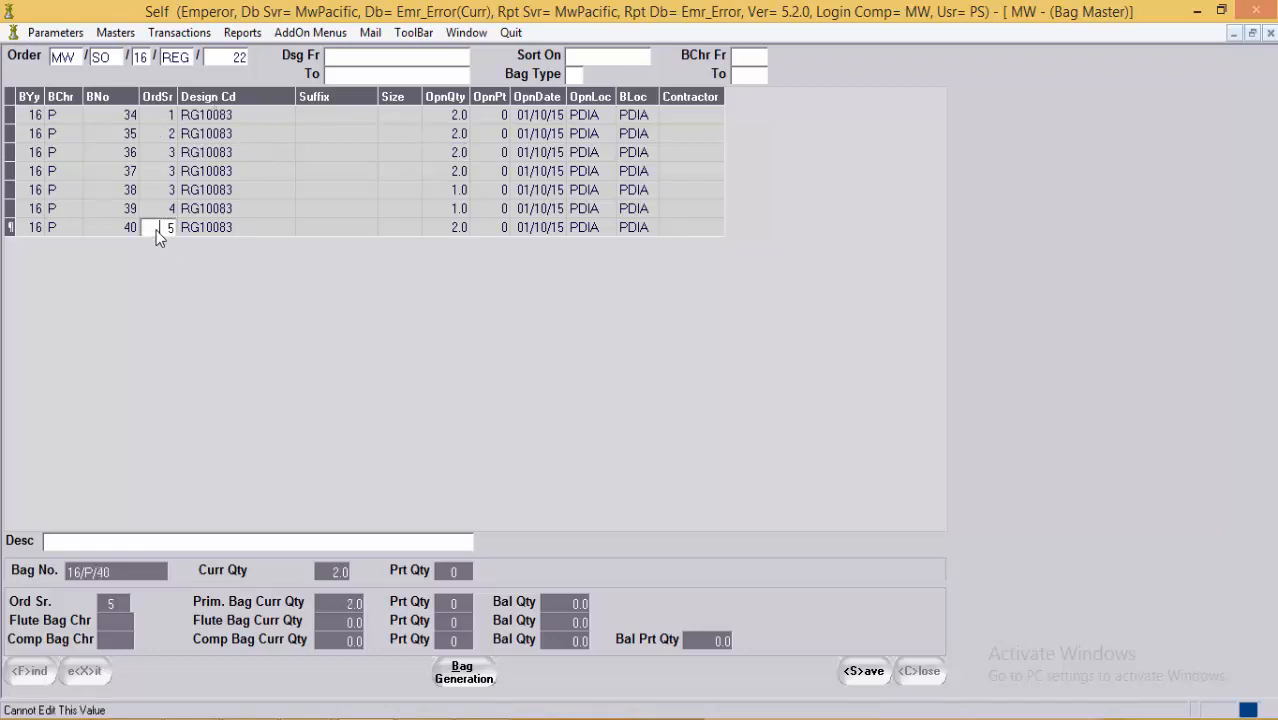
click(161, 152)
click(309, 155)
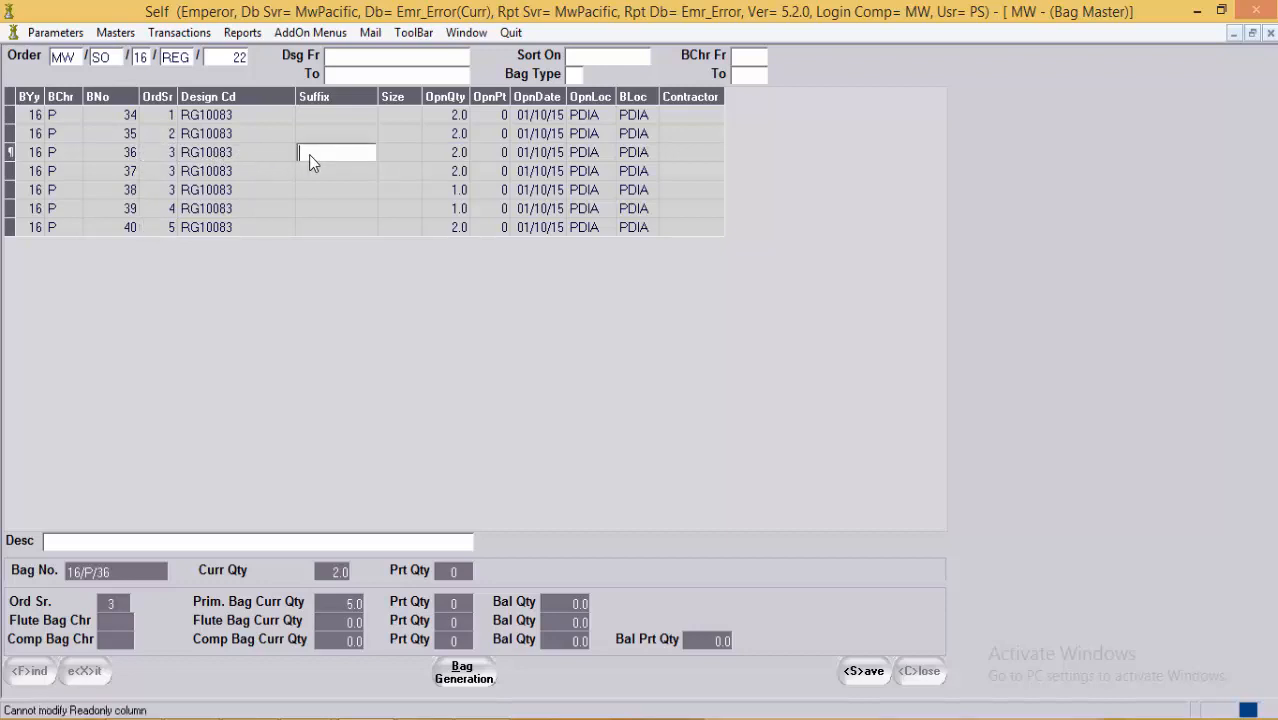
click(426, 190)
click(432, 170)
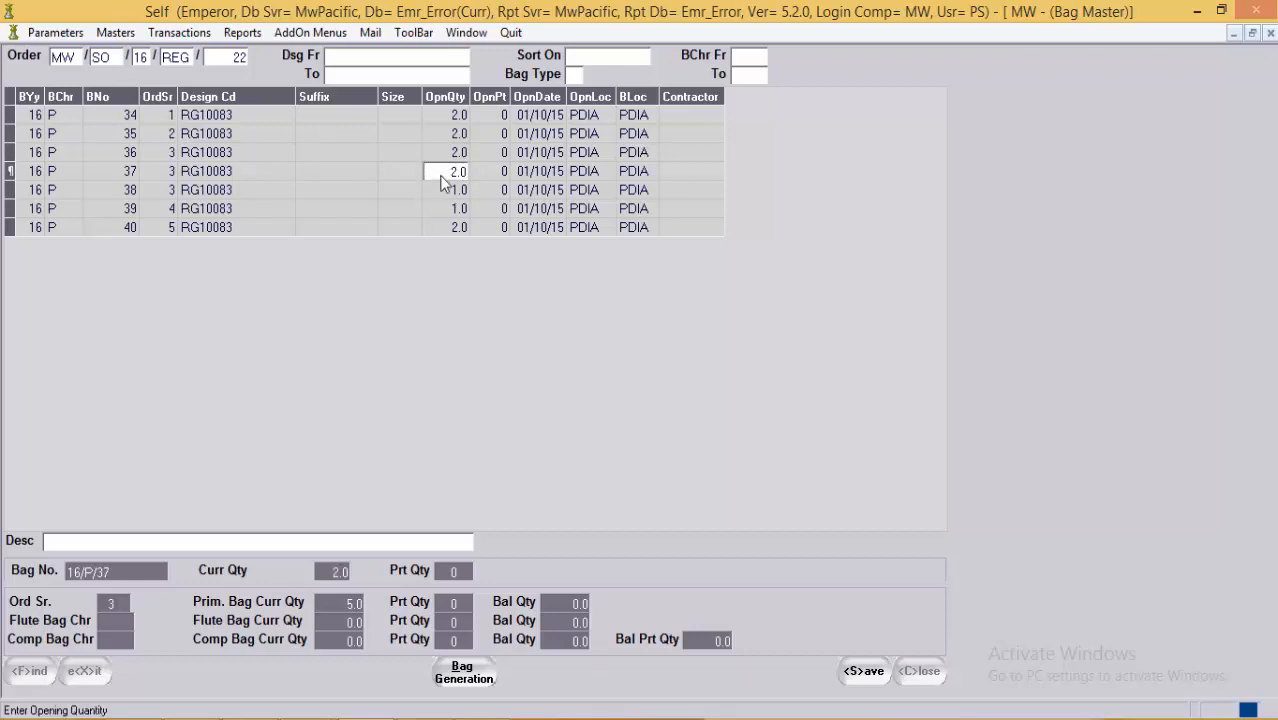
click(450, 155)
click(223, 158)
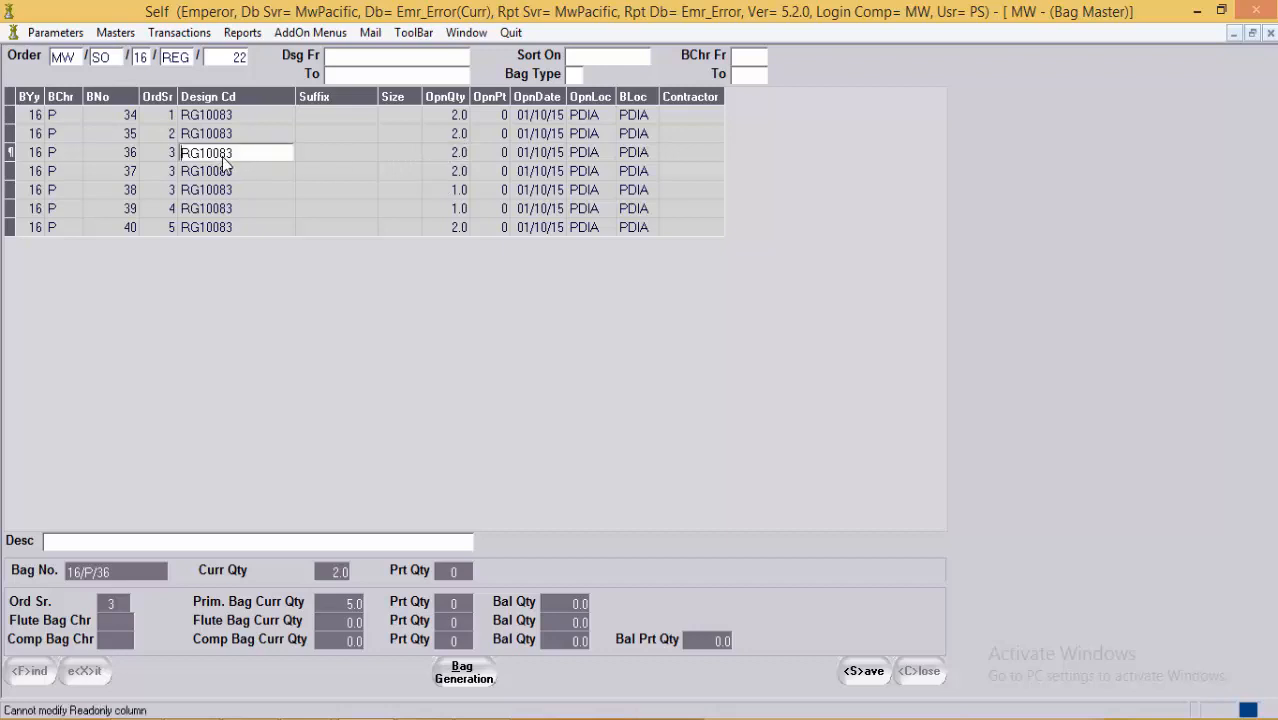
click(487, 160)
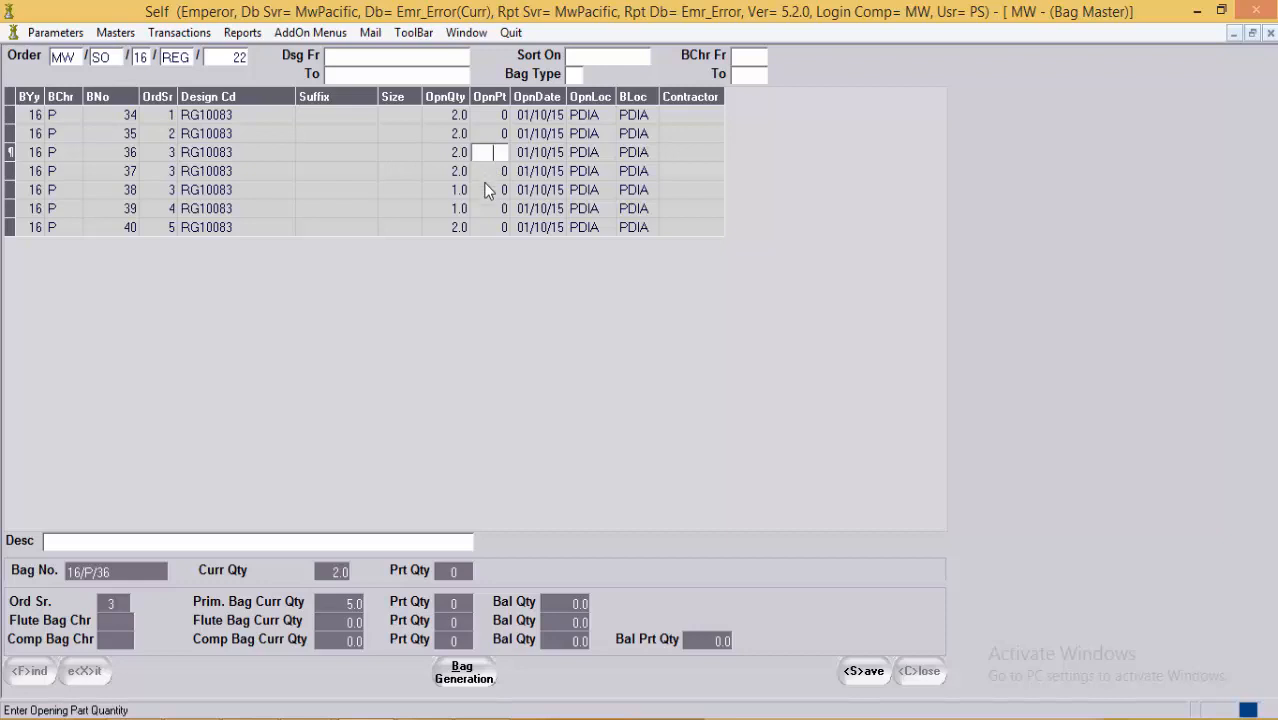
click(490, 198)
click(430, 193)
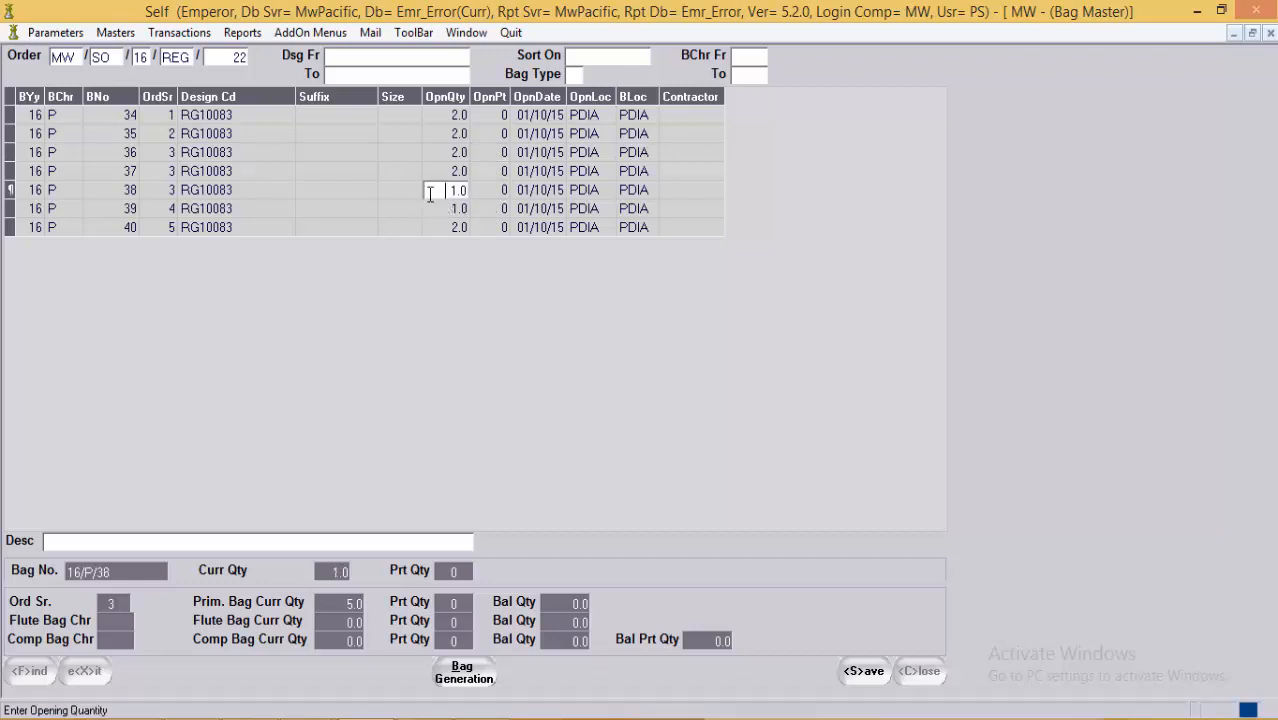
click(493, 194)
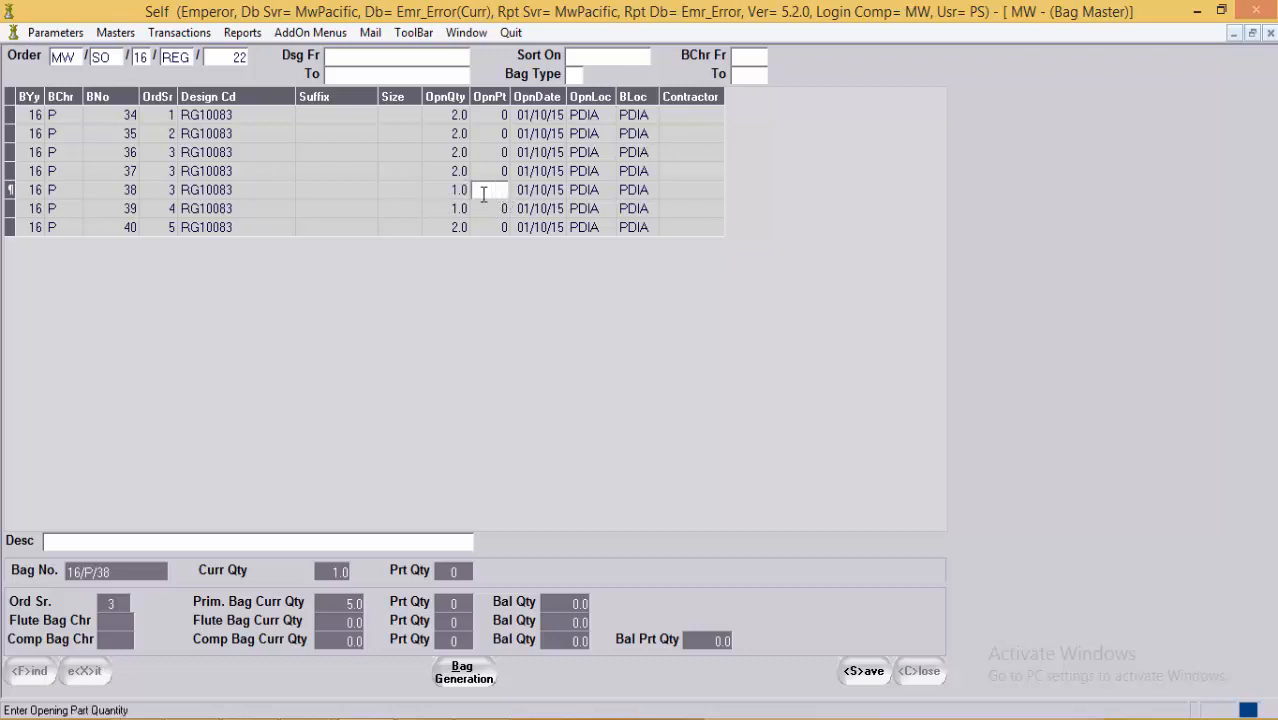
click(321, 190)
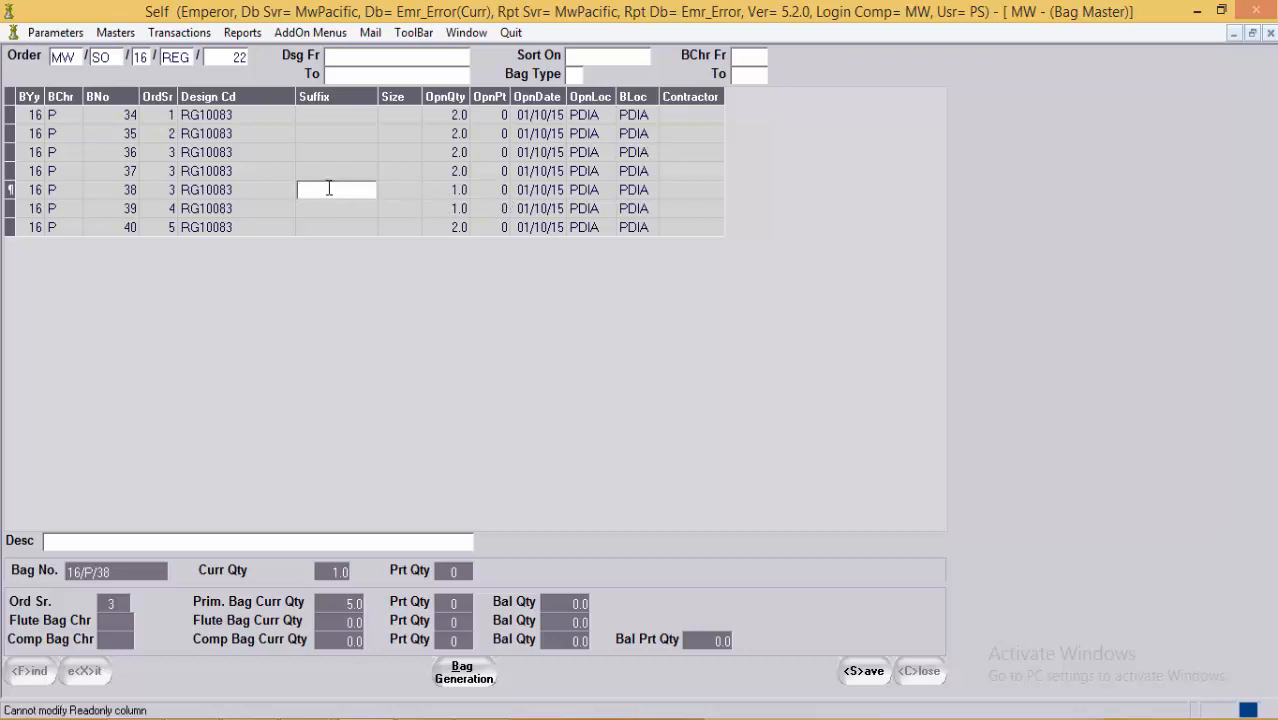
click(450, 190)
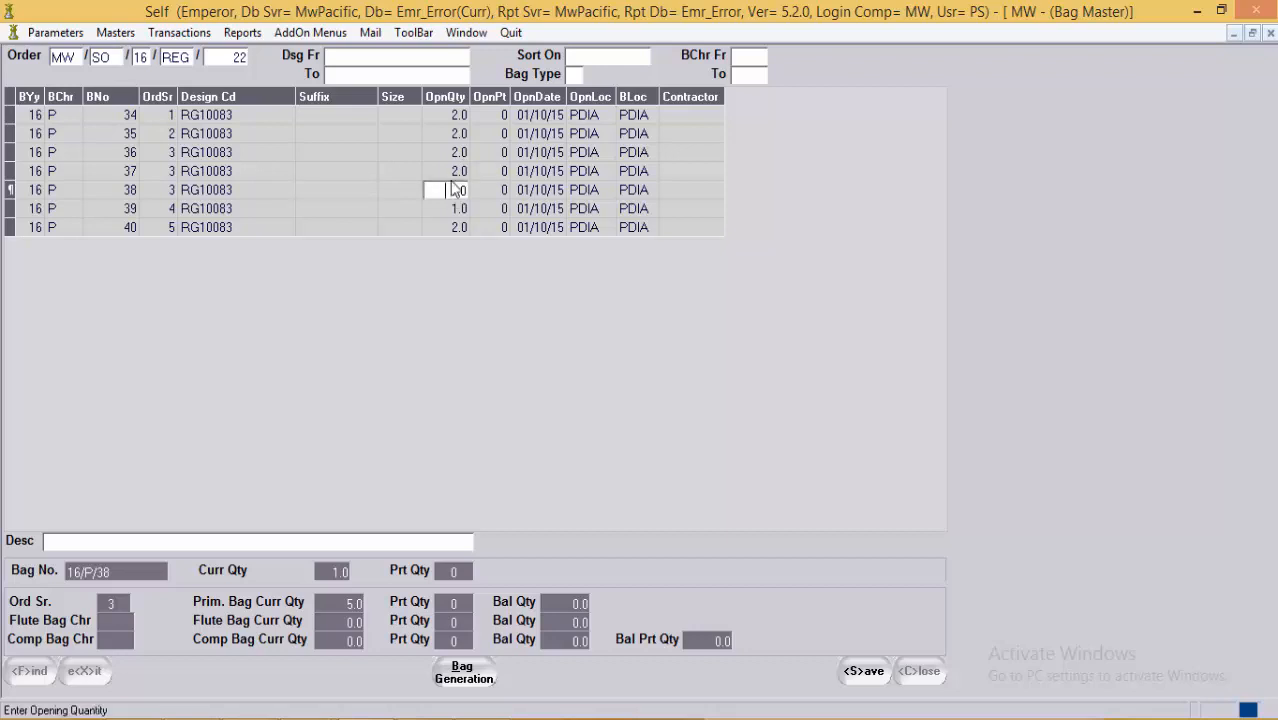
click(434, 171)
click(292, 118)
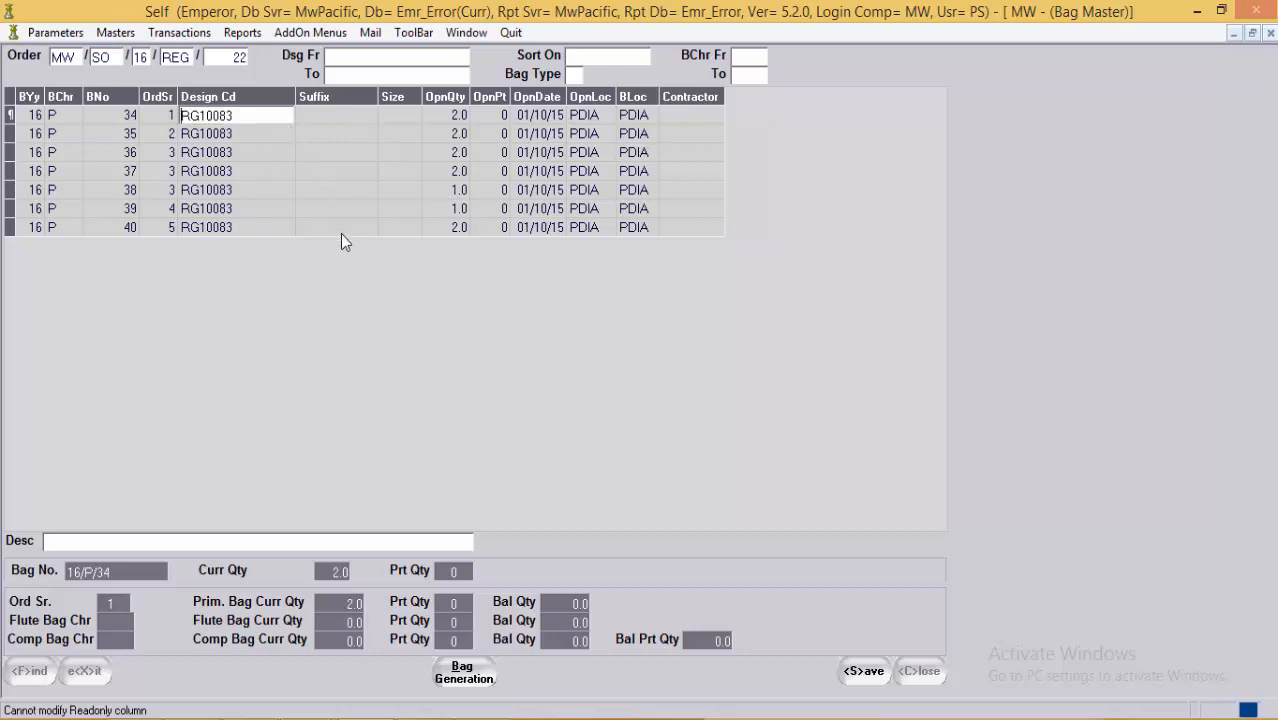
click(28, 116)
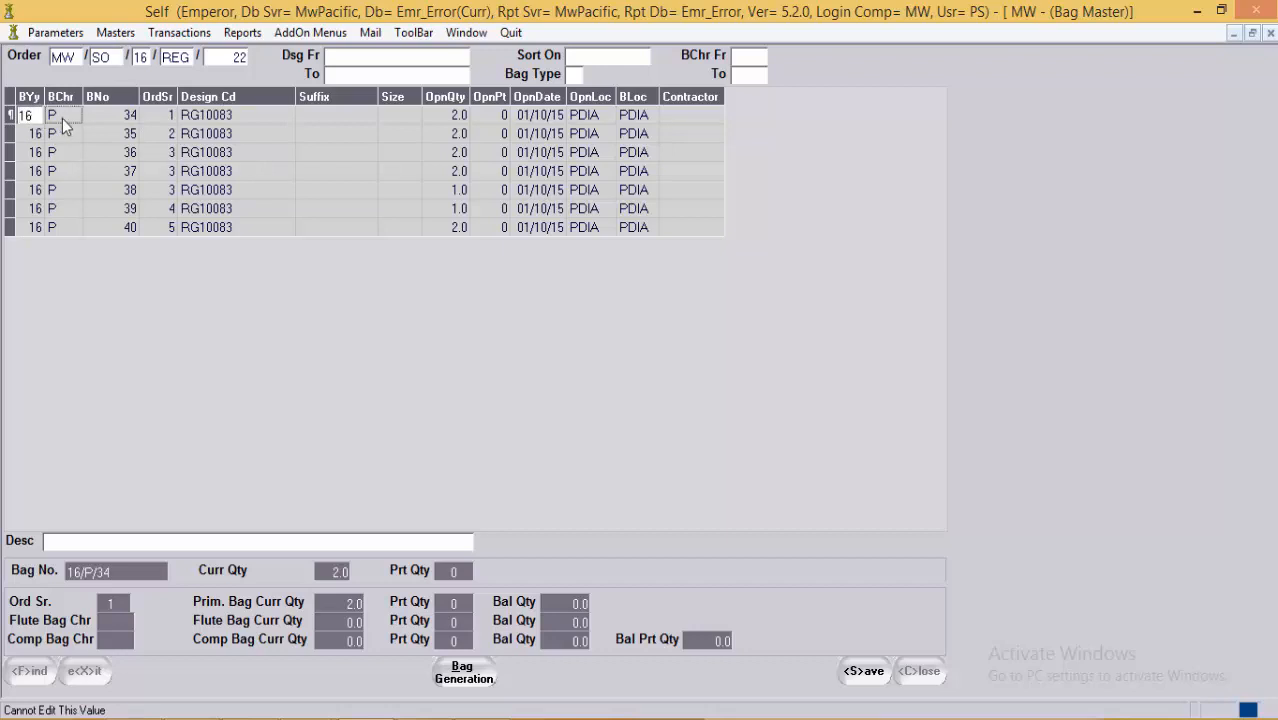
click(67, 116)
click(126, 119)
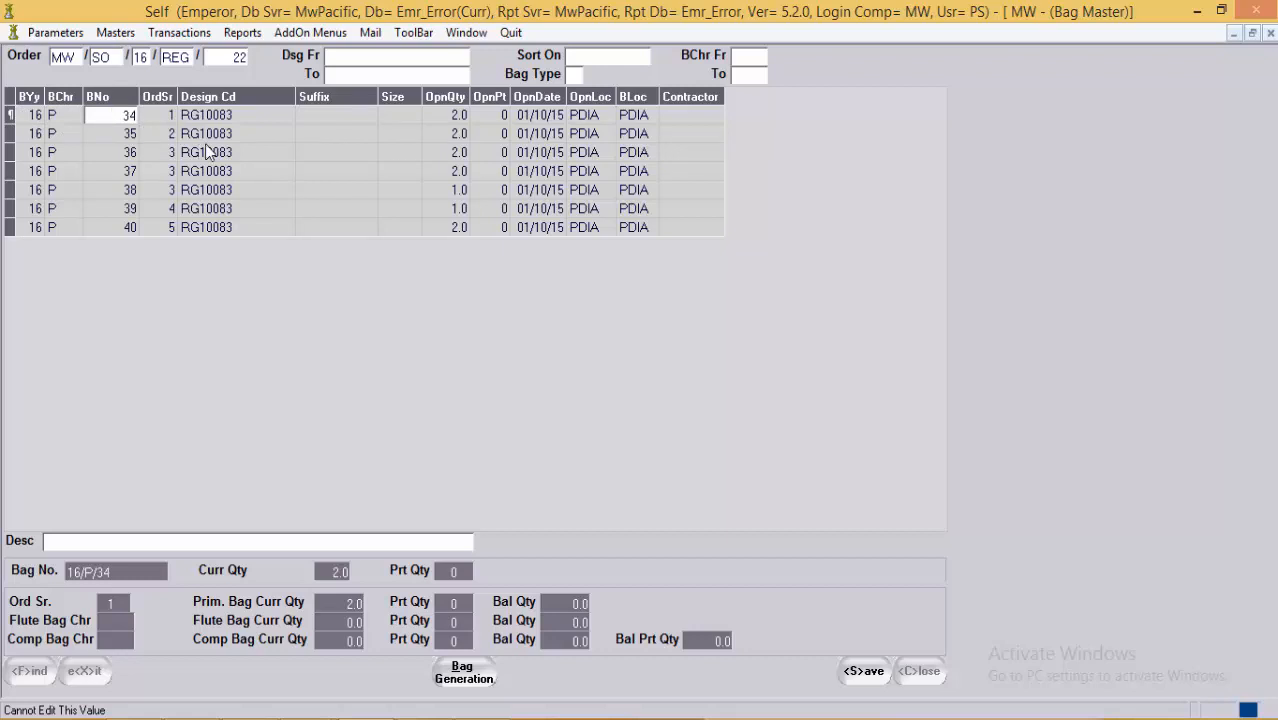
key(Tab)
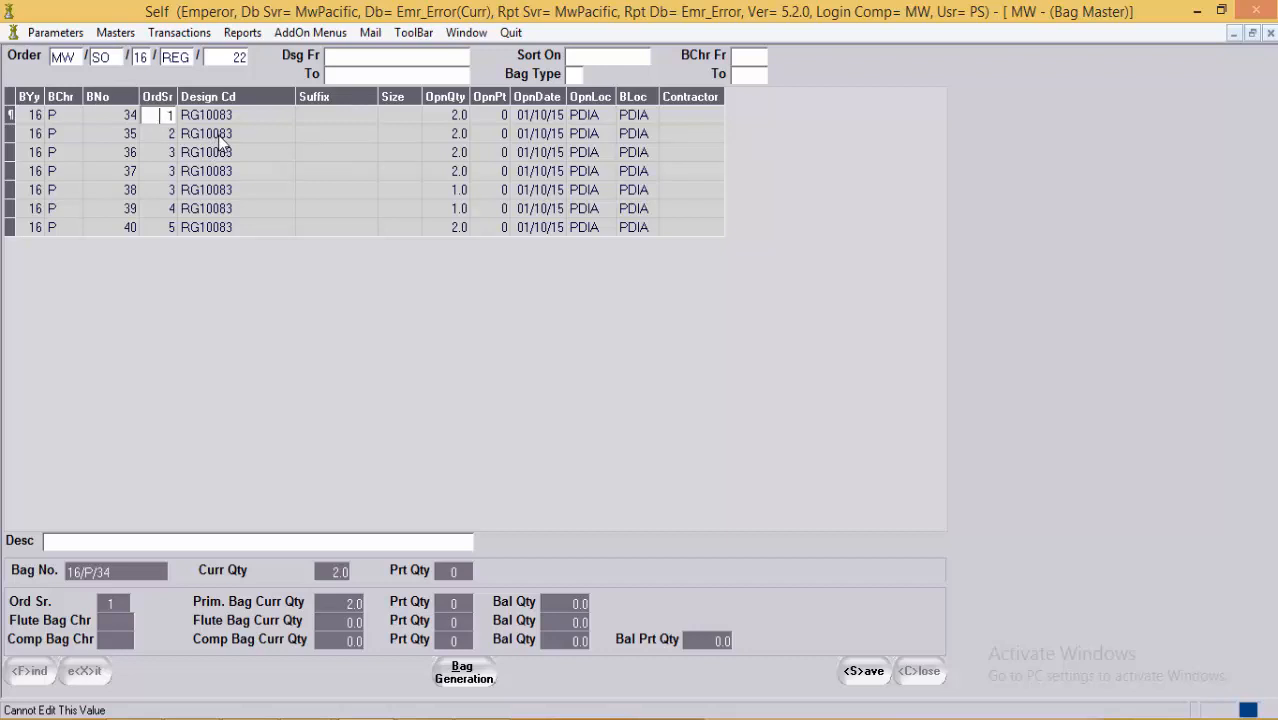
click(233, 116)
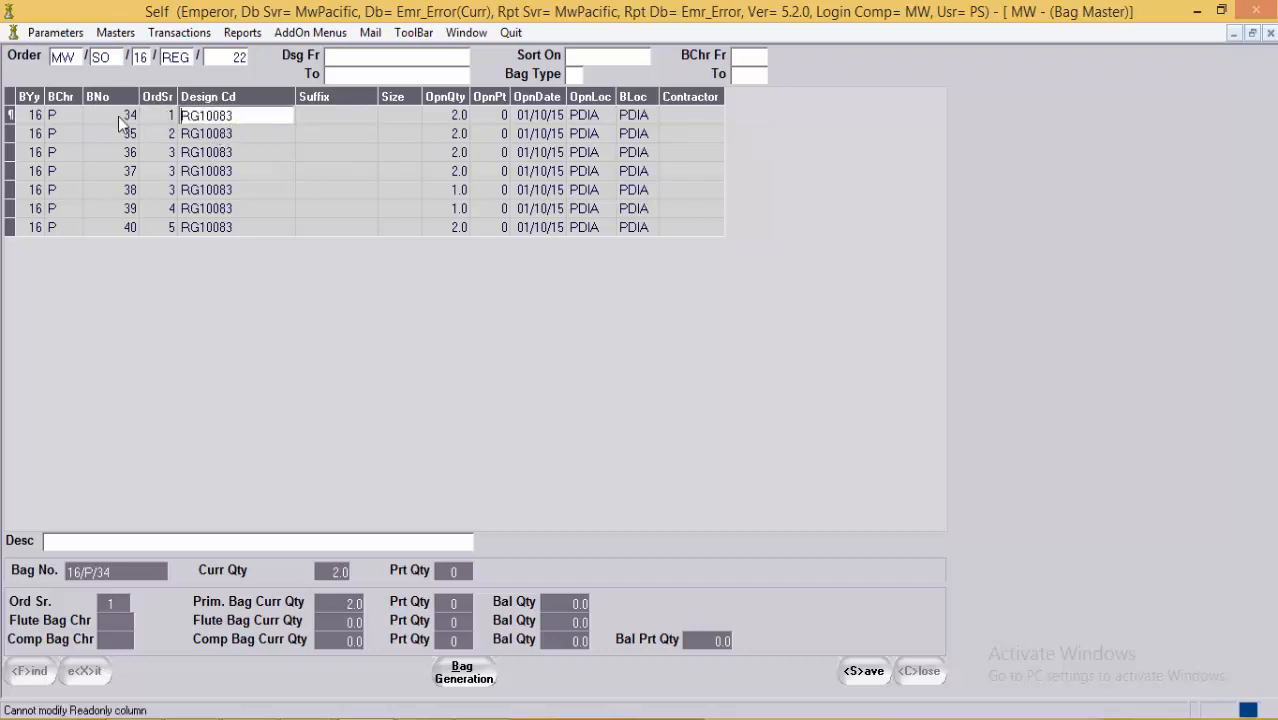
click(442, 116)
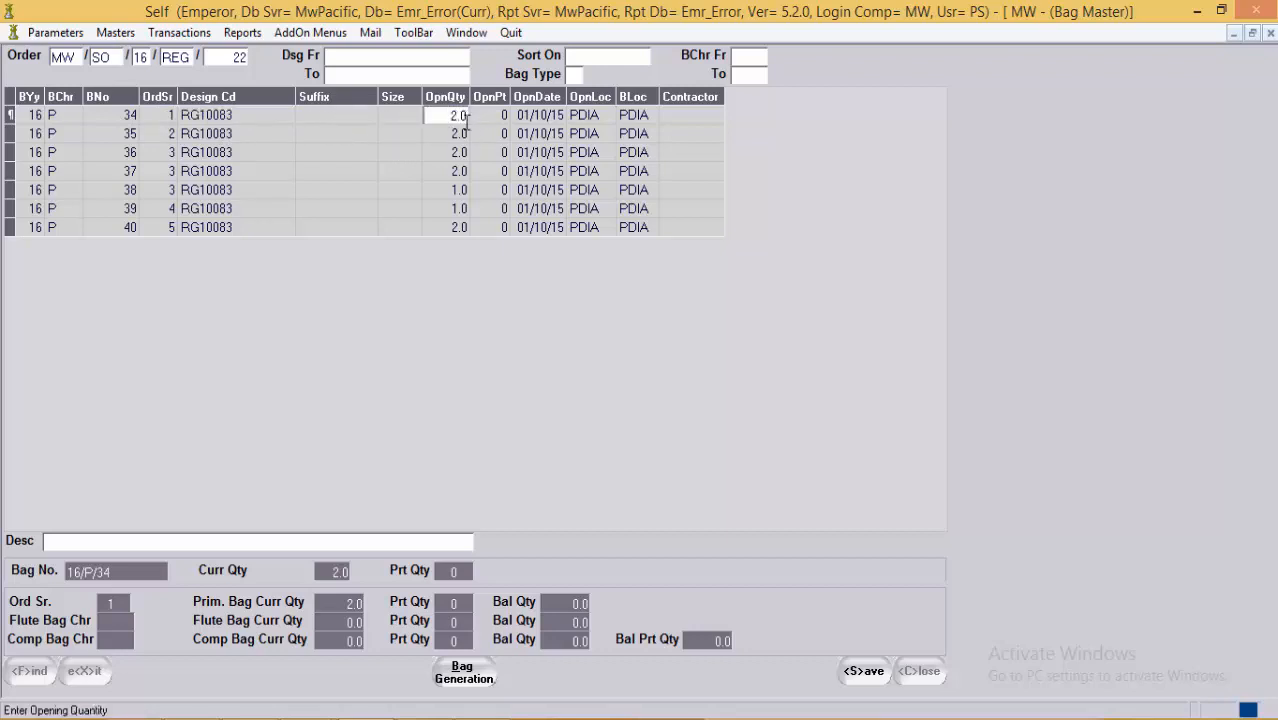
click(499, 120)
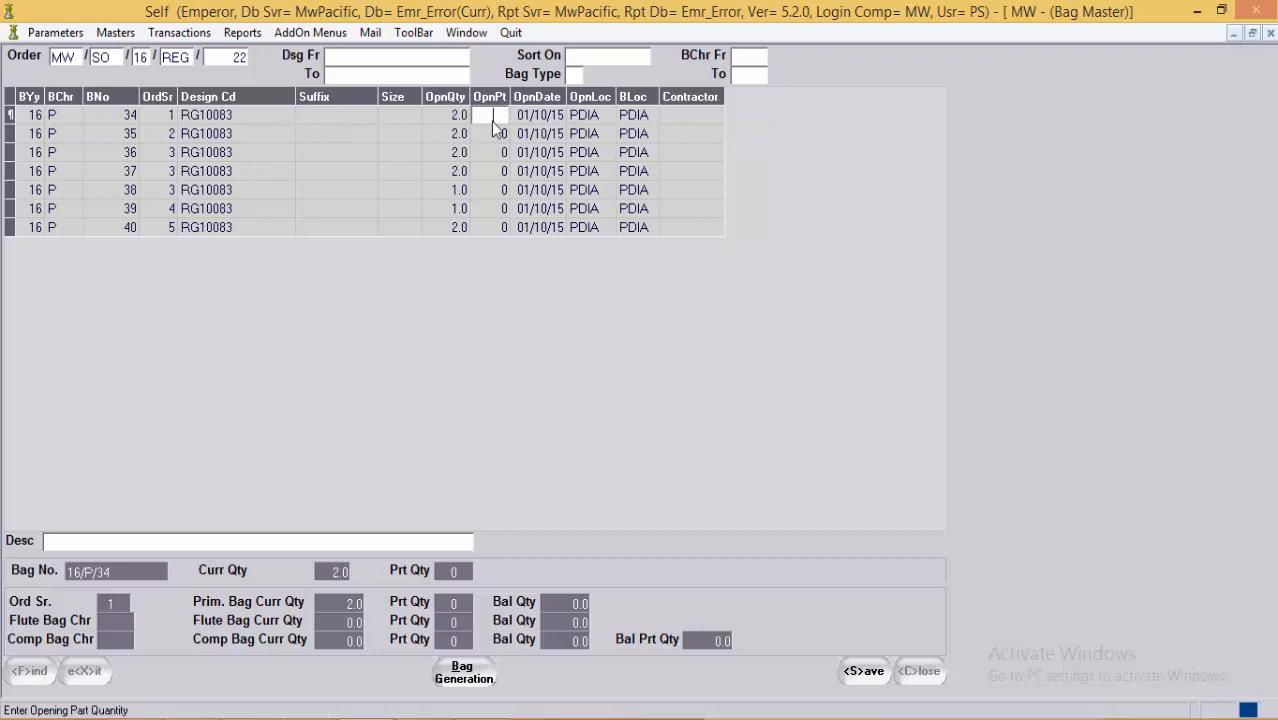
click(549, 120)
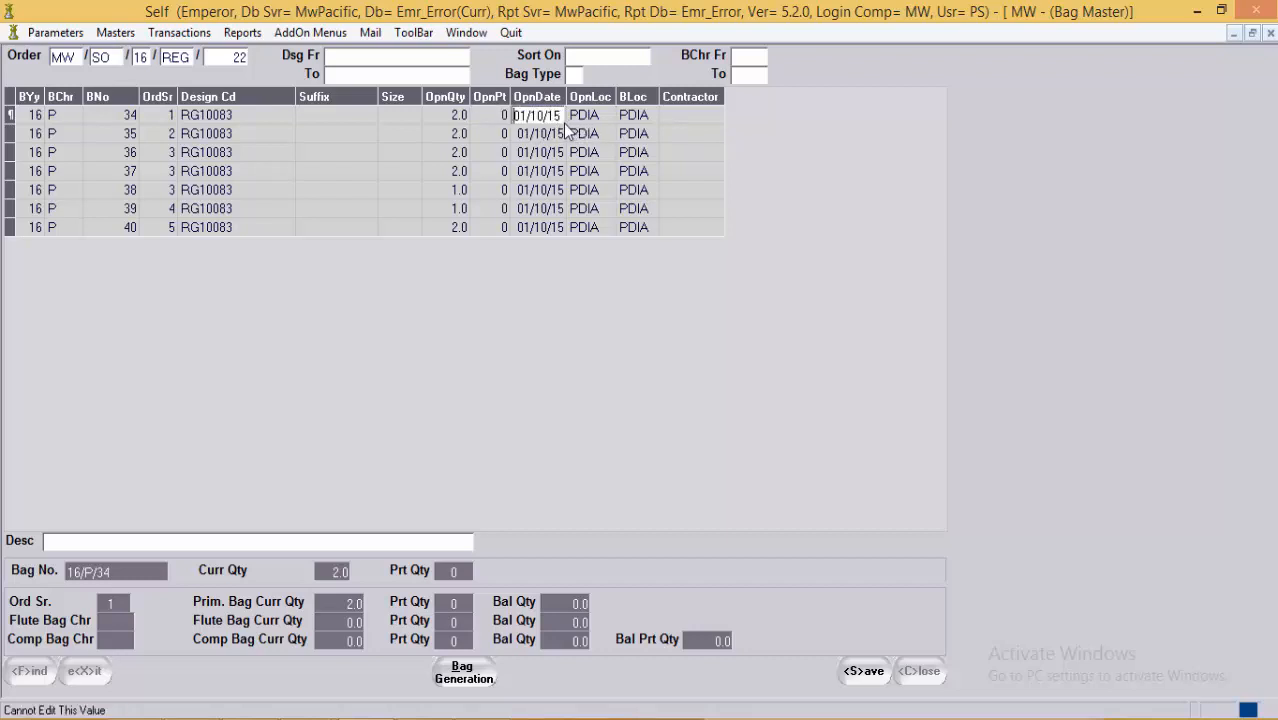
click(613, 119)
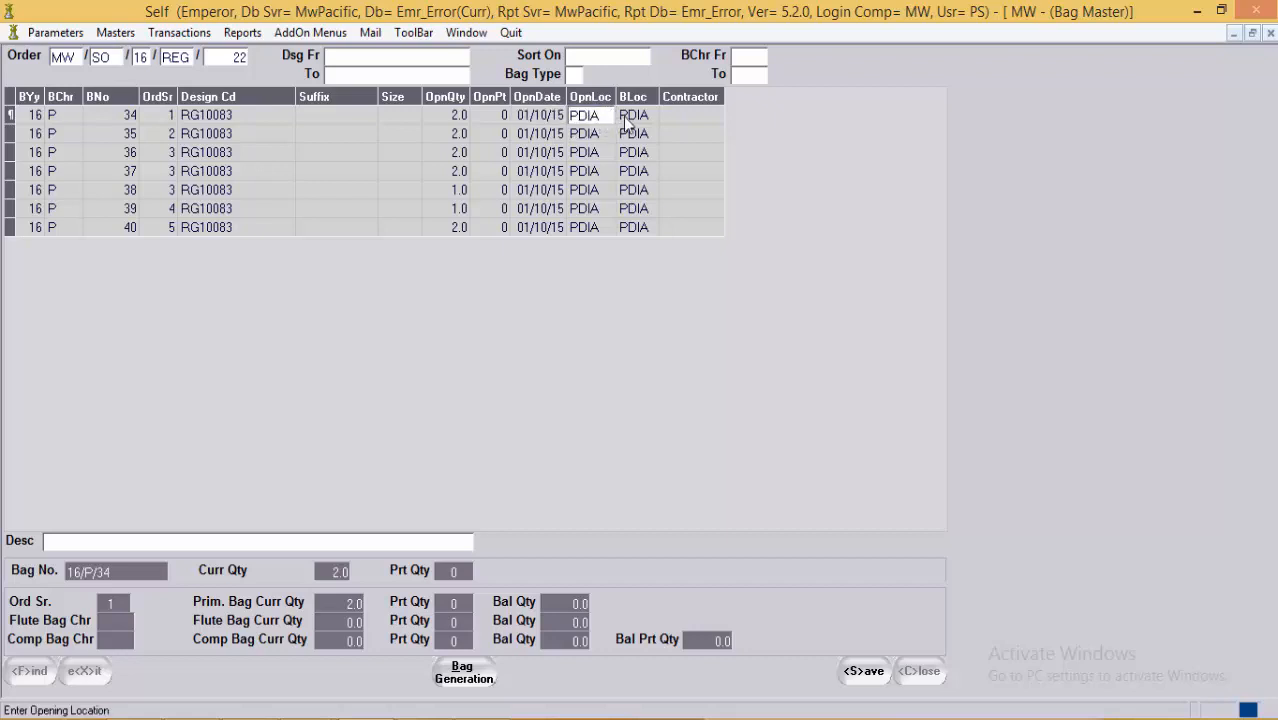
click(650, 121)
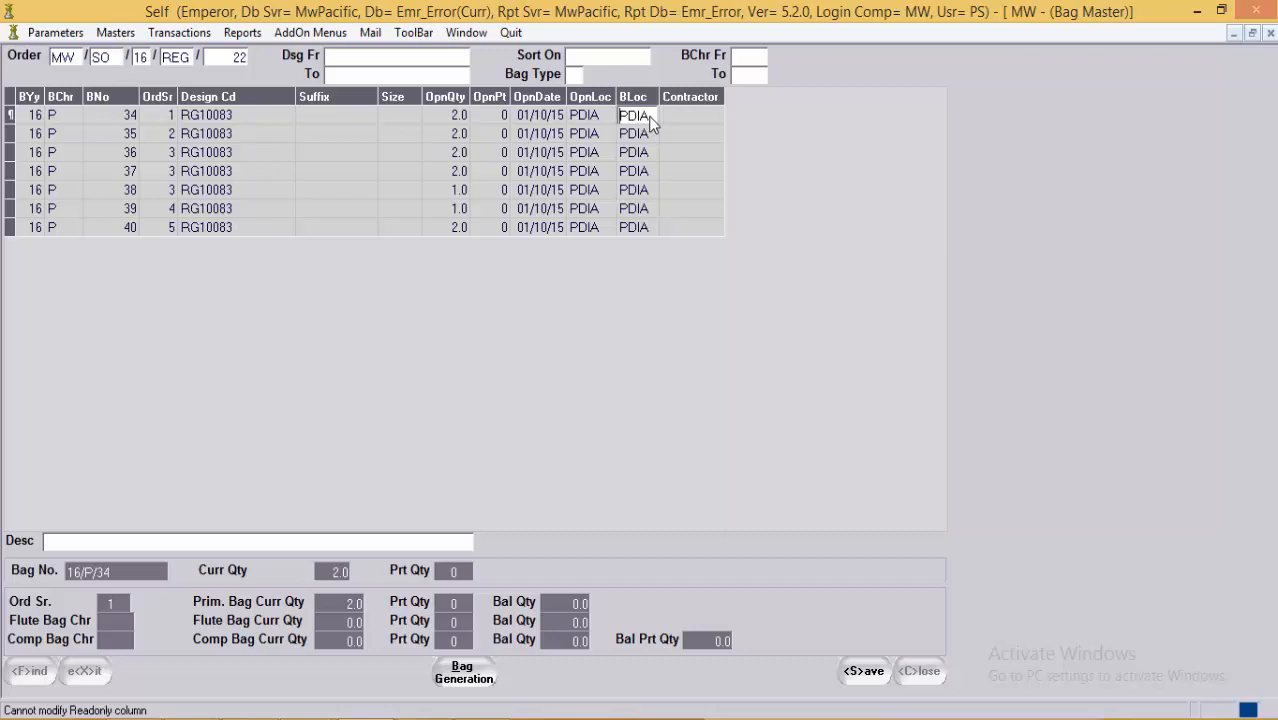
click(440, 116)
click(61, 541)
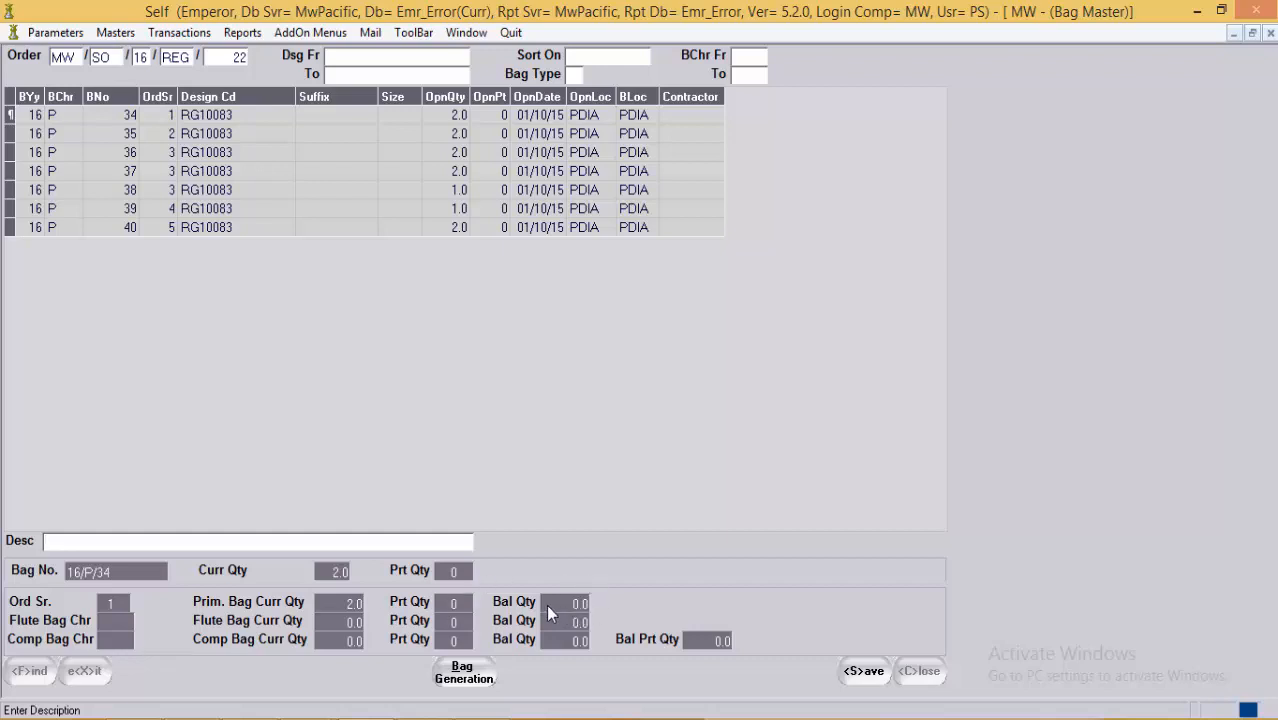
Step: Check the bag 40 and bag 34 rows, then save the seven-bag list and clear the form
click(300, 226)
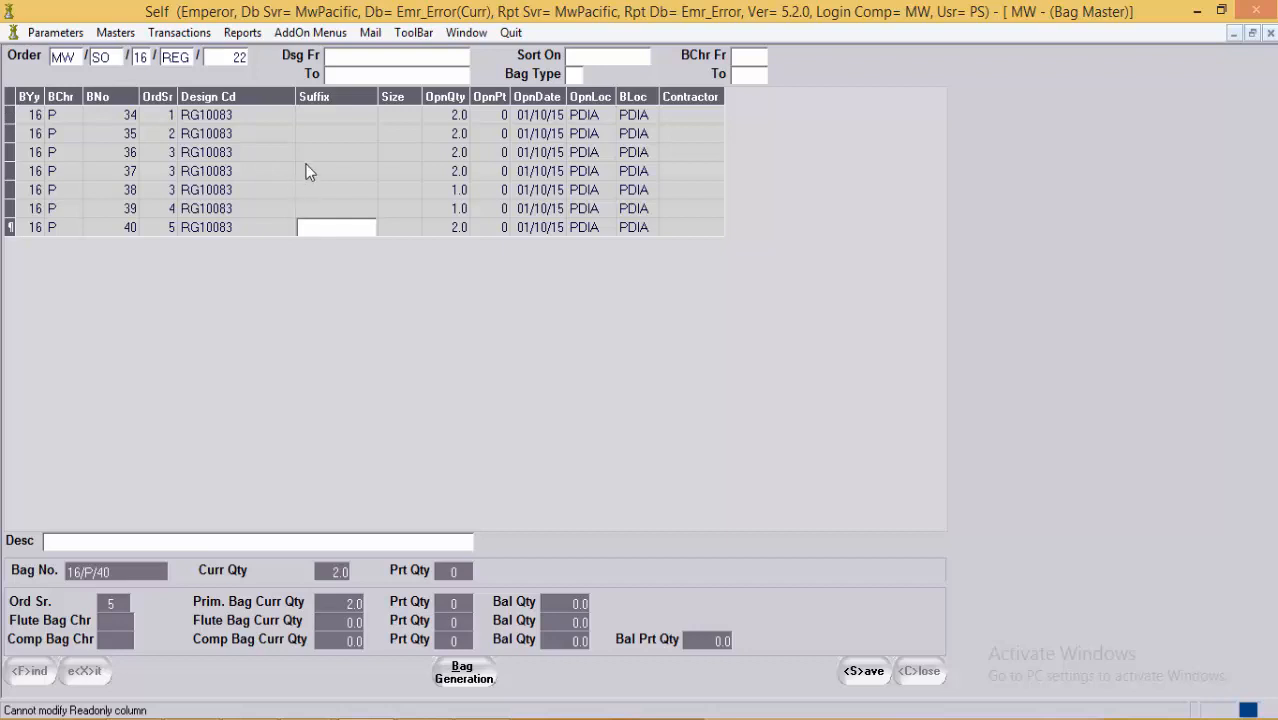
click(321, 113)
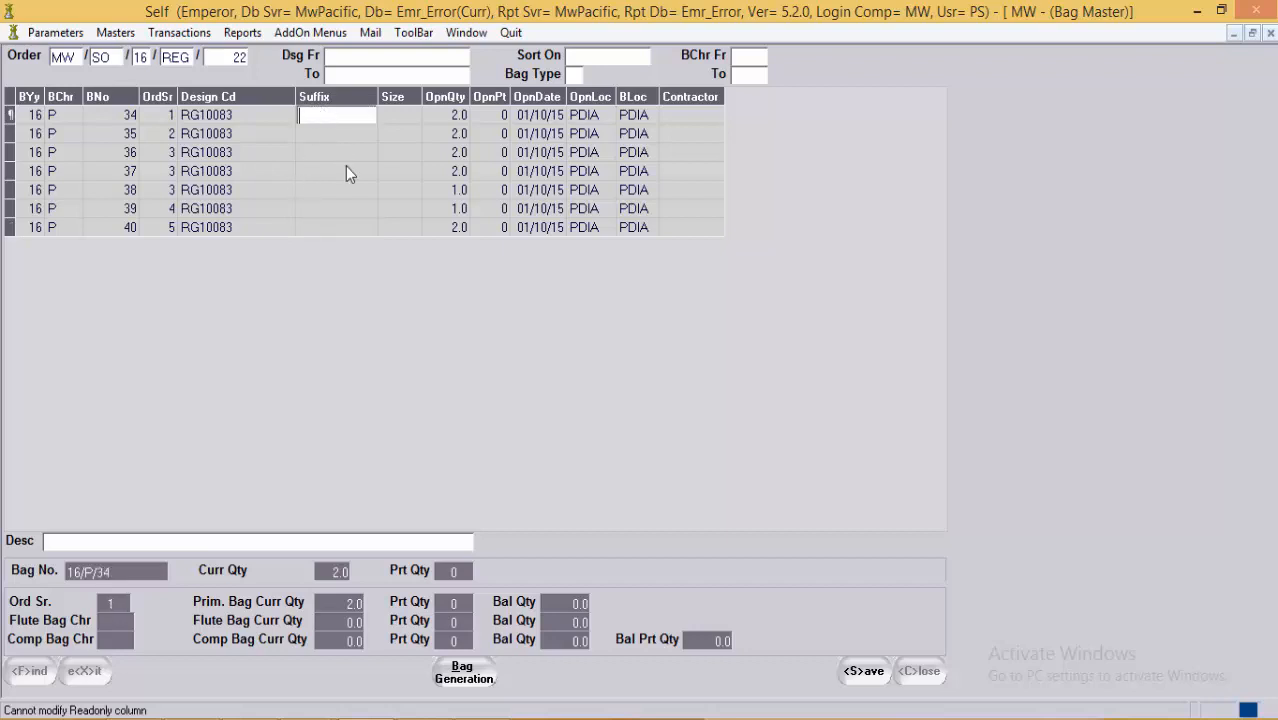
click(864, 671)
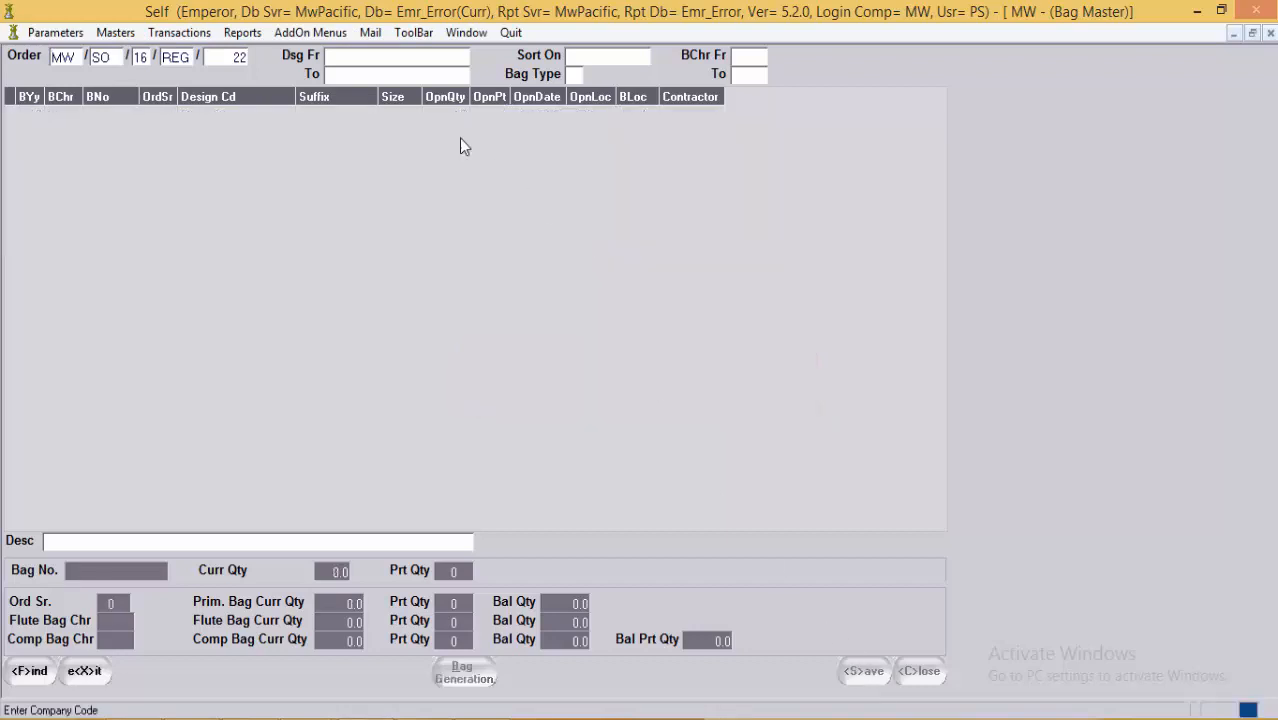
Step: Set both design range fields to RG10083 and find its bags 34–40
click(362, 55)
click(362, 75)
click(374, 58)
key(F1)
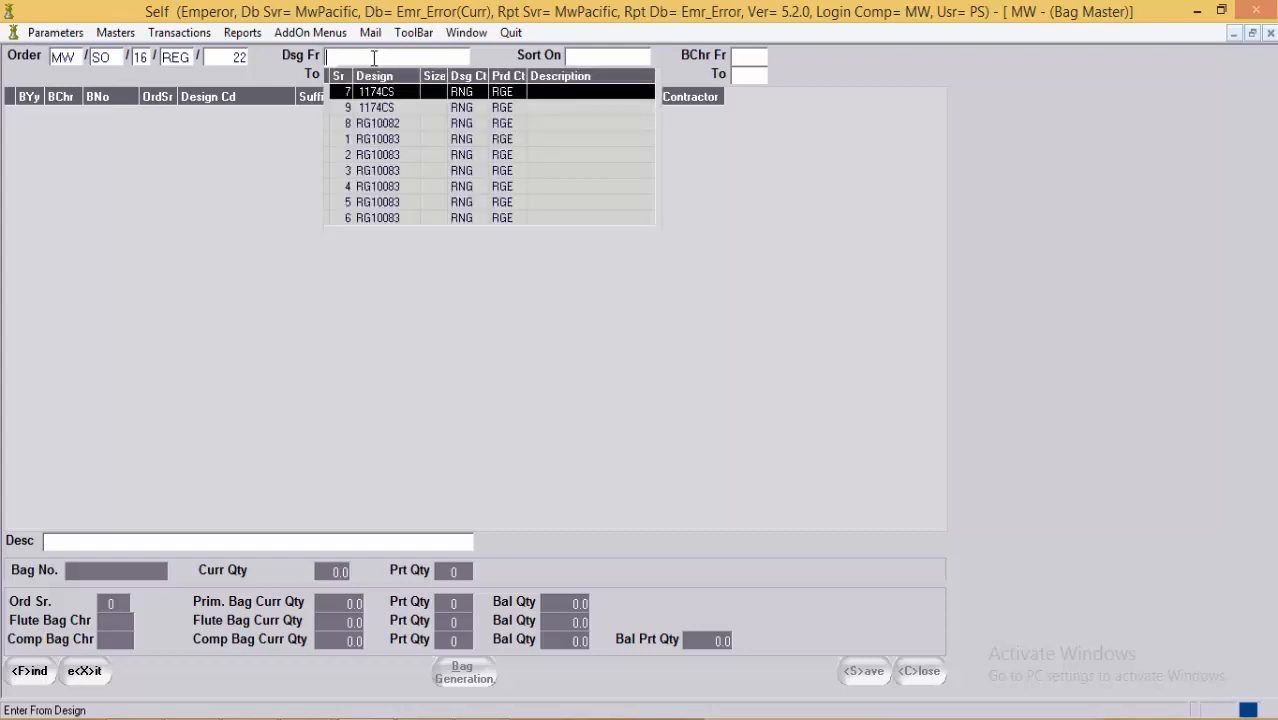
key(Down)
key(Down)
key(Down)
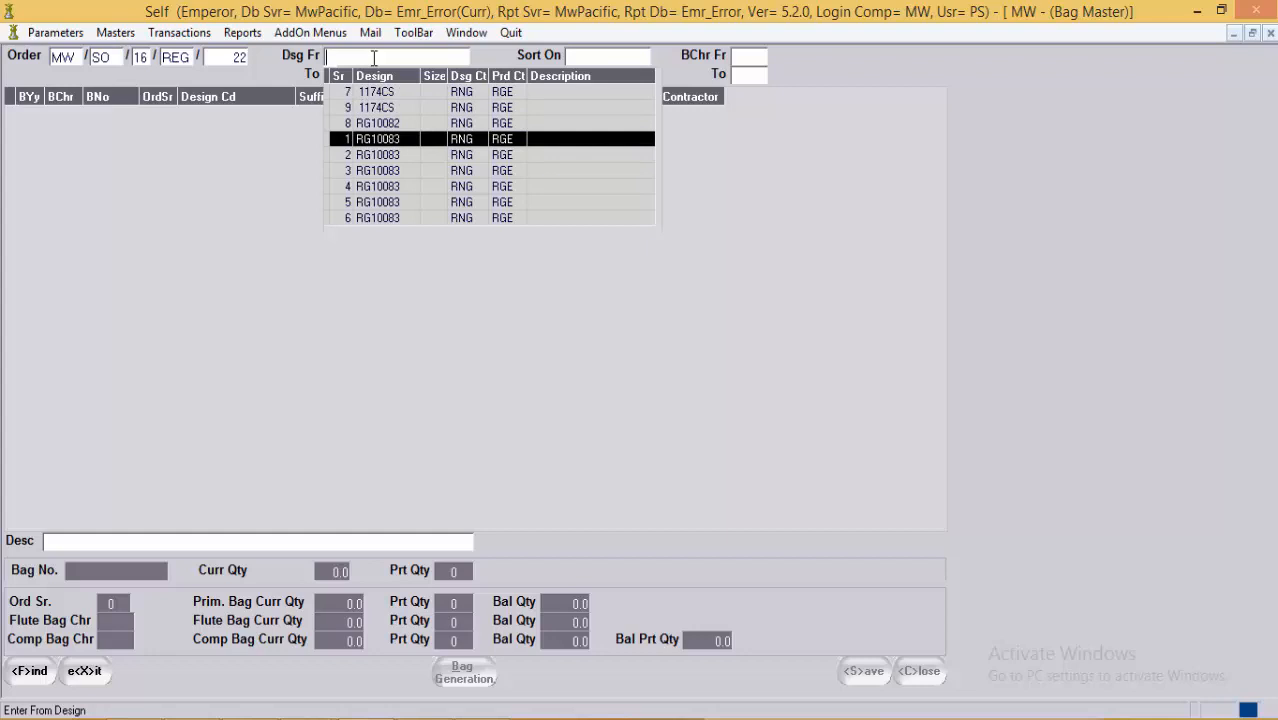
key(Return)
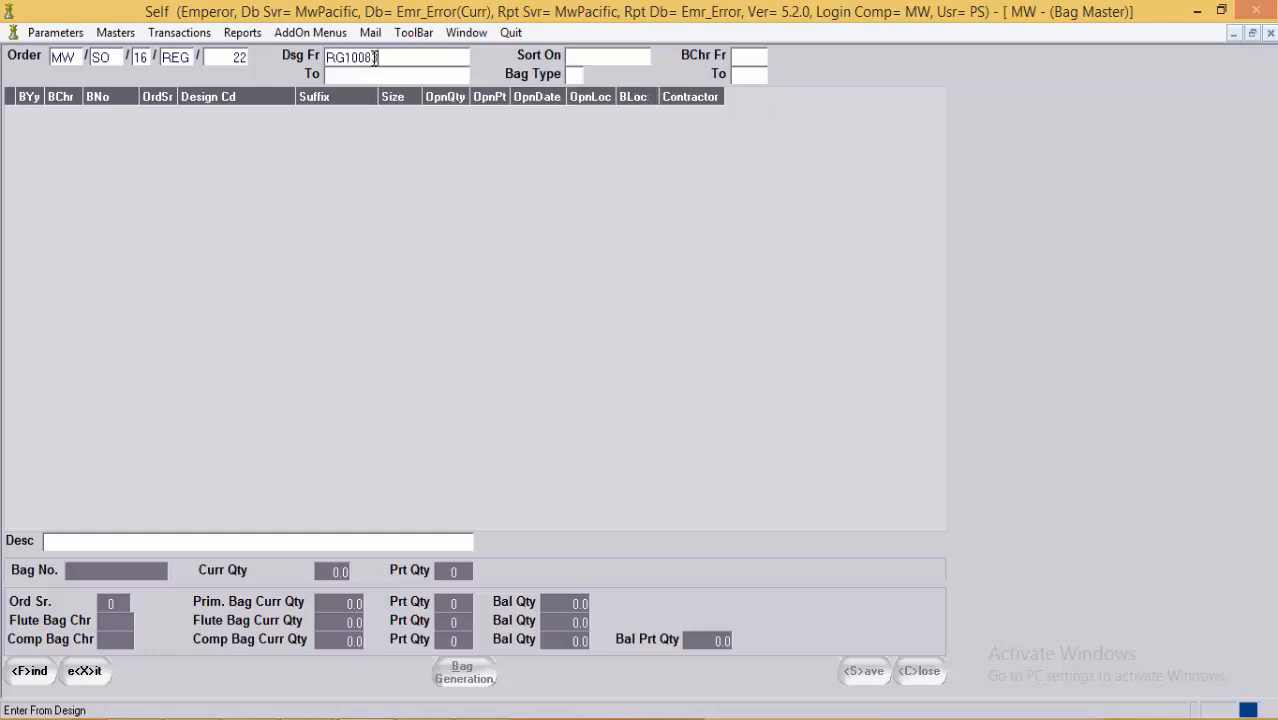
key(F1)
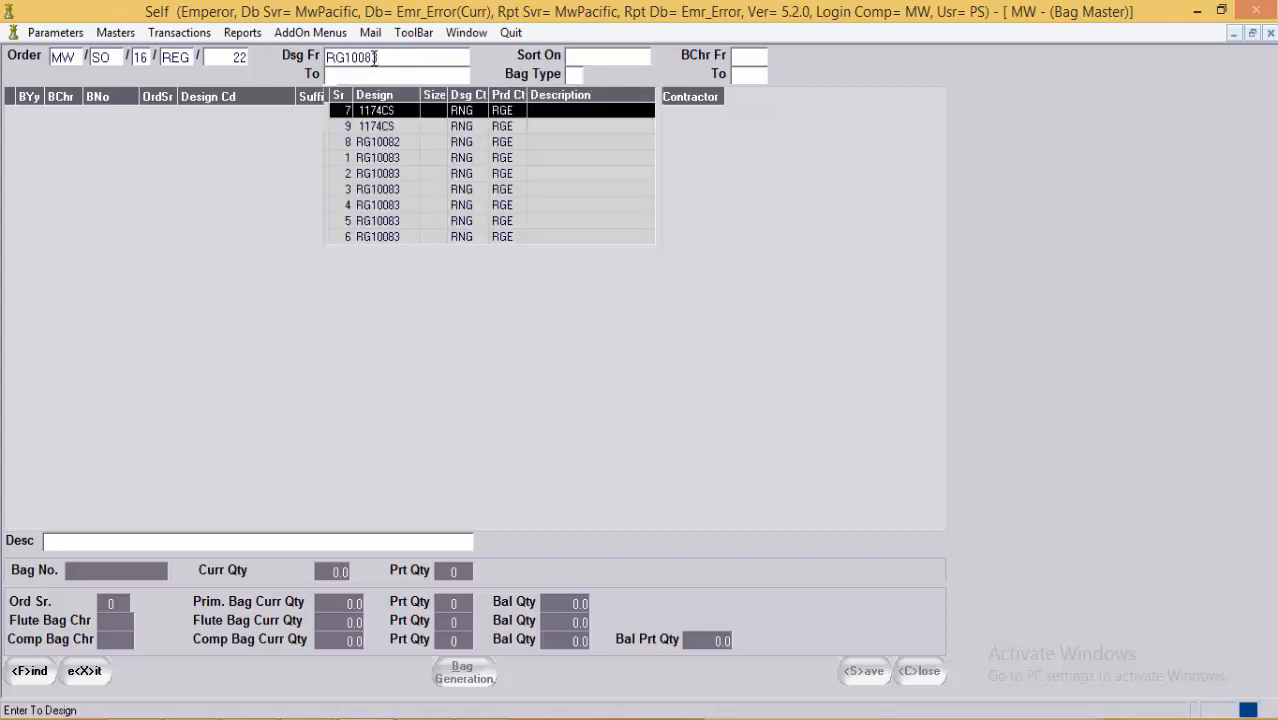
key(Down)
key(Down)
key(Down)
key(Down)
key(Return)
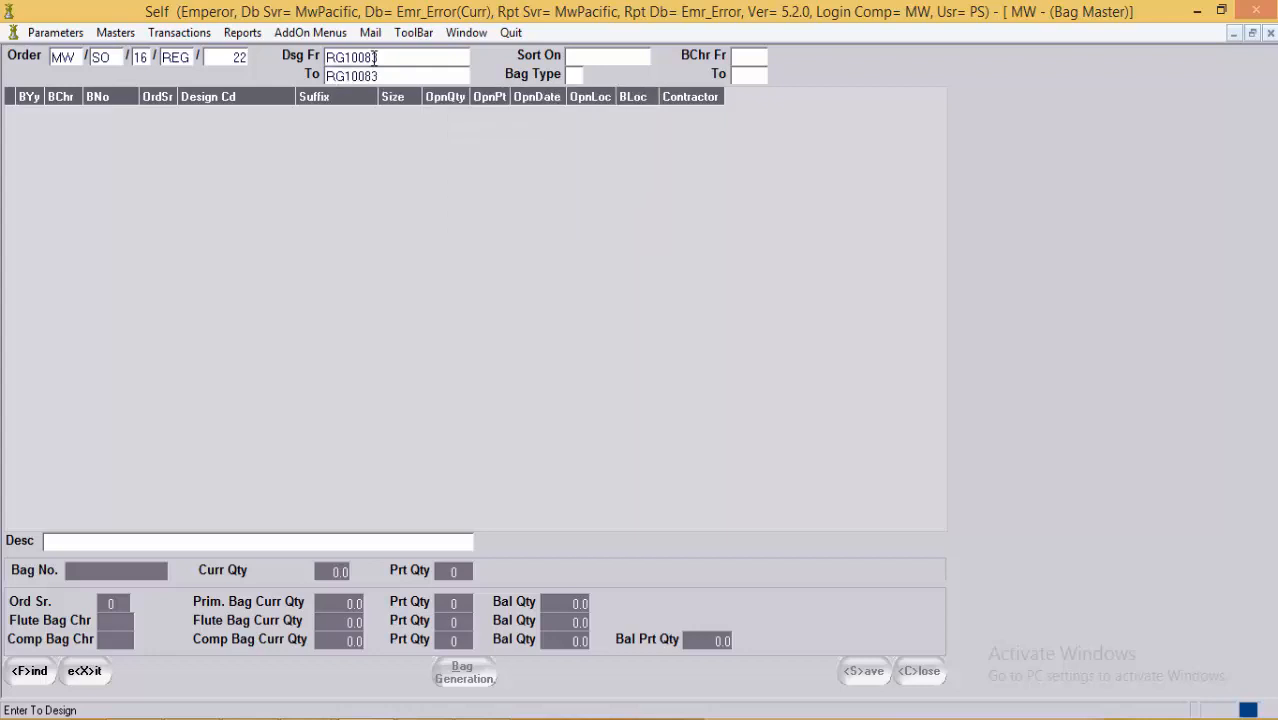
click(30, 671)
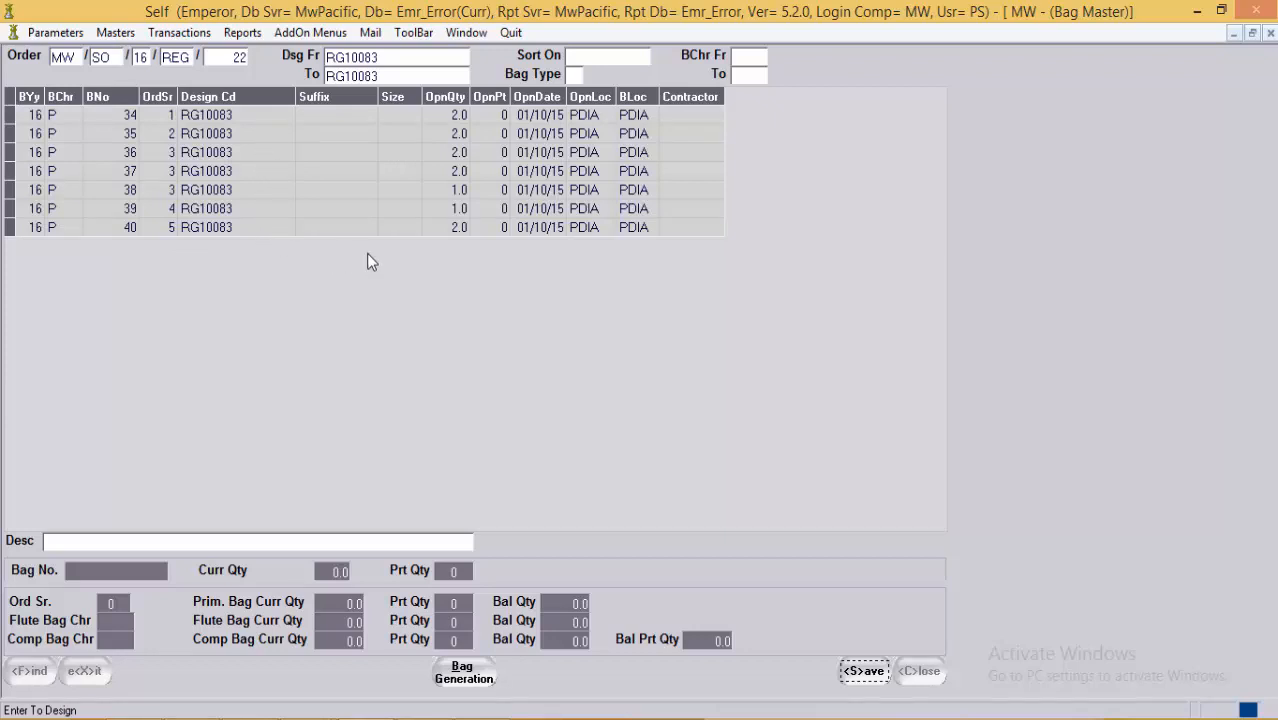
Step: Save the RG10083 bag list, then browse Sort On and Bag Type options without choosing any
click(864, 671)
click(576, 58)
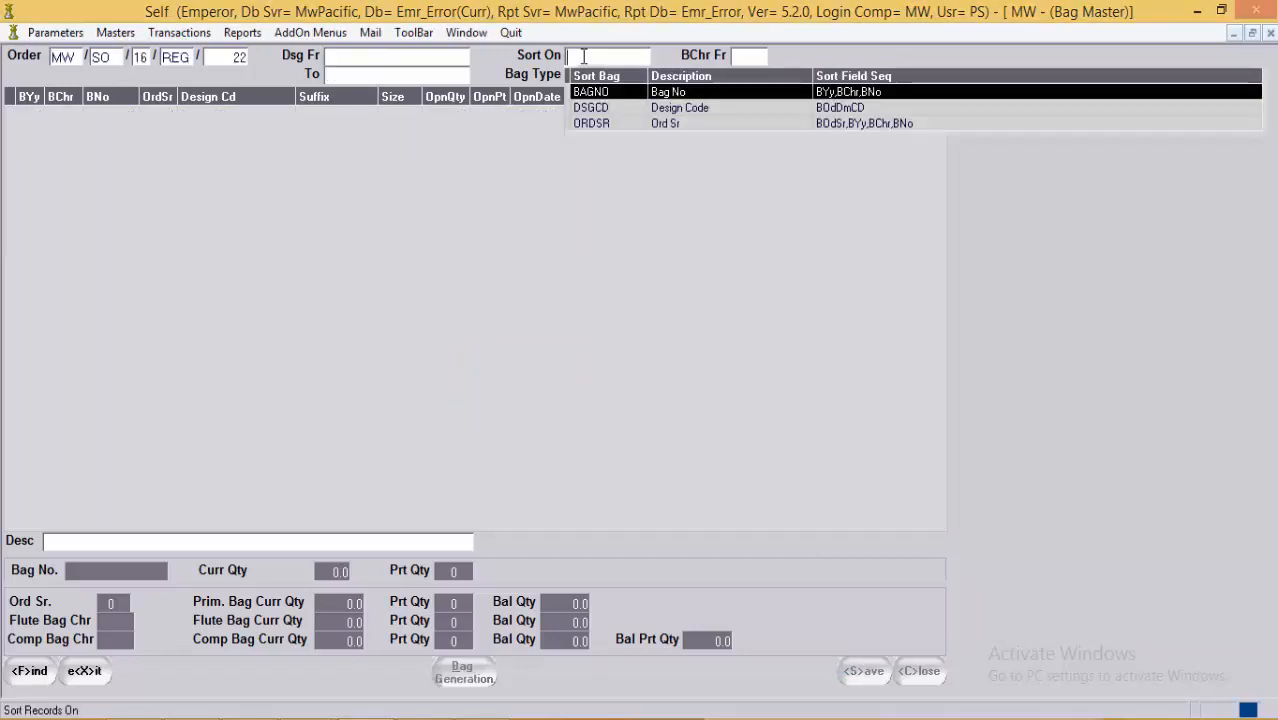
key(Down)
key(Down)
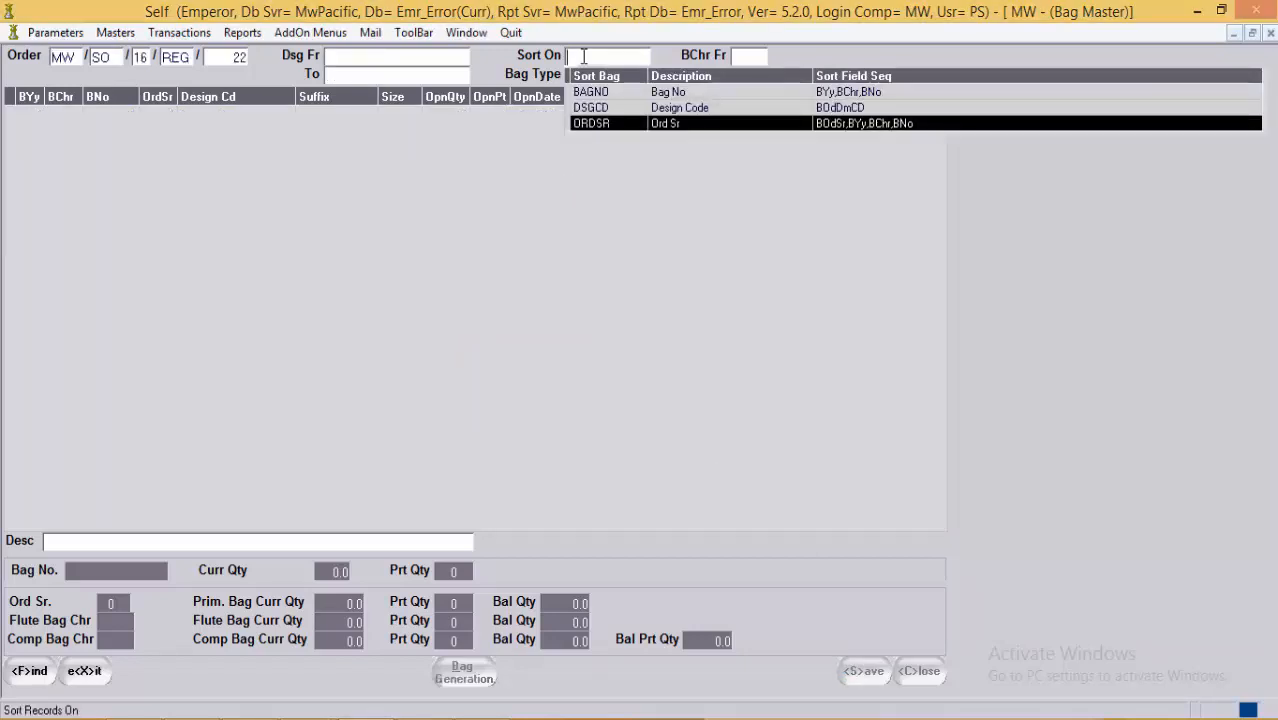
key(Escape)
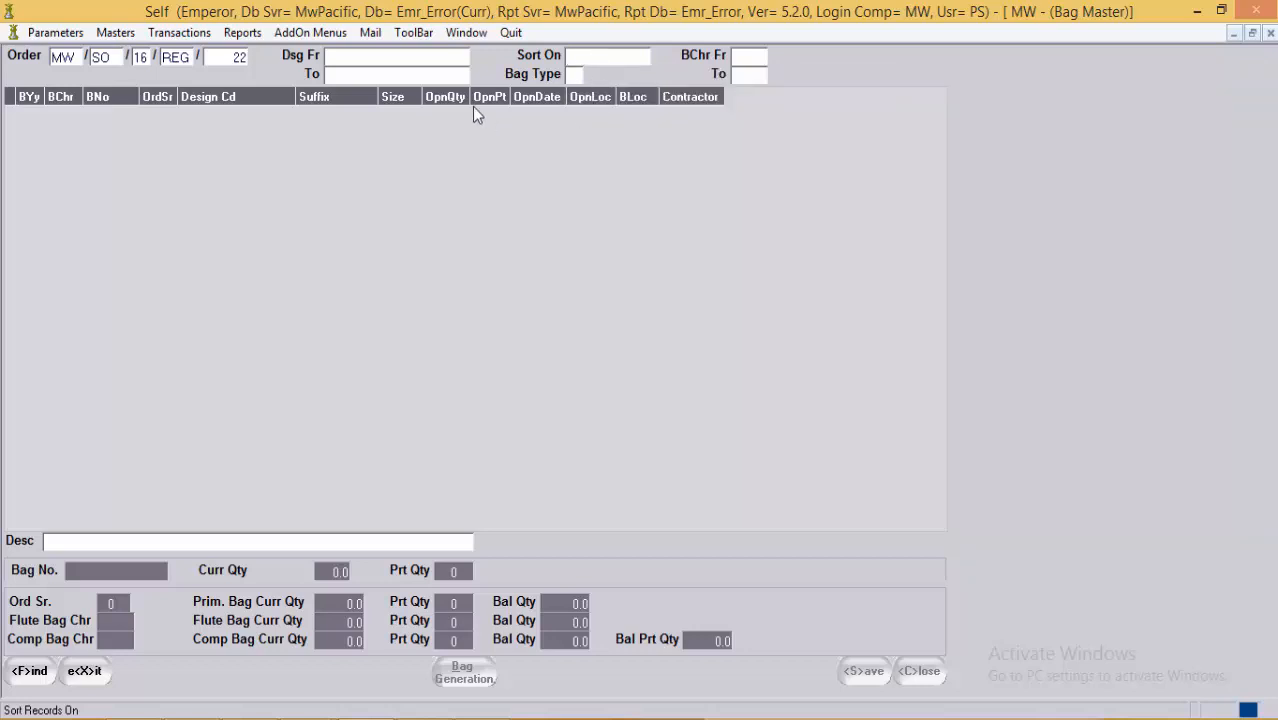
click(579, 78)
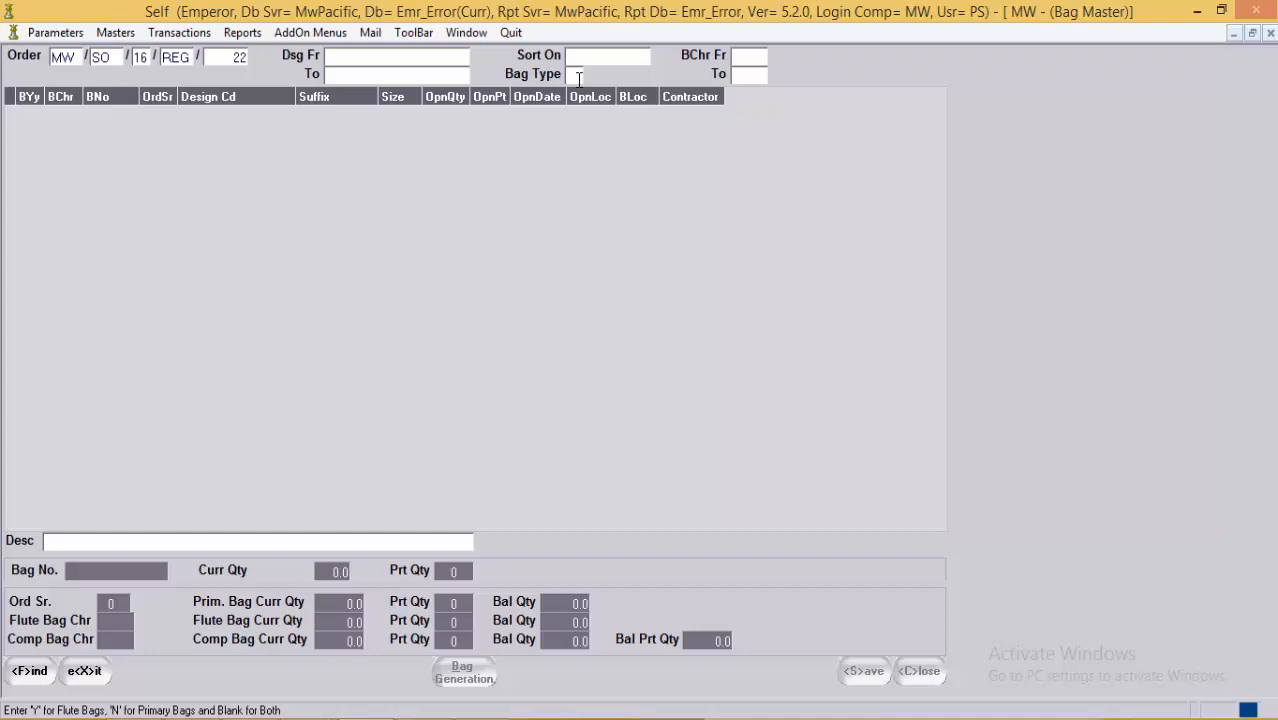
key(F1)
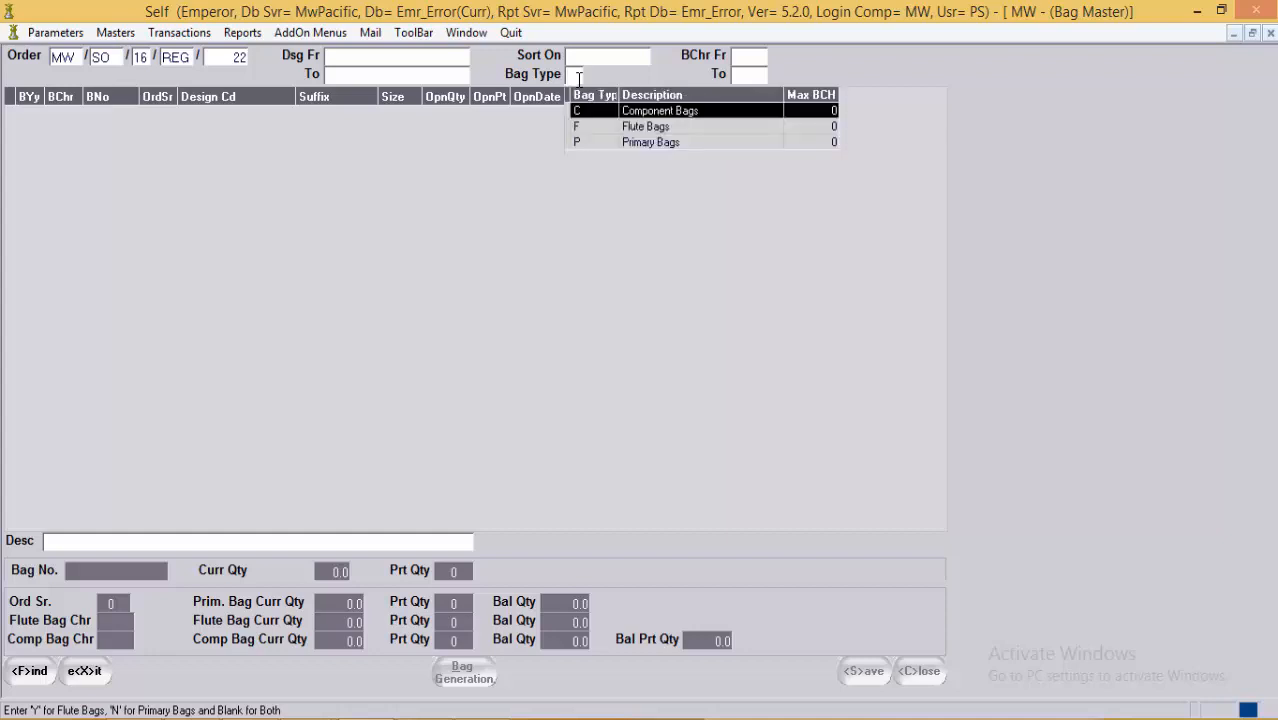
key(Down)
key(Down)
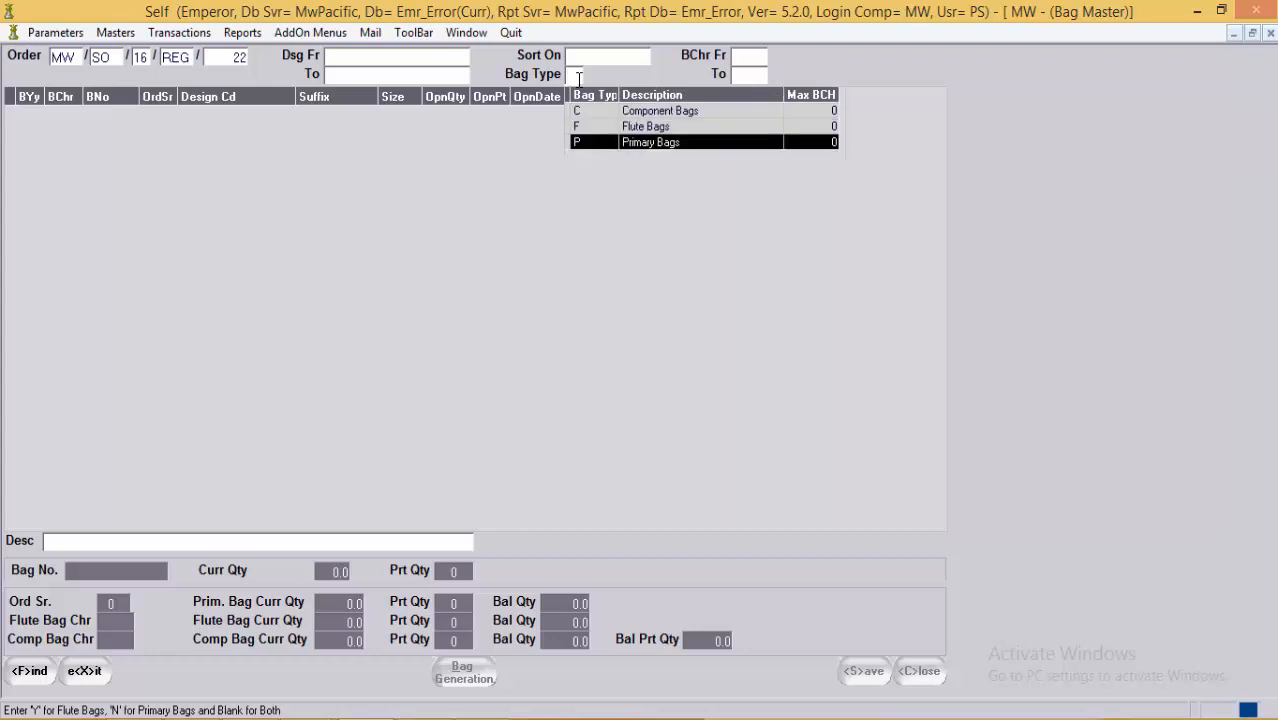
key(Escape)
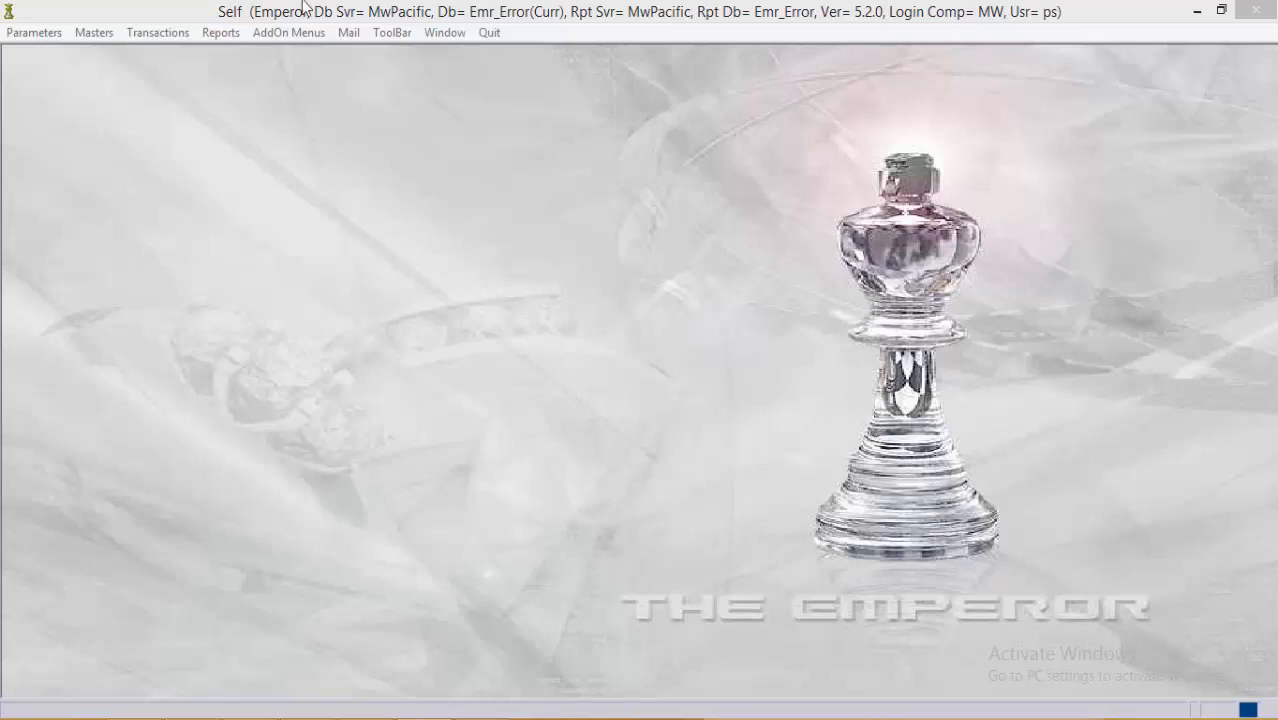
Step: Go to Transactions > Bag Transactions > Daily Transaction
click(166, 36)
mouse_move(197, 101)
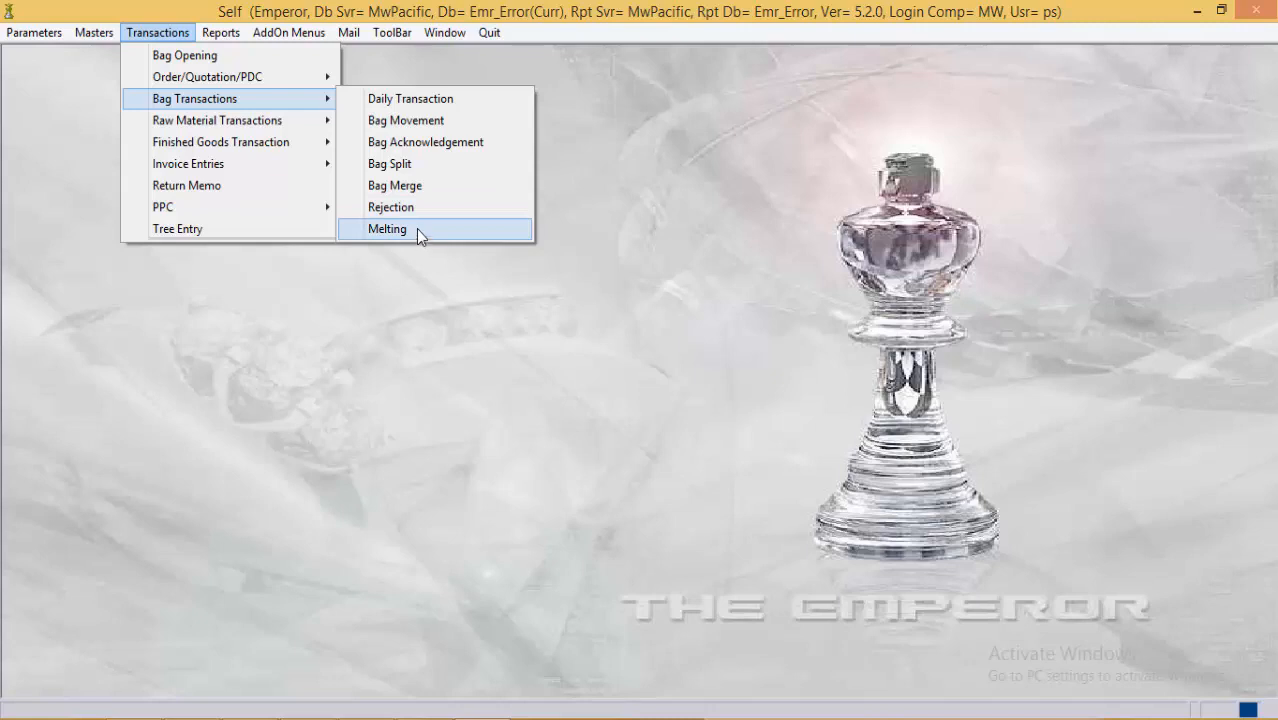
click(440, 100)
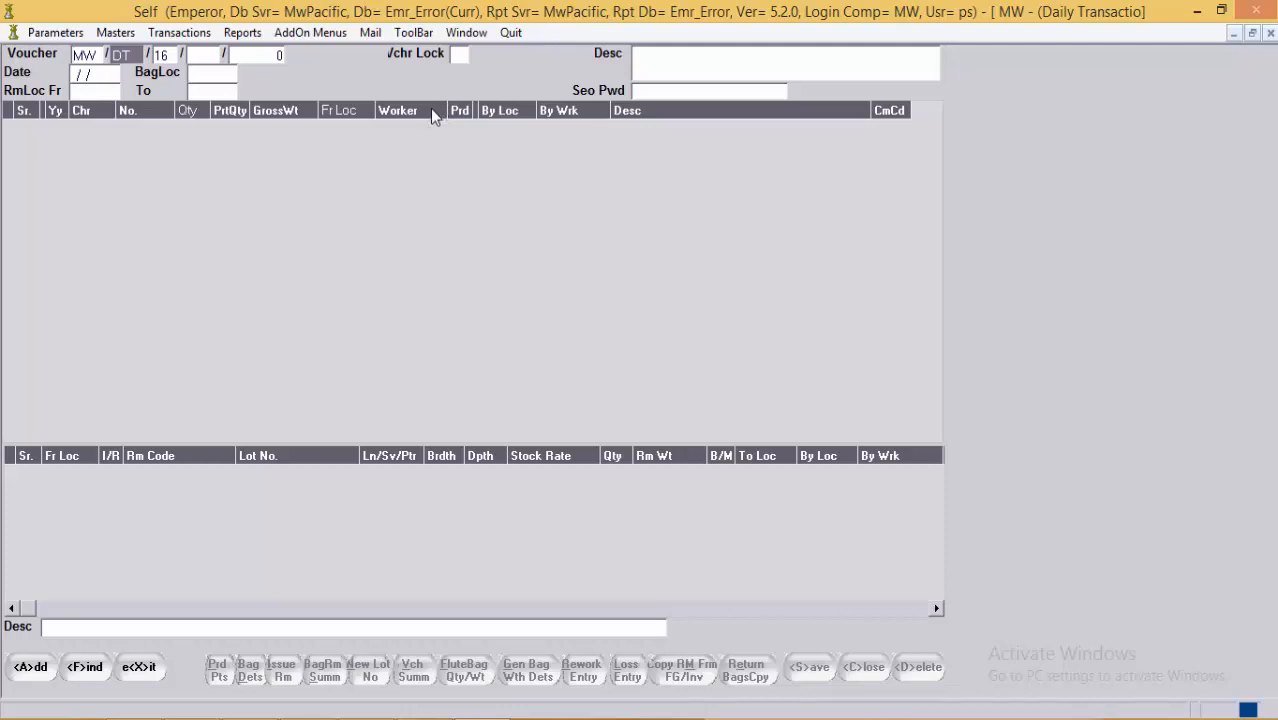
Step: Set the voucher type to DIA Diamond and the voucher number to 316
click(200, 55)
click(165, 58)
click(201, 62)
key(F1)
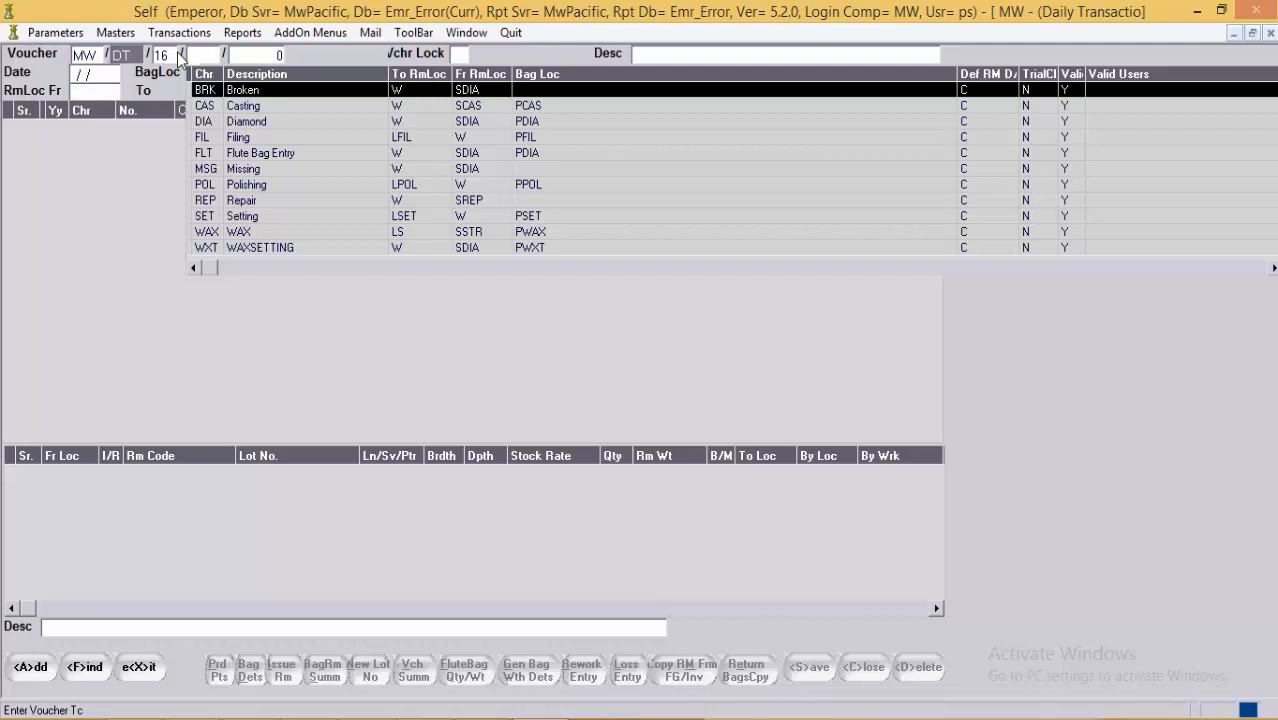
key(Down)
key(Down)
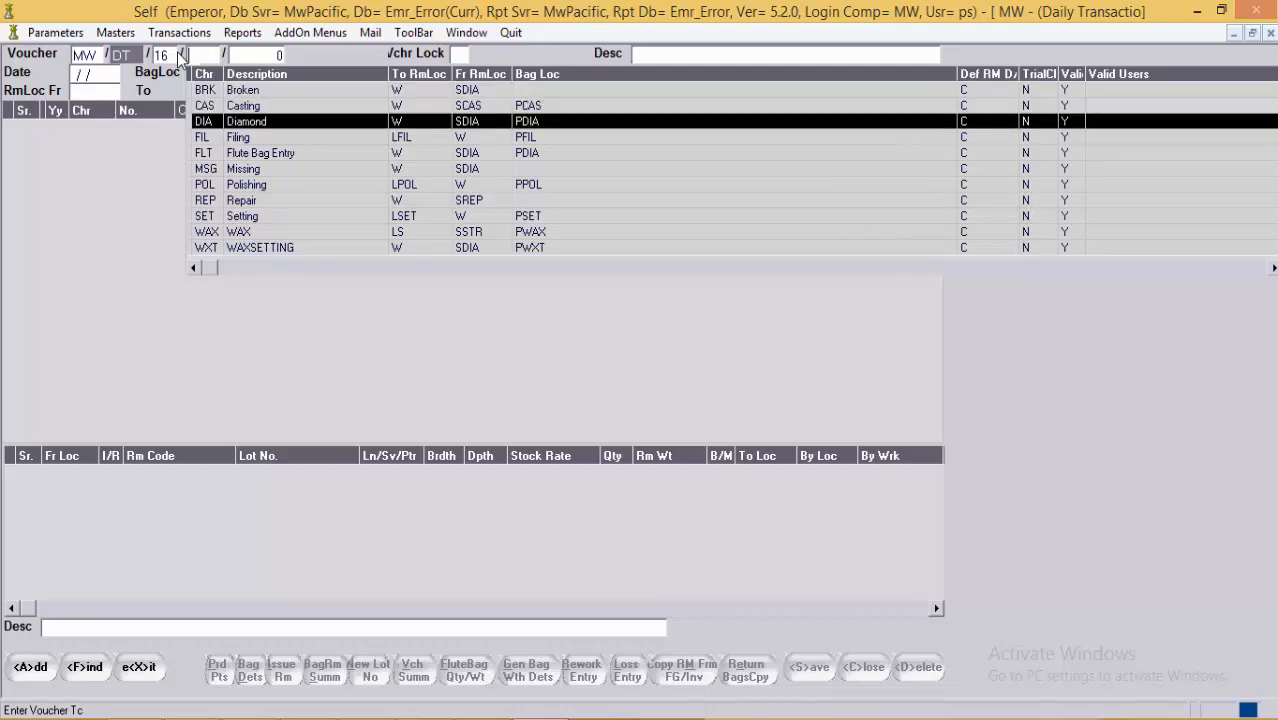
key(Return)
key(Return)
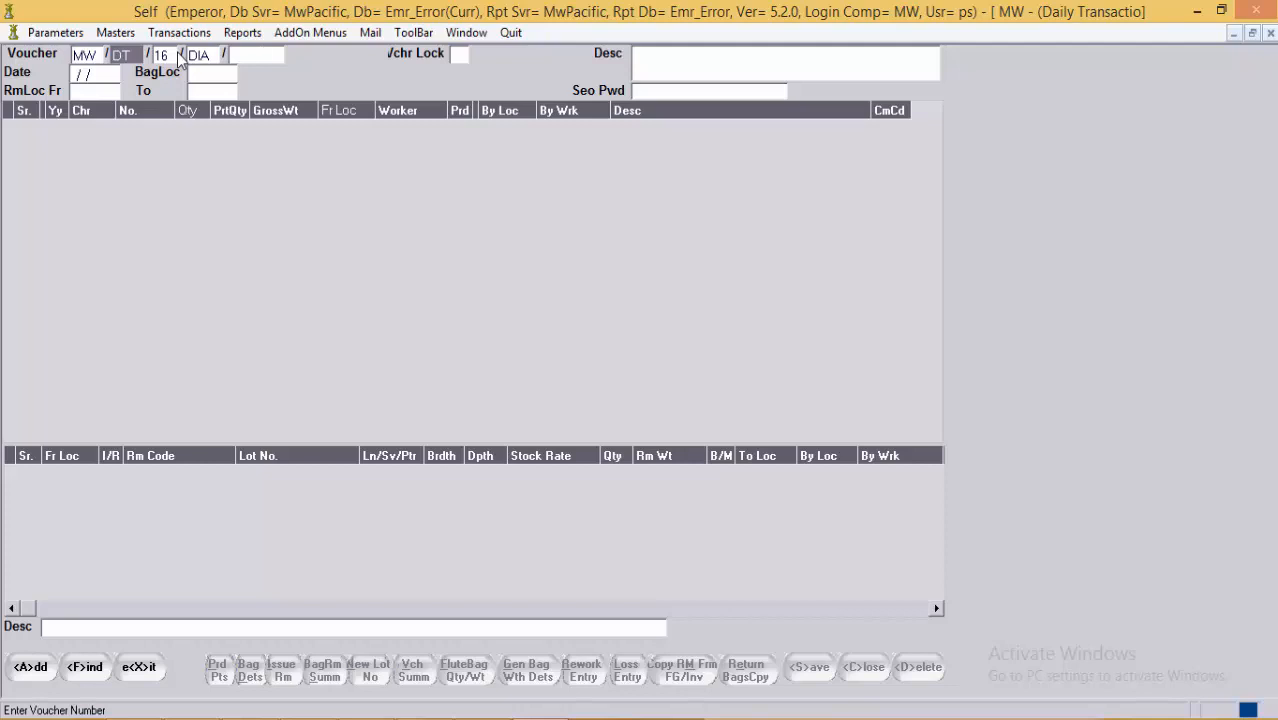
text(316)
key(Return)
Step: Add voucher 316, confirm bag location PDIA, and bring up Variable Parameters
click(36, 667)
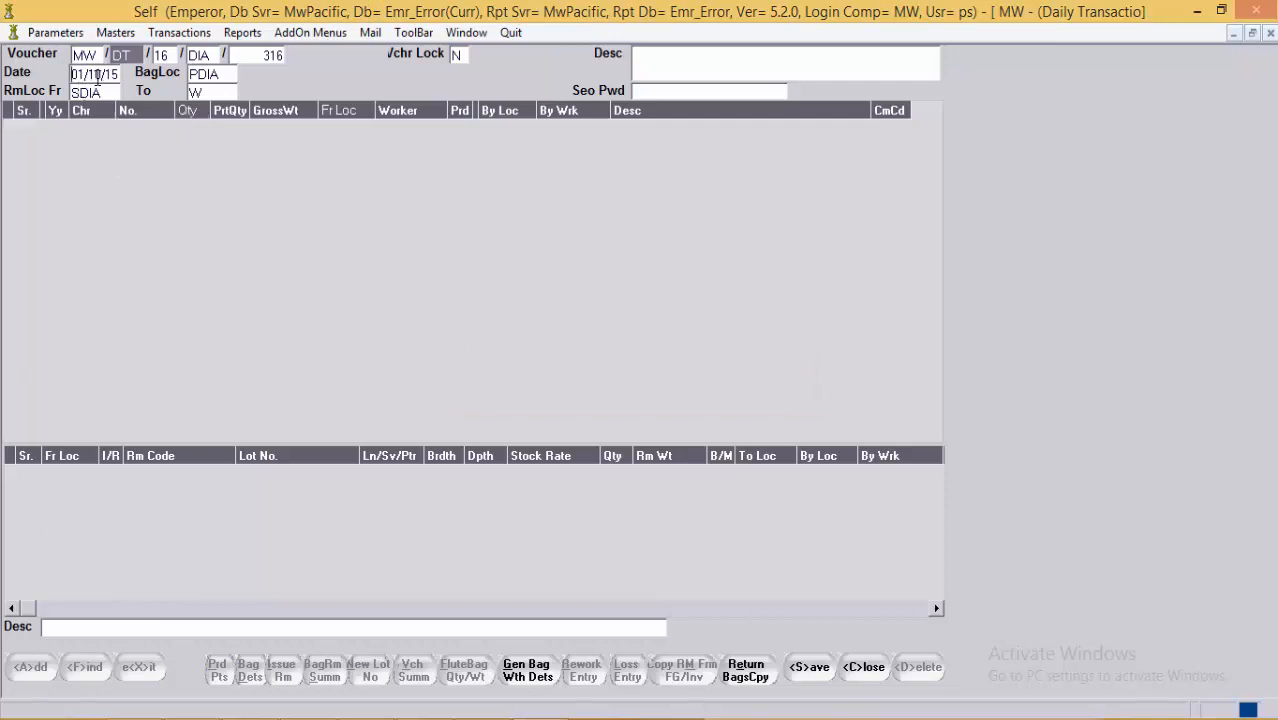
click(231, 75)
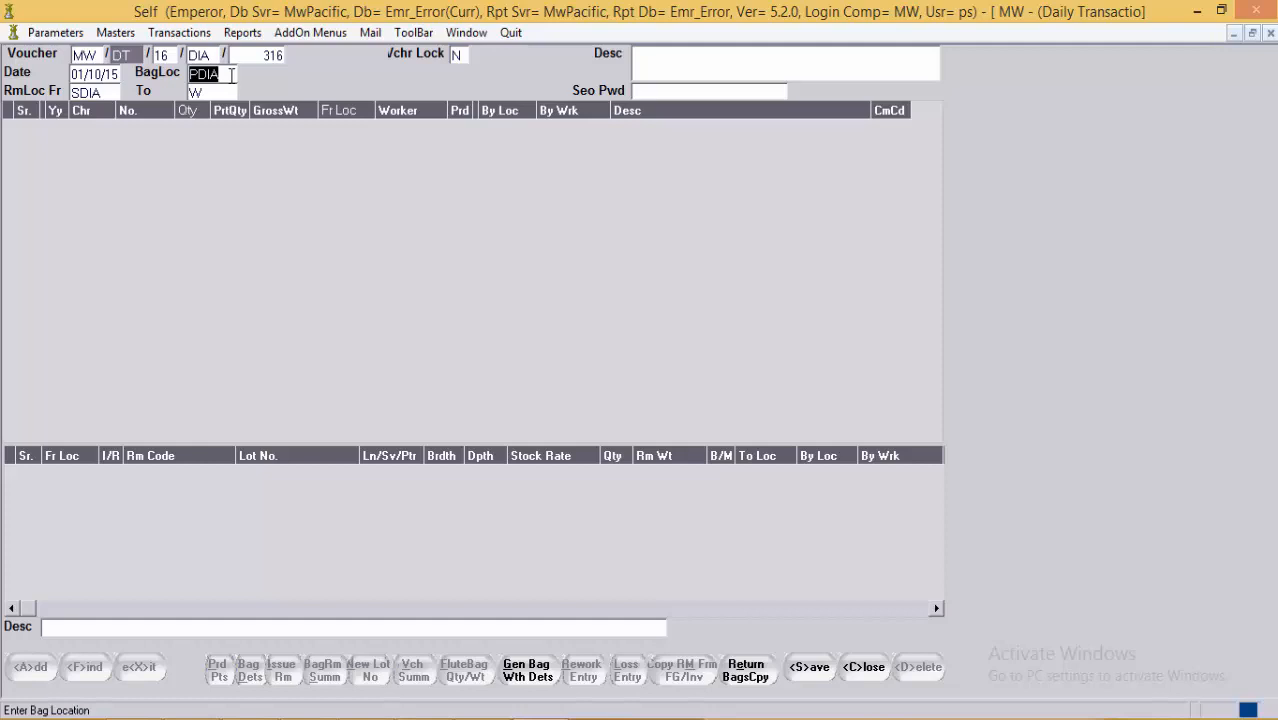
click(55, 32)
click(73, 80)
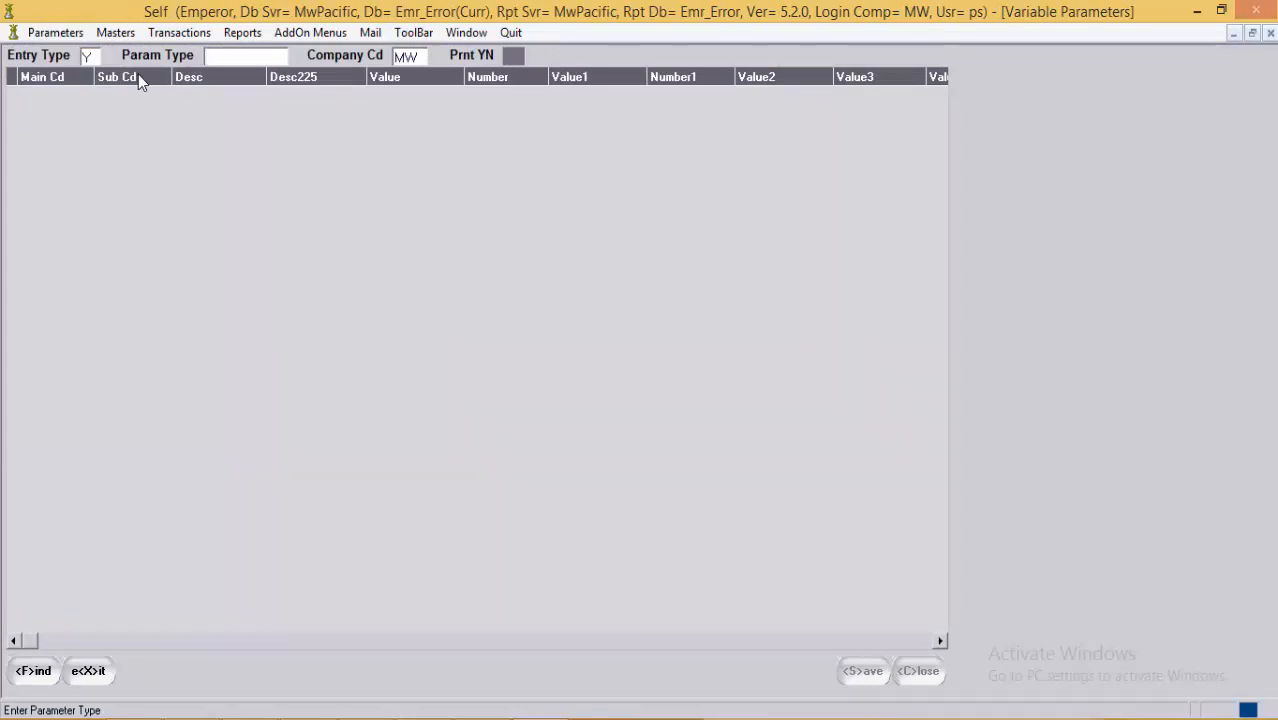
Step: Replace the entry type with NCHR to load the CHR parameter records
key(shift+Tab)
key(BackSpace)
text(N)
text(CHR)
key(Return)
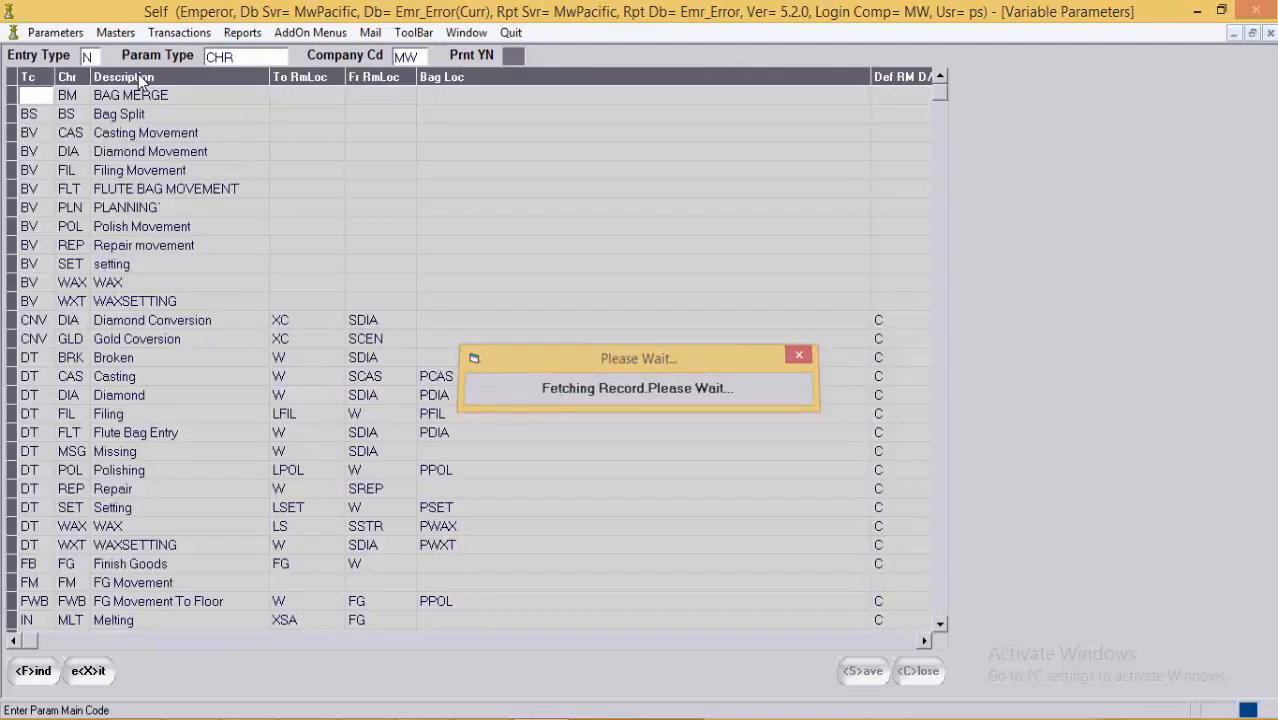
Step: Review the PPOL and PDIA bag locations, then switch back to Daily Transactions
click(204, 522)
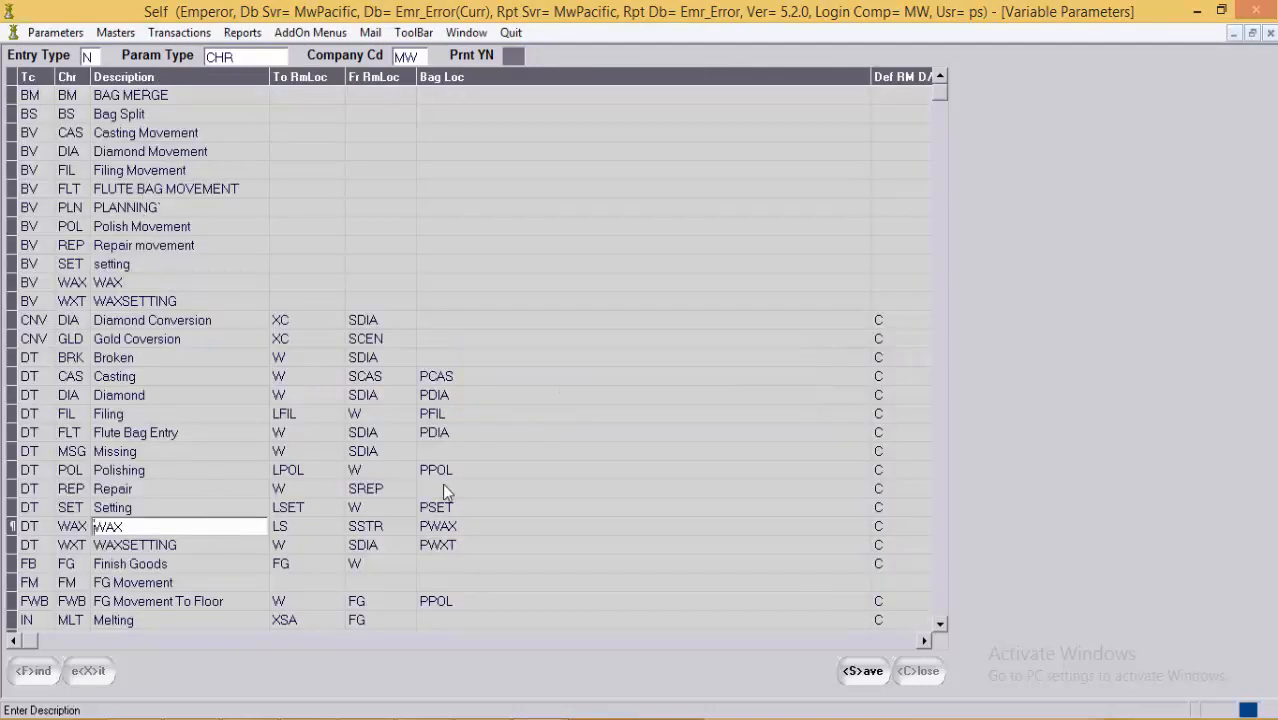
click(481, 471)
drag(481, 474, 401, 474)
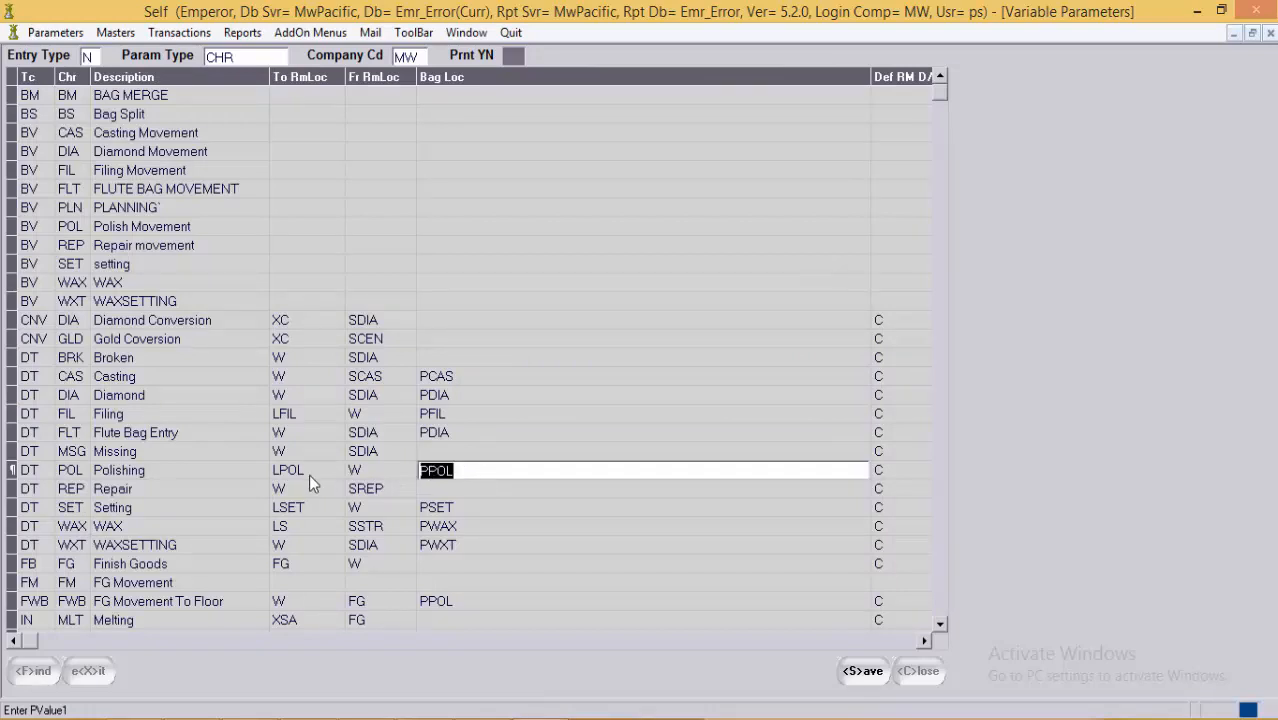
click(449, 415)
click(458, 396)
drag(458, 396, 389, 395)
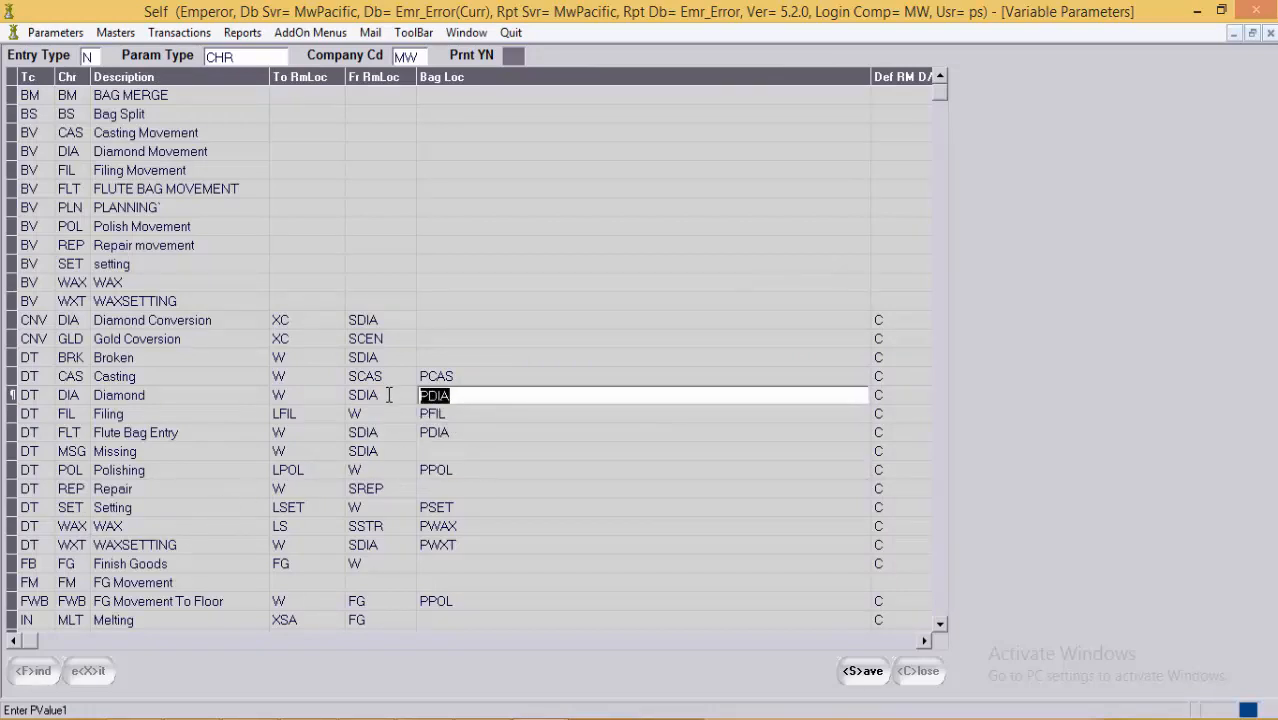
click(483, 38)
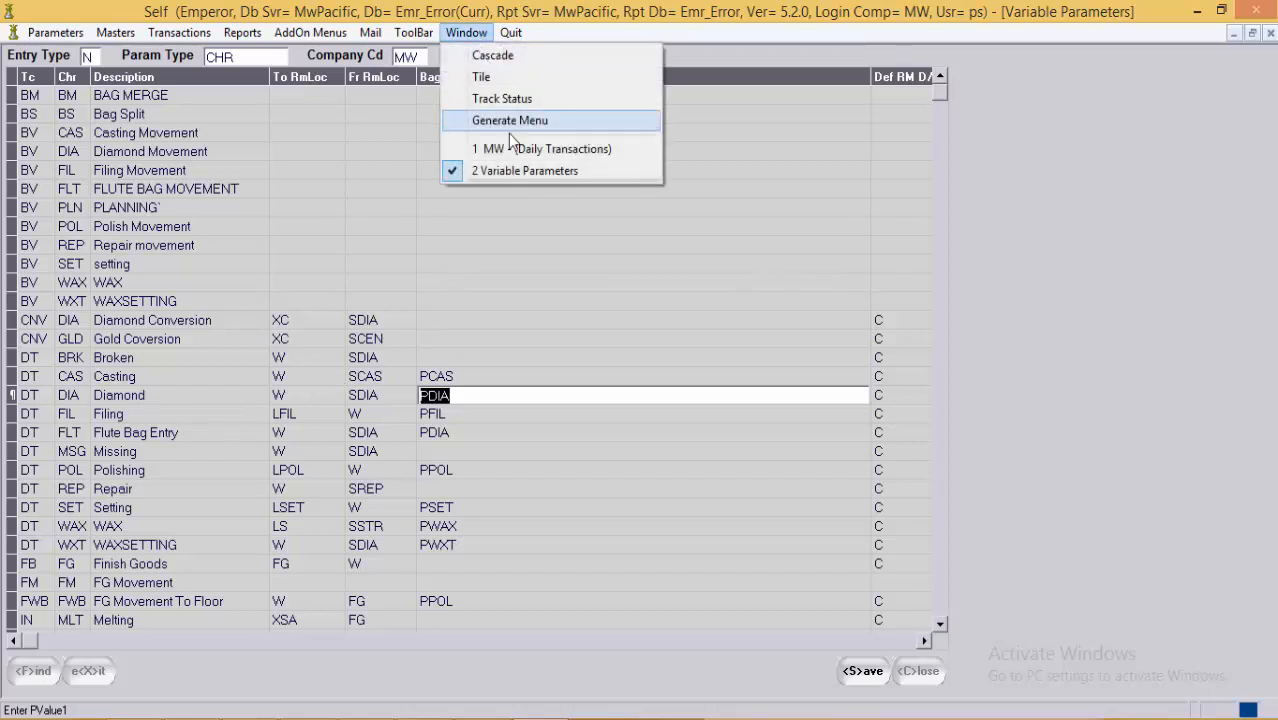
click(512, 150)
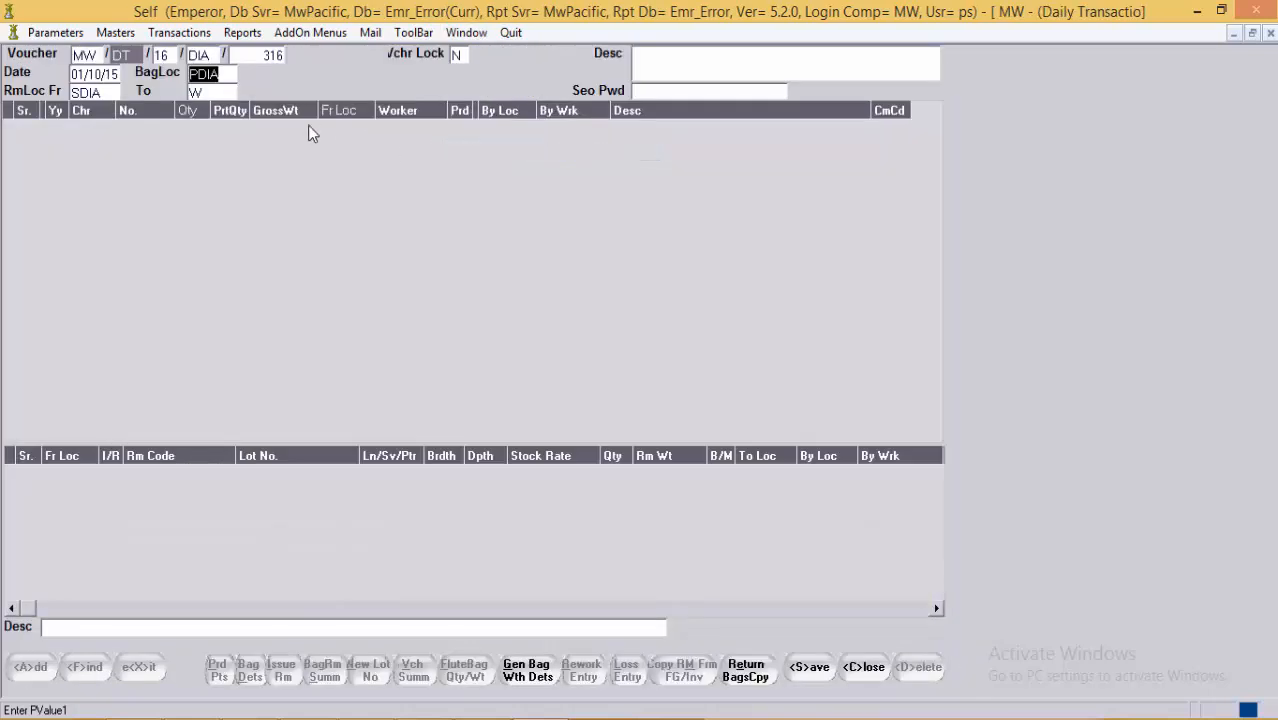
Step: Begin bag row 1 in the upper grid, cancelling the first attempt and recreating it
click(110, 92)
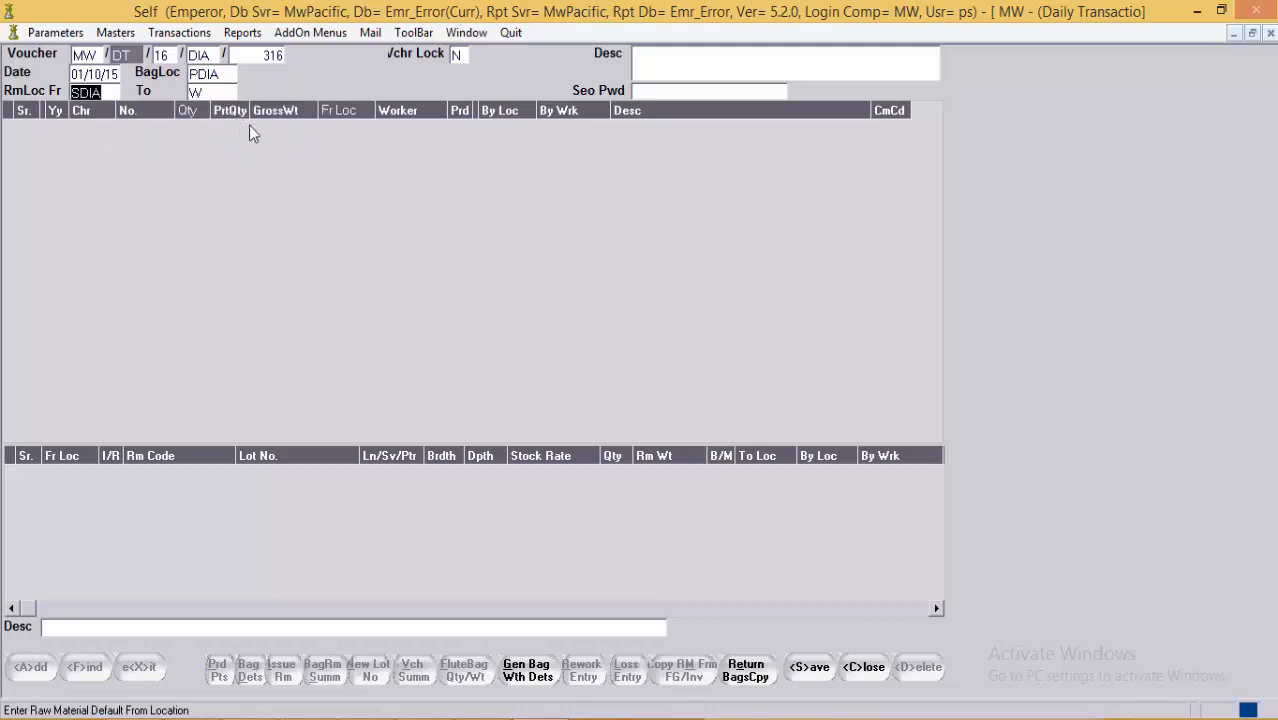
click(236, 118)
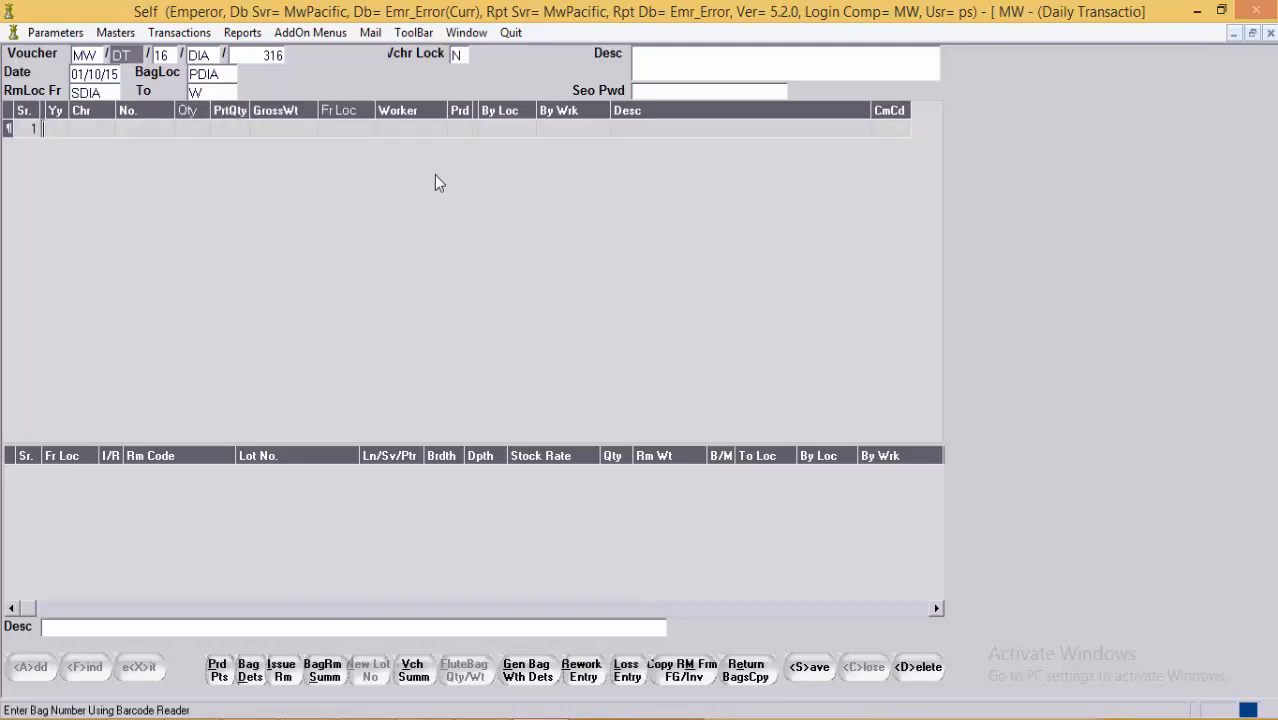
key(Escape)
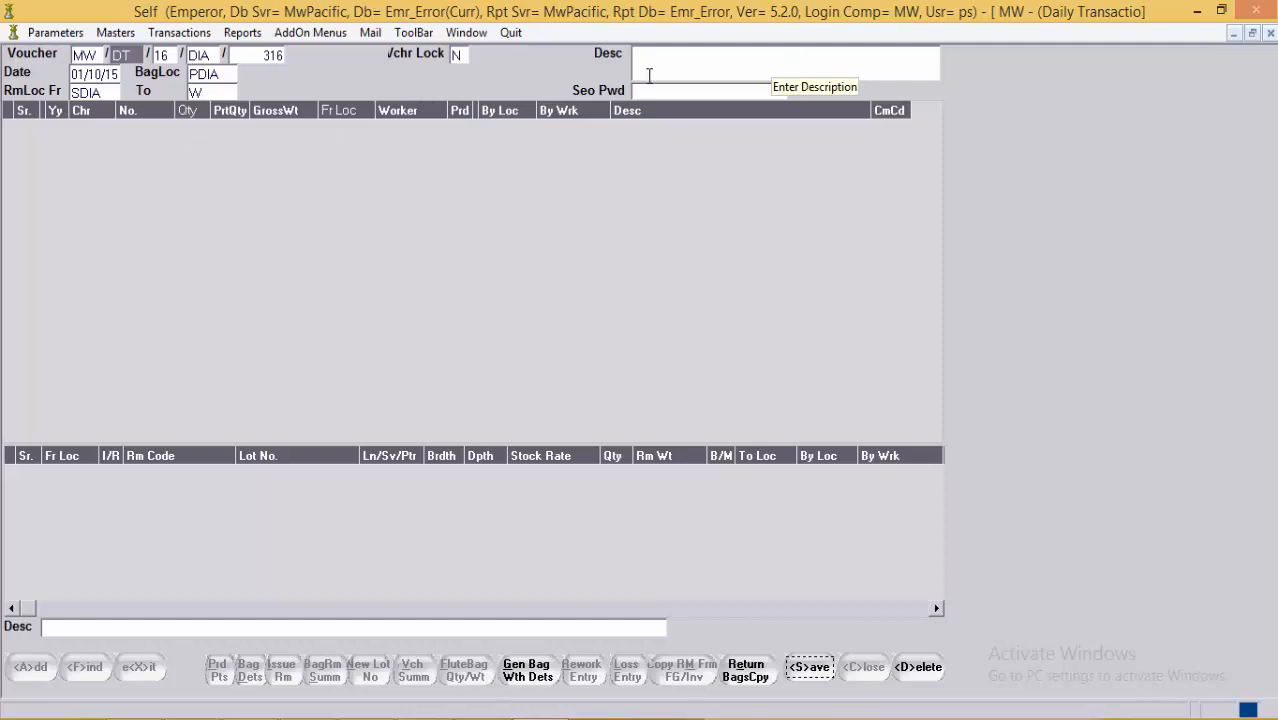
click(406, 146)
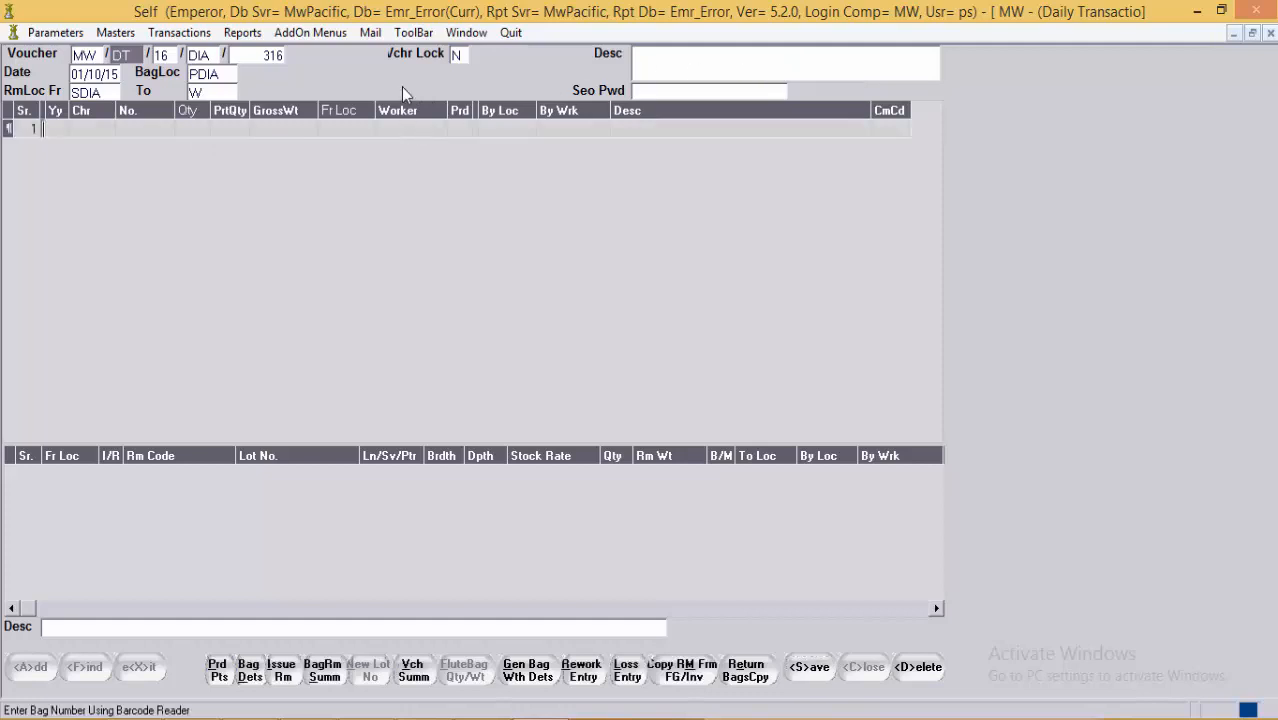
Step: Enter bag 16/P/41 in the first row of the DIA voucher's bag grid
key(Return)
key(Return)
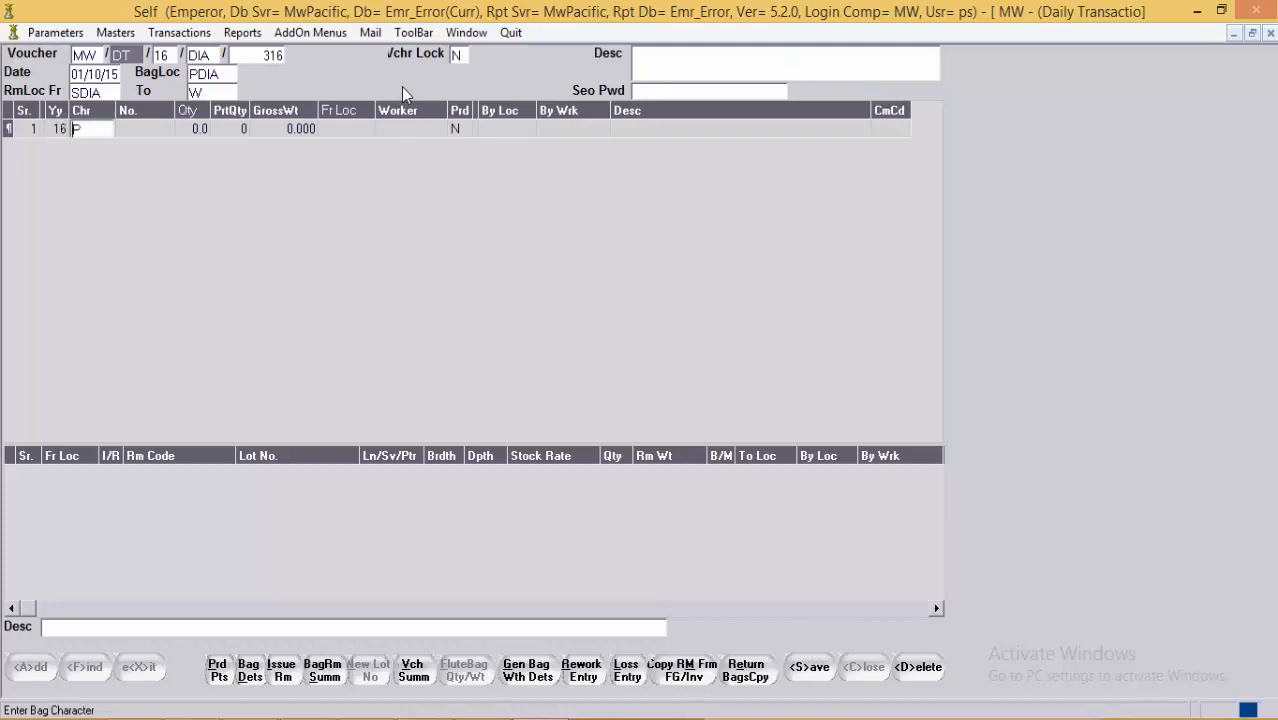
key(Return)
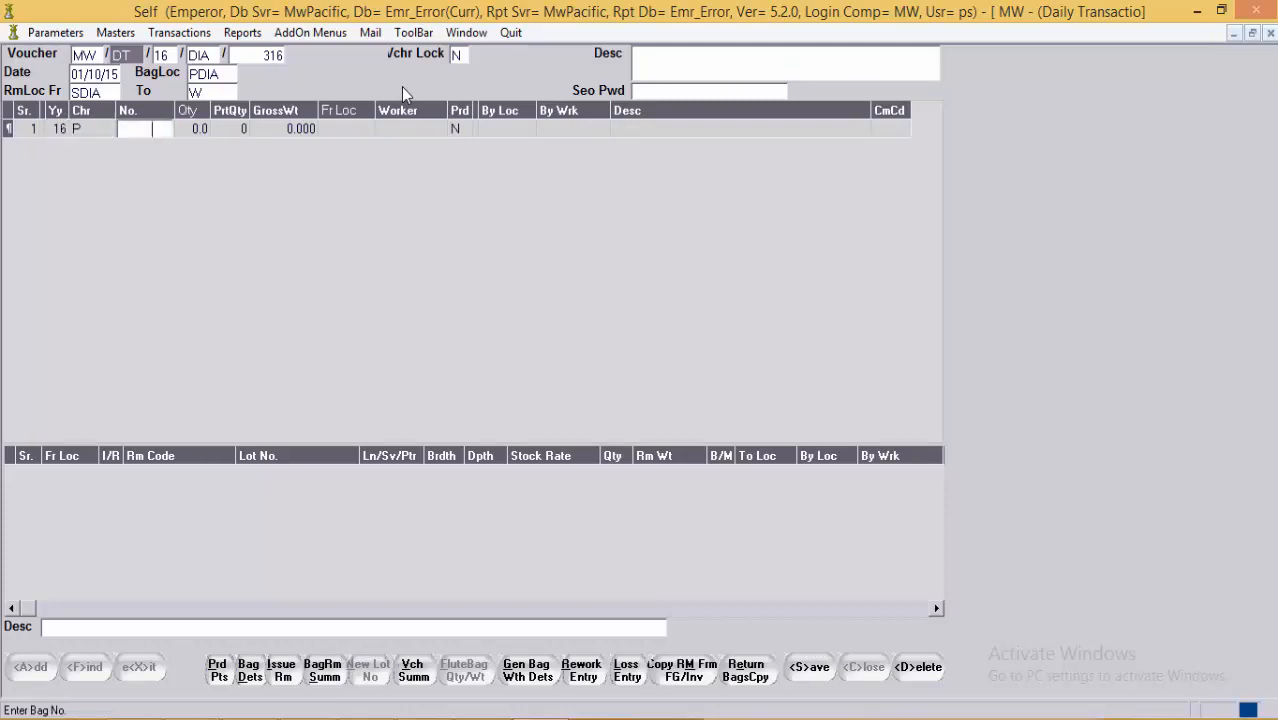
text(41)
key(Return)
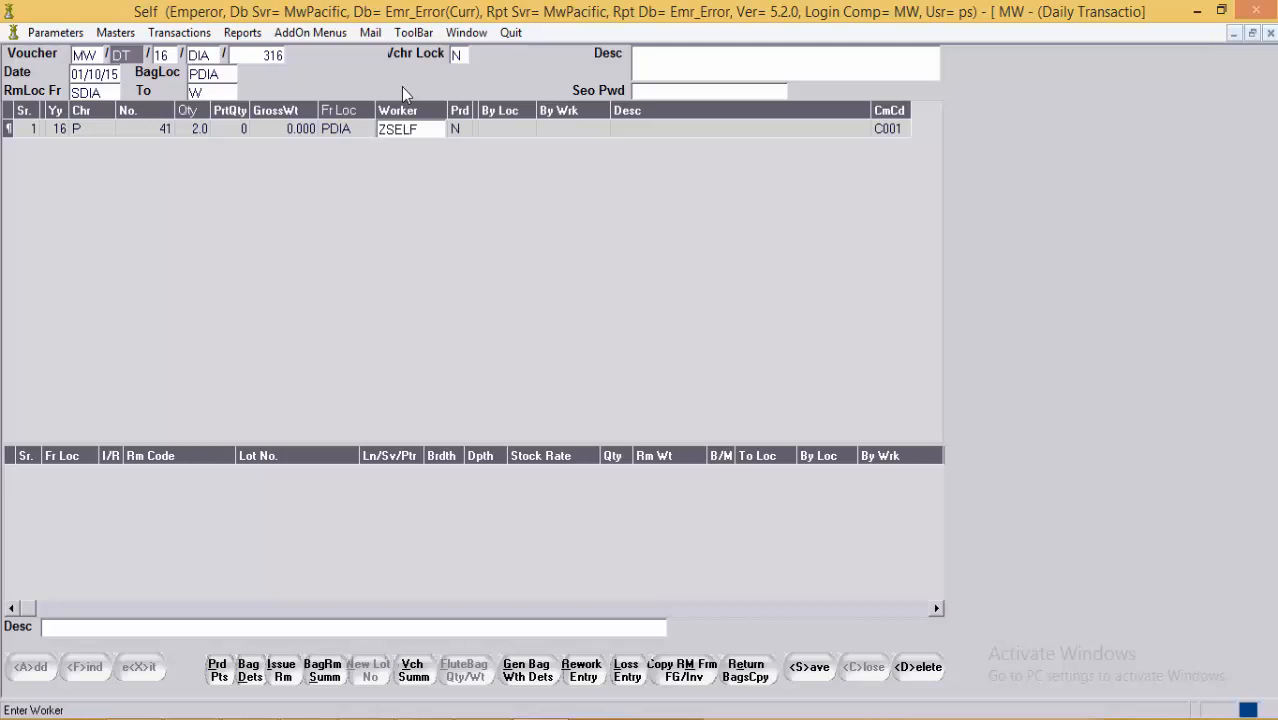
Step: Review bag 41's row fields: quantity 2.0, location PDIA, worker ZSELF, company code C001
click(197, 137)
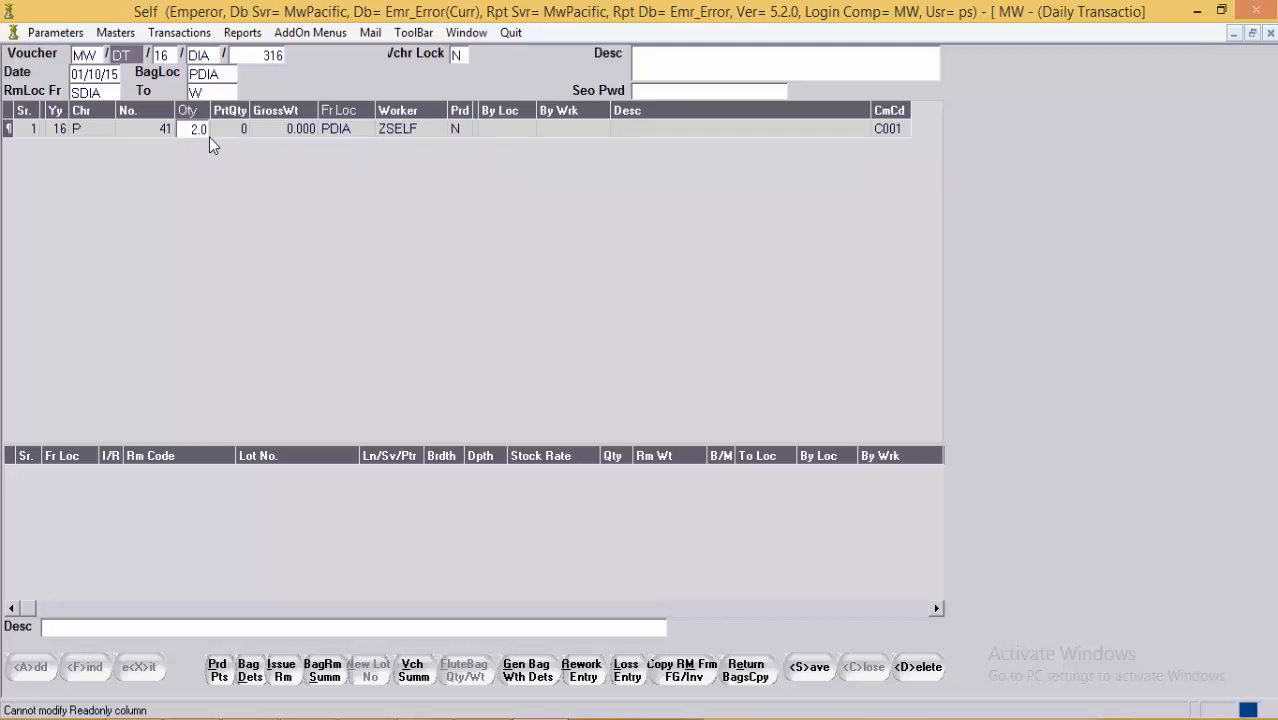
click(286, 129)
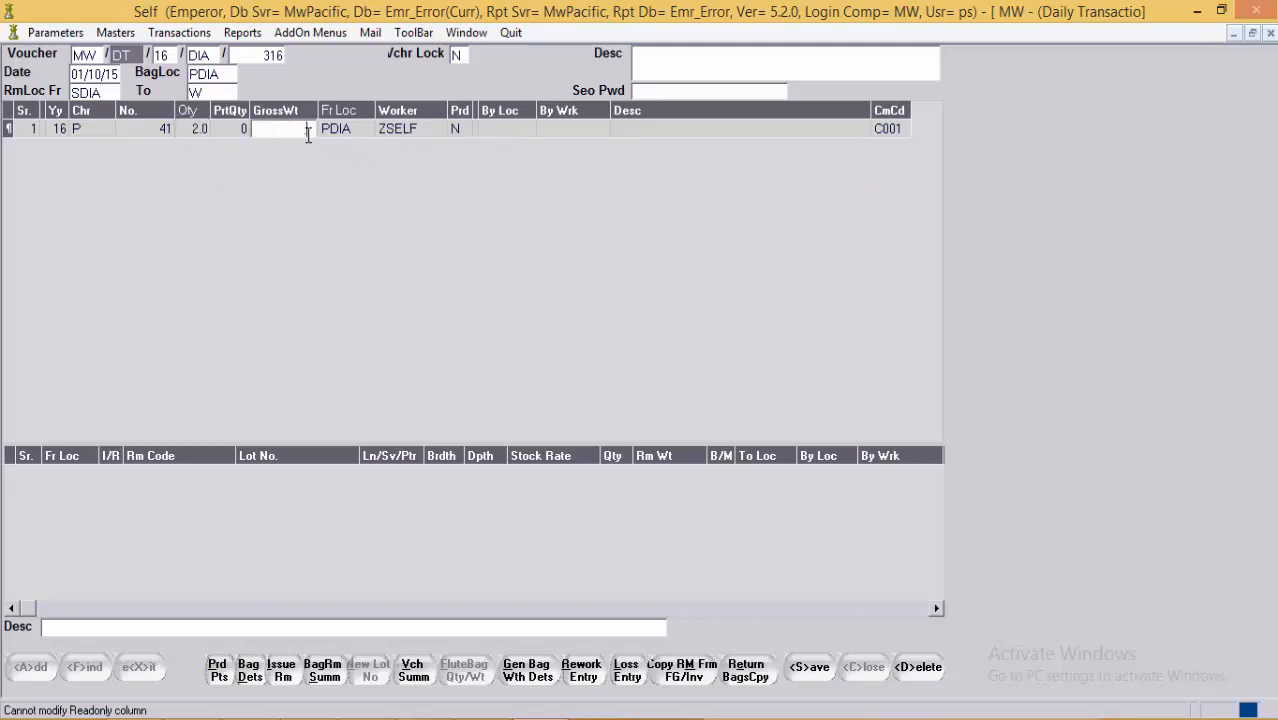
click(347, 129)
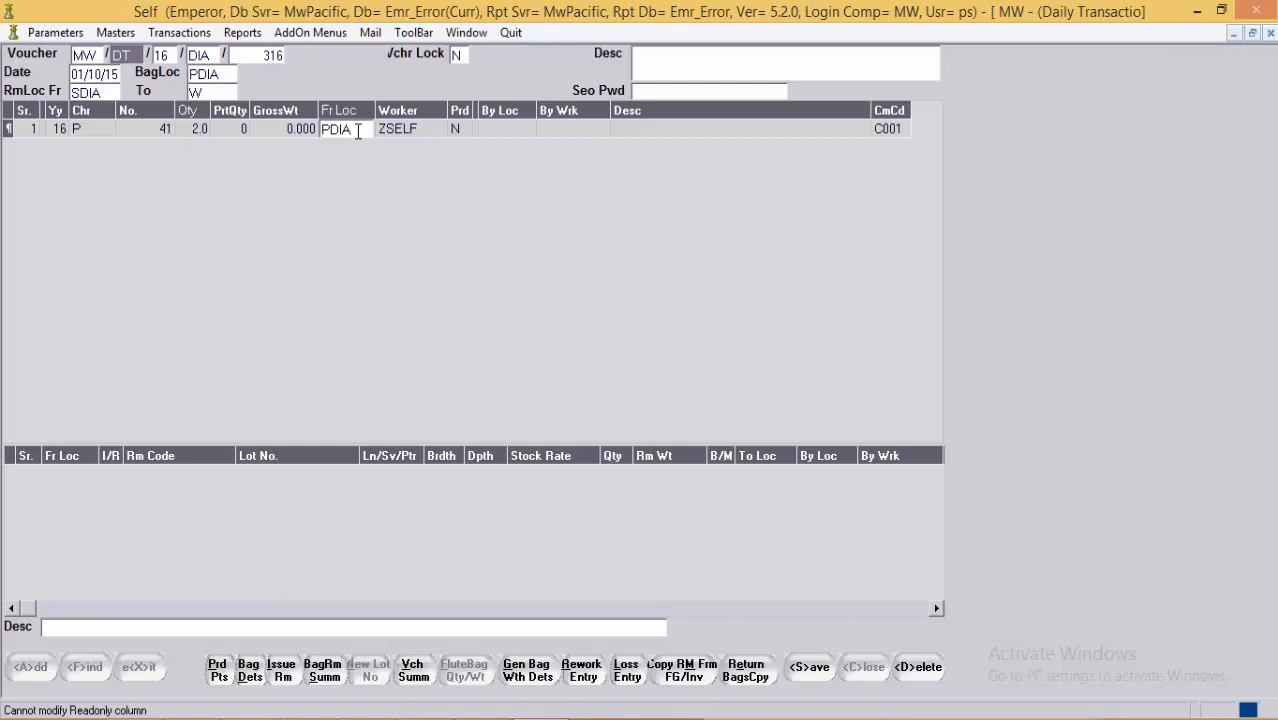
key(Return)
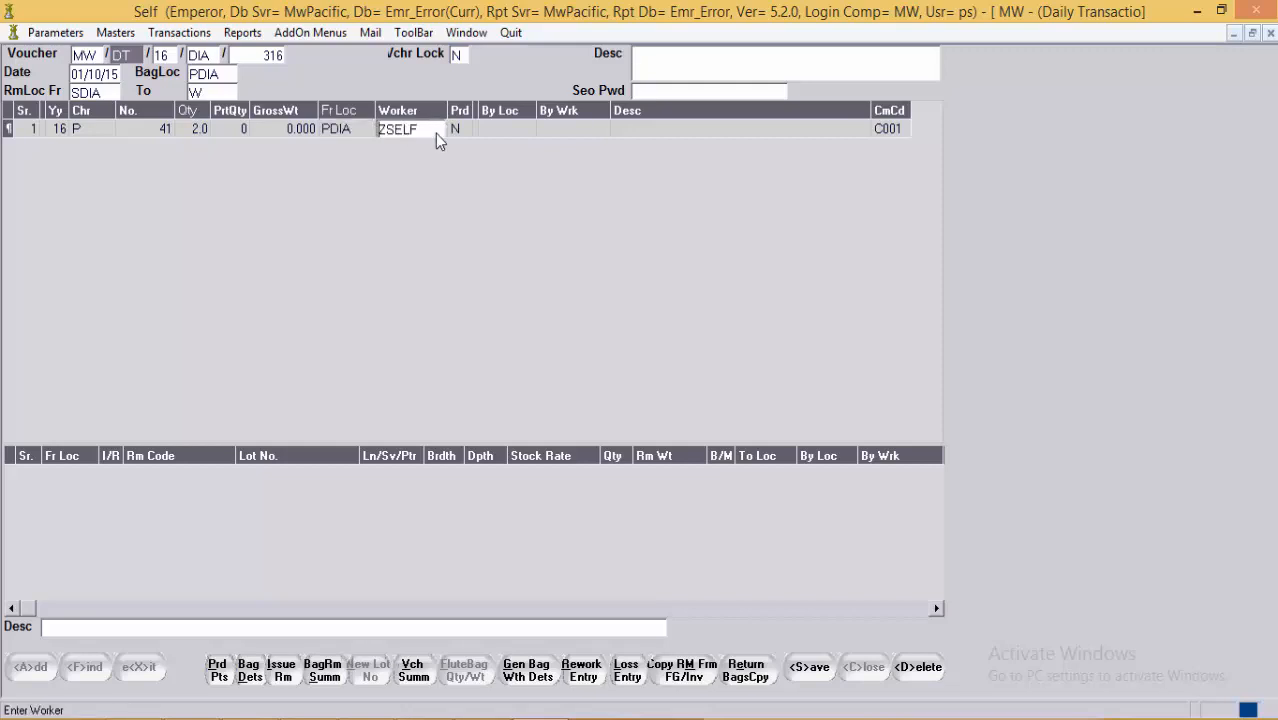
click(437, 133)
key(Return)
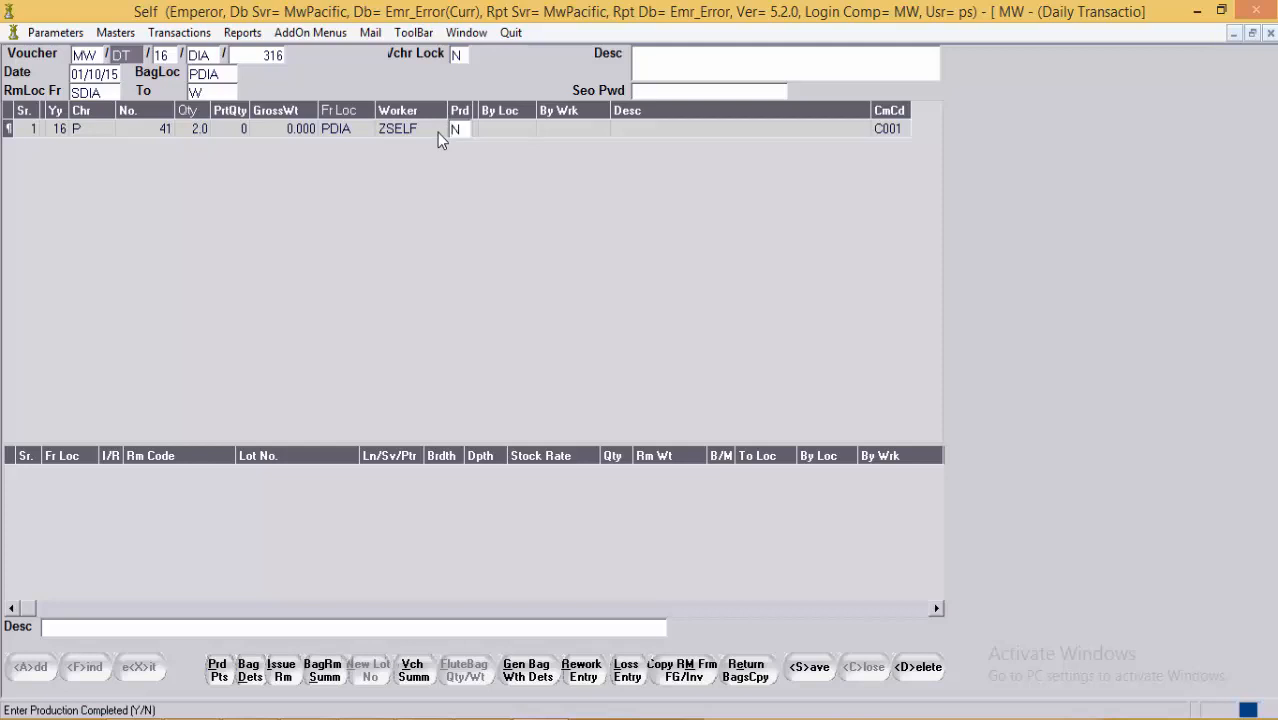
key(Return)
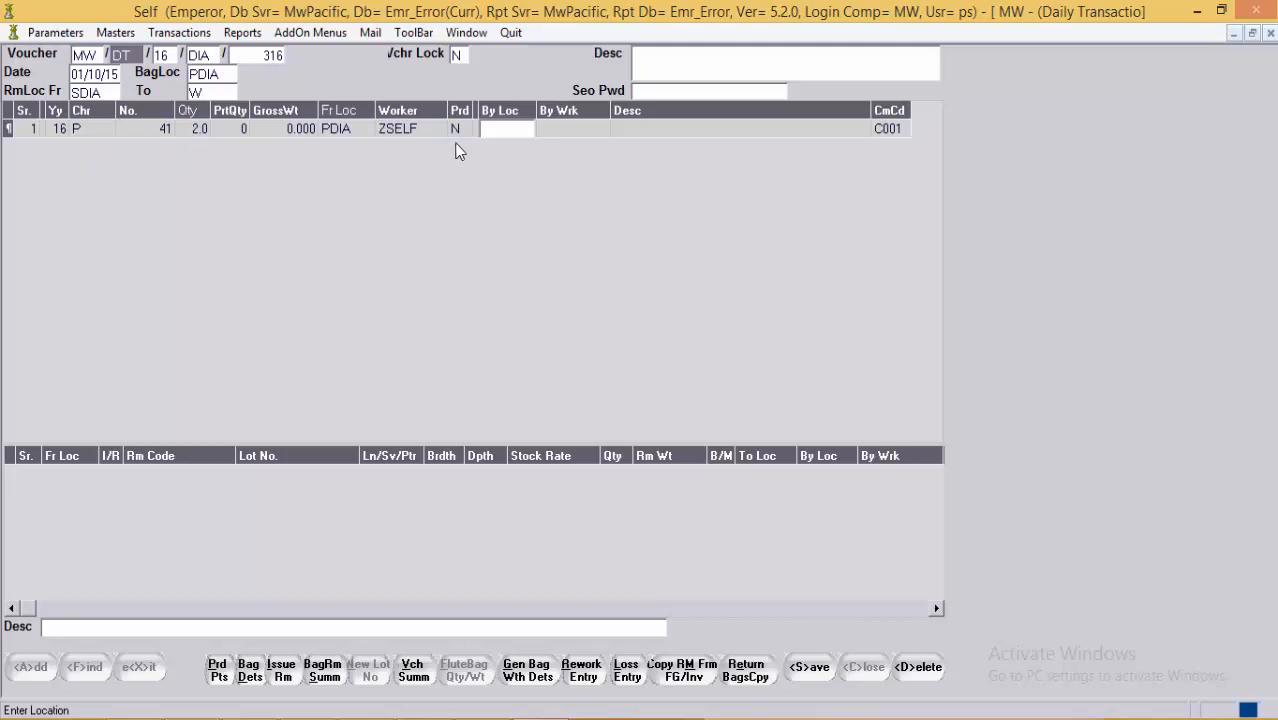
key(Return)
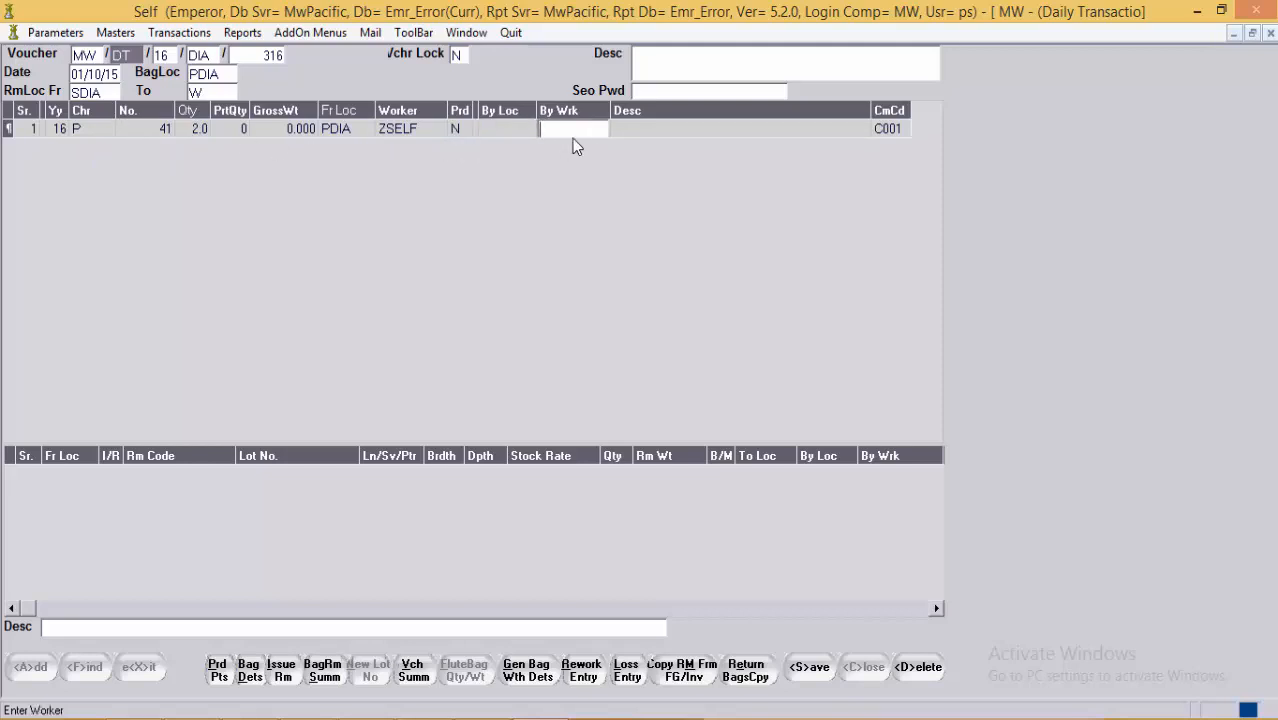
click(197, 131)
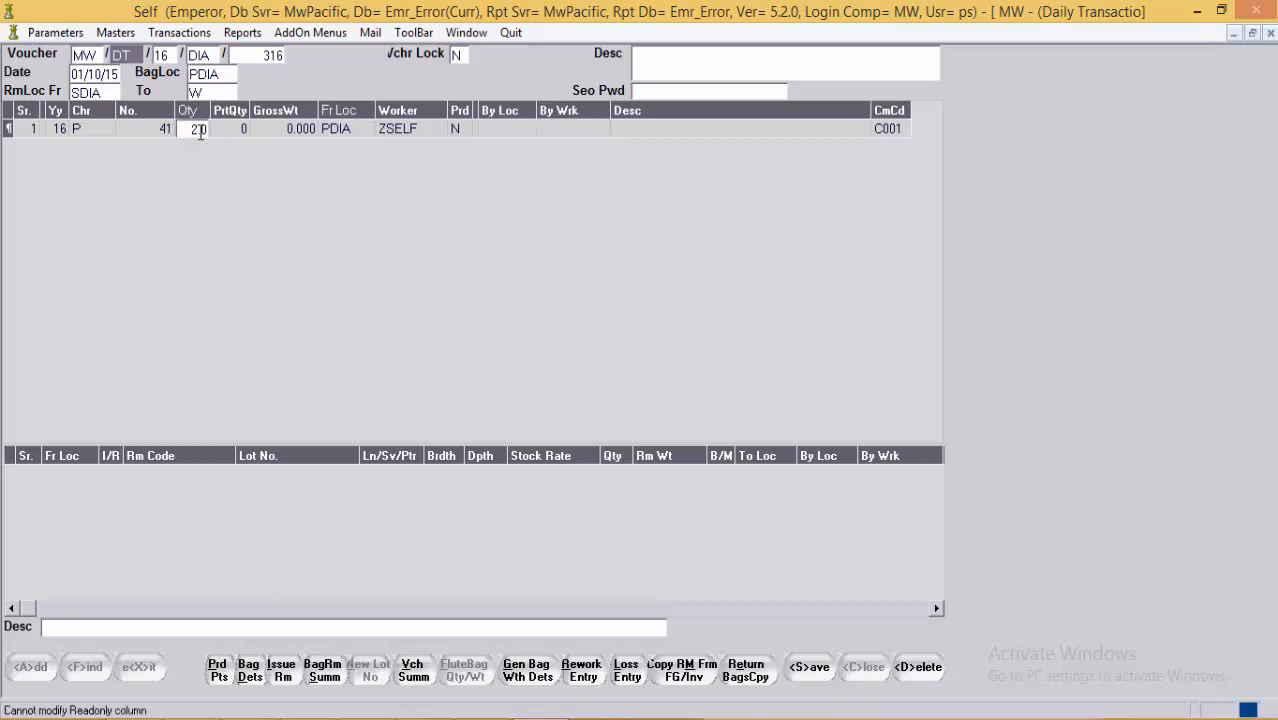
click(717, 130)
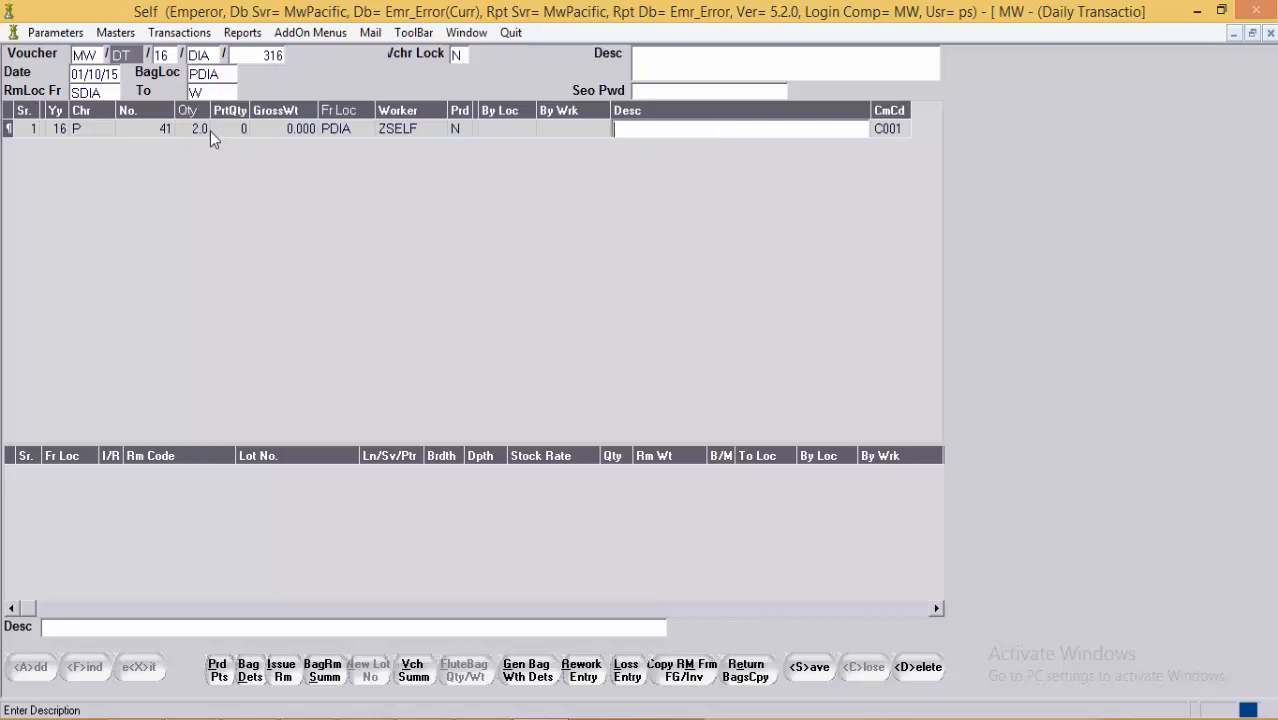
click(885, 133)
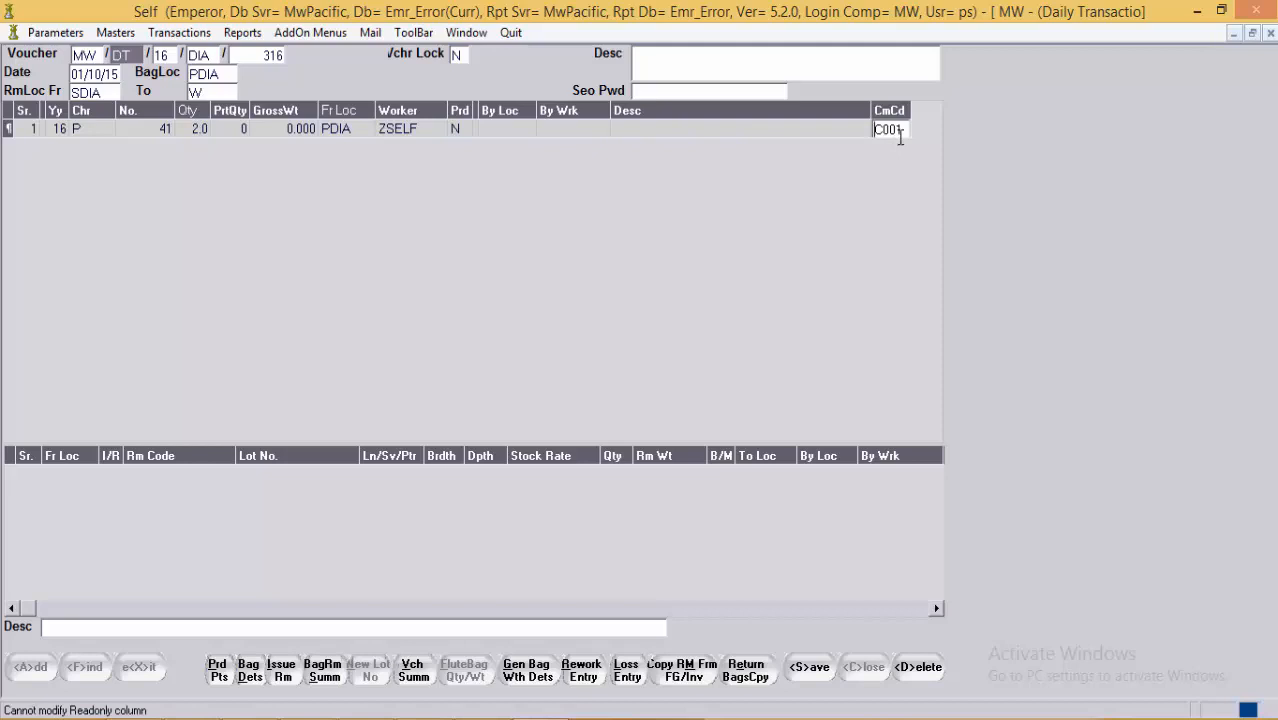
click(592, 131)
click(170, 130)
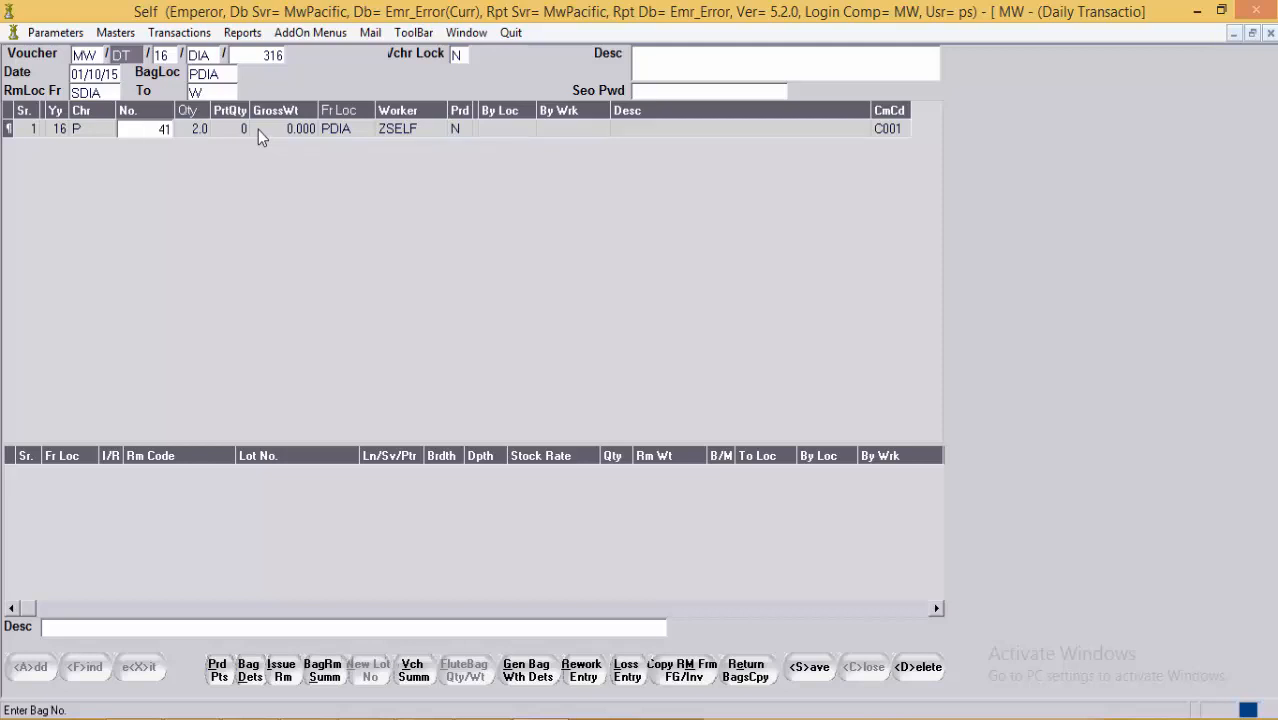
Step: Issue 0.8 weight of raw material RDWHSI1 to bag 41 and run Go
click(284, 672)
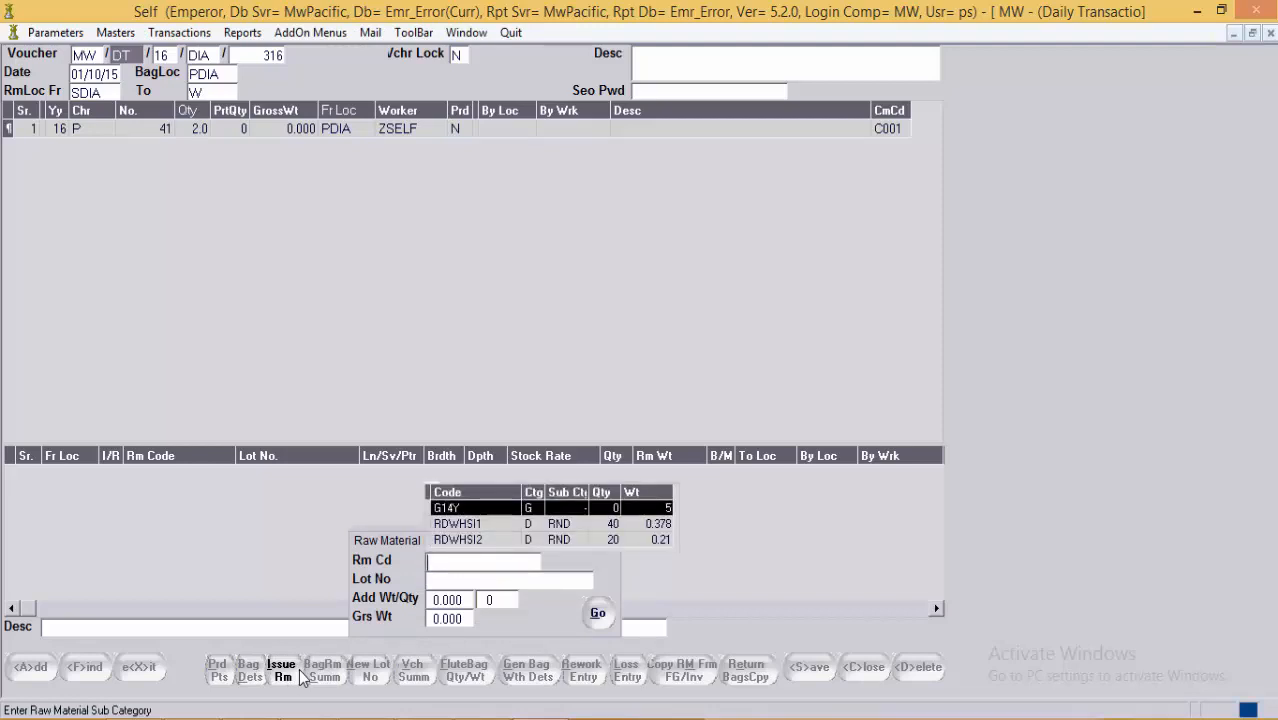
key(Down)
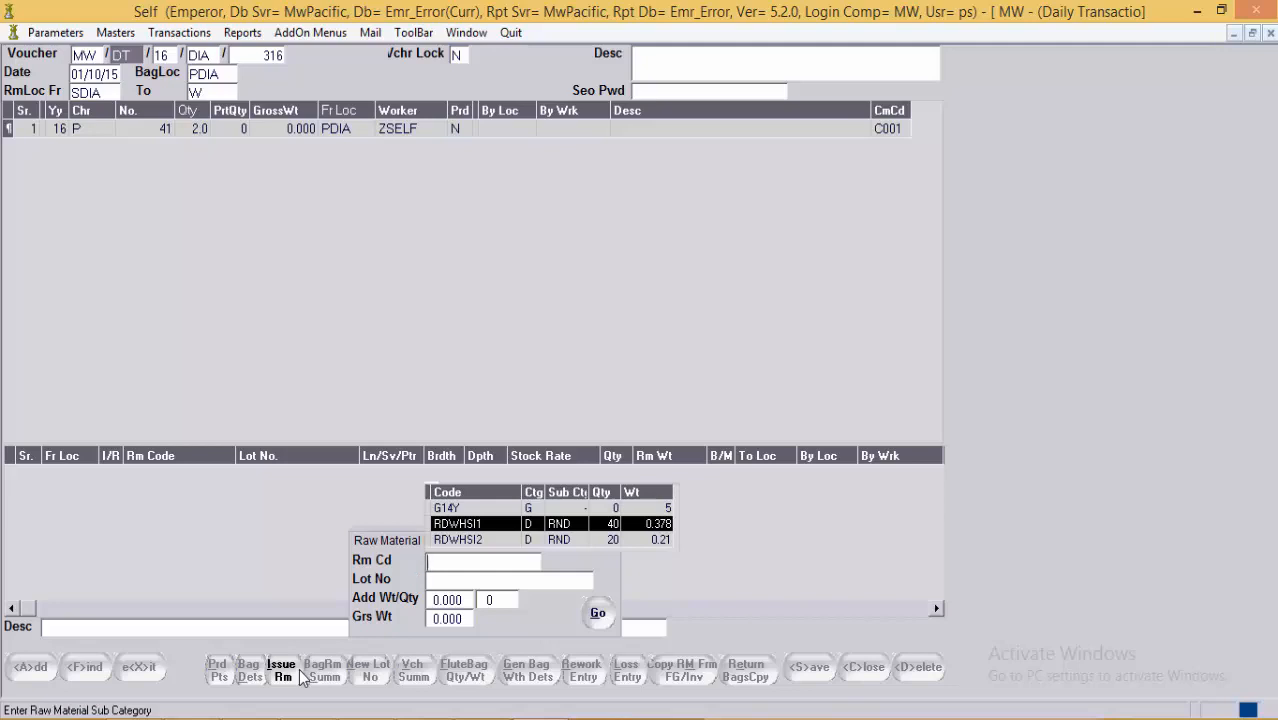
key(Return)
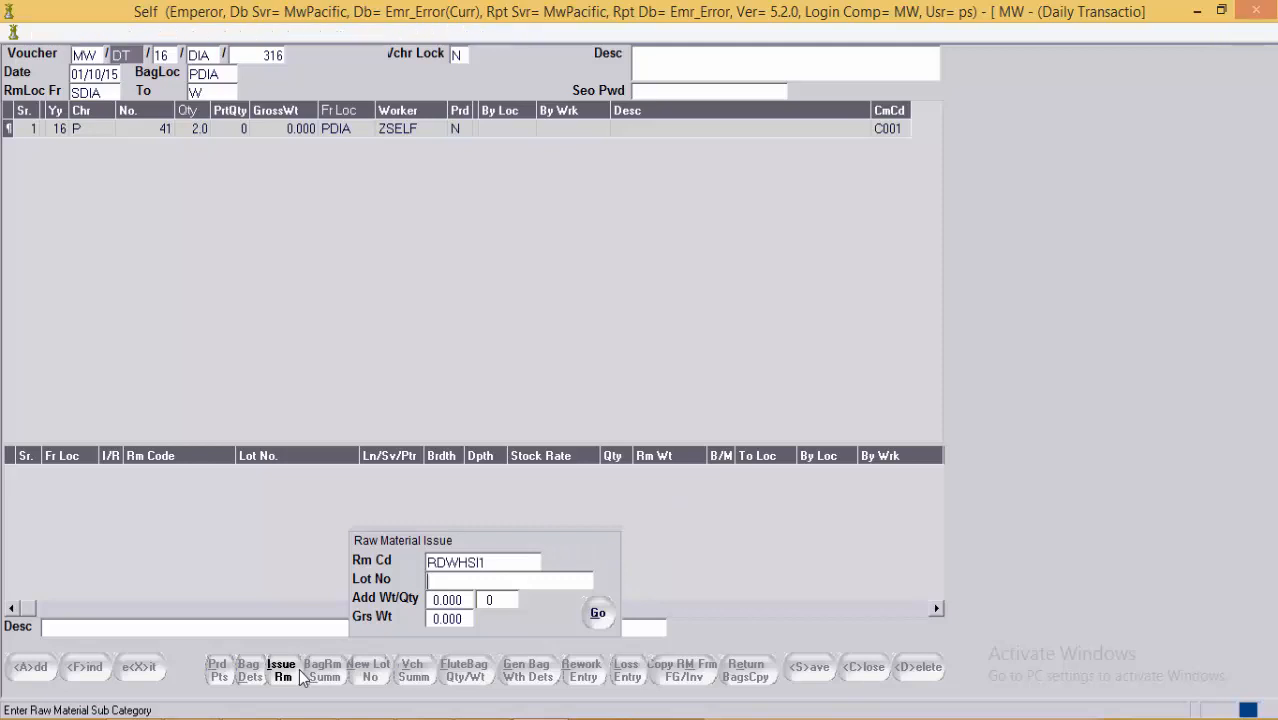
key(Return)
key(Return)
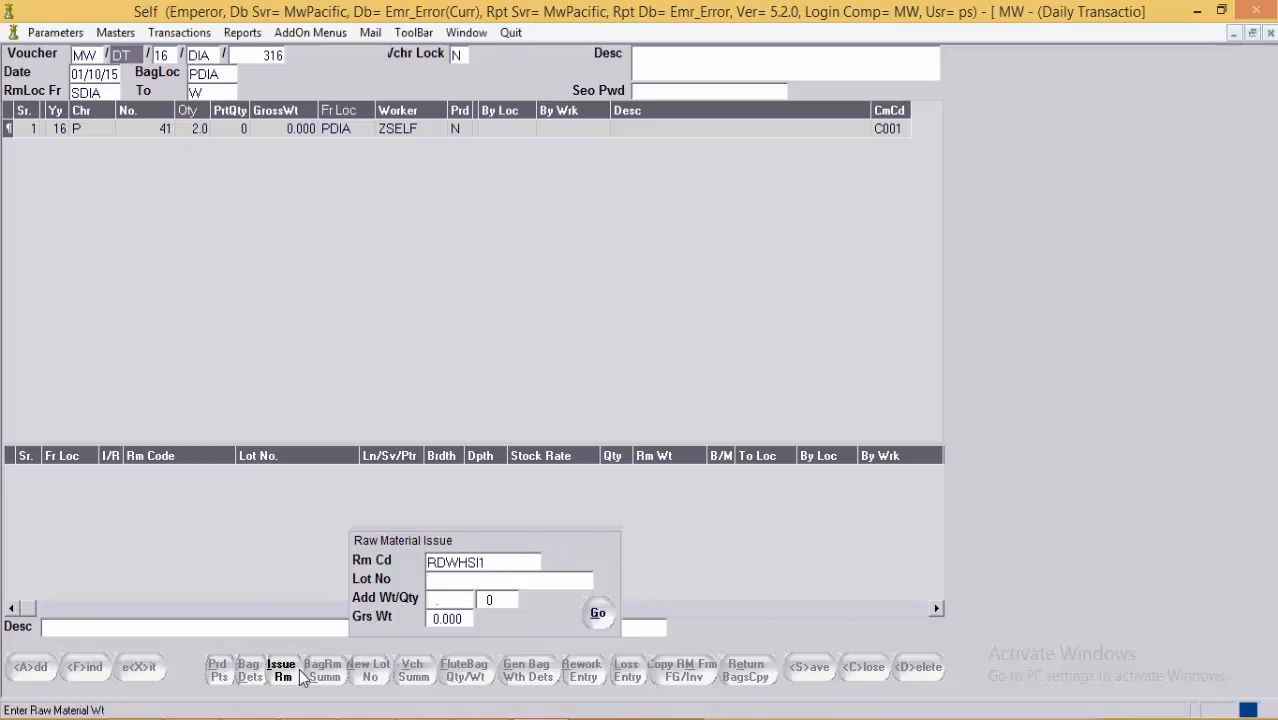
text(0.8)
key(Return)
key(alt)
key(alt+g)
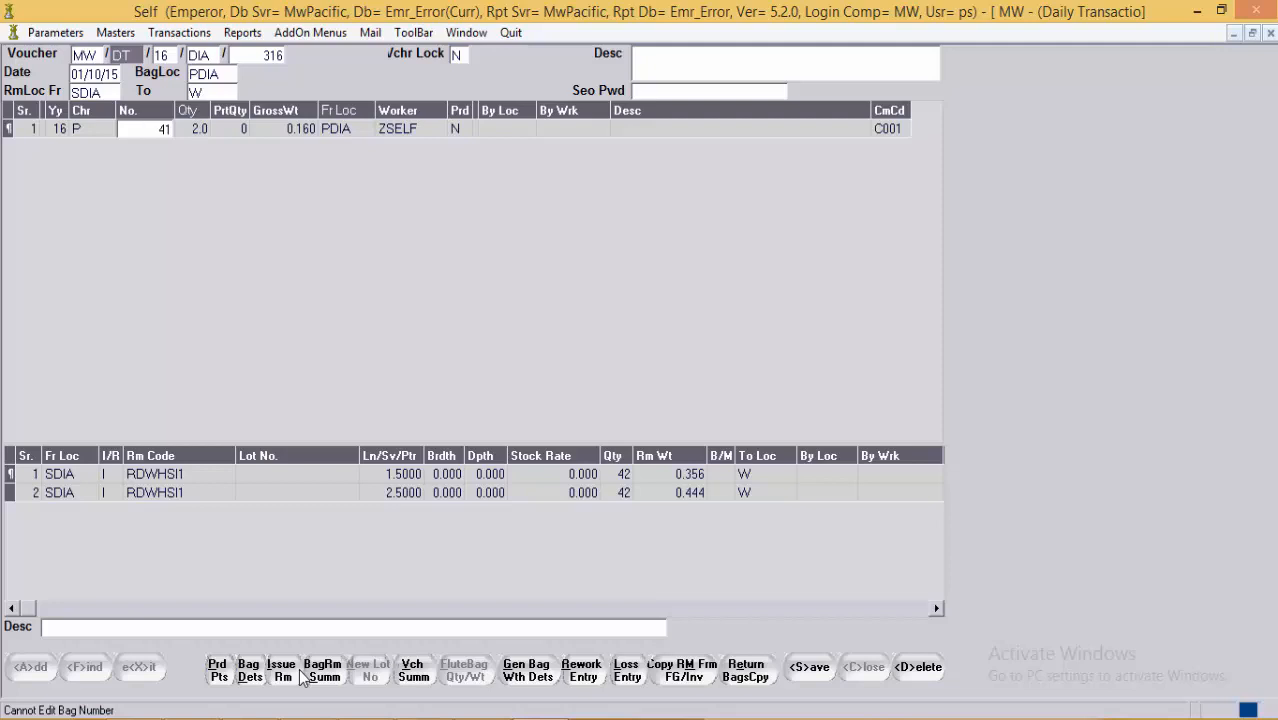
click(686, 476)
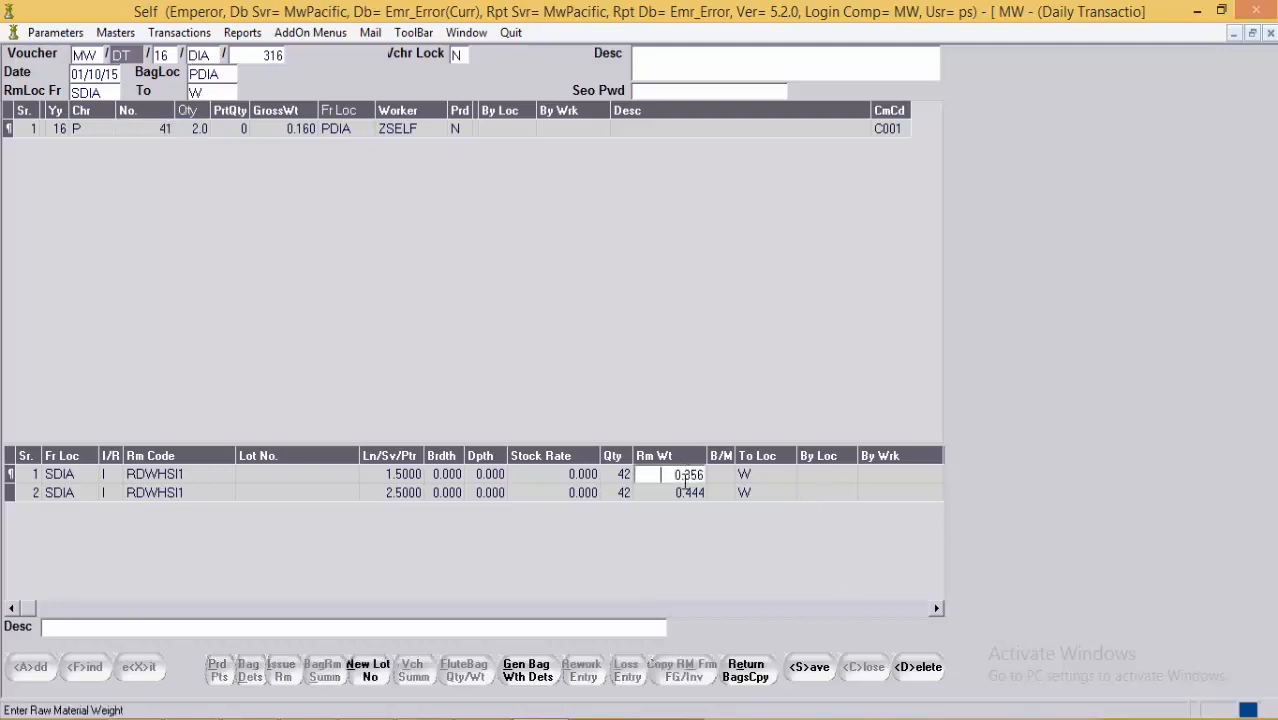
click(684, 493)
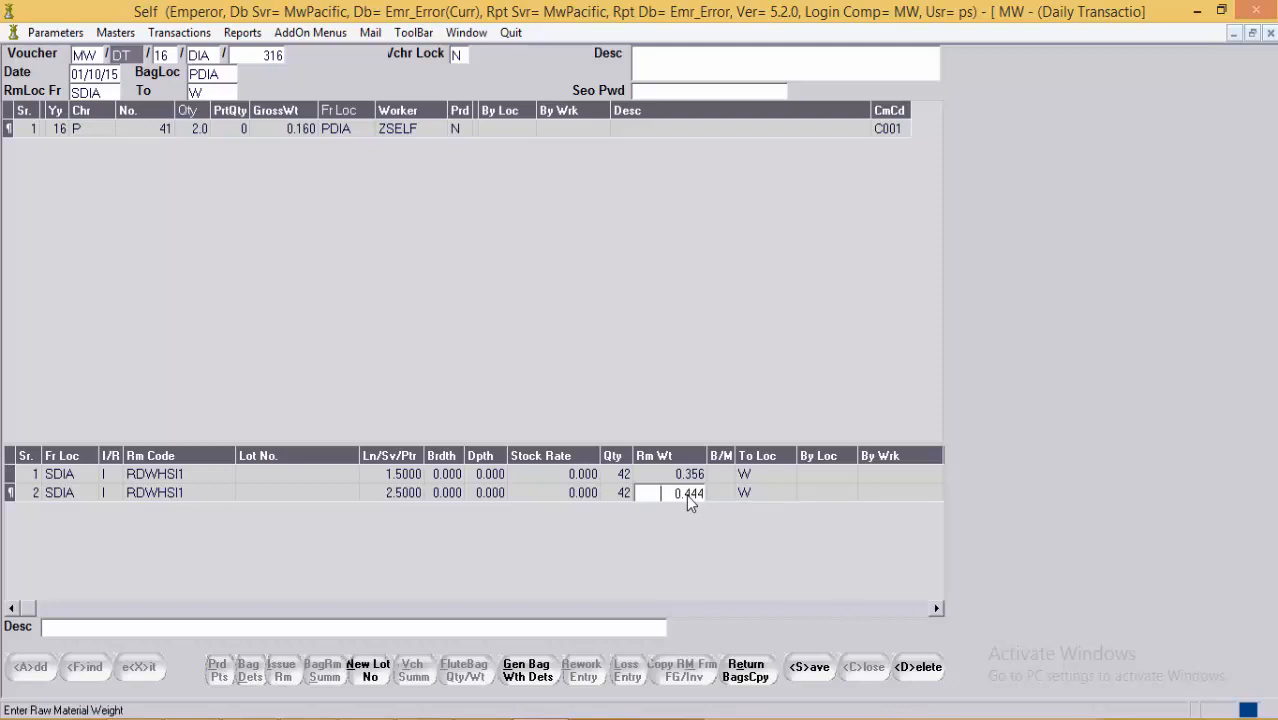
click(405, 493)
click(75, 477)
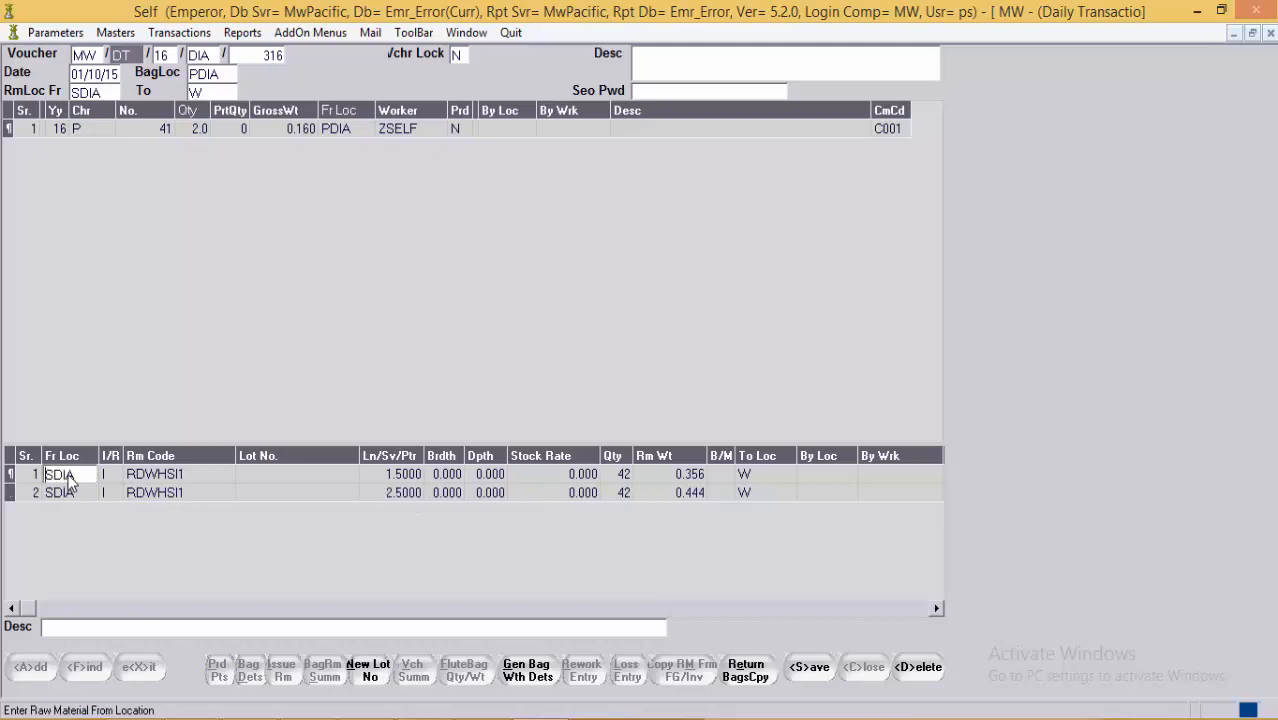
click(120, 477)
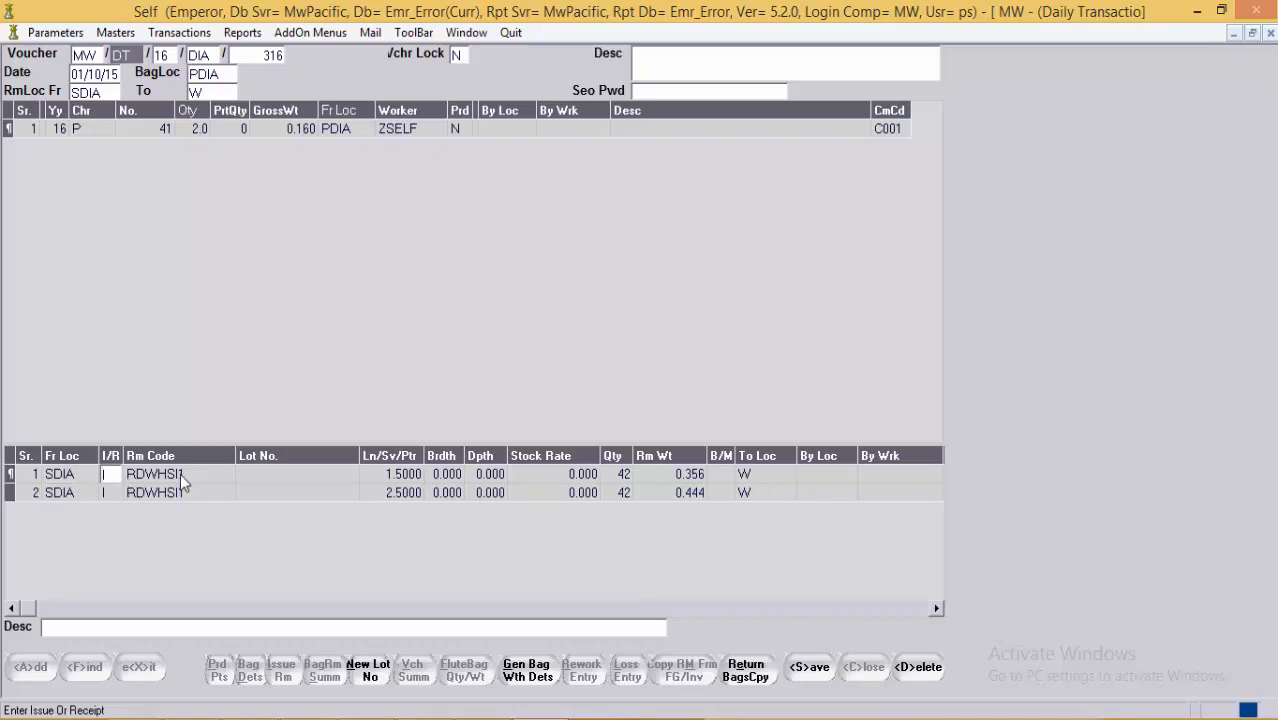
click(218, 475)
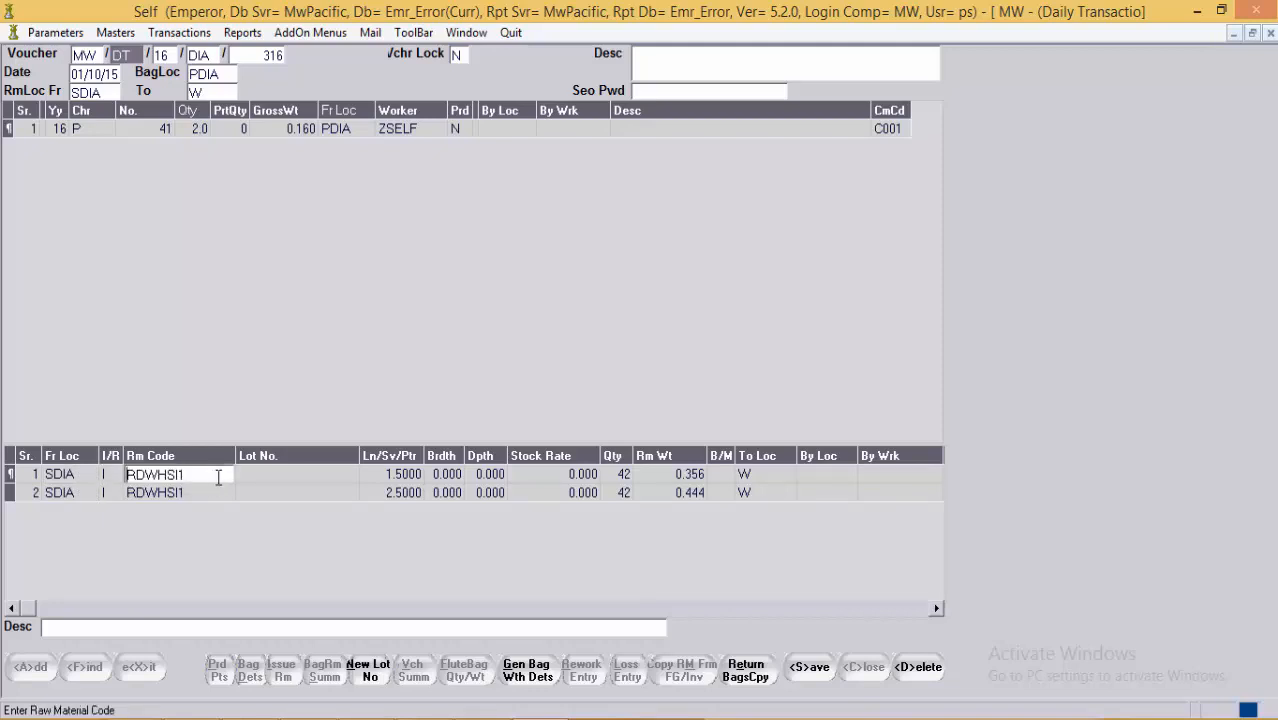
click(395, 475)
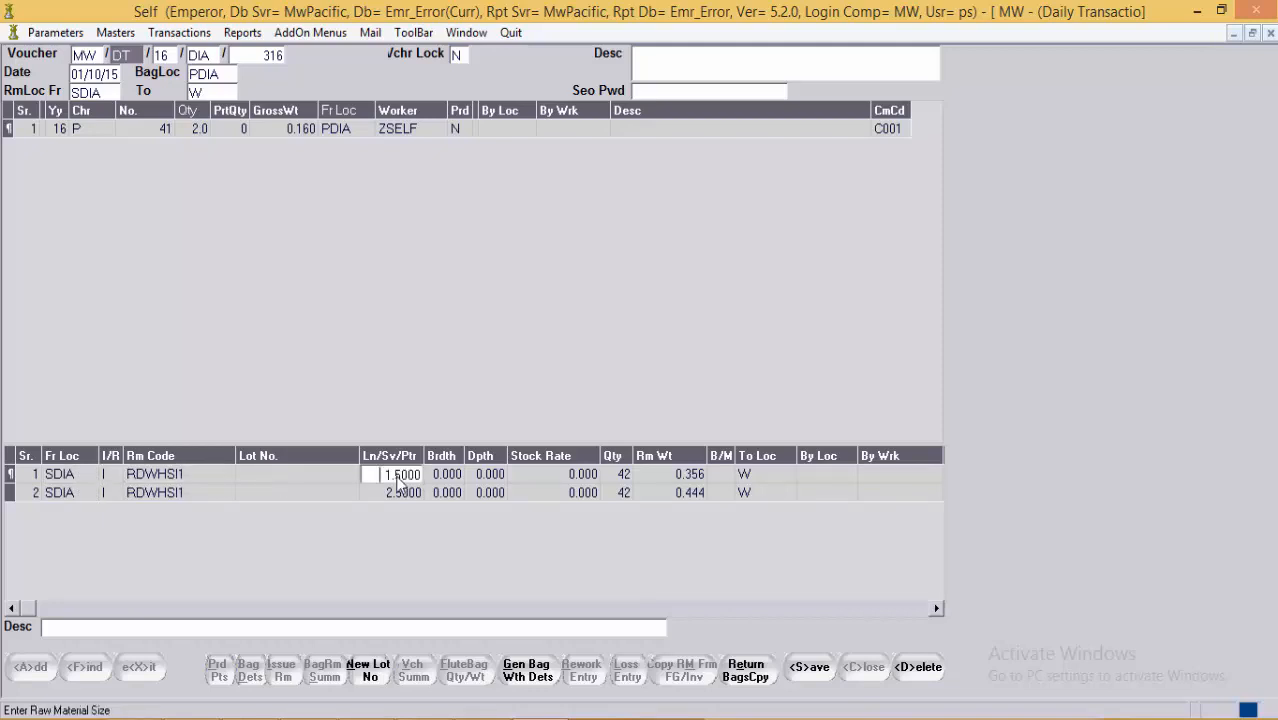
click(626, 477)
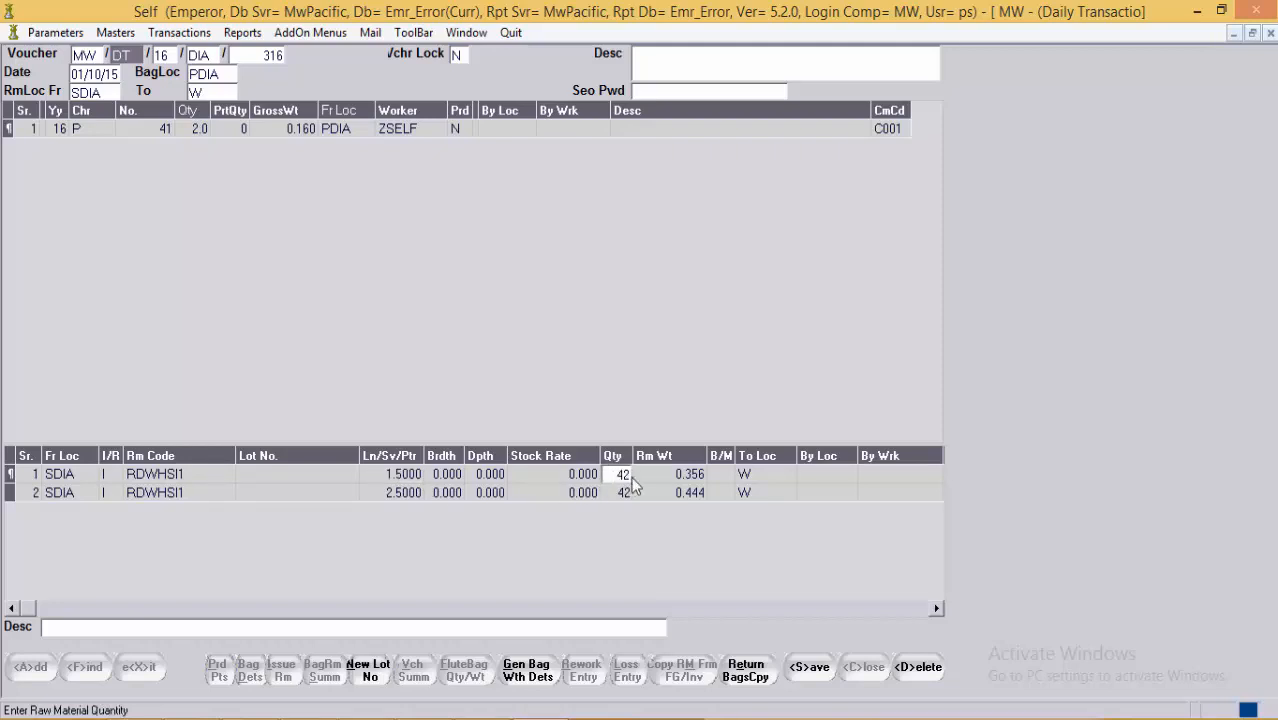
click(700, 476)
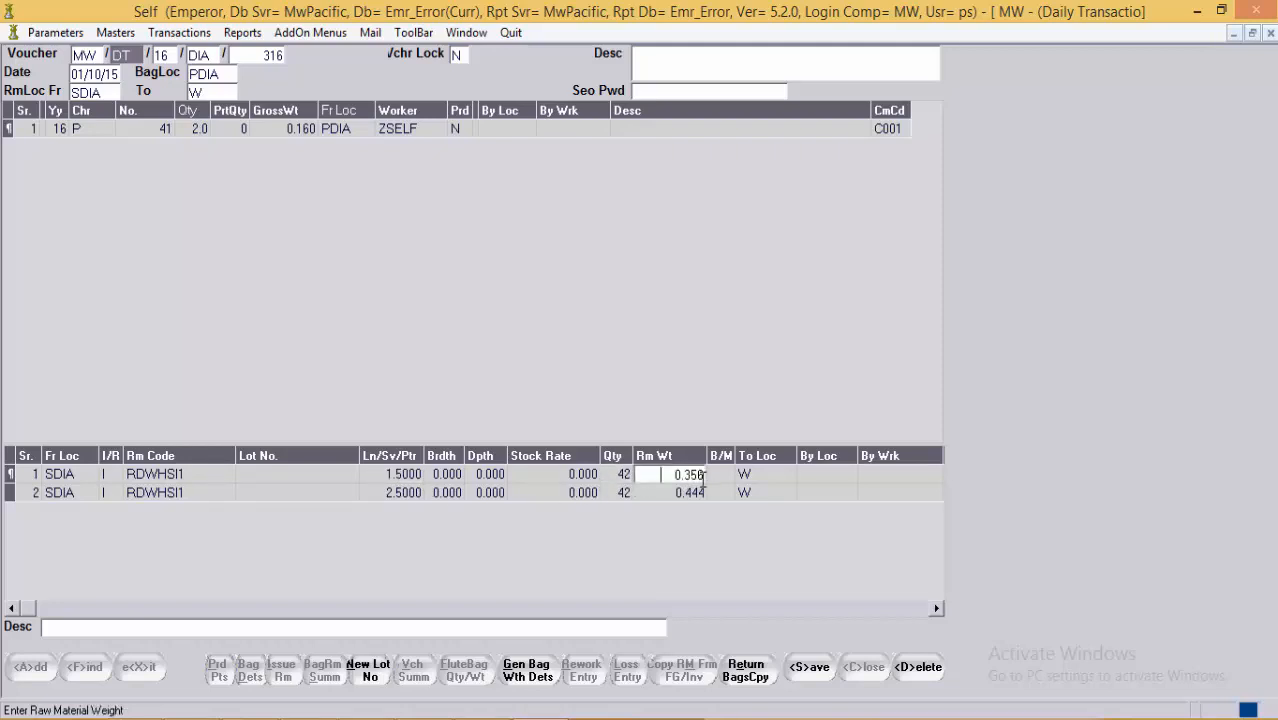
click(765, 475)
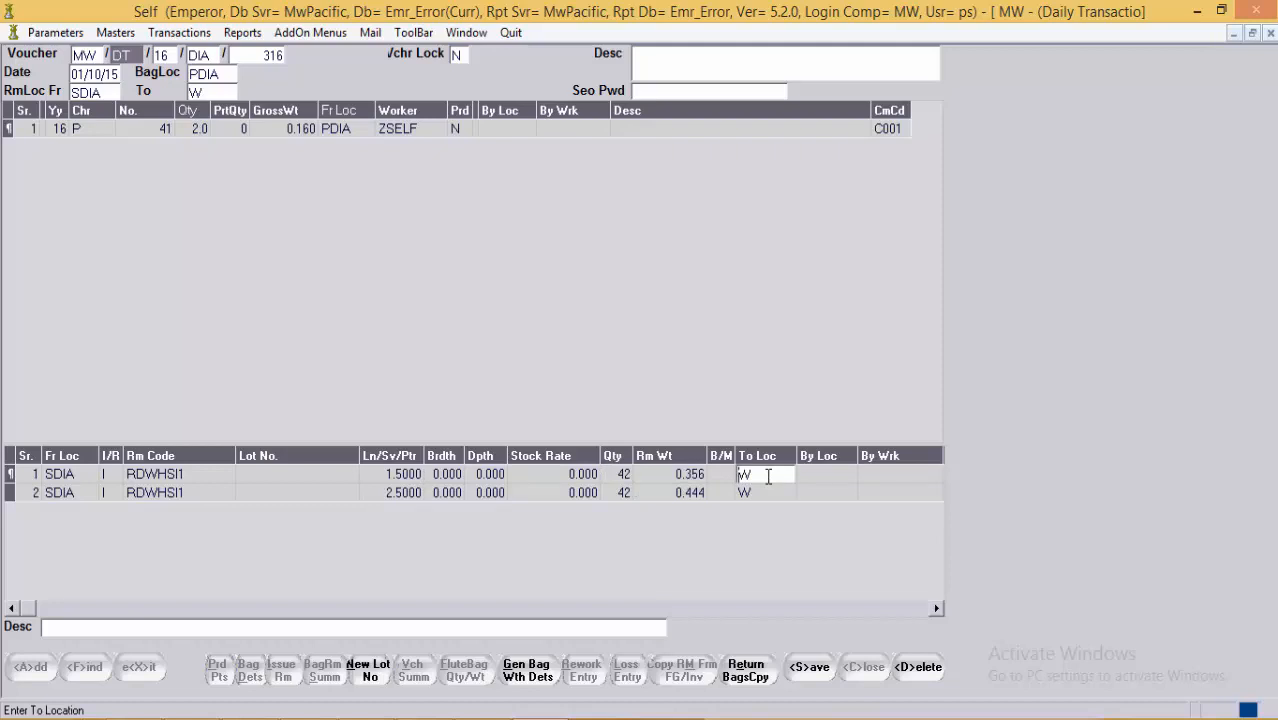
click(75, 493)
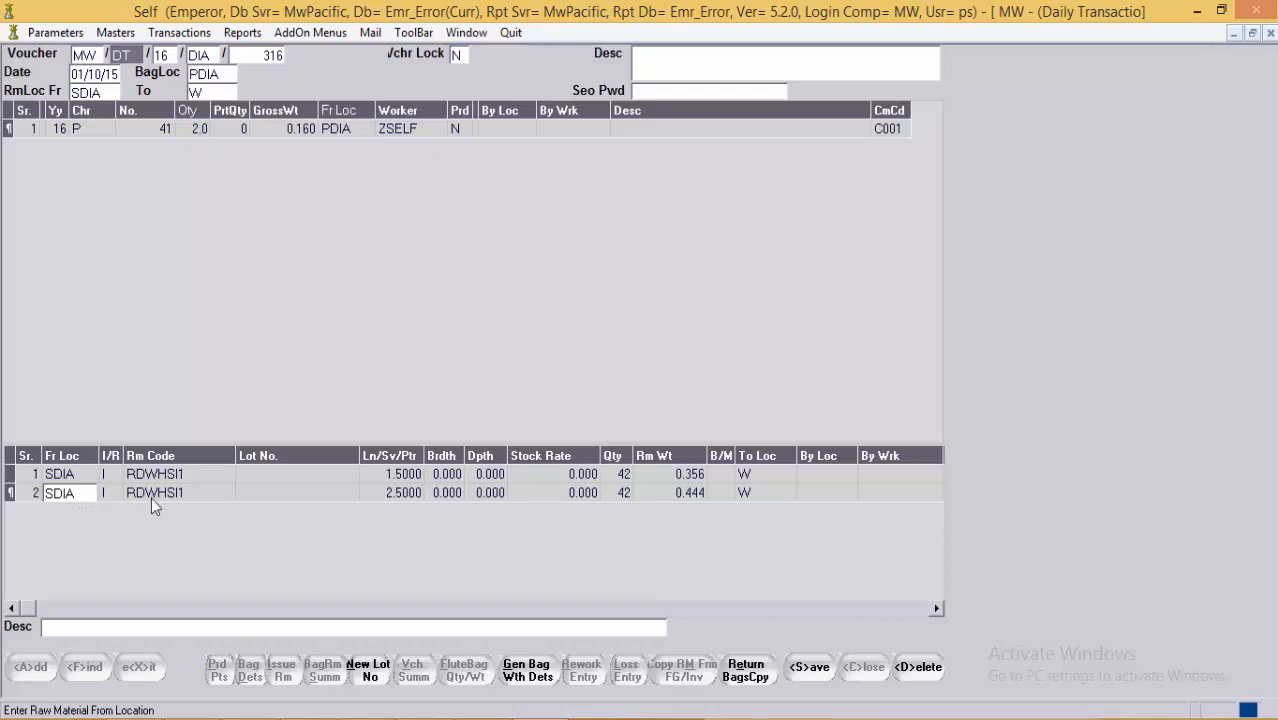
click(203, 498)
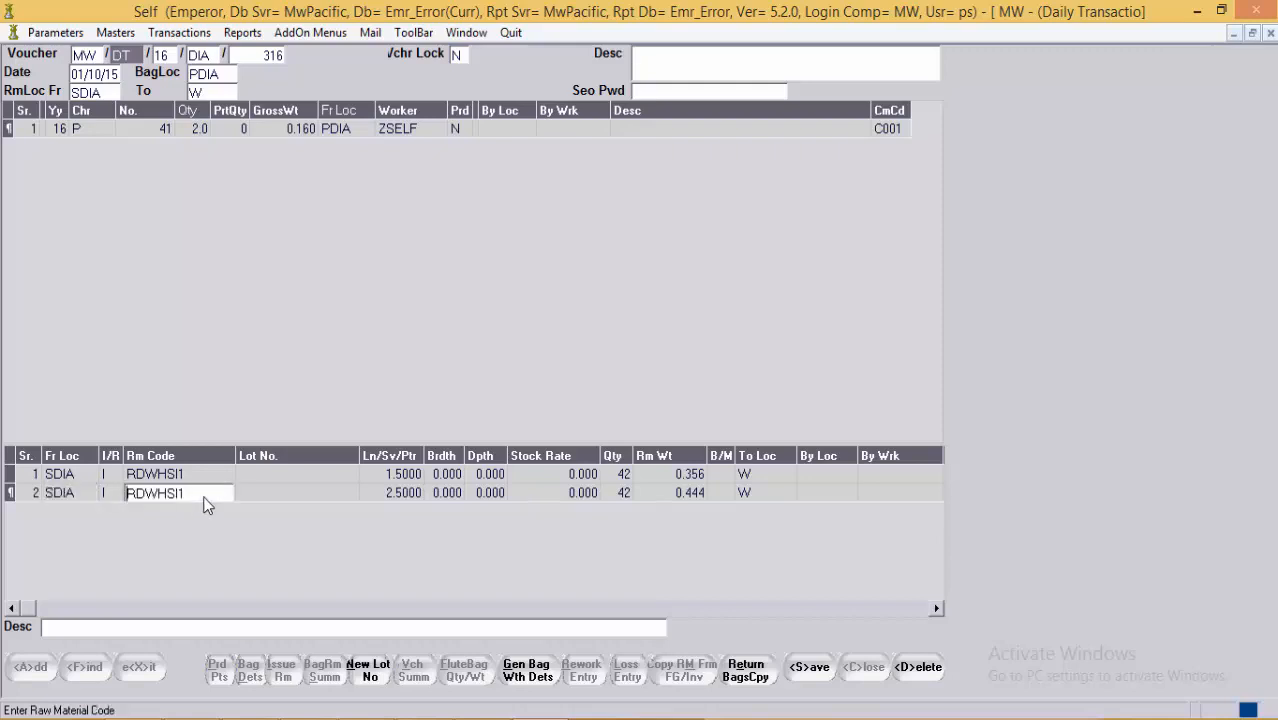
click(407, 497)
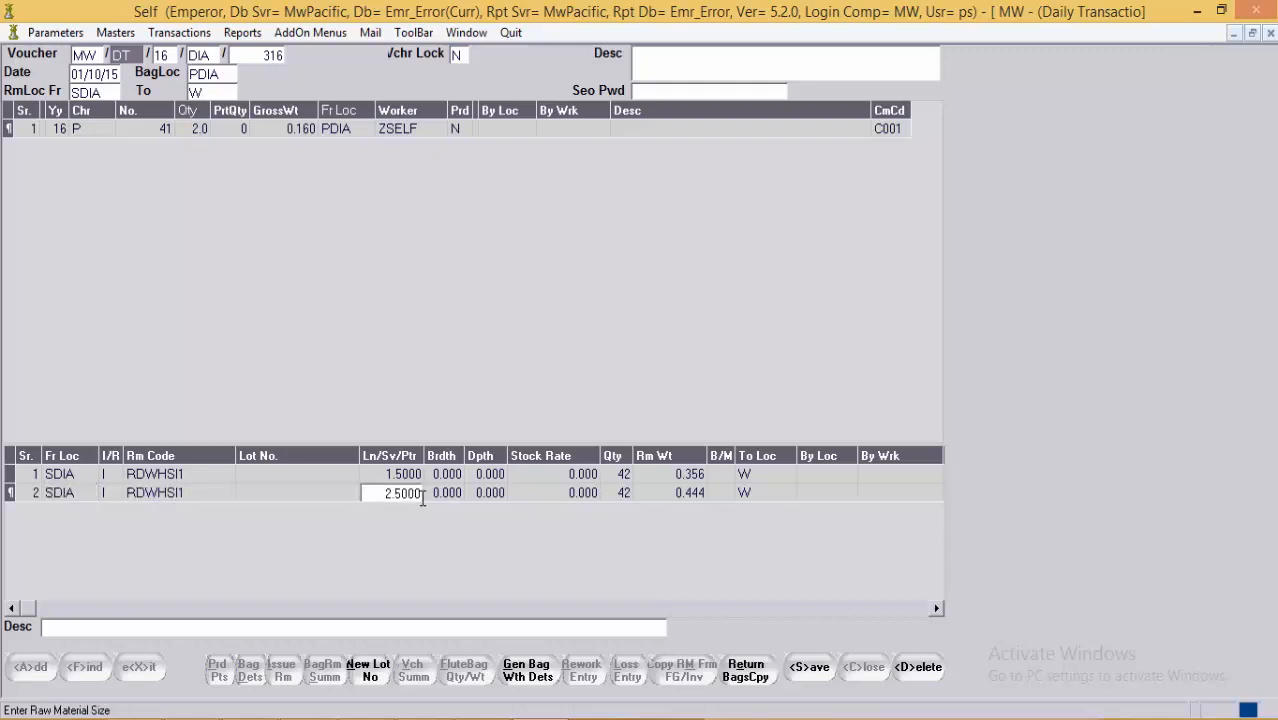
click(629, 500)
click(671, 494)
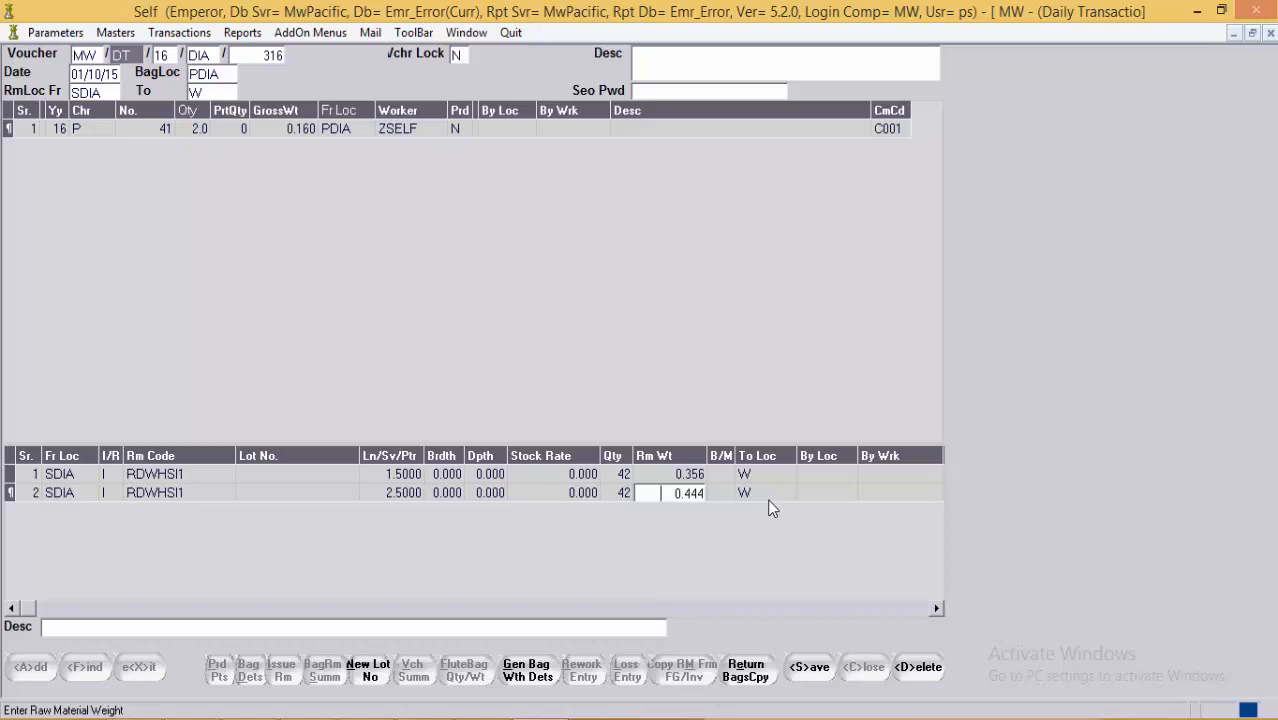
key(Return)
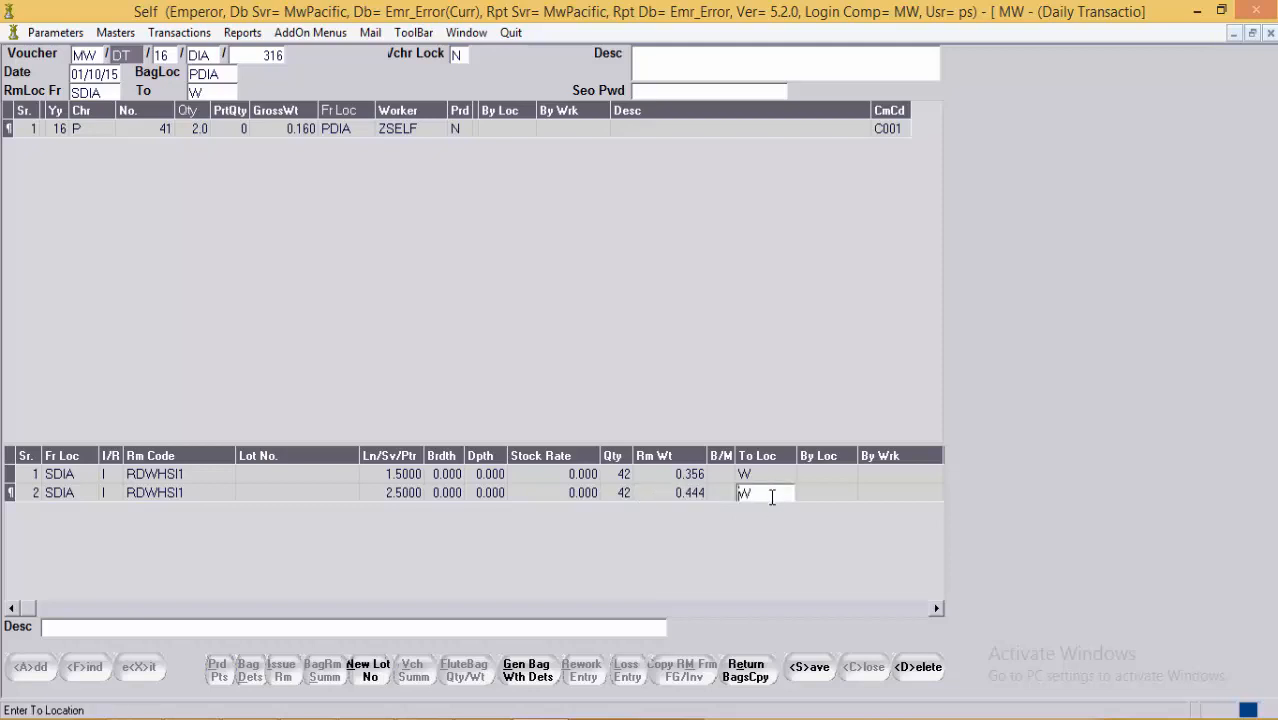
click(656, 495)
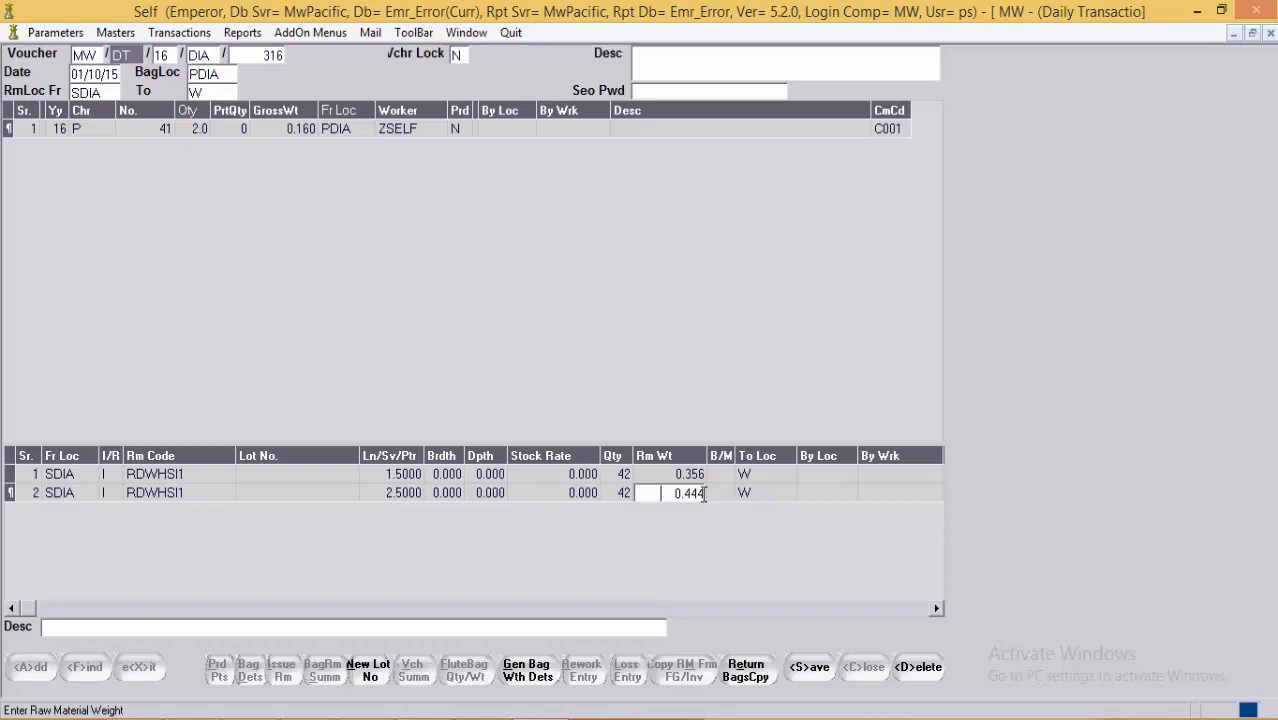
Step: Change the RDWHSI1 weights to 0.440 (row 2) and 0.360 (row 1), adding a third line
key(BackSpace)
text(0)
click(697, 473)
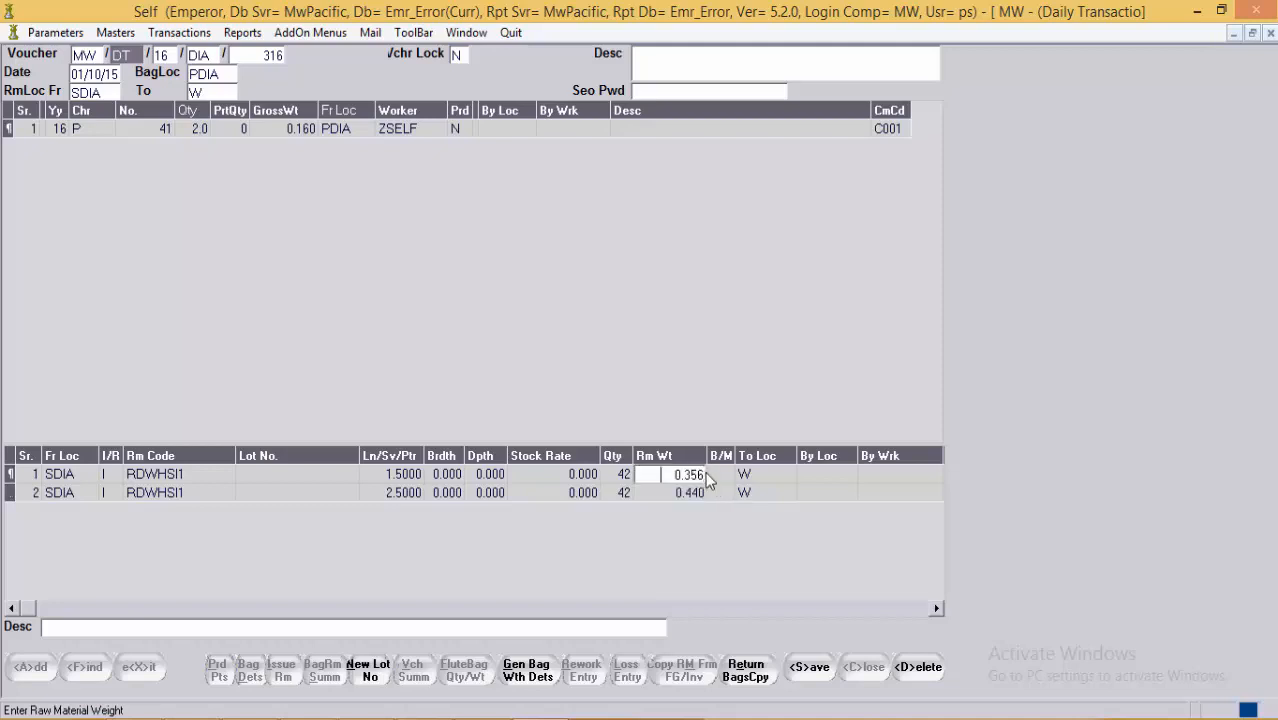
key(BackSpace)
key(BackSpace)
text(3)
key(BackSpace)
key(BackSpace)
text(060)
key(Left)
key(BackSpace)
text(3)
key(BackSpace)
key(BackSpace)
key(BackSpace)
text(36)
key(Return)
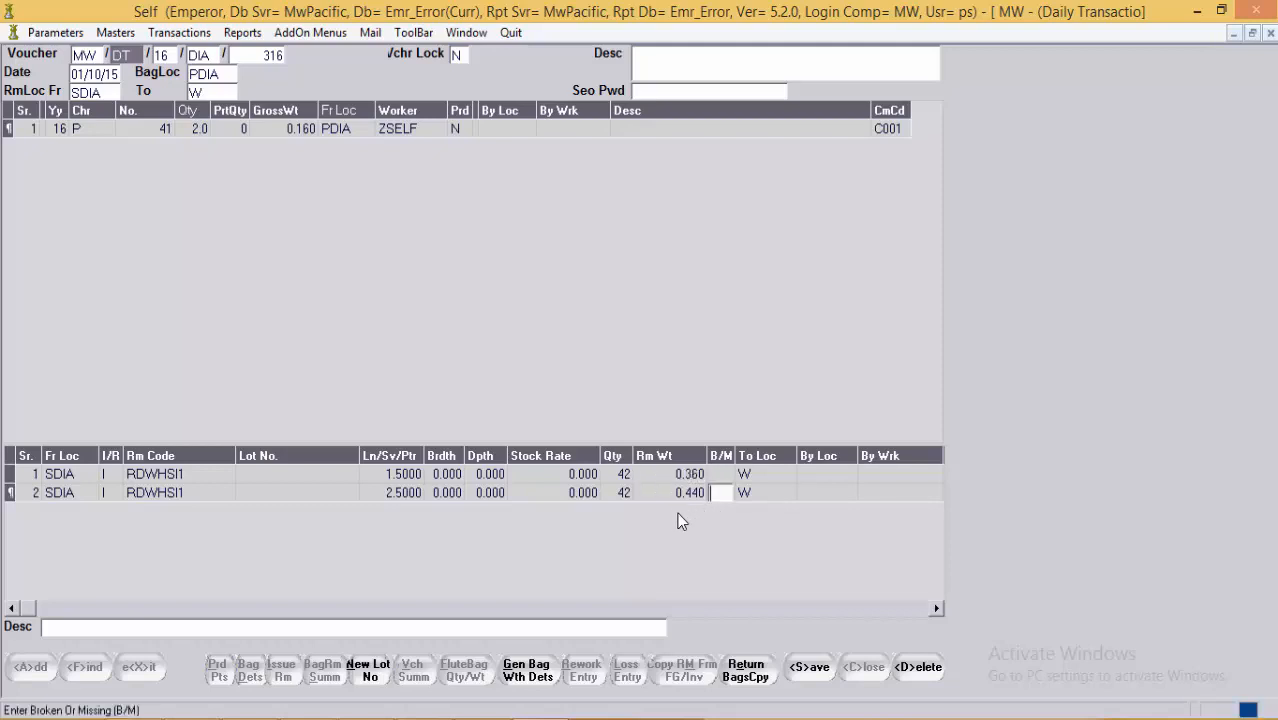
click(671, 494)
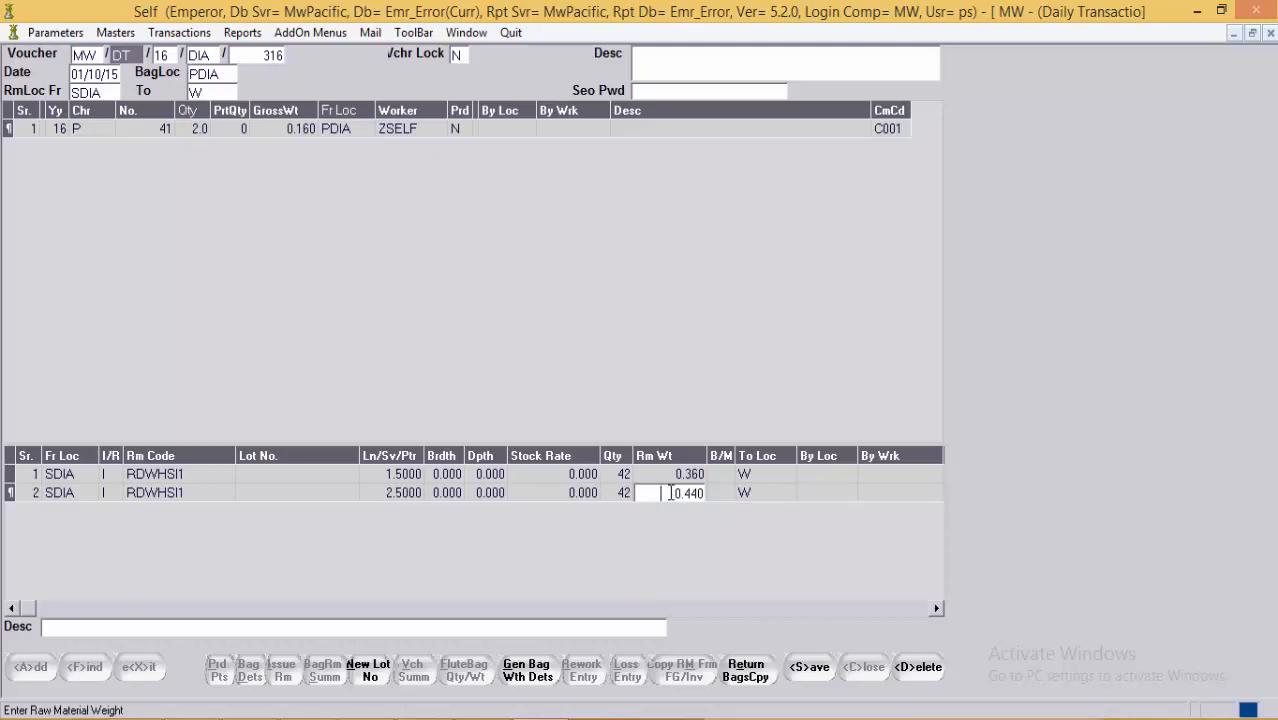
key(Return)
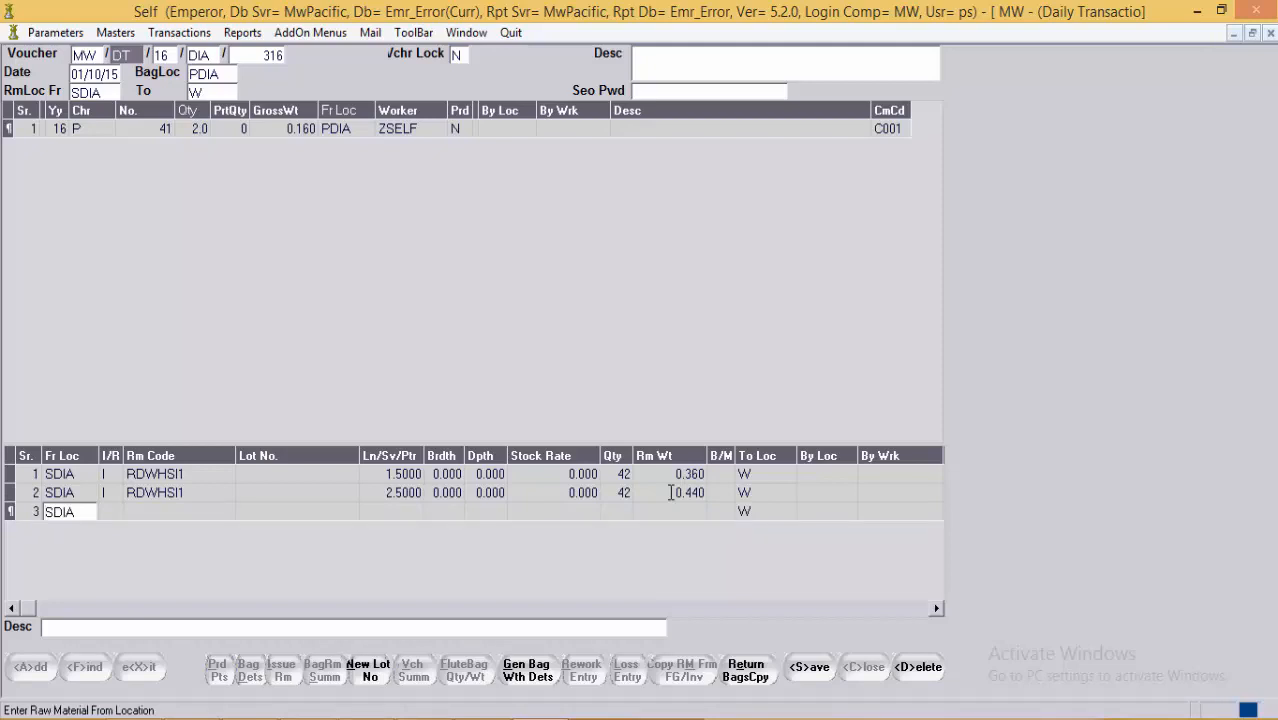
Step: Fill row 3 with RDWHSI2 from SDIA, size 2.5000, quantity 40, weight .4
key(Return)
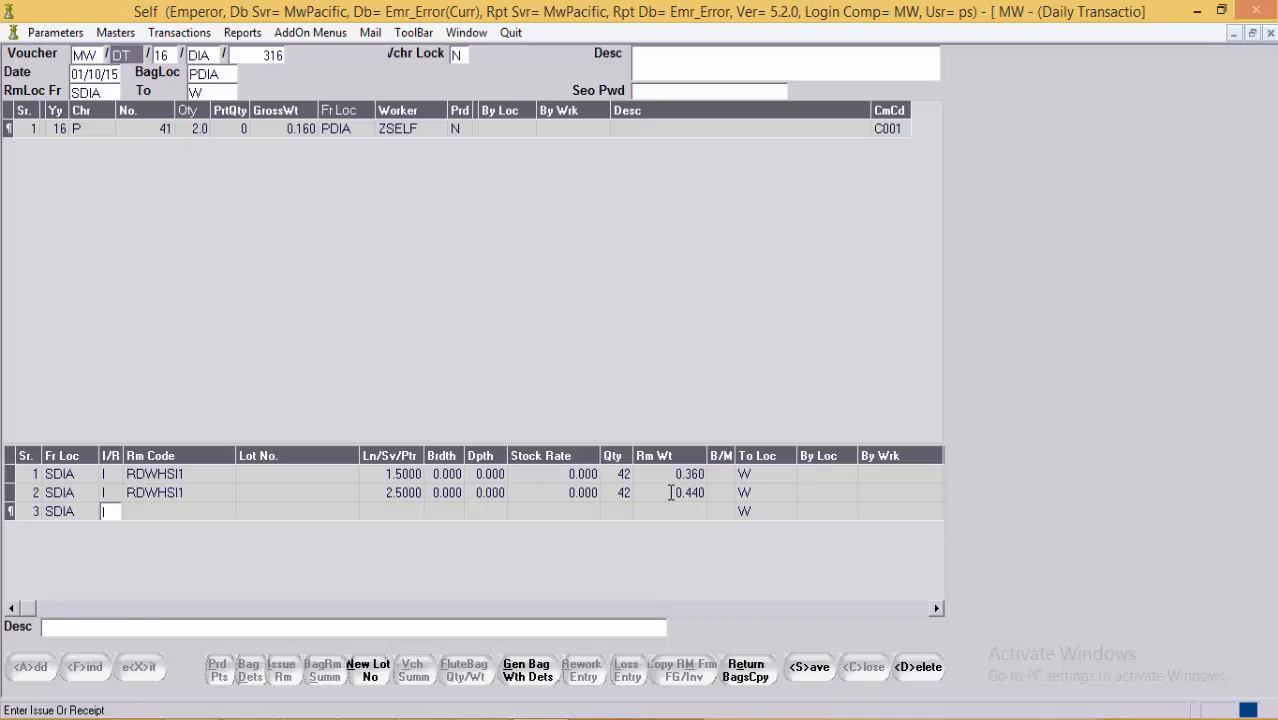
key(Return)
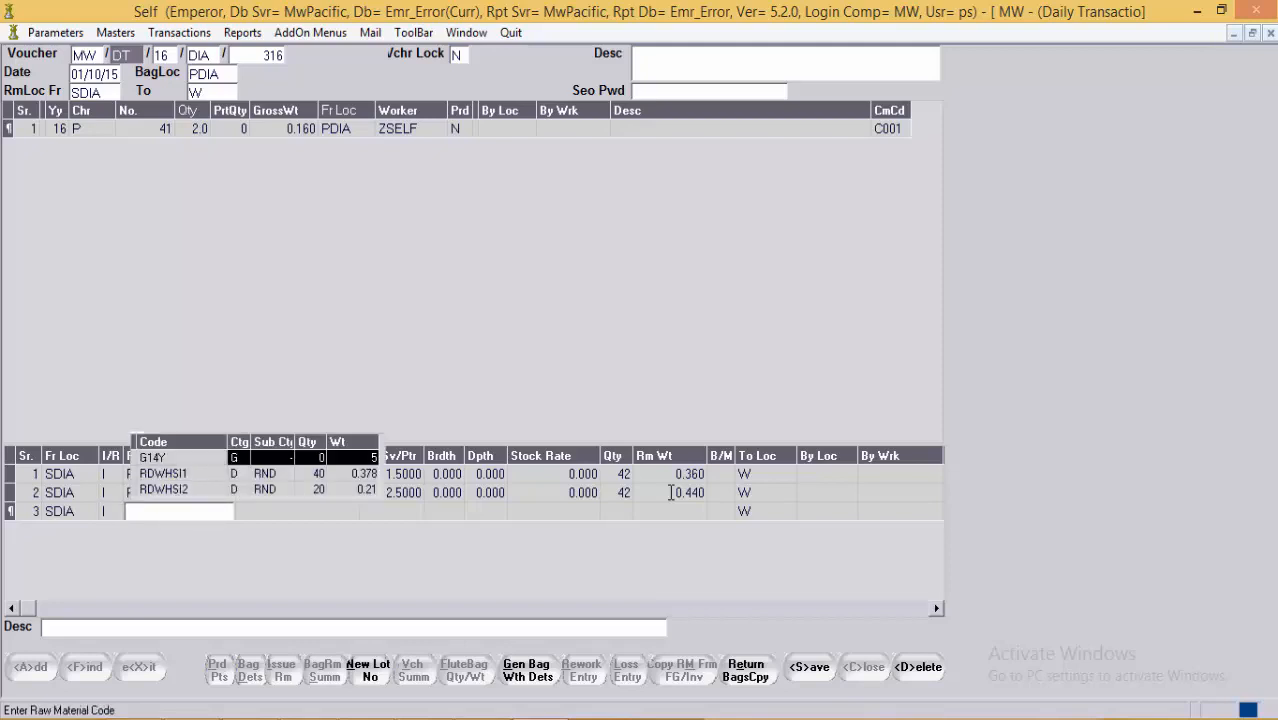
key(Down)
key(Down)
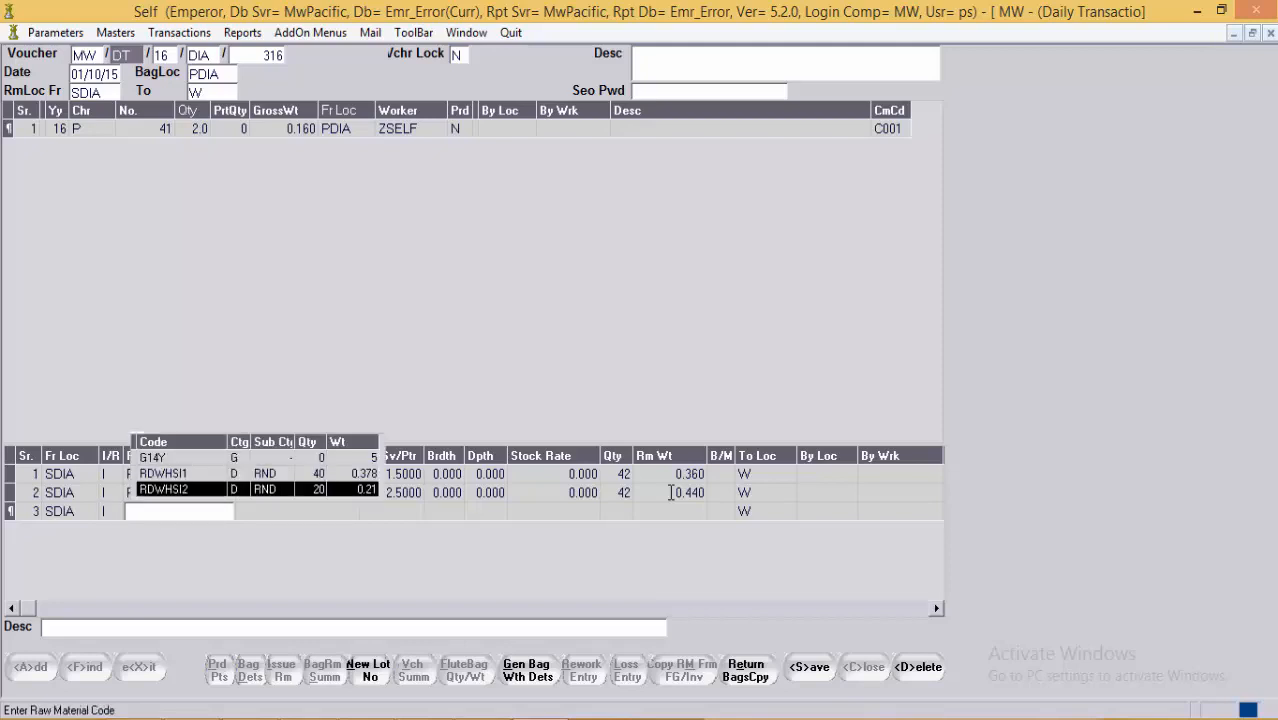
key(Return)
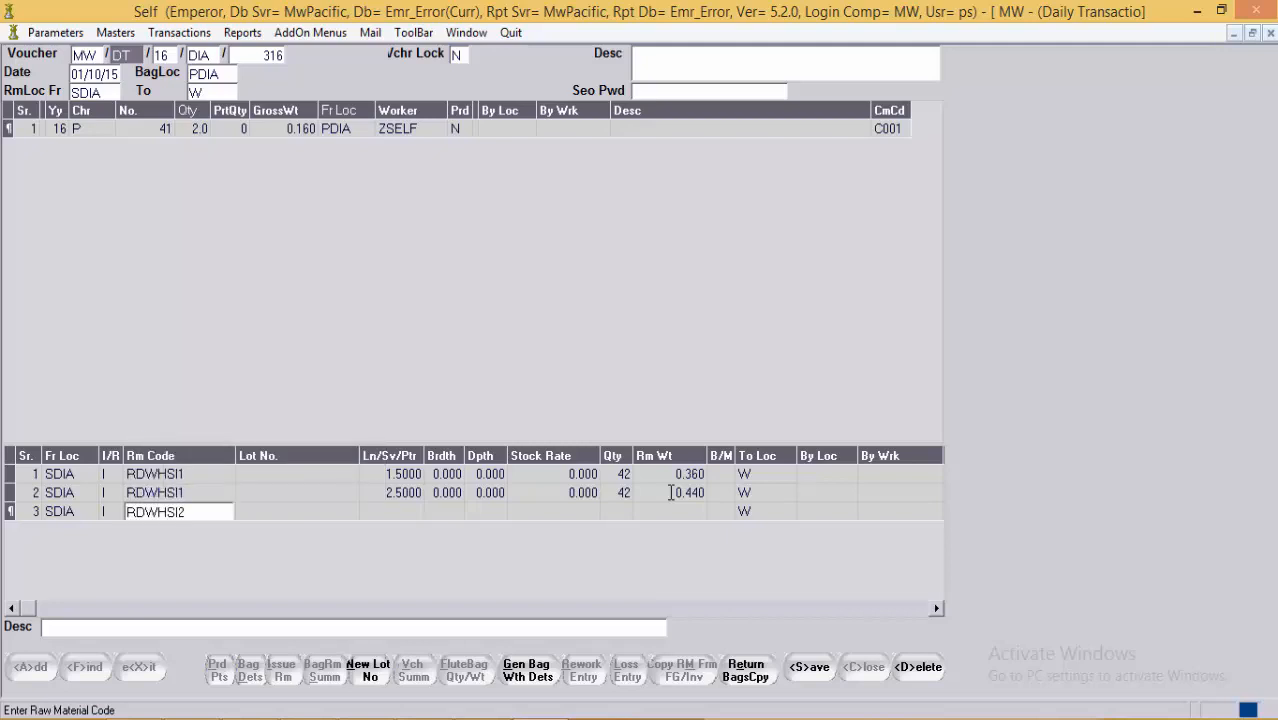
key(Return)
key(Return)
text(2)
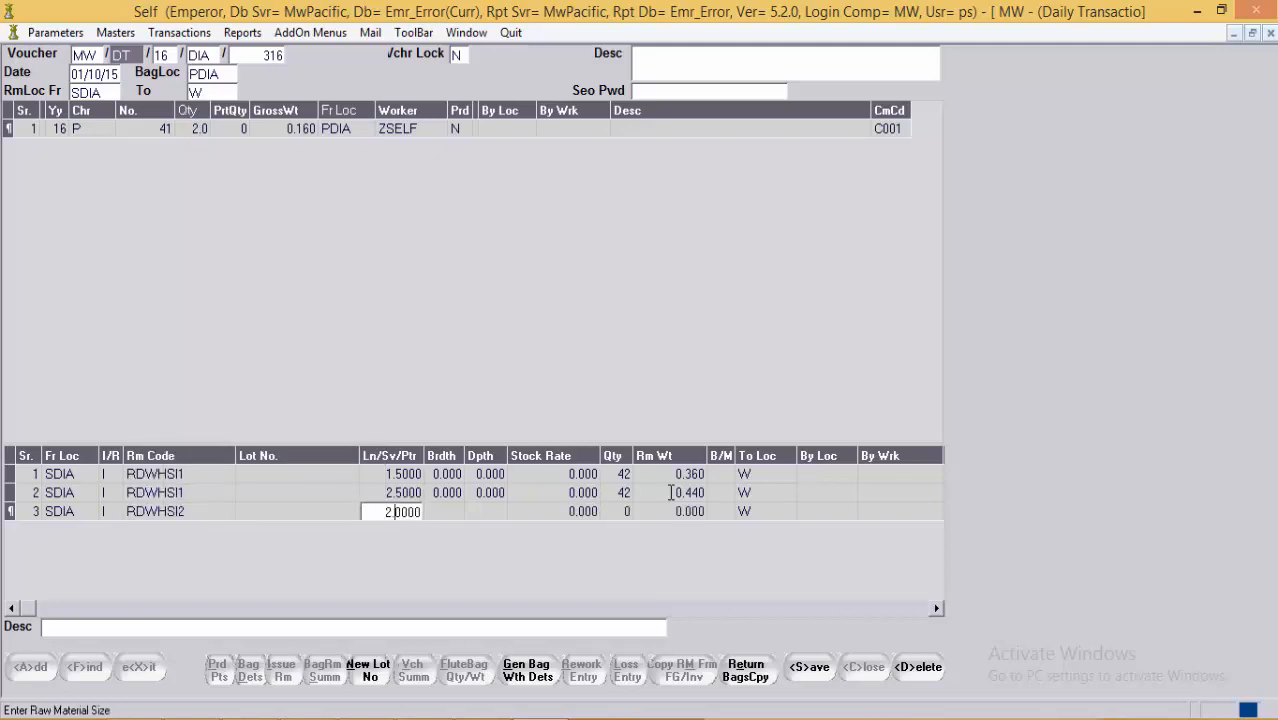
text(.5)
key(Return)
key(Return)
key(Return)
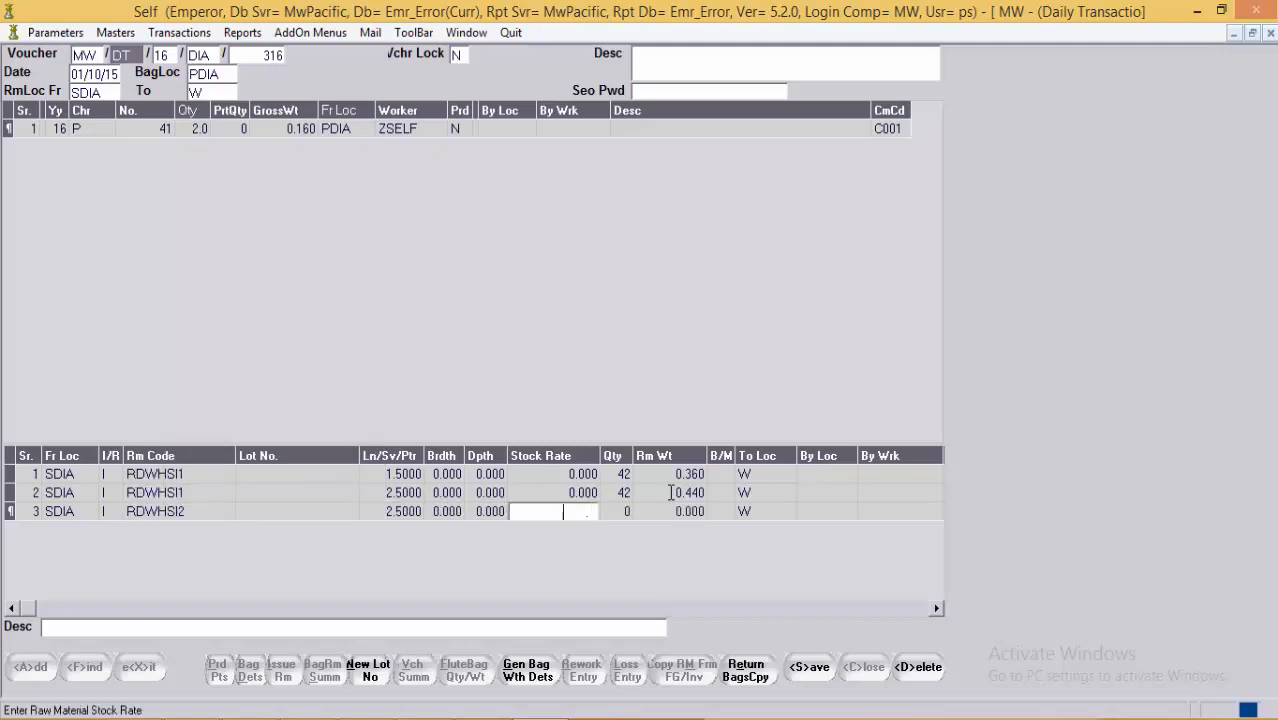
key(Return)
text(40)
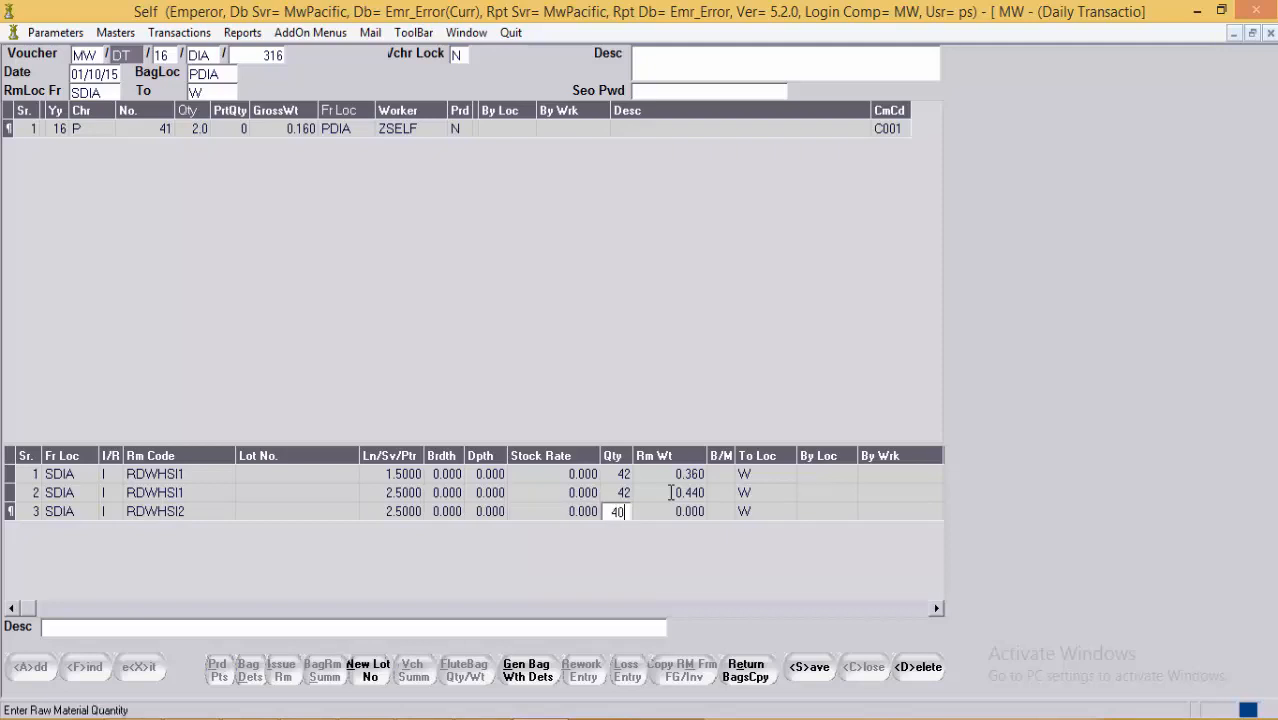
key(Return)
text(.)
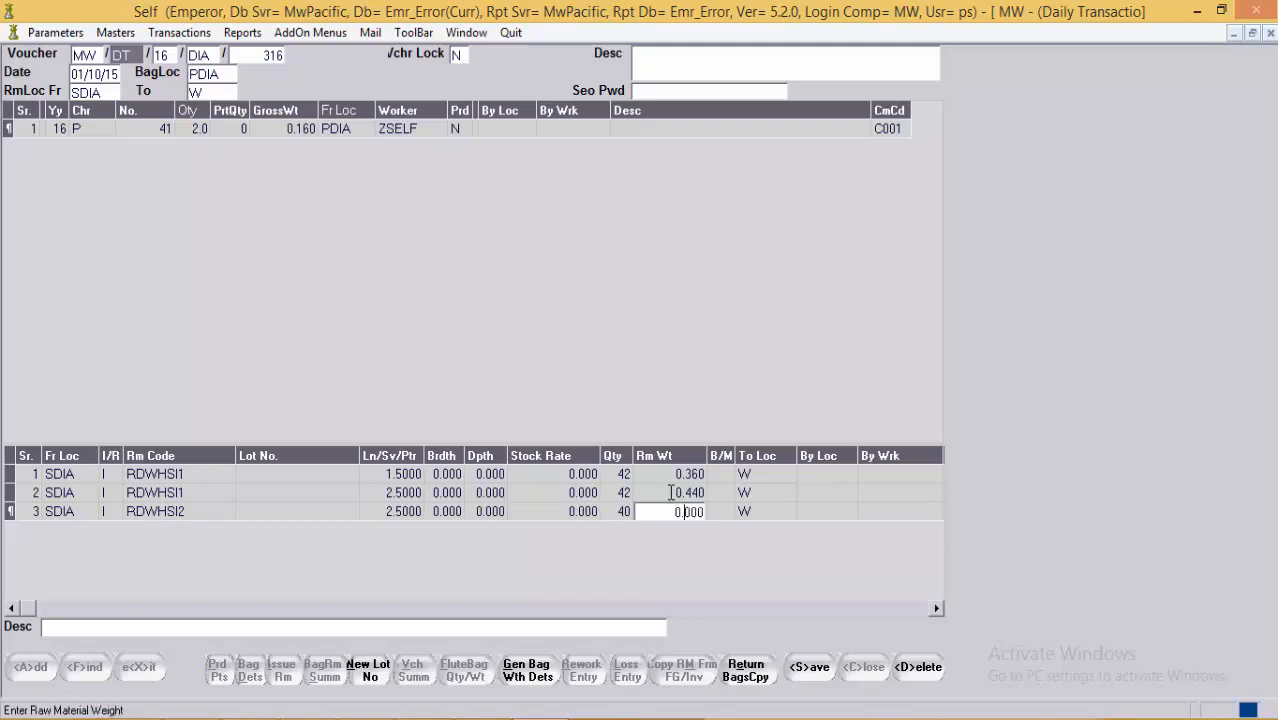
text(4)
click(289, 133)
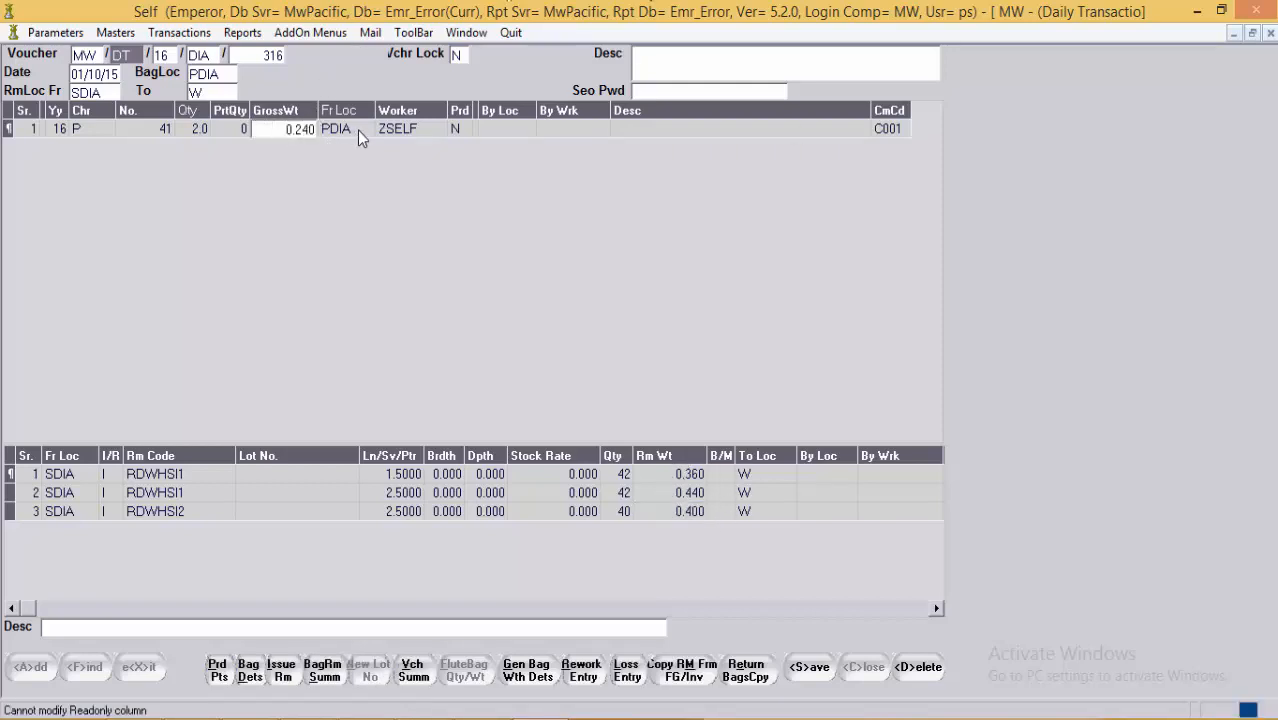
drag(287, 129, 328, 135)
click(270, 477)
click(277, 506)
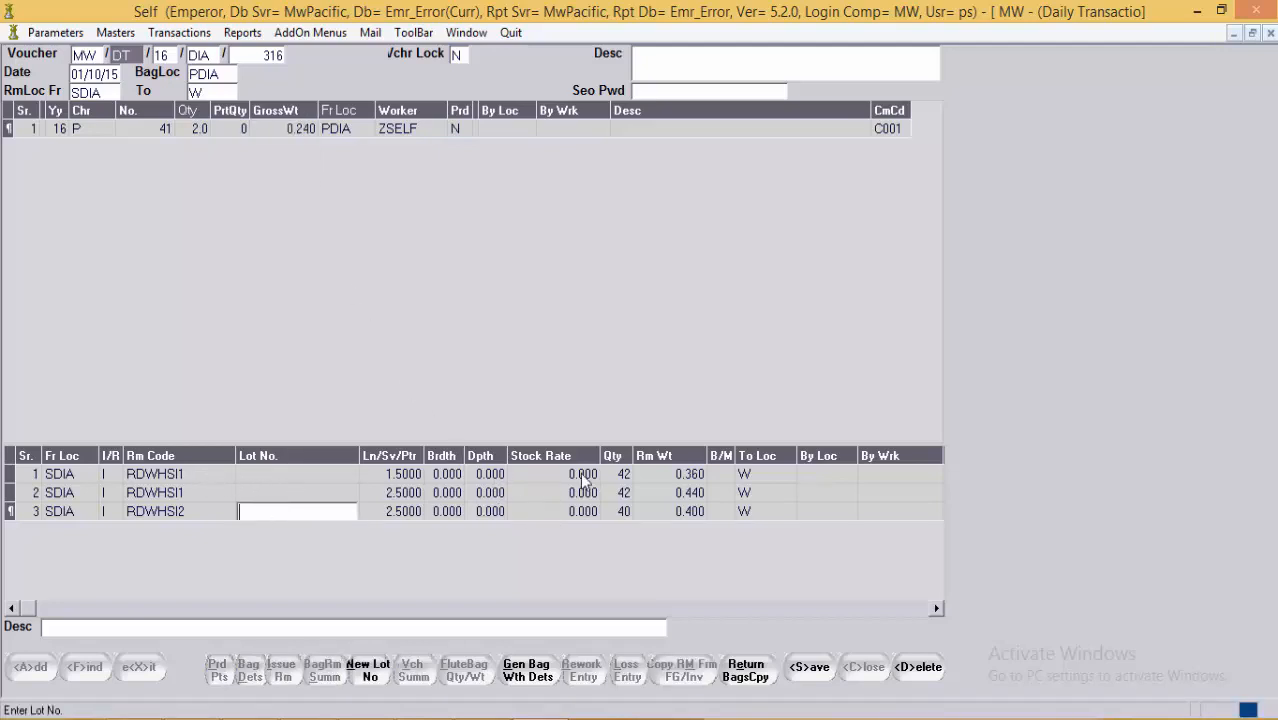
click(663, 480)
click(668, 492)
click(676, 513)
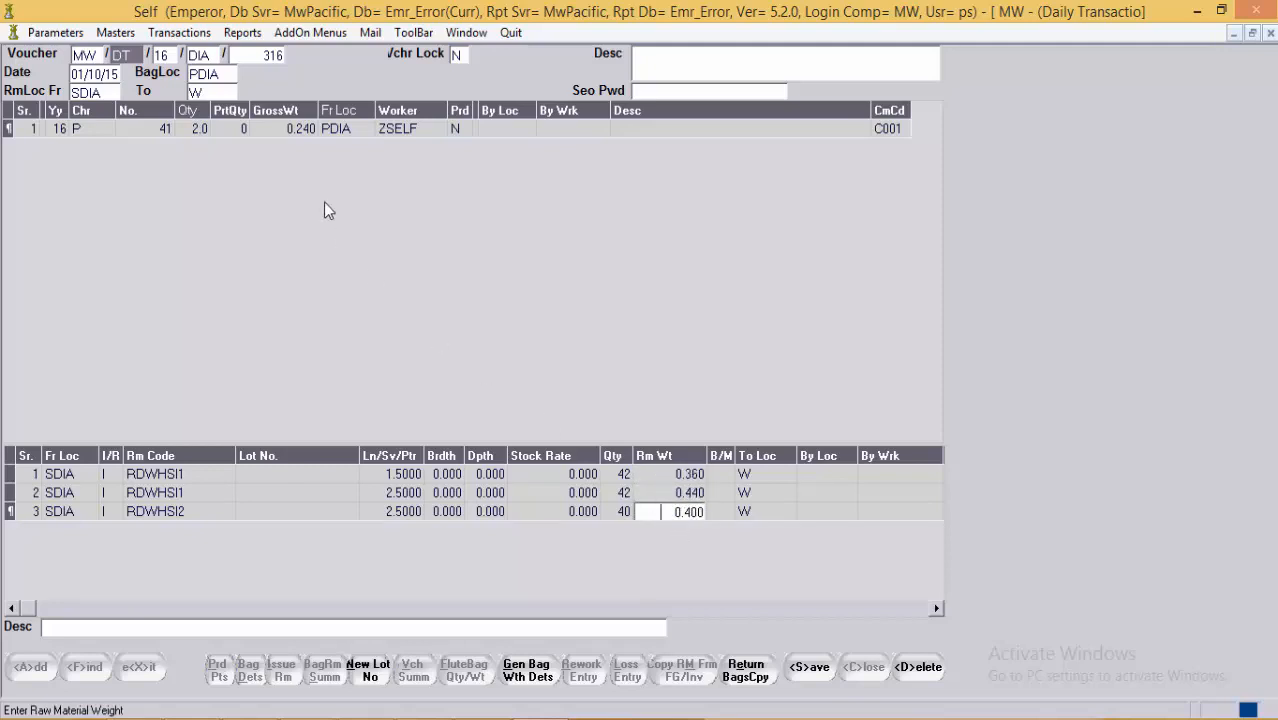
click(279, 131)
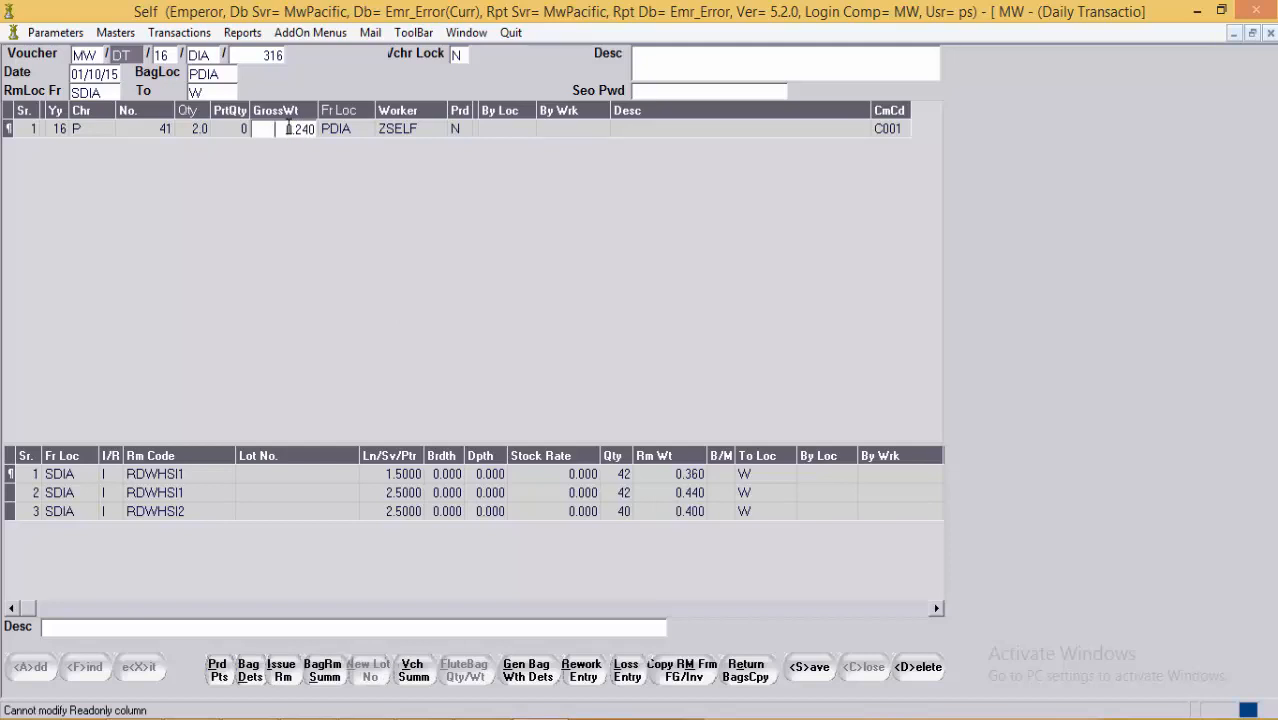
click(667, 491)
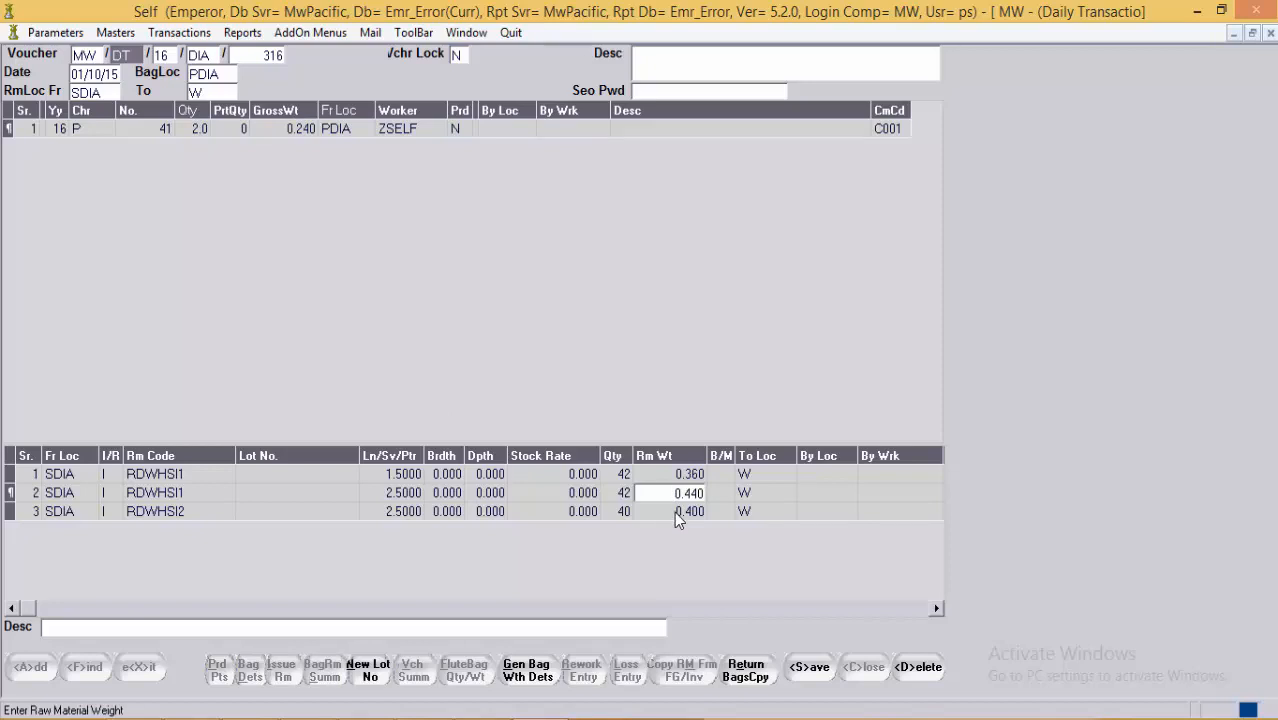
click(285, 129)
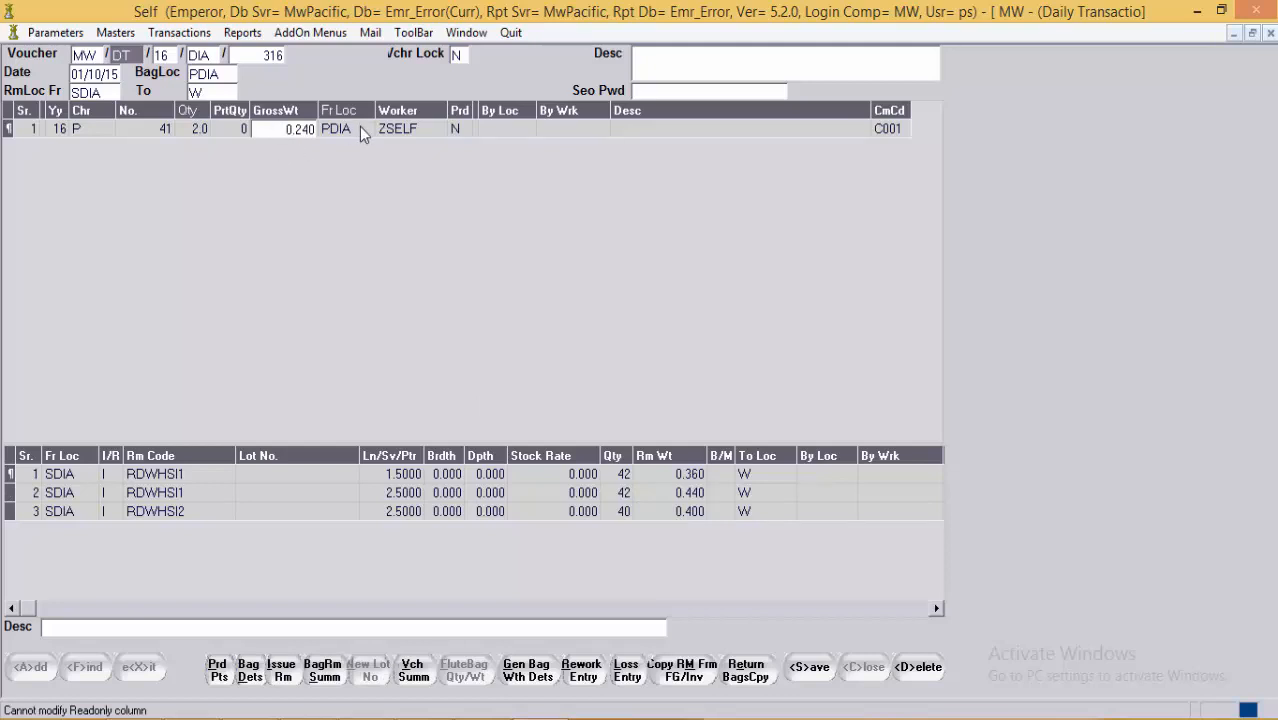
click(392, 129)
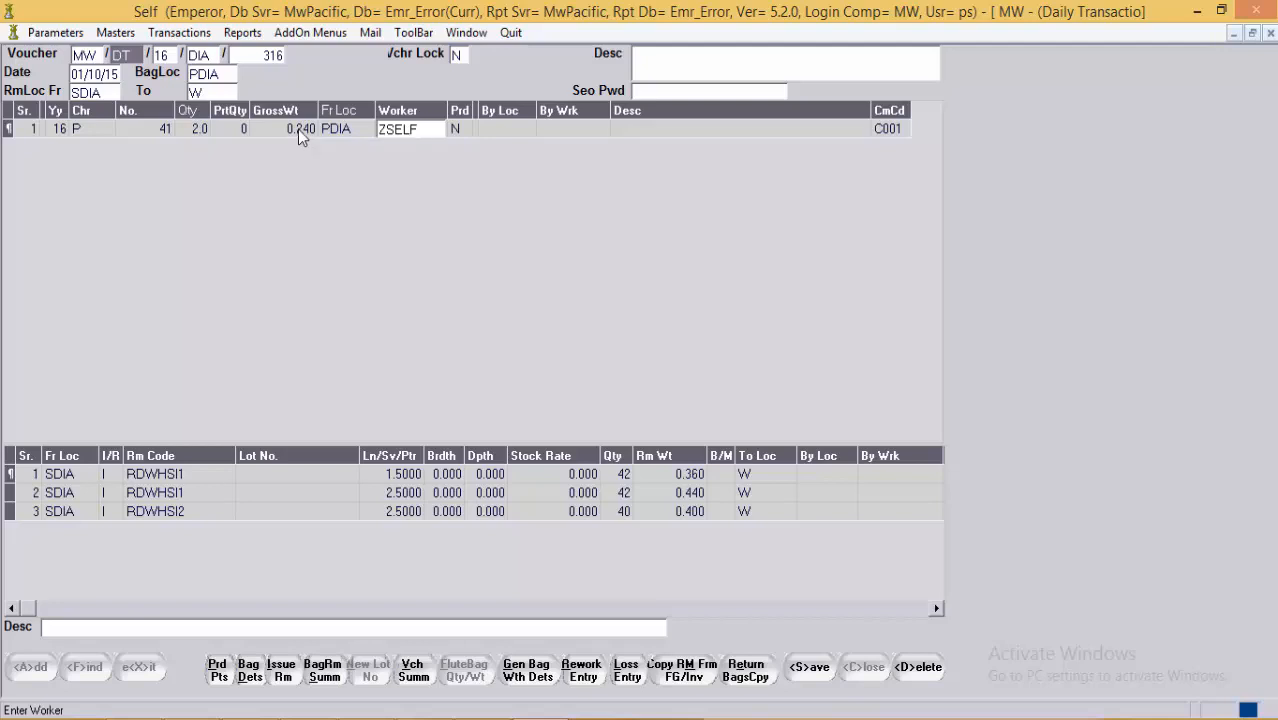
click(325, 129)
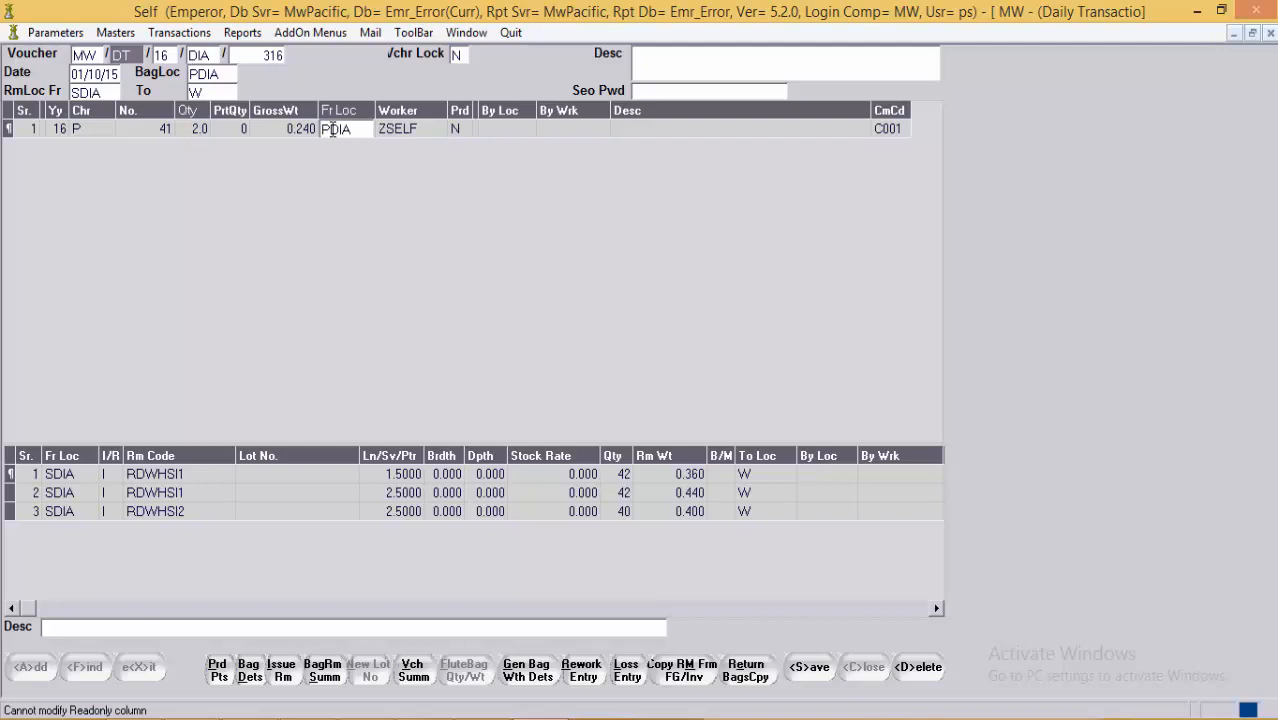
click(456, 129)
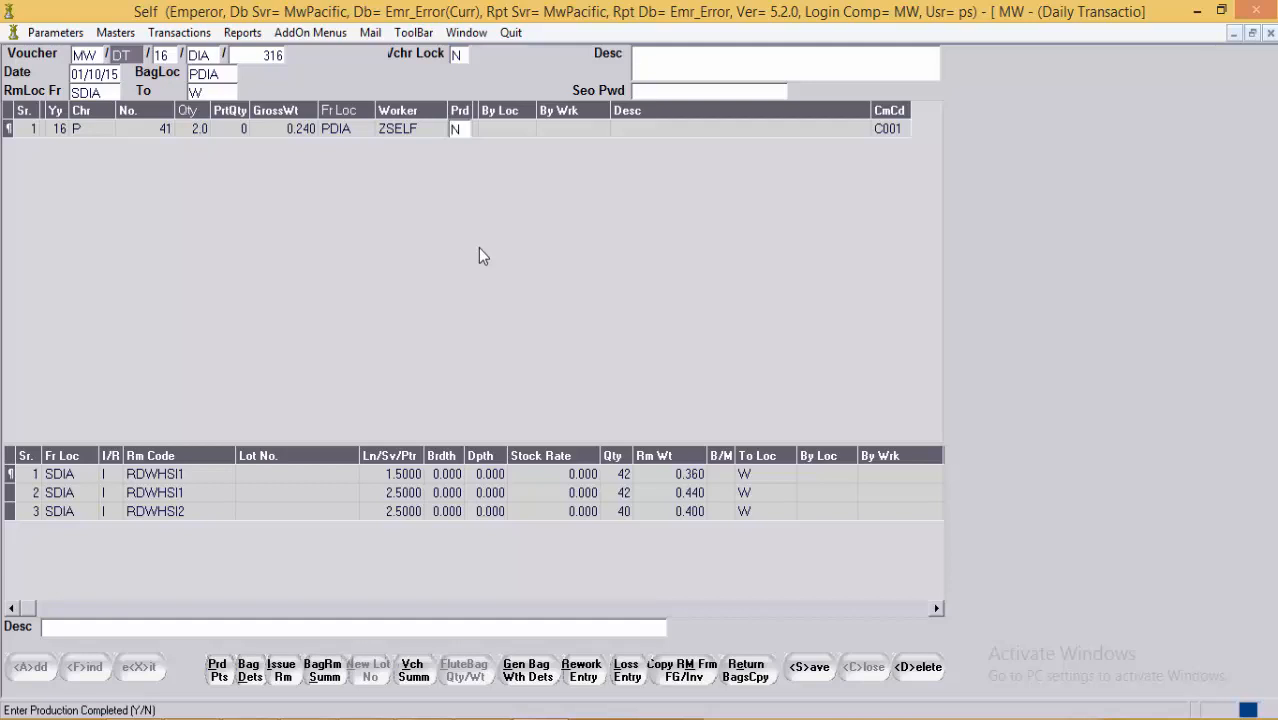
click(425, 128)
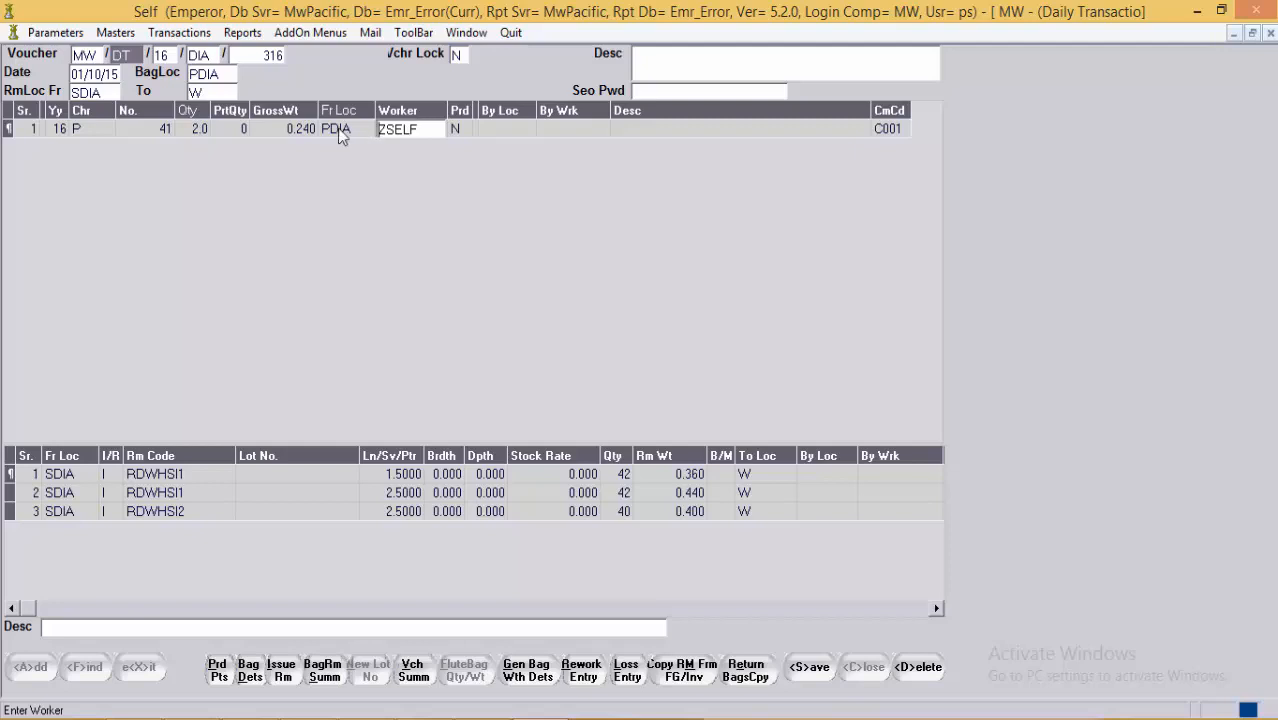
Step: Open the Bag Movement screen under Transactions > Bag Transactions
click(157, 36)
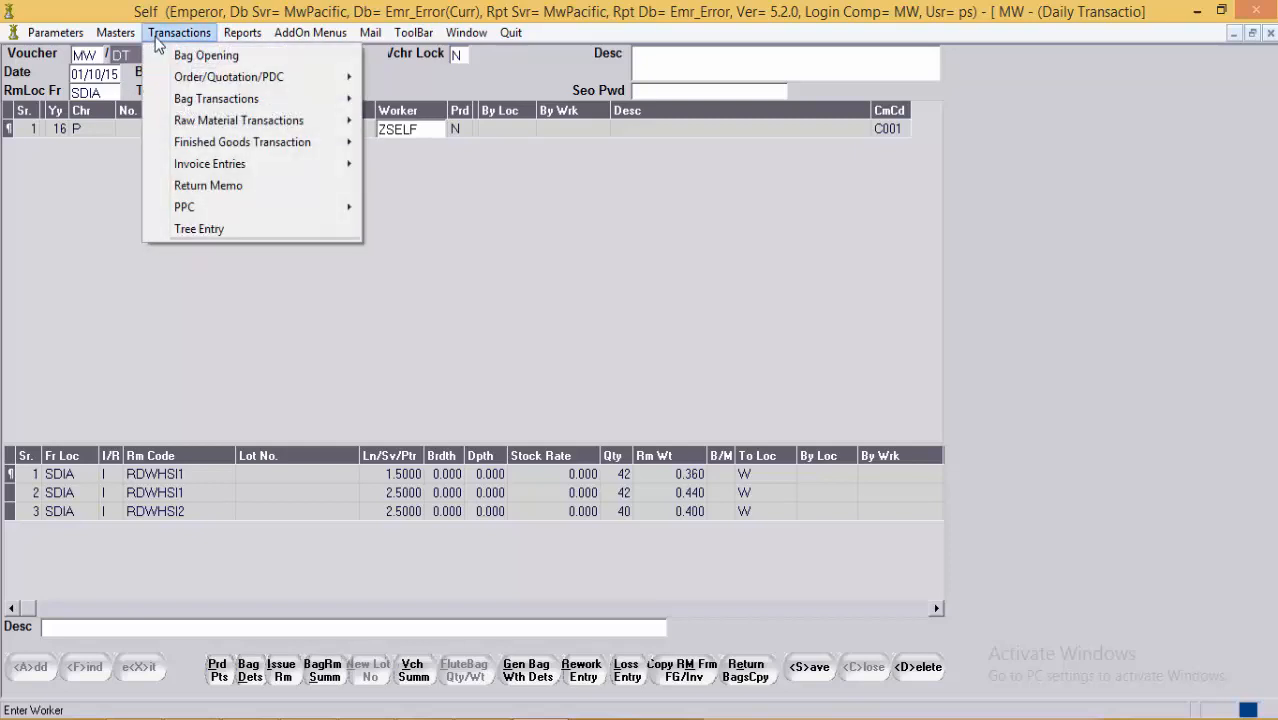
mouse_move(200, 99)
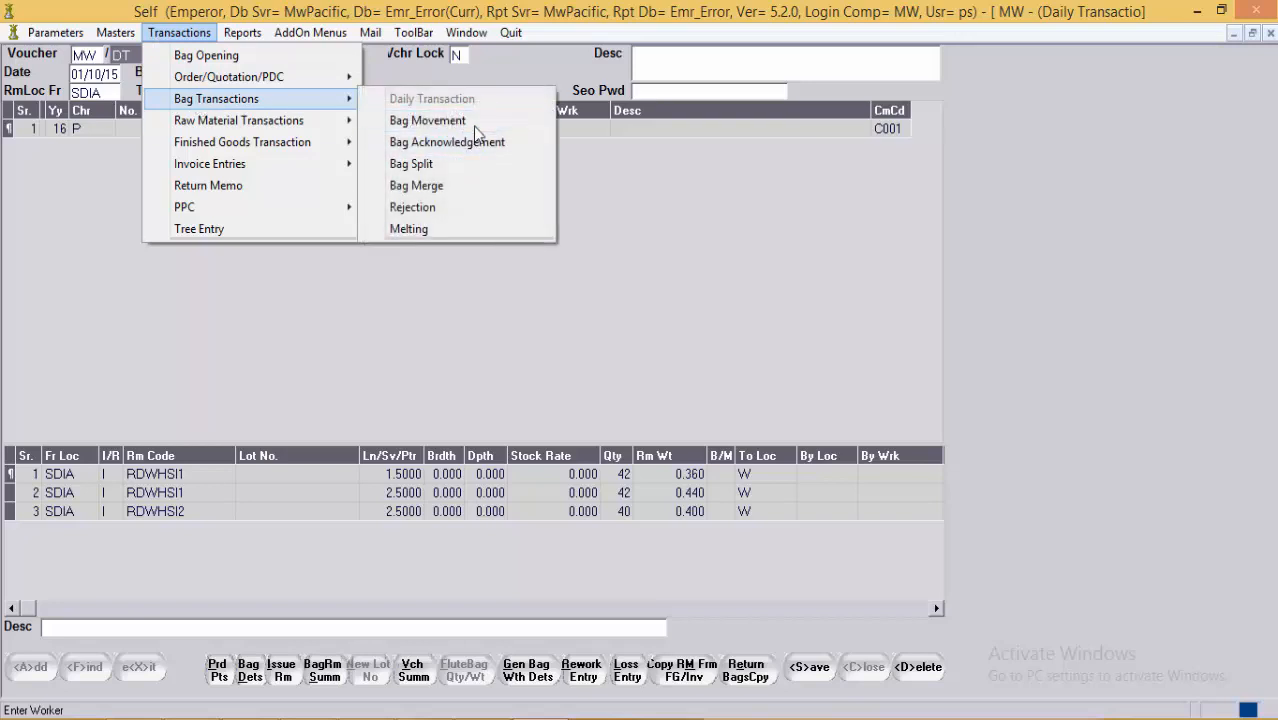
click(474, 121)
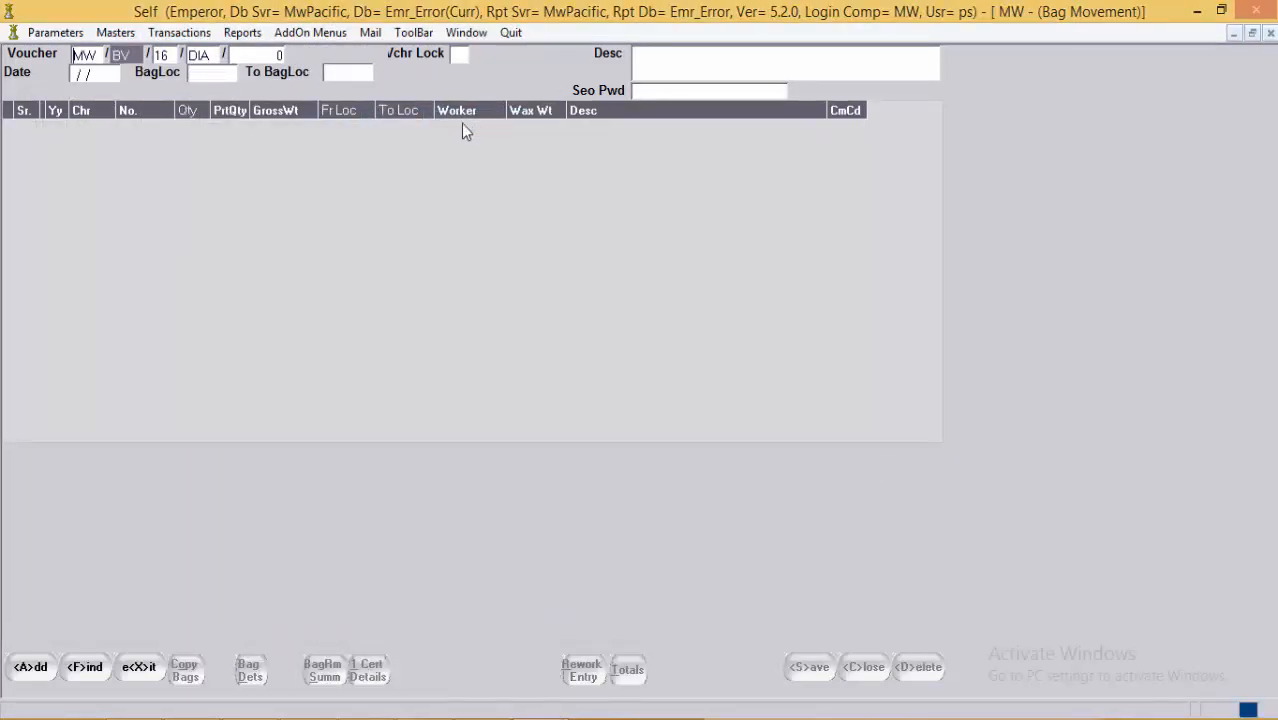
Step: Add a new Bag Movement voucher numbered 316, dated 01/10/15
click(215, 60)
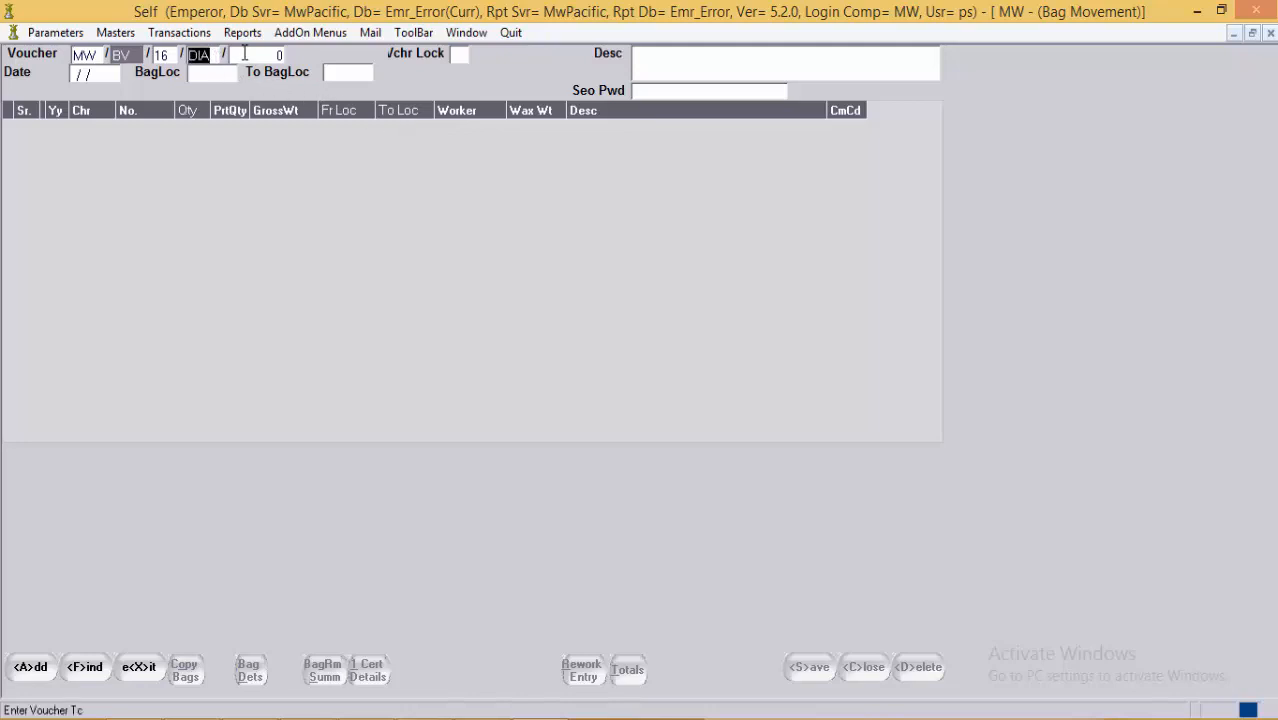
click(252, 53)
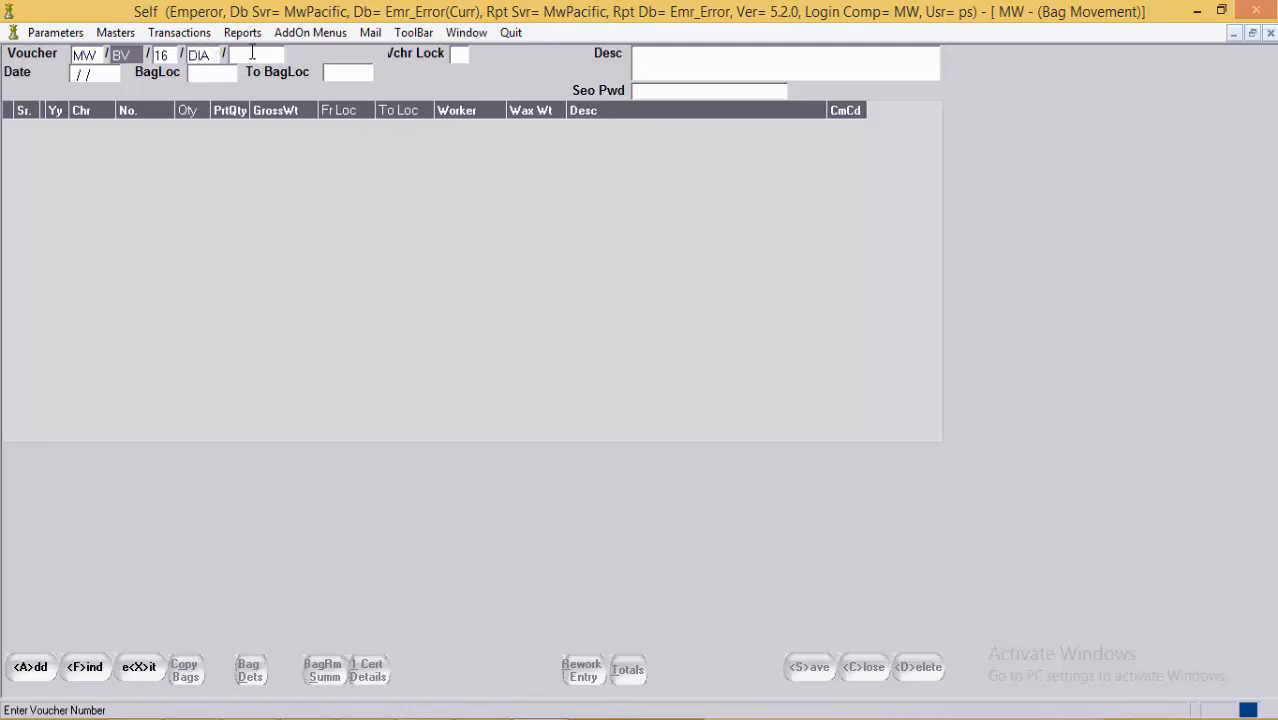
key(Tab)
click(252, 53)
key(F1)
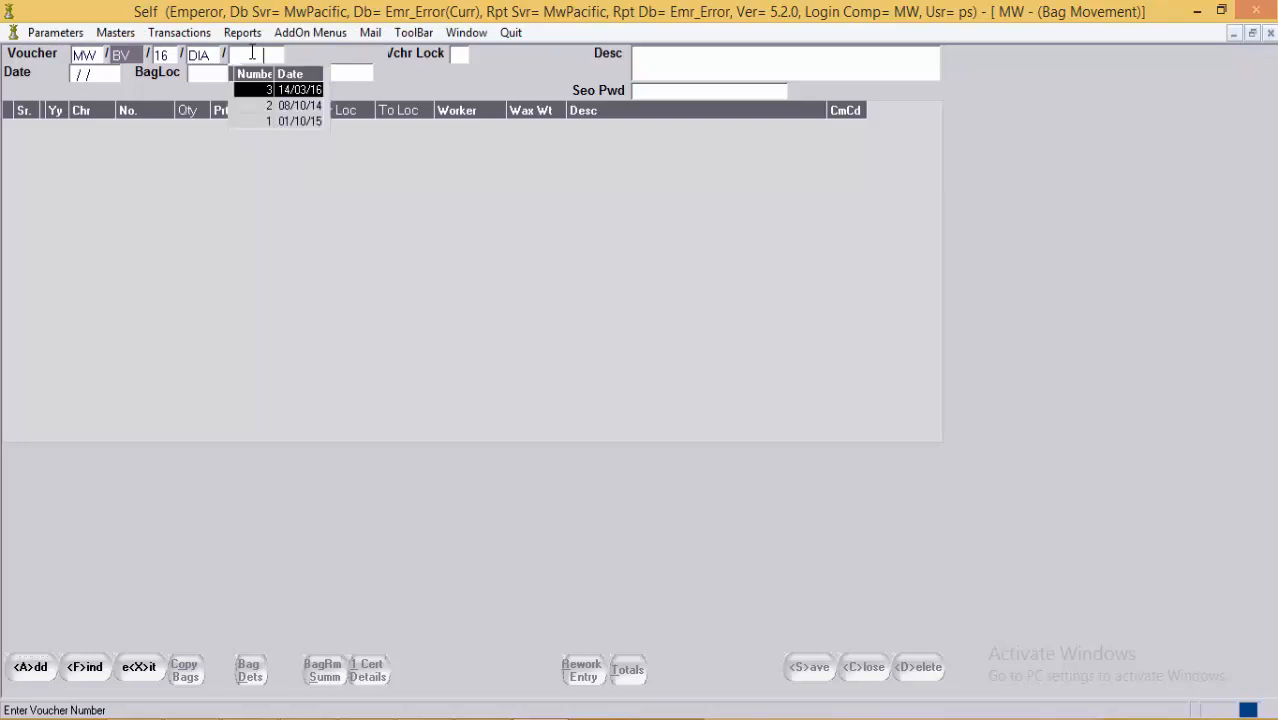
key(Escape)
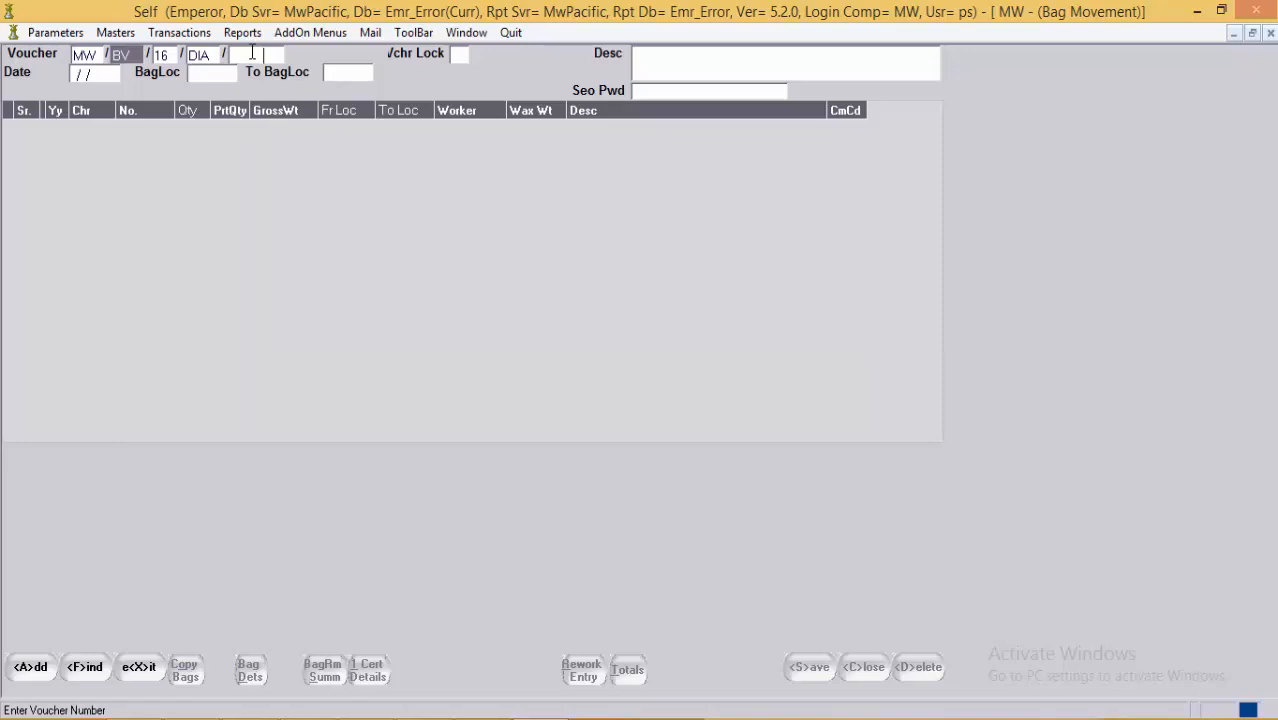
text(316)
click(28, 655)
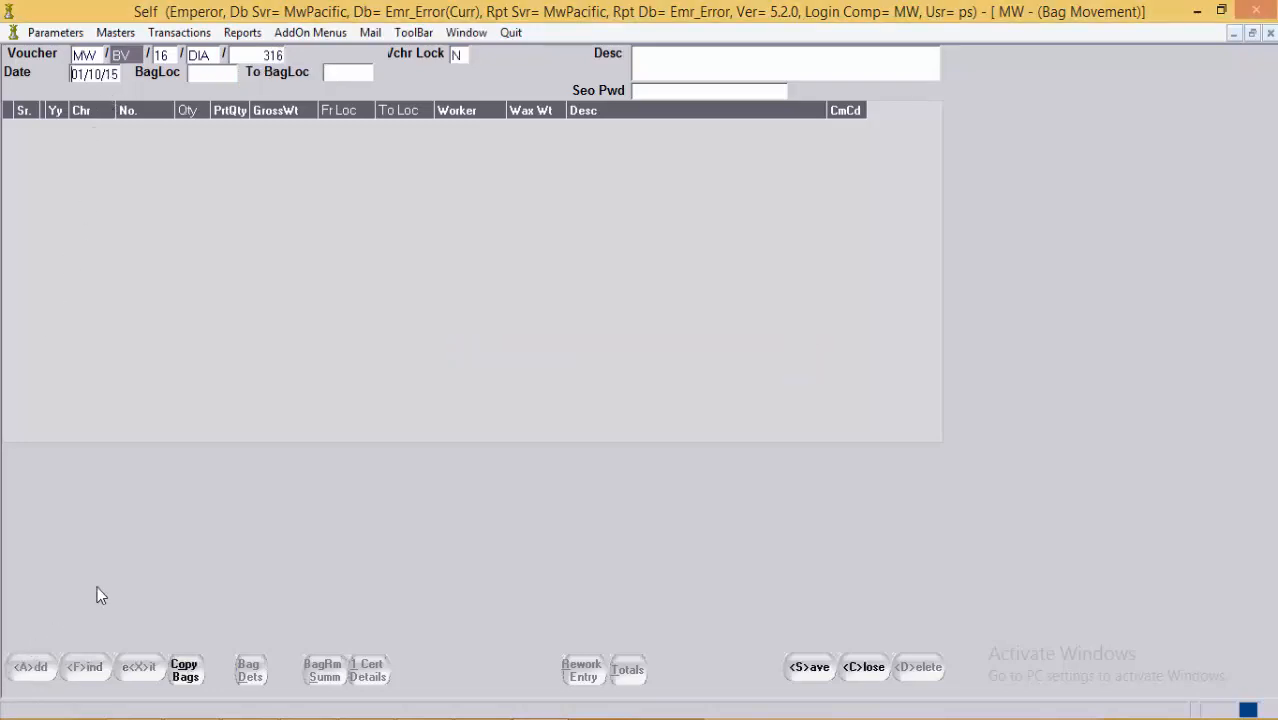
click(697, 65)
click(197, 74)
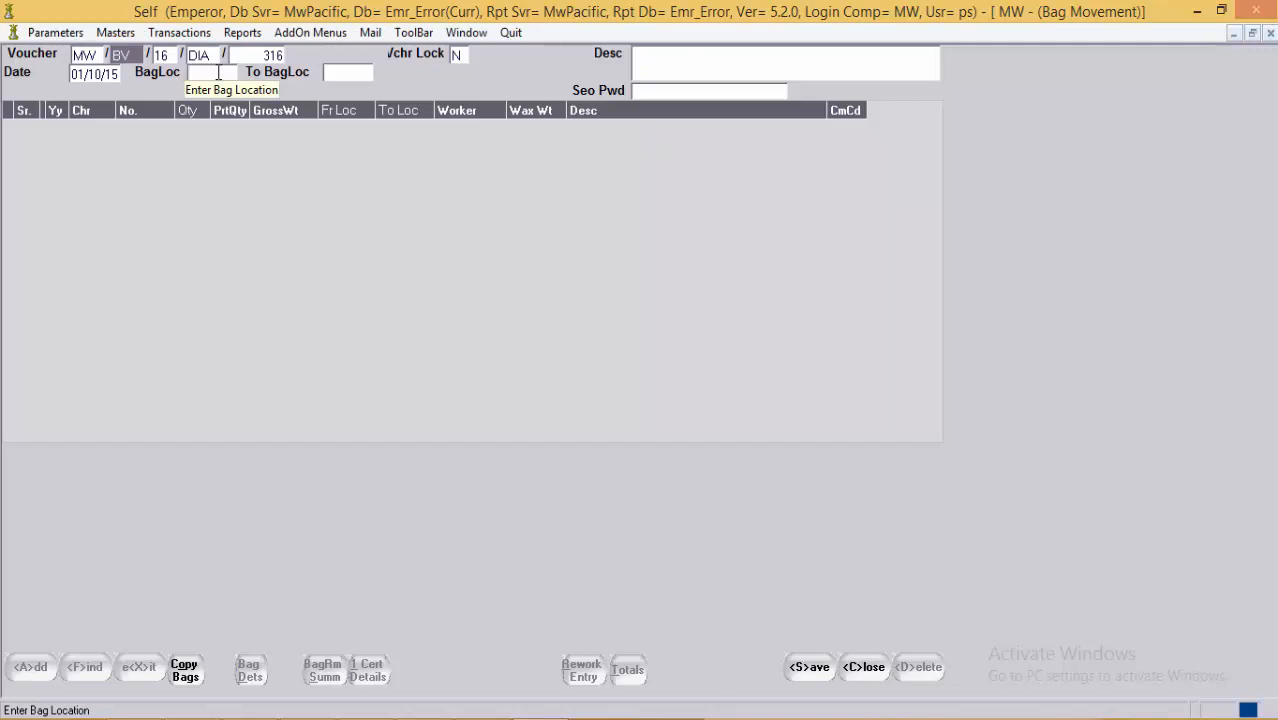
click(360, 71)
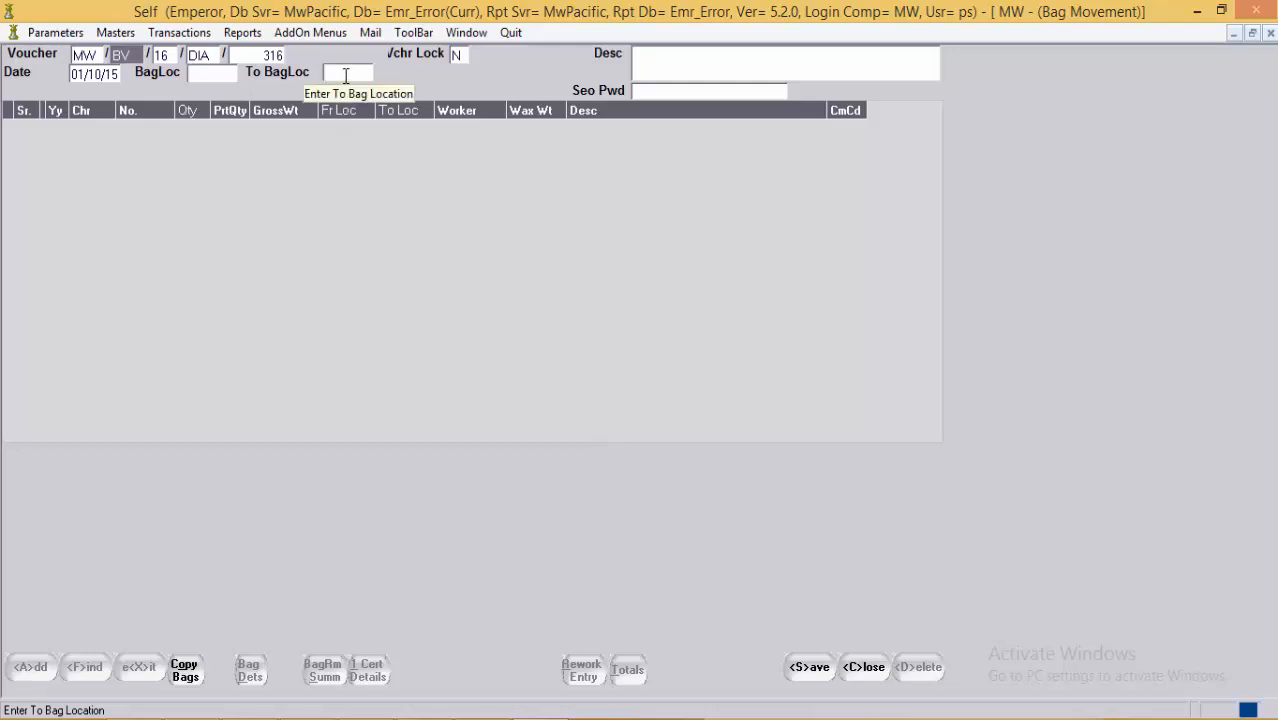
click(196, 72)
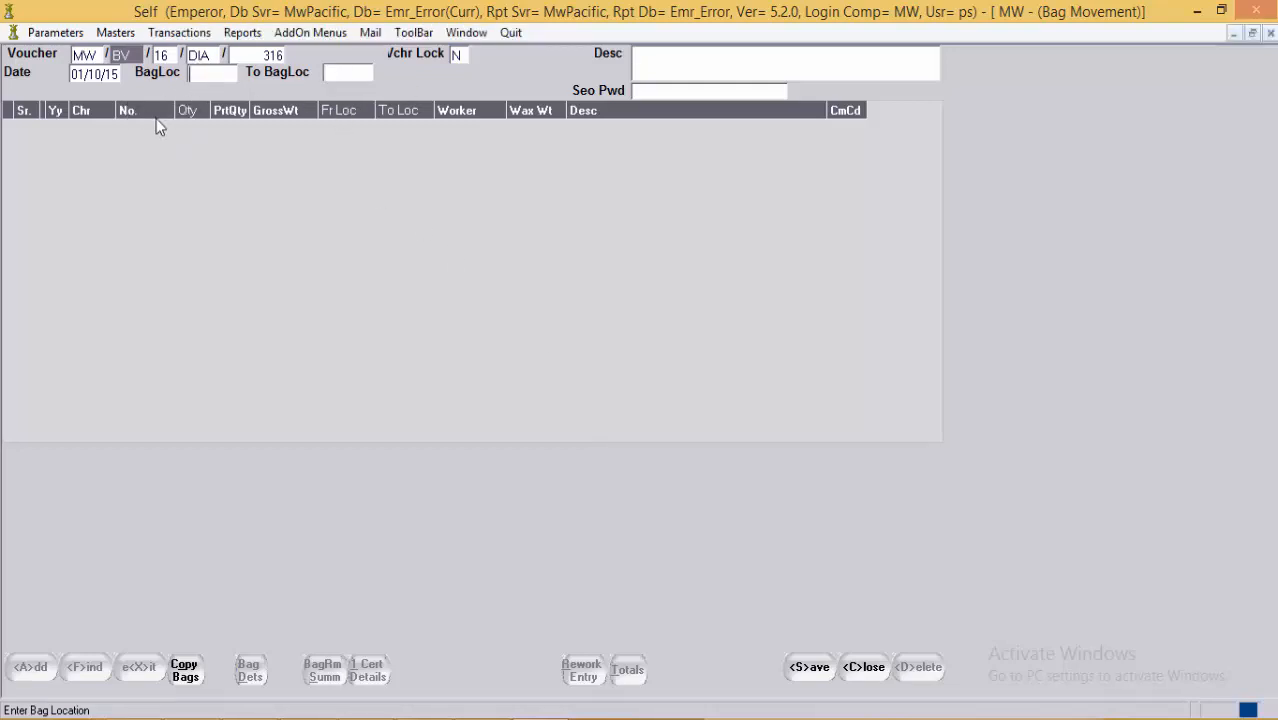
key(Tab)
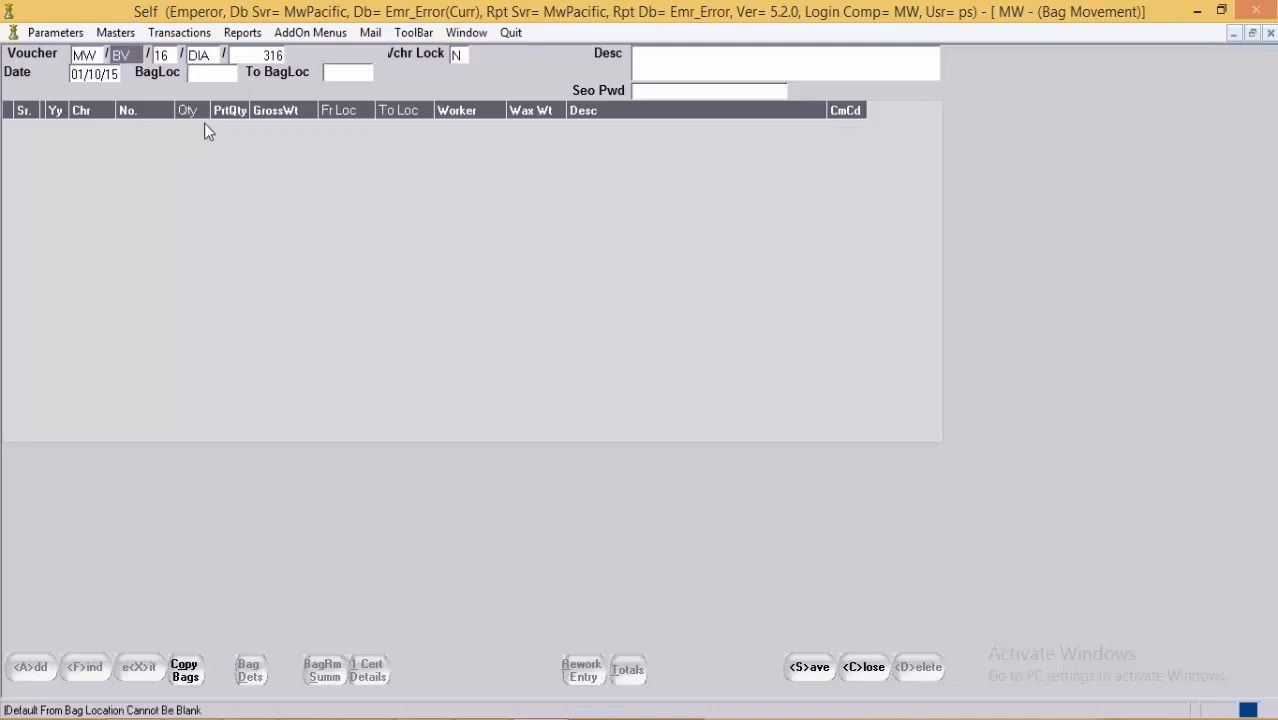
key(alt+s)
click(545, 718)
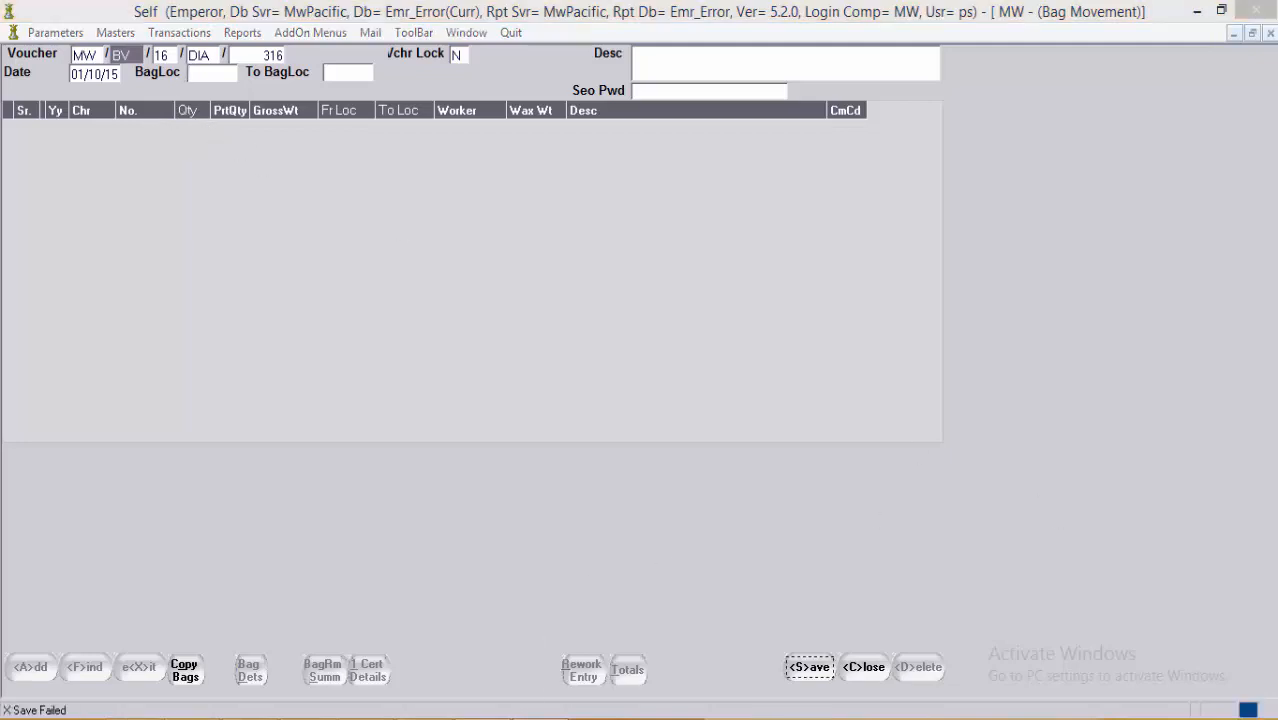
click(1187, 654)
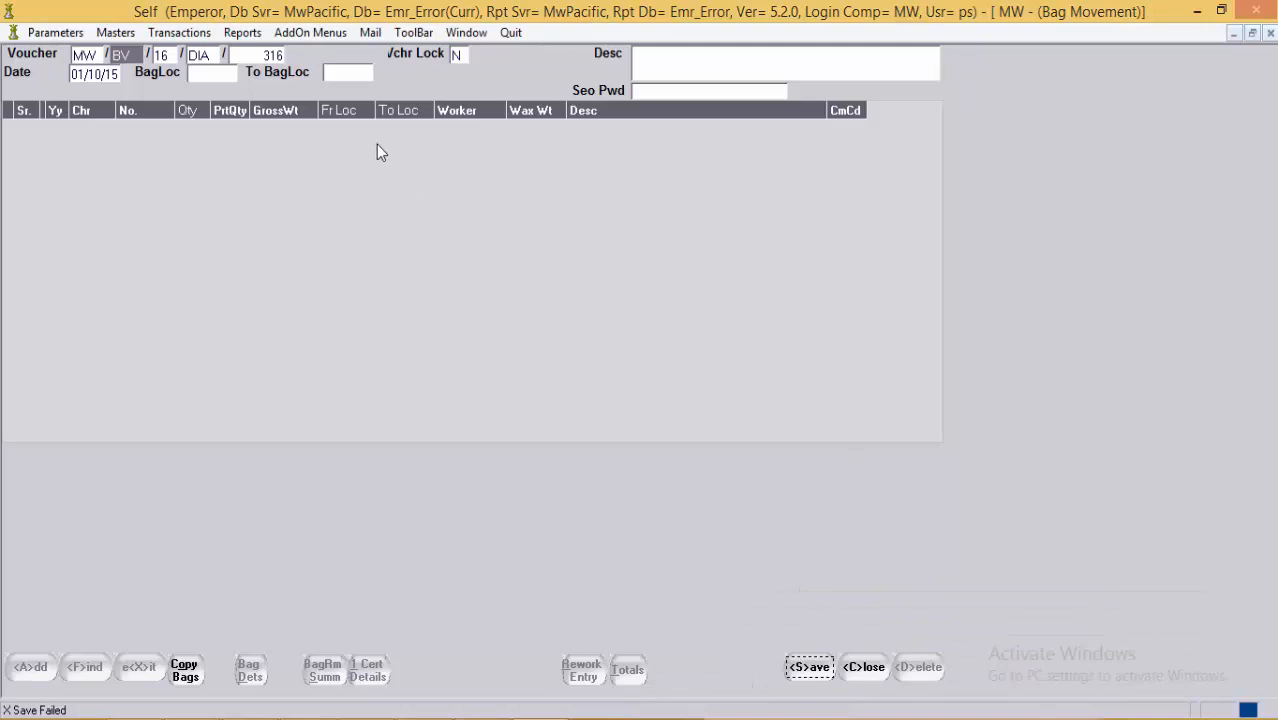
click(198, 76)
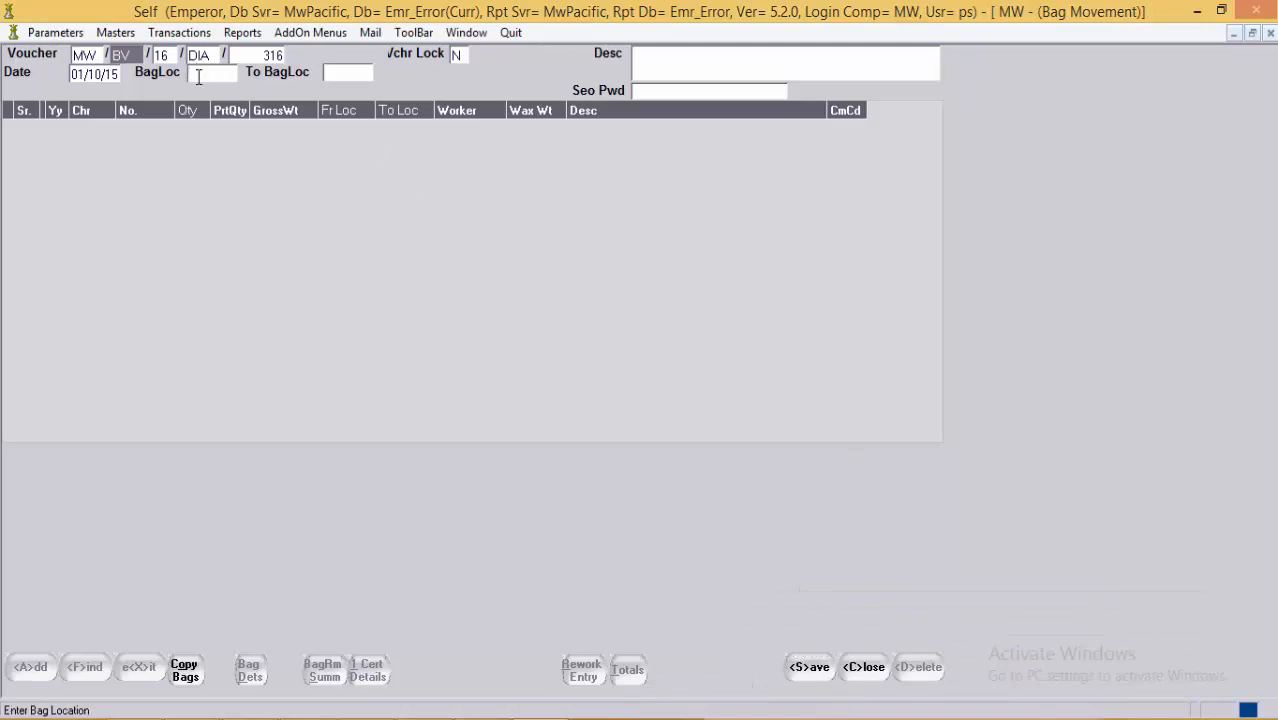
Step: Move bag P/41 from PDIA to PWXT on voucher 316 and save it
text(PDIA)
key(Return)
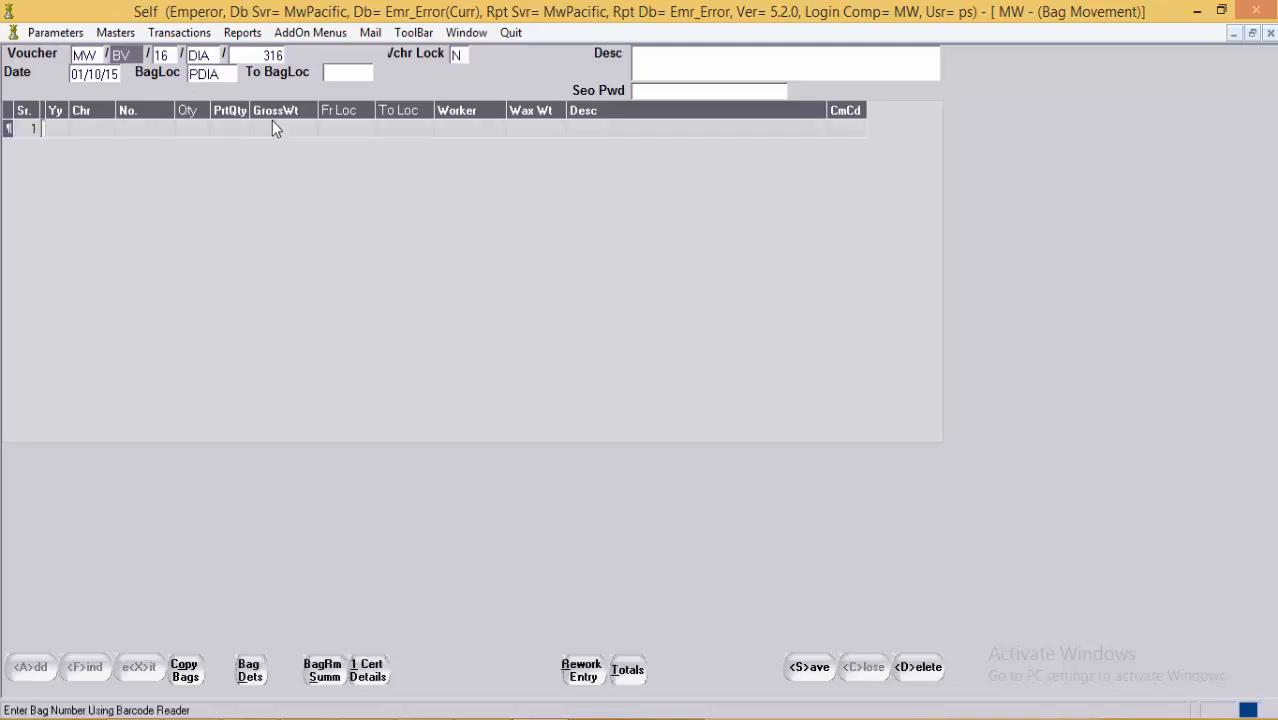
key(Return)
key(Return)
text(P)
key(Return)
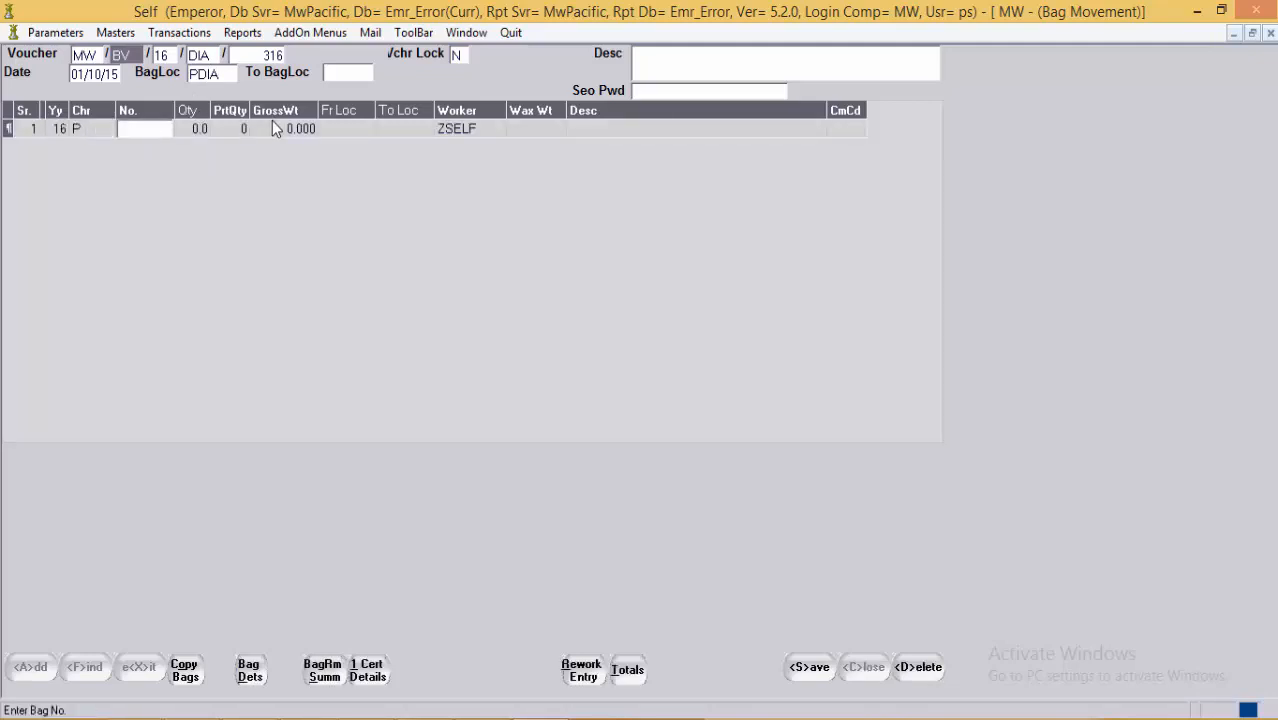
key(F1)
key(Down)
key(Down)
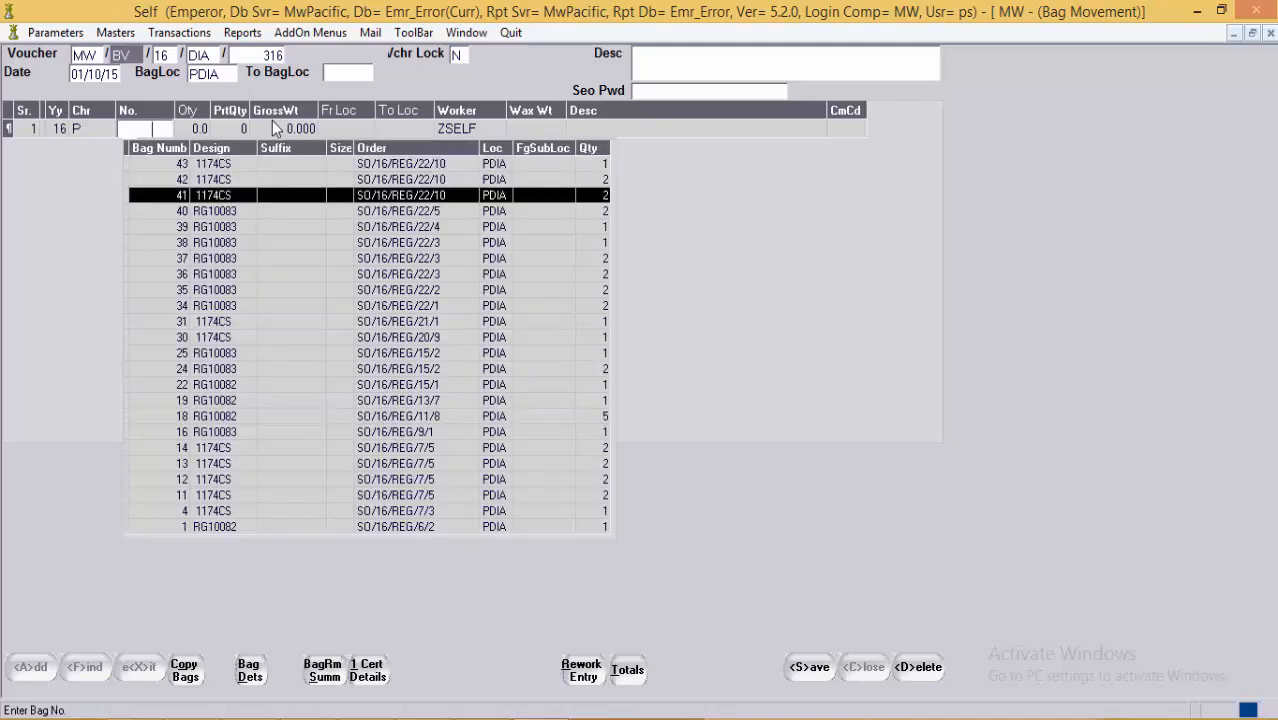
key(Return)
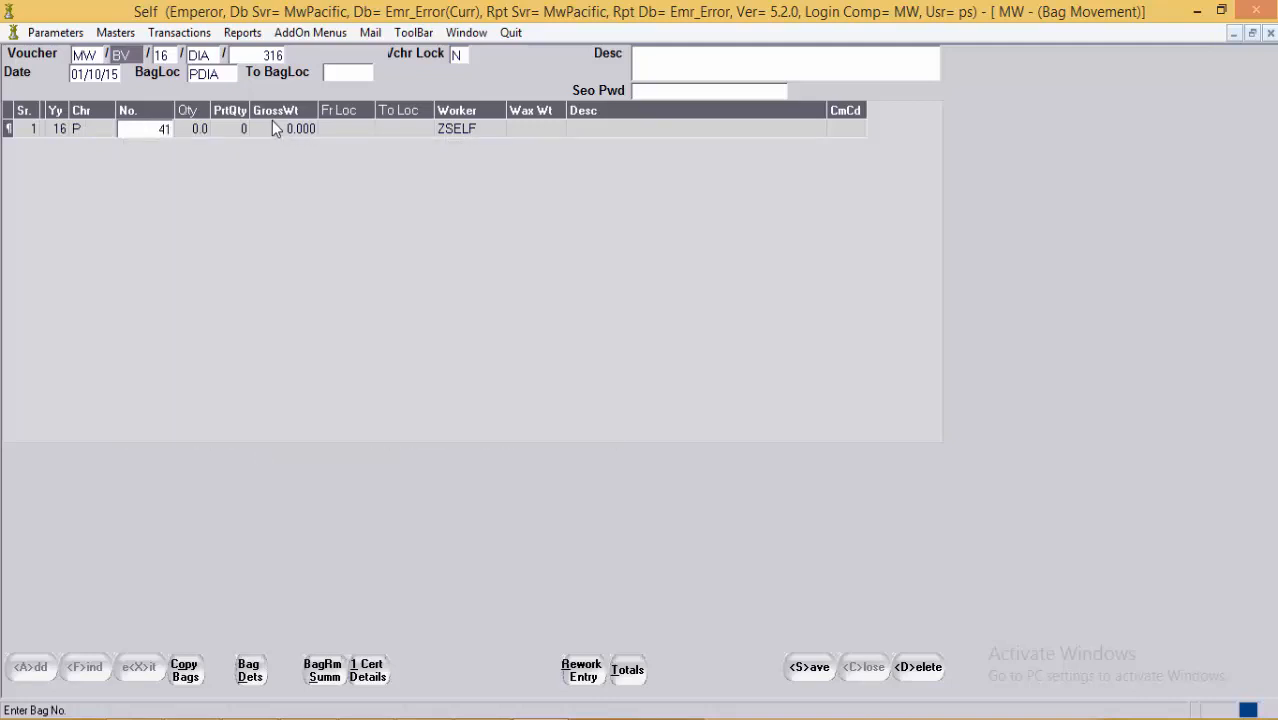
key(Return)
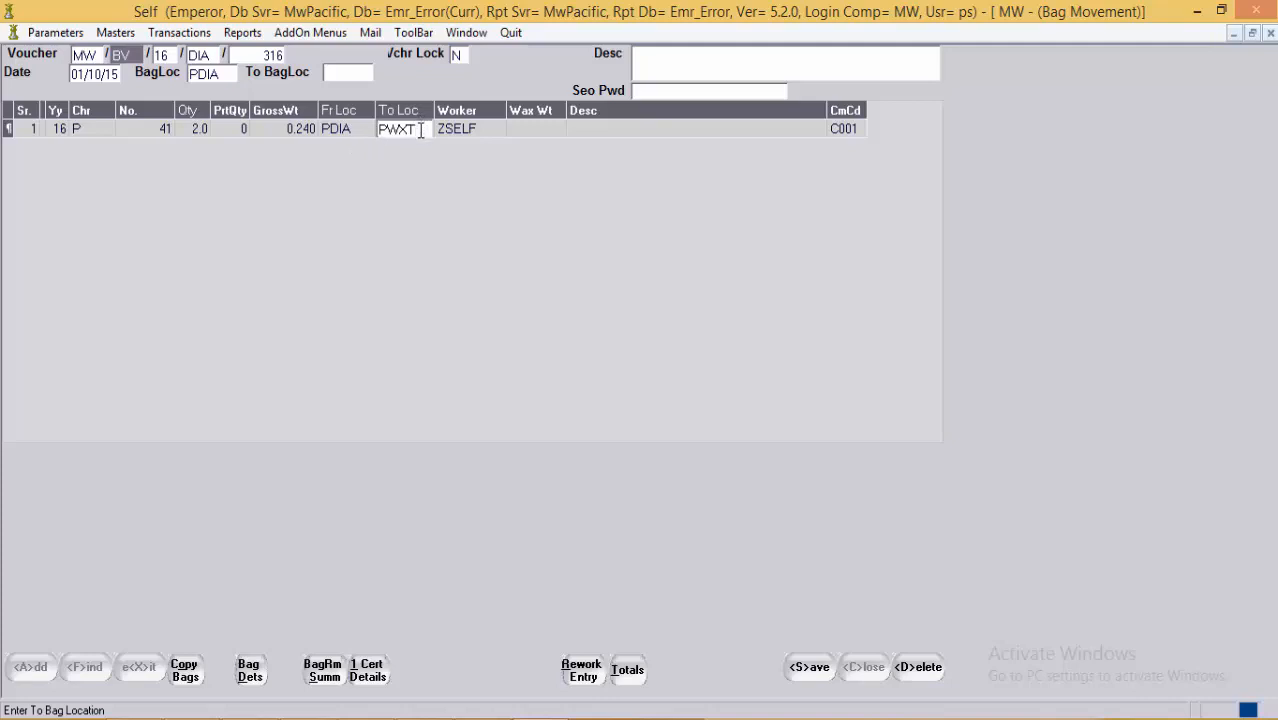
click(818, 673)
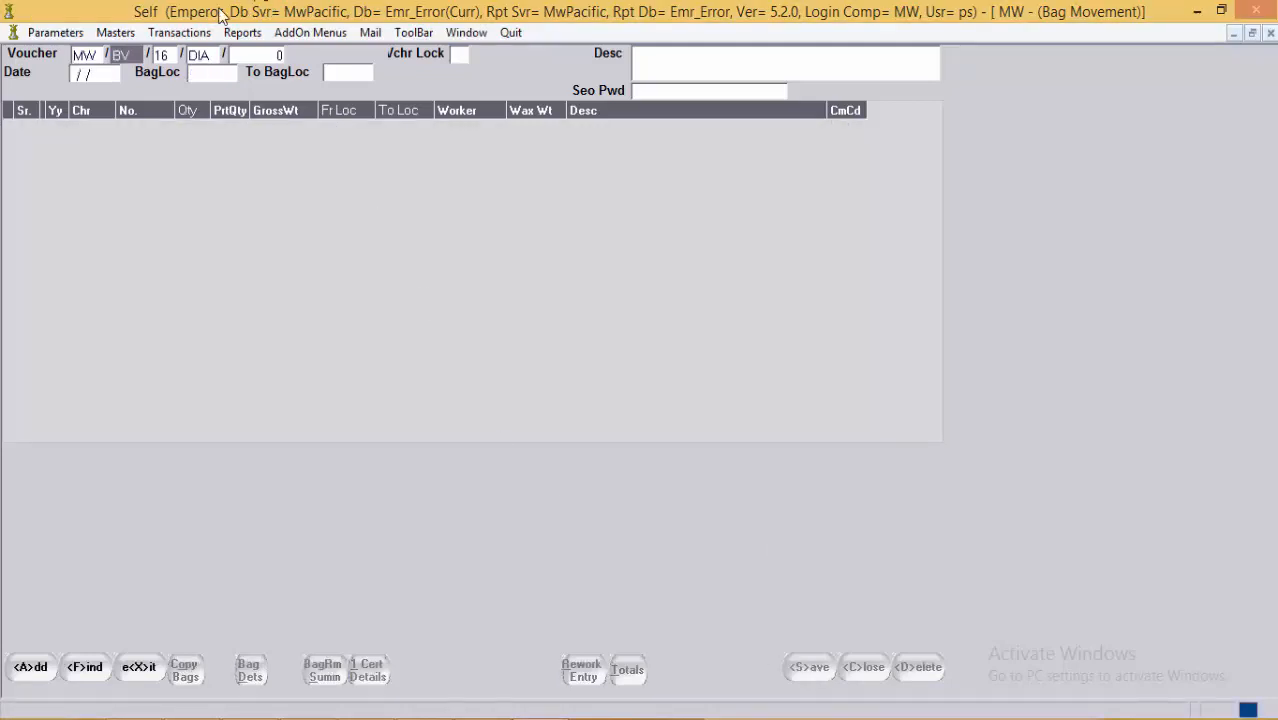
Step: Return to the Daily Transactions window and save bag 41's daily transaction
click(178, 34)
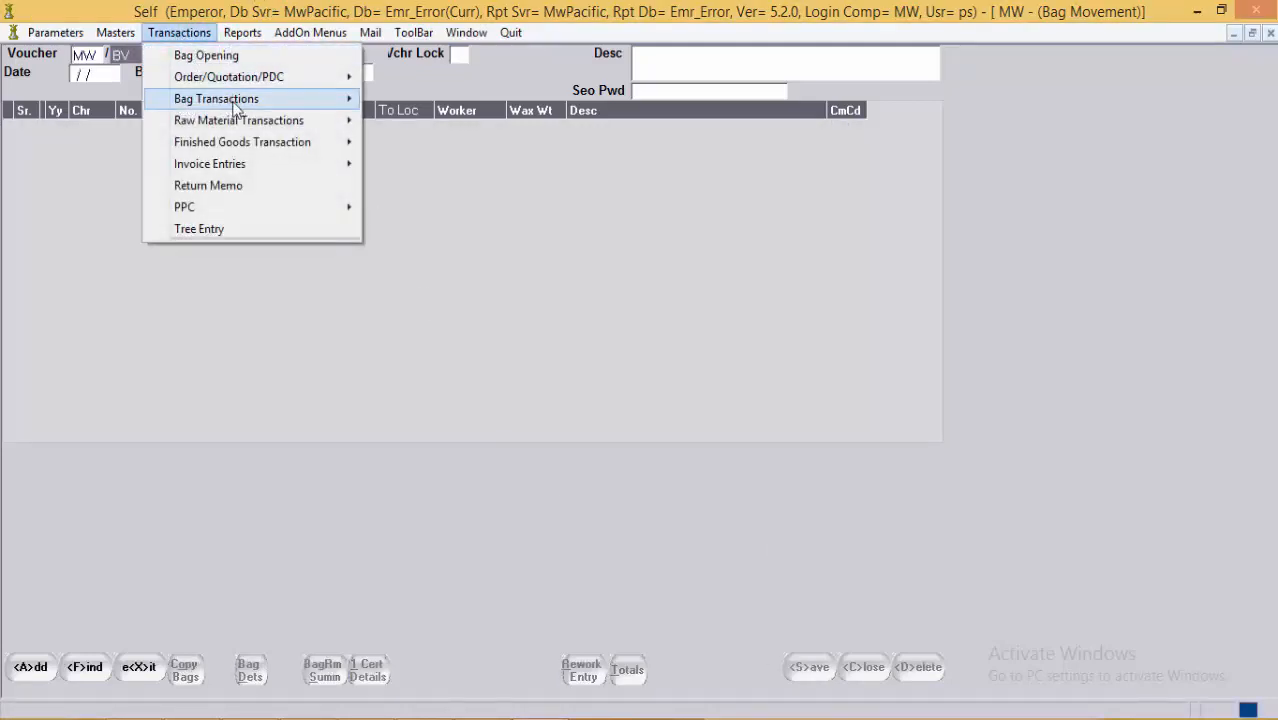
mouse_move(250, 108)
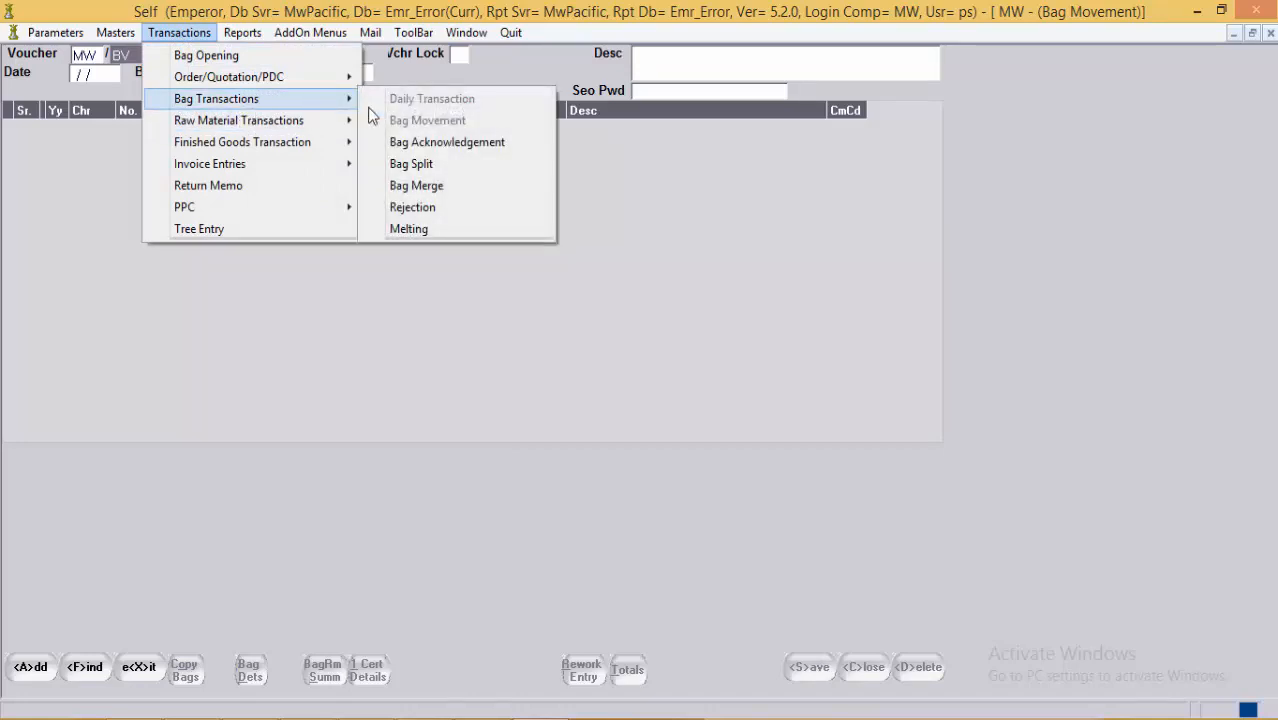
mouse_move(474, 38)
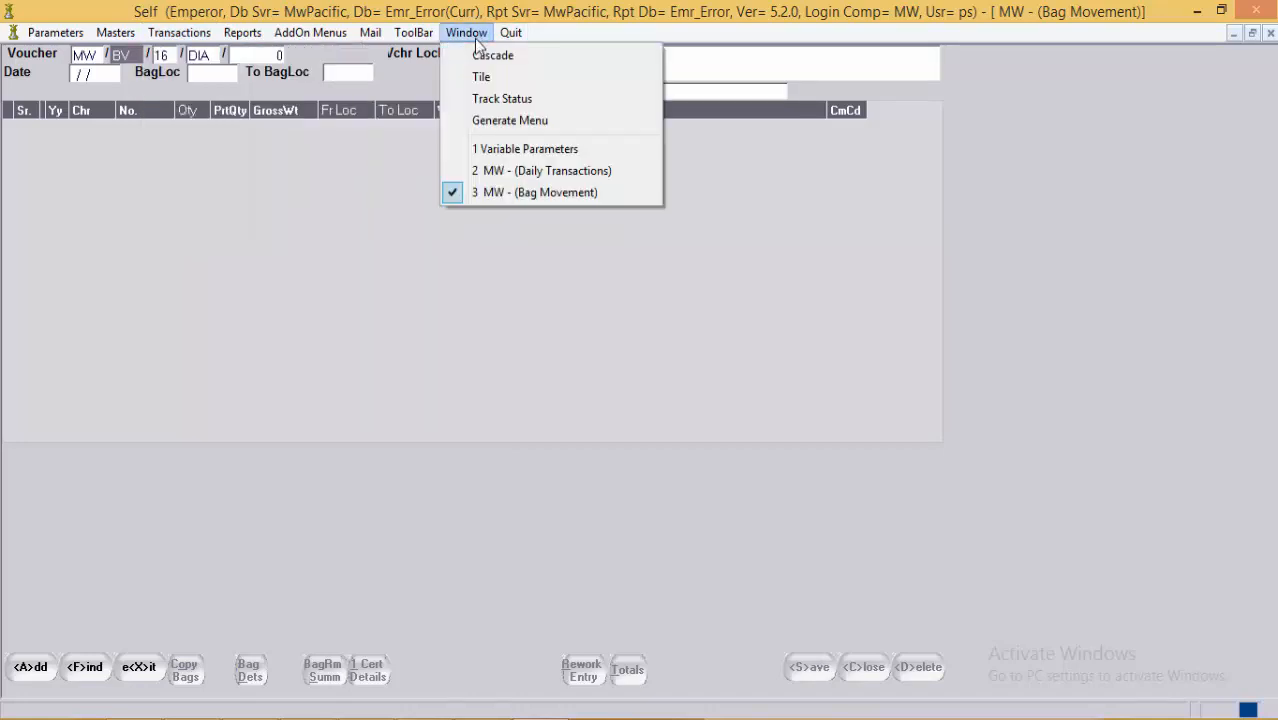
click(483, 172)
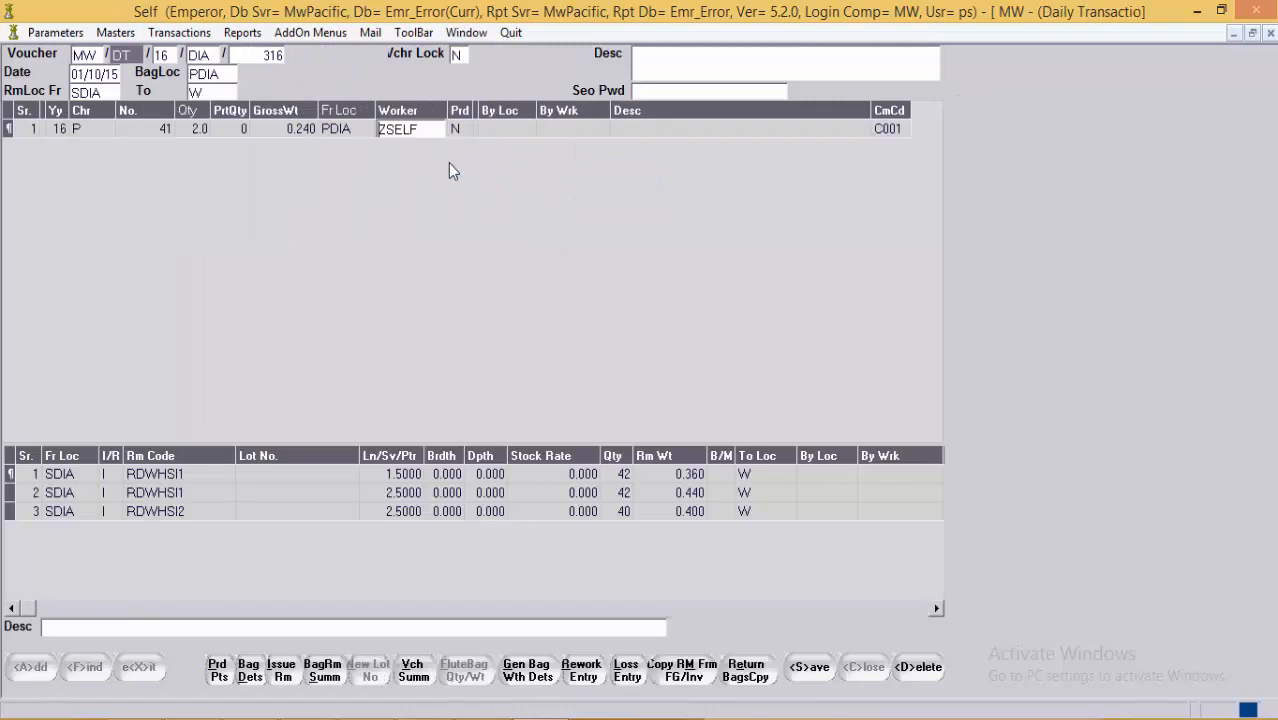
click(810, 668)
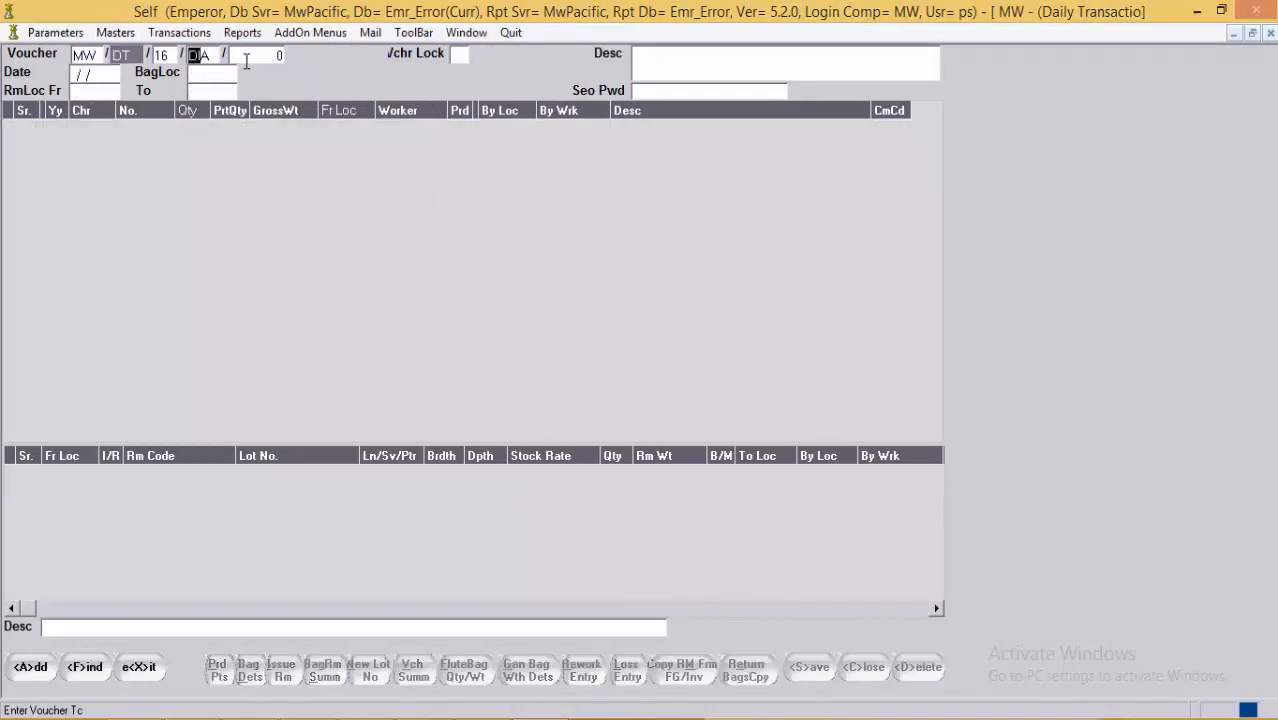
Step: Start WXT wax-setting voucher 316 with bag location PWXT
key(alt+Down)
key(Down)
key(Down)
key(Down)
key(Down)
key(Down)
key(Down)
key(Down)
key(Down)
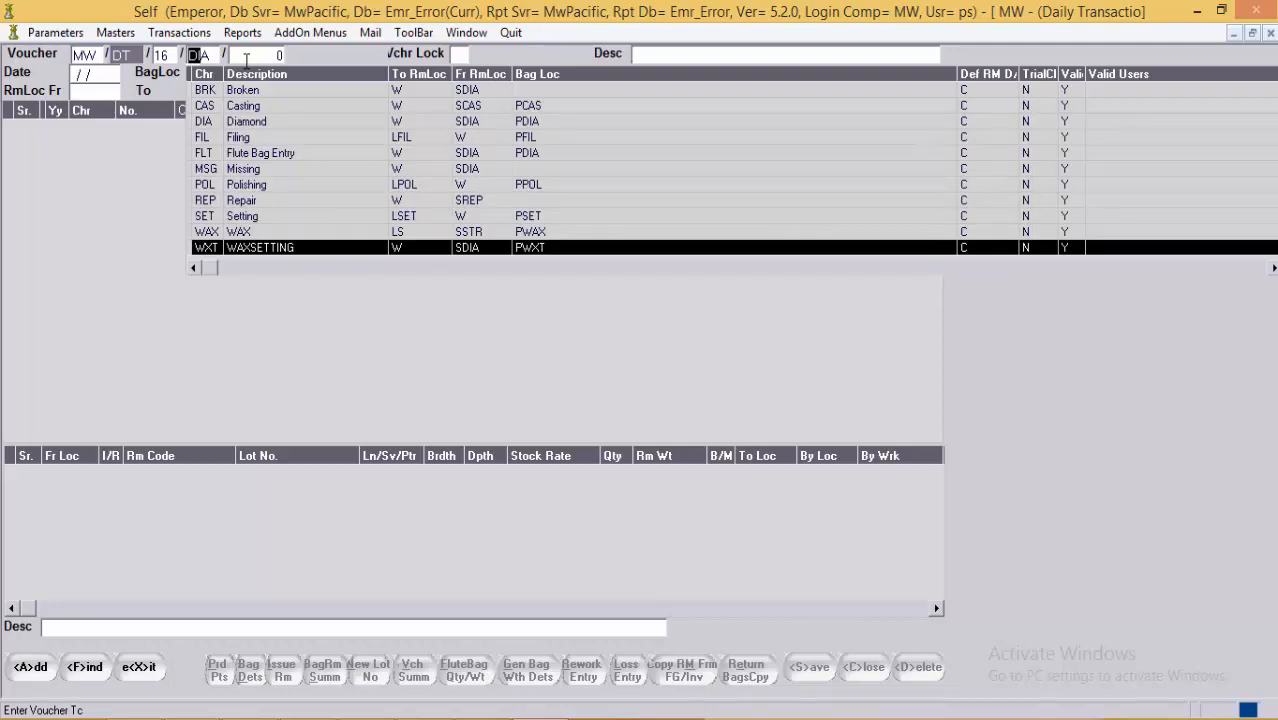
key(Return)
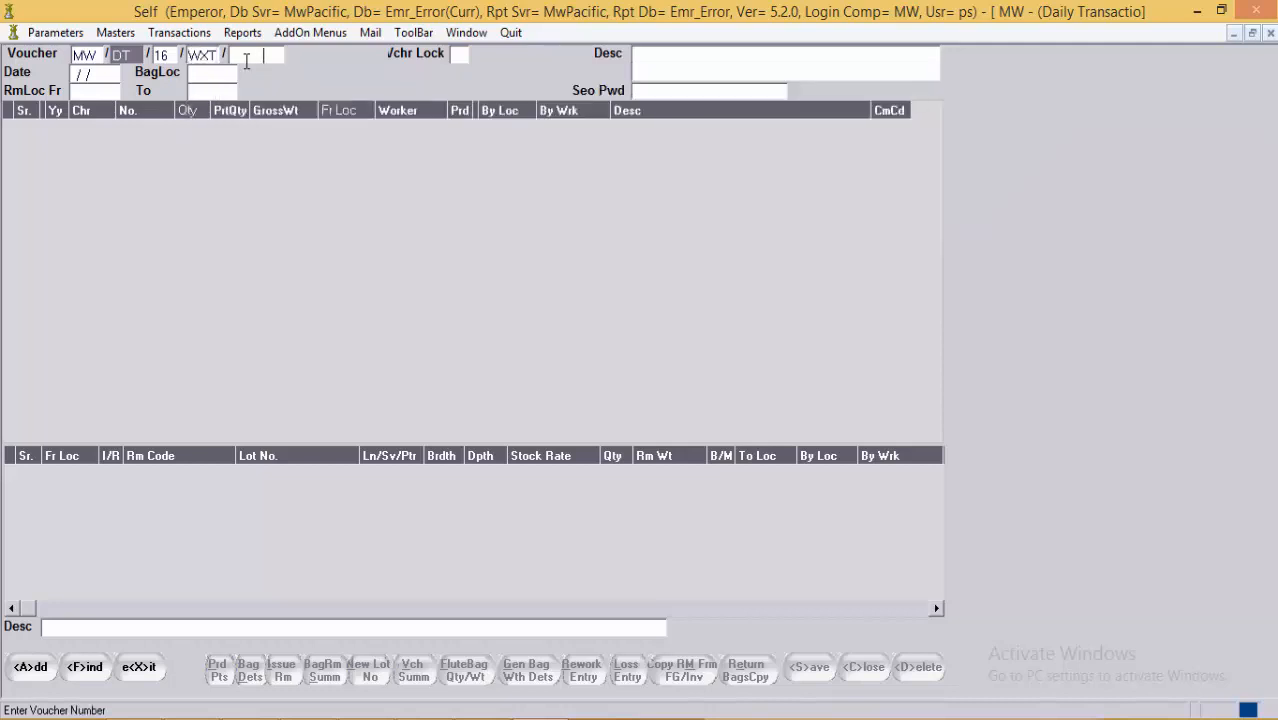
text(316)
key(Return)
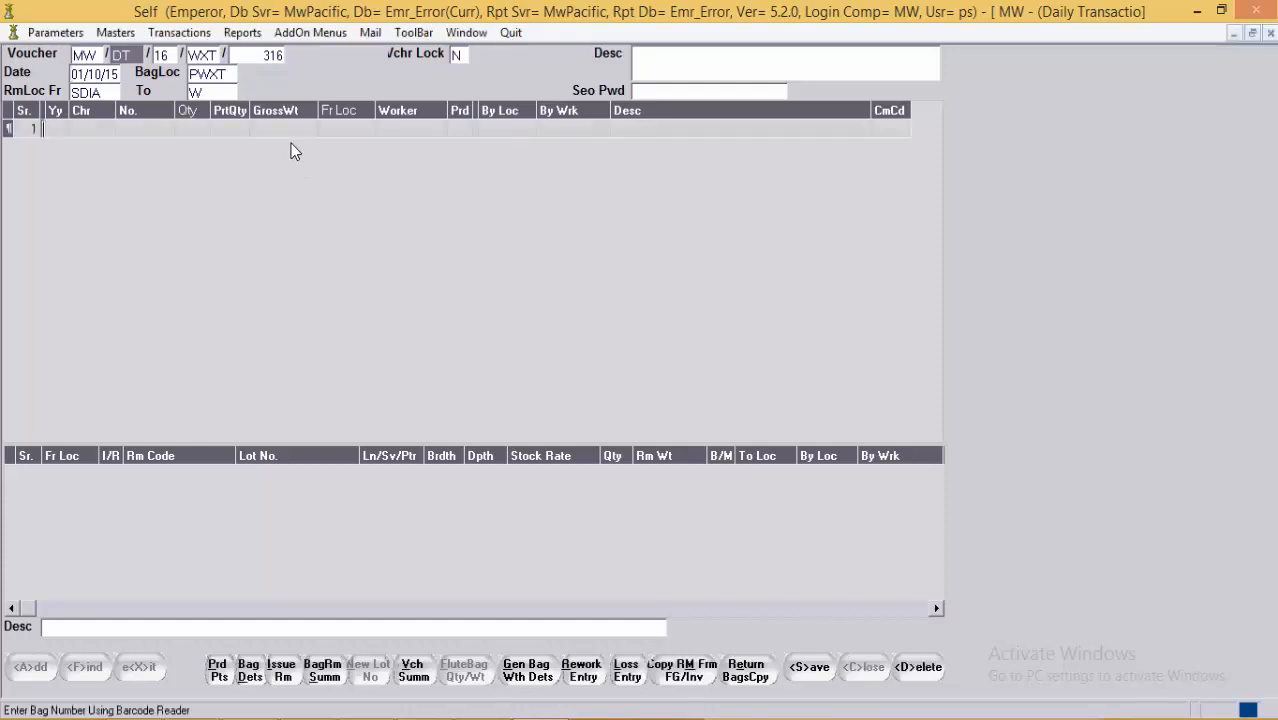
Step: Enter bag 16/P/41 in row 1 under worker ZSELF
key(Return)
text(16)
key(Return)
text(P)
key(Return)
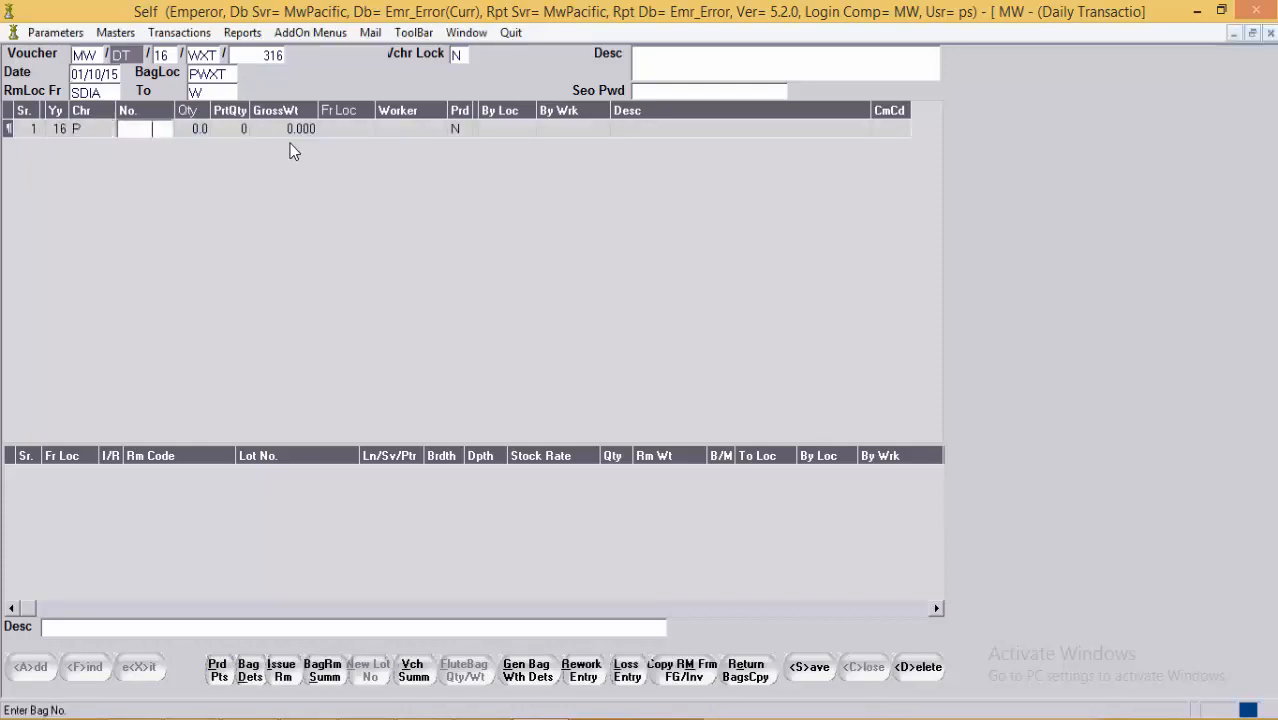
text(41)
key(Return)
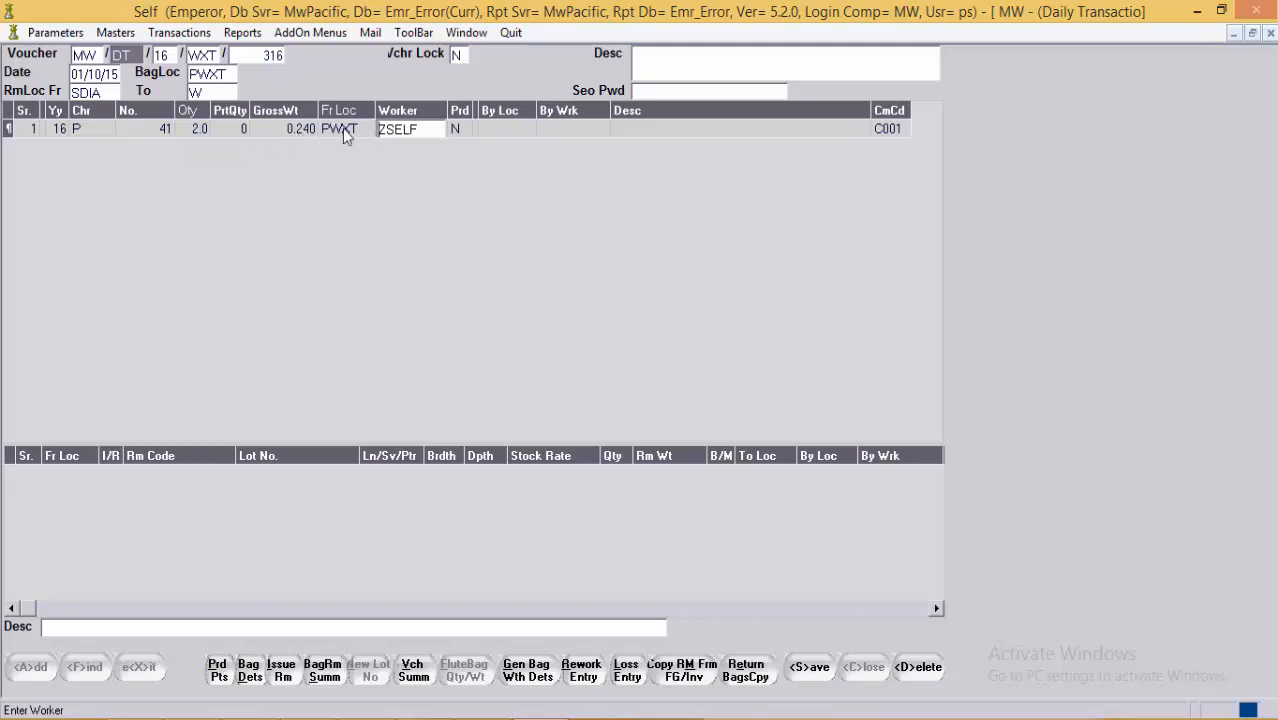
click(459, 132)
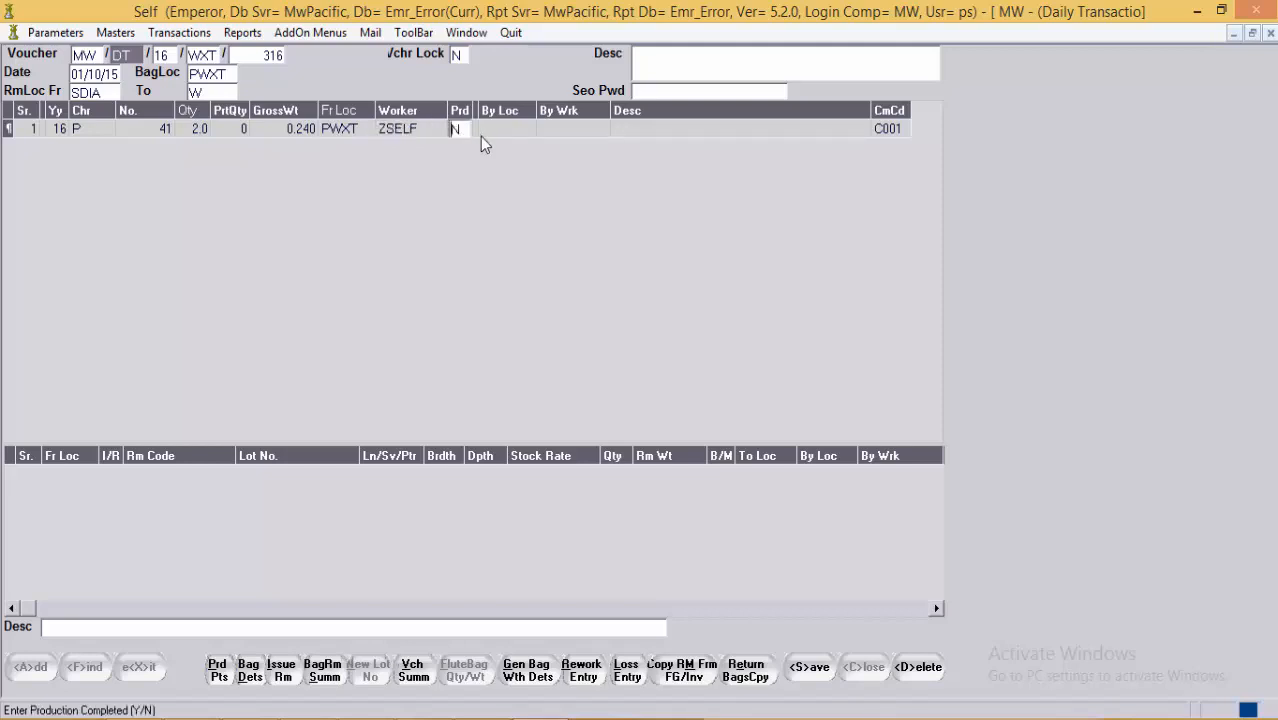
Step: Add bag 41 again as row 2 with worker WXT001
key(Return)
key(Return)
key(Return)
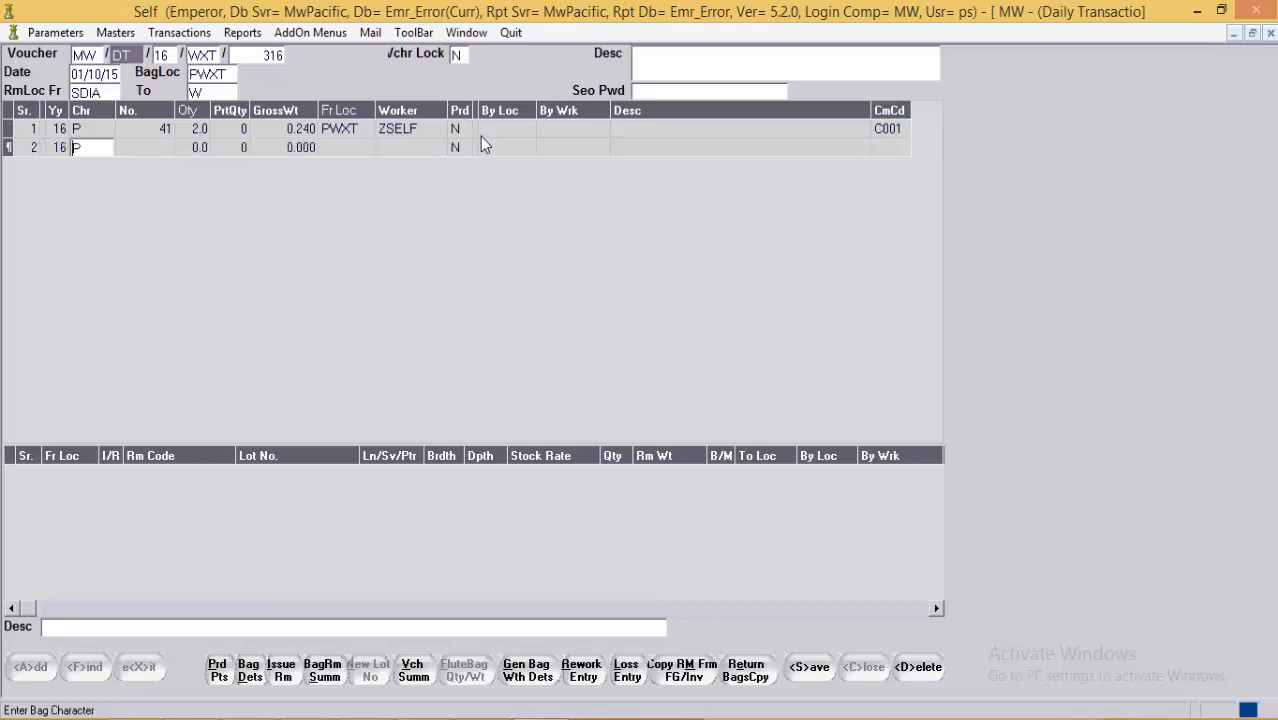
key(Return)
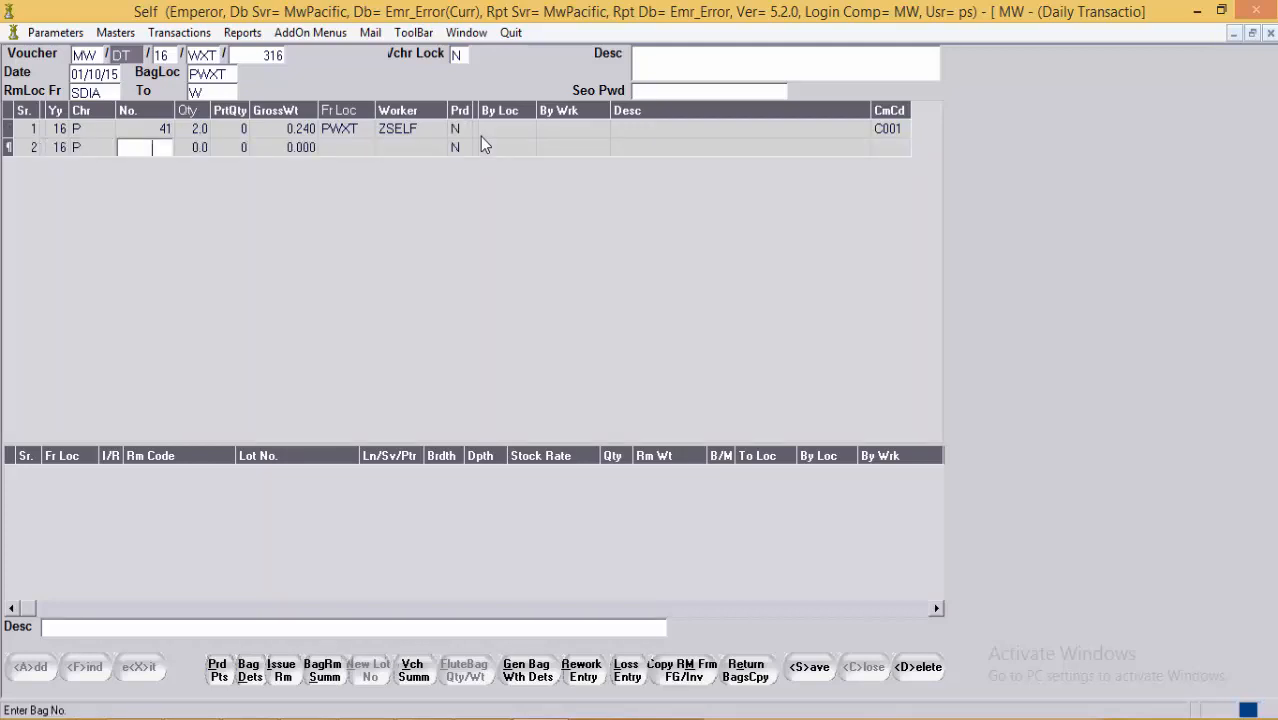
text(41)
key(Return)
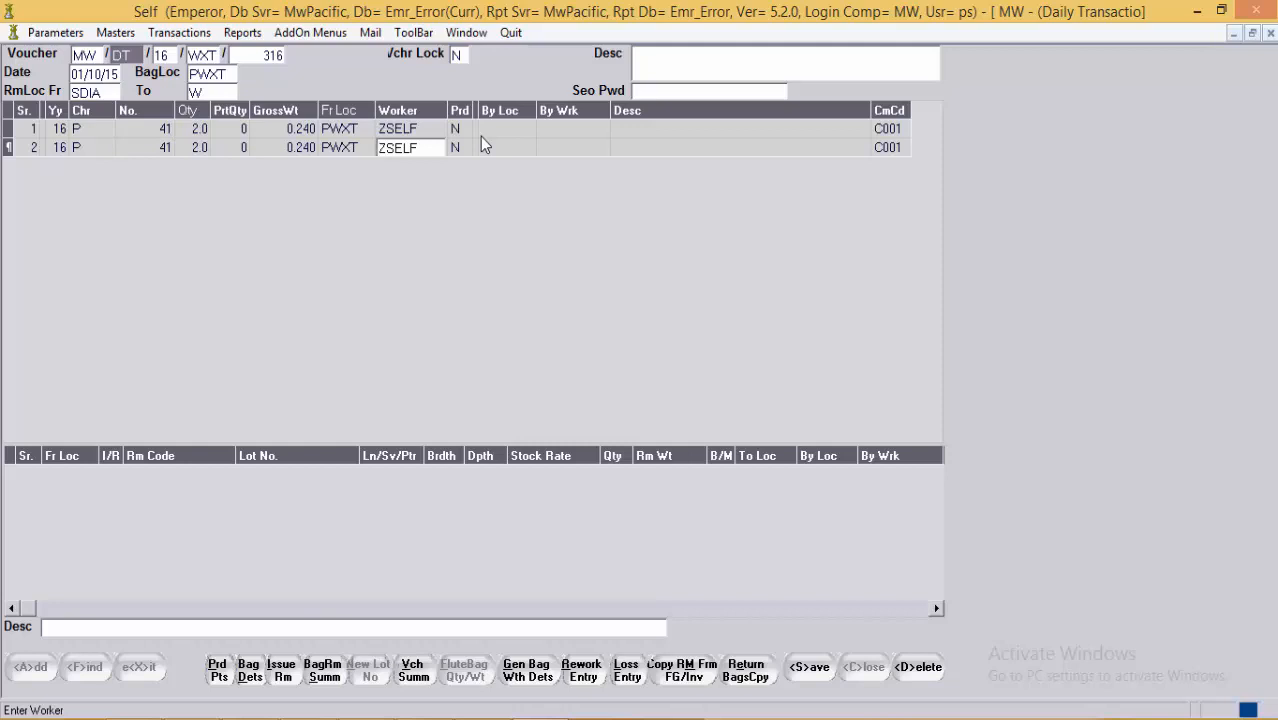
key(shift+End)
key(Delete)
key(F1)
key(Down)
key(Down)
key(Down)
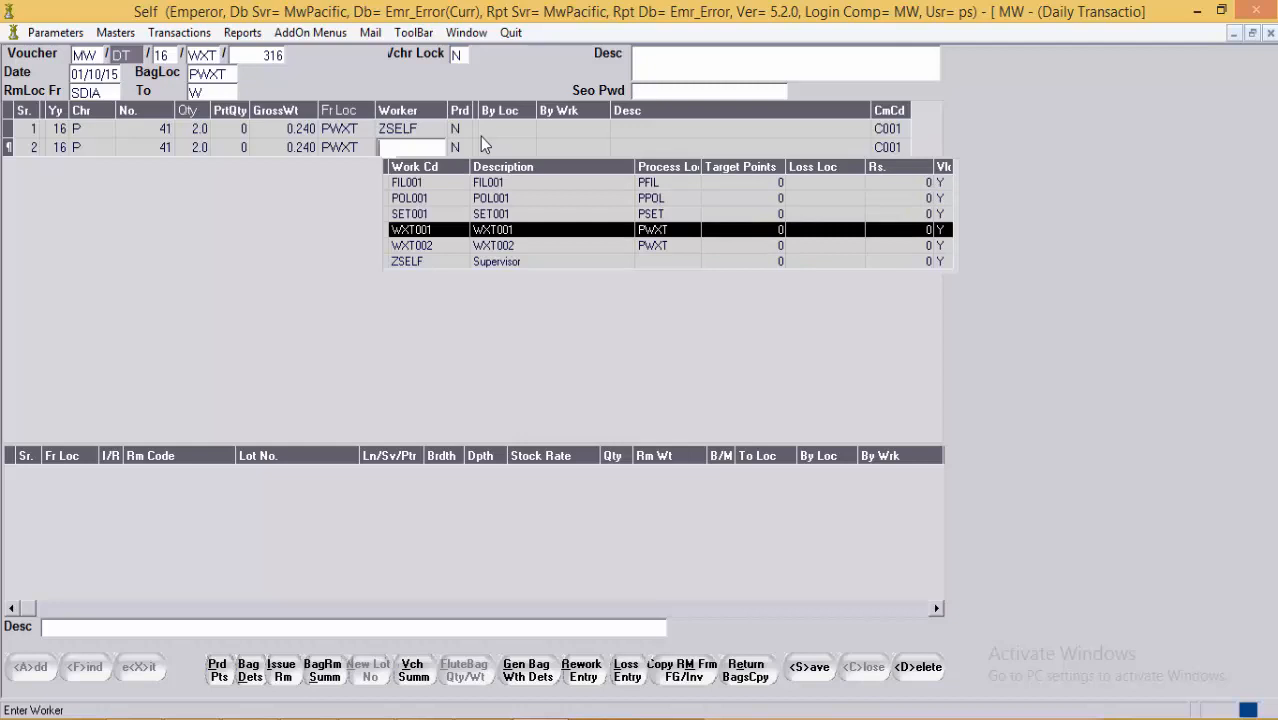
key(Return)
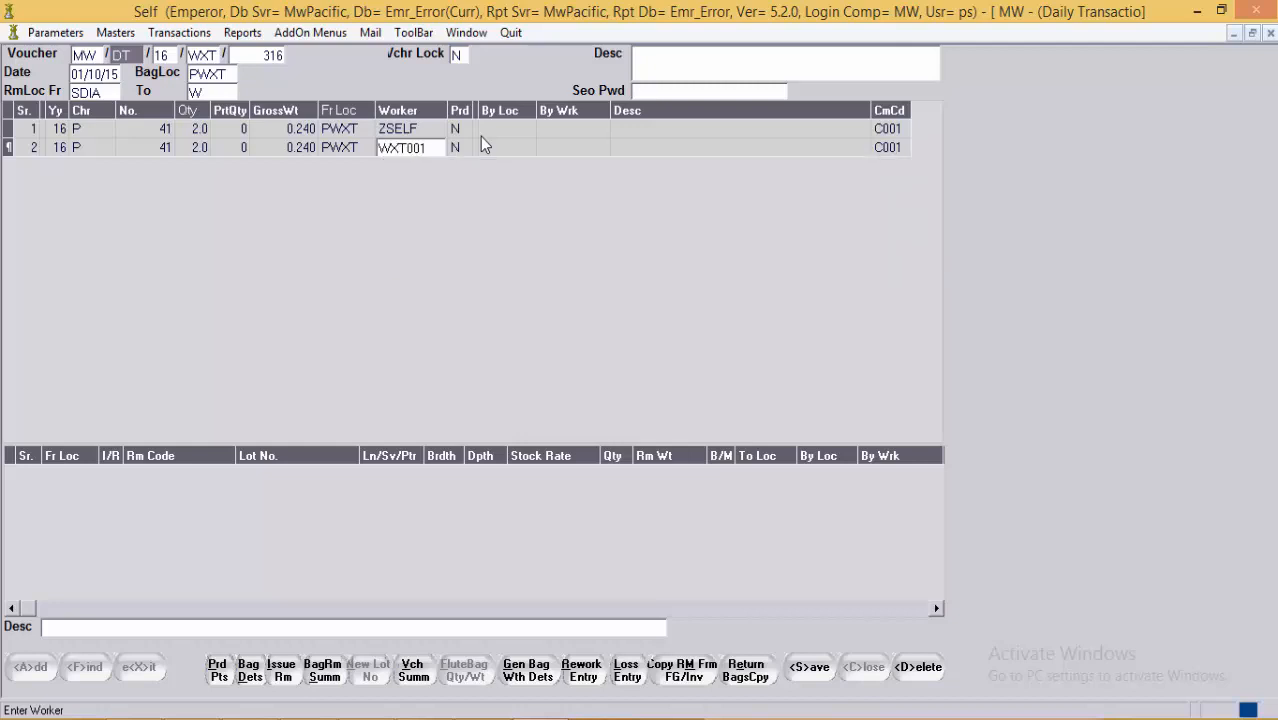
key(Return)
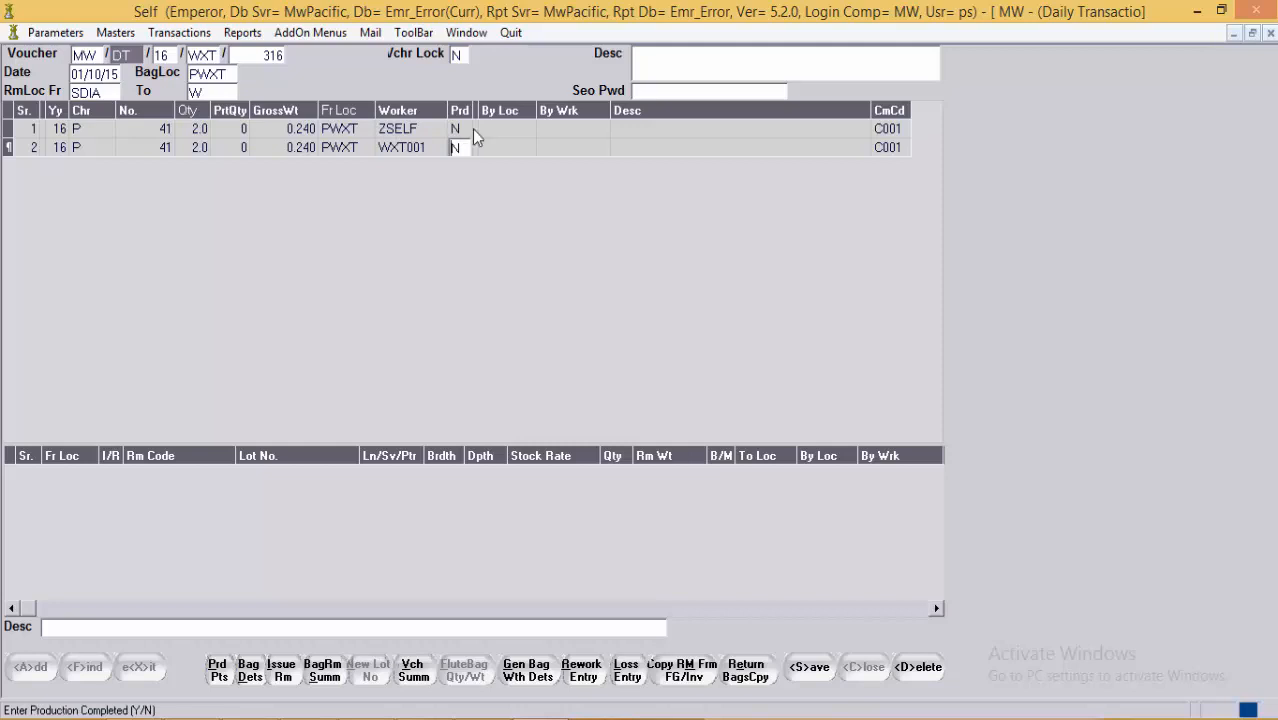
key(alt+Tab)
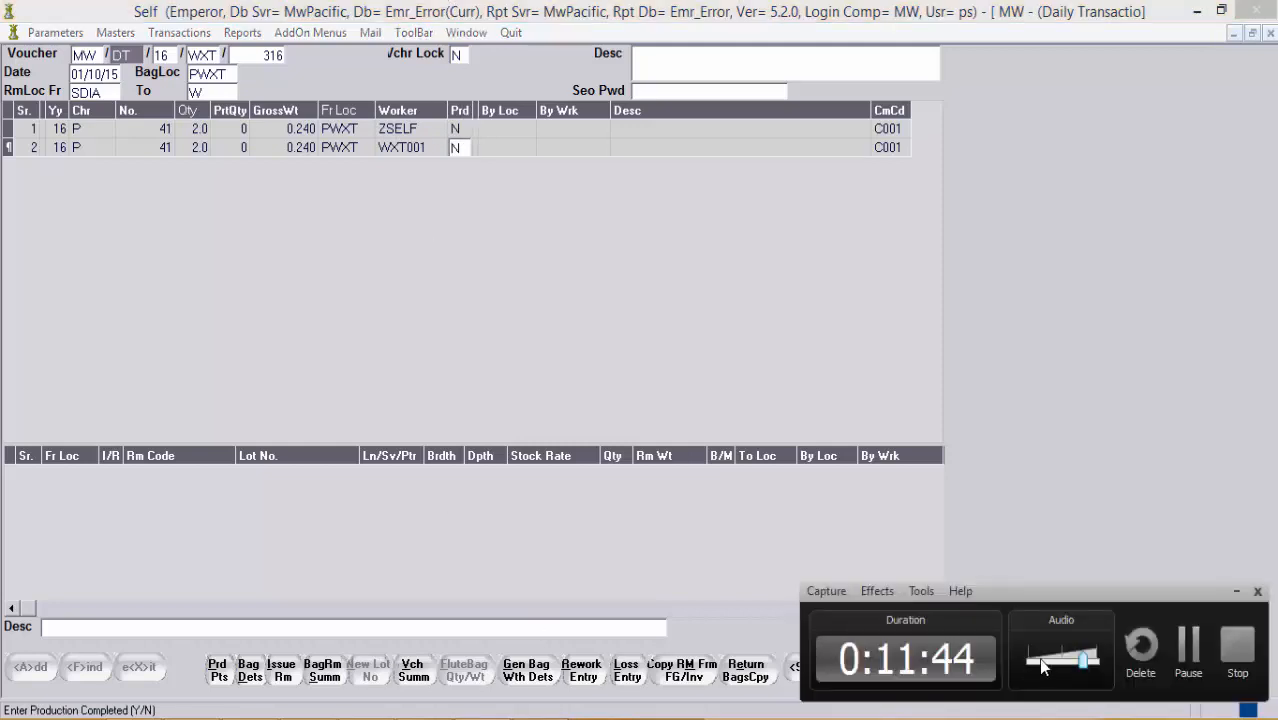
Step: Re-enter bag 16/P/41 in row 1 with worker WXT001 and production status N
click(1189, 661)
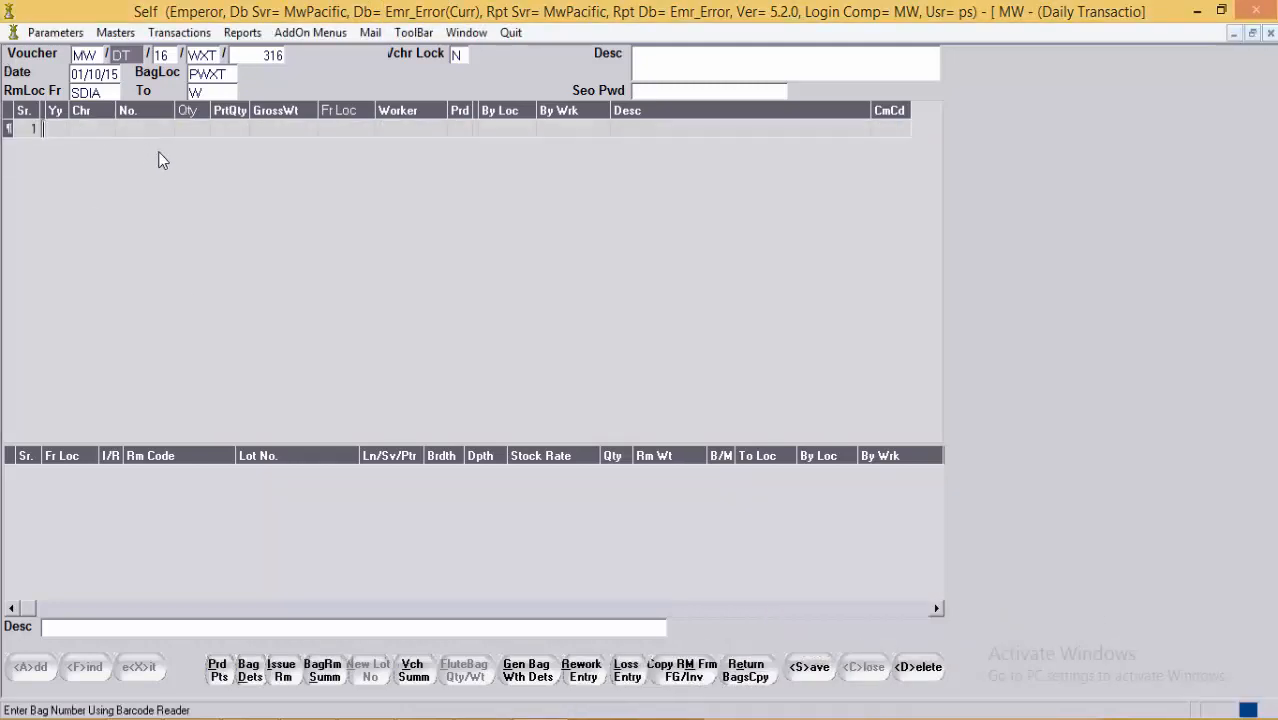
key(Tab)
key(Tab)
text(P)
key(Tab)
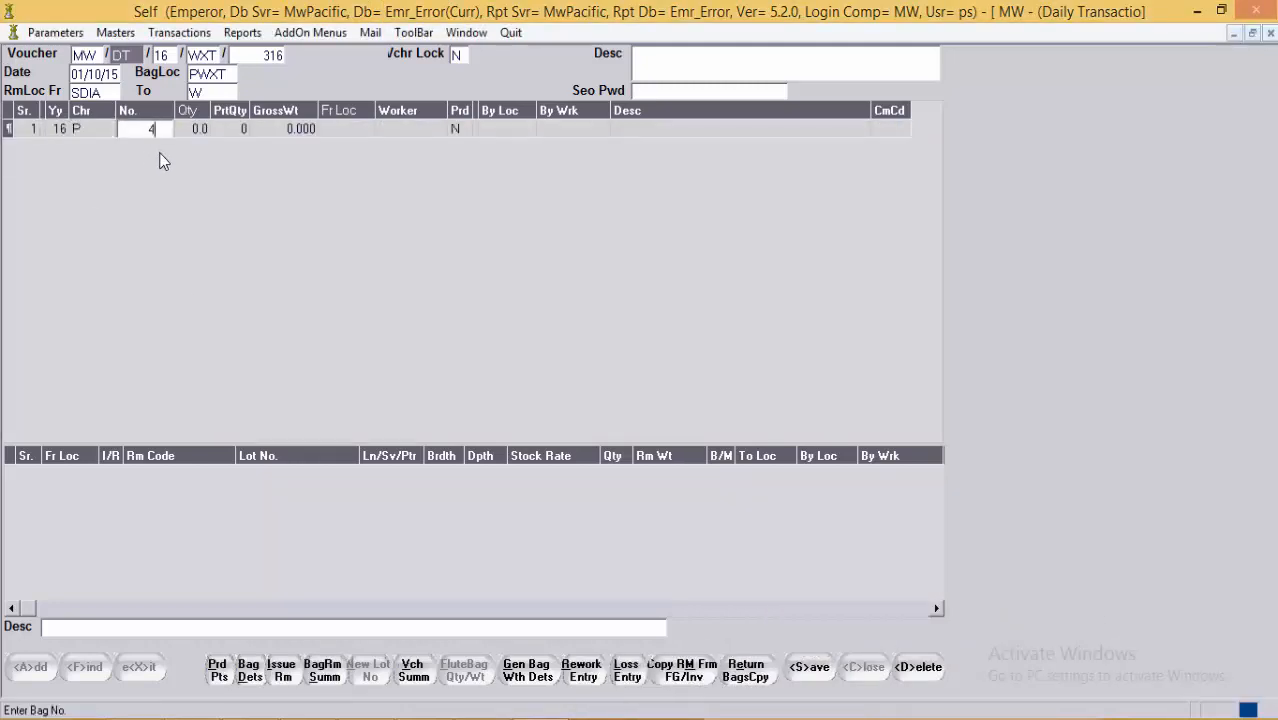
key(Tab)
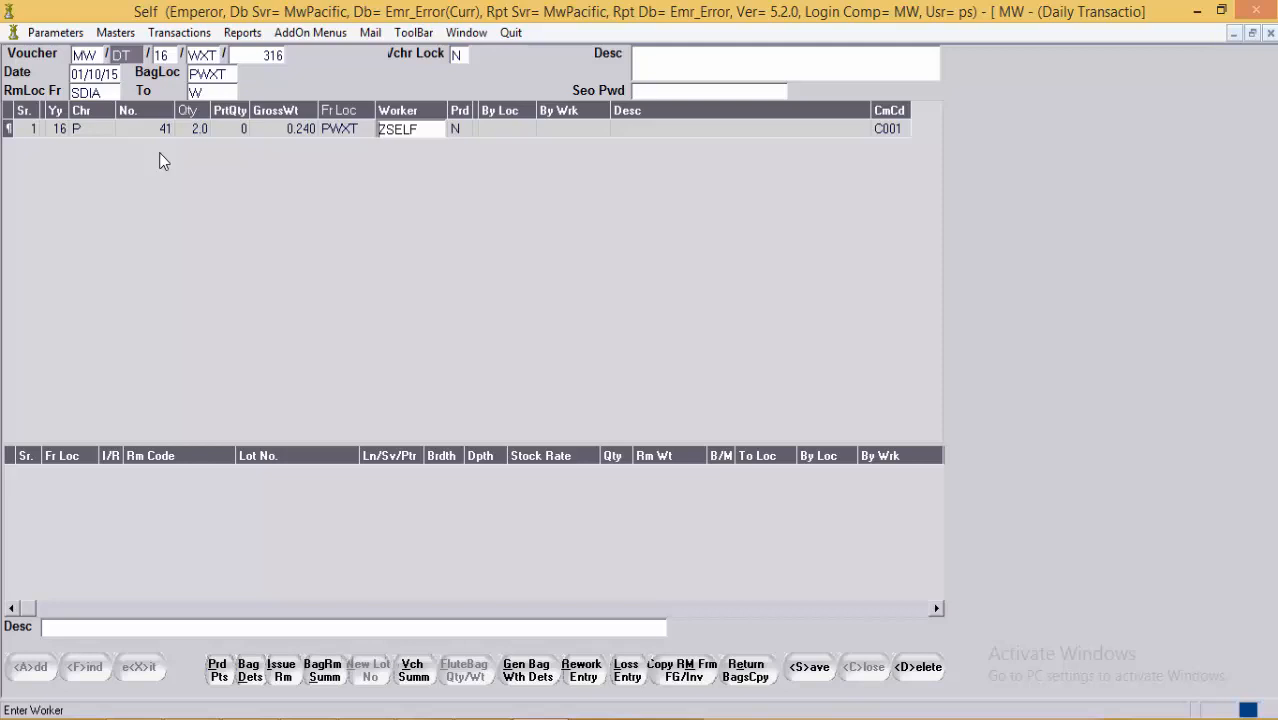
key(F2)
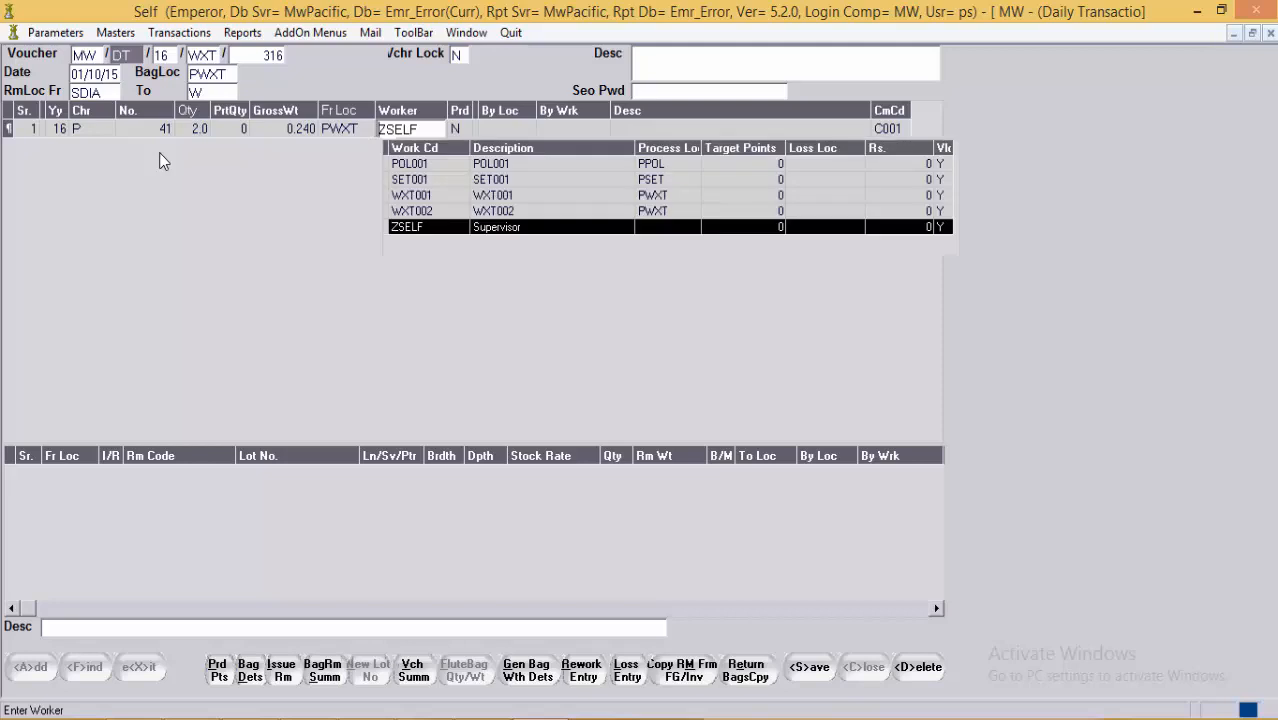
key(Up)
key(Up)
key(Up)
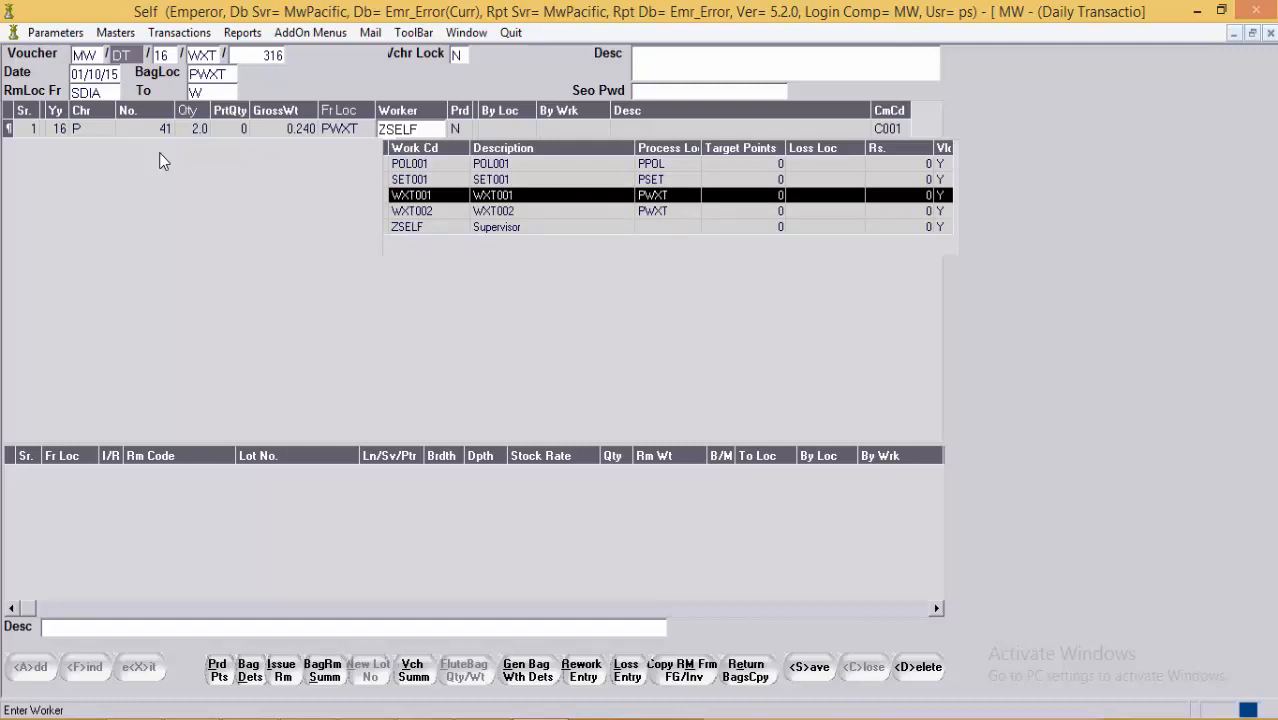
key(Return)
key(Return)
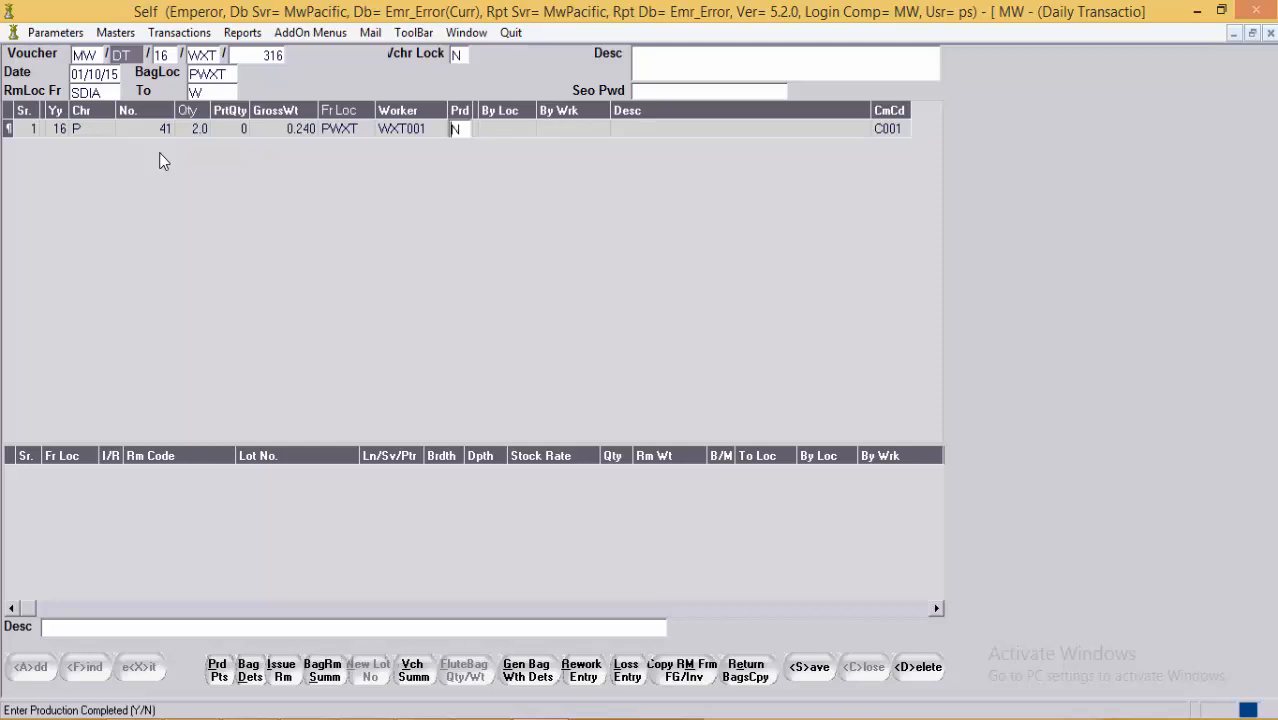
key(Return)
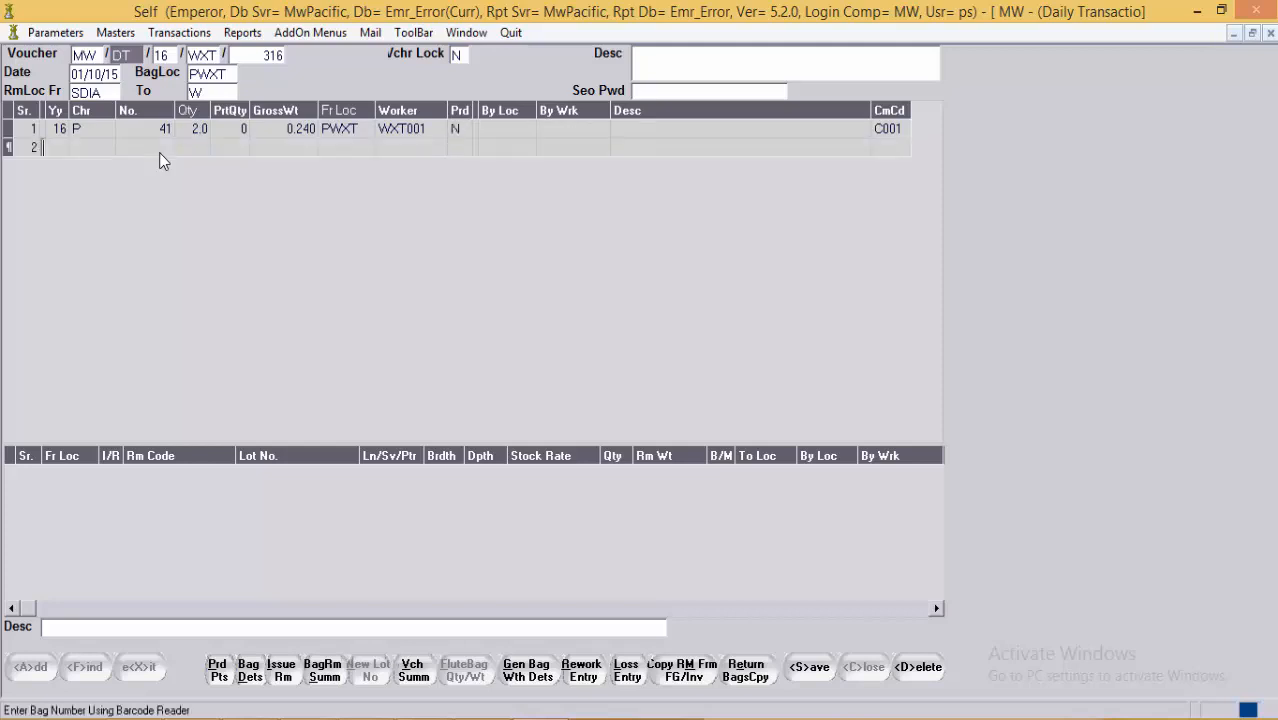
Step: Add bag 41 as row 2 under ZSELF, production Y, by PWXT and WXT001
key(Return)
key(Return)
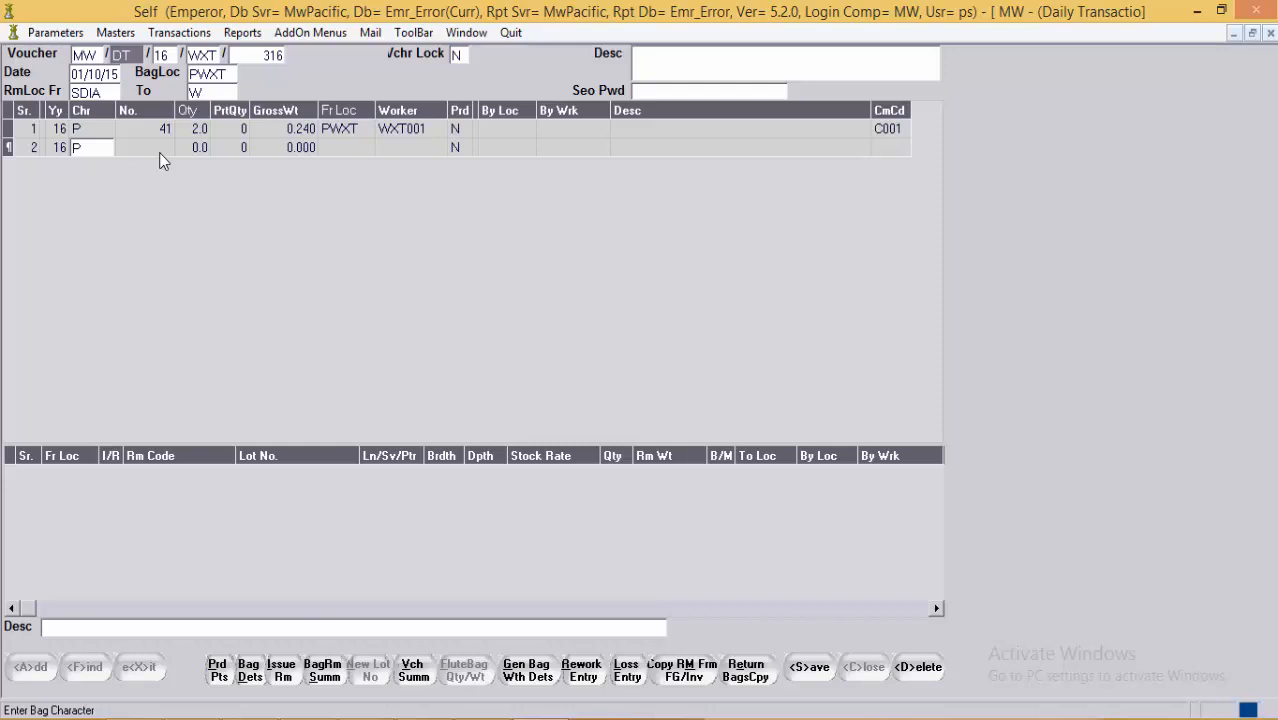
key(Return)
text(41)
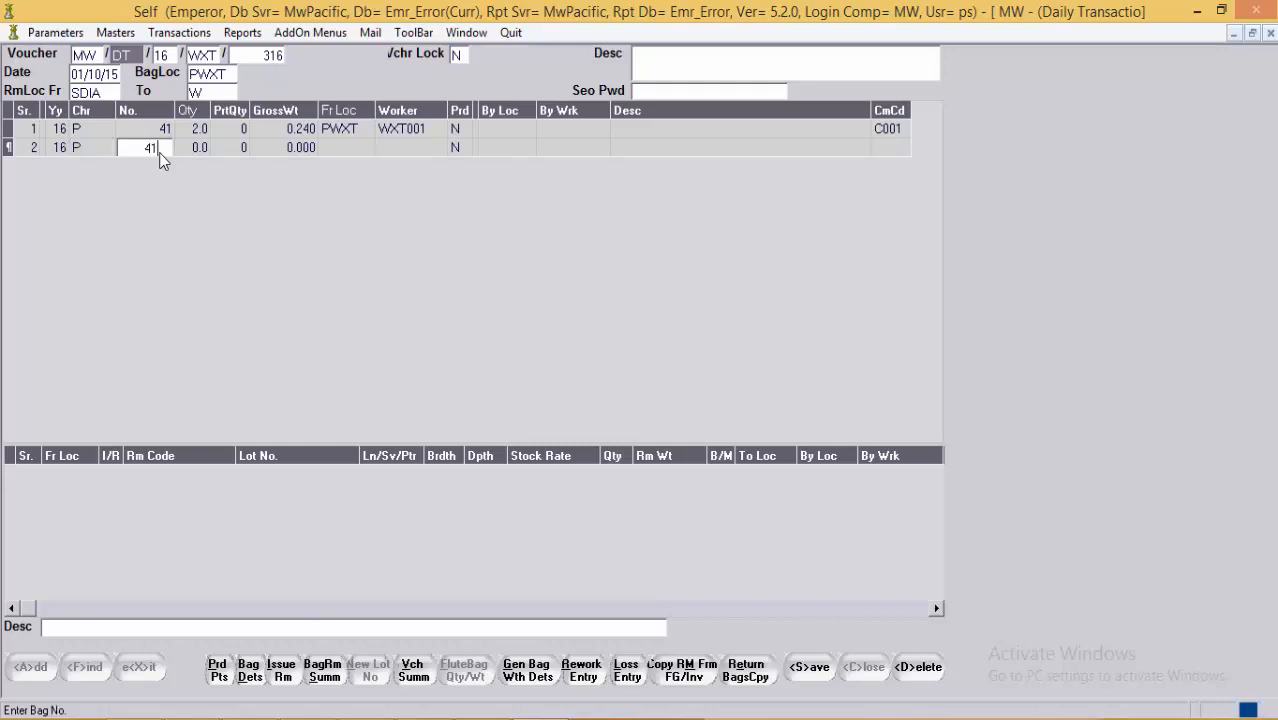
key(Return)
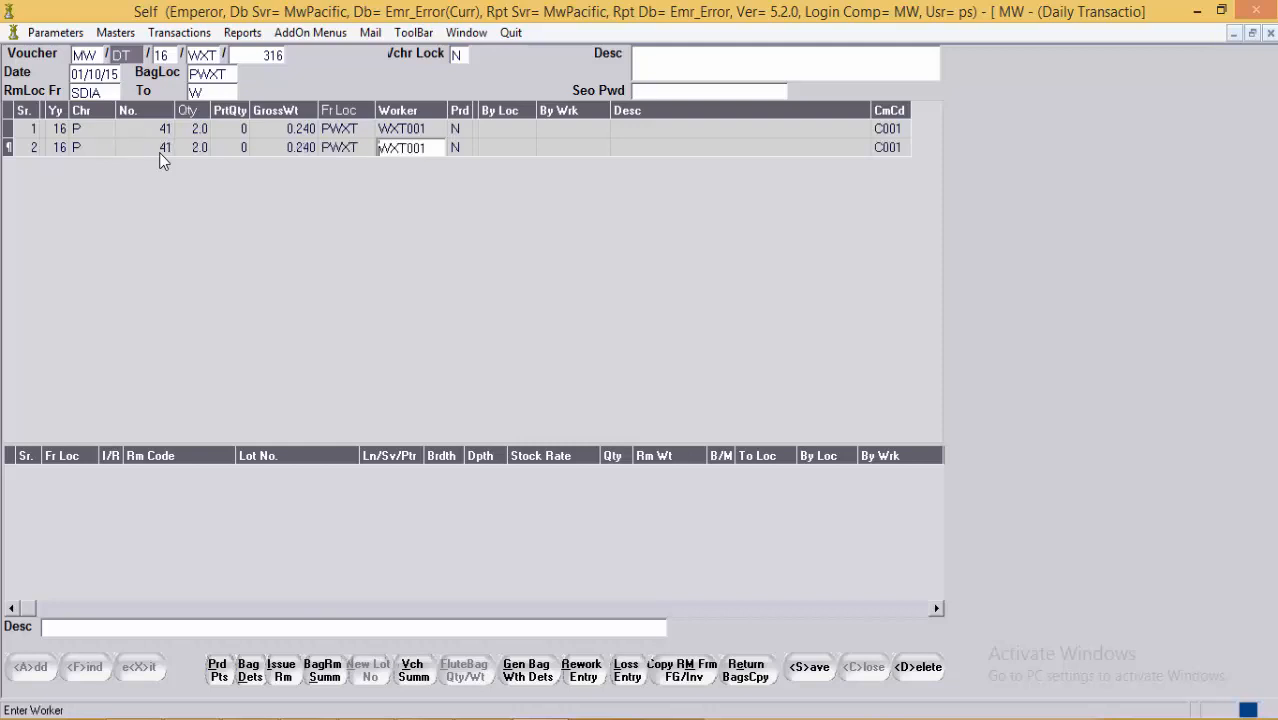
key(Delete)
text(ZSELF)
key(Return)
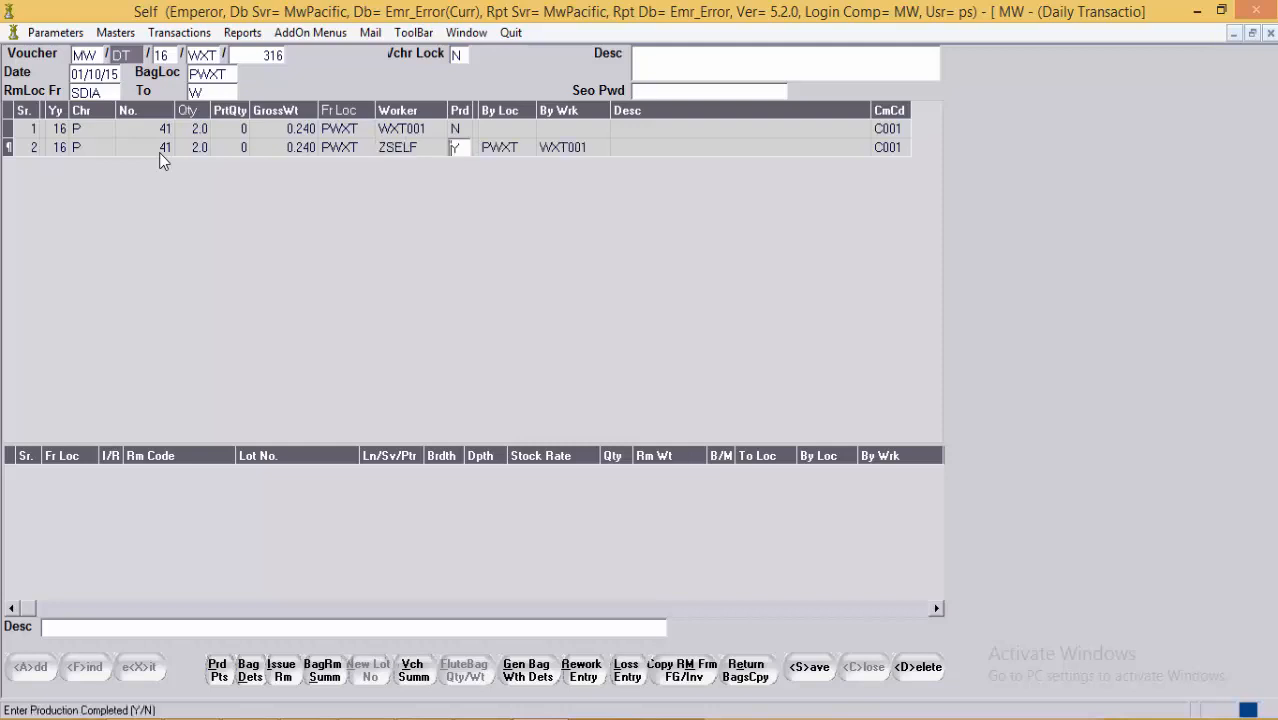
key(Return)
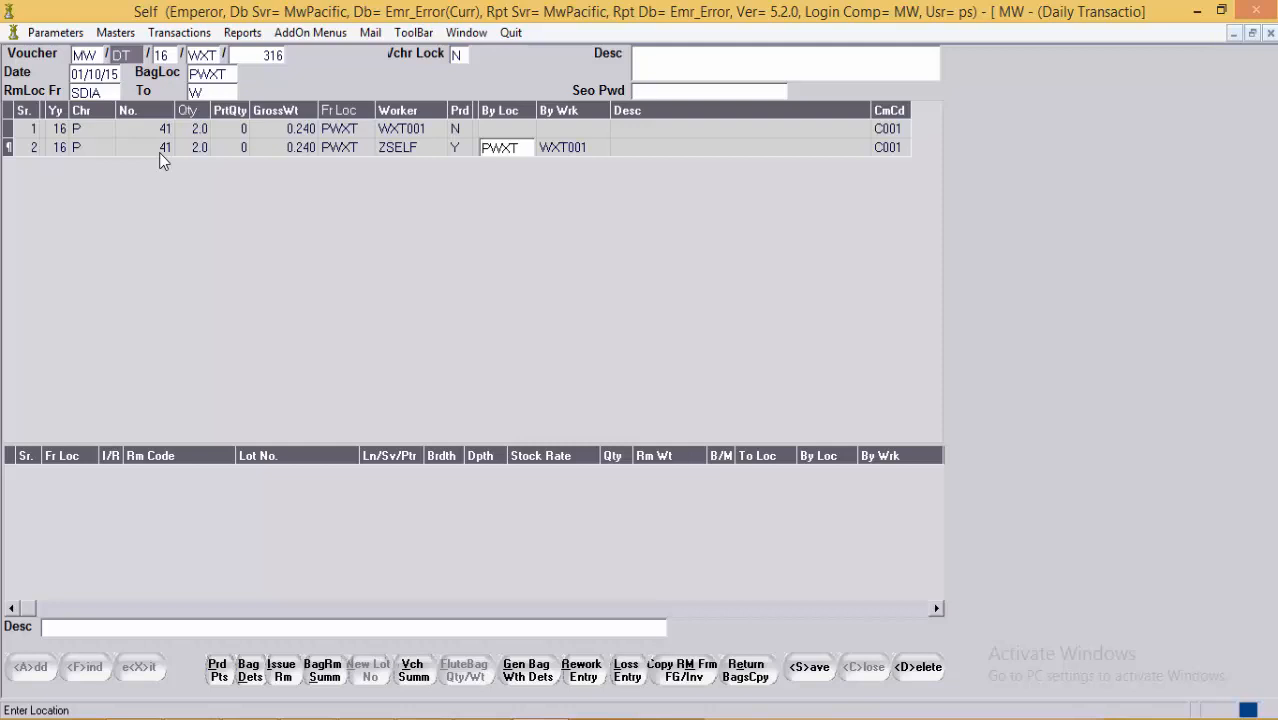
key(Return)
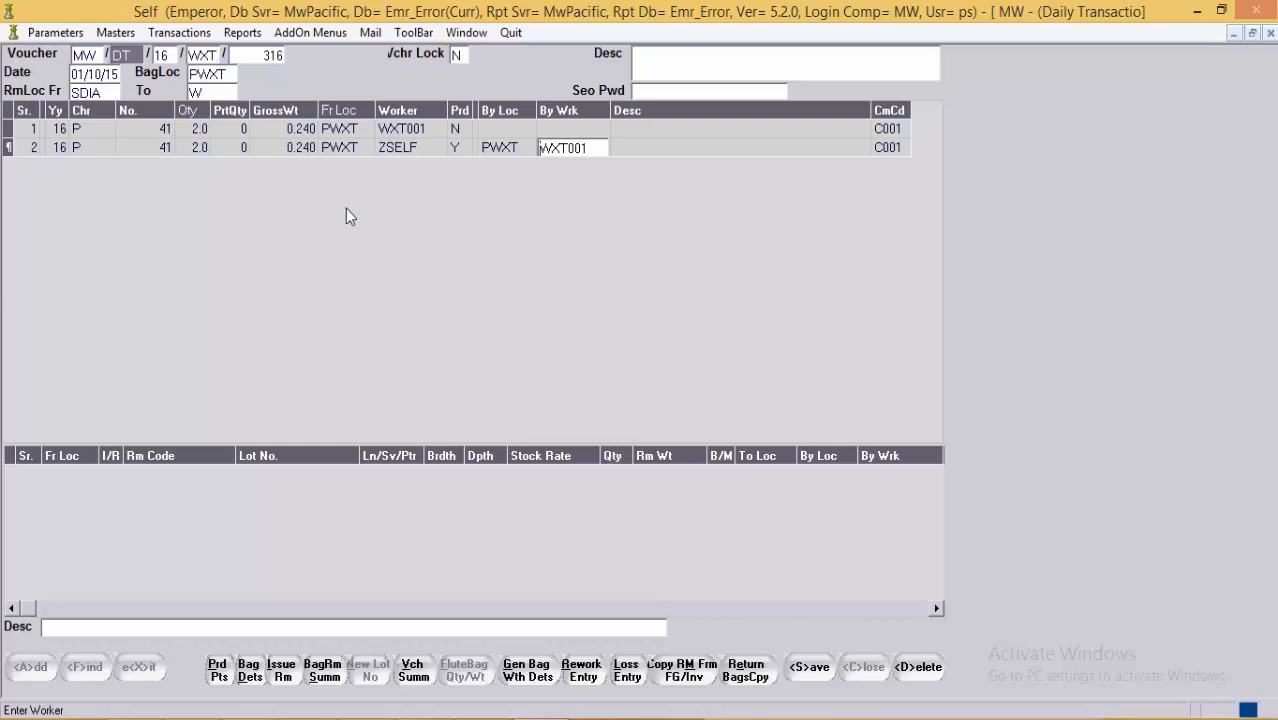
Step: Open bag 41's production points and review both rows' raw material, sub category and setting type WDGRDPR
click(220, 673)
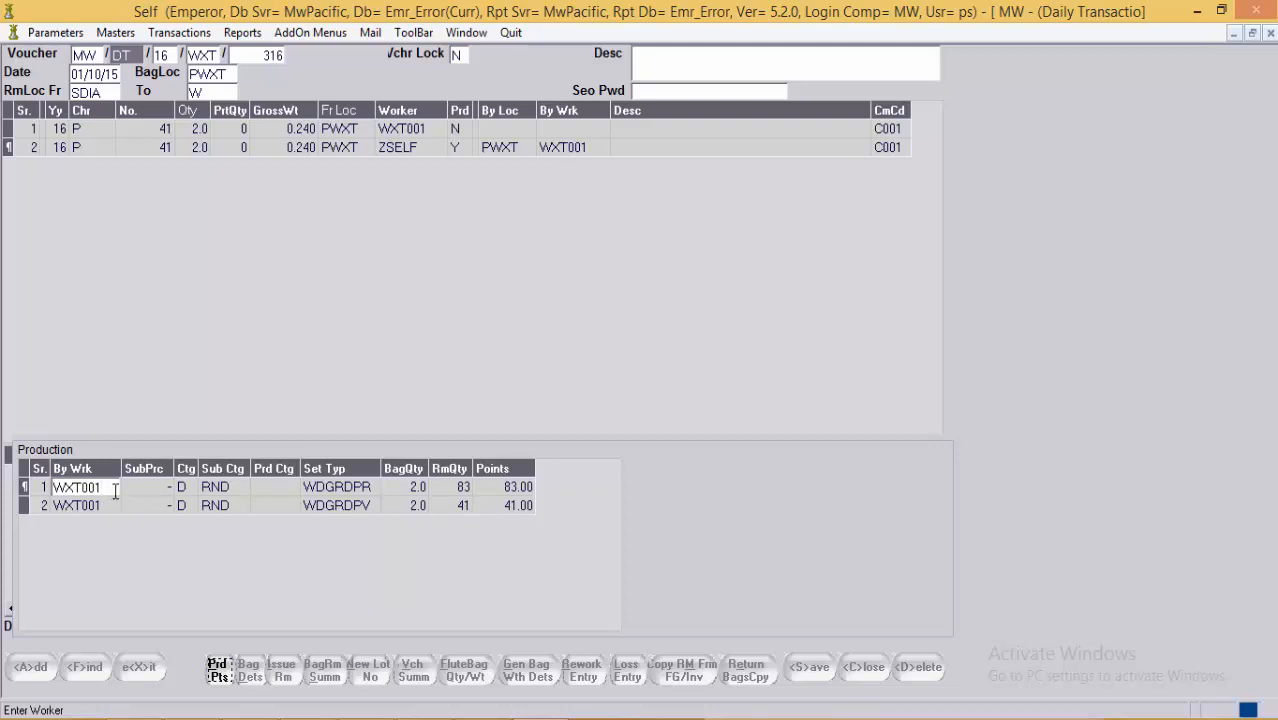
click(154, 488)
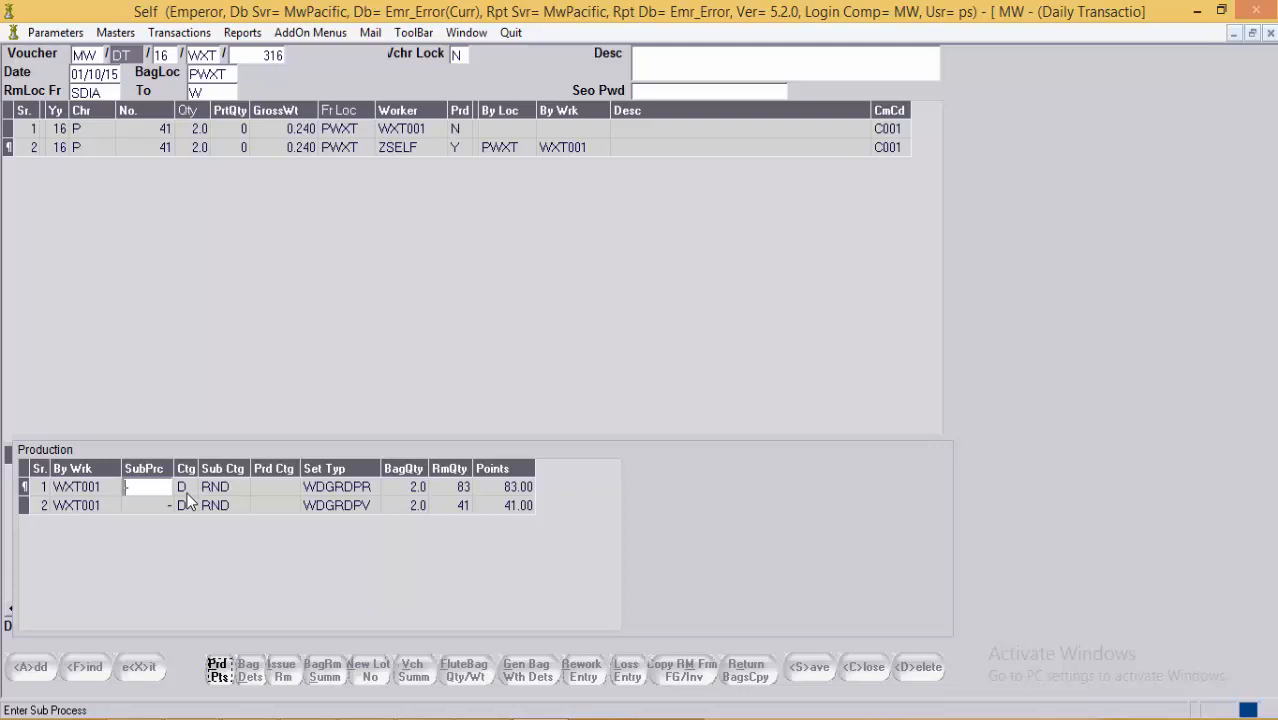
key(Return)
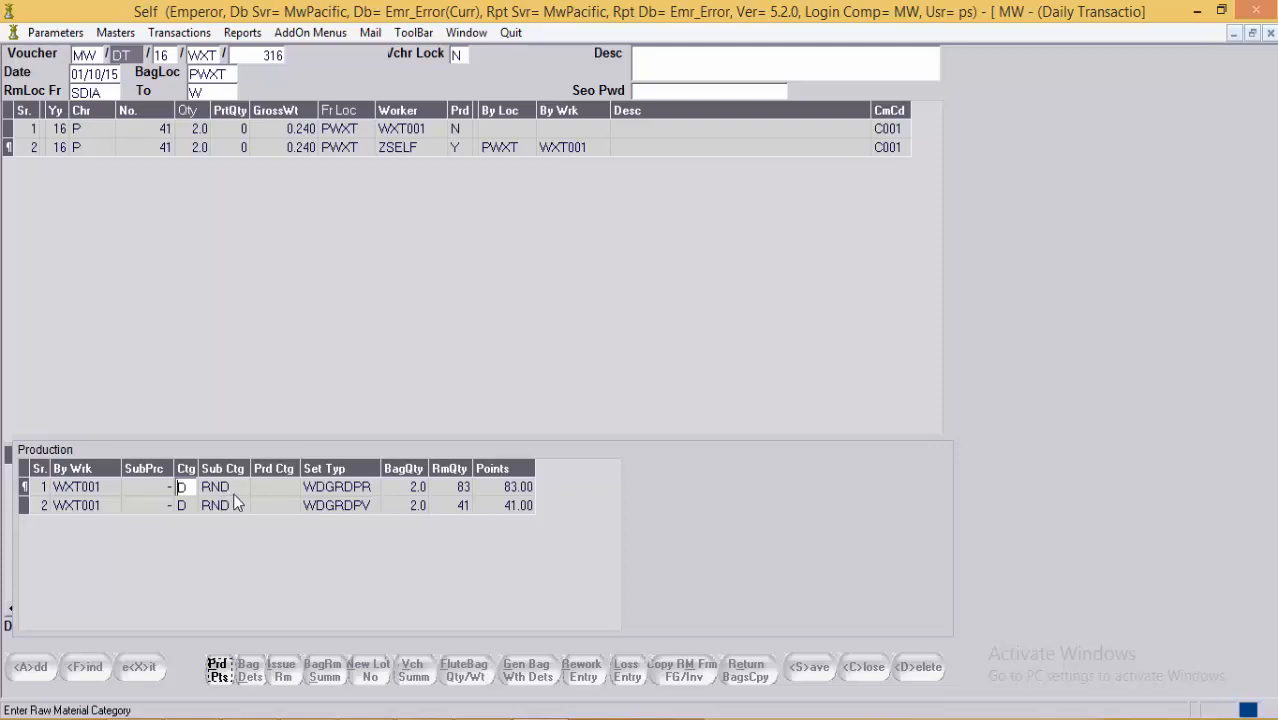
click(462, 491)
click(462, 508)
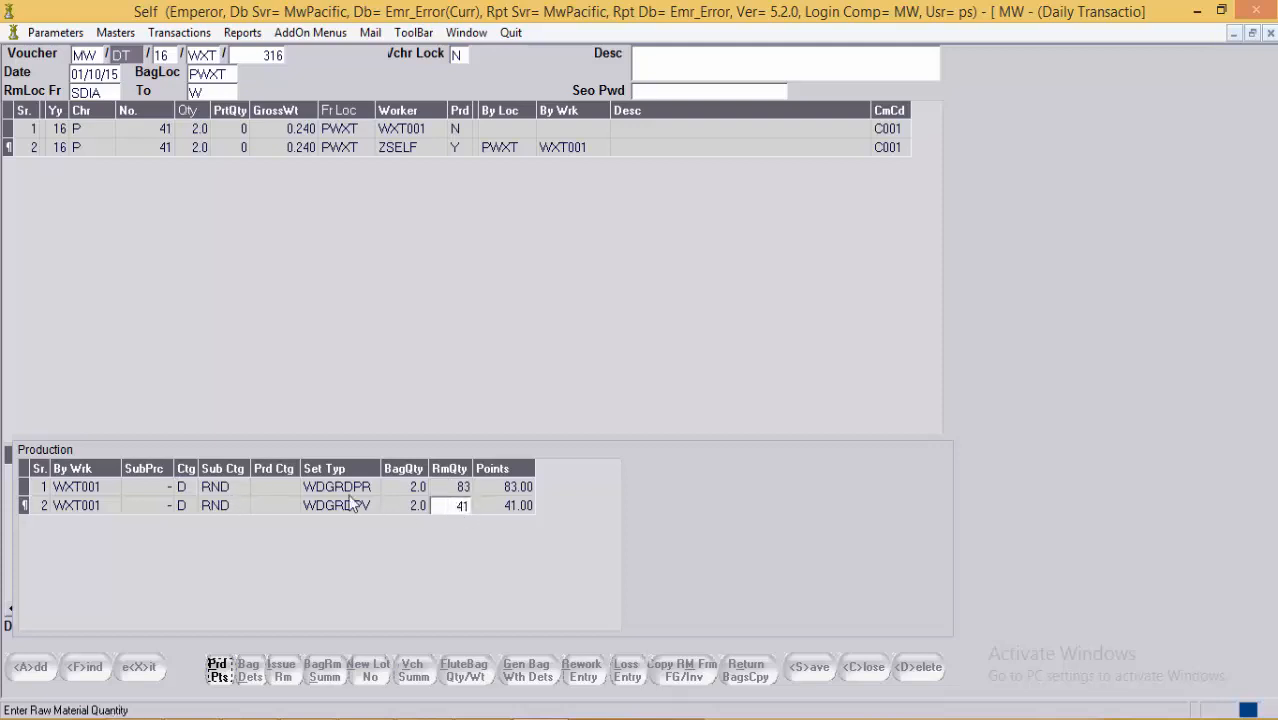
click(228, 503)
click(233, 486)
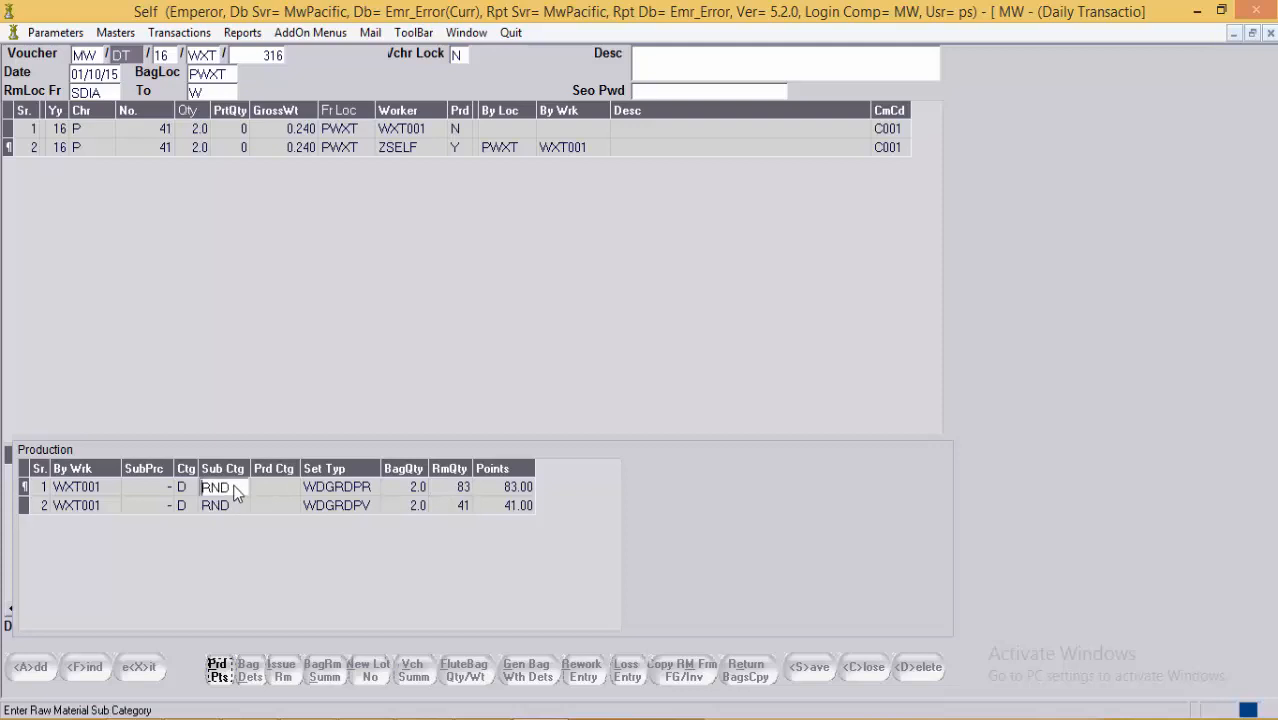
click(189, 493)
click(232, 488)
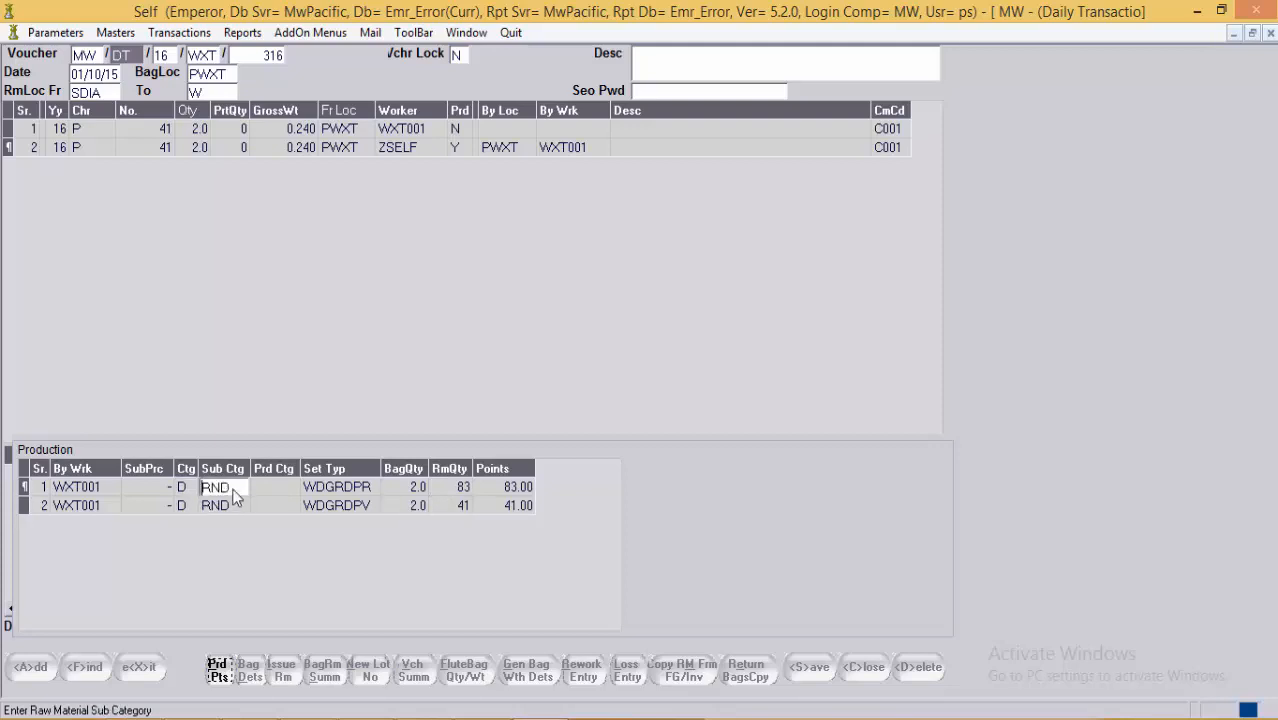
click(354, 493)
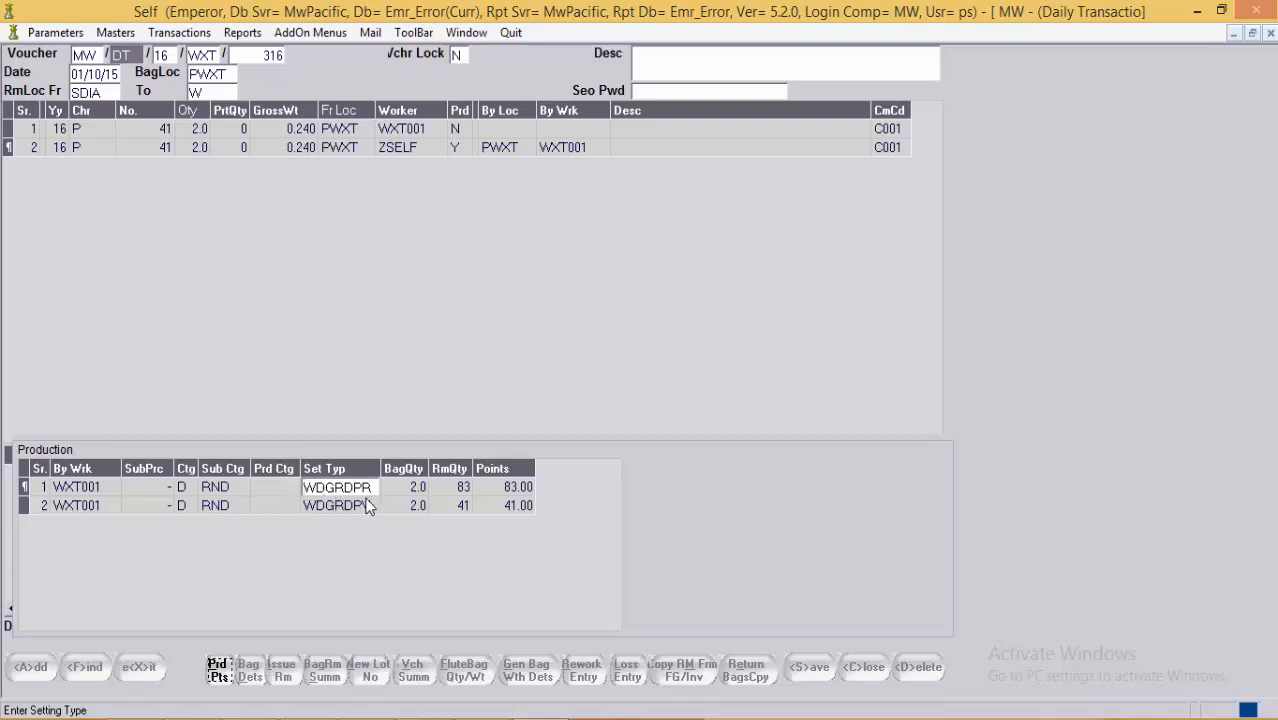
Step: Confirm bag quantity 2.0 and production points 83.00 and 41.00 for WXT001, then close the panel
click(412, 487)
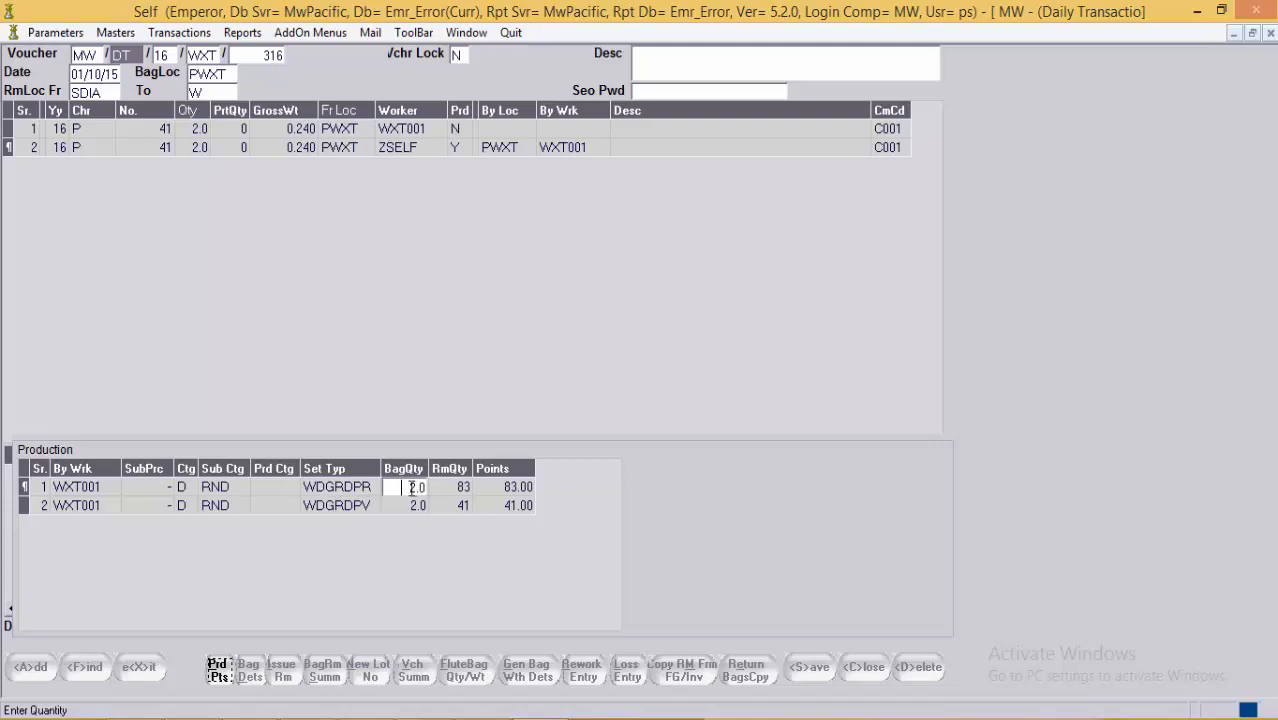
key(Return)
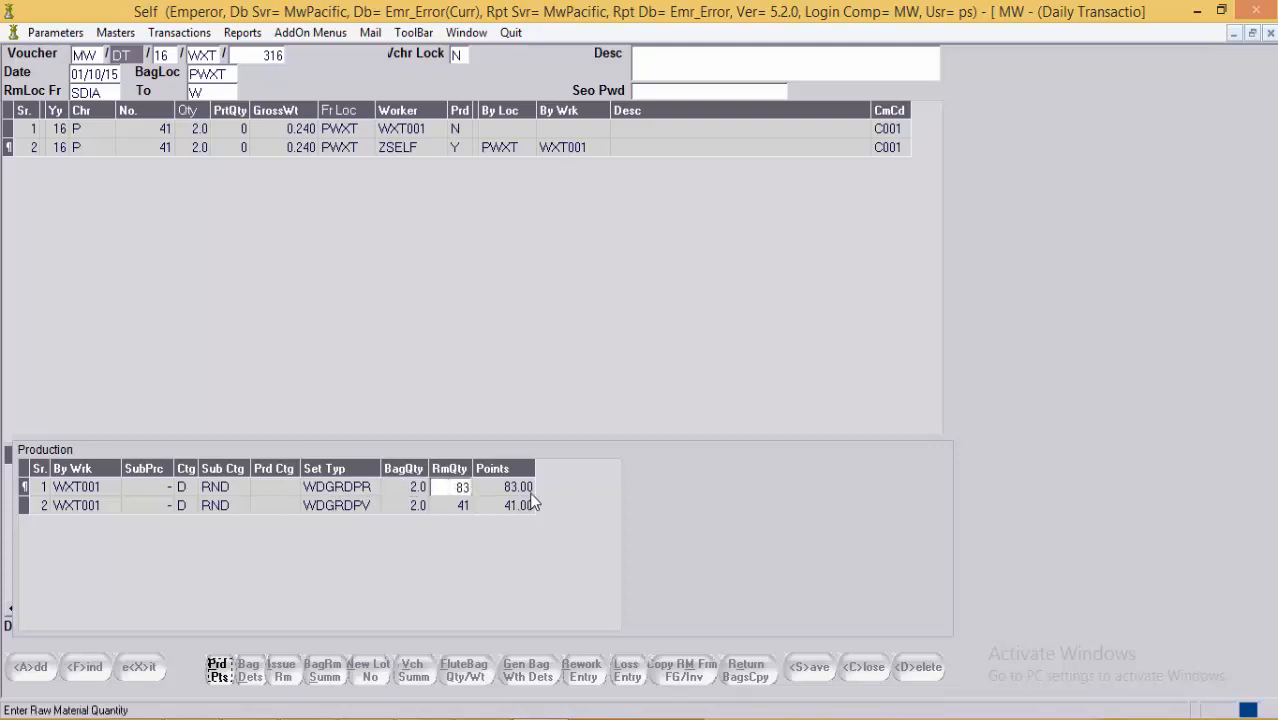
key(Return)
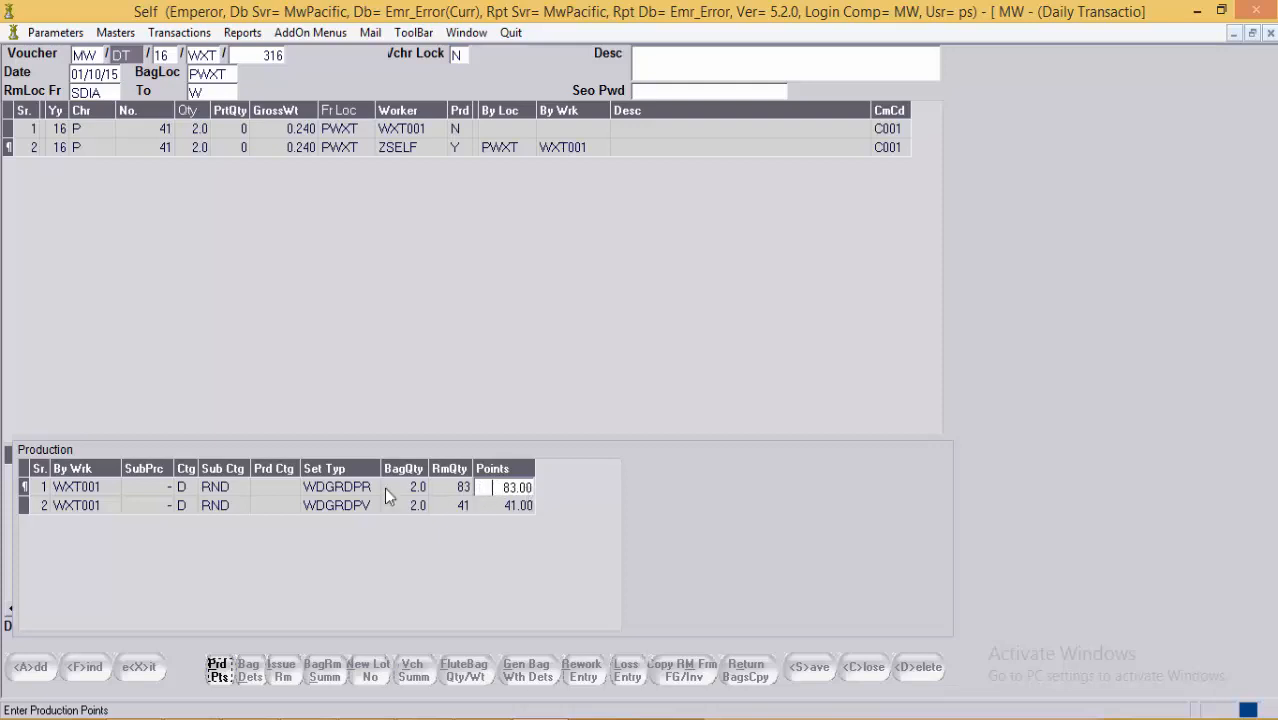
click(360, 506)
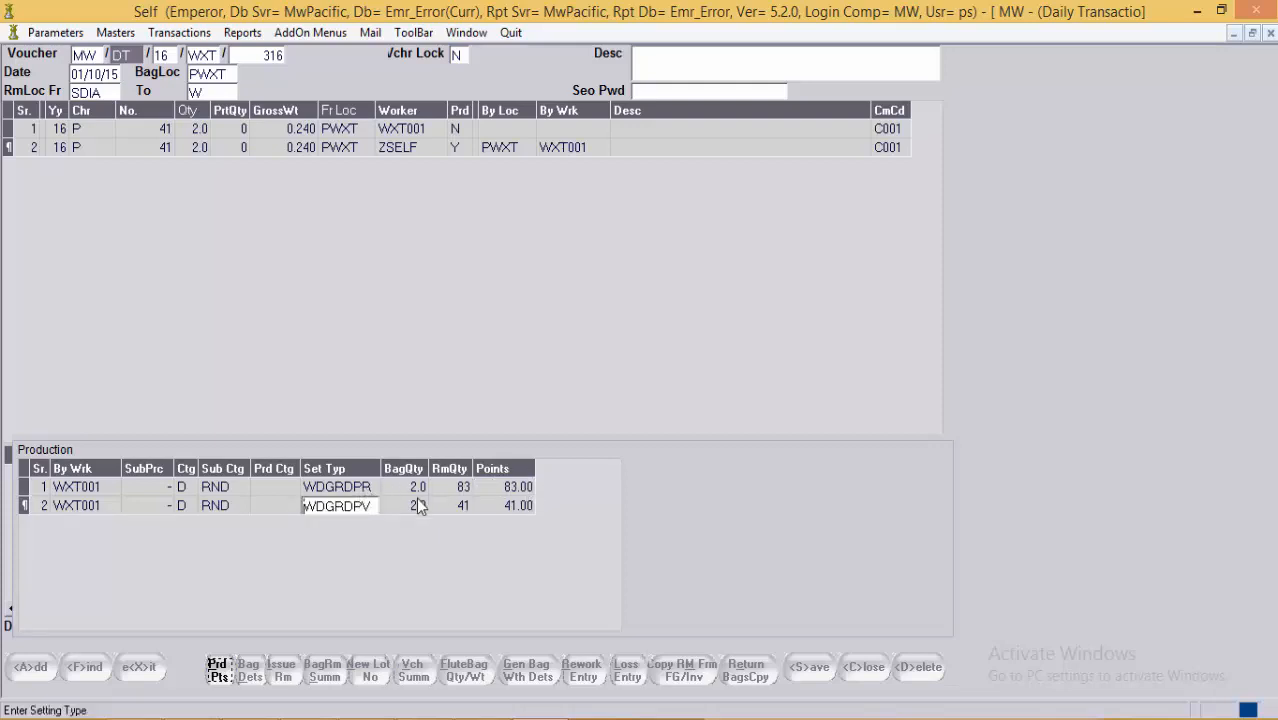
click(525, 489)
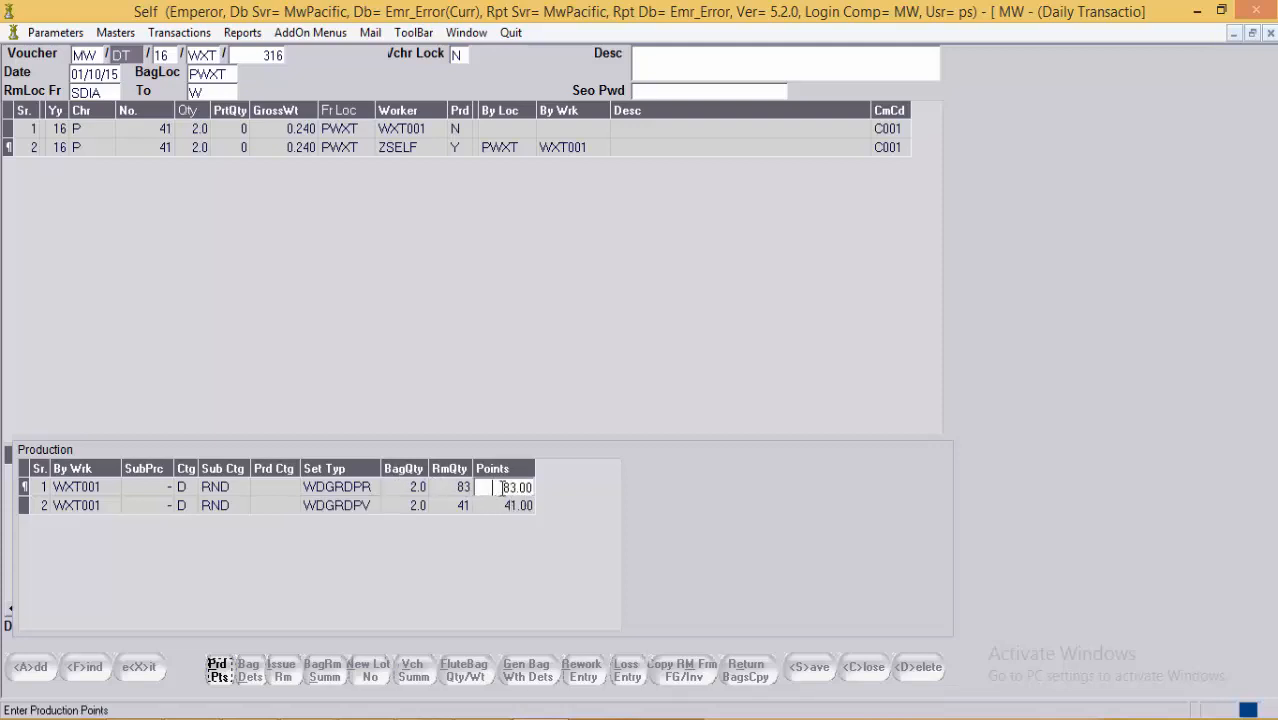
click(409, 509)
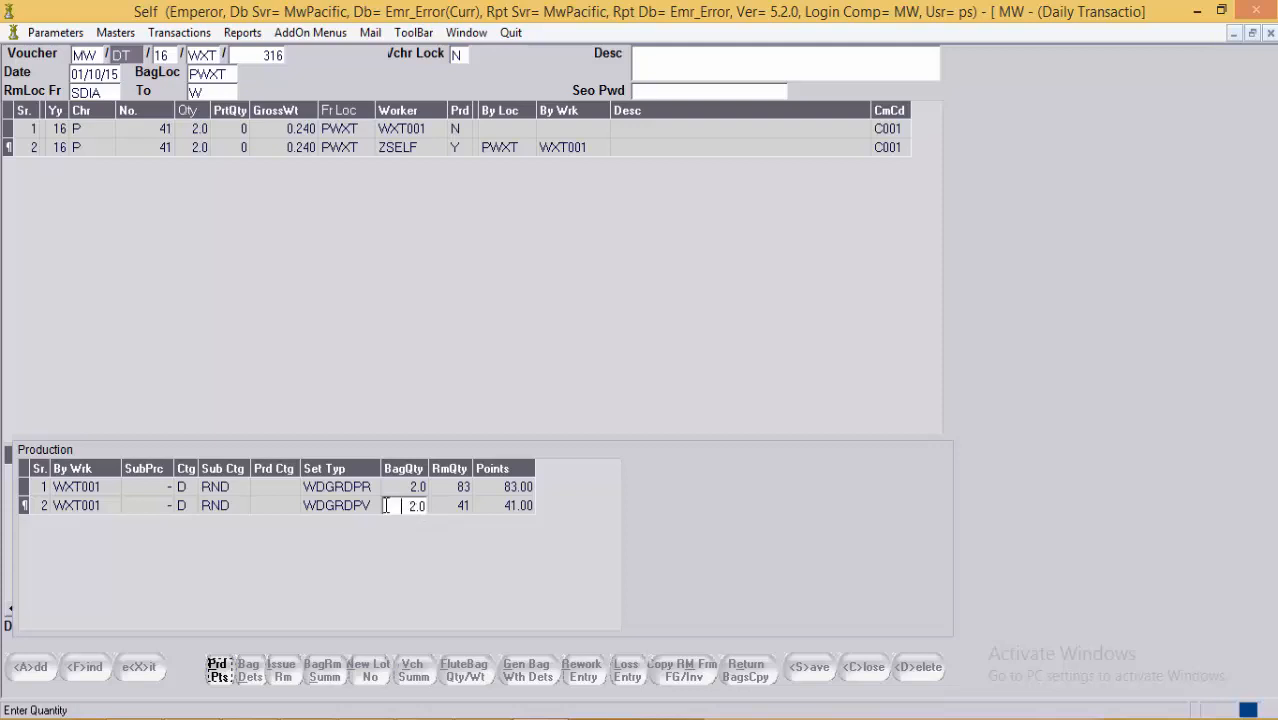
click(369, 492)
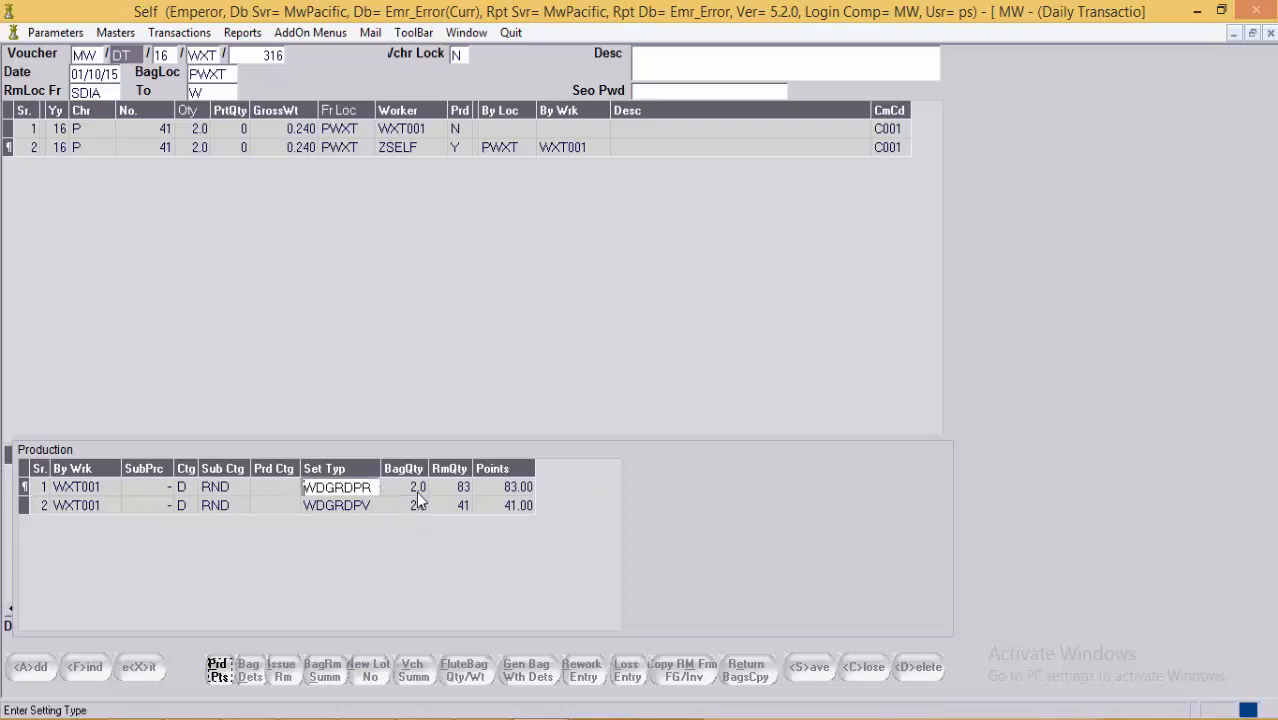
click(529, 488)
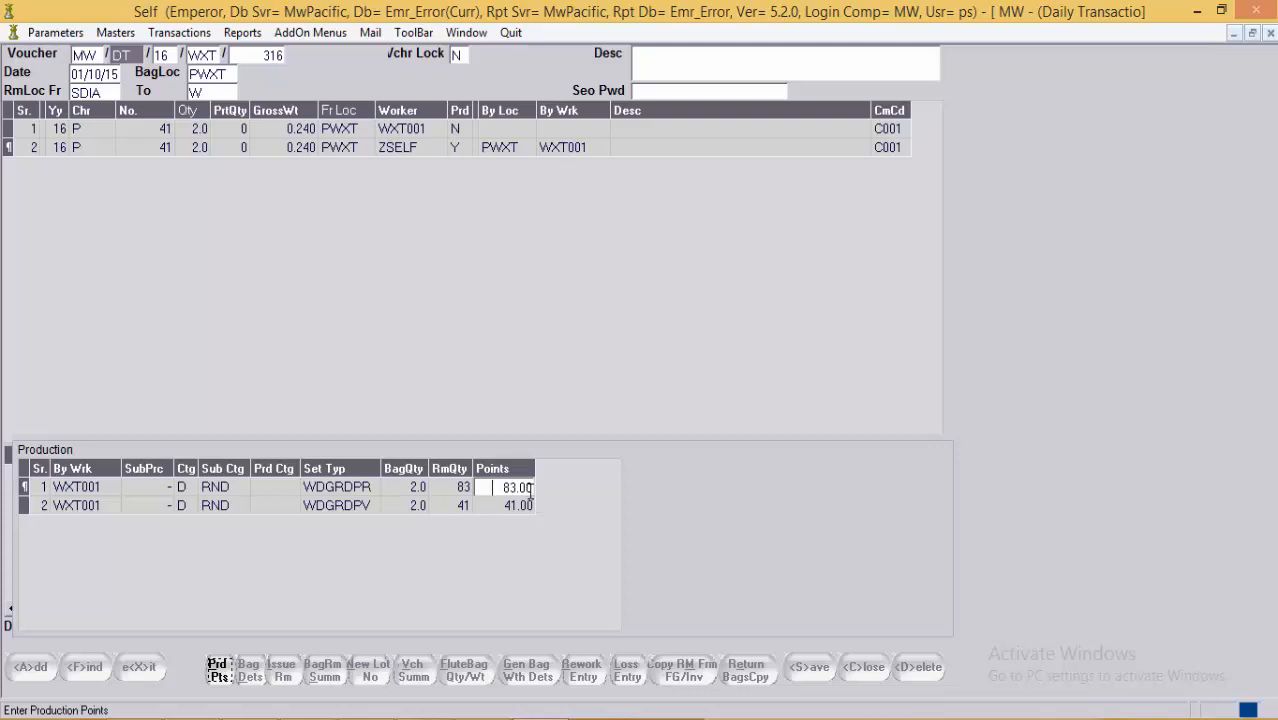
click(466, 490)
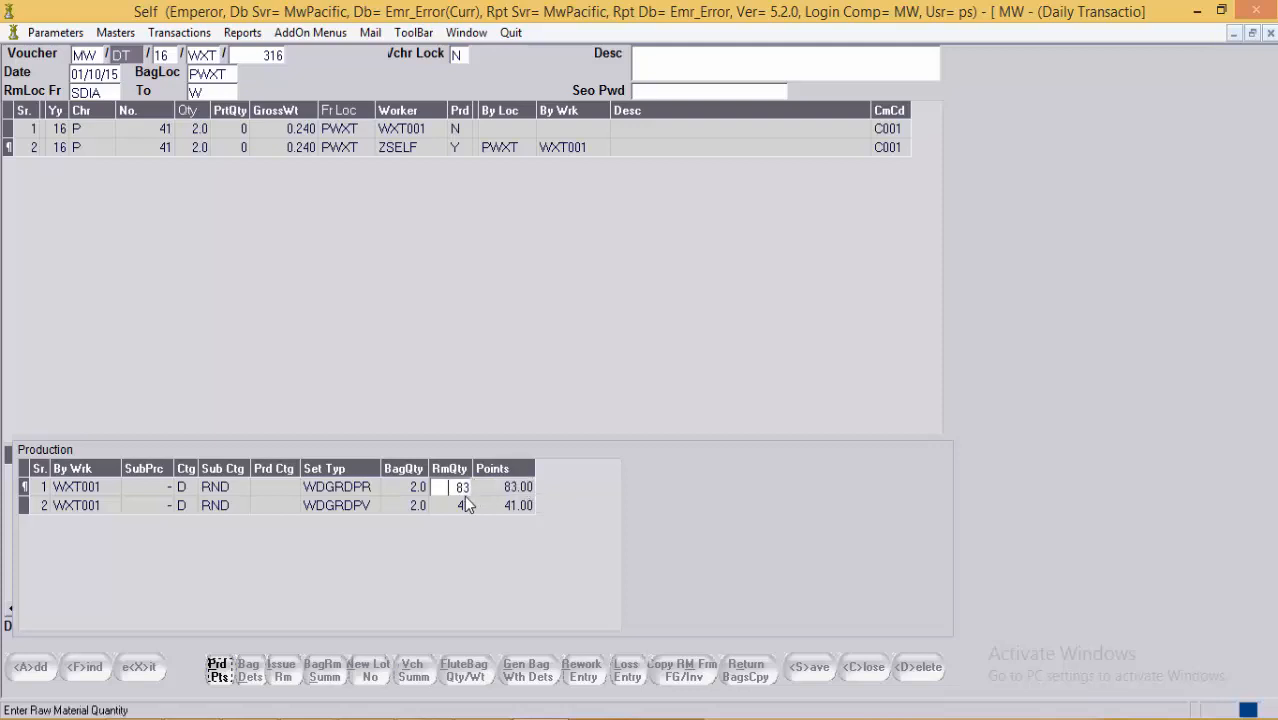
click(339, 505)
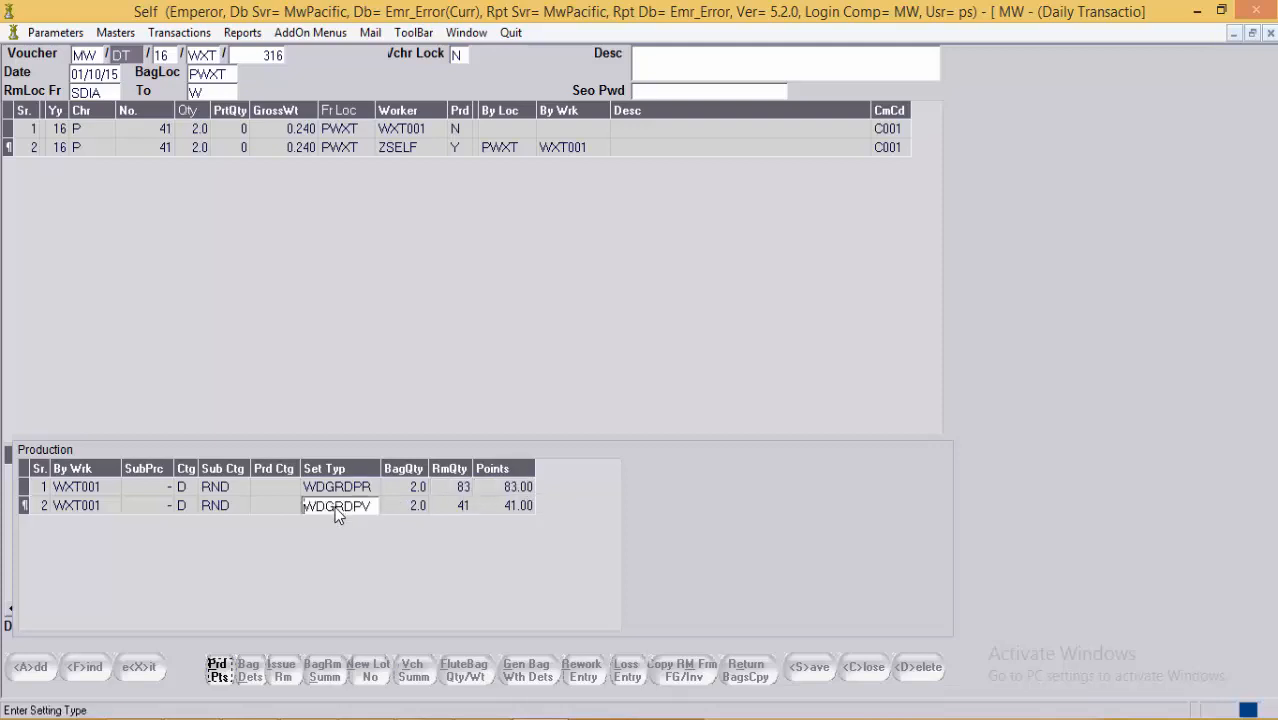
click(420, 507)
click(478, 507)
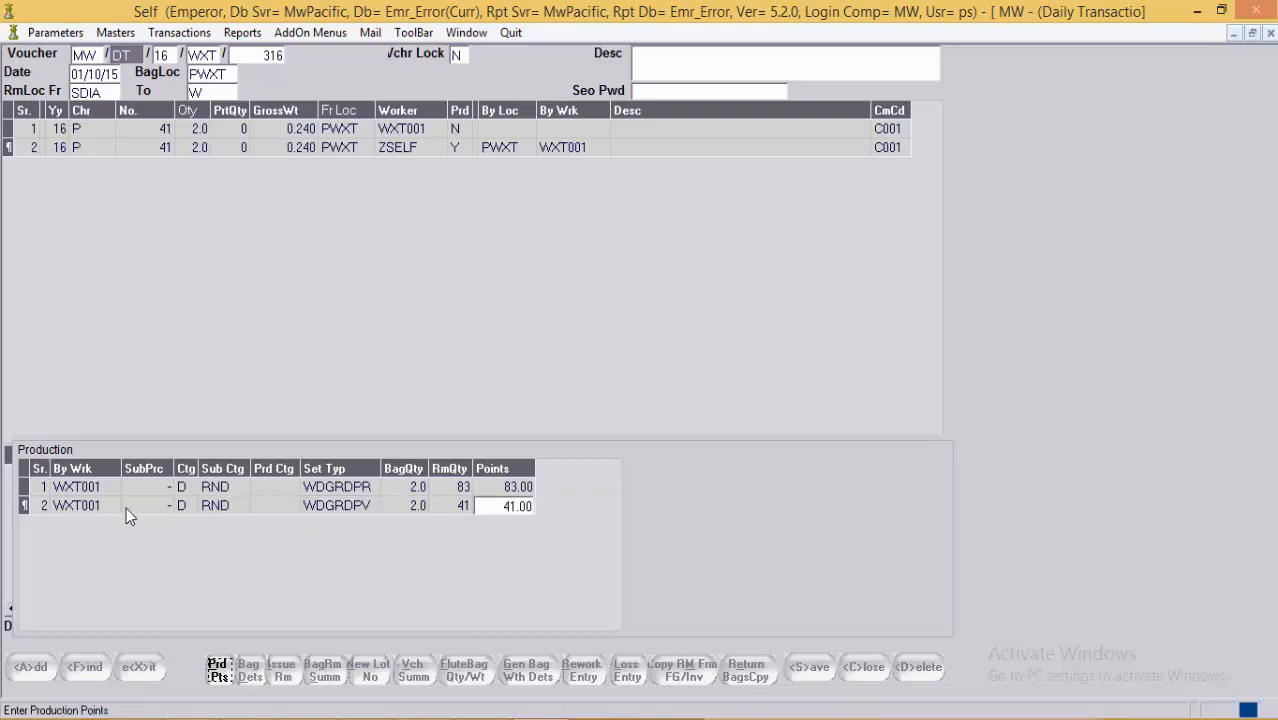
click(100, 512)
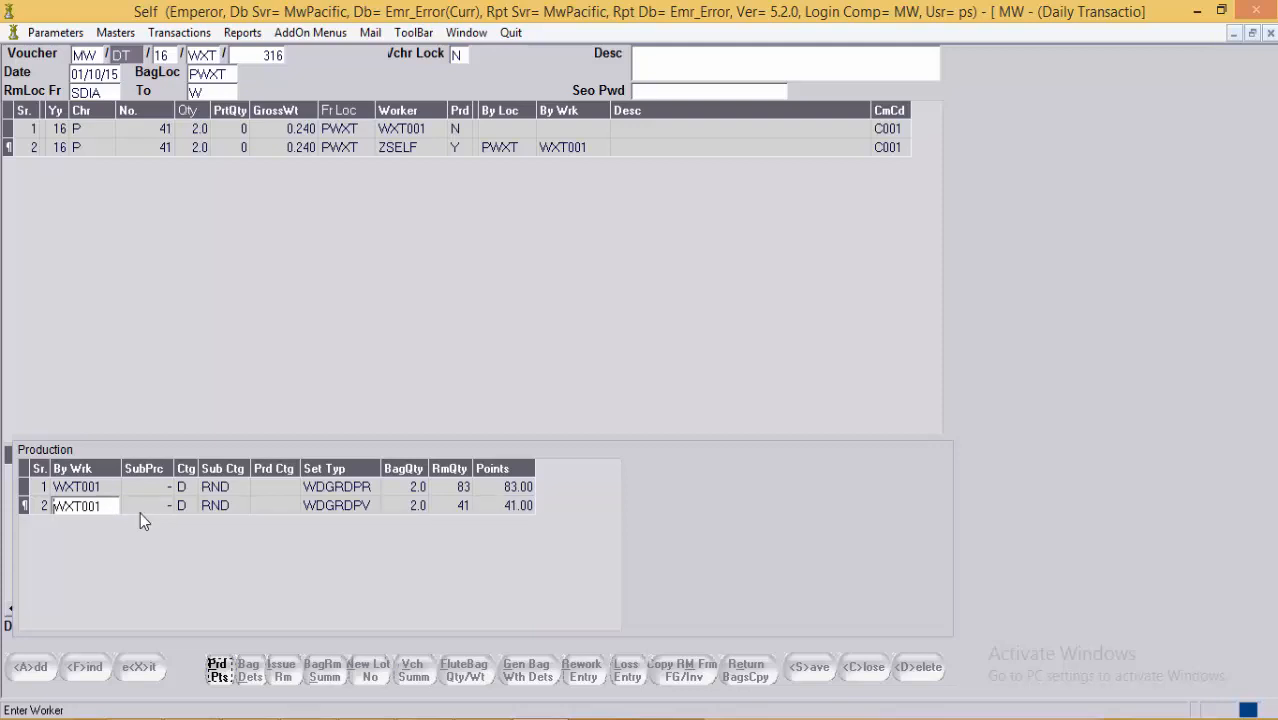
click(233, 678)
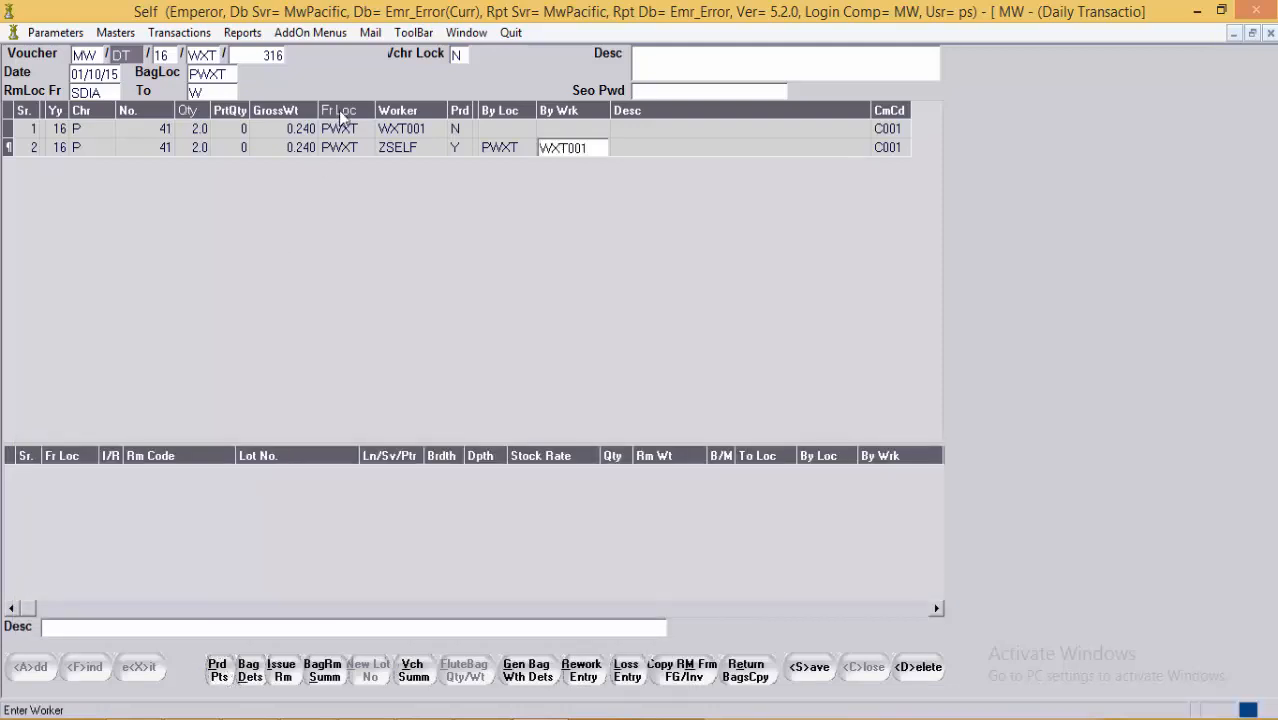
Step: Save WXT voucher 316 with bag 41's two production rows, then bring up the Window menu
click(391, 150)
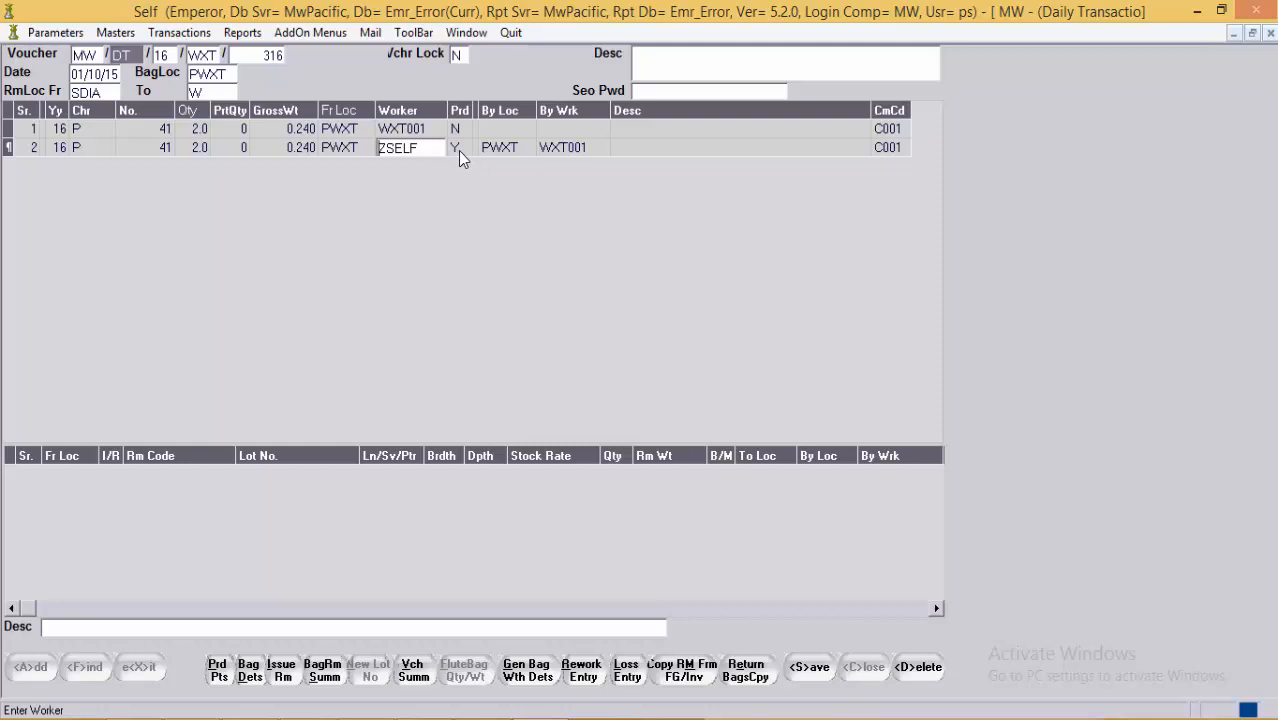
click(805, 666)
click(466, 32)
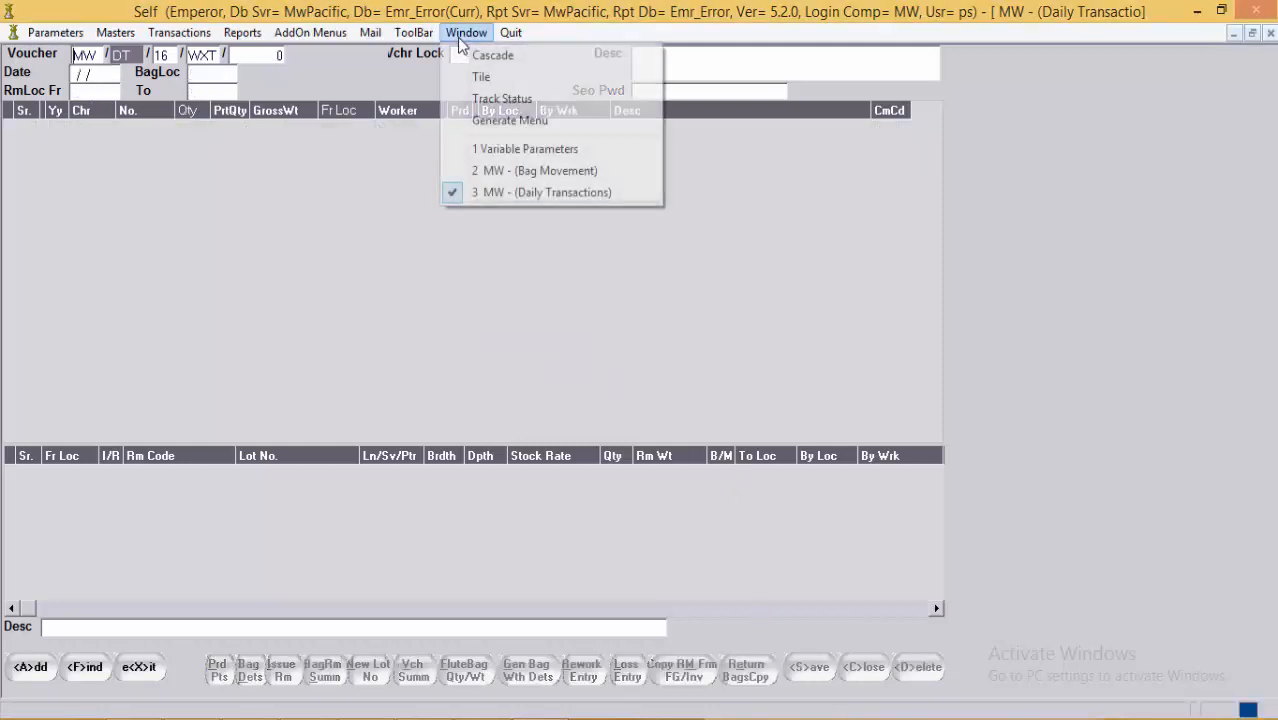
Step: Switch to Bag Movement and choose the WAXSETTING (WXT) voucher type
click(515, 172)
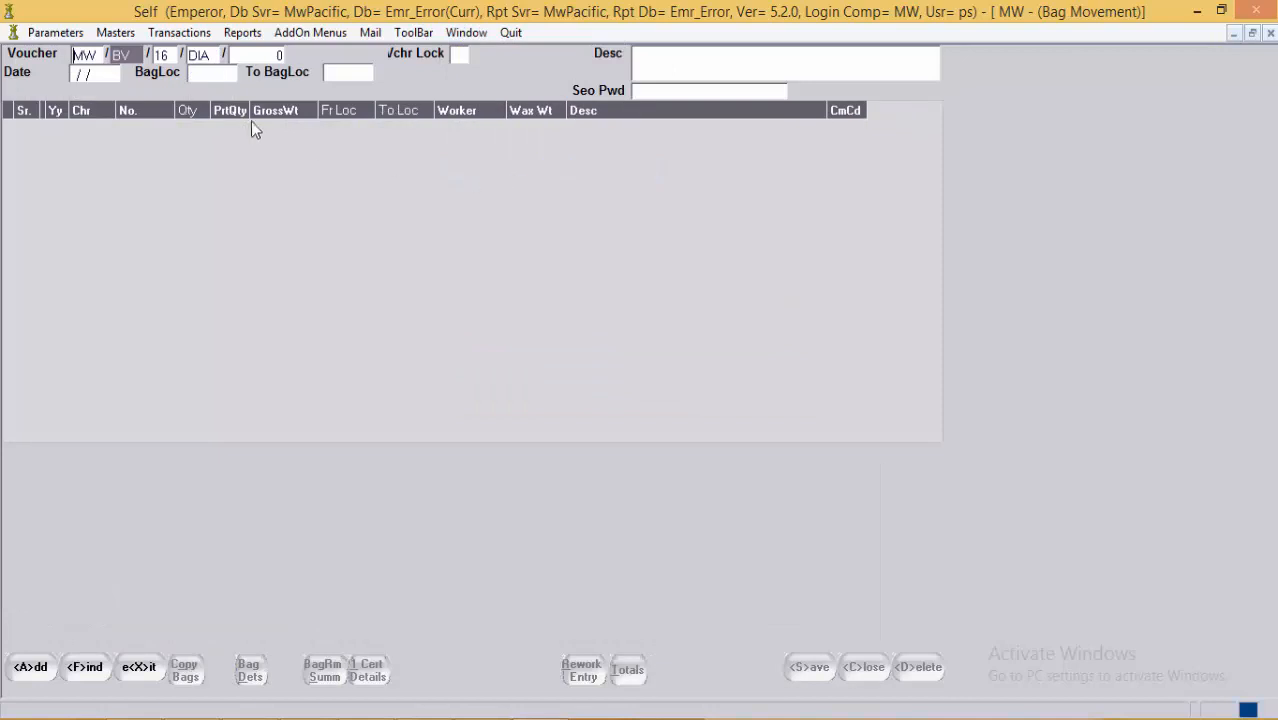
click(207, 57)
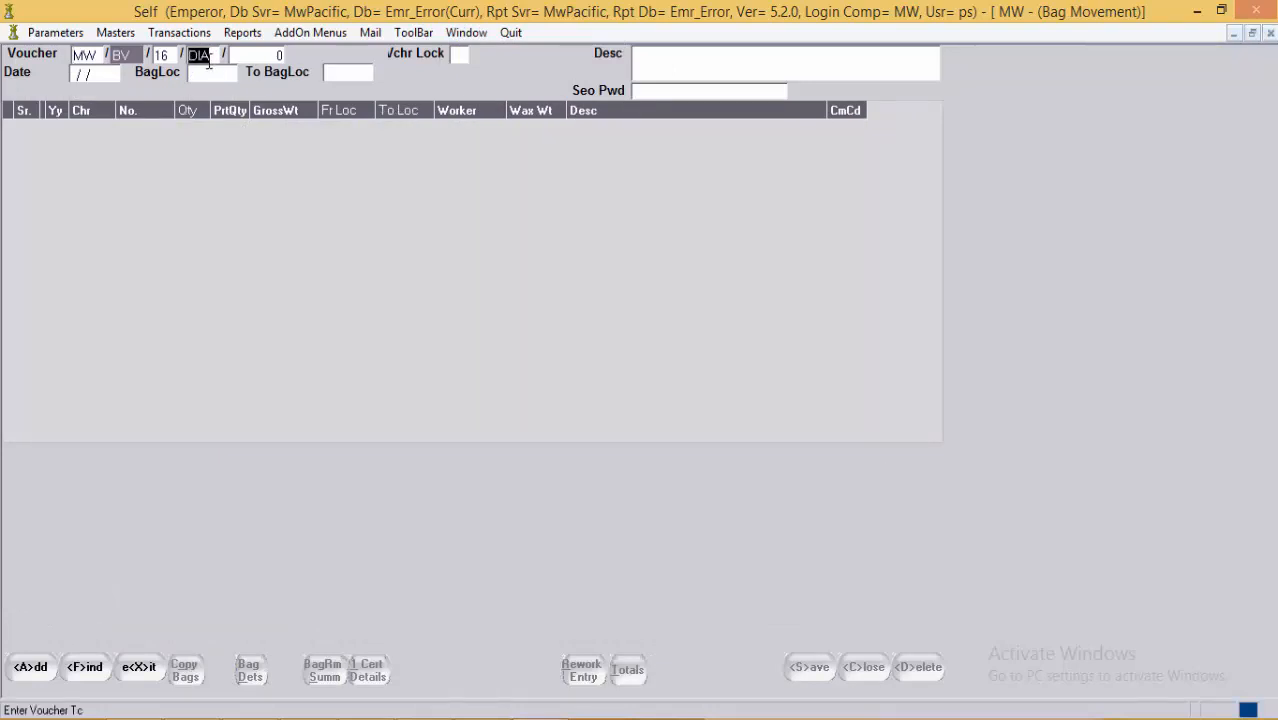
double_click(209, 60)
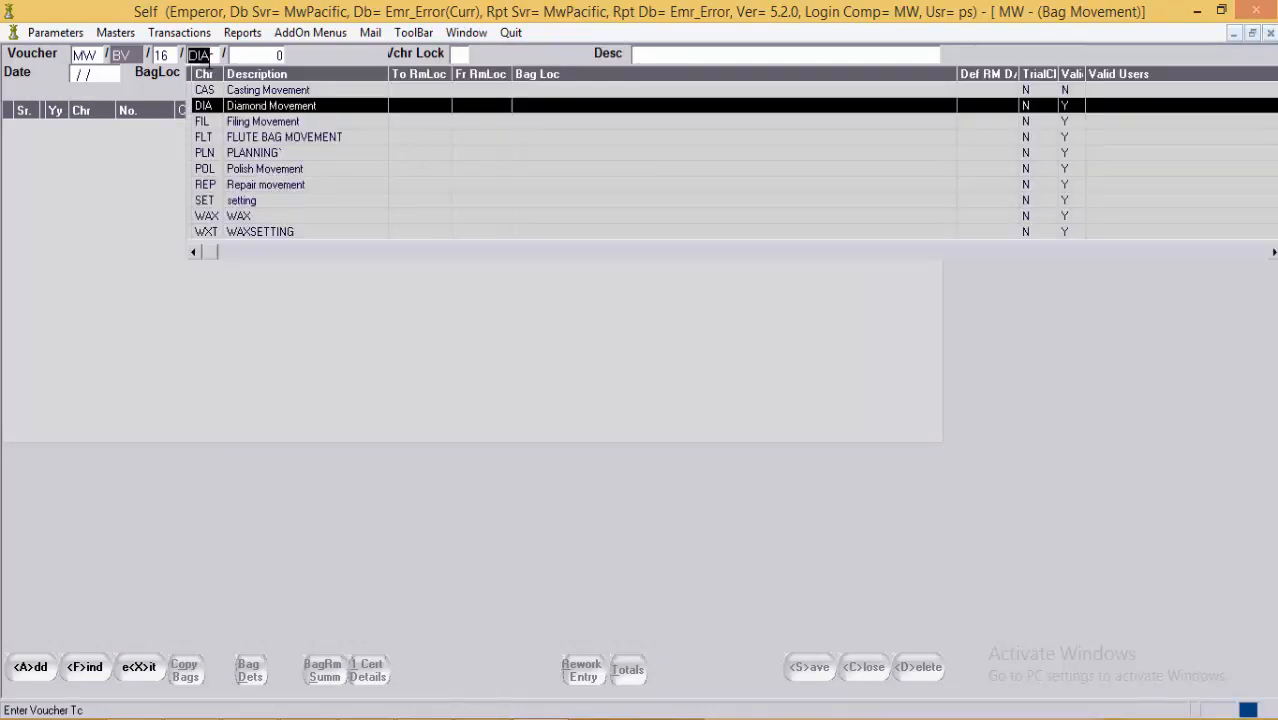
key(Down)
key(Down)
key(Down)
key(Down)
key(Down)
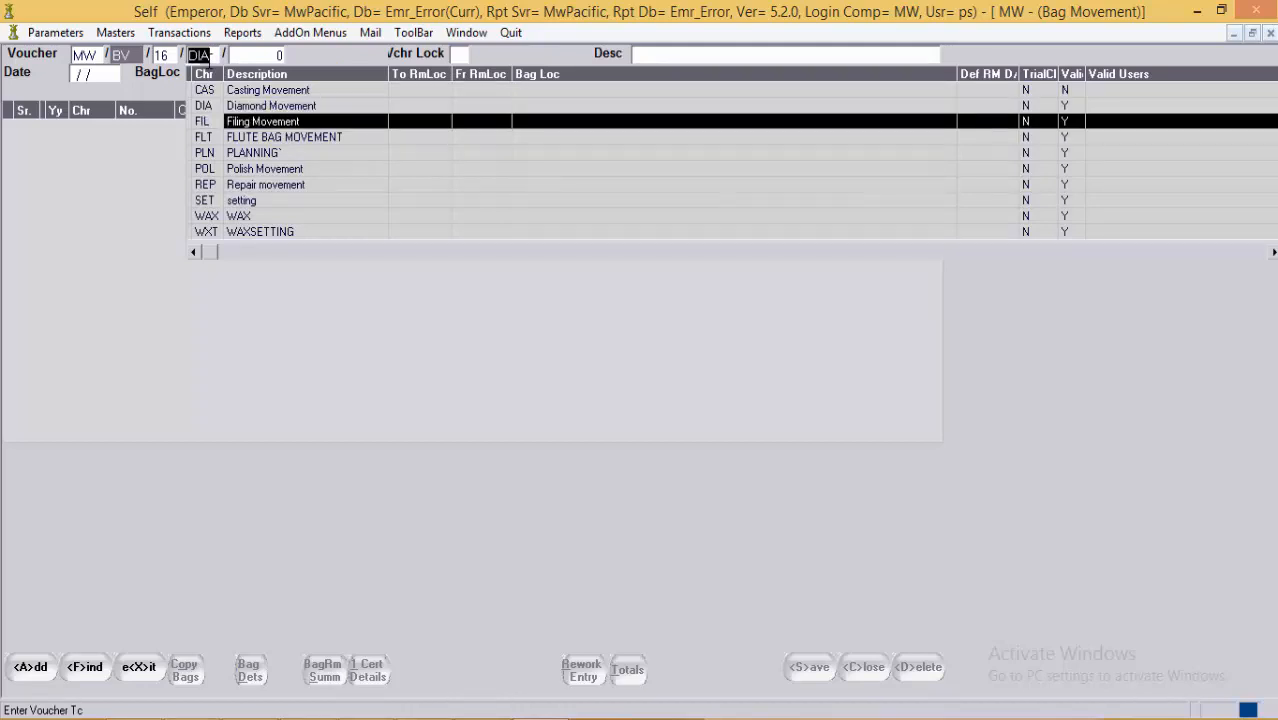
key(Down)
key(Down)
key(Down)
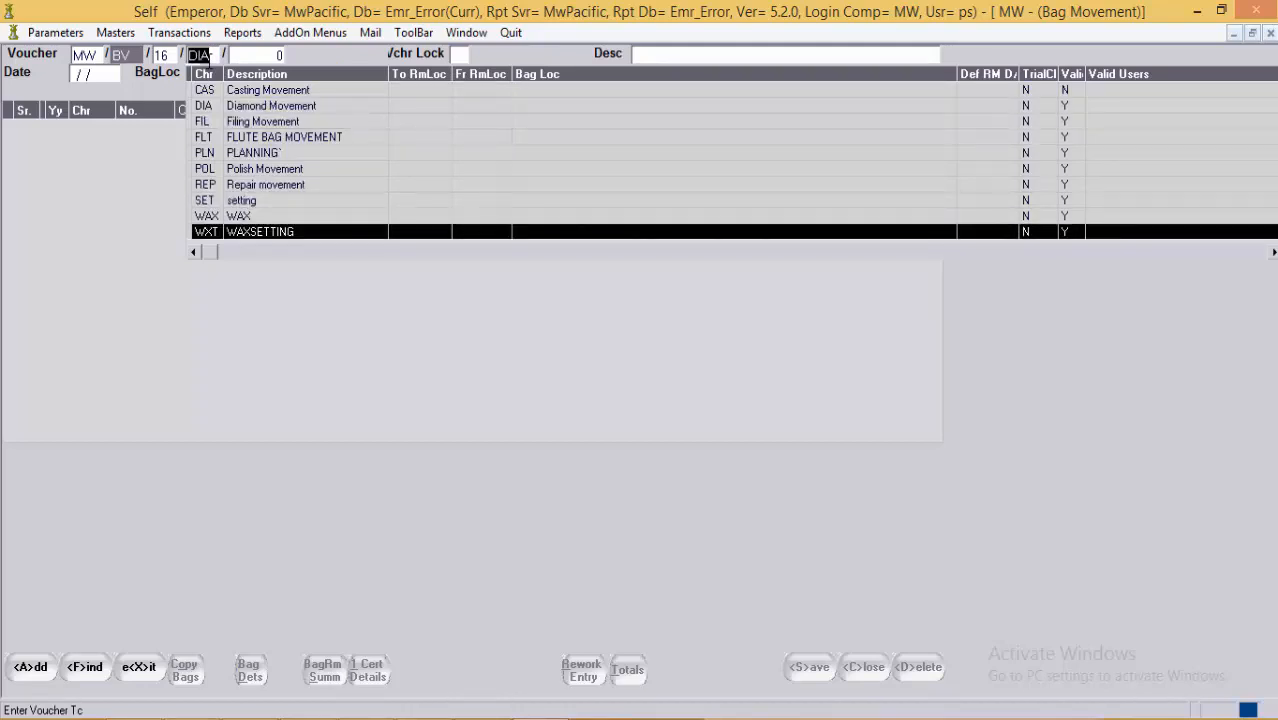
key(Return)
key(Return)
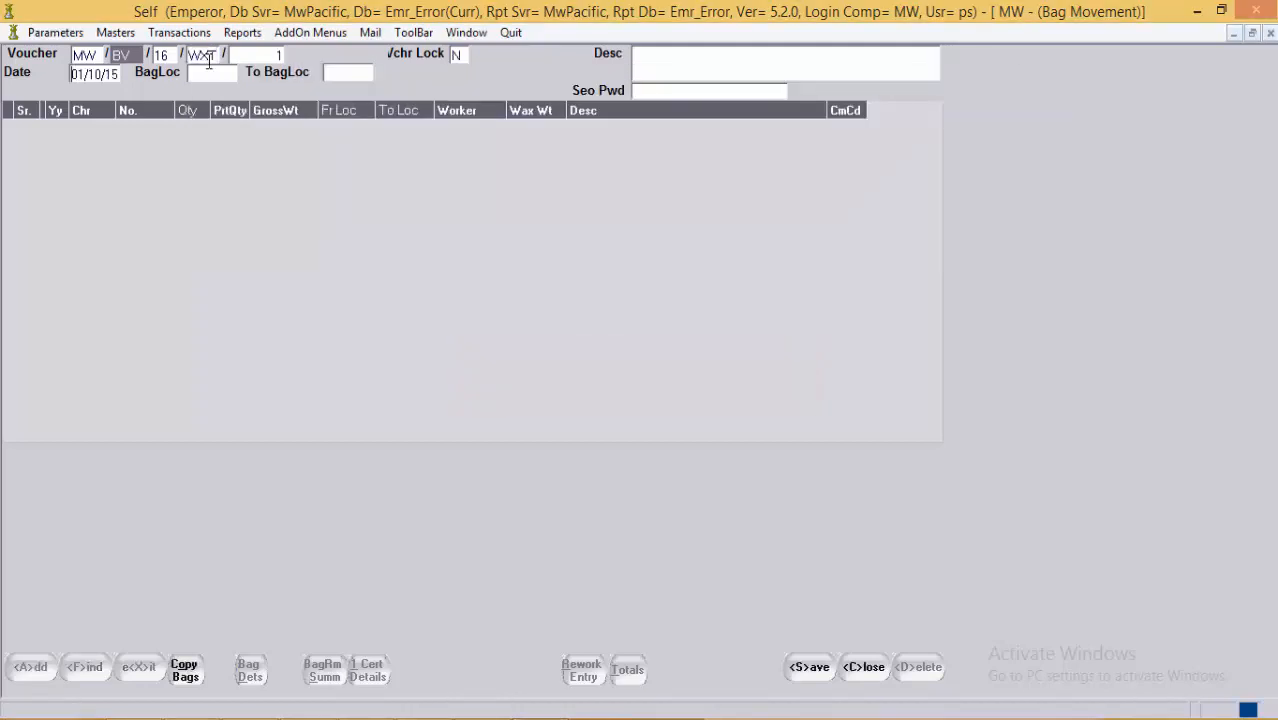
Step: Set bag location PWXT, add bag P41 headed to PCAS, and open the Copy Bags options
click(211, 76)
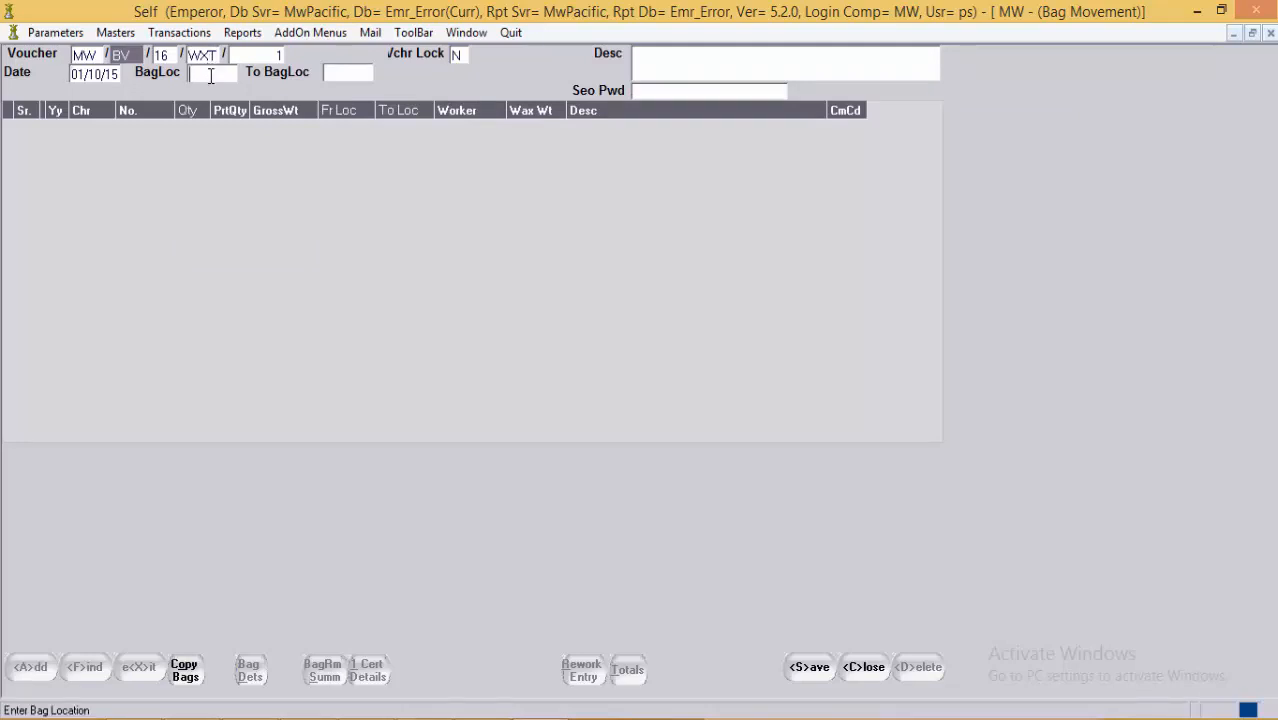
text(PWXT)
key(Return)
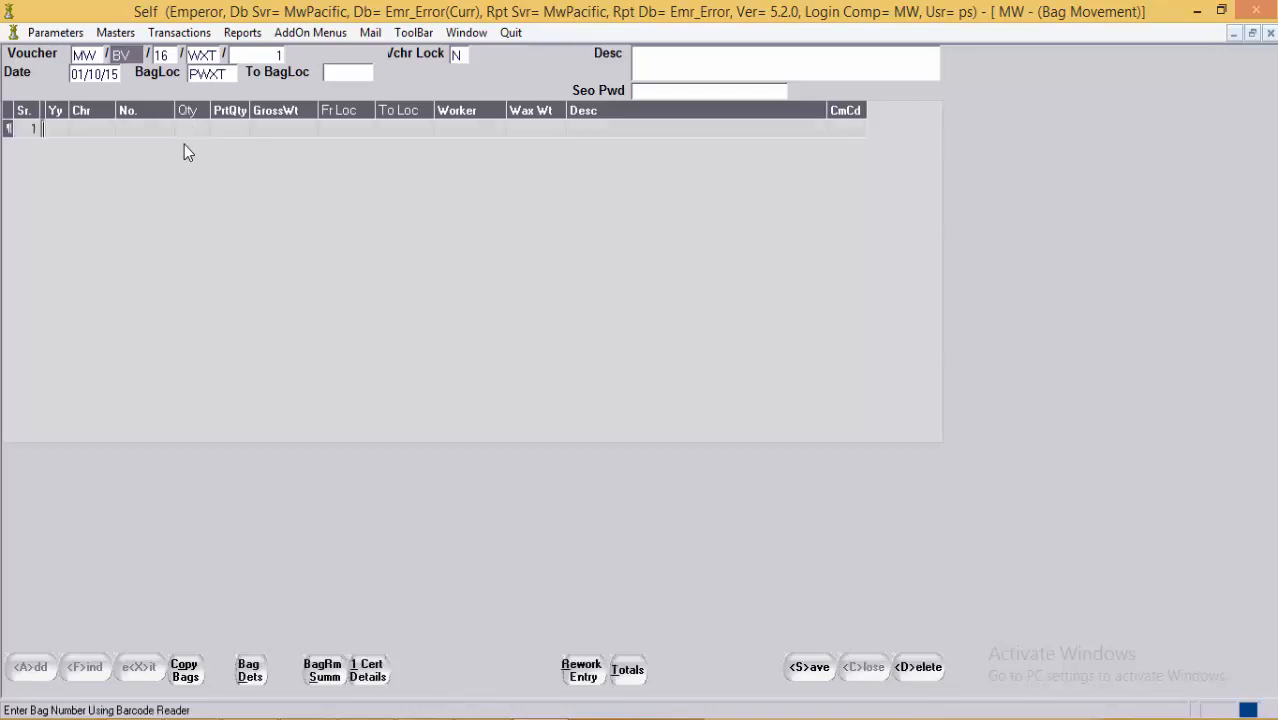
key(Return)
text(P)
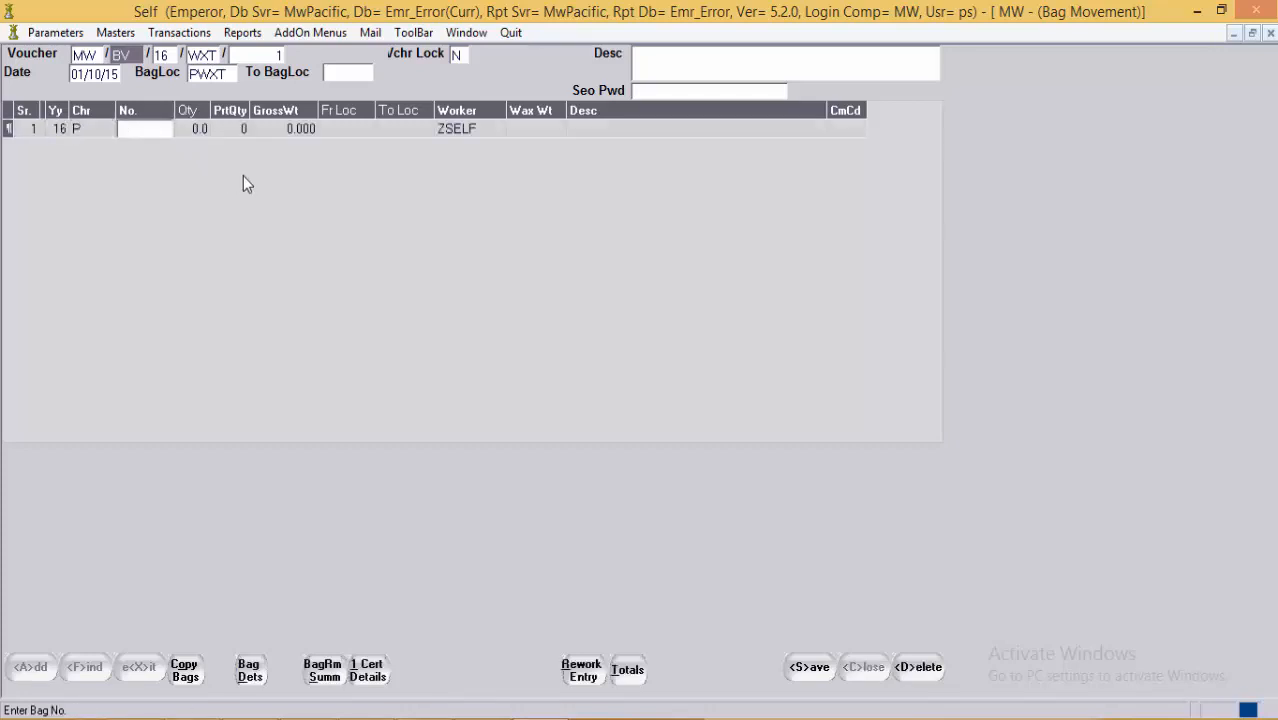
text(41)
key(Return)
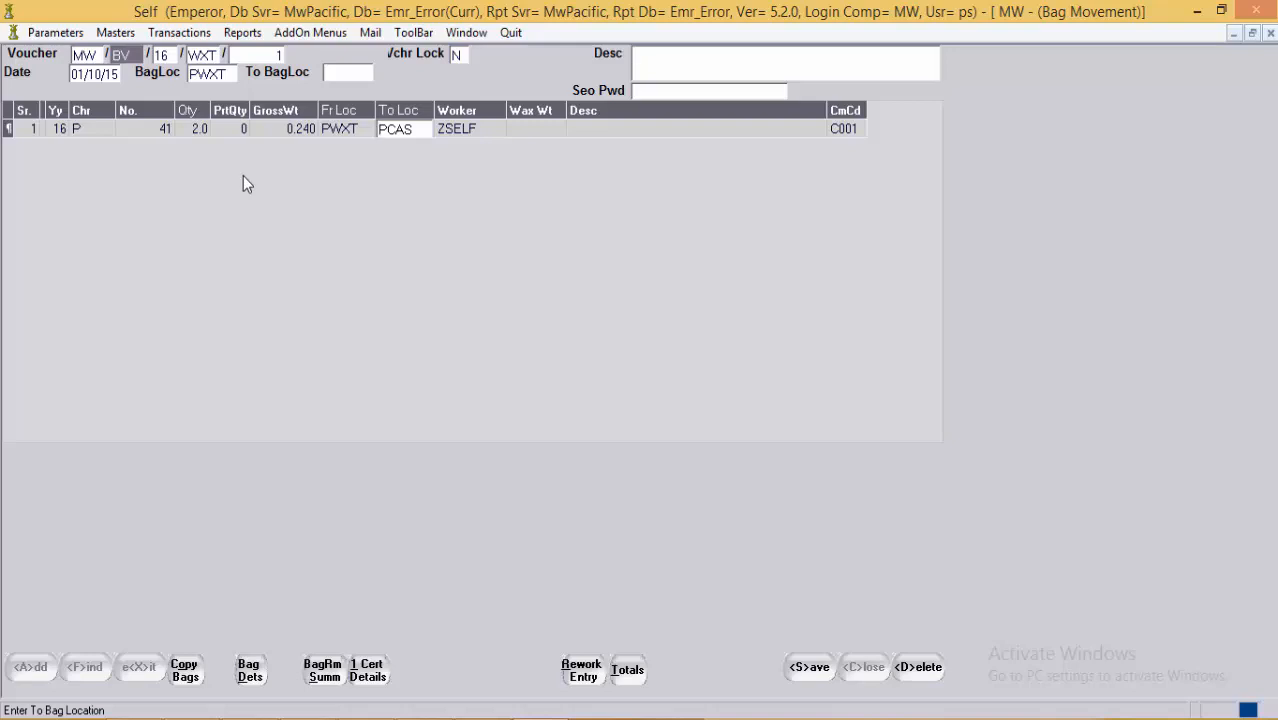
click(398, 131)
click(432, 128)
click(453, 130)
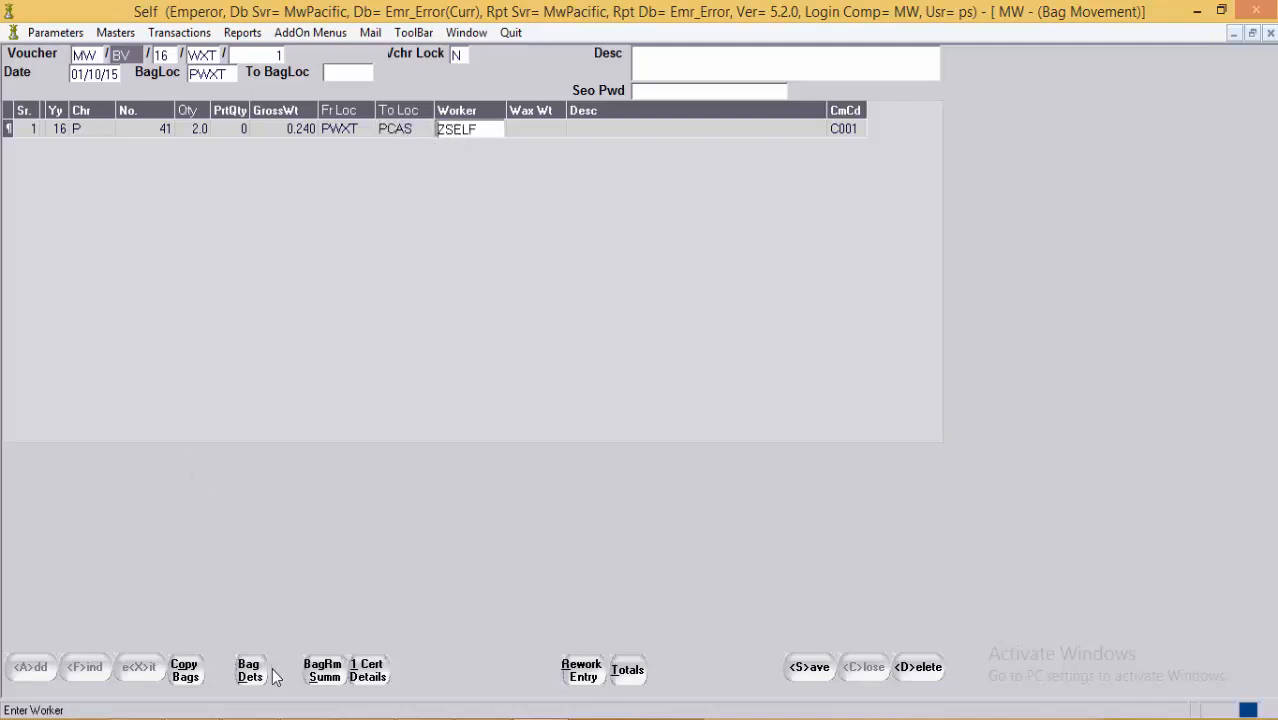
click(188, 681)
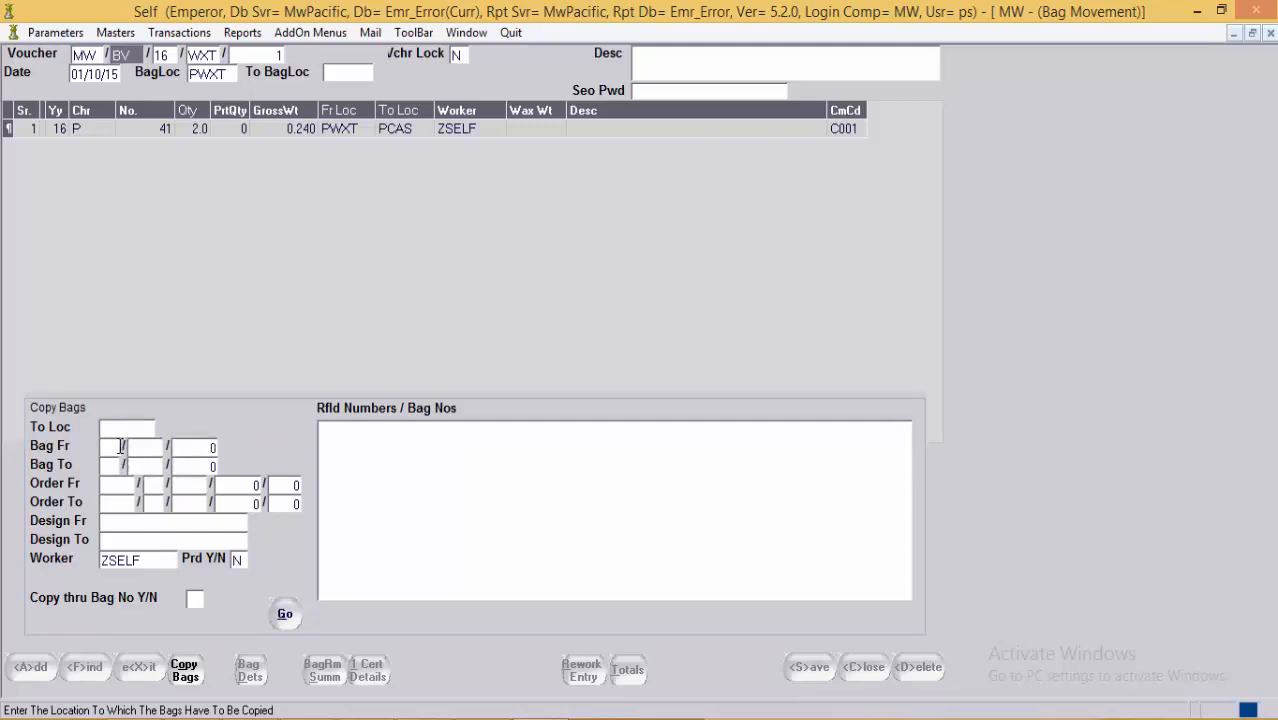
Step: Close Copy Bags and delete the bag 41 row (PWXT to PCAS) from the voucher
click(188, 671)
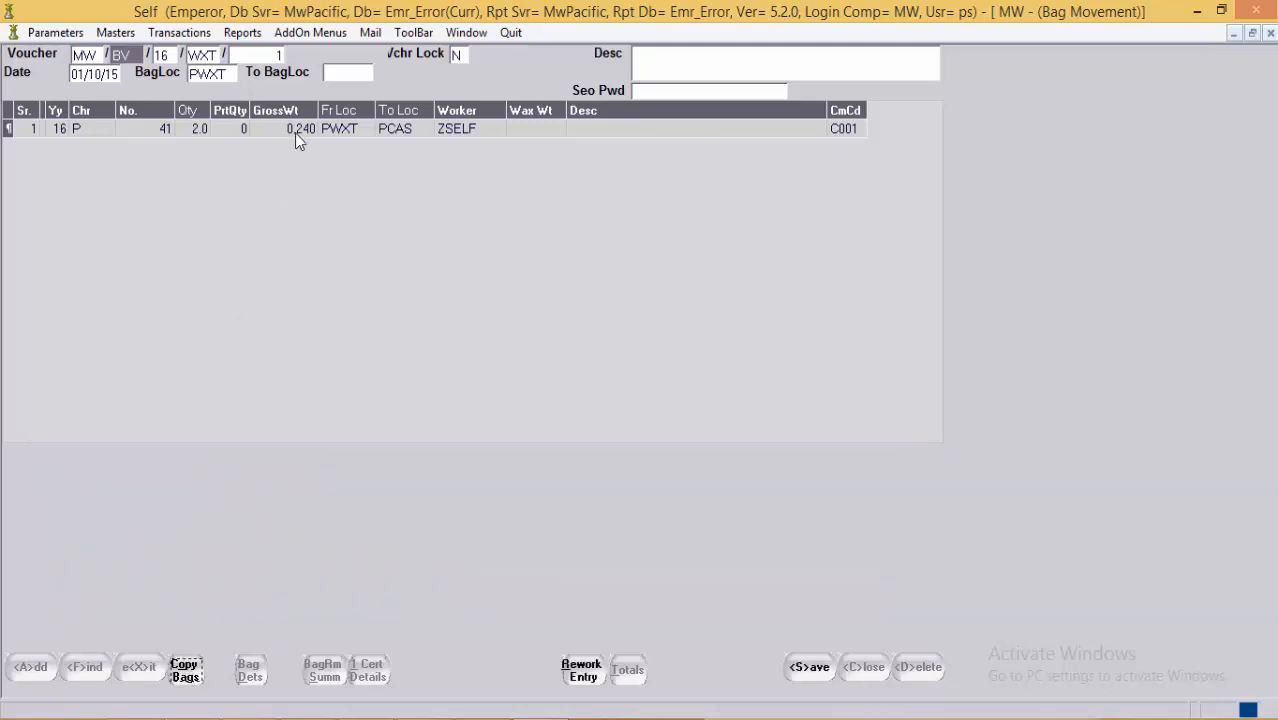
click(295, 133)
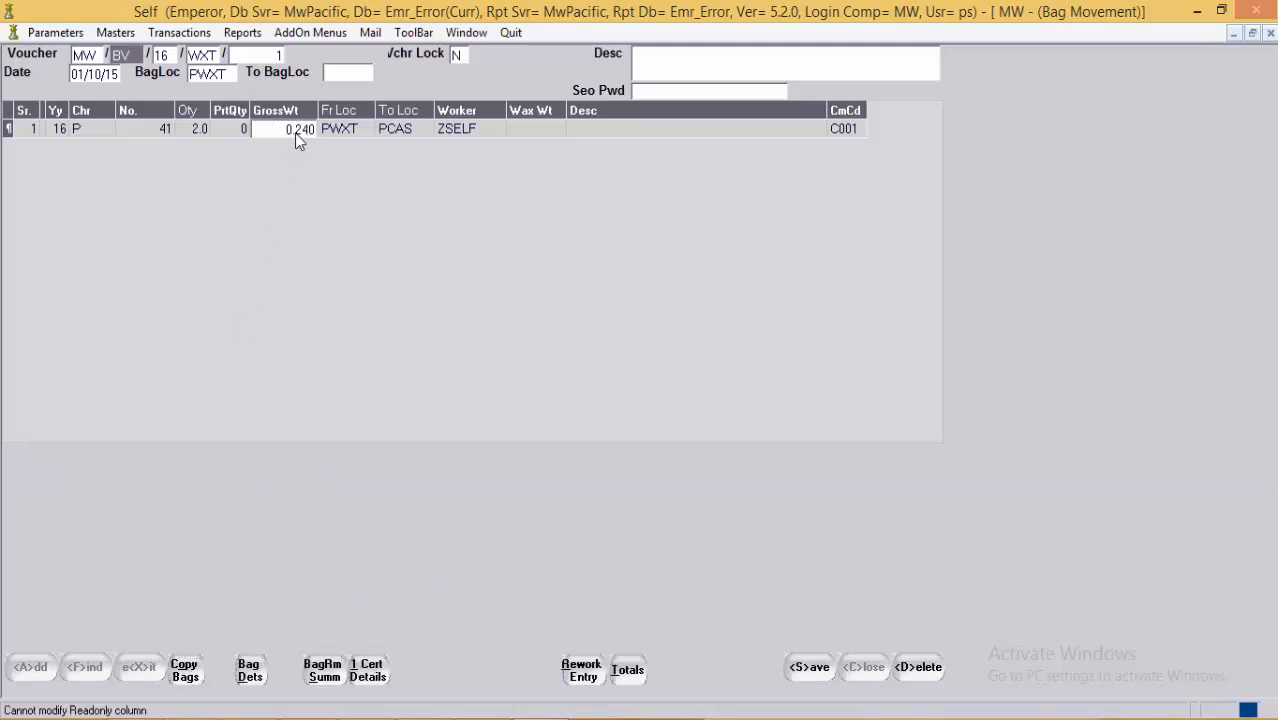
key(Delete)
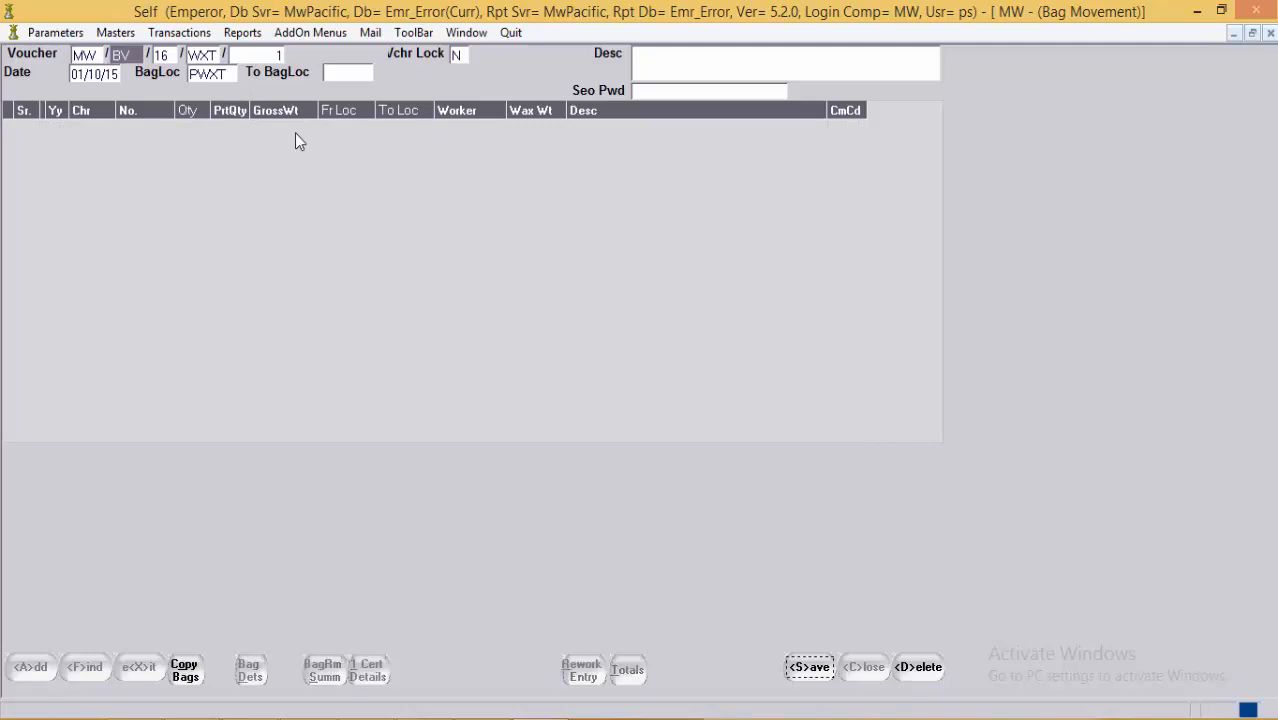
Step: In Copy Bags, set the destination location to PSET
click(186, 670)
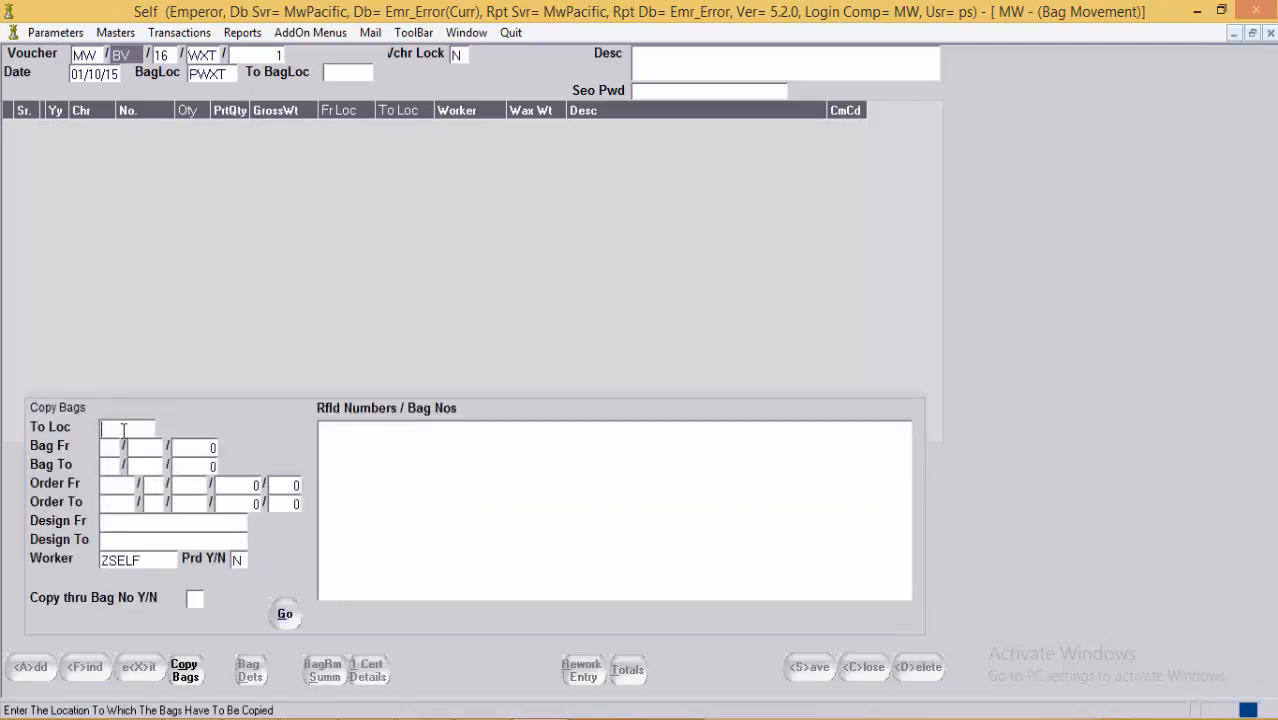
text(PCA)
key(BackSpace)
key(BackSpace)
text(PSET)
Step: Set the starting bag to year 16, production bag P, number 41
click(104, 447)
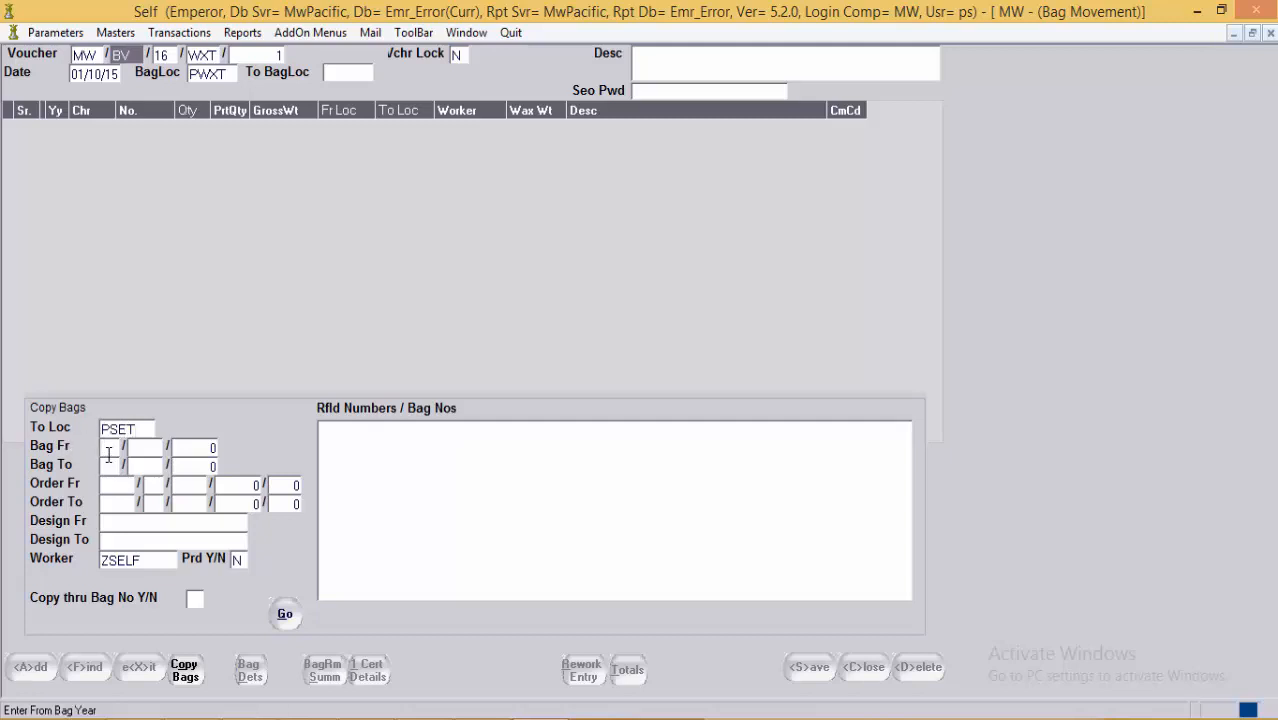
key(F1)
key(Down)
key(Up)
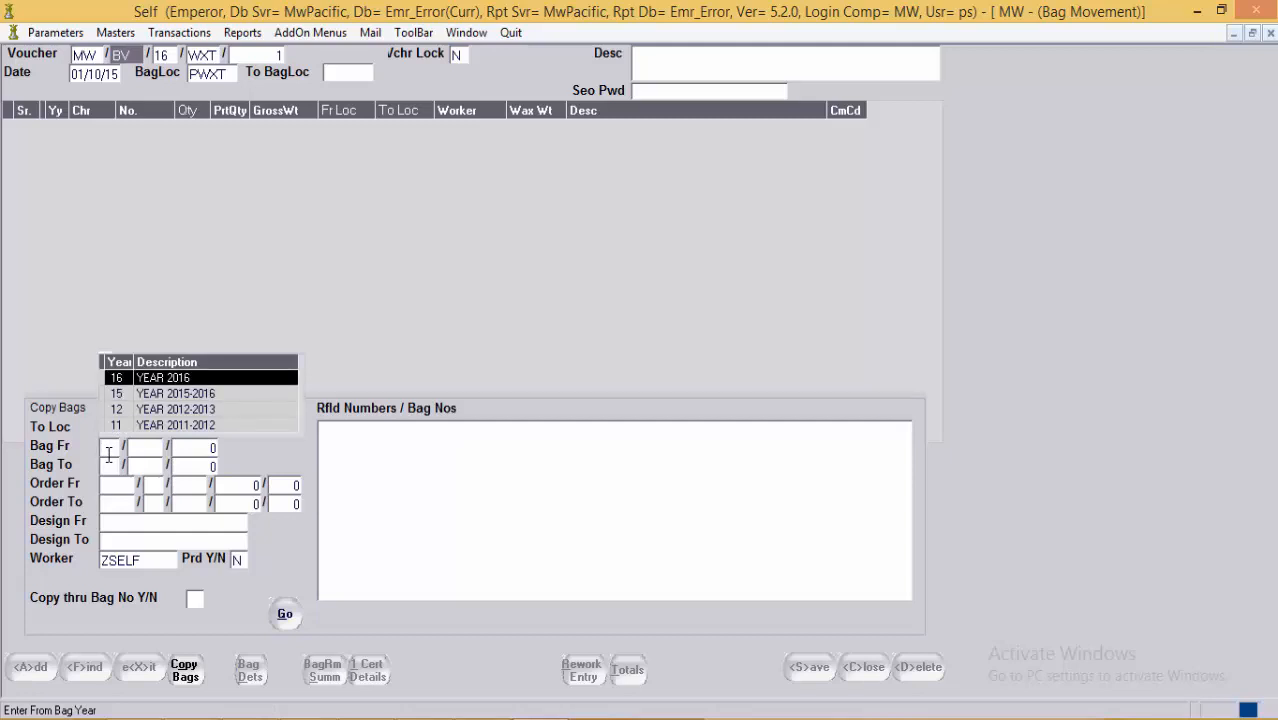
key(Return)
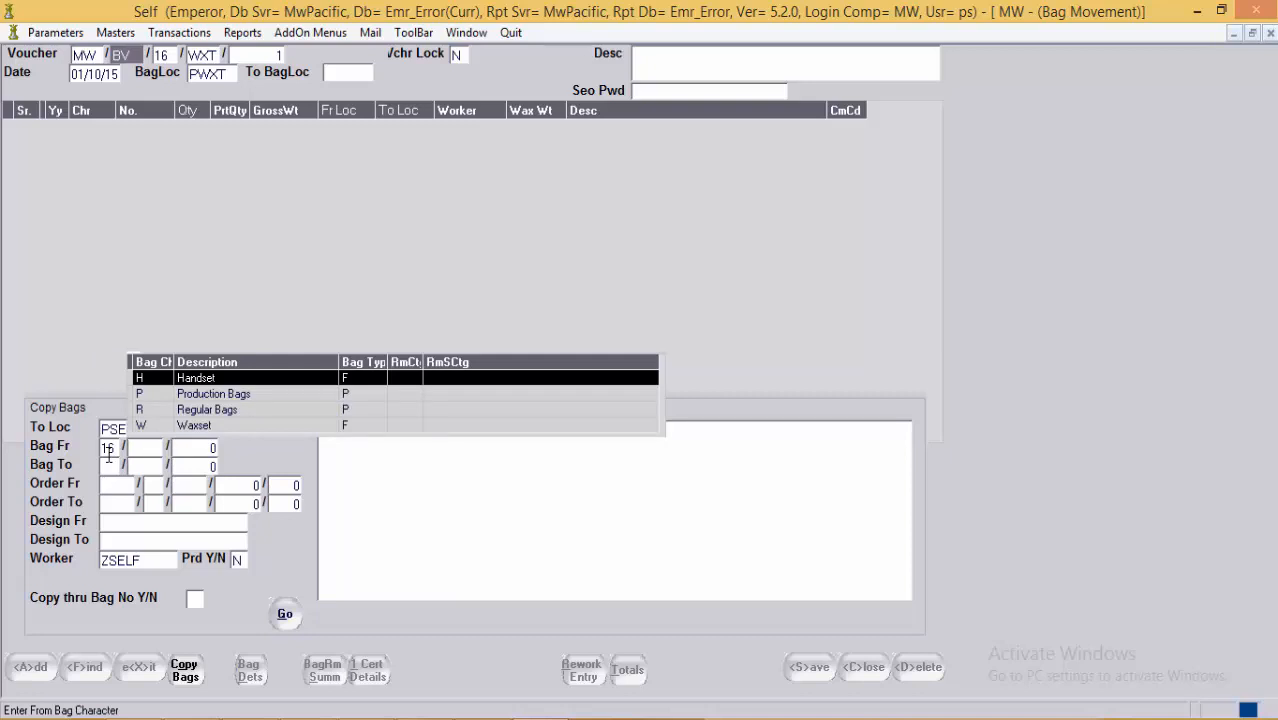
key(Down)
key(Return)
text(4)
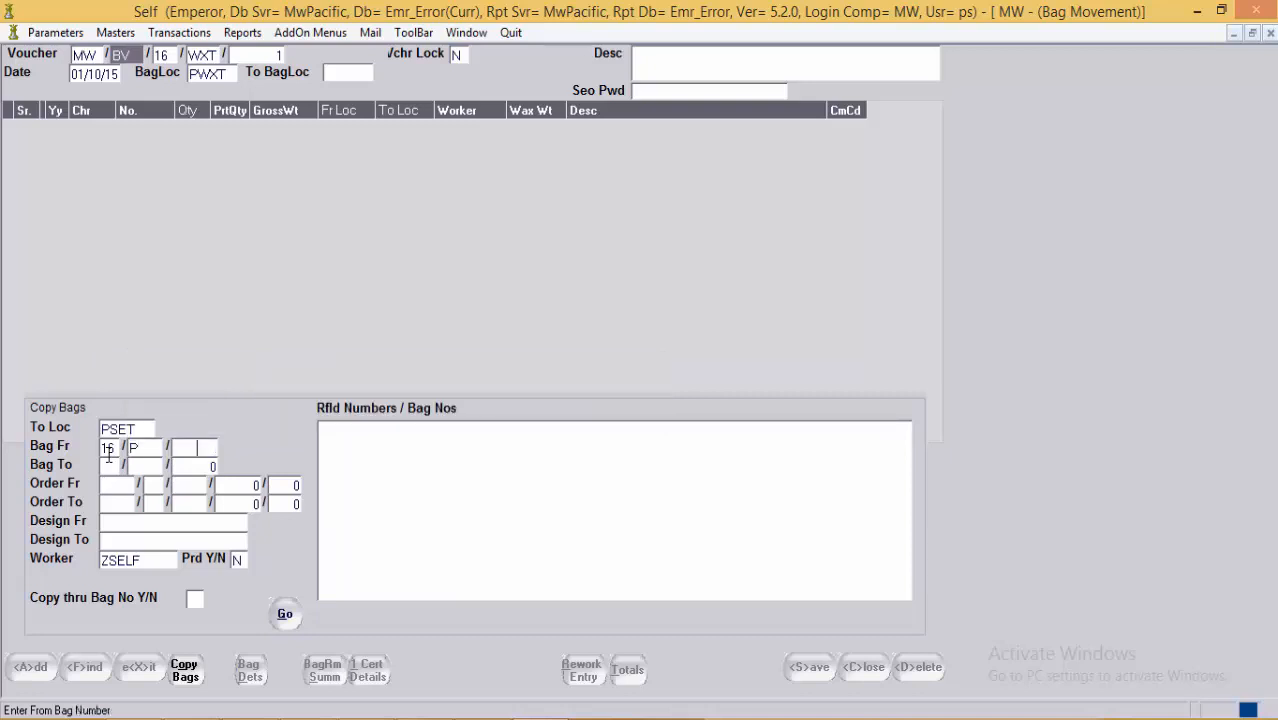
text(1)
key(Return)
Step: Set the ending bag to 16/P/41 and copy it in with worker ZSELF
text(16)
key(Return)
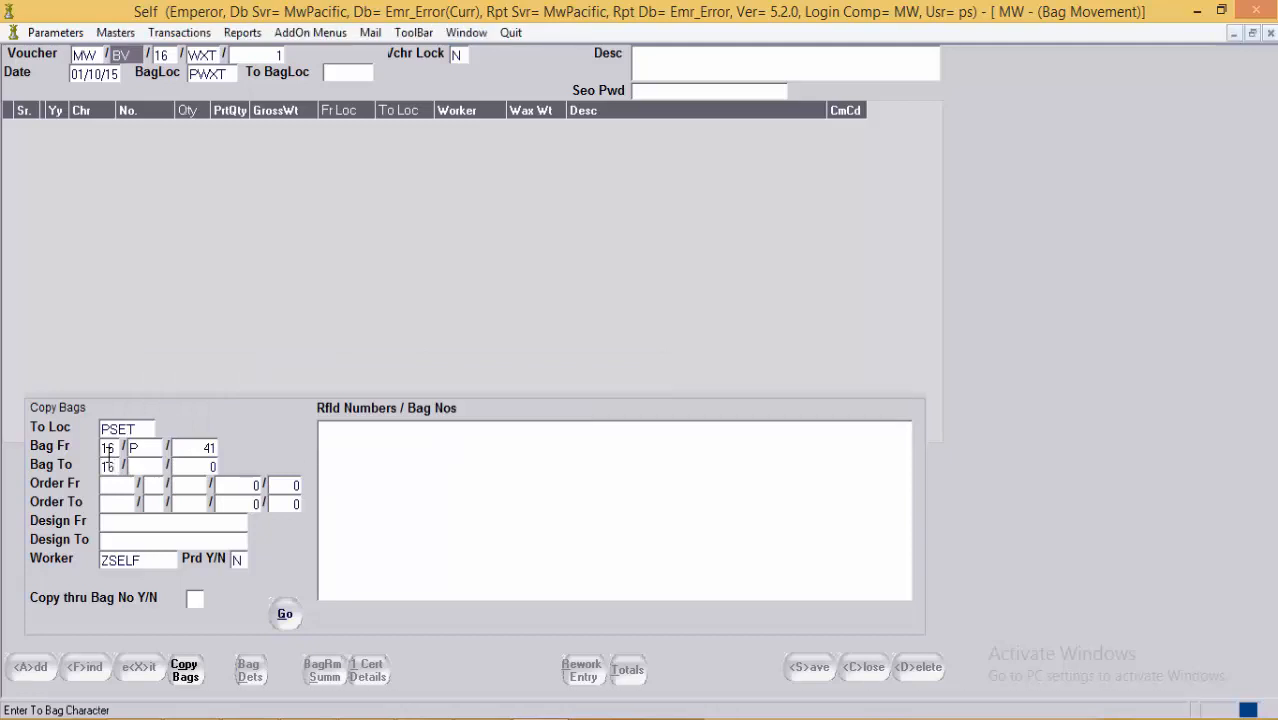
text(P)
key(Return)
text(41)
key(Return)
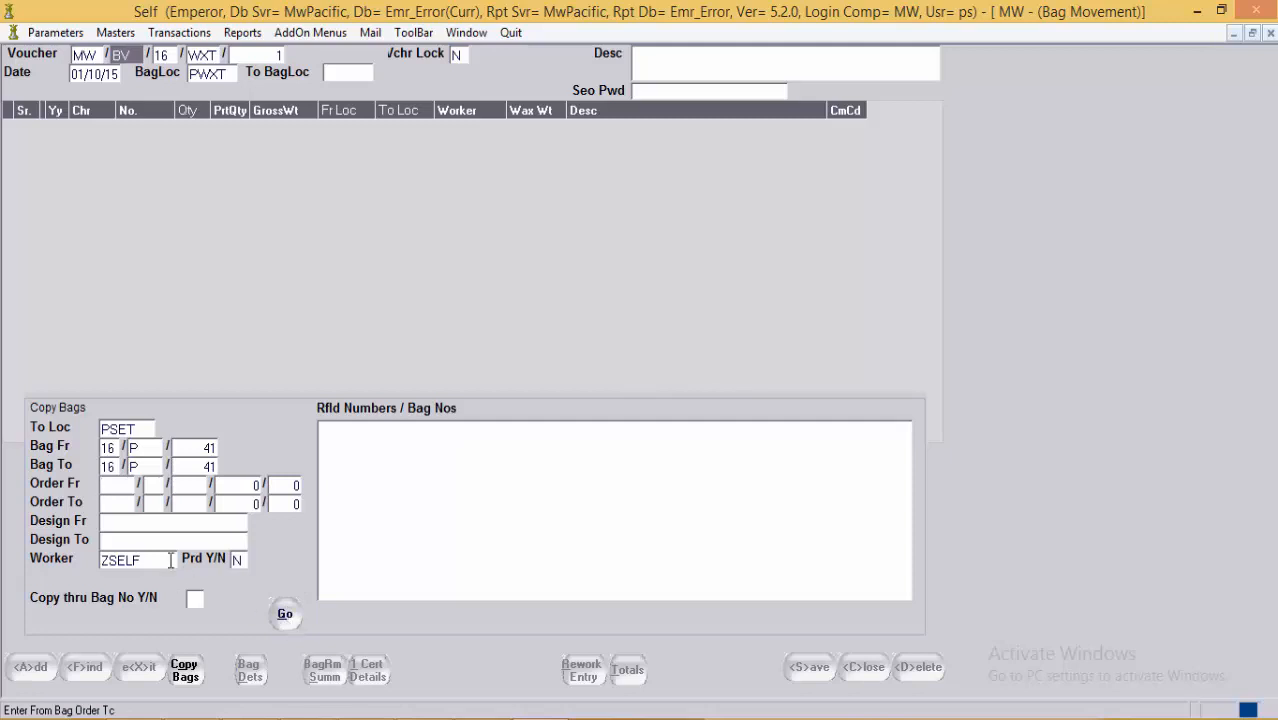
click(123, 520)
click(133, 546)
click(164, 566)
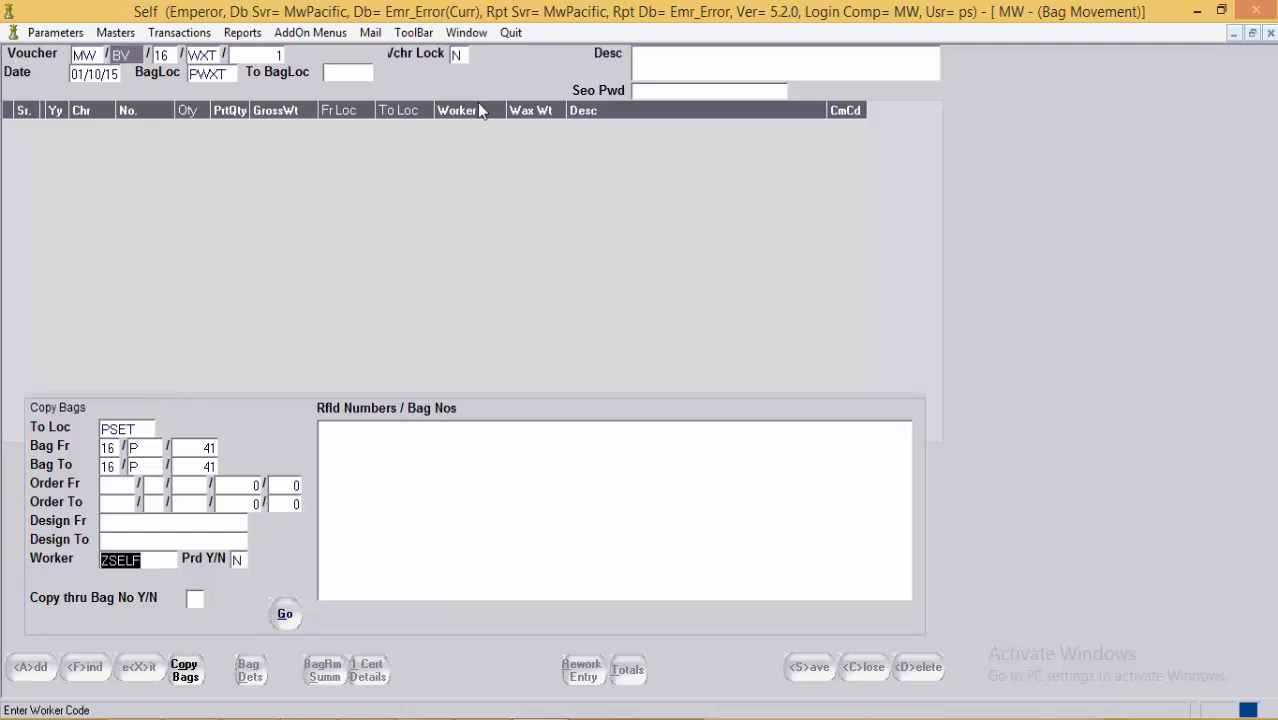
click(285, 613)
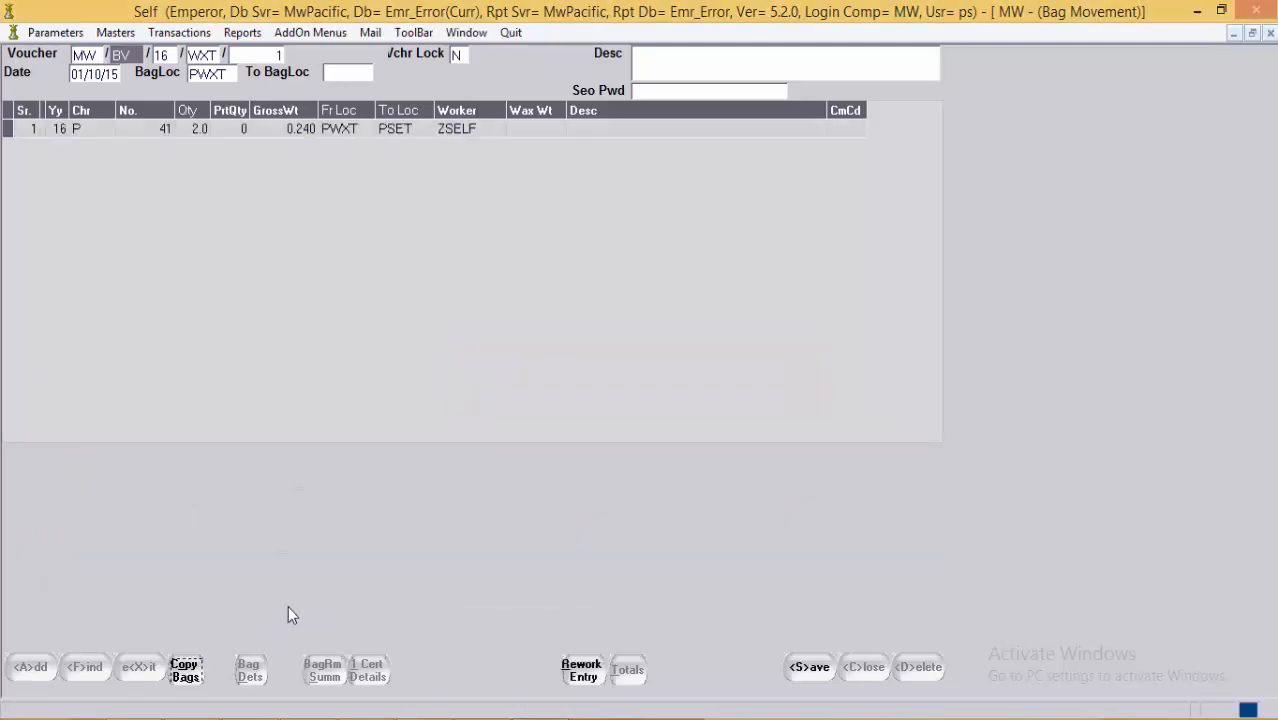
Step: Check the row's quantity, PWXT to PSET locations and worker, then remove the row
click(172, 132)
click(209, 132)
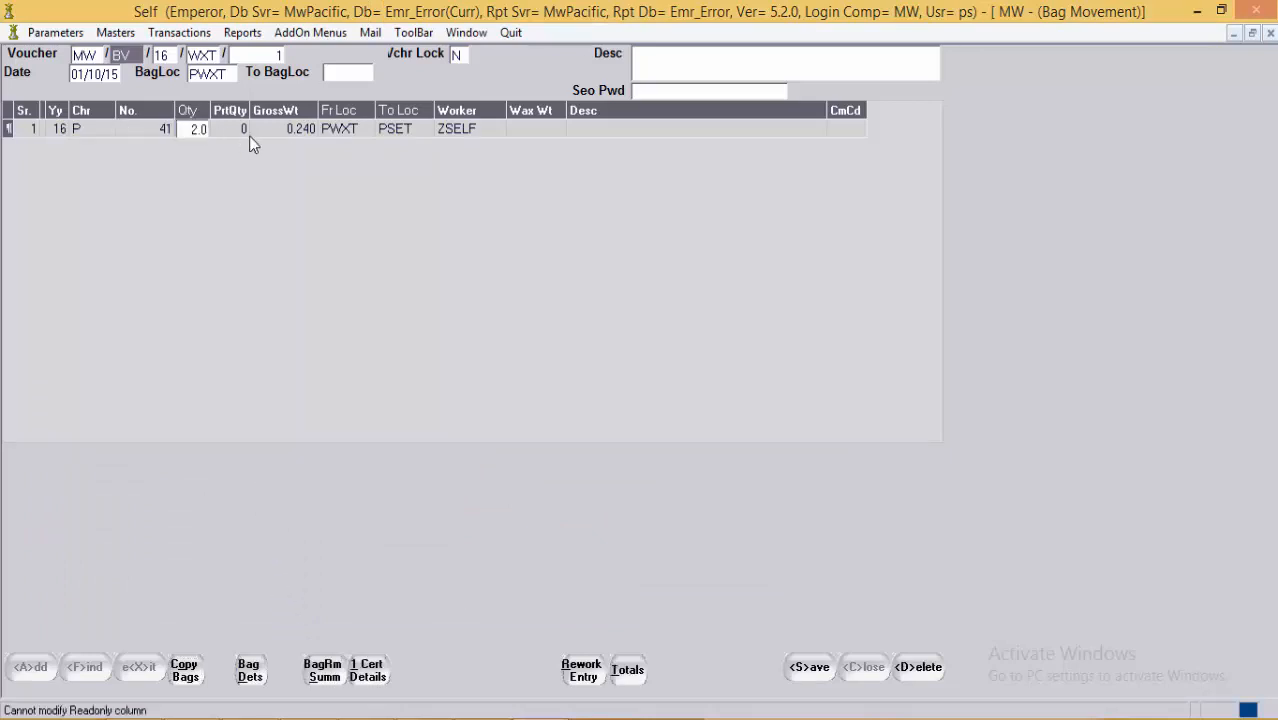
click(326, 140)
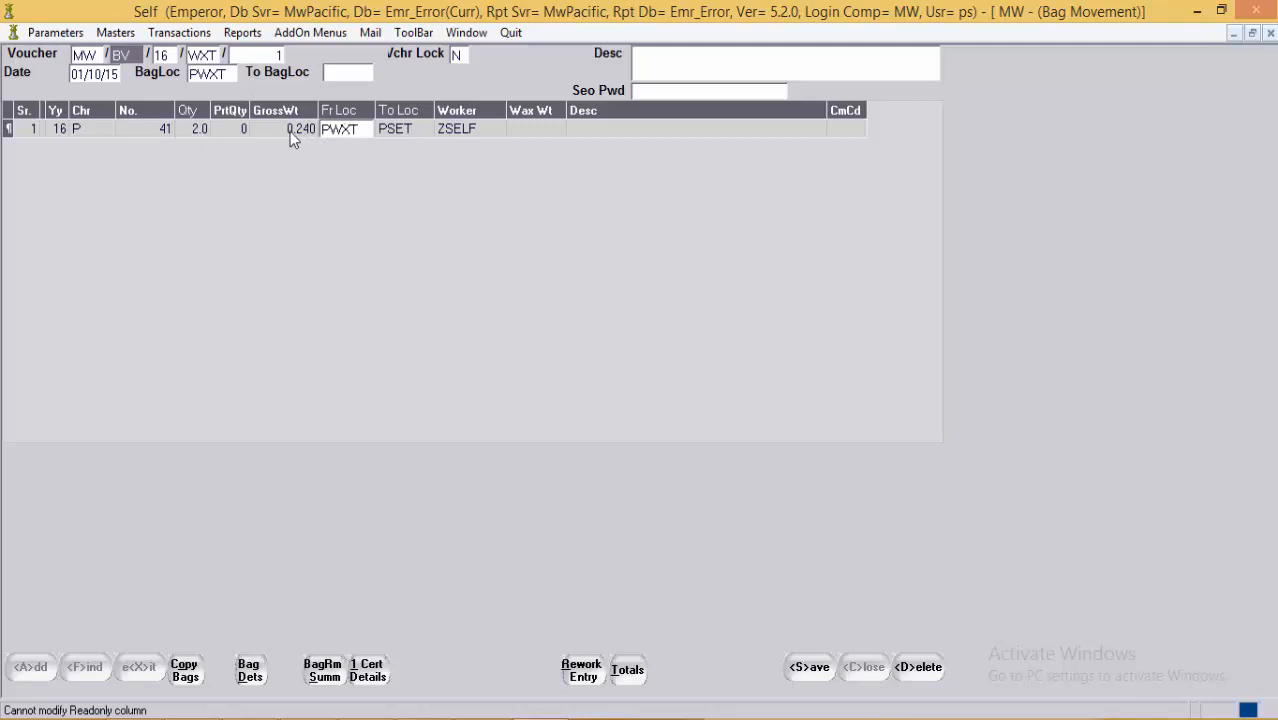
click(412, 137)
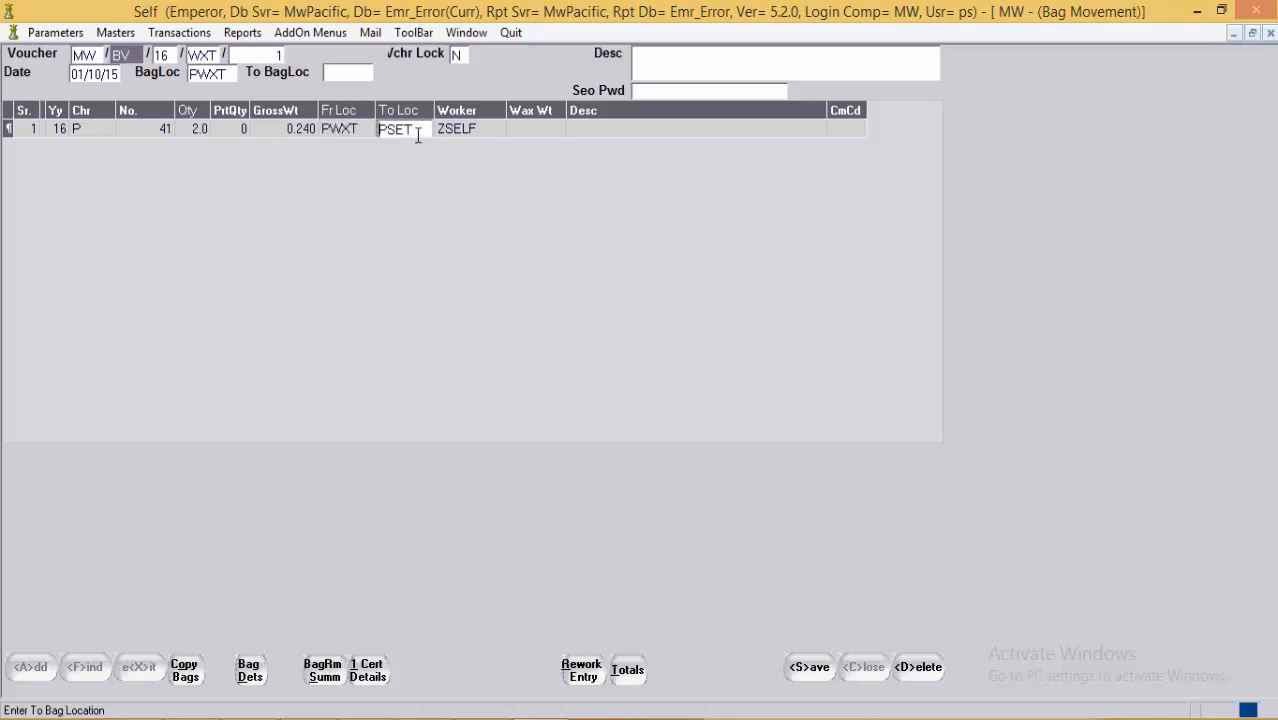
click(452, 133)
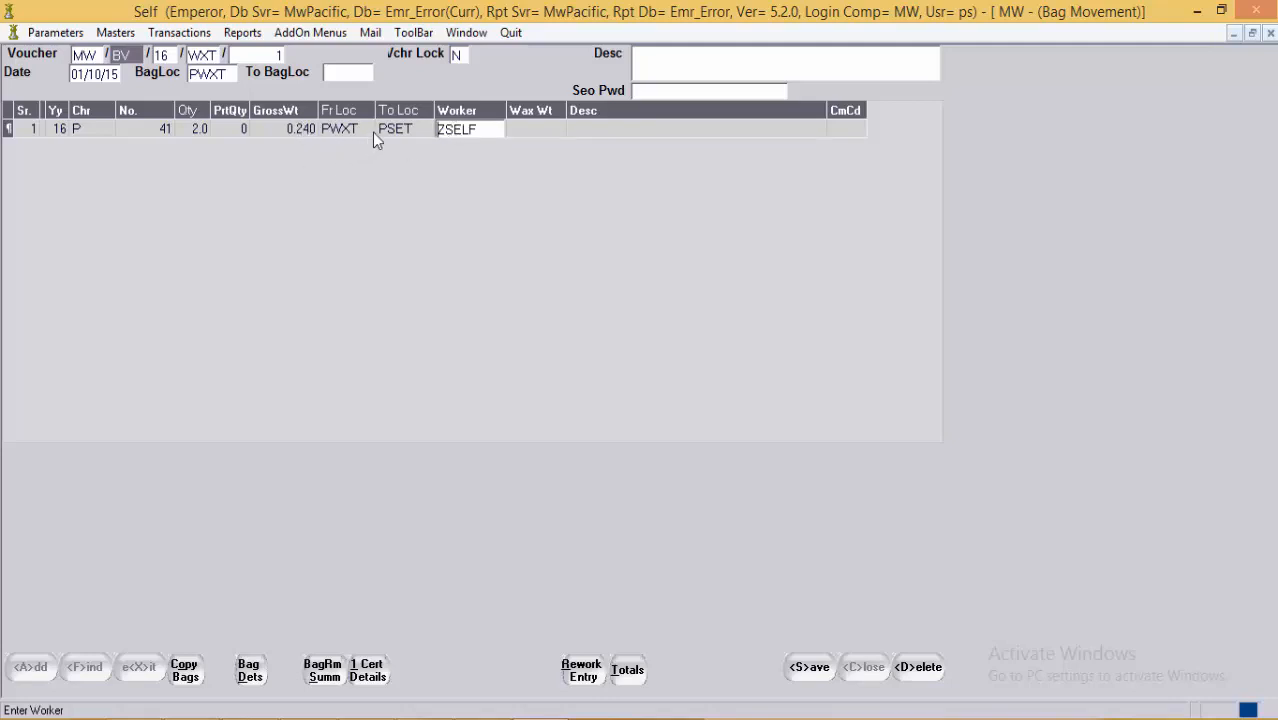
key(Escape)
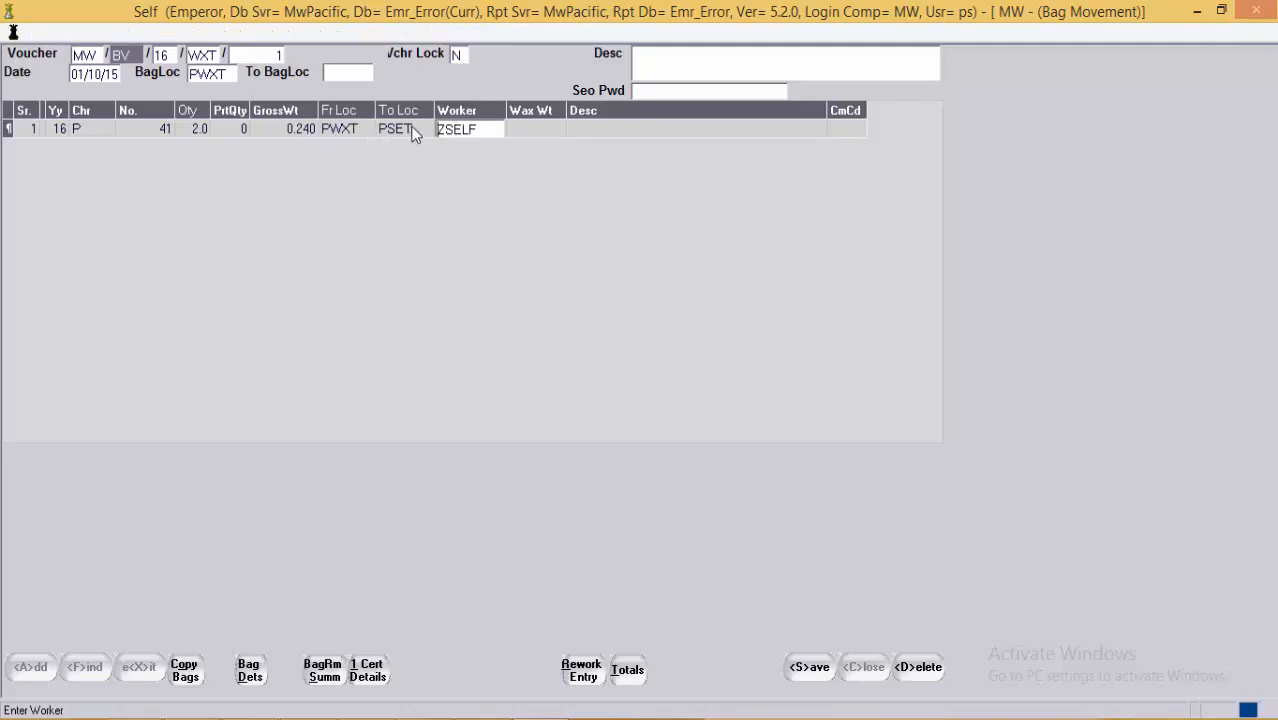
Step: Re-enter bag 41 in a new row and save the bag movement voucher
click(393, 135)
key(Tab)
key(Tab)
key(Tab)
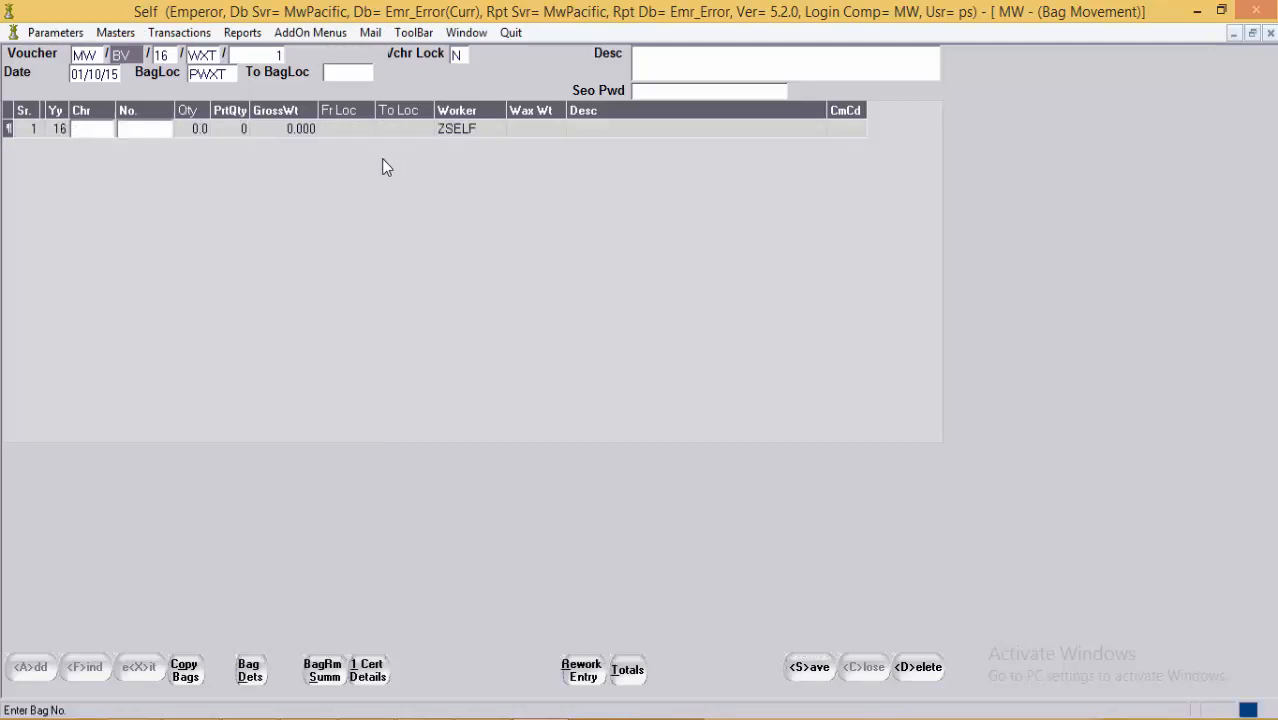
text(41)
key(Return)
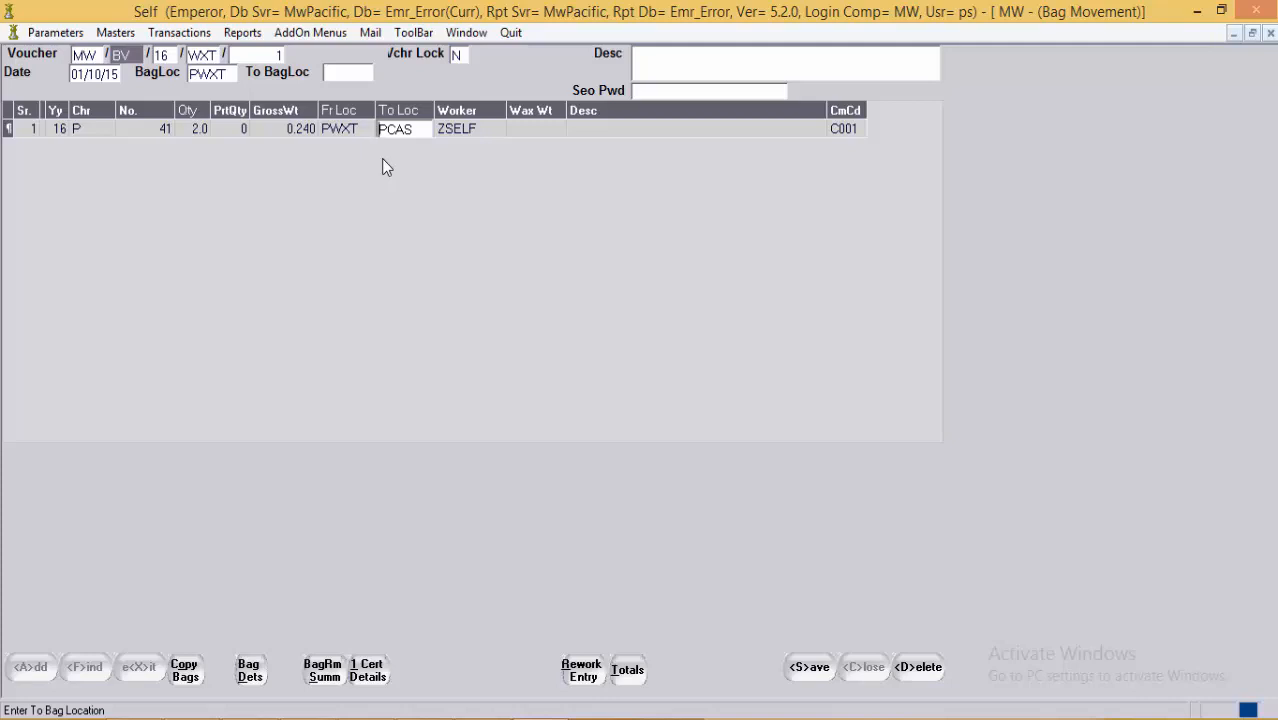
key(alt+s)
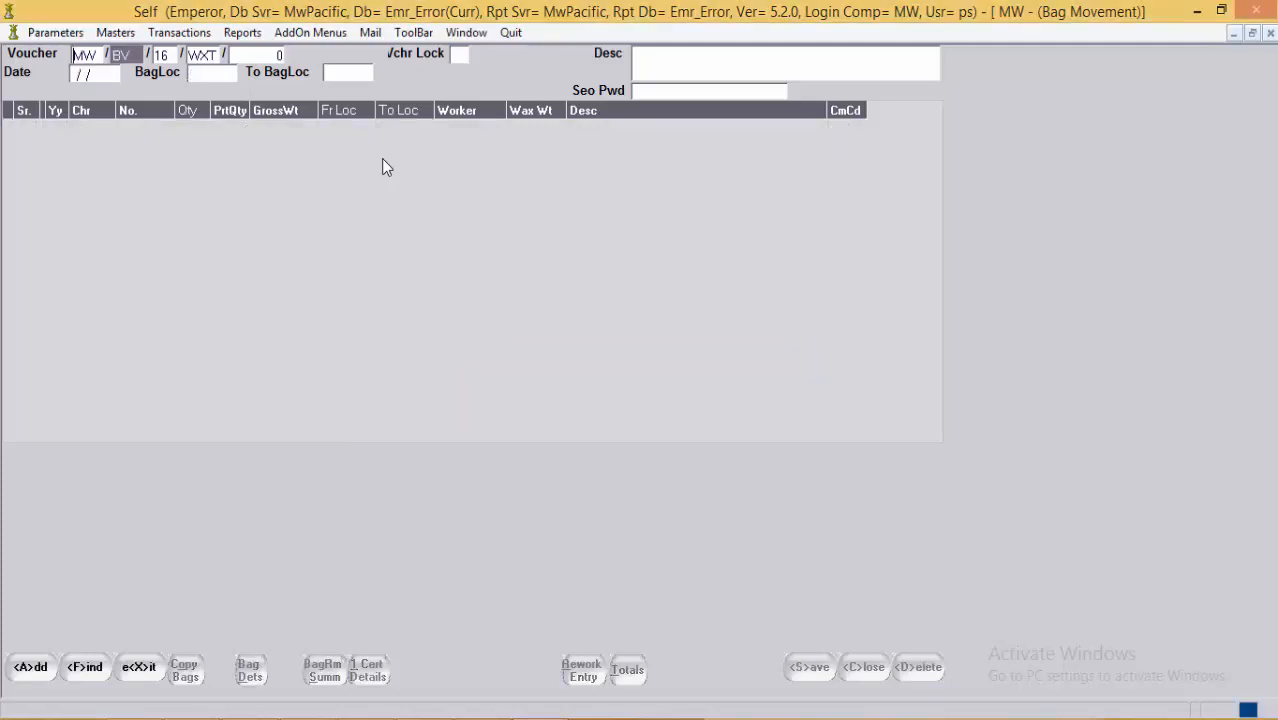
Step: Switch to Daily Transactions and choose the CAS Casting voucher type
click(466, 32)
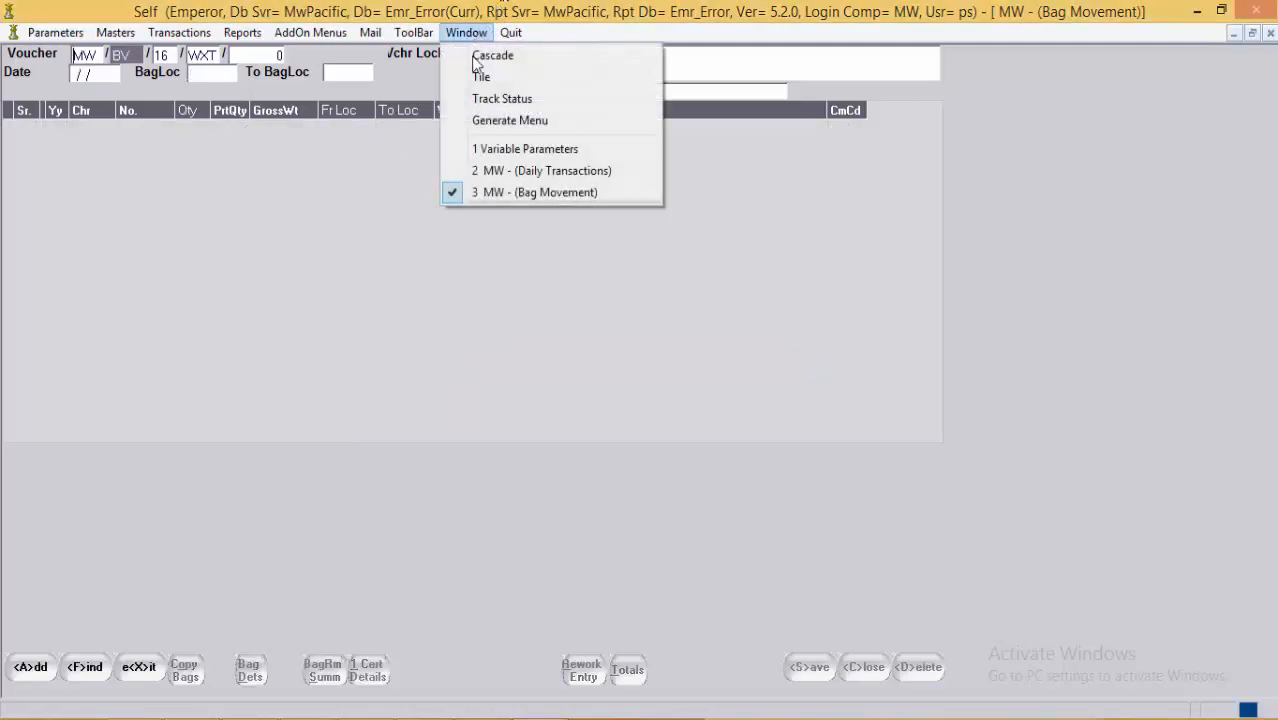
click(505, 173)
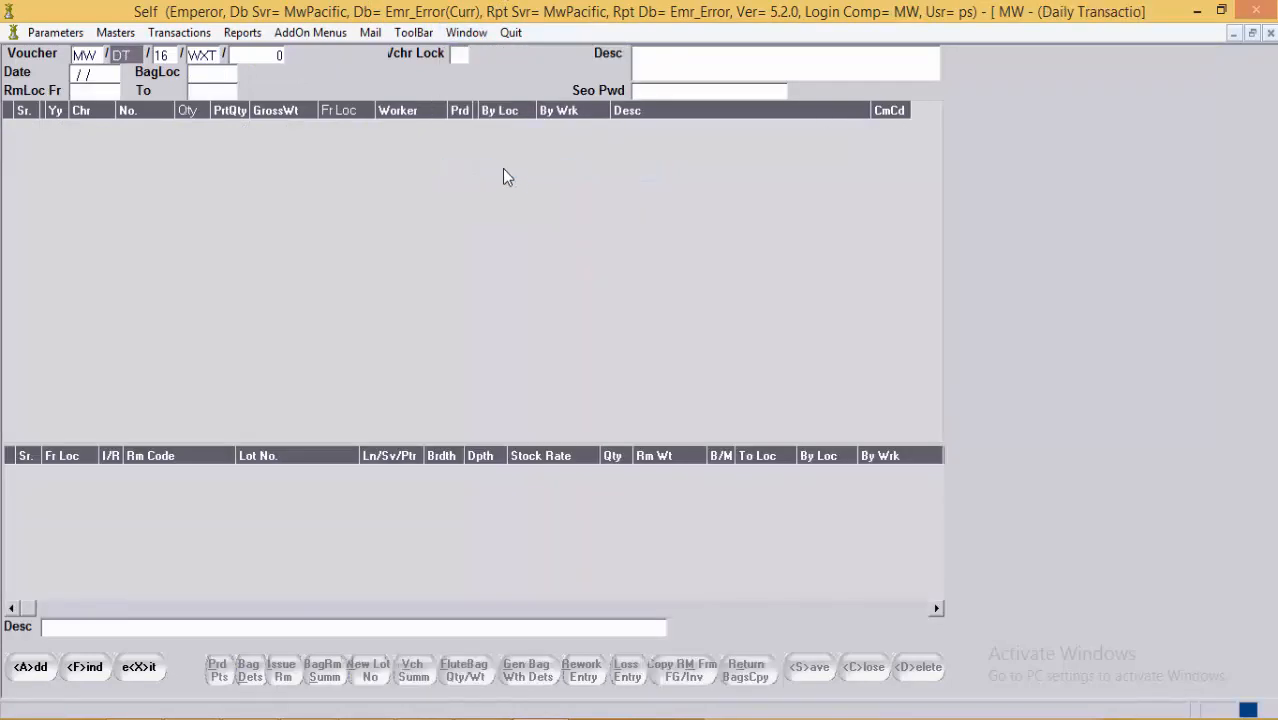
click(205, 56)
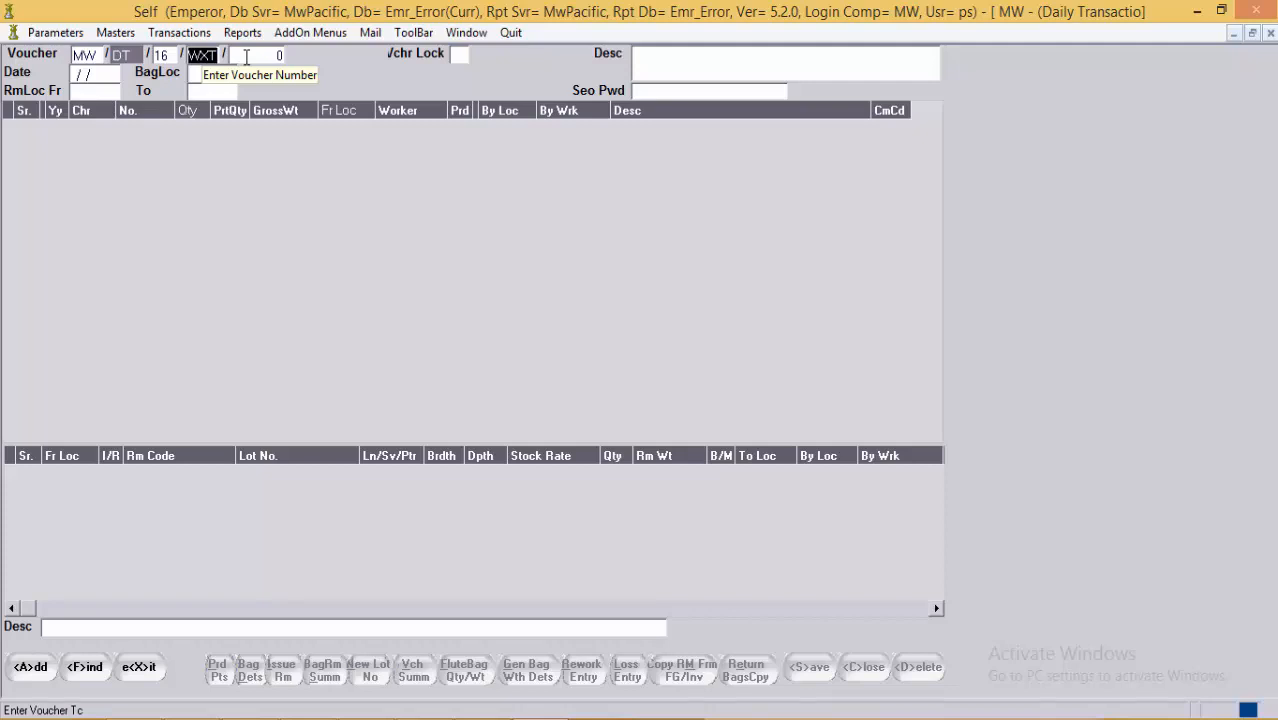
key(alt+Down)
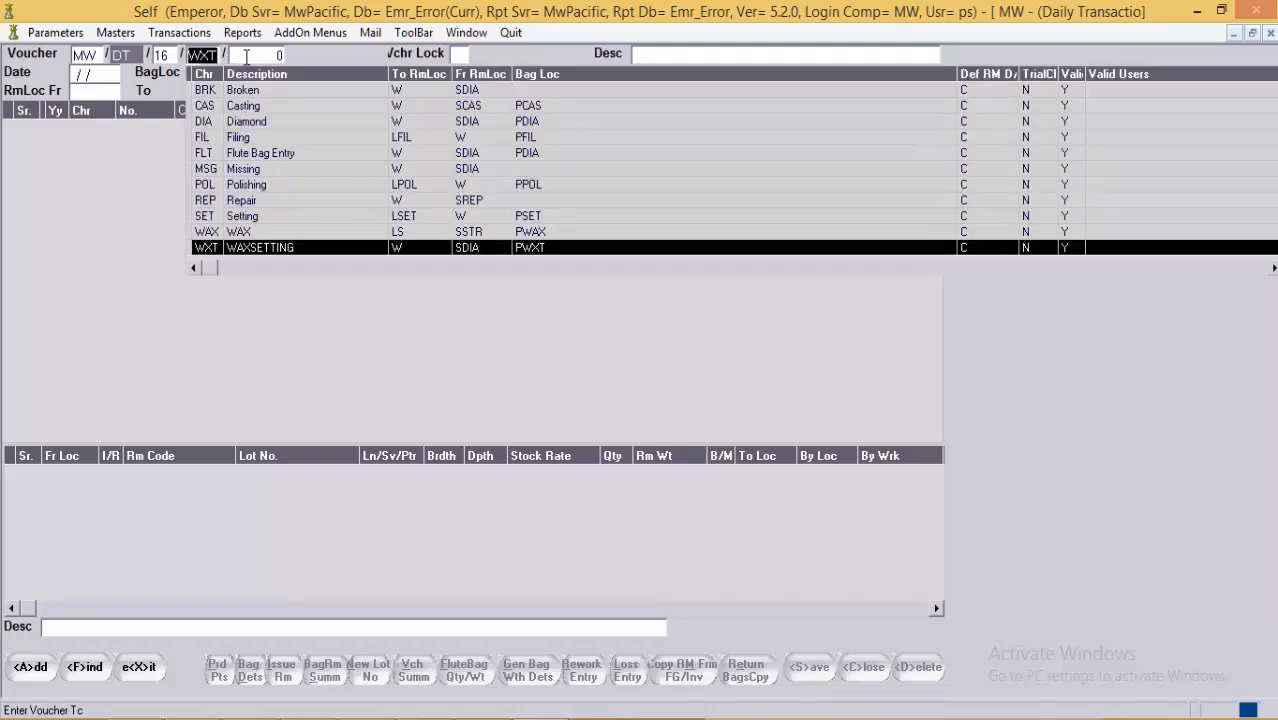
key(Up)
key(Up)
key(Up)
key(Up)
key(Up)
key(Up)
key(Up)
key(Up)
key(Up)
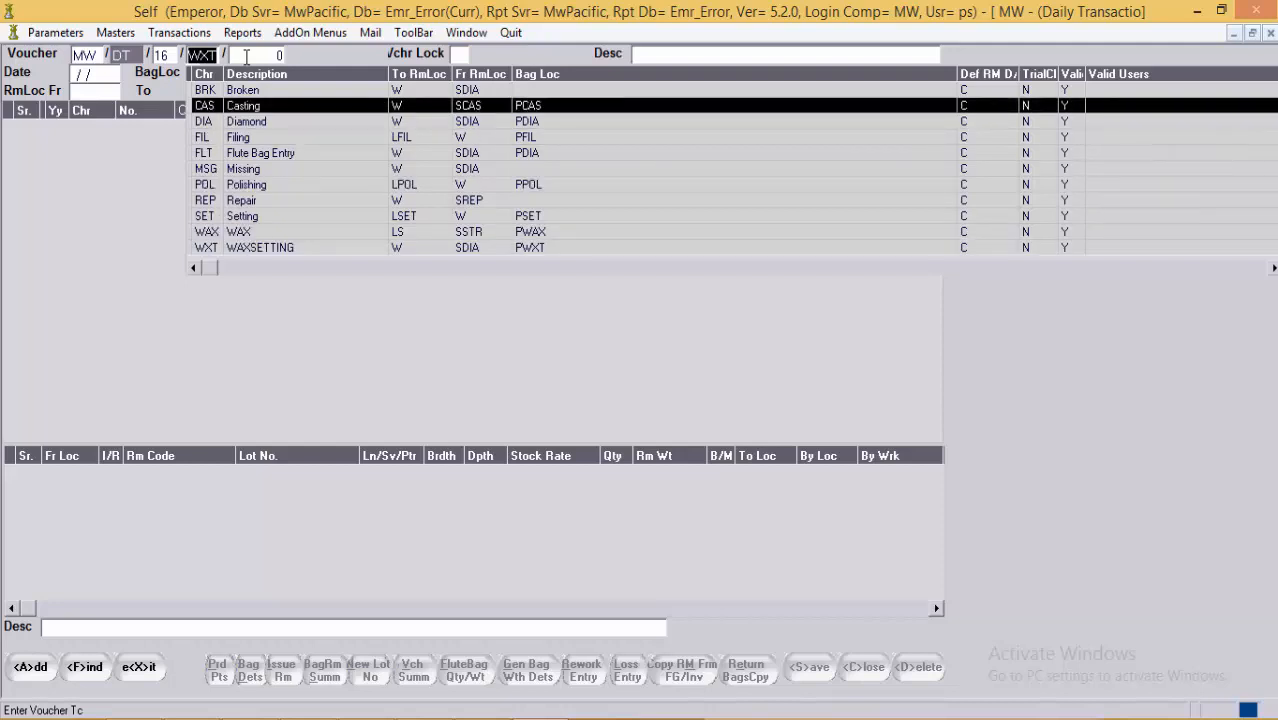
key(Return)
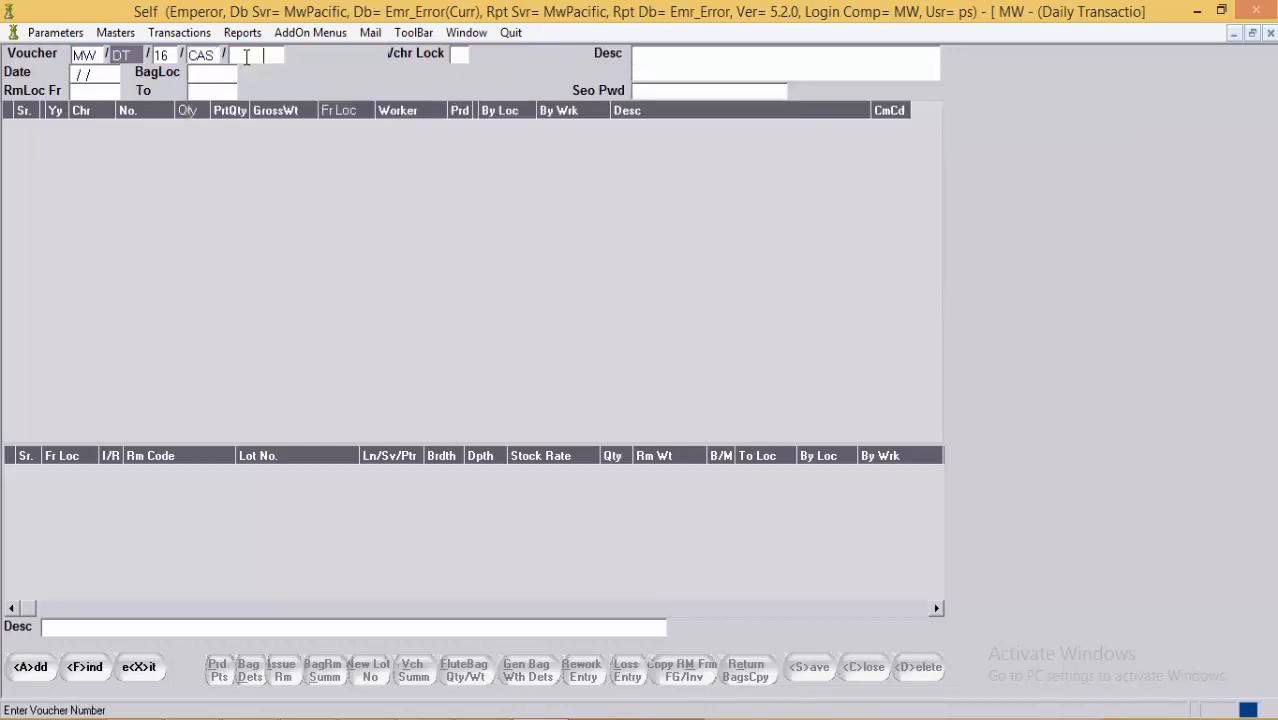
Step: Load voucher 316 and check the raw material from-location SCAS
text(316)
key(Return)
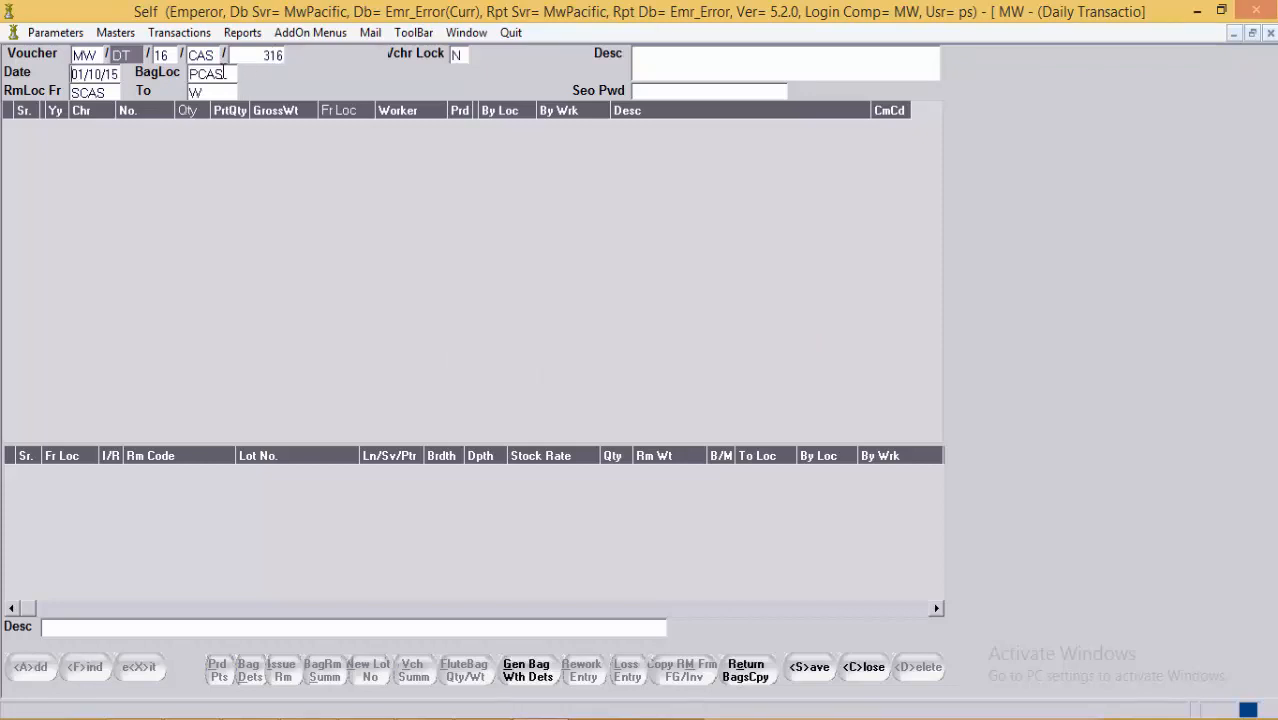
click(100, 92)
click(113, 92)
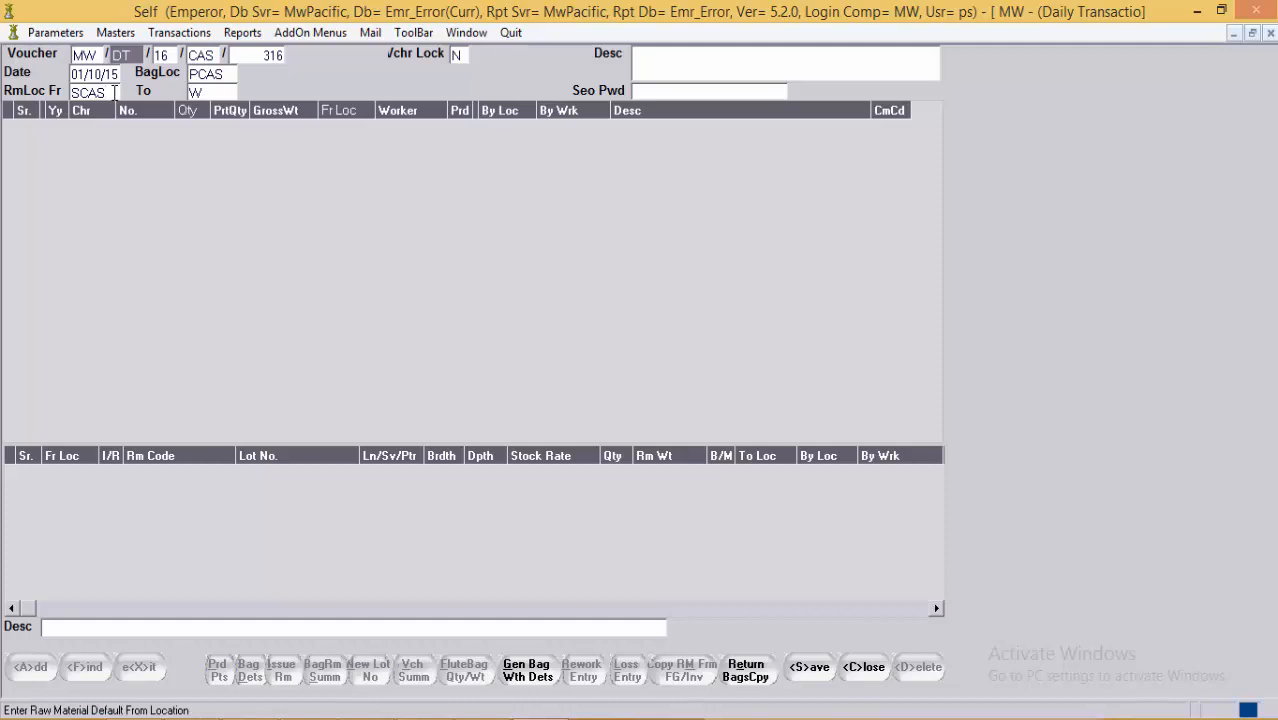
Step: Enter bag P 41 as the first row of casting voucher 316
click(151, 141)
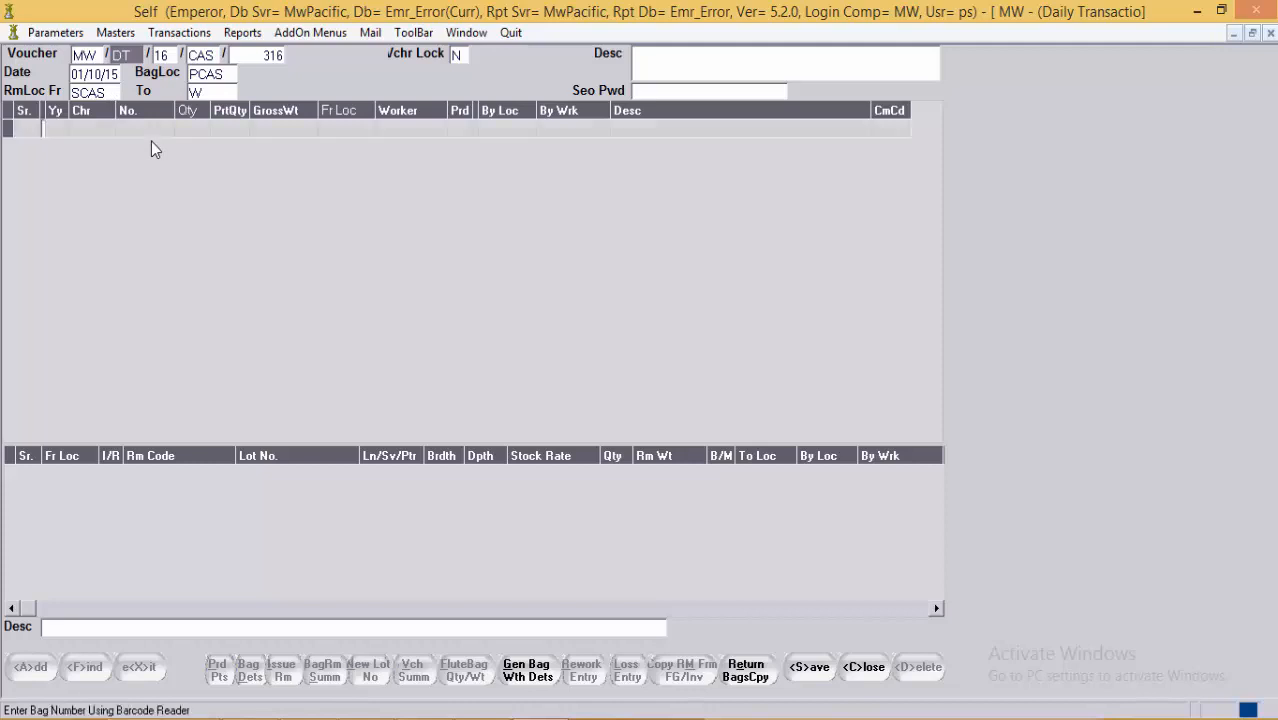
key(Tab)
key(Tab)
text(P)
key(Tab)
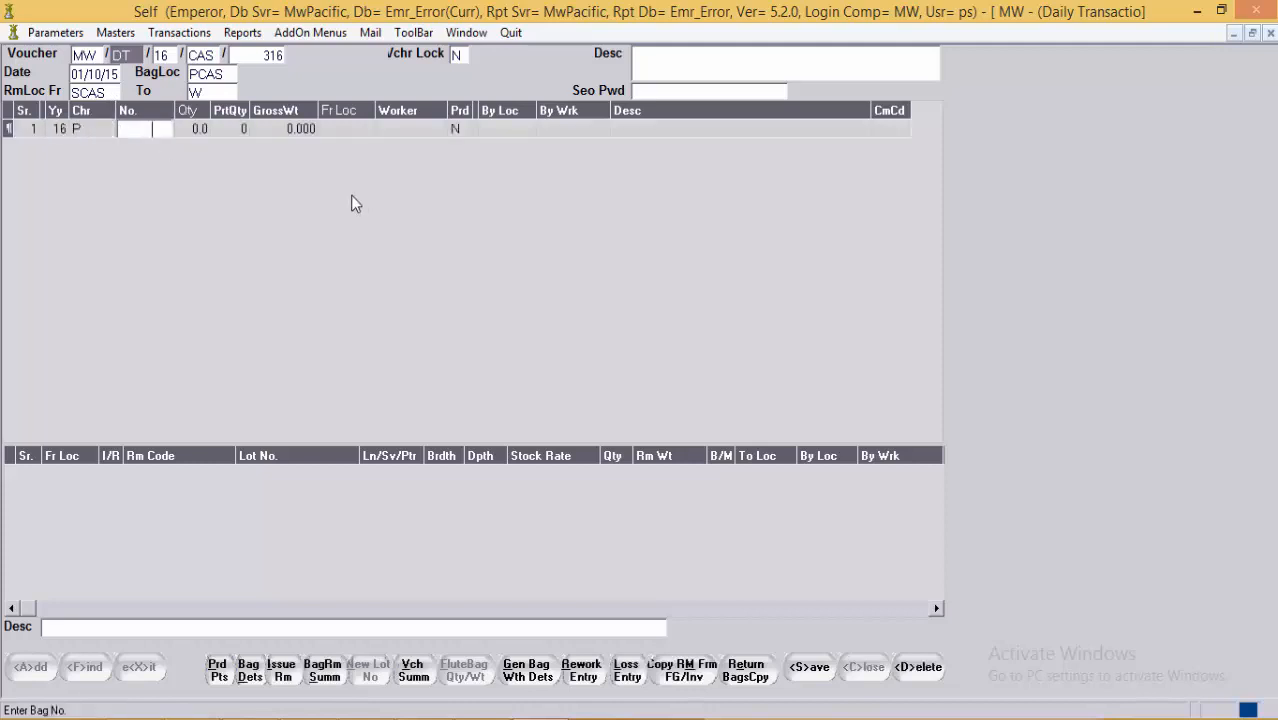
text(41)
key(Tab)
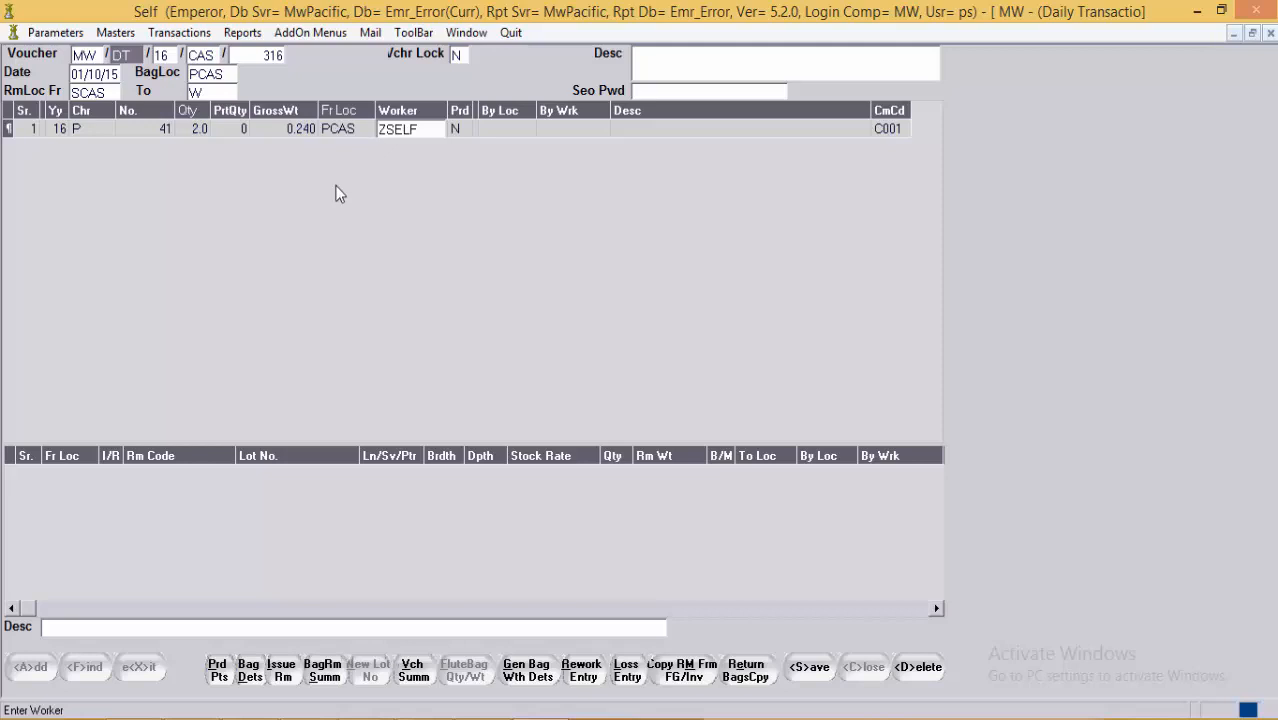
Step: Review the row's from-location and gross weight, then open the raw material issue entry
click(365, 132)
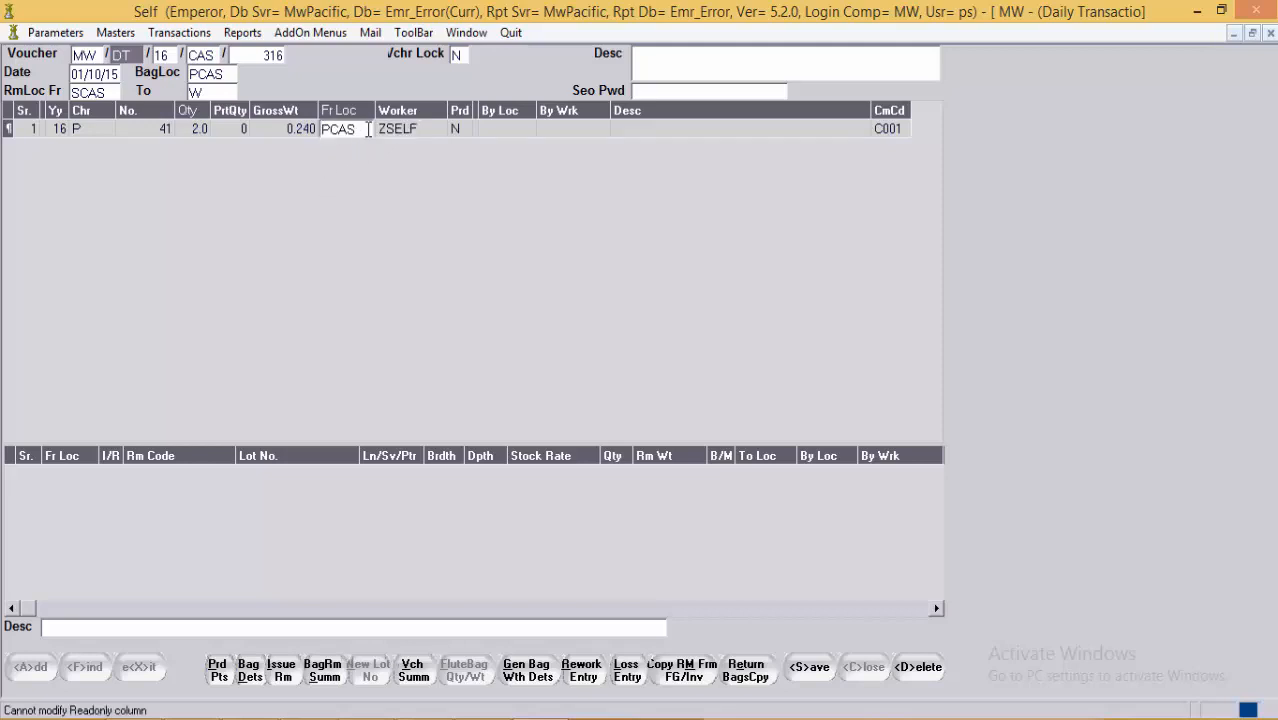
click(427, 136)
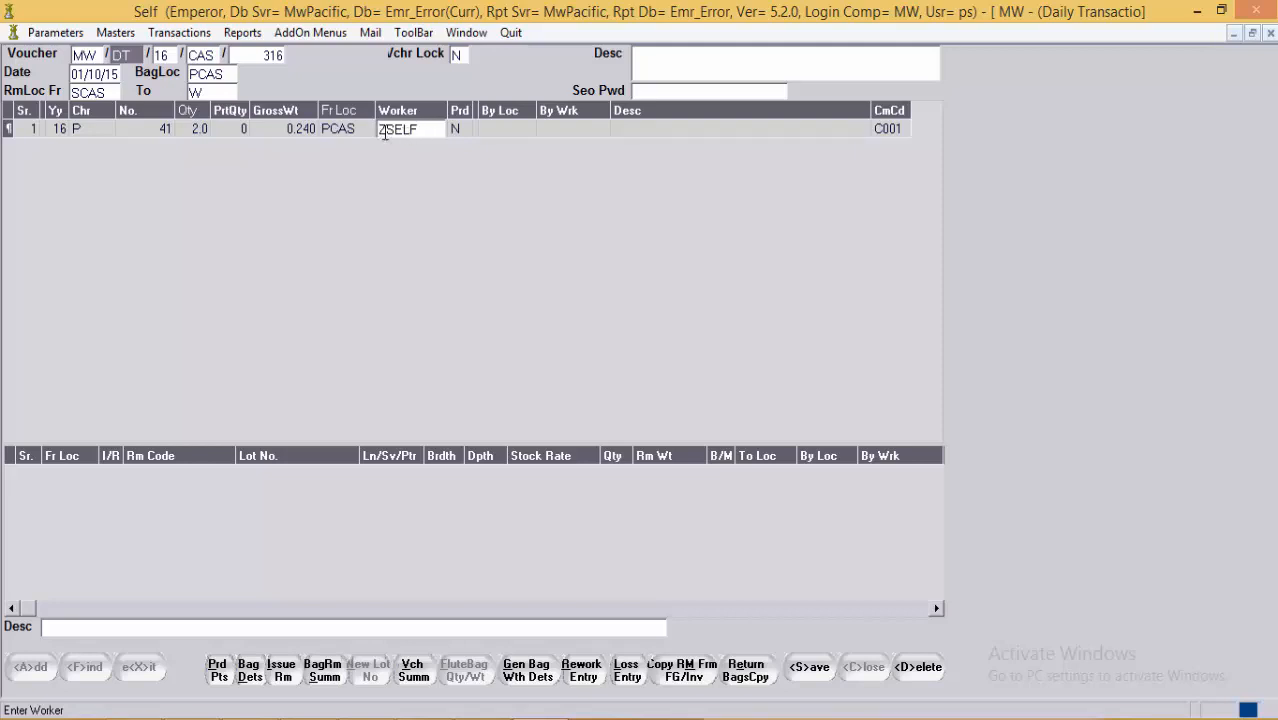
click(293, 135)
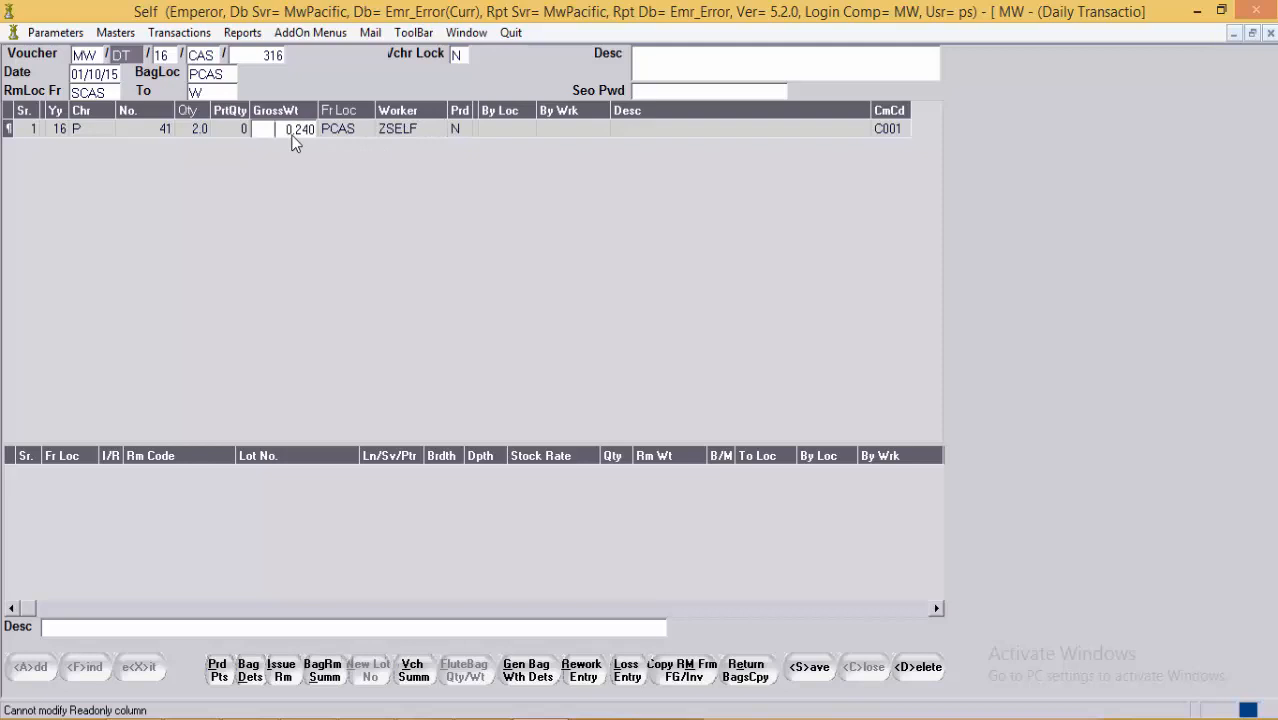
click(284, 678)
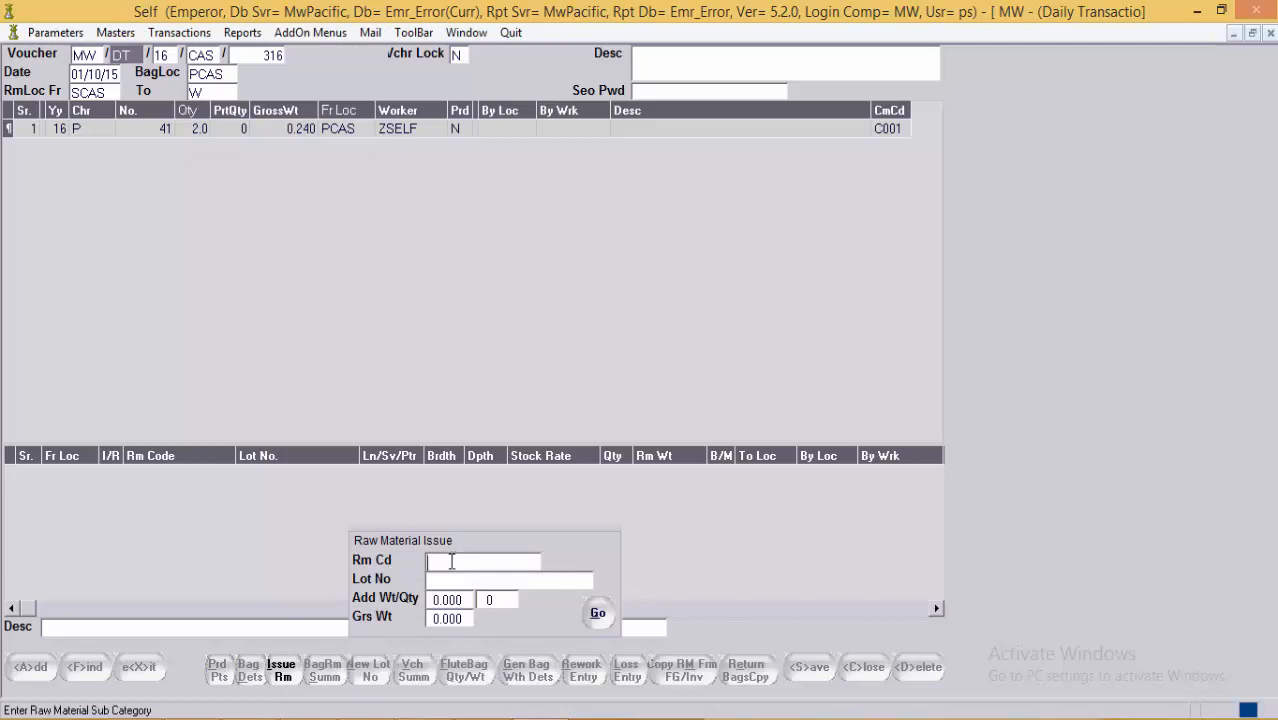
Step: Pick raw material G14Y and leave the added weight at 0.000
click(456, 566)
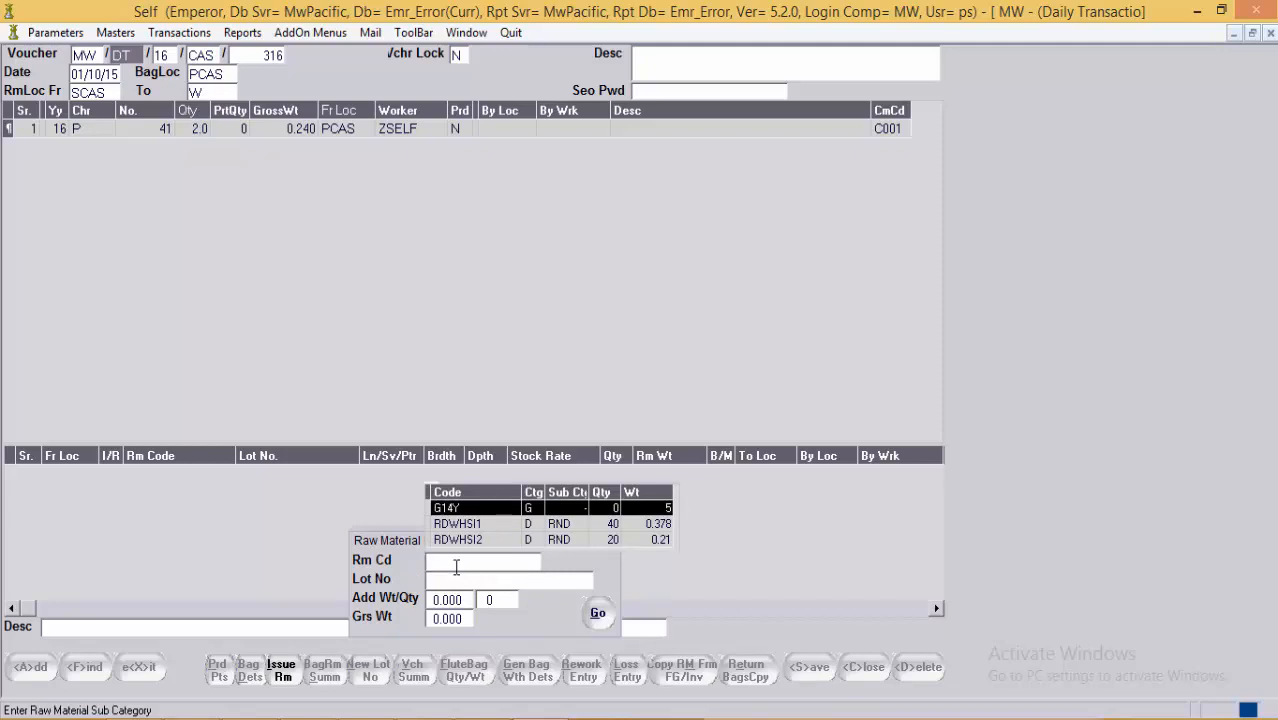
key(Return)
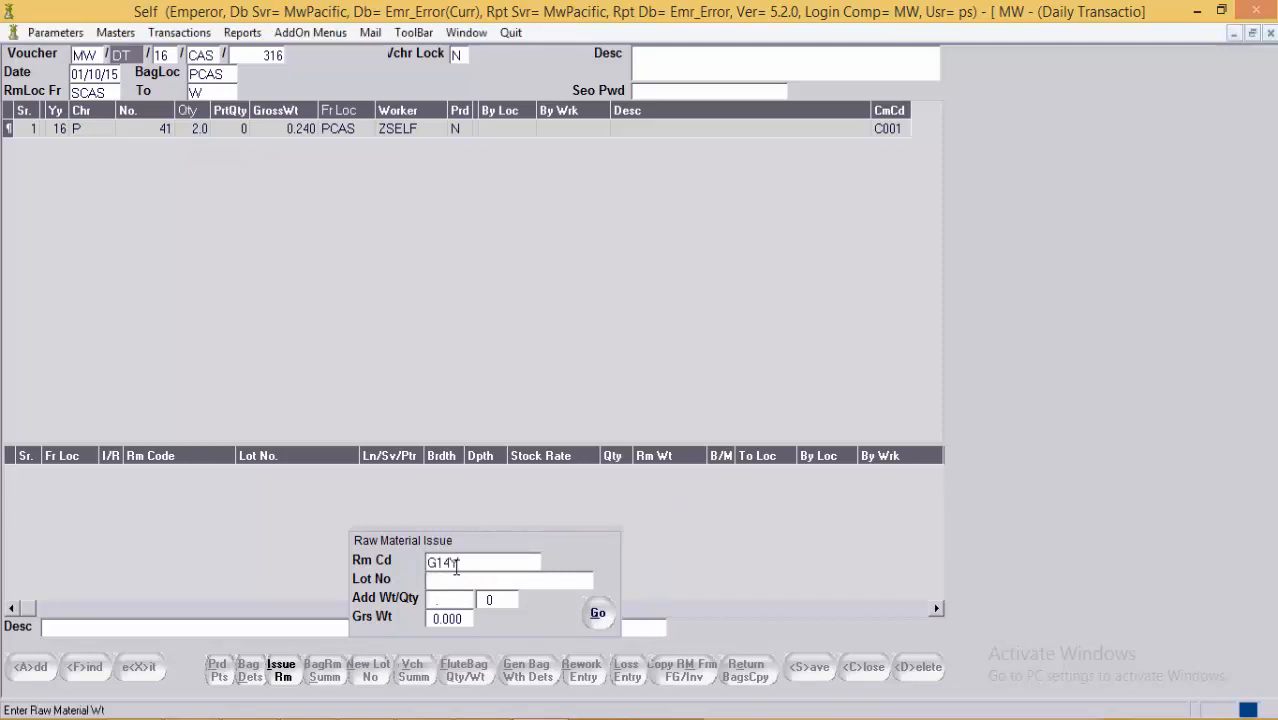
text(1)
key(BackSpace)
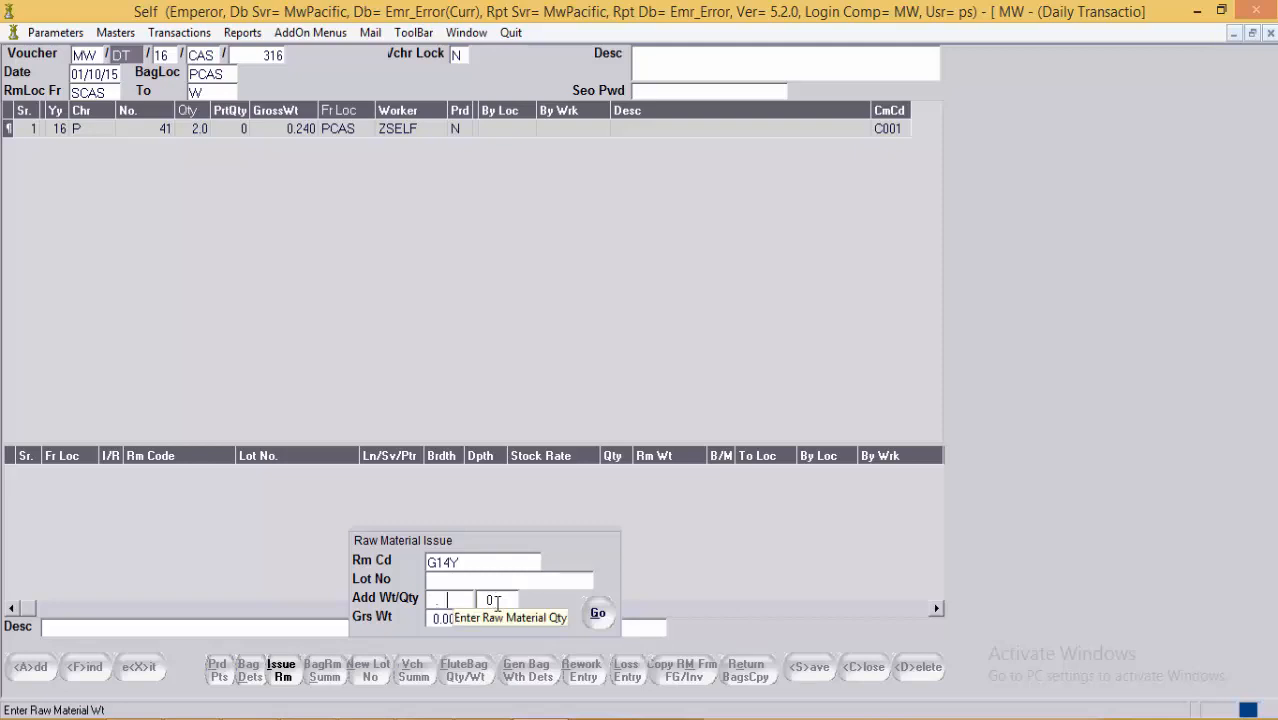
click(456, 624)
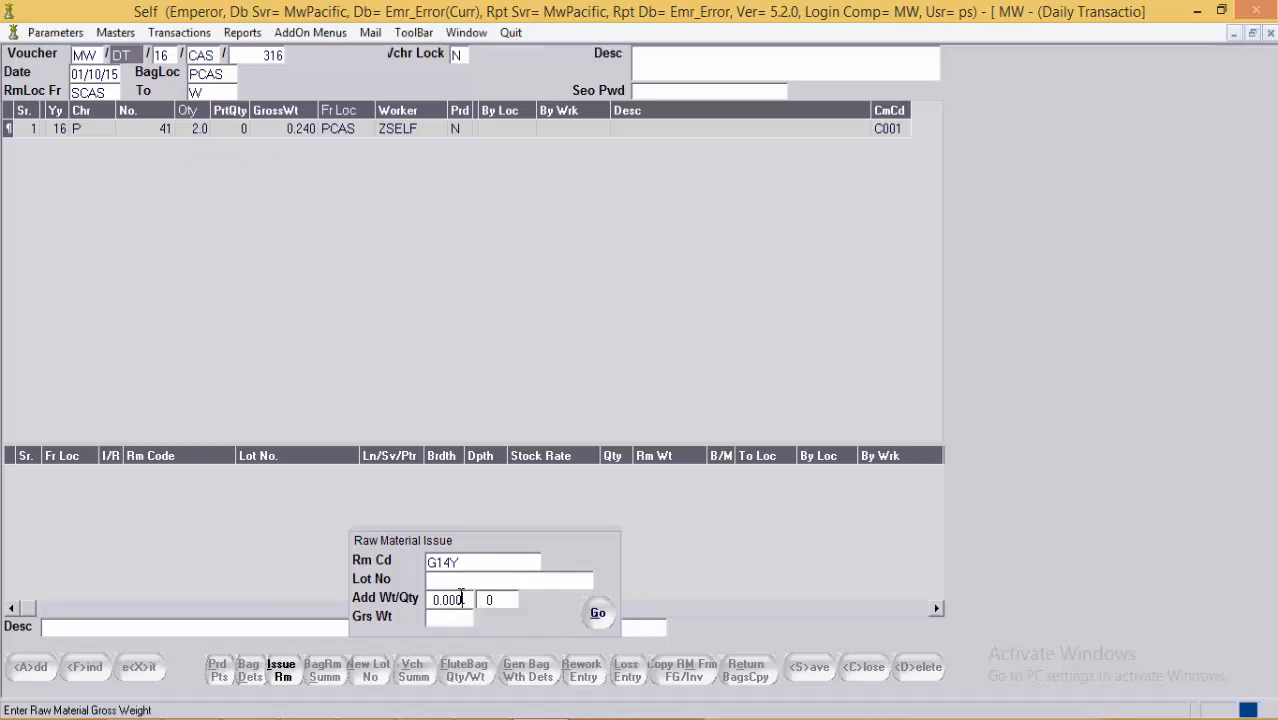
click(459, 599)
click(465, 617)
click(474, 599)
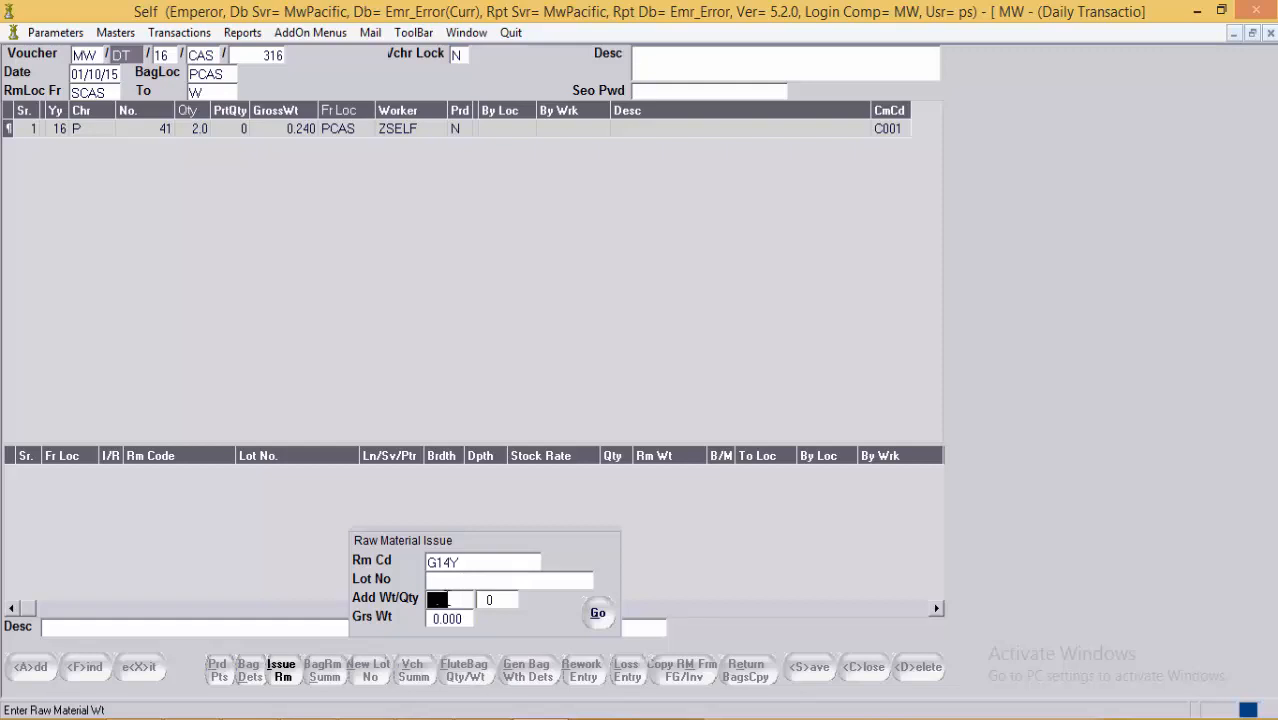
click(454, 599)
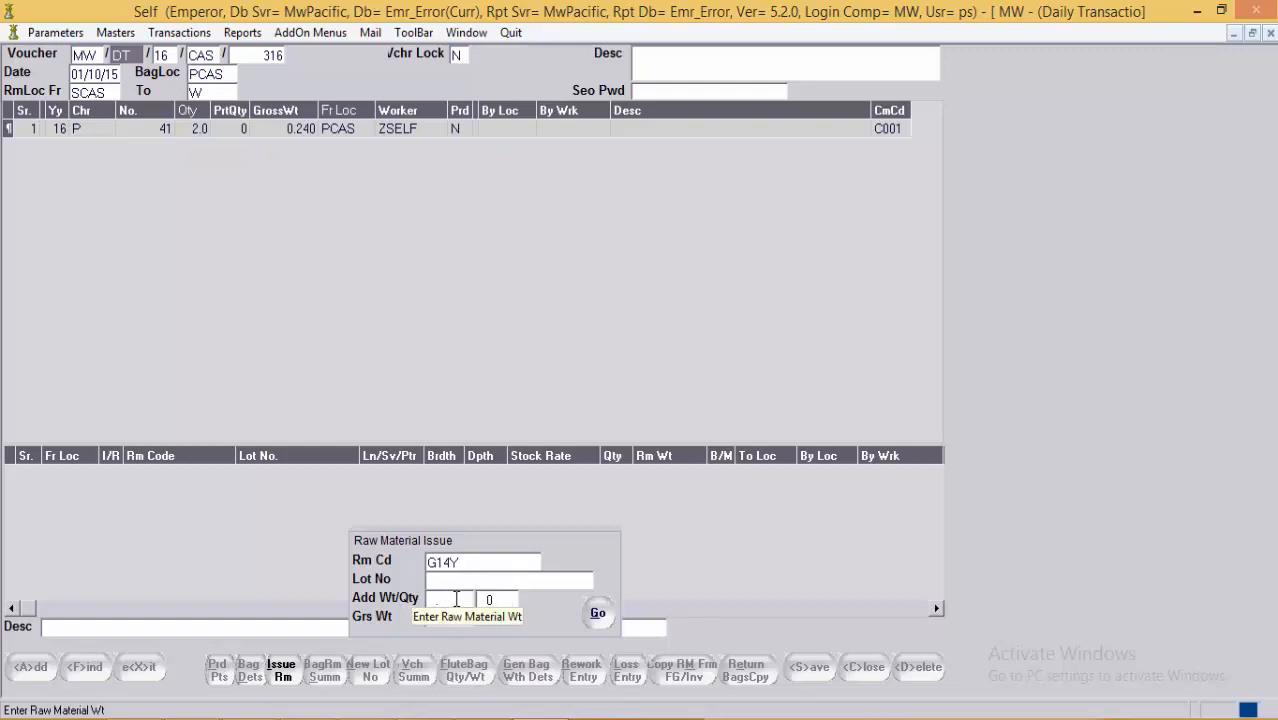
key(Return)
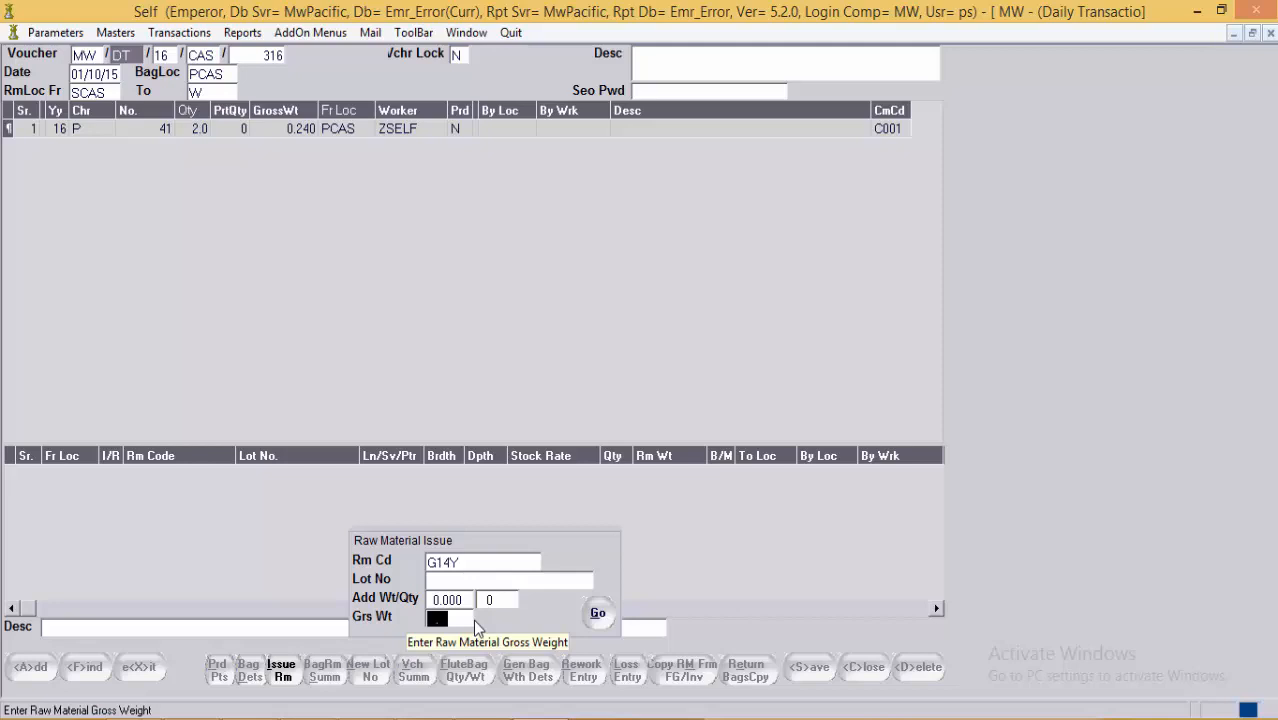
Step: Enter gross weight 10.5 and apply the G14Y issue to bag 41
key(shift+Tab)
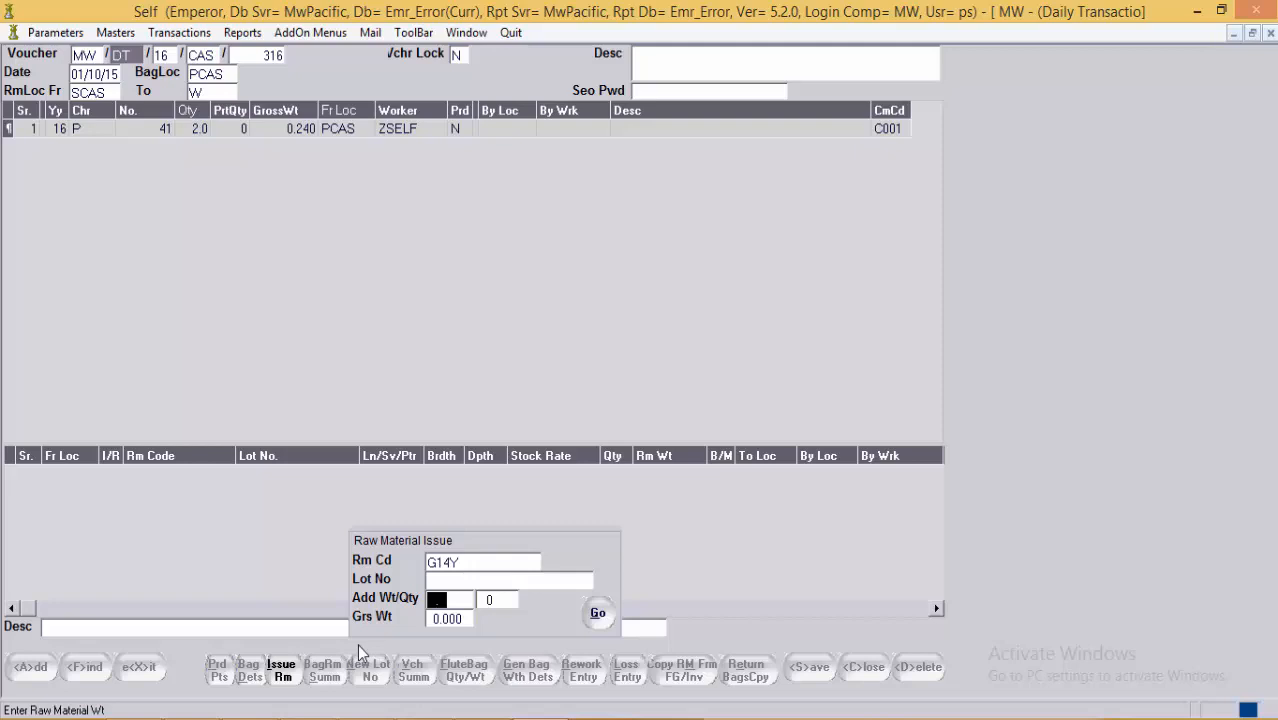
click(452, 600)
key(Return)
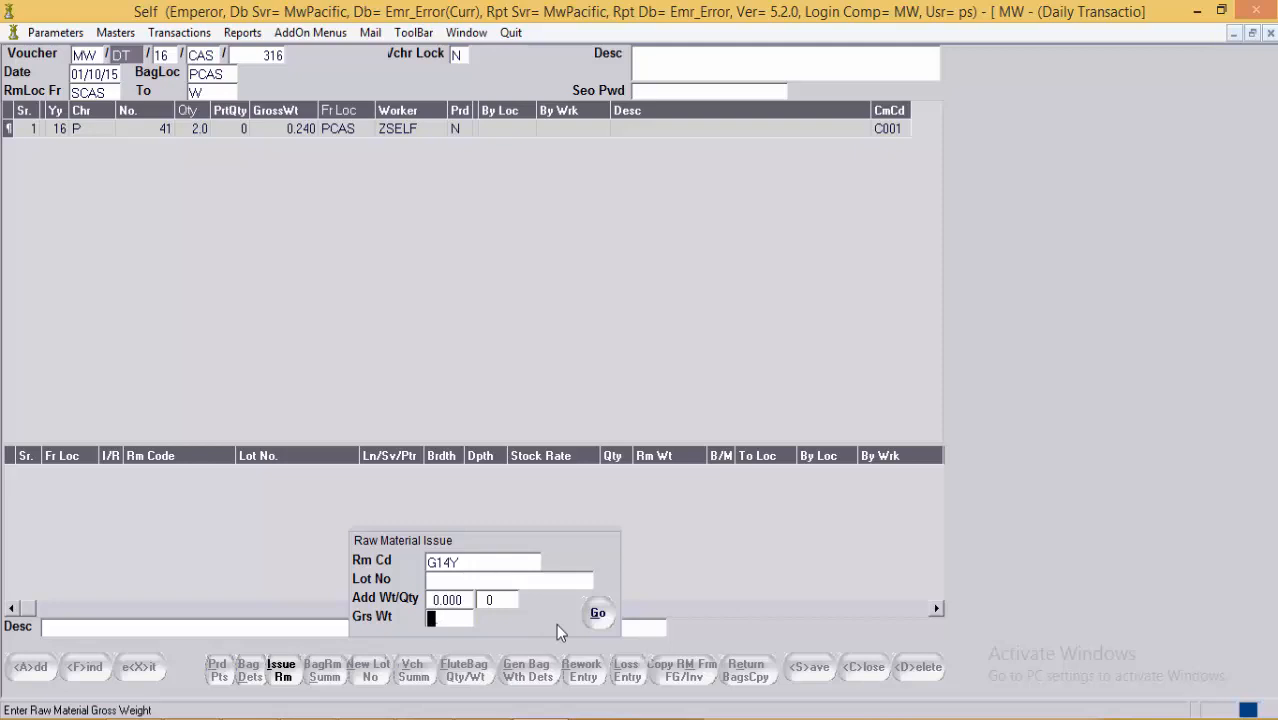
text(10.5)
click(597, 614)
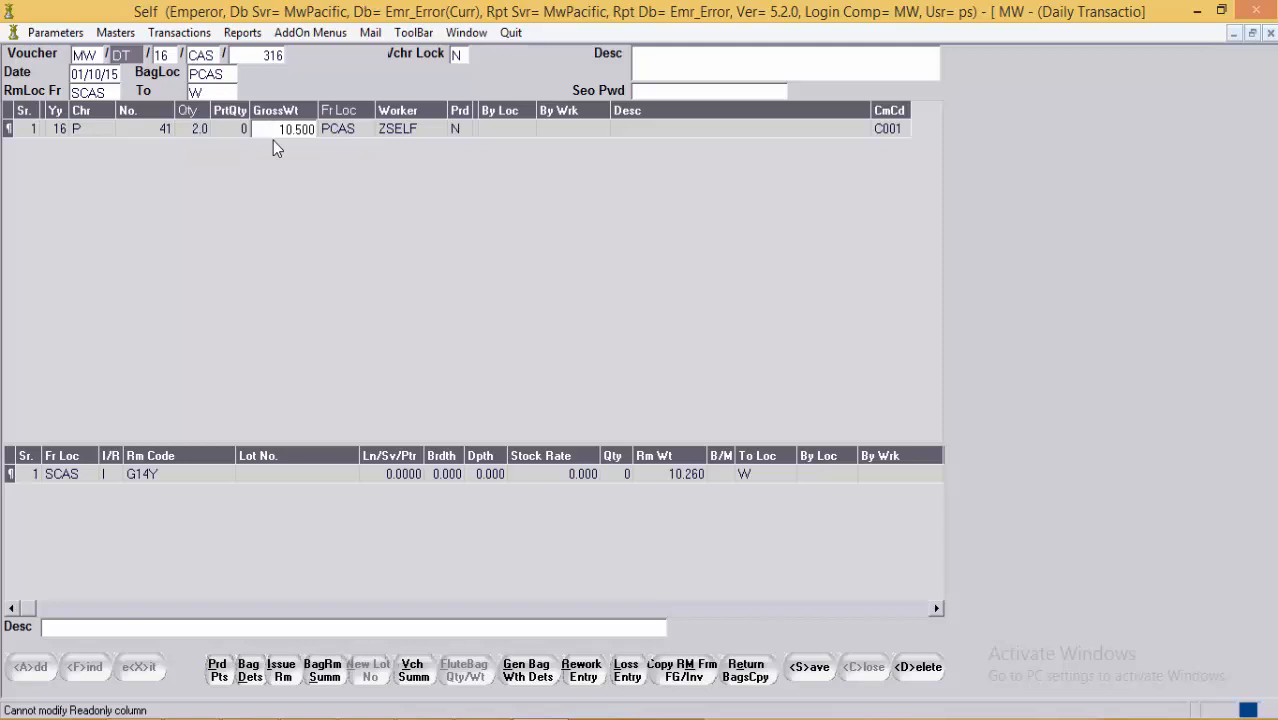
click(661, 472)
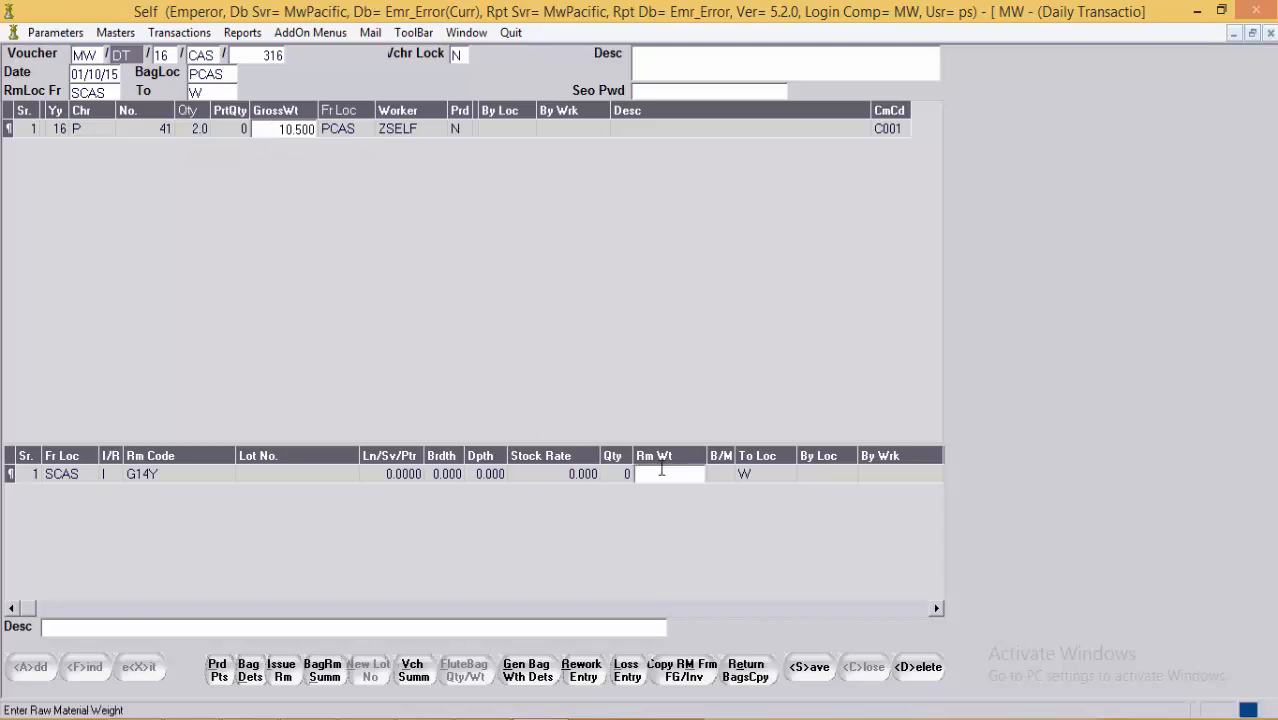
text(10.260)
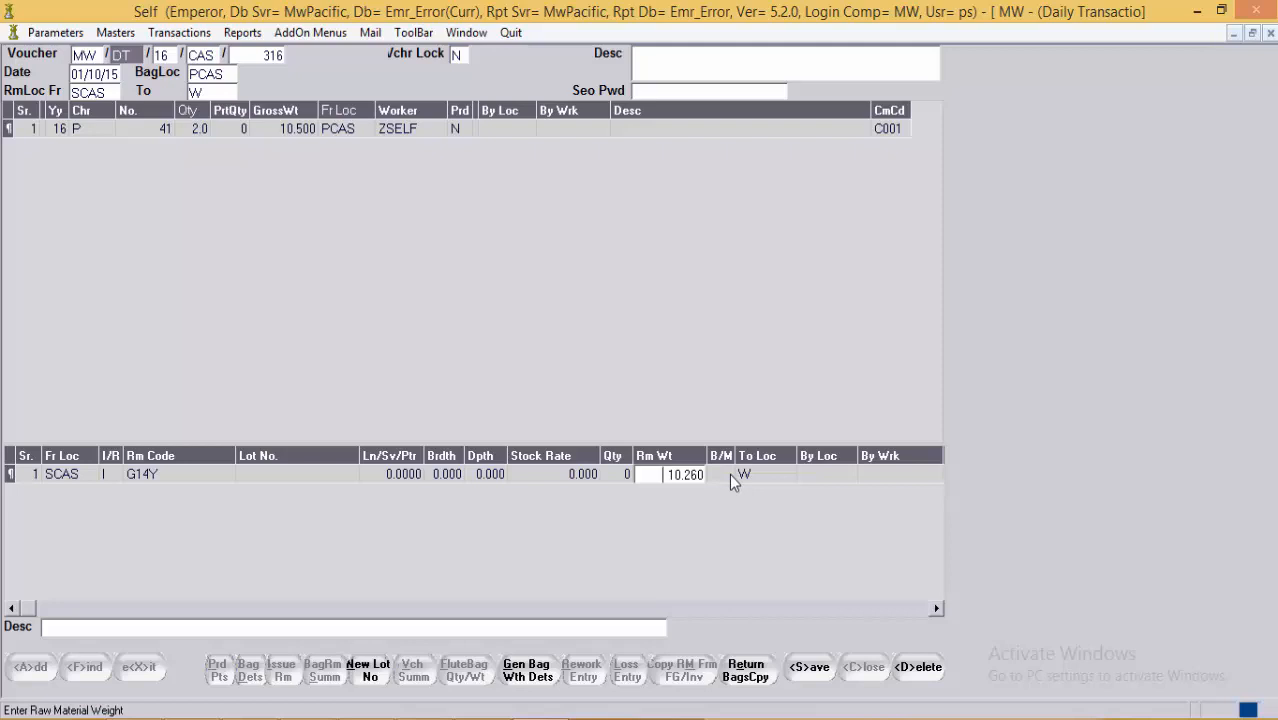
click(474, 128)
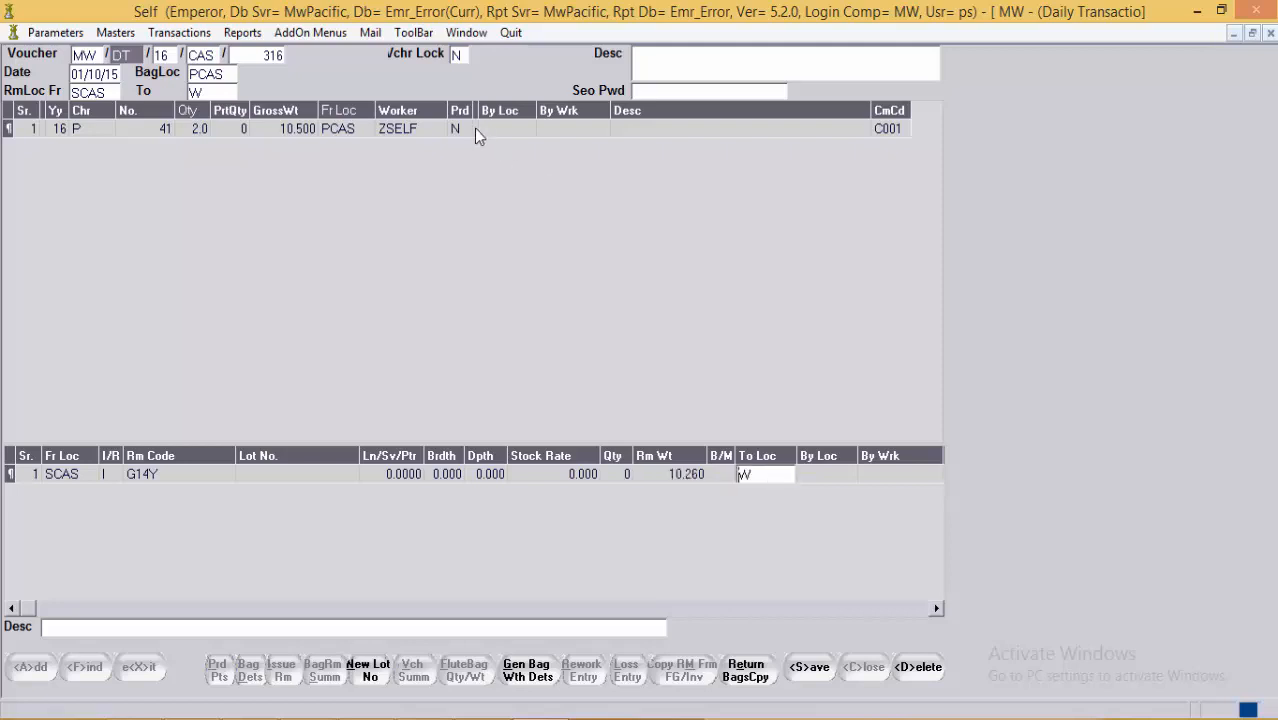
click(410, 137)
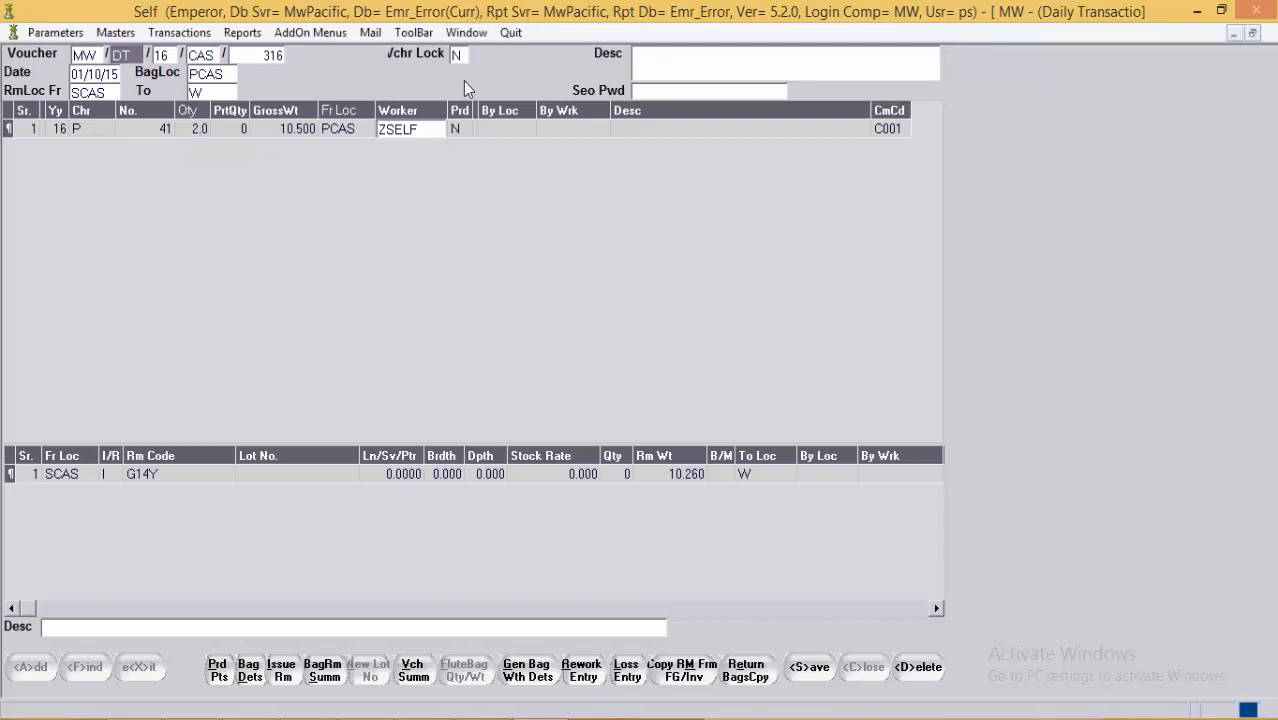
click(466, 32)
Step: Switch to Bag Movement and replace voucher WXT with CAS 316
click(494, 170)
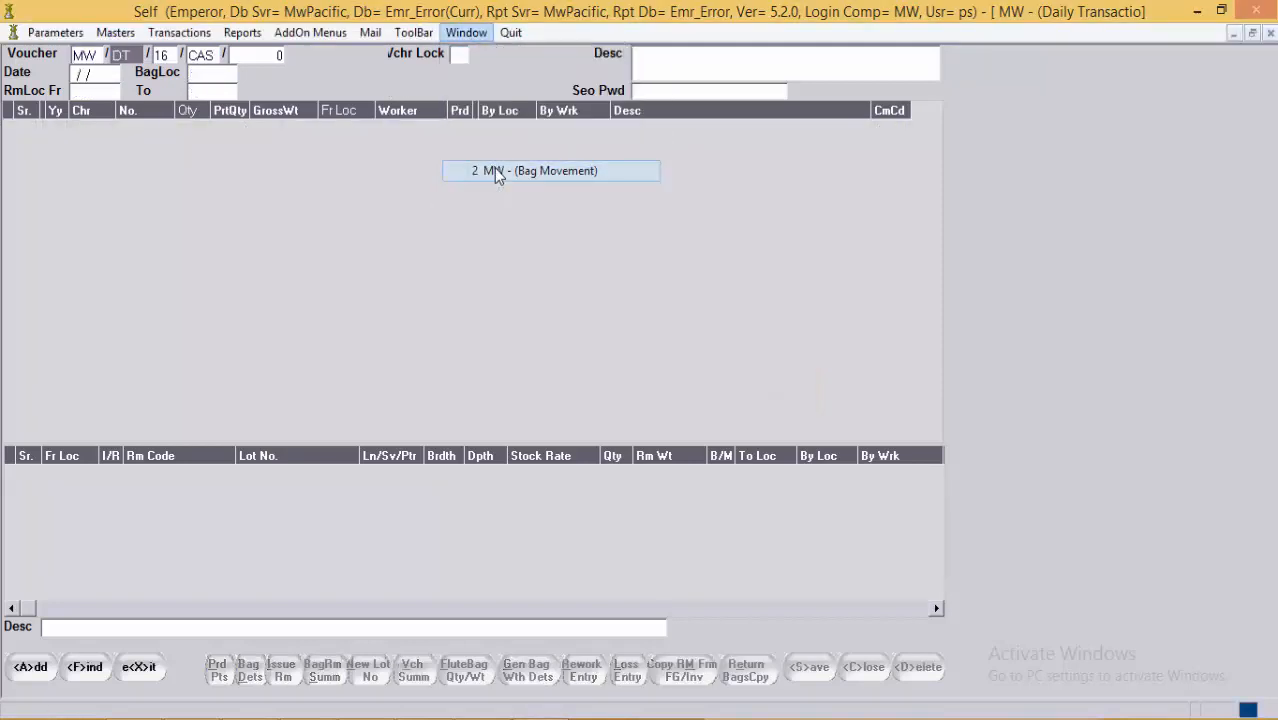
drag(218, 56, 189, 56)
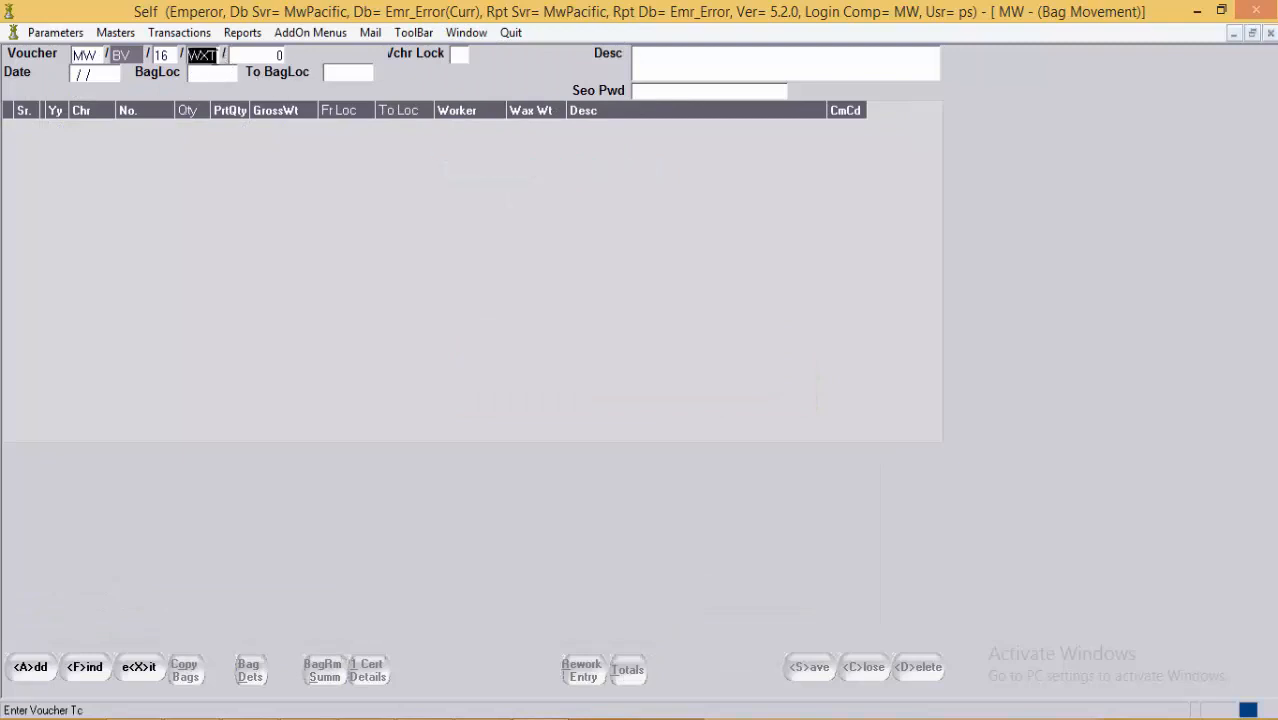
key(BackSpace)
text(CAST)
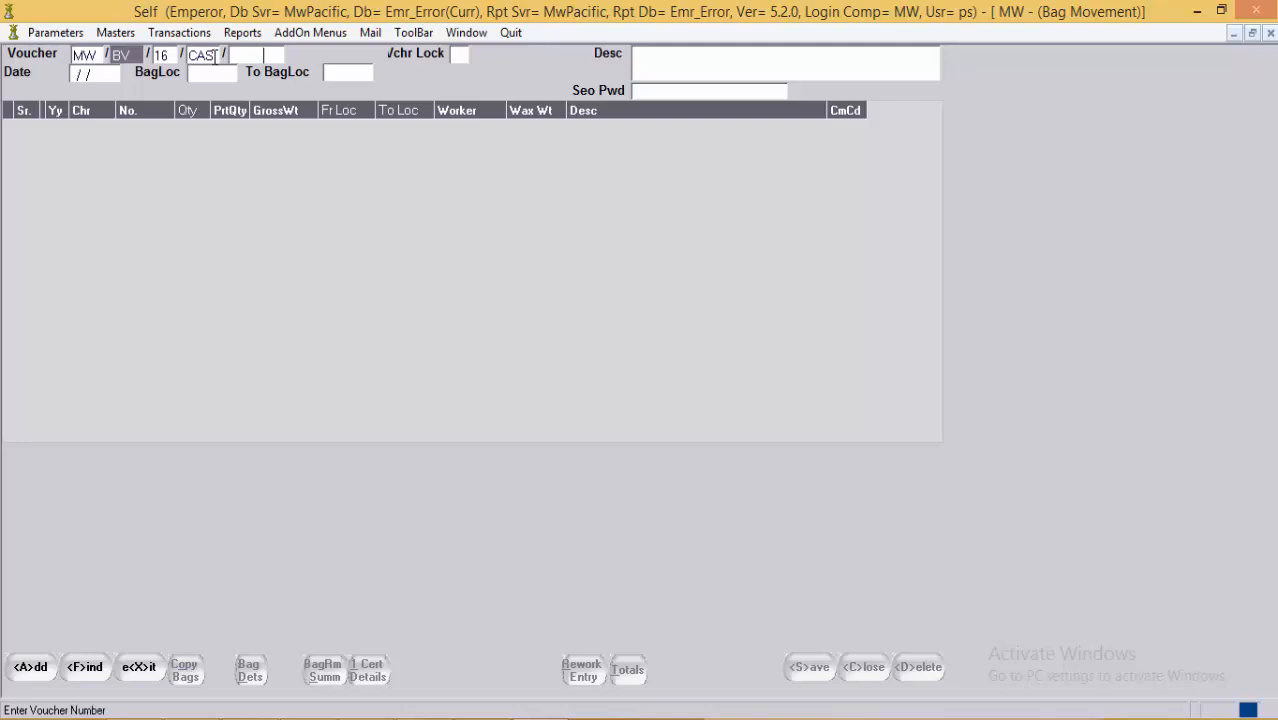
text(213)
key(BackSpace)
key(BackSpace)
key(BackSpace)
text(316)
key(Return)
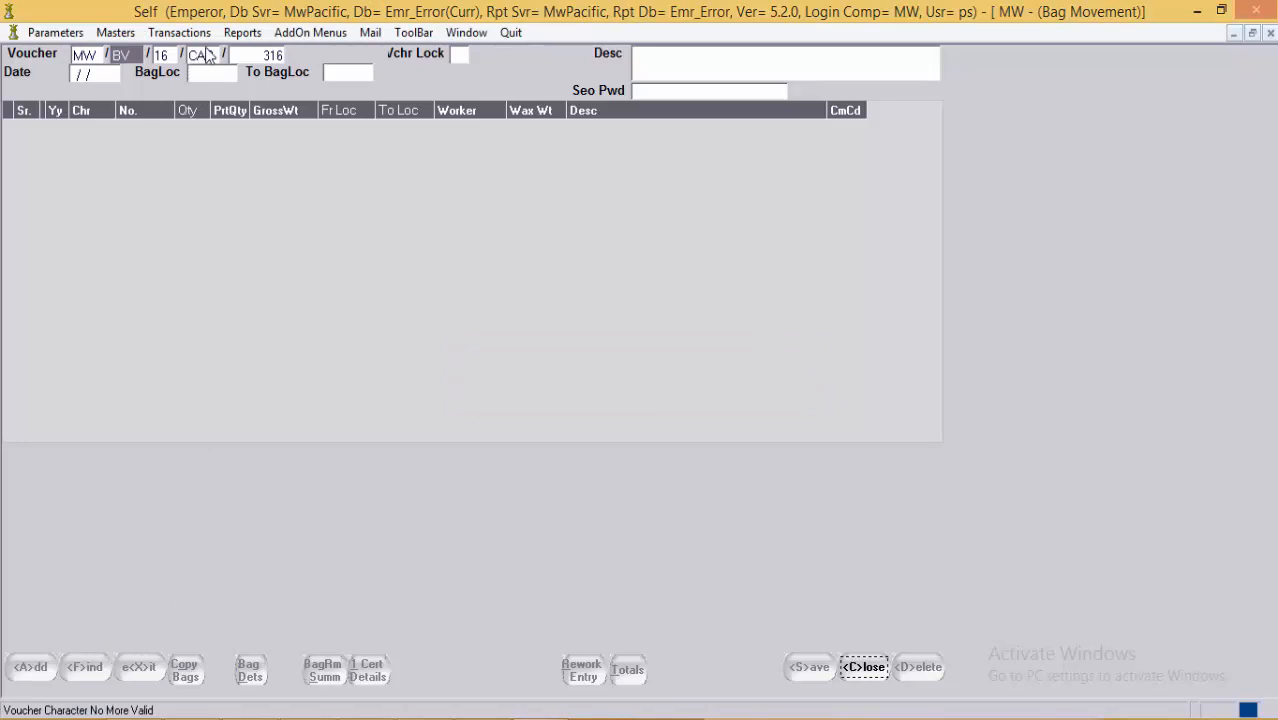
Step: Dismiss the 'Voucher Character No More Valid' error and open the parameter settings options
click(1245, 708)
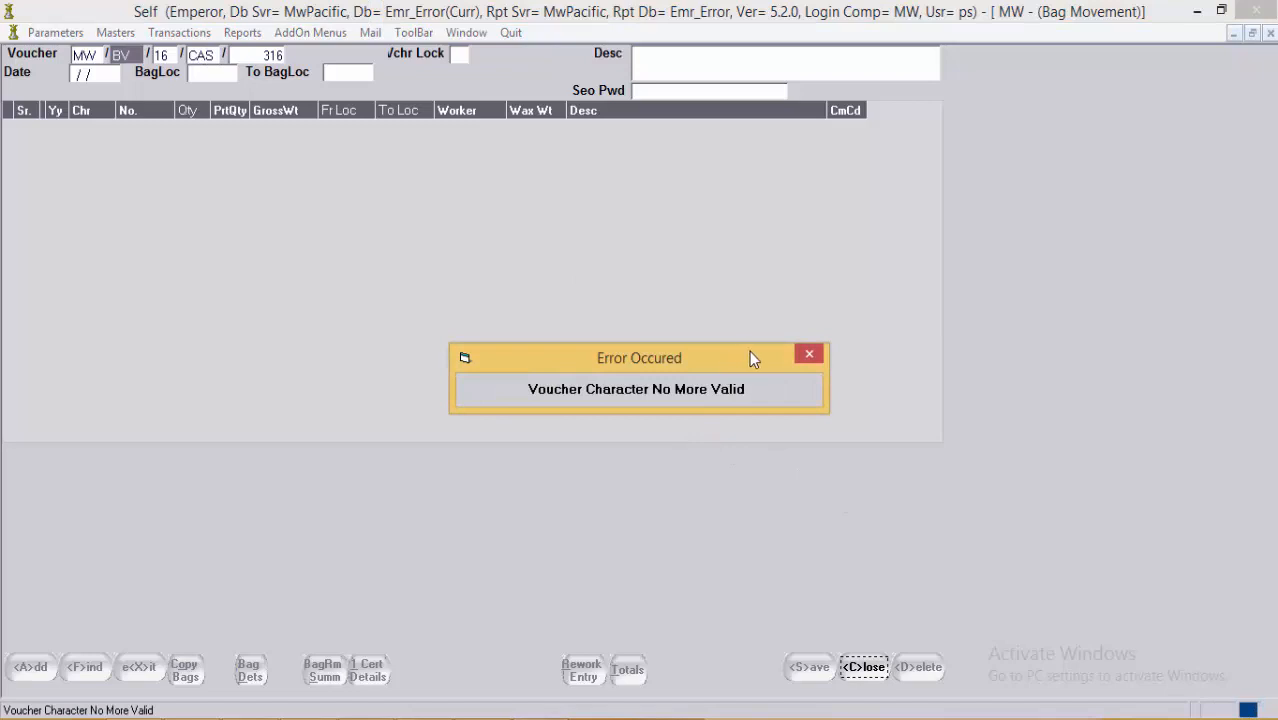
click(818, 349)
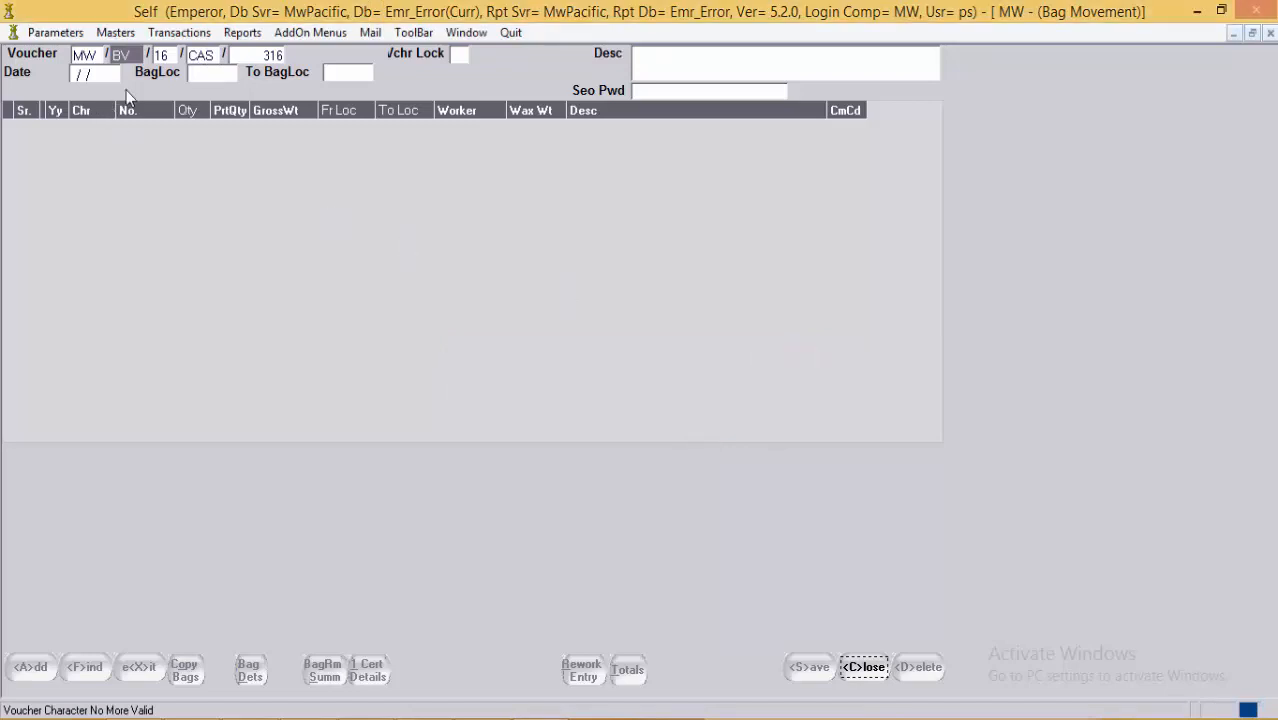
click(48, 36)
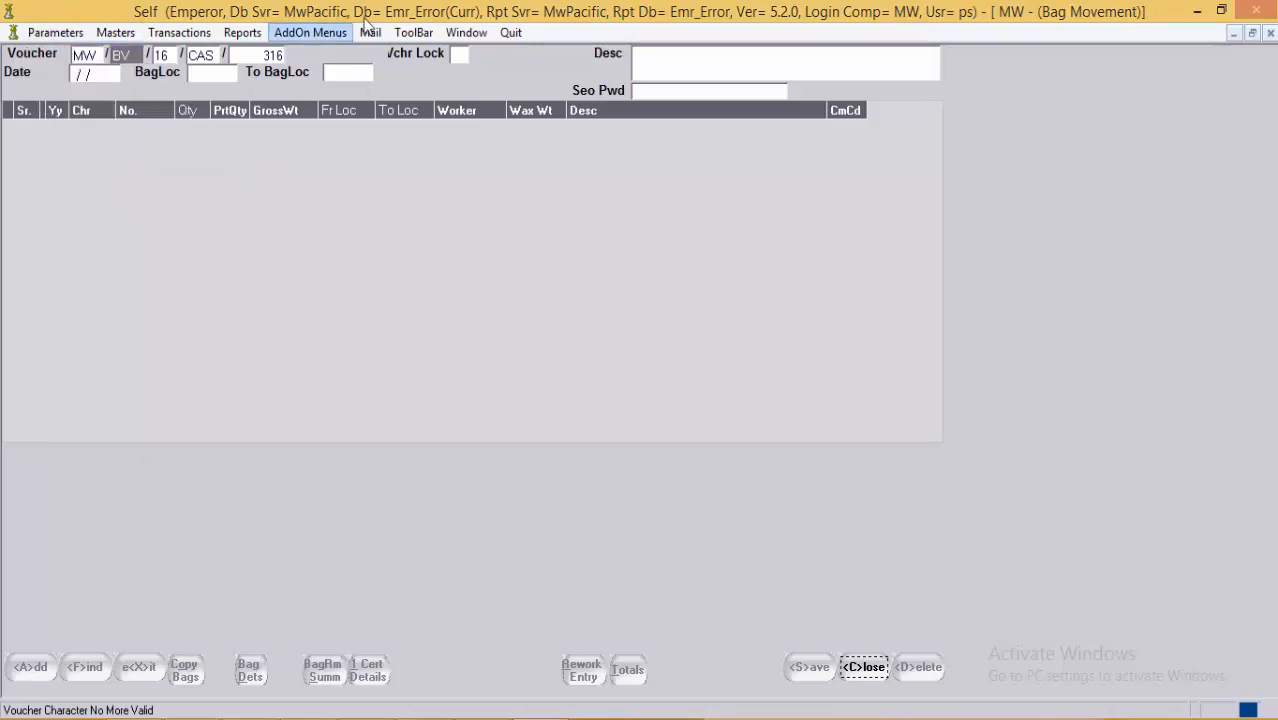
Step: In Variable Parameters, change the BV CAS Casting Movement row's Valid flag from N to Y
mouse_move(466, 32)
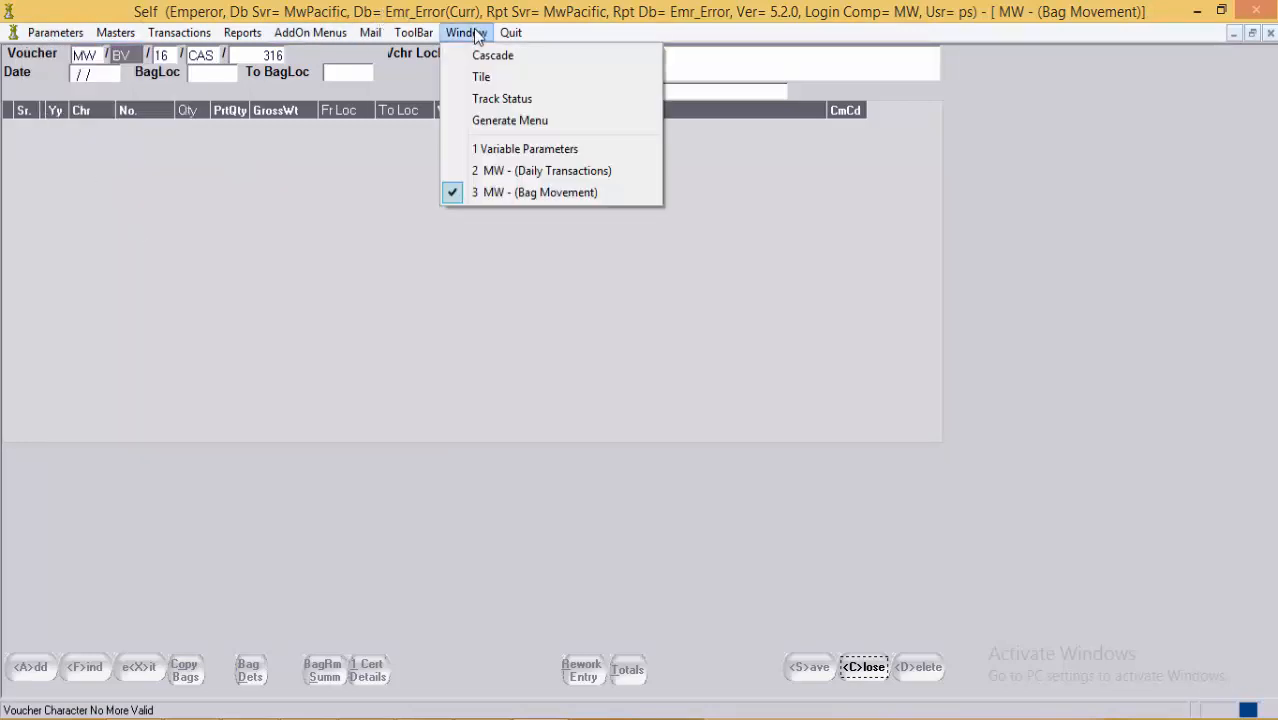
click(510, 148)
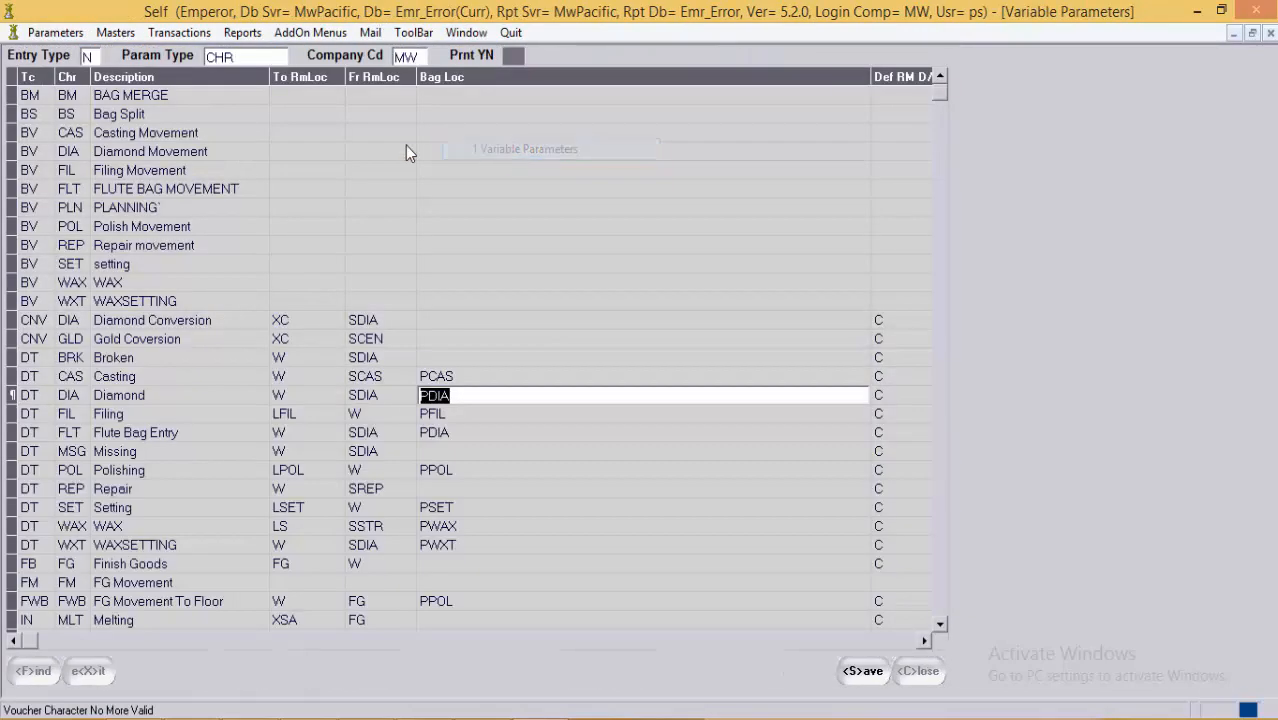
click(79, 492)
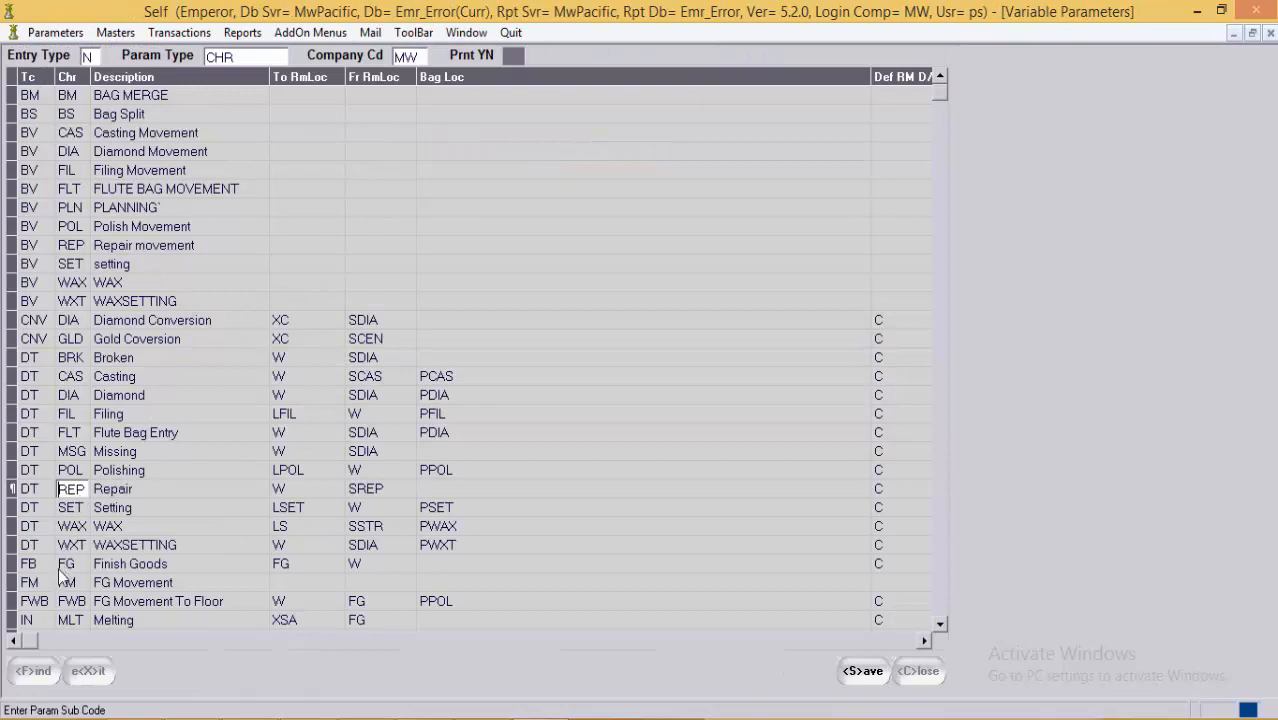
click(103, 134)
key(Tab)
key(Tab)
key(Tab)
key(Tab)
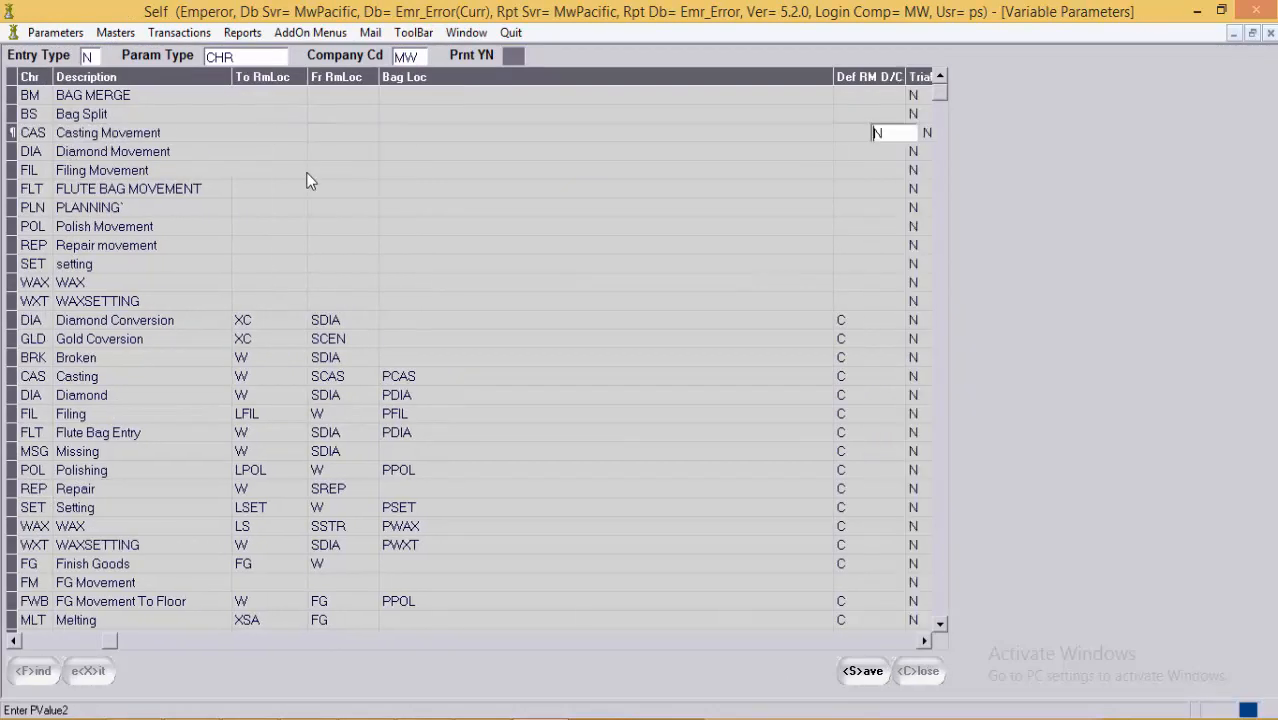
key(Tab)
key(Tab)
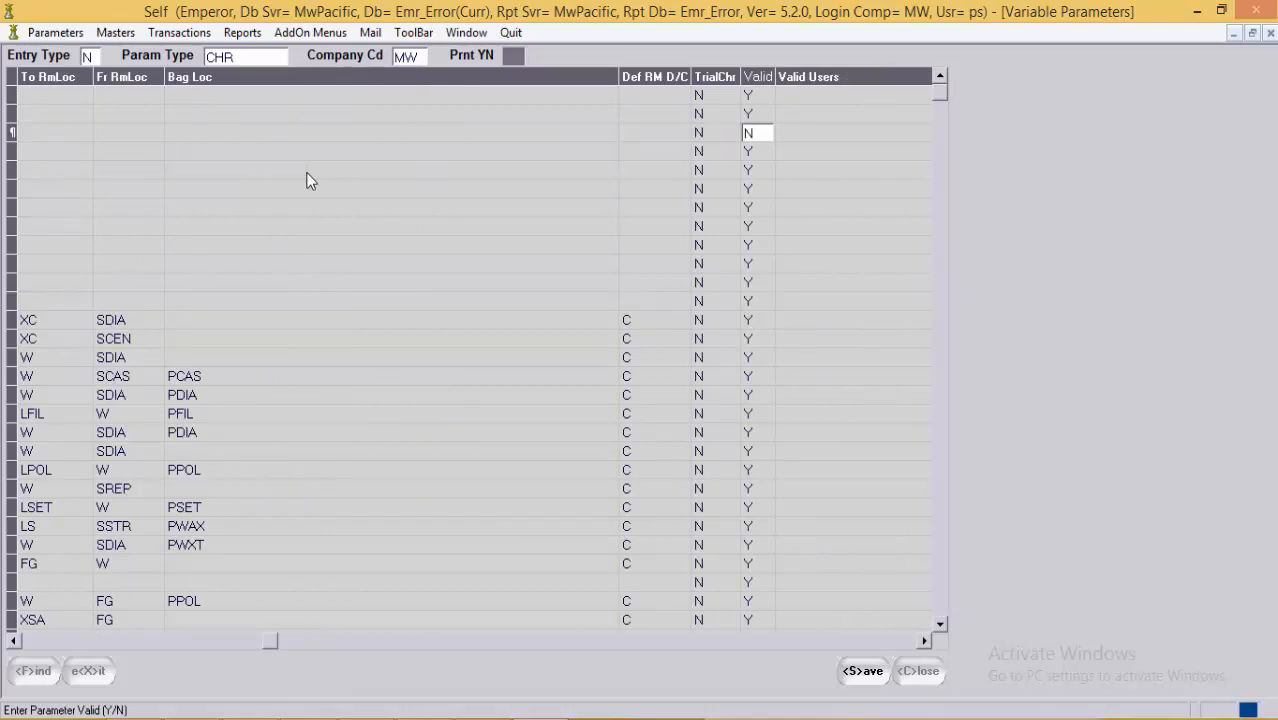
key(Delete)
text(Y)
key(Down)
click(280, 225)
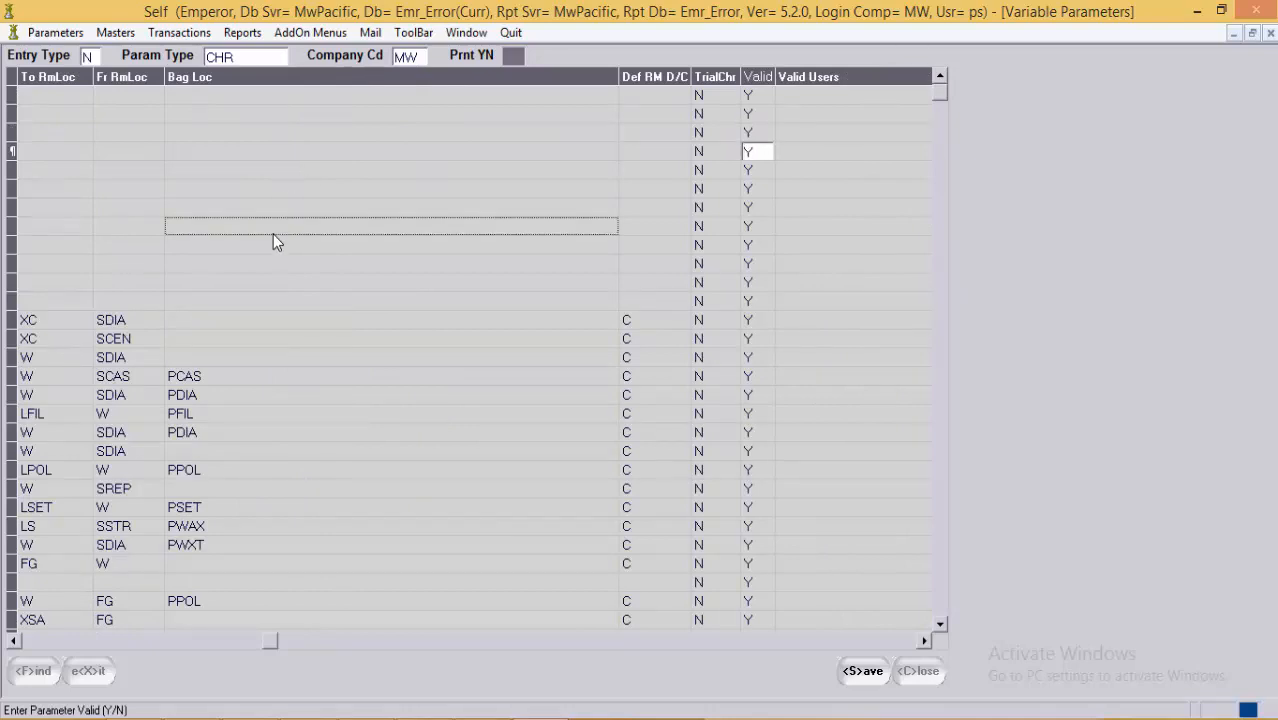
Step: Load daily transaction voucher 317, then return to the Bag Movement form
click(466, 32)
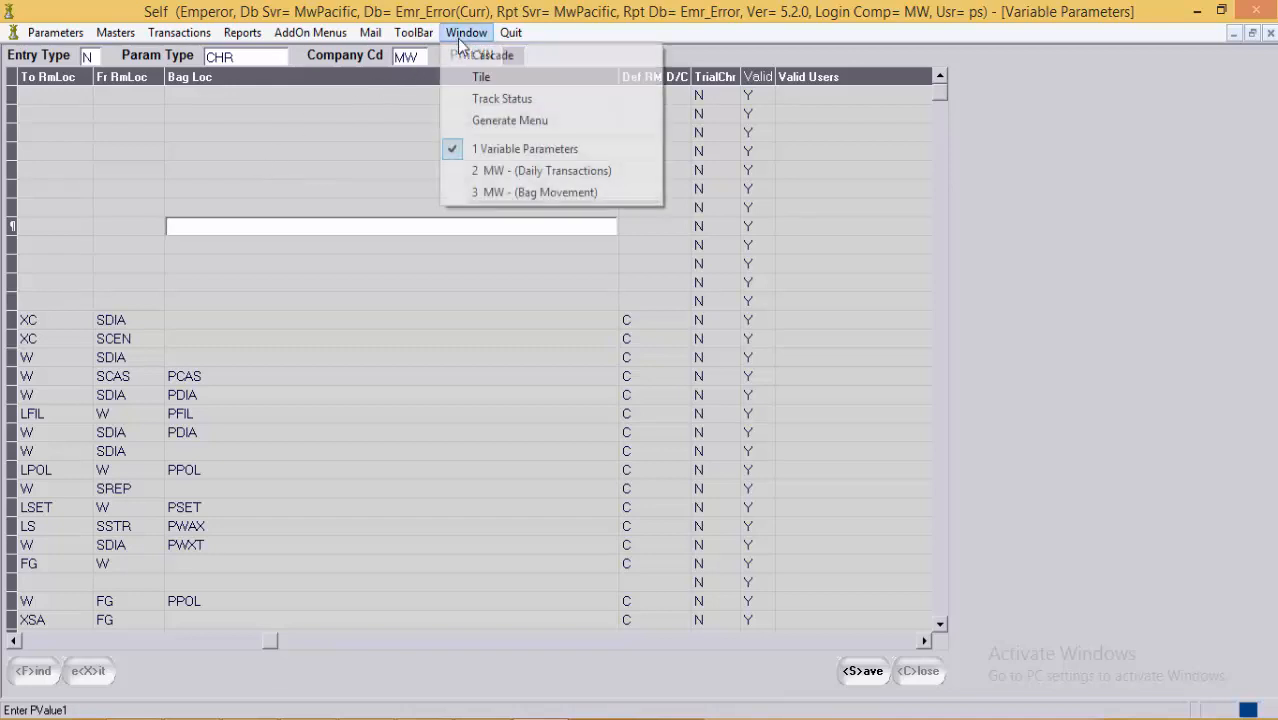
click(490, 172)
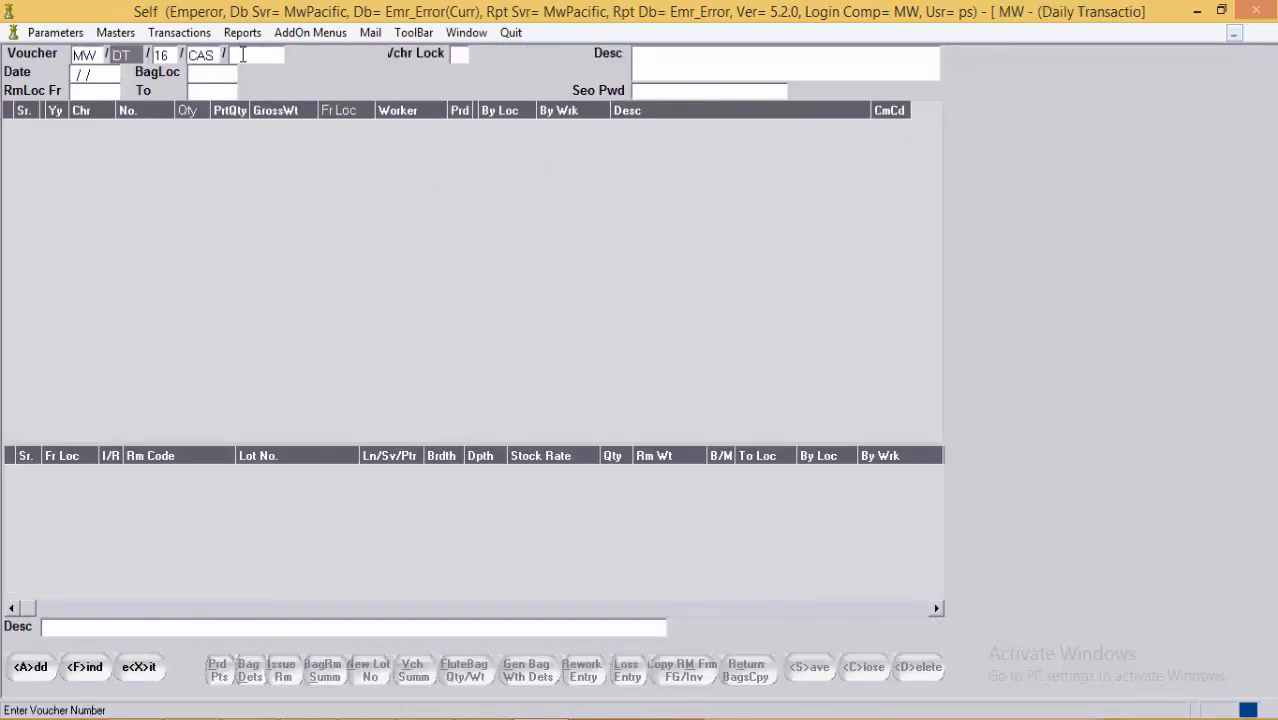
text(317)
key(Return)
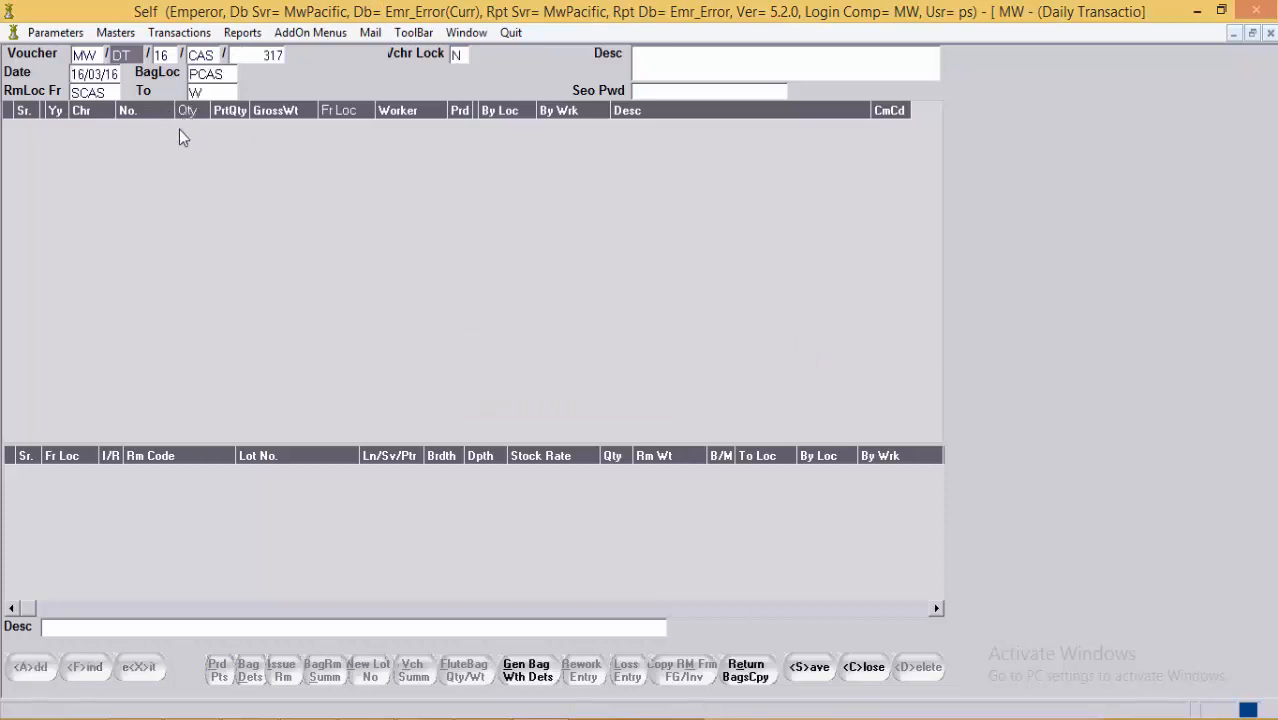
click(179, 129)
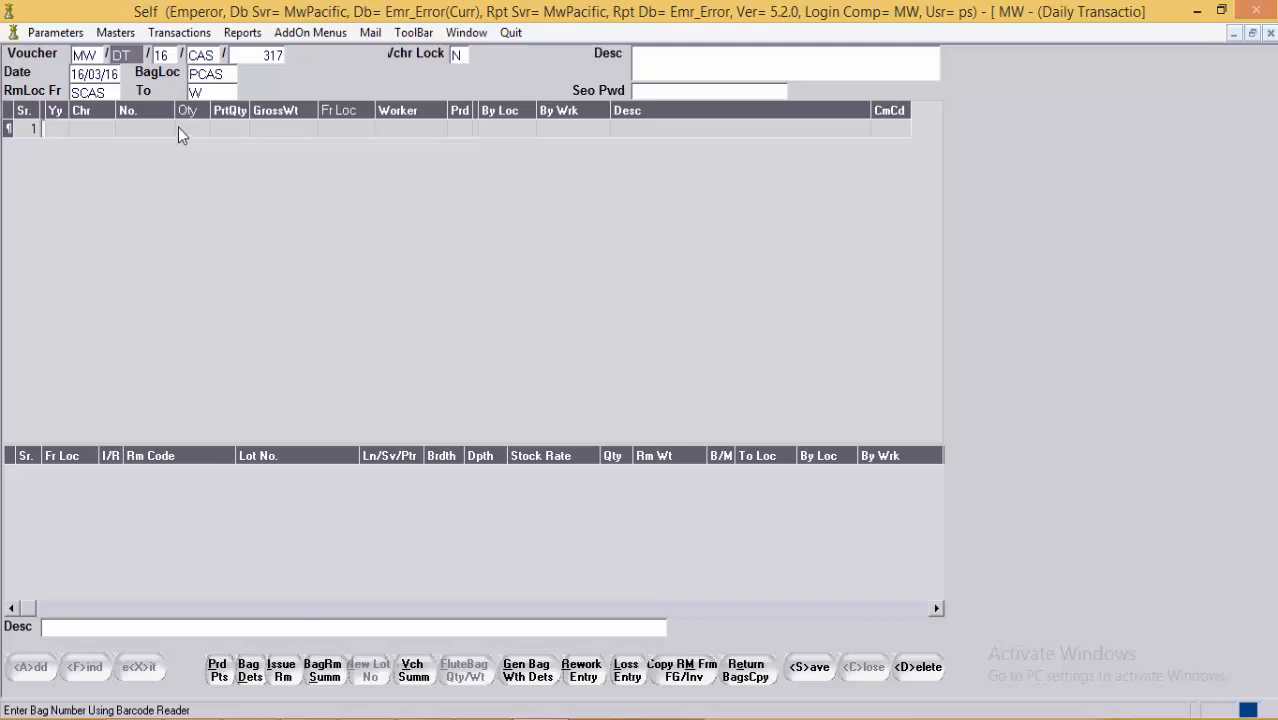
click(466, 33)
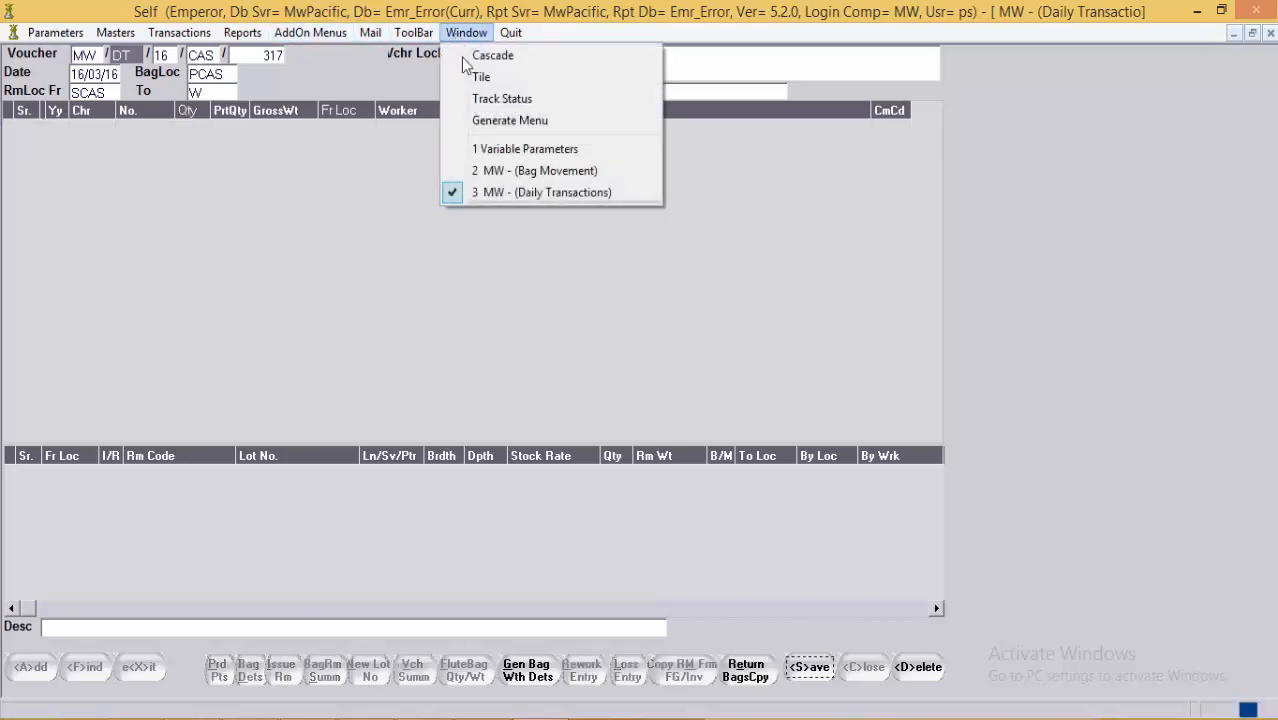
click(490, 171)
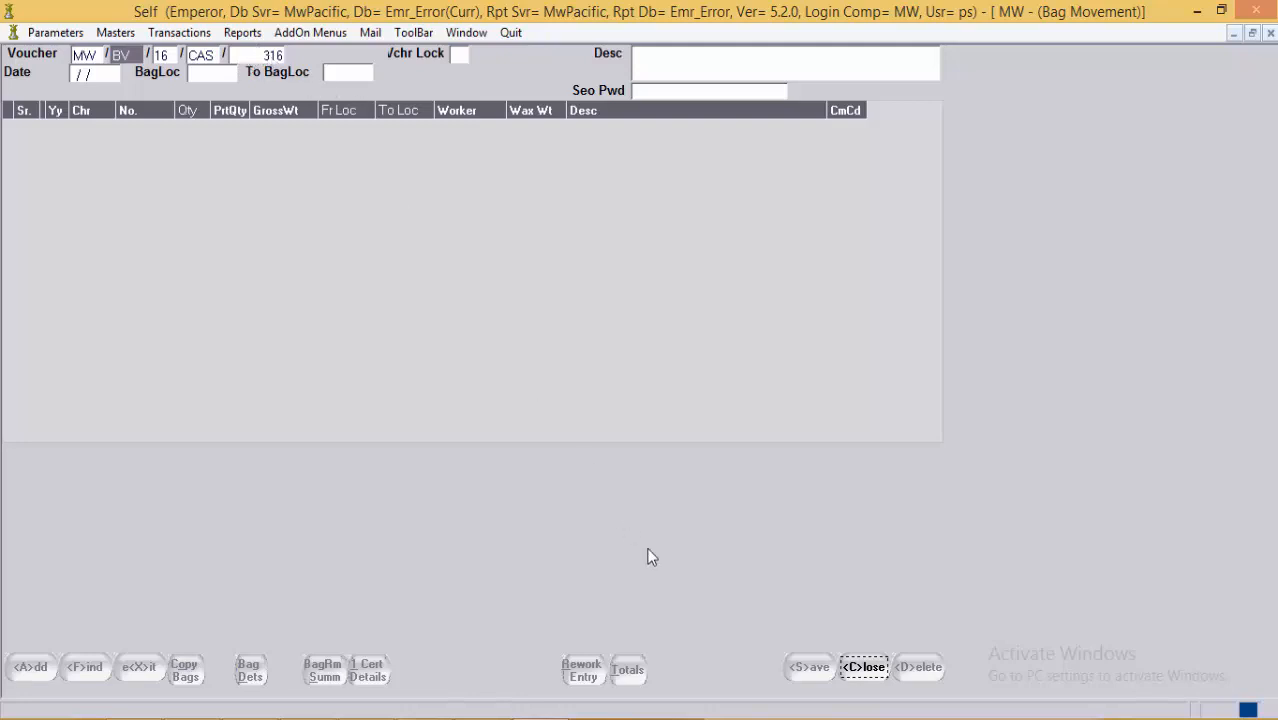
Step: Close the current voucher and load bag movement voucher CAS 316
click(864, 667)
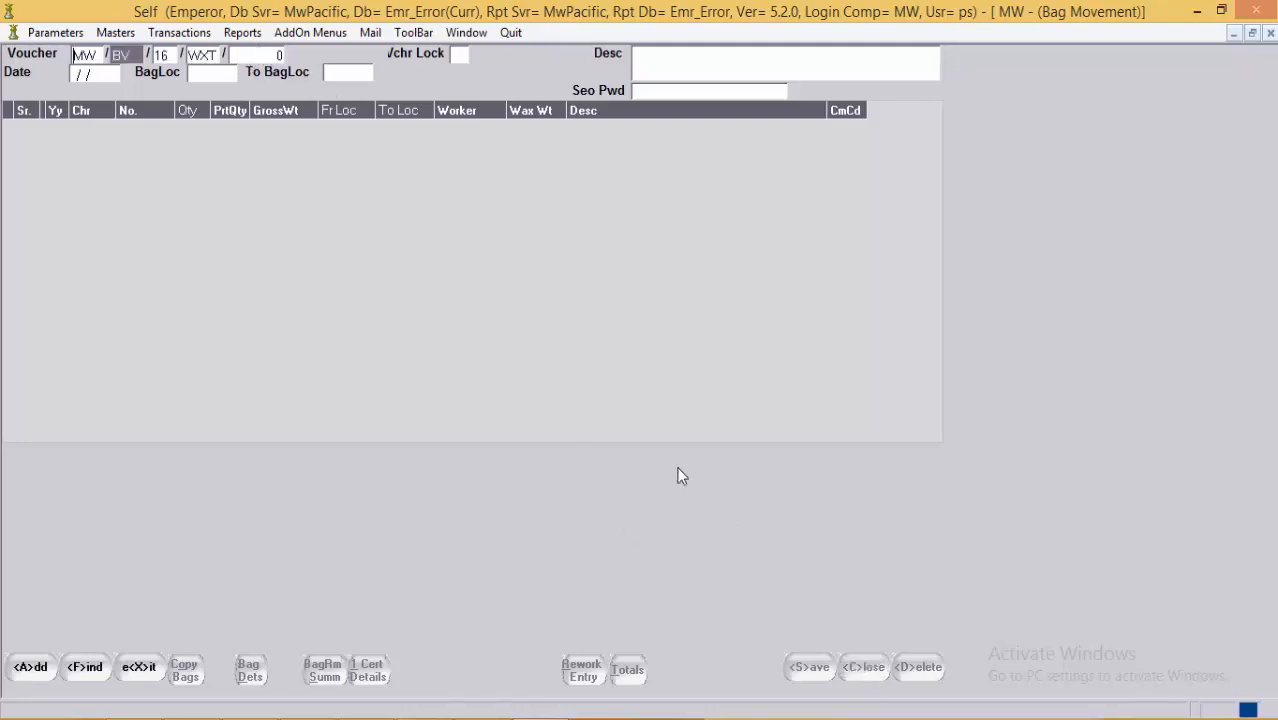
click(211, 58)
key(F1)
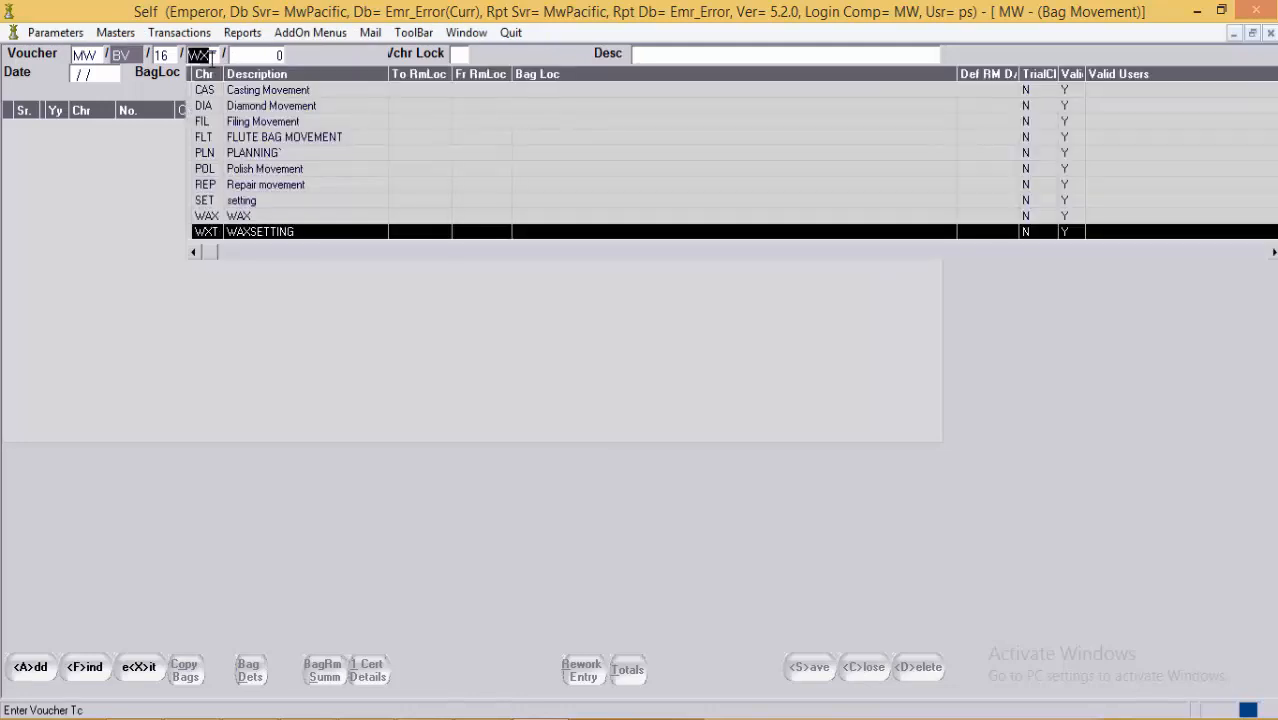
key(Up)
key(Up)
key(Up)
key(Up)
key(Up)
key(Up)
key(Up)
key(Up)
key(Up)
key(Return)
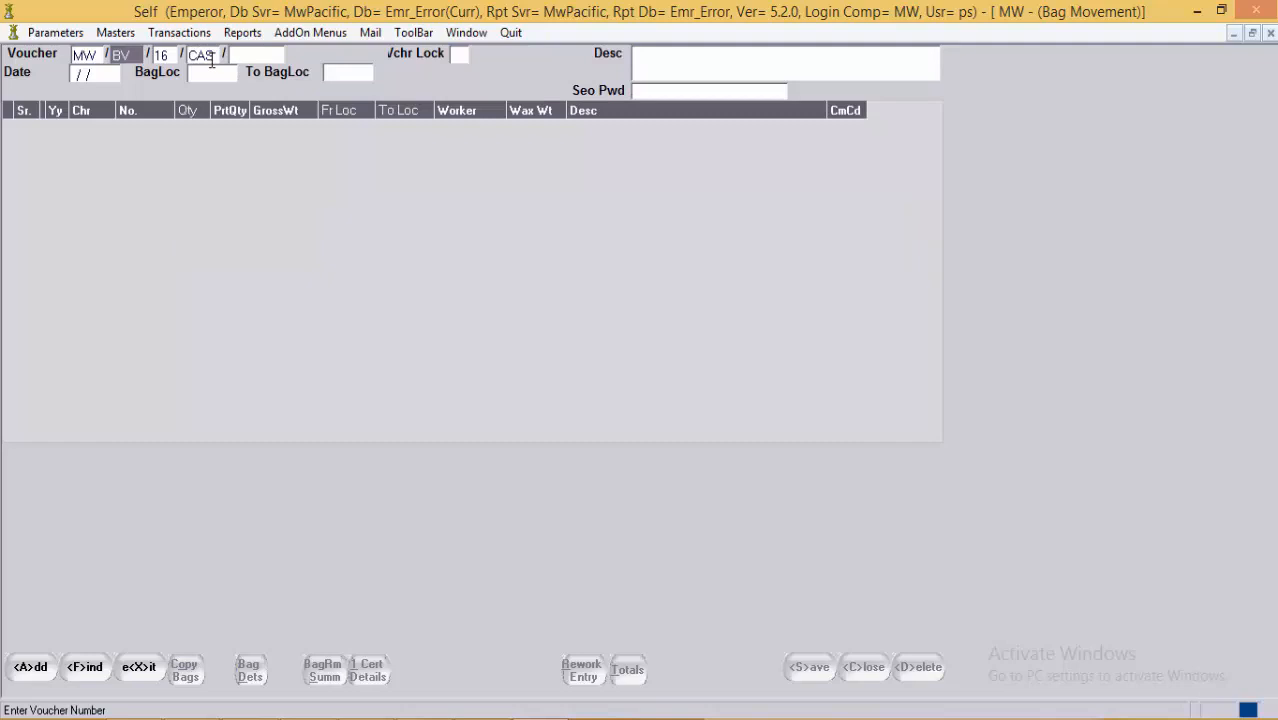
text(316)
key(Return)
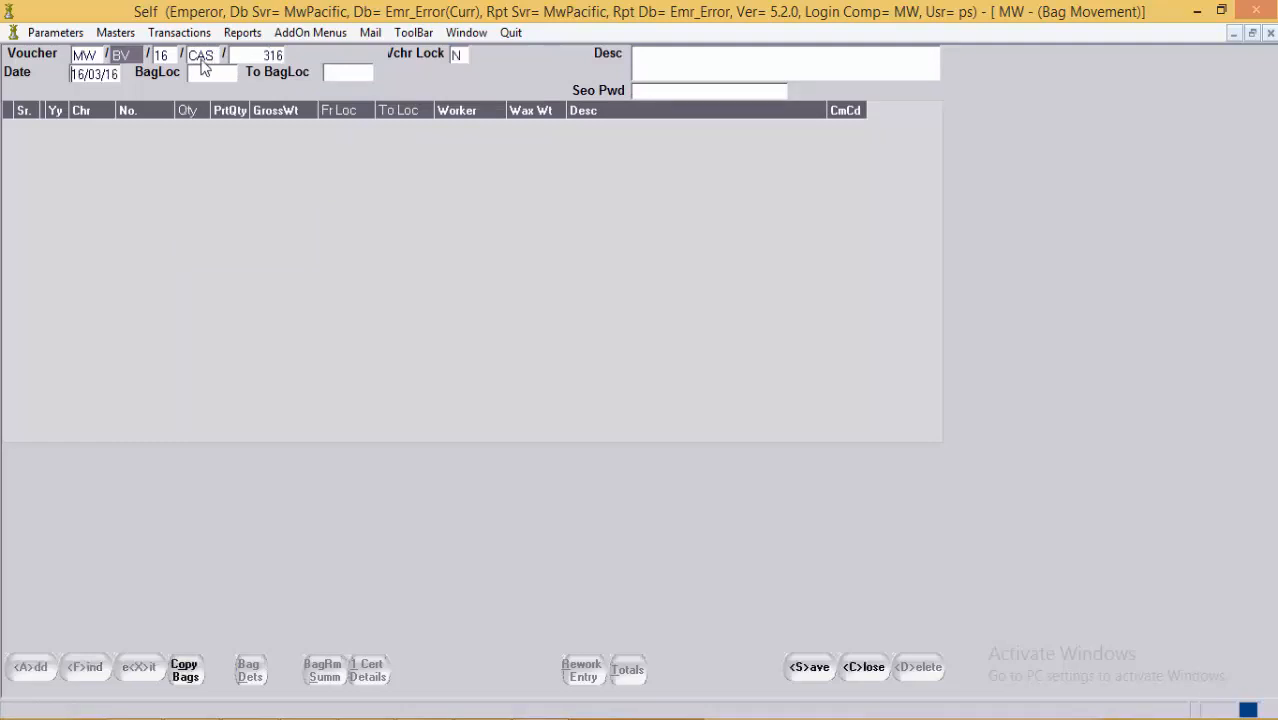
Step: Set bag location PCAS, add bag P 41, and dismiss the cast weight error
click(201, 74)
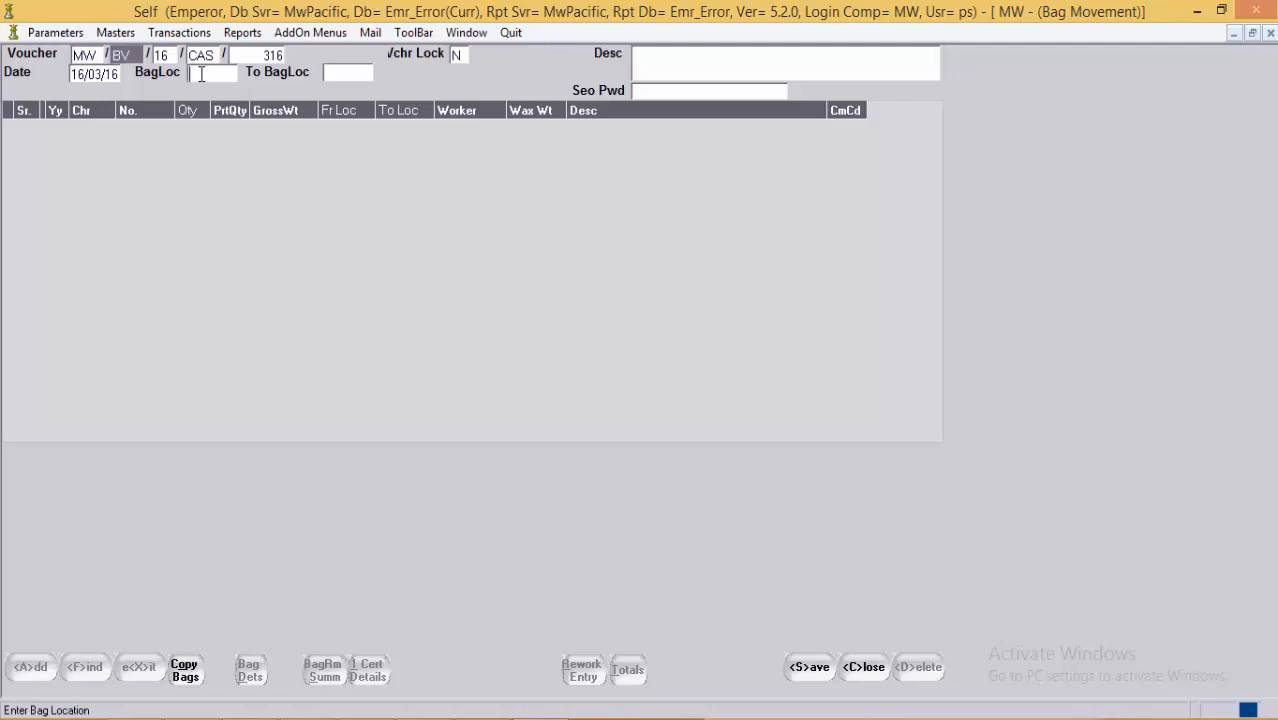
text(PCAS)
key(Tab)
key(Tab)
key(Tab)
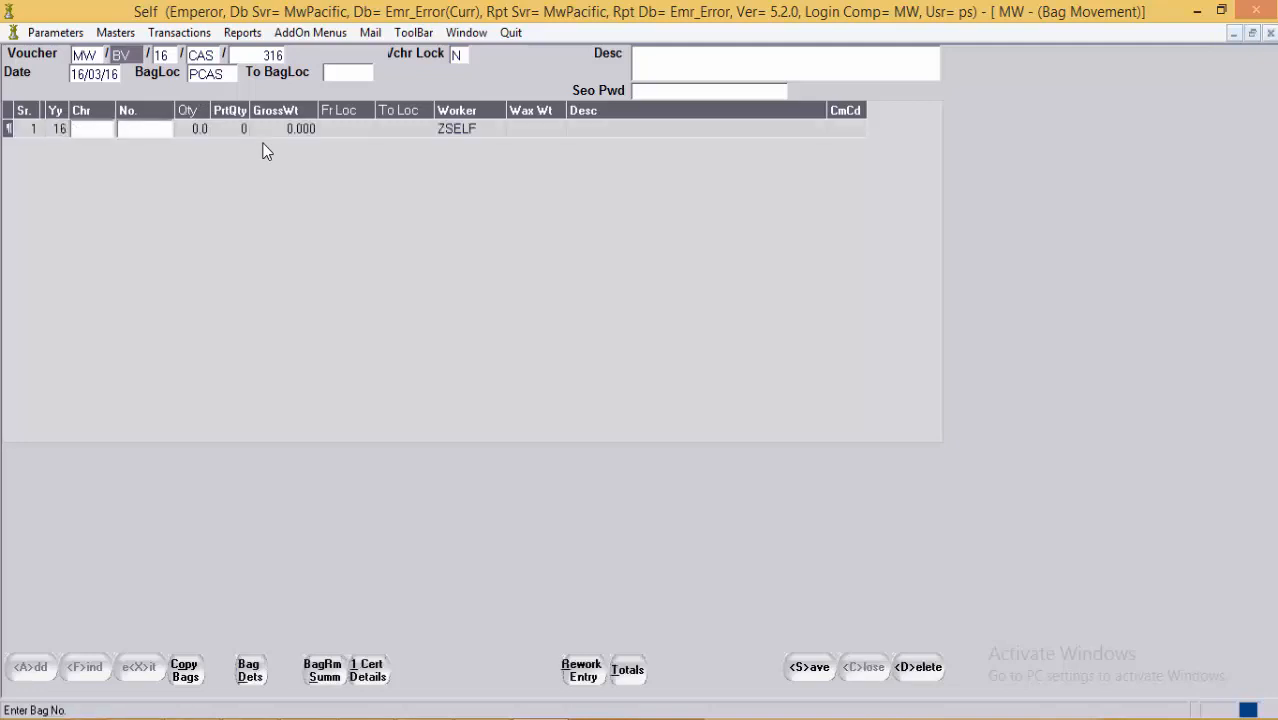
text(P )
text(41)
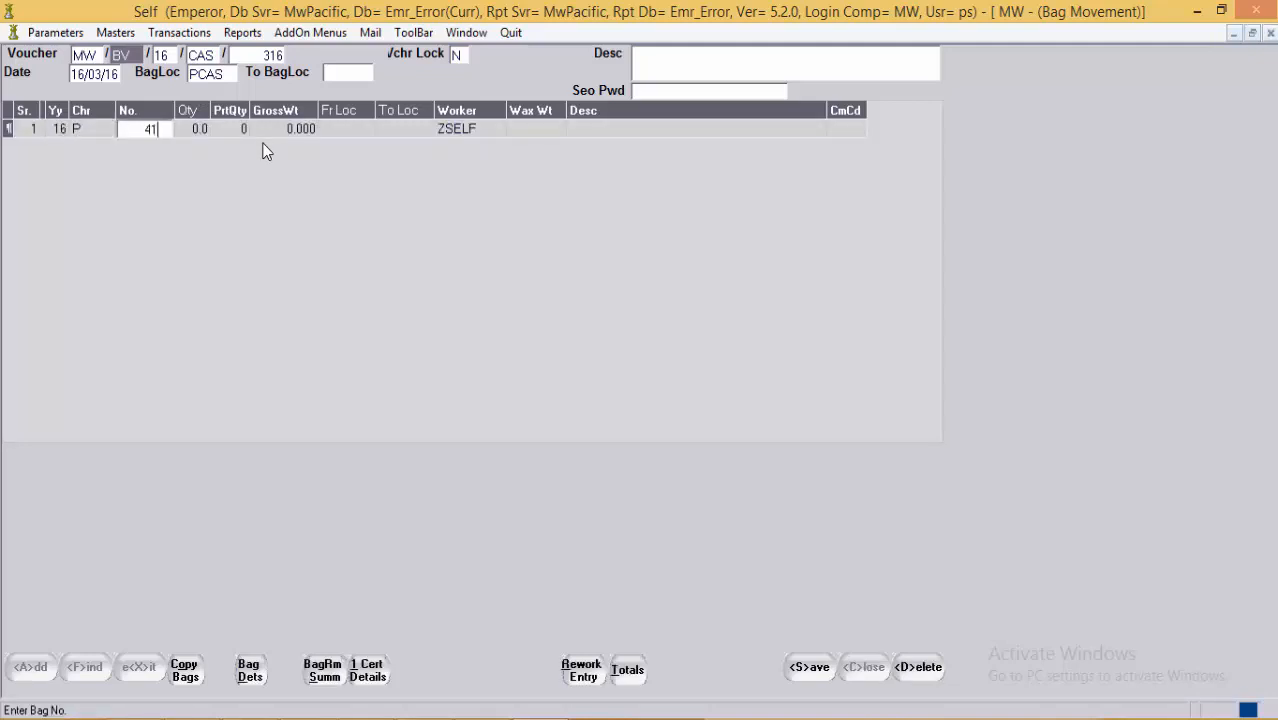
key(Tab)
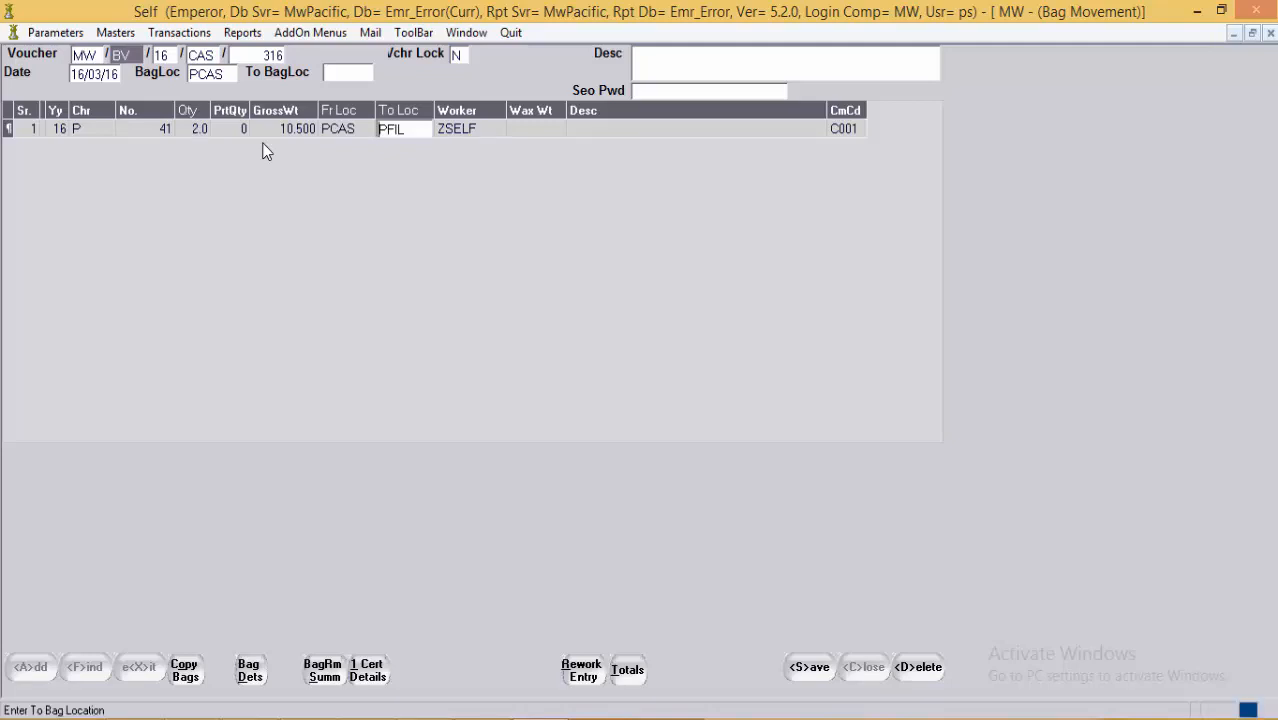
click(1246, 711)
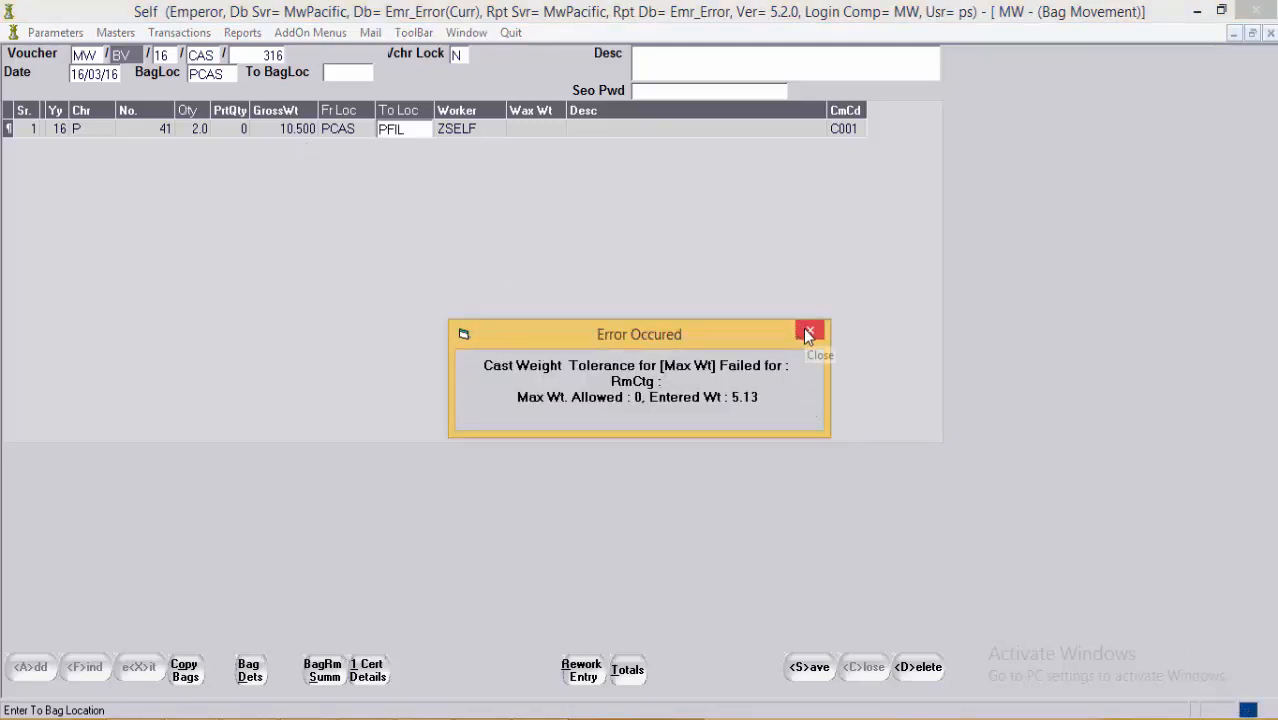
click(808, 333)
Step: Enter the supervisor (SEO) password for the voucher
click(600, 128)
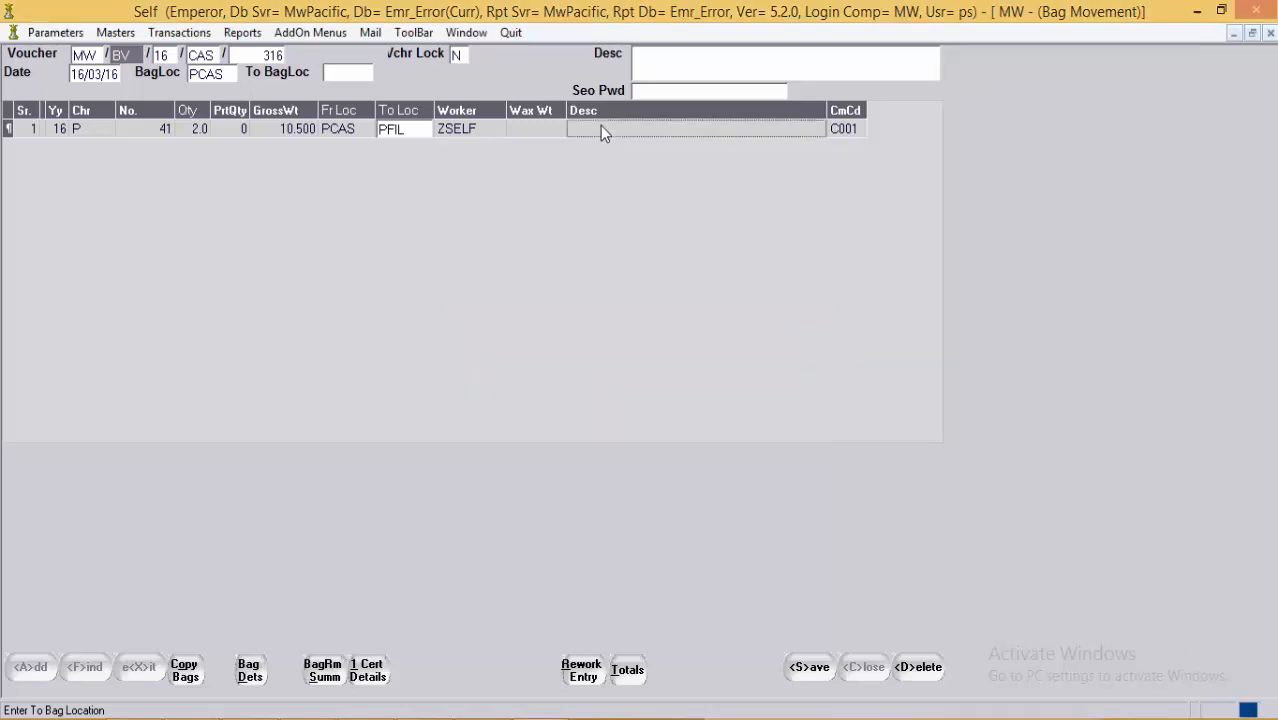
click(668, 90)
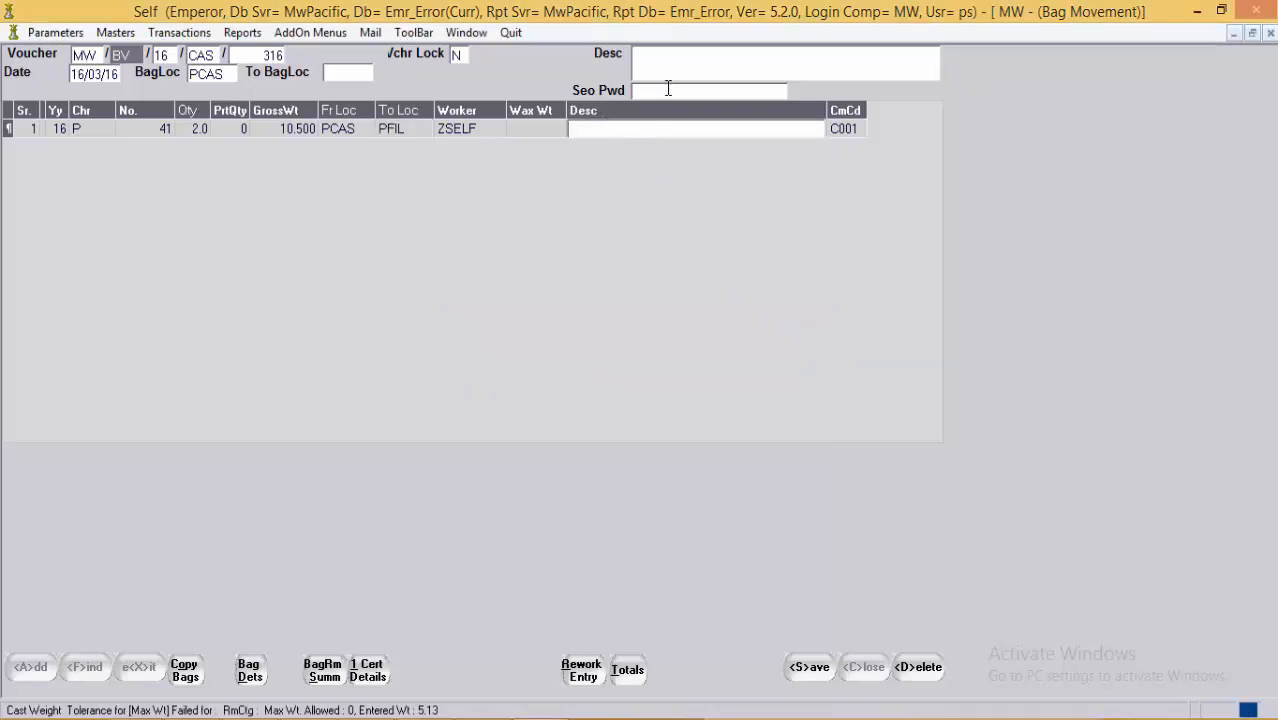
click(639, 126)
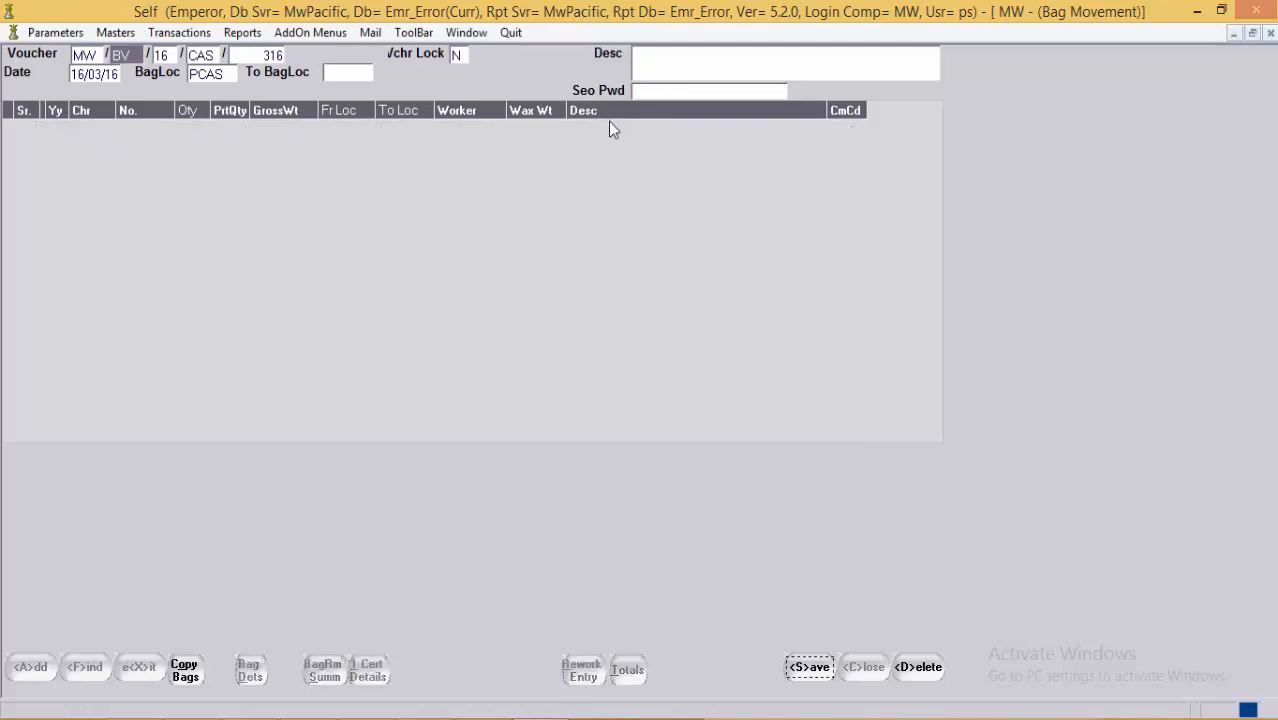
click(654, 92)
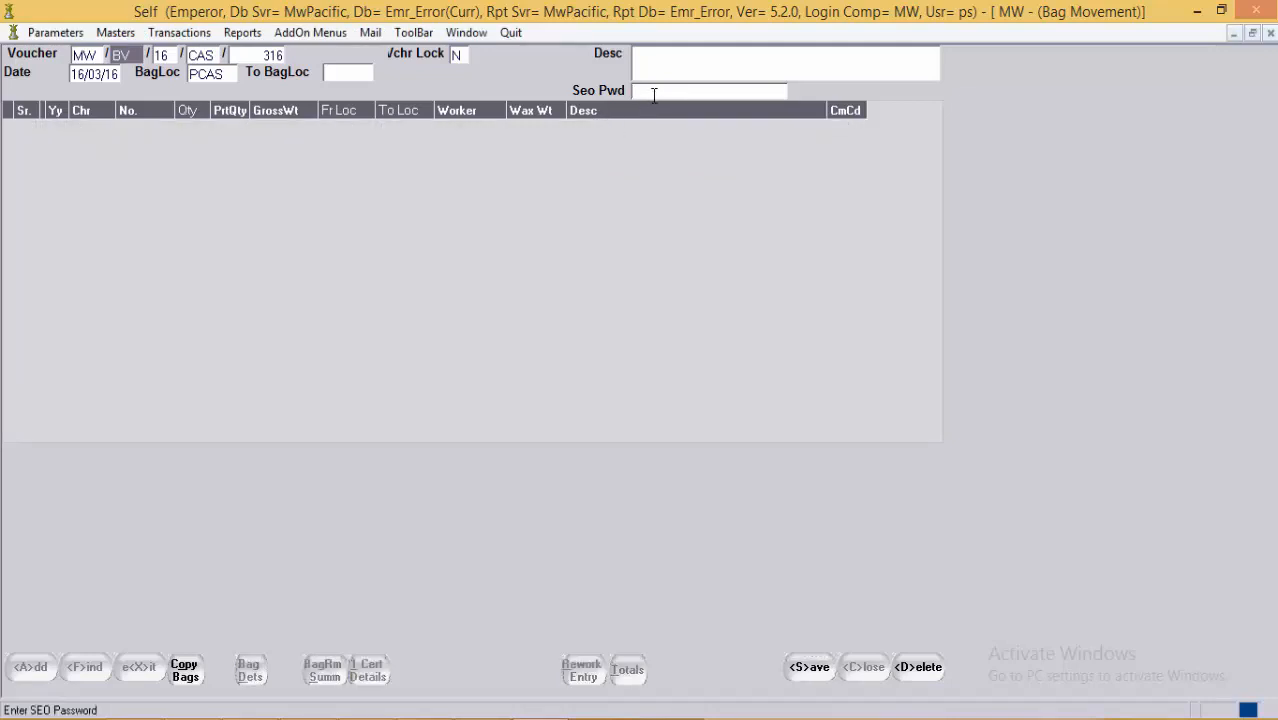
text(****)
Step: Re-enter bag 41 on the line to fetch its details again
click(579, 130)
key(Tab)
key(Tab)
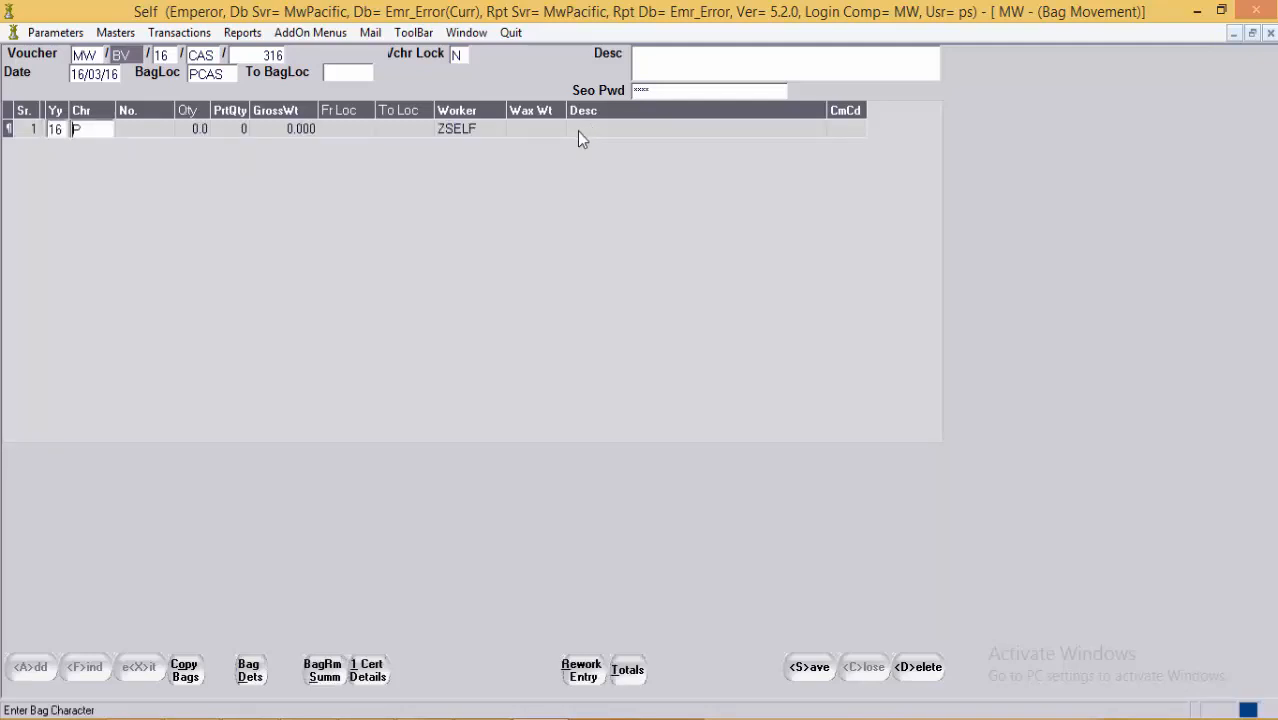
key(Tab)
text(41)
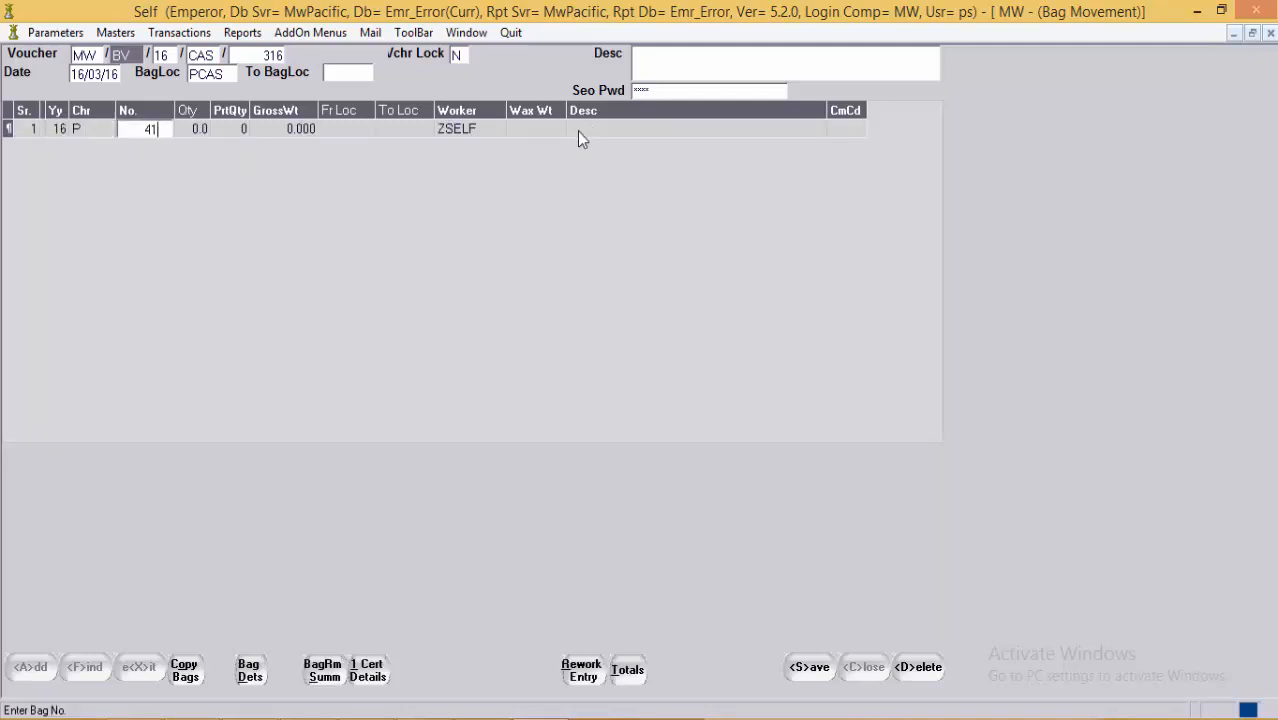
key(Tab)
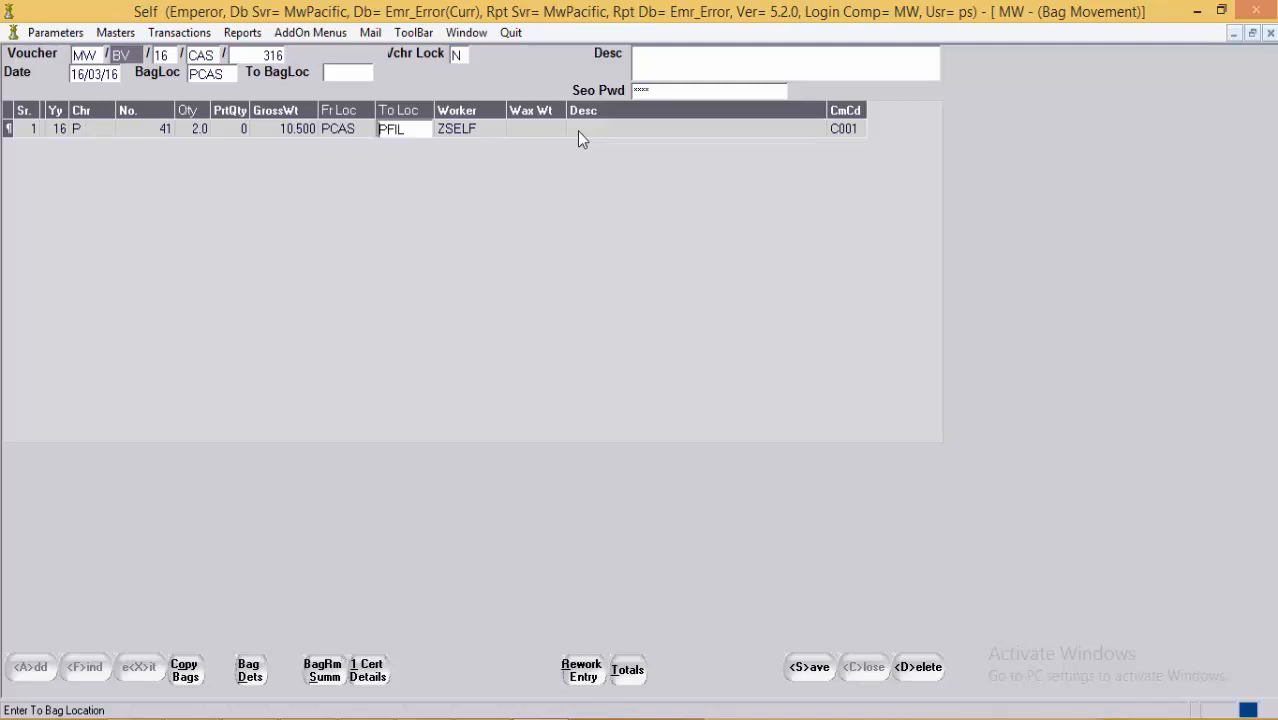
Step: Save bag movement voucher 316 and the open daily transaction voucher
key(alt+s)
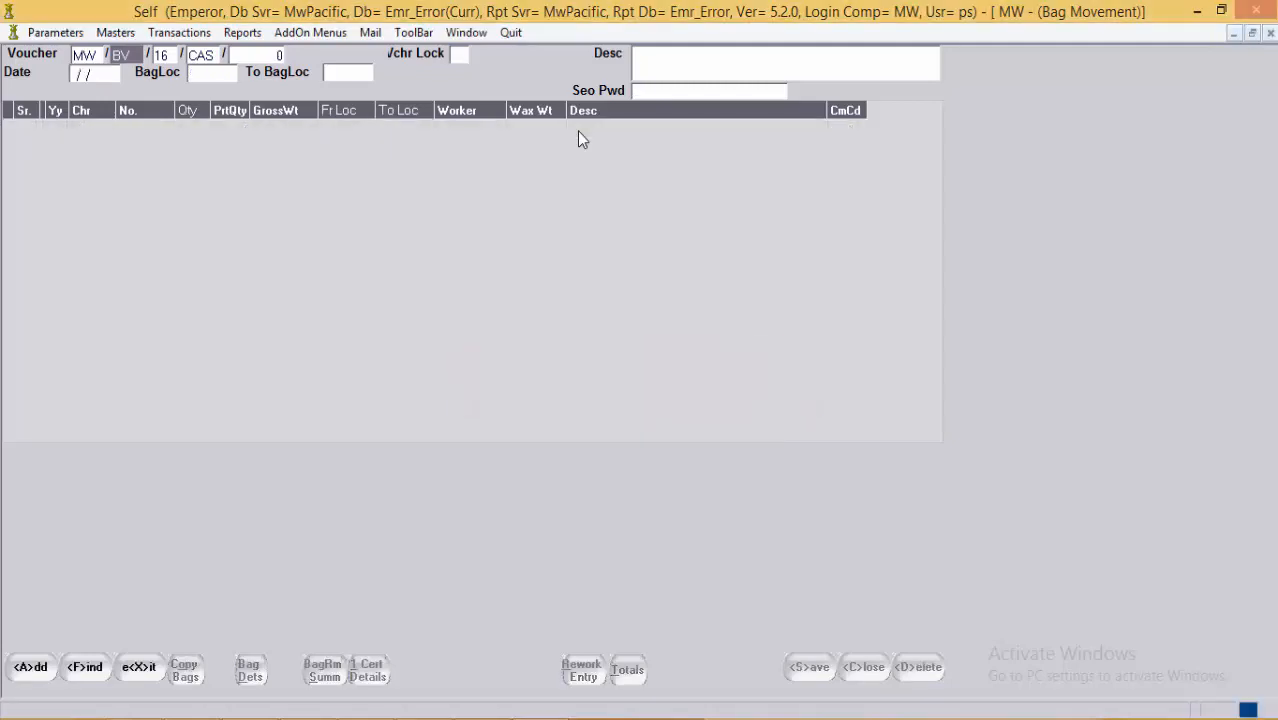
click(466, 32)
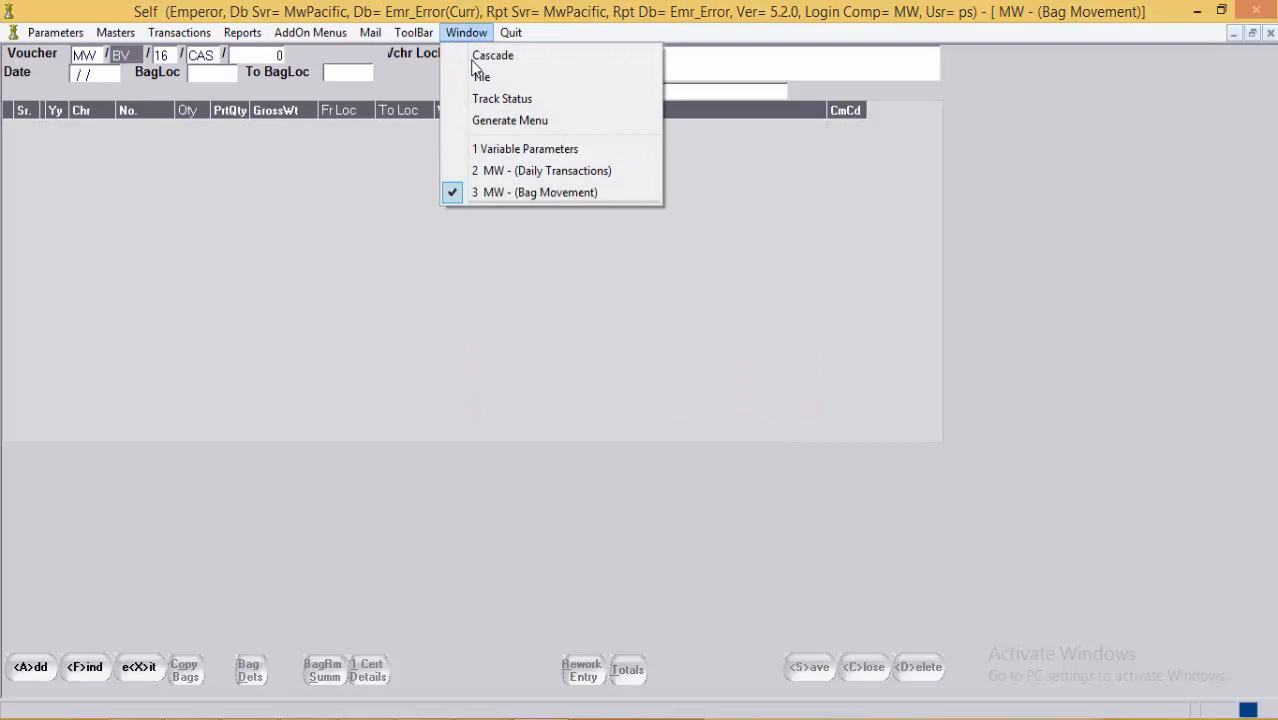
click(508, 172)
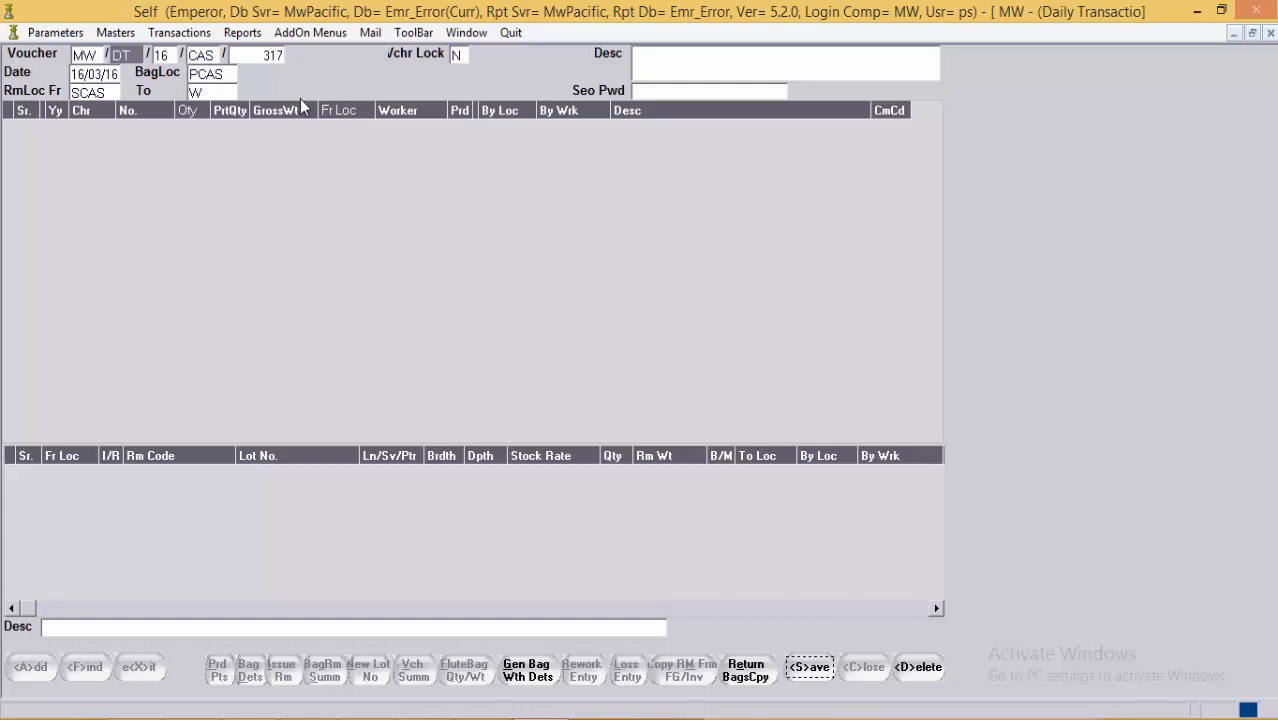
click(808, 666)
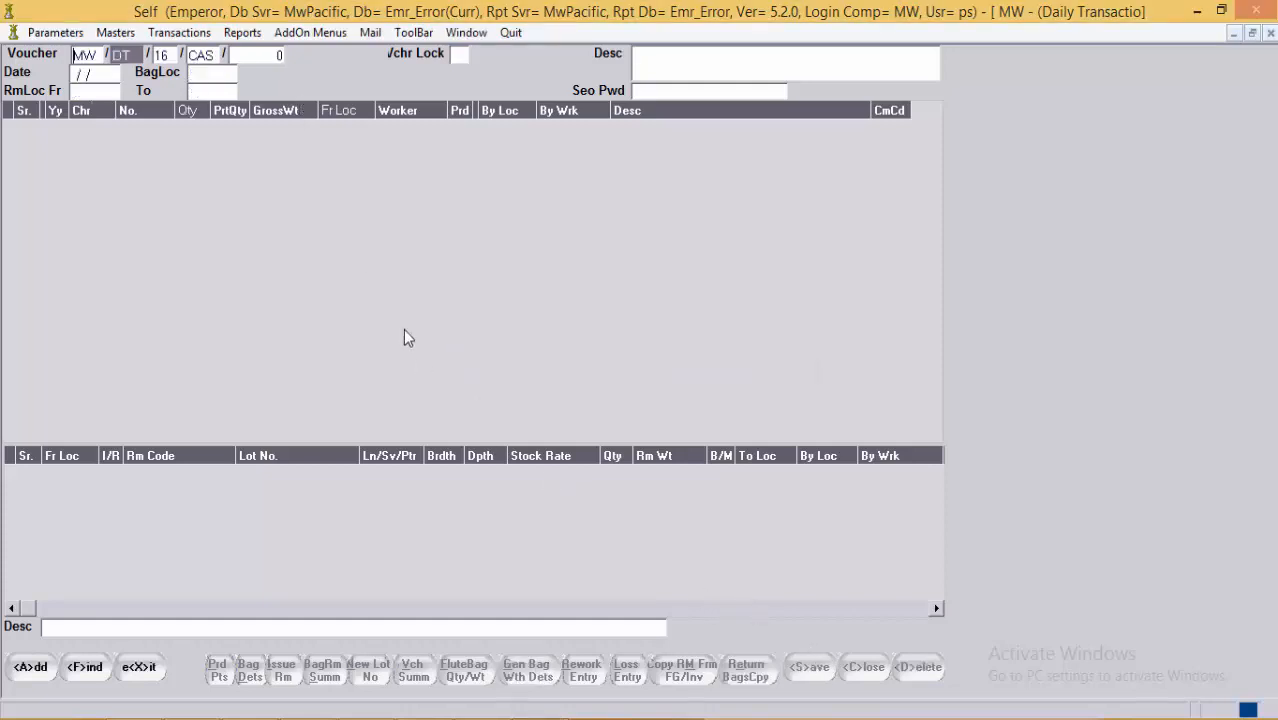
Step: Load FIL daily transaction voucher 316 and check raw material locations W to LFIL
click(219, 60)
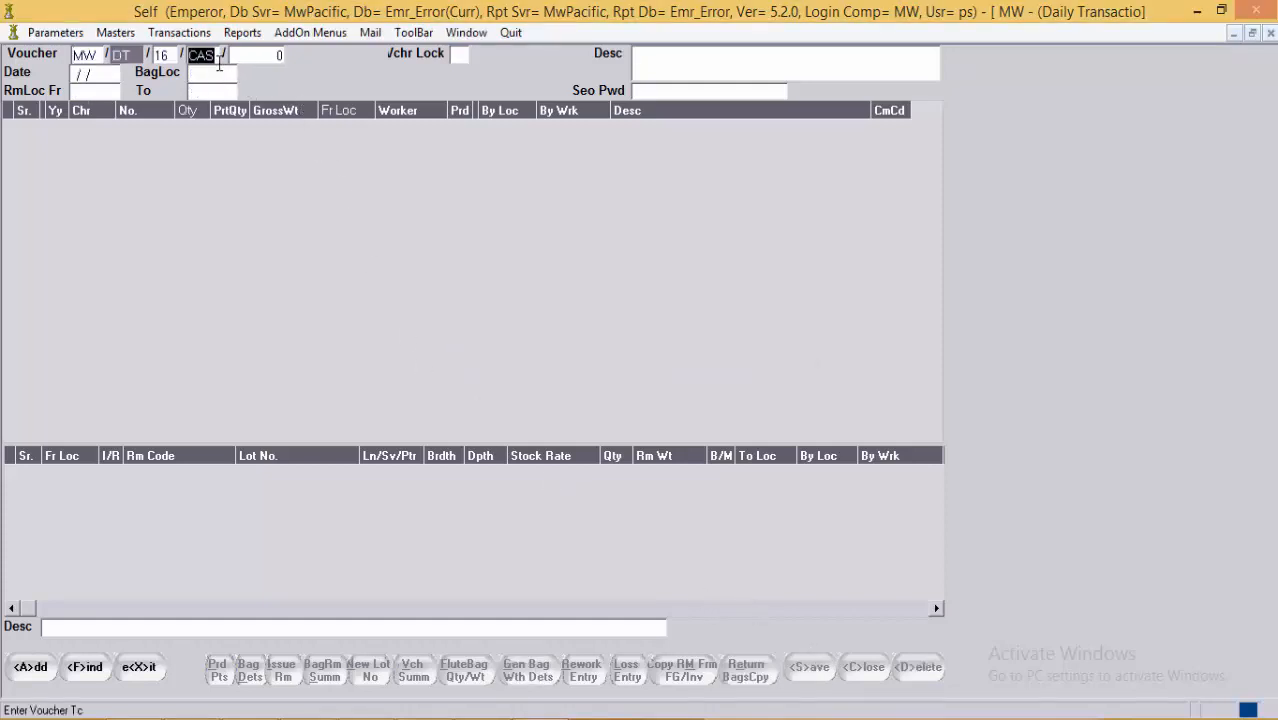
key(BackSpace)
text(FIL)
text(316)
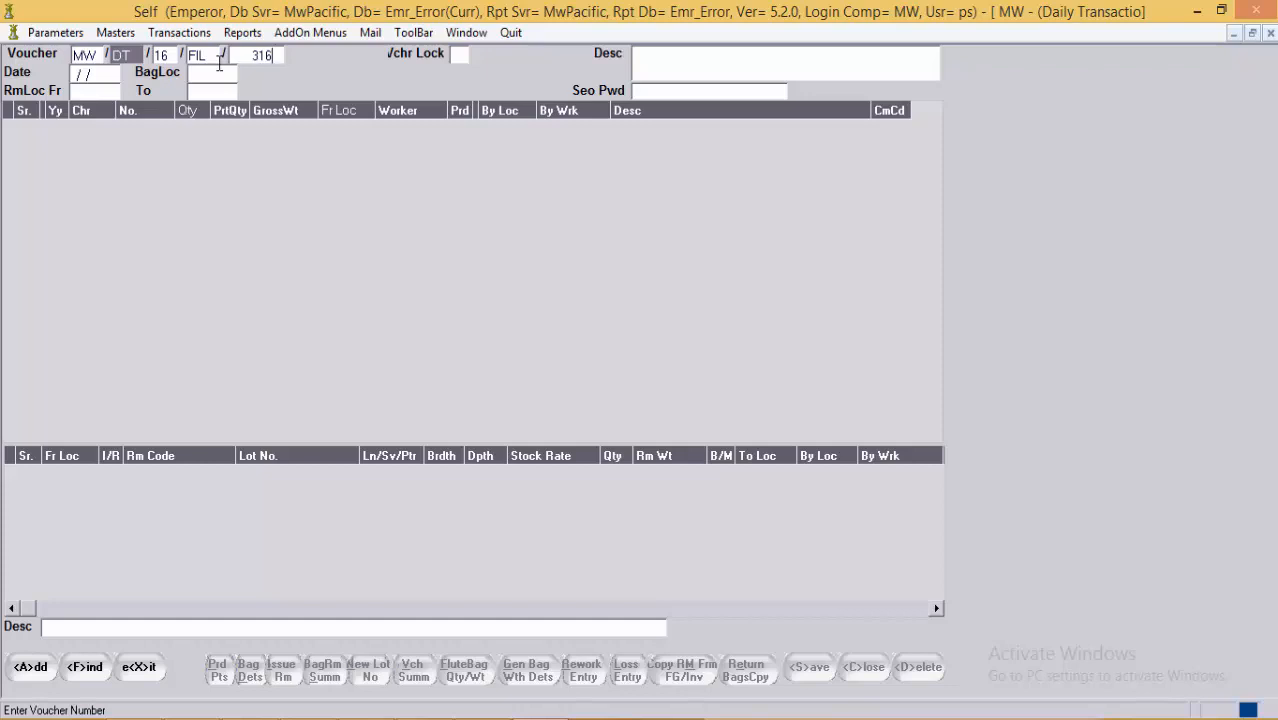
key(Return)
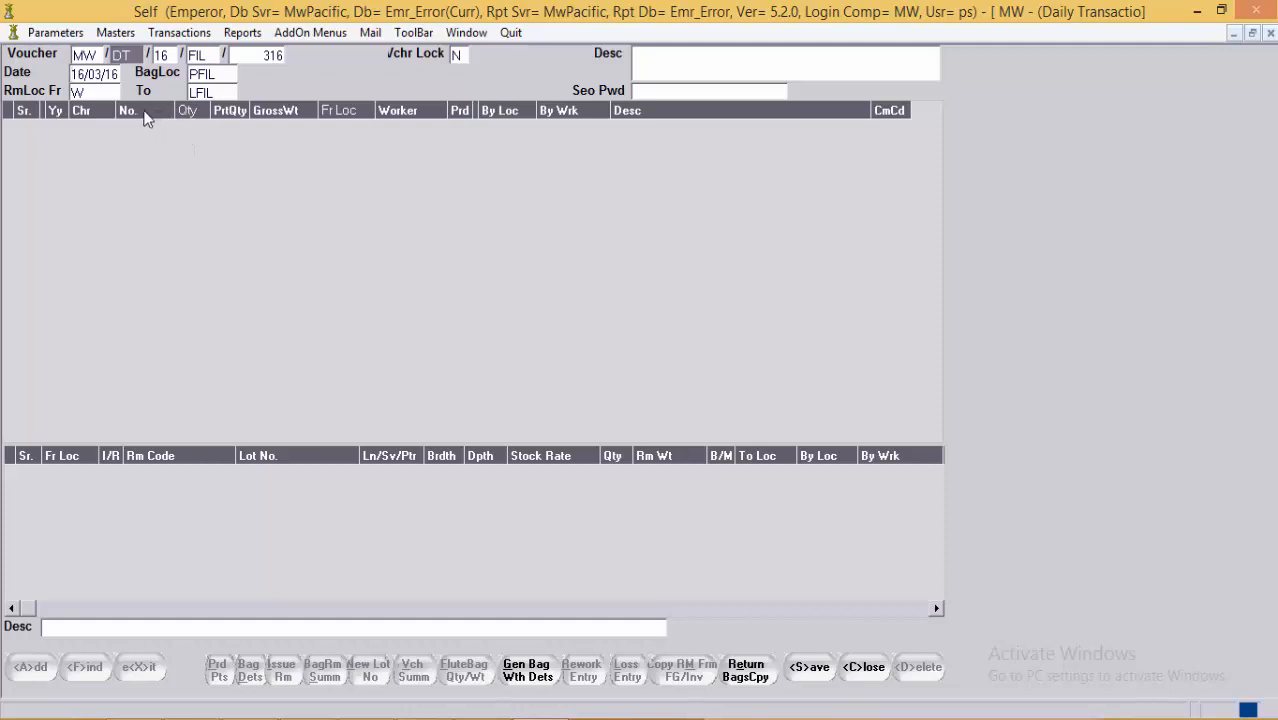
click(93, 93)
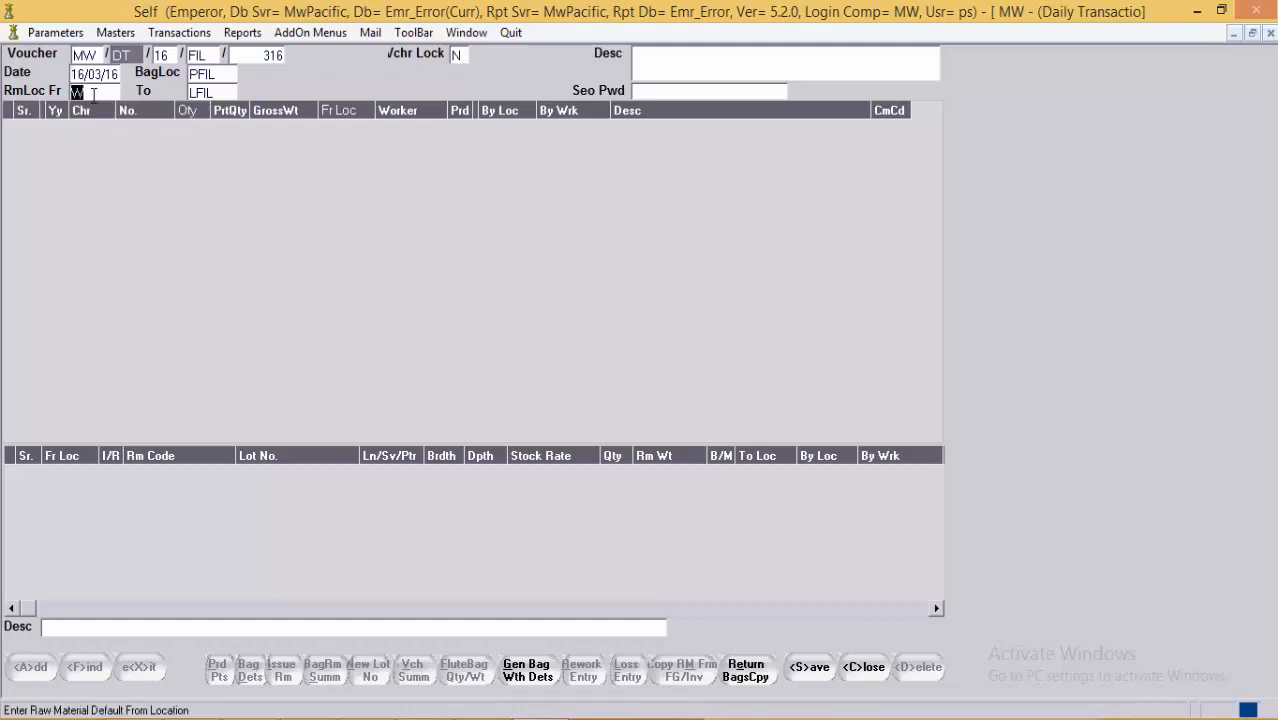
click(206, 97)
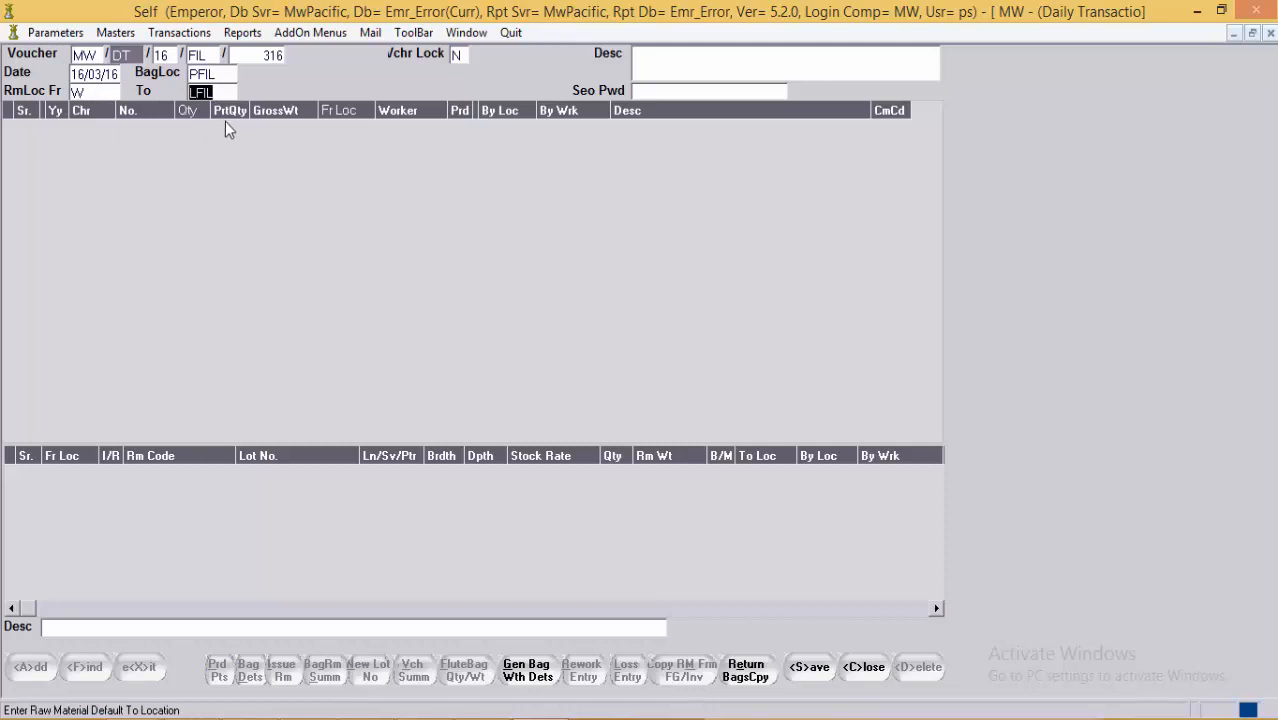
Step: Enter bag 41 on the first row and assign worker FIL001 in place of ZSELF
key(Return)
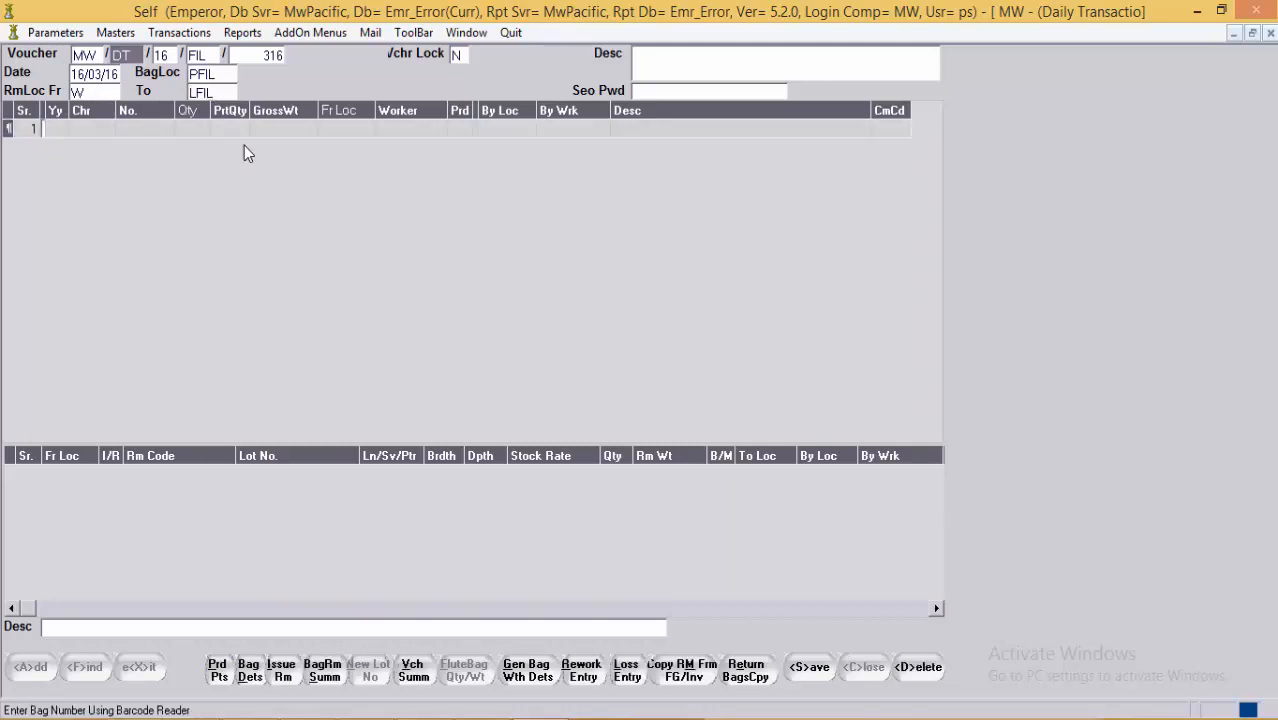
key(Return)
key(Return)
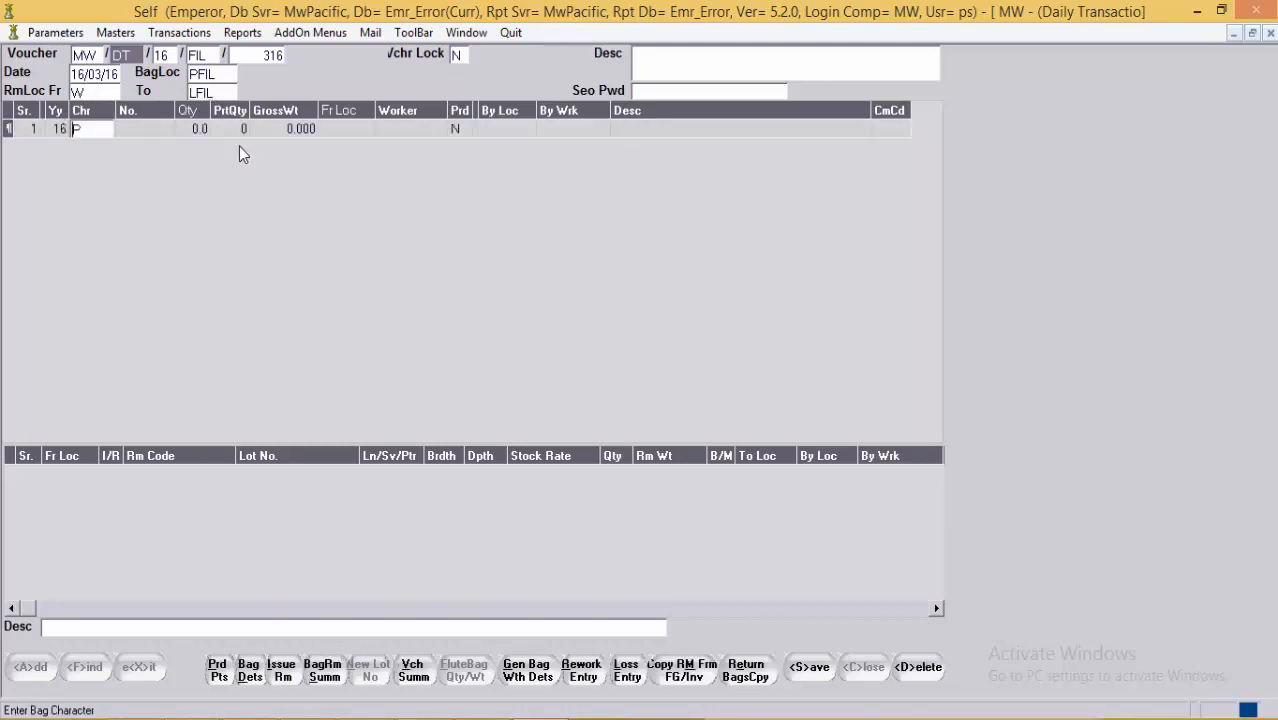
key(Return)
text(41)
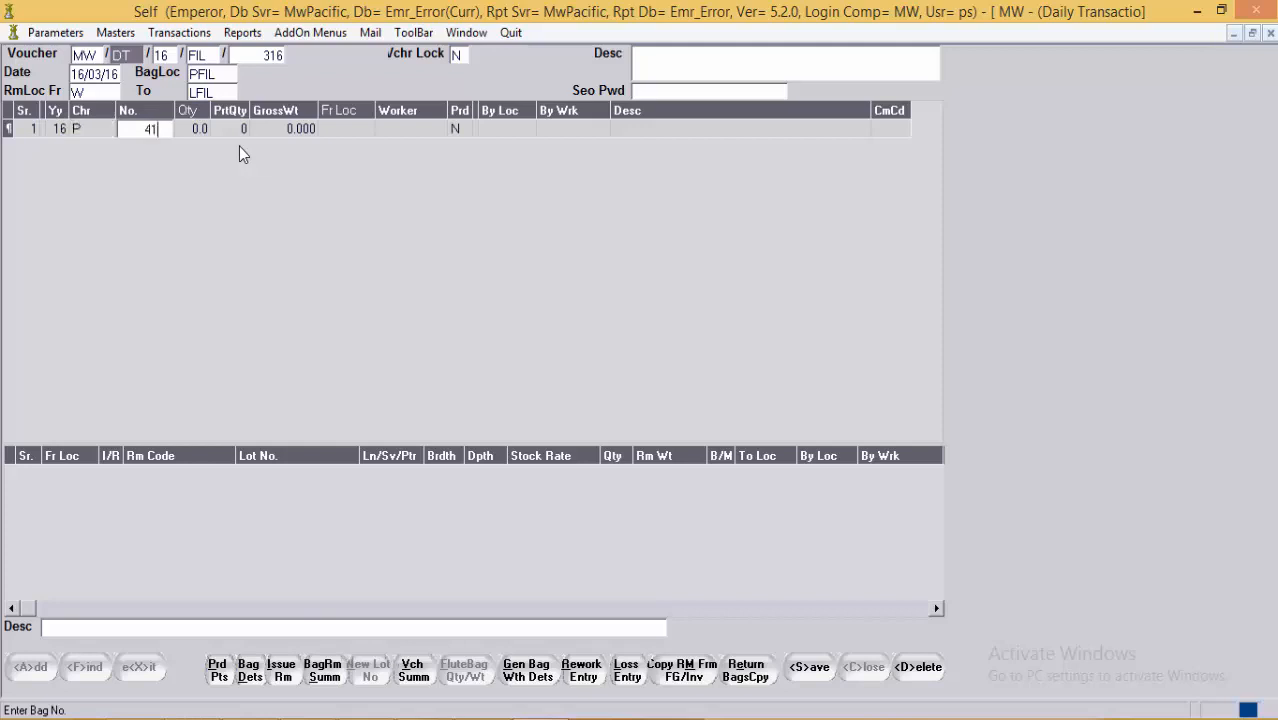
key(Return)
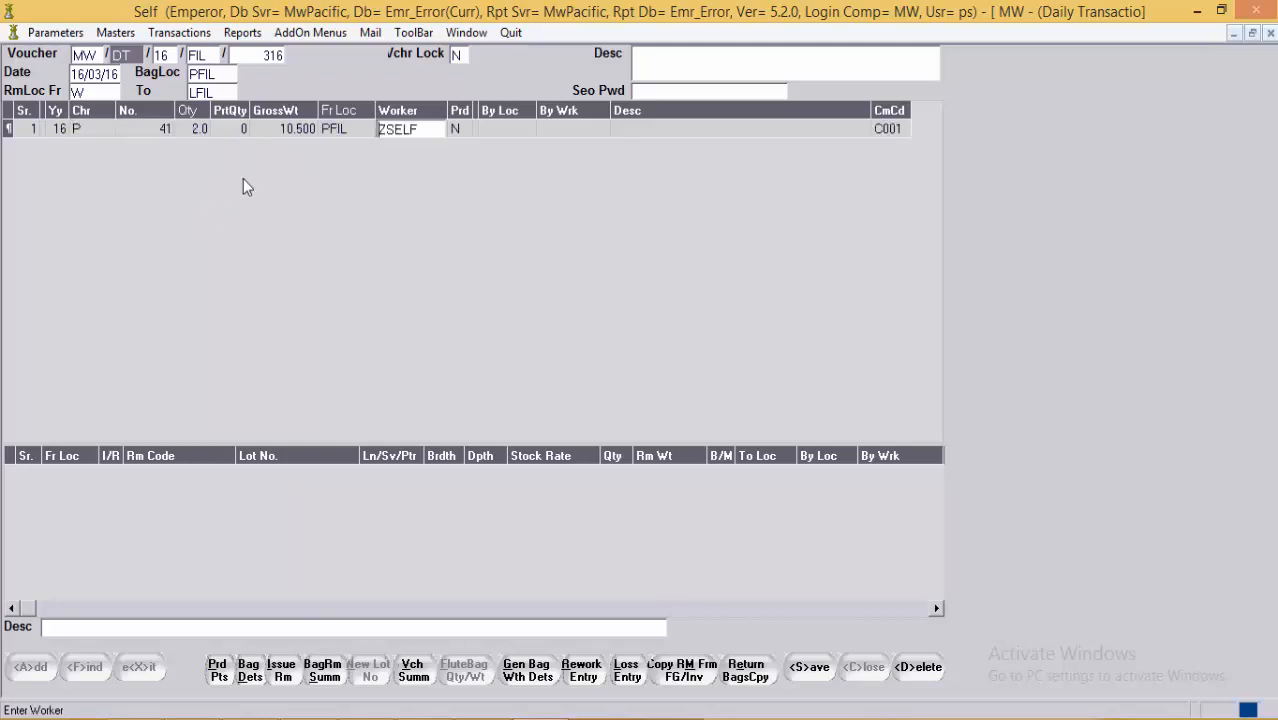
click(345, 140)
key(shift+End)
key(Delete)
key(F1)
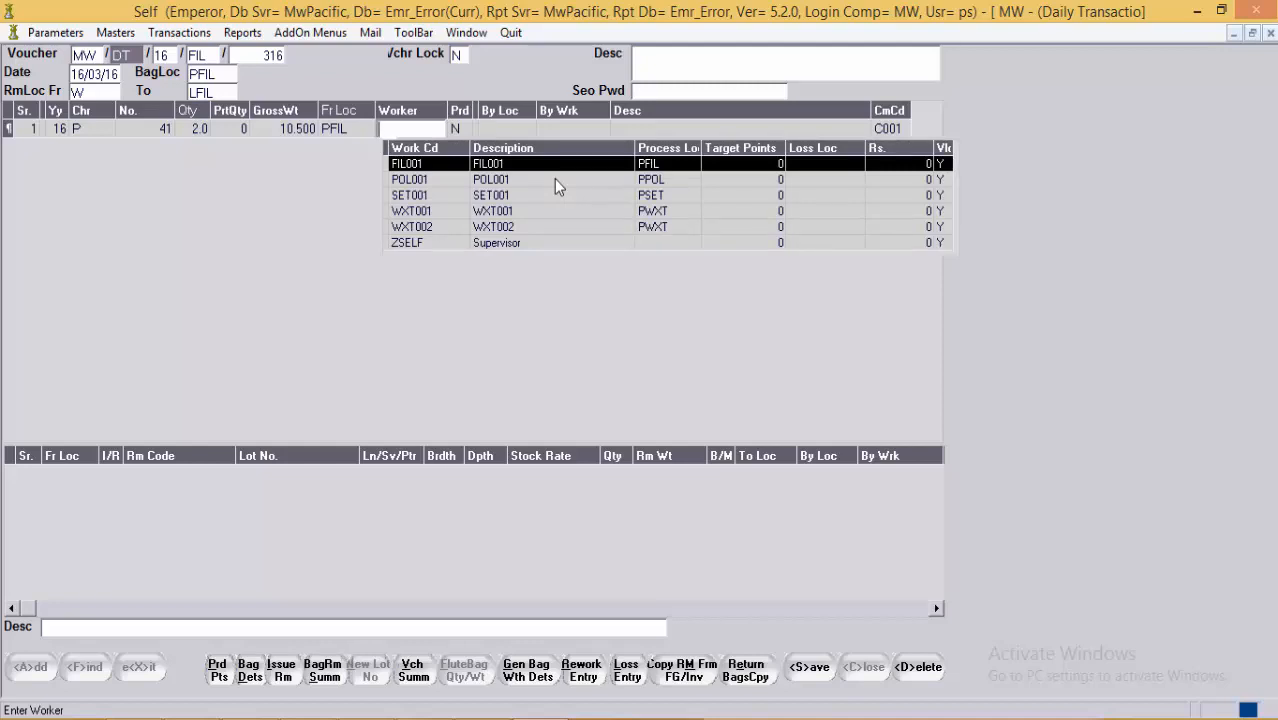
key(Return)
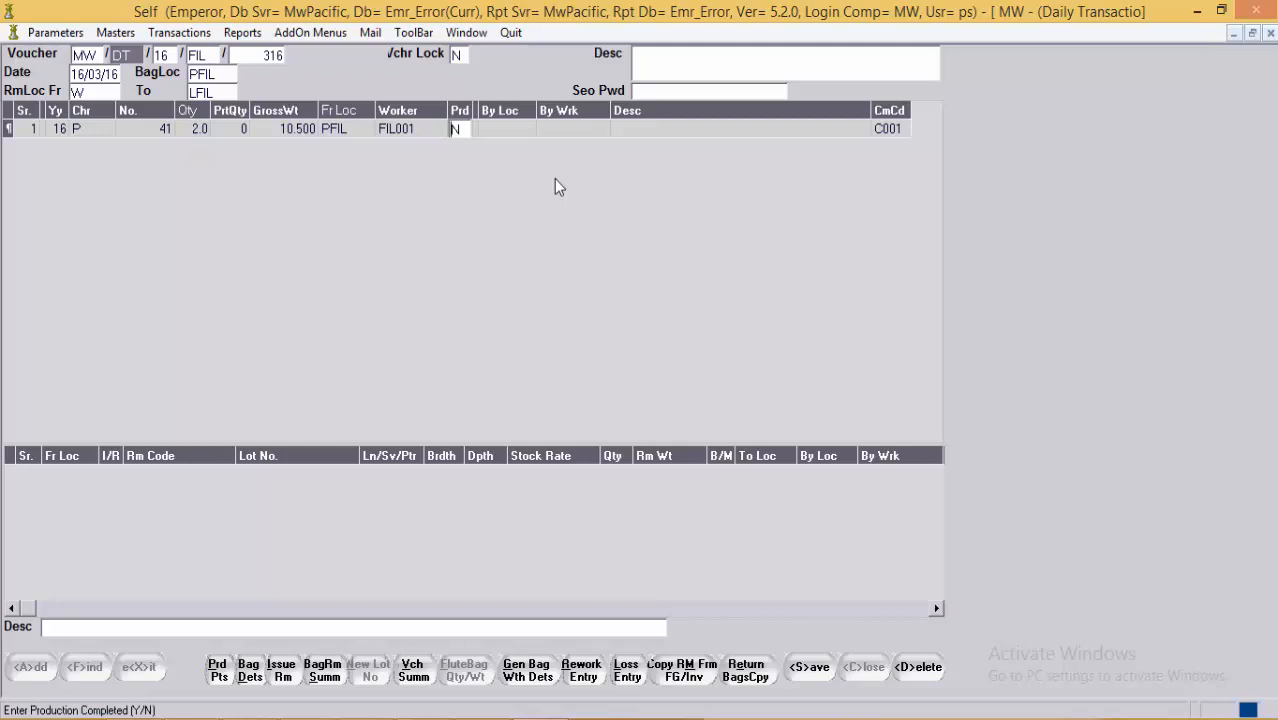
Step: Add a second row for bag 41
key(Return)
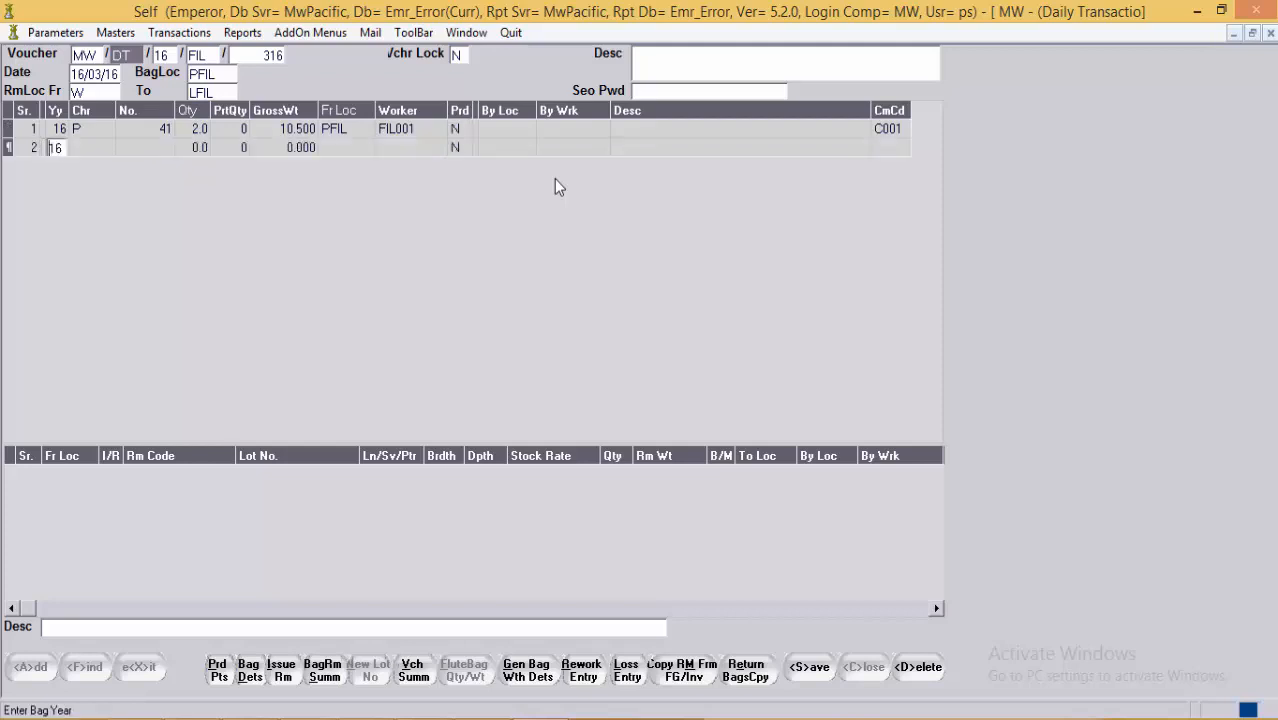
key(Return)
key(Return)
text(4)
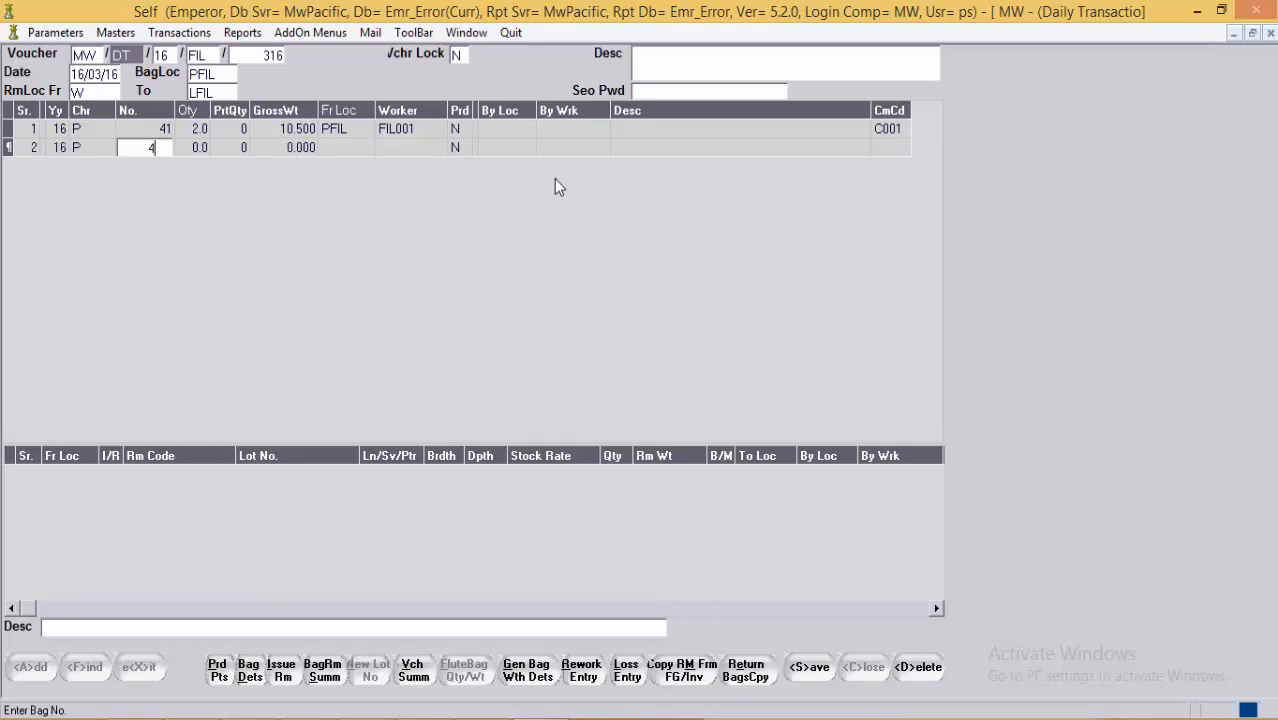
text(1)
key(Return)
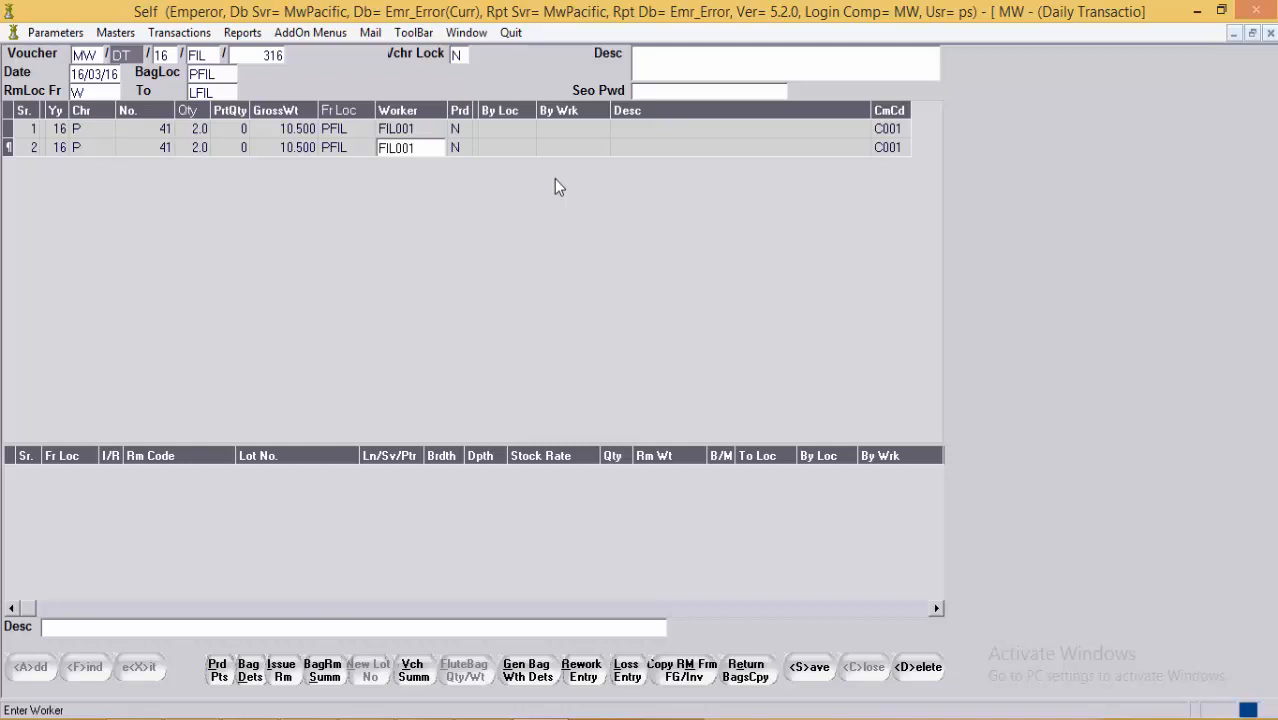
key(alt)
Step: Enter a main metal loss gross weight of 9.5 on bag 41's second row, creating a G14Y loss line
key(alt+l)
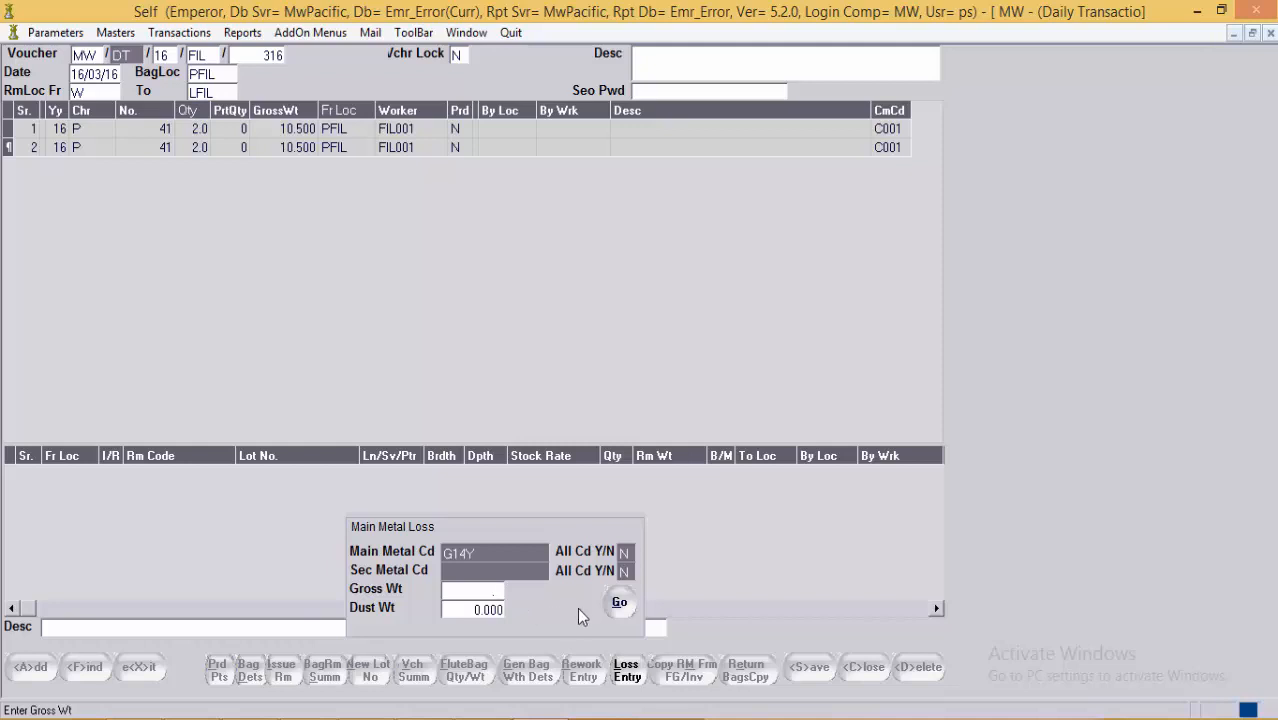
text(0.9)
key(BackSpace)
text(5)
key(BackSpace)
key(BackSpace)
key(BackSpace)
key(BackSpace)
text(9.5)
click(619, 602)
click(320, 478)
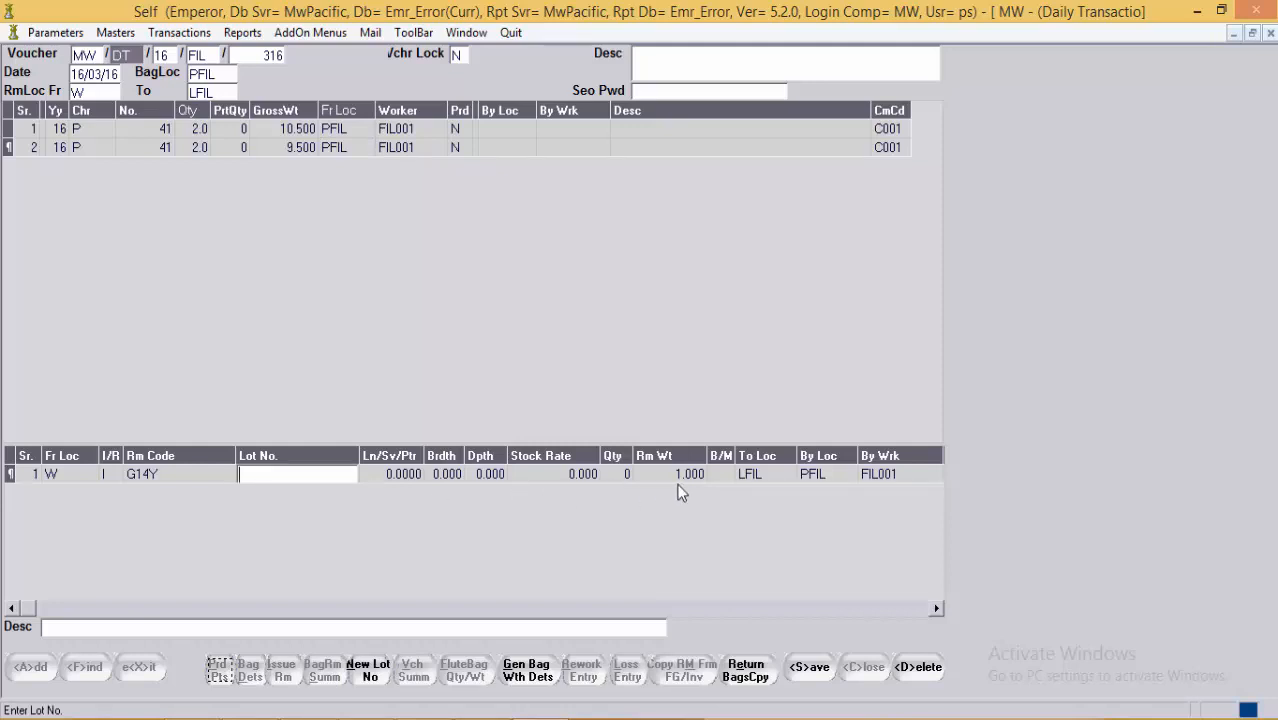
Step: Review the G14Y raw material line: 1.000 to LFIL, by location PFIL and worker FIL001
key(Return)
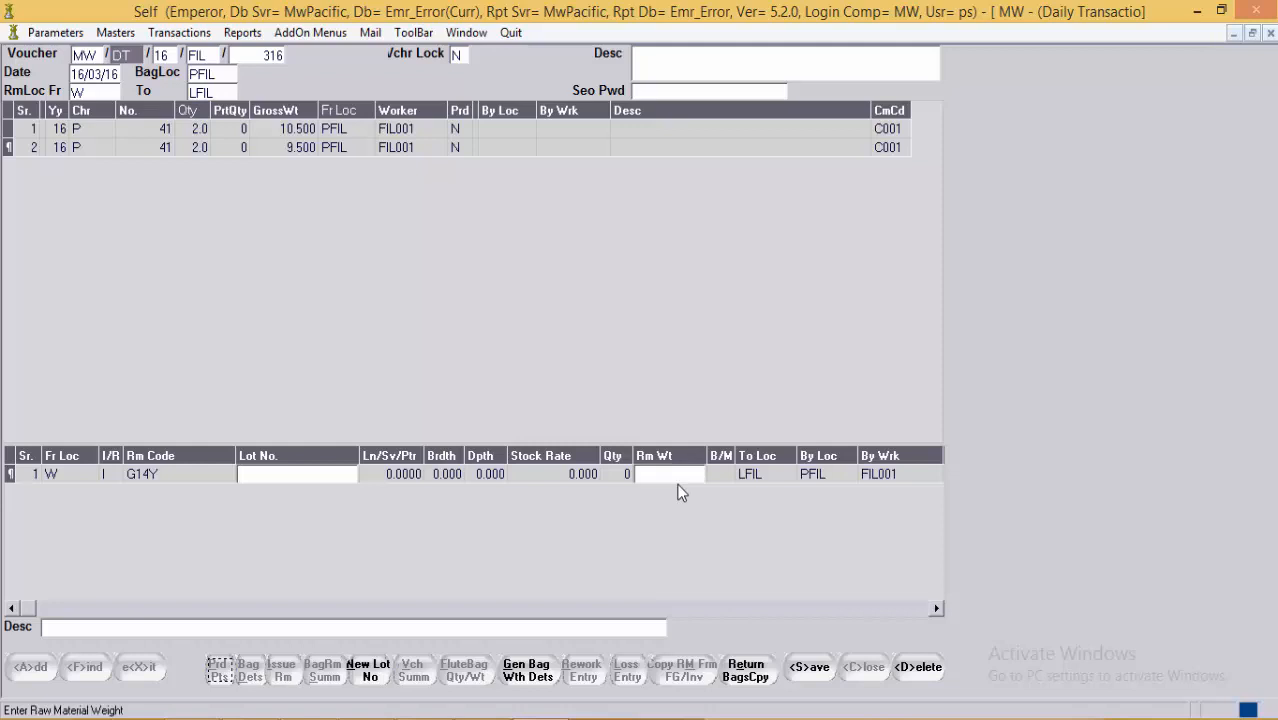
click(70, 480)
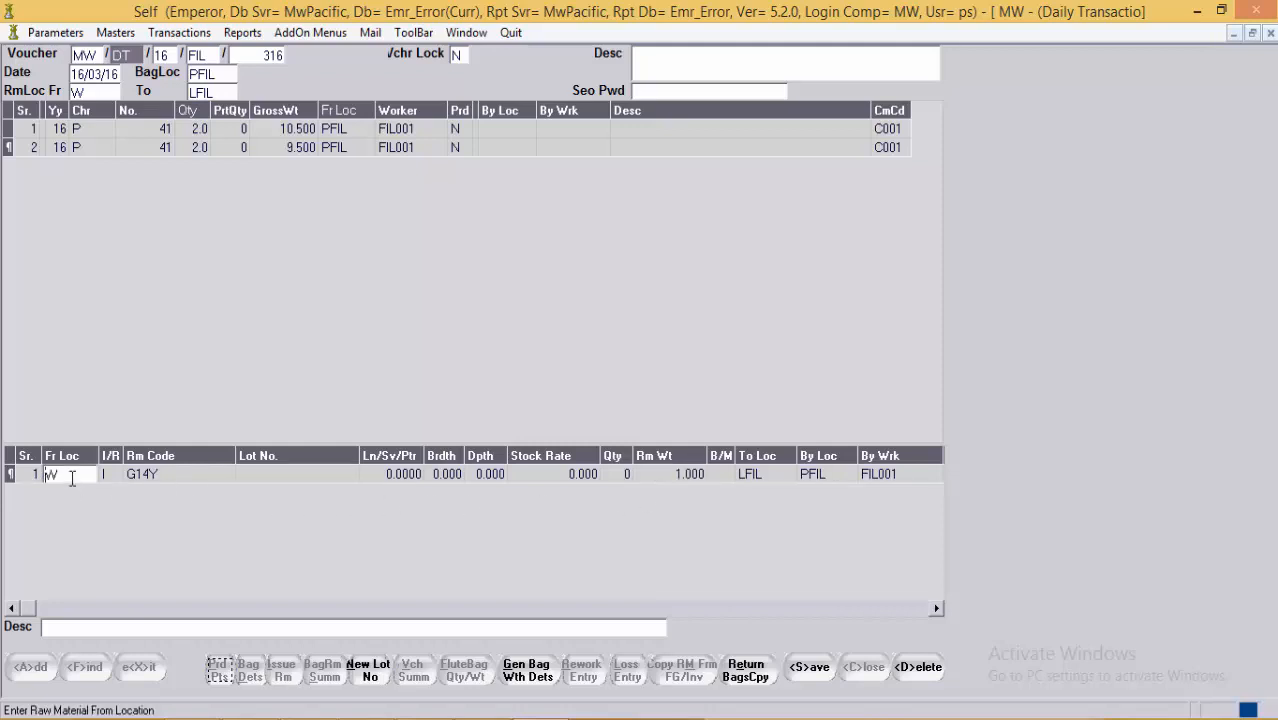
click(176, 474)
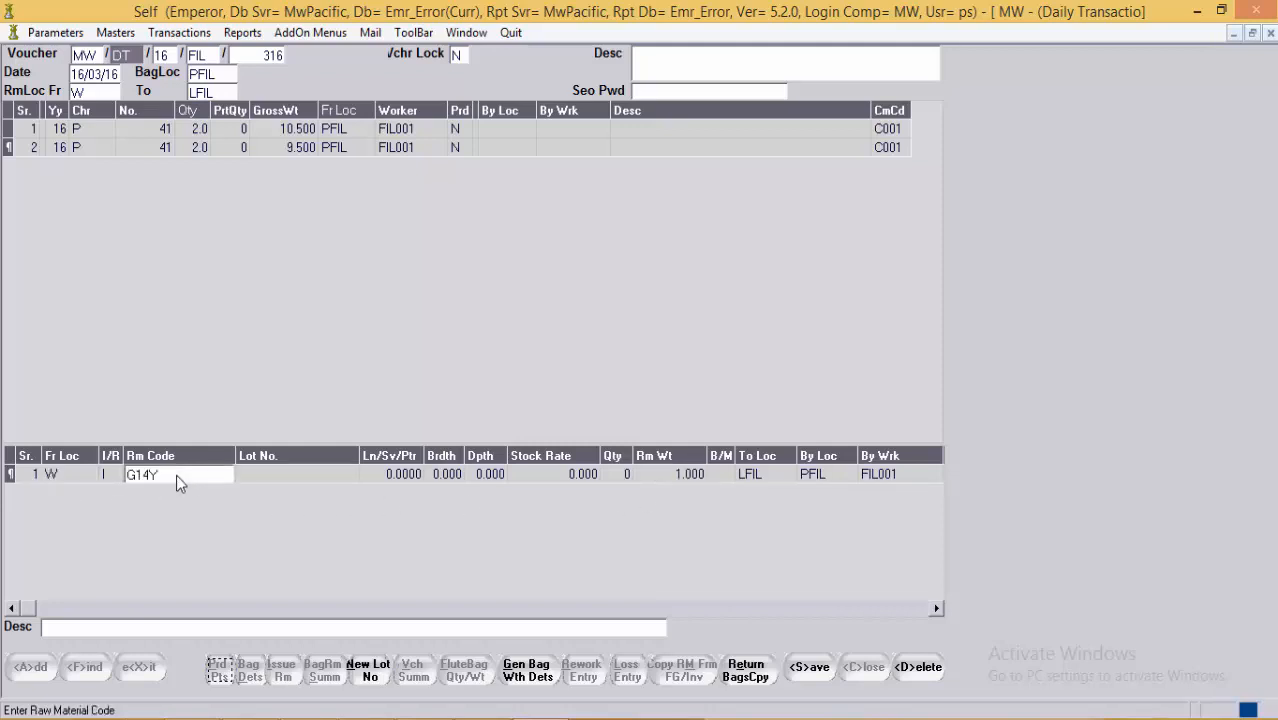
click(697, 484)
click(764, 481)
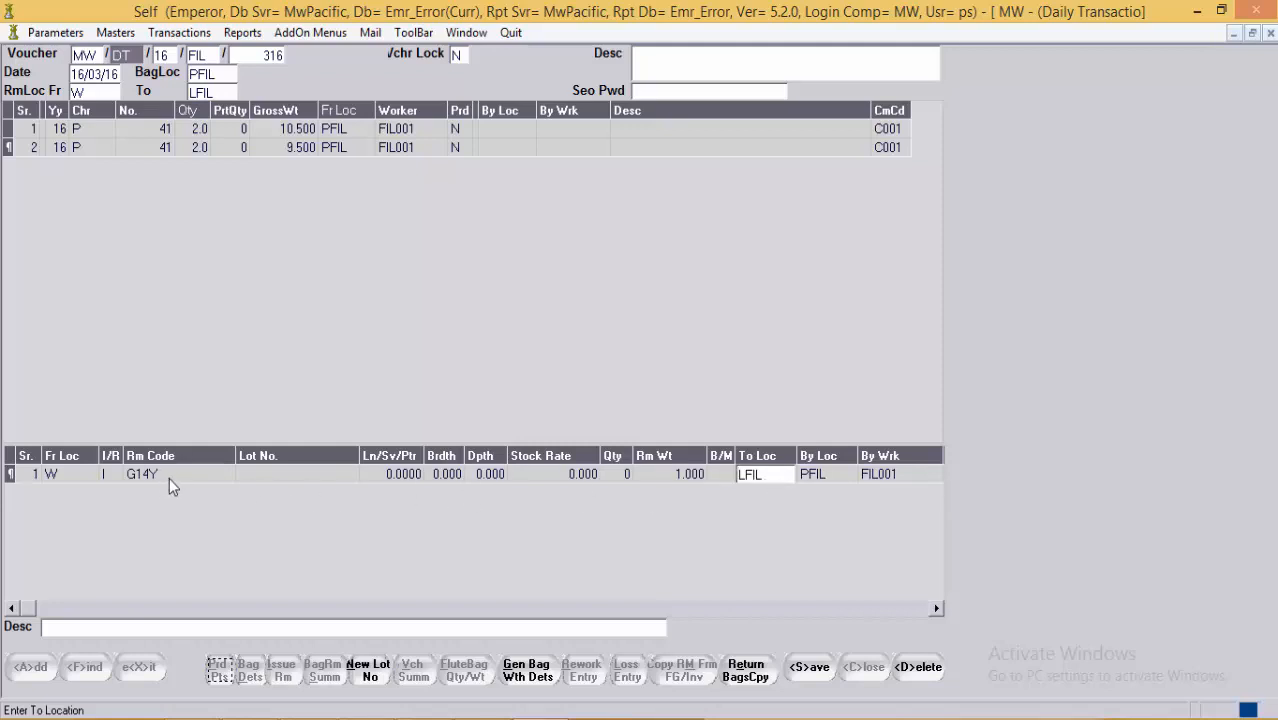
click(675, 487)
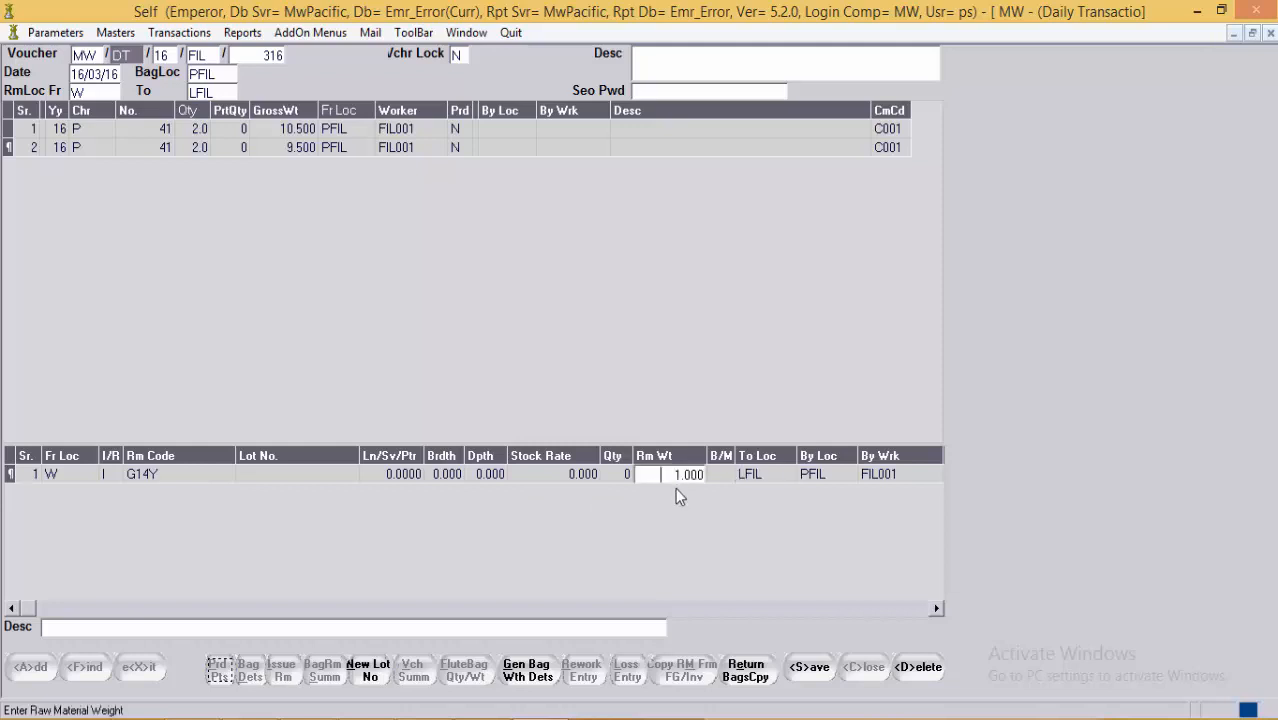
click(184, 475)
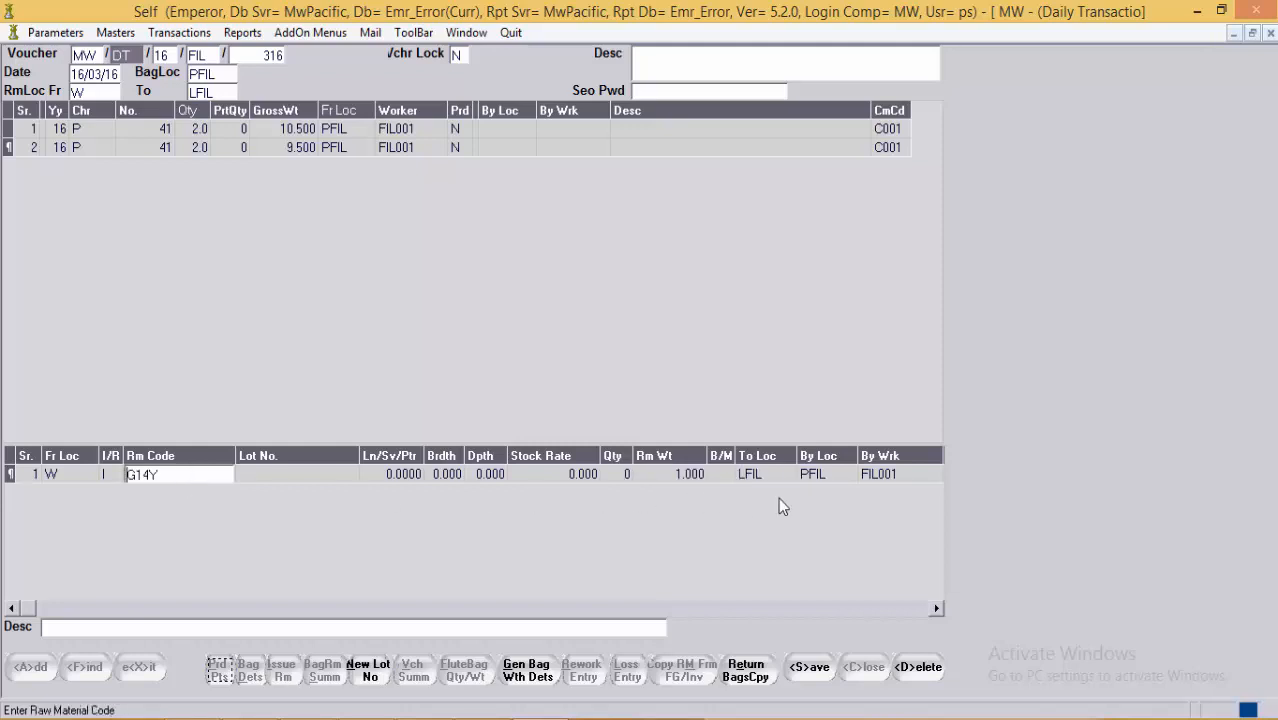
click(842, 490)
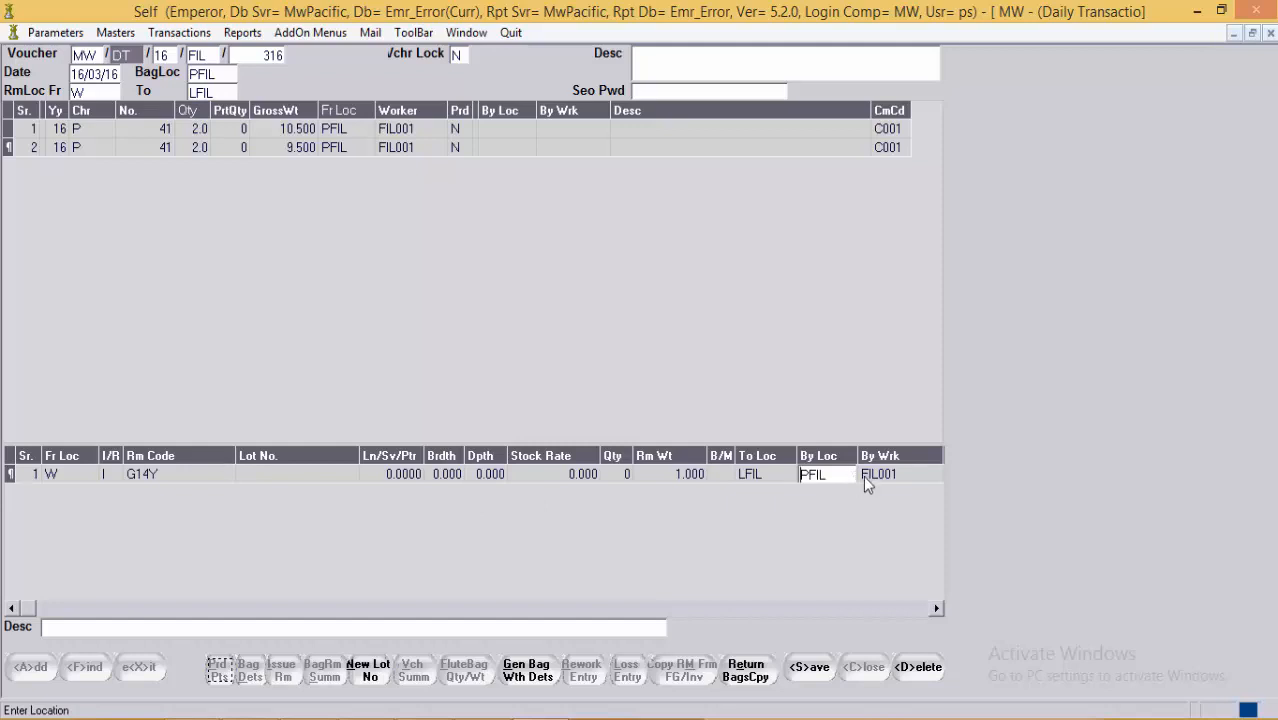
click(906, 479)
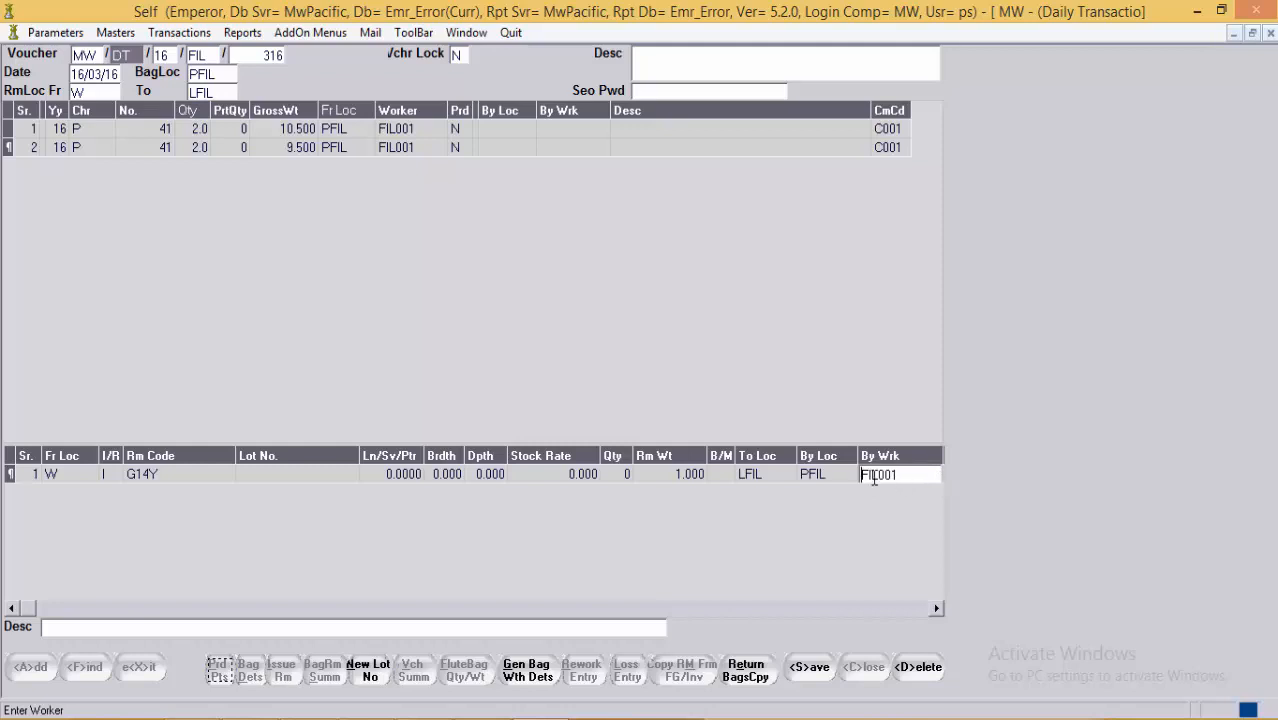
Step: Change the second row's worker from FIL001 to ZSELF and mark production completed (Y)
click(352, 150)
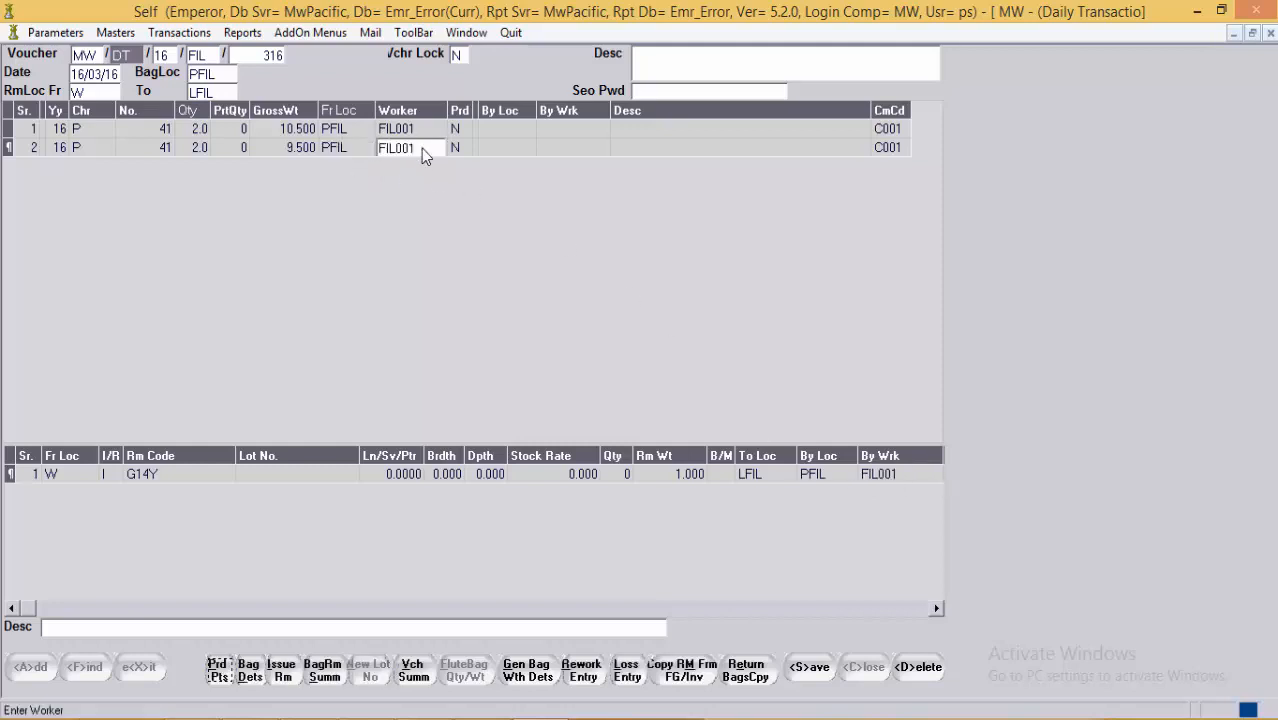
drag(421, 148, 363, 150)
key(Delete)
text(ZSELF)
key(Return)
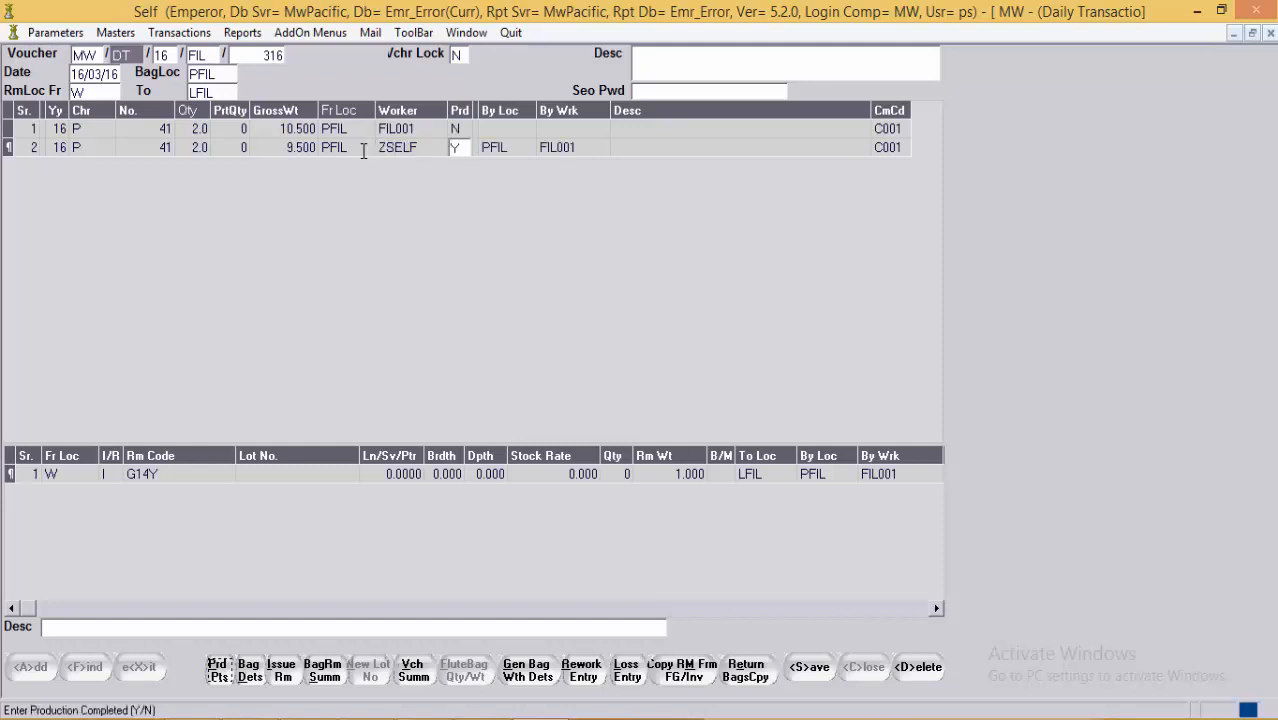
key(Return)
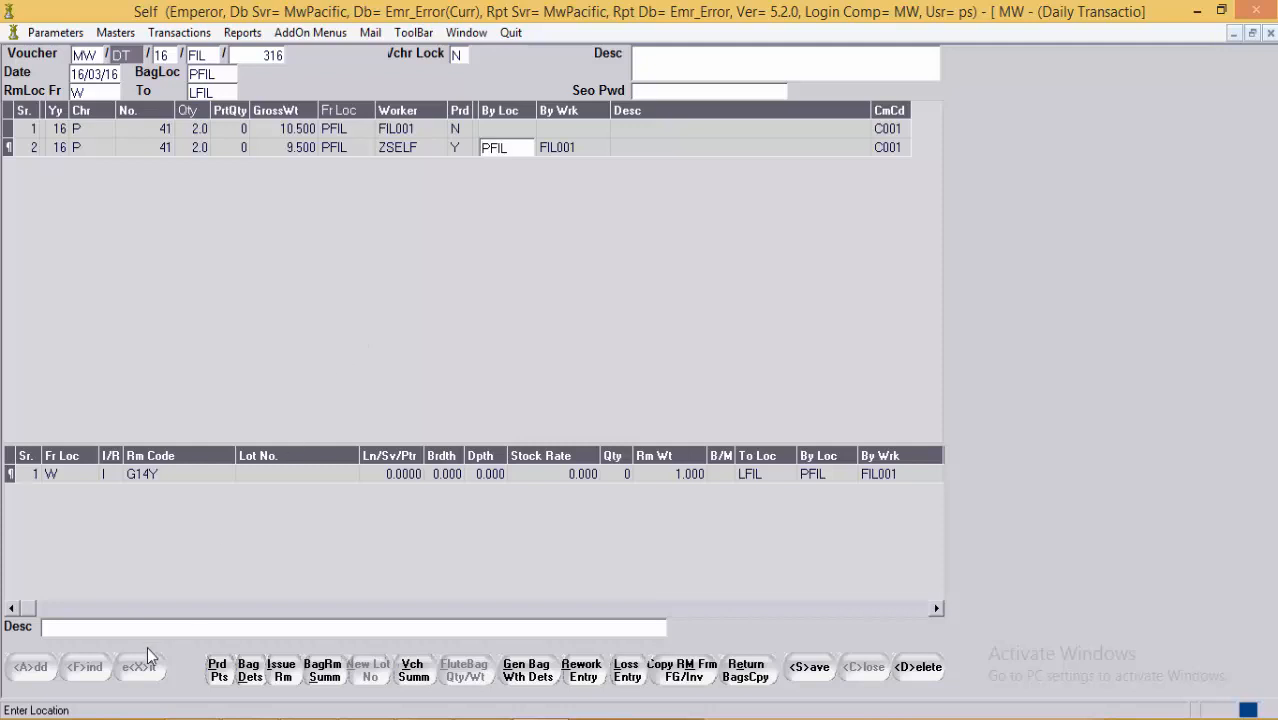
Step: Open production points and review FIL001's row: category RGE, 2.00 points
click(229, 672)
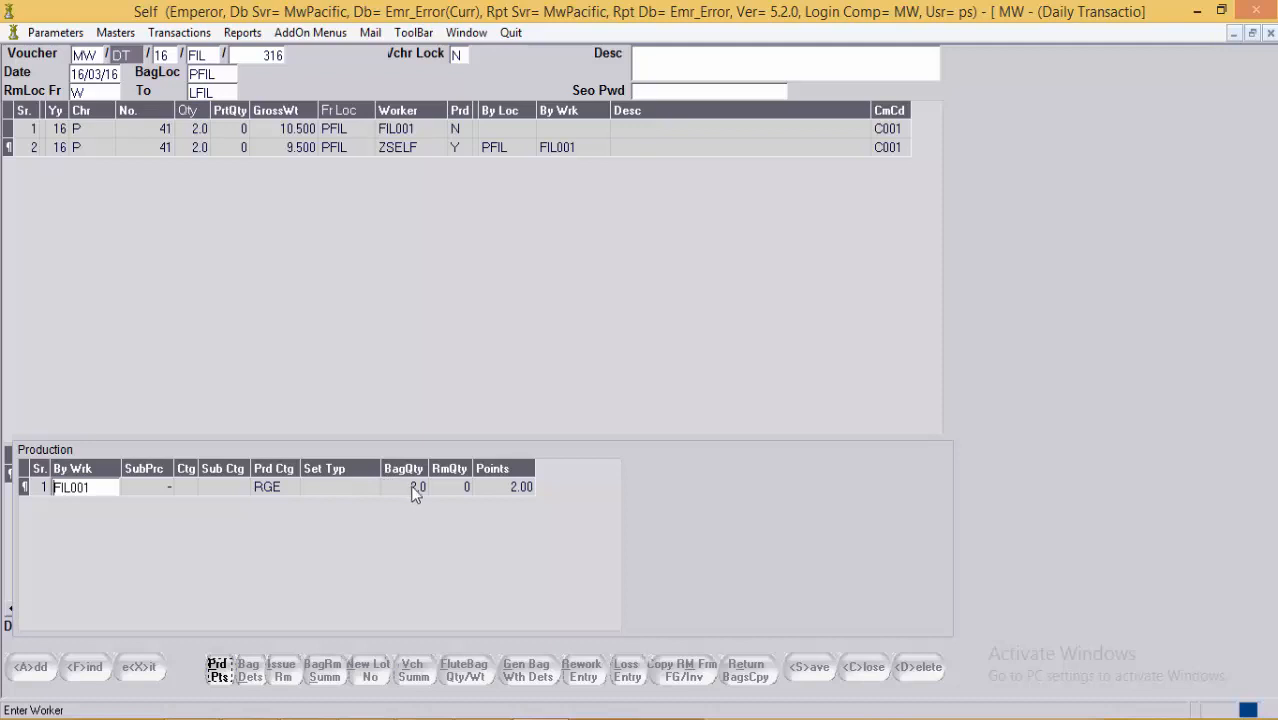
click(528, 488)
click(420, 488)
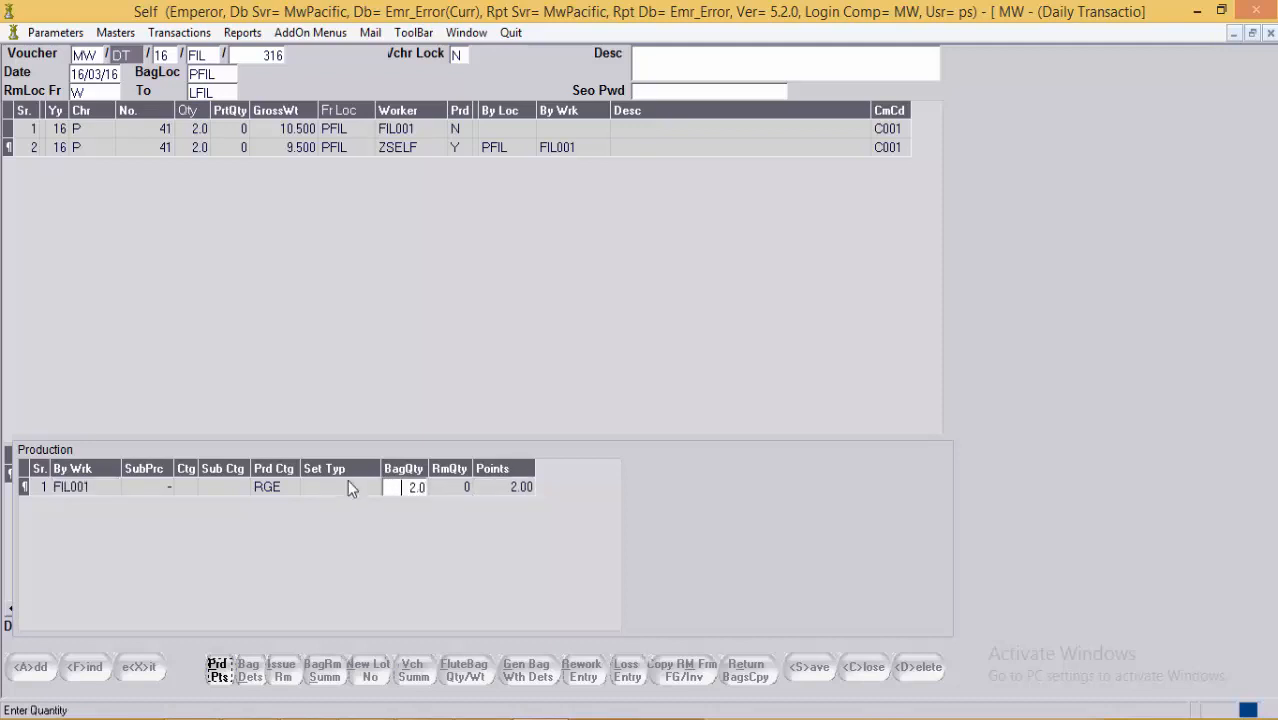
click(81, 488)
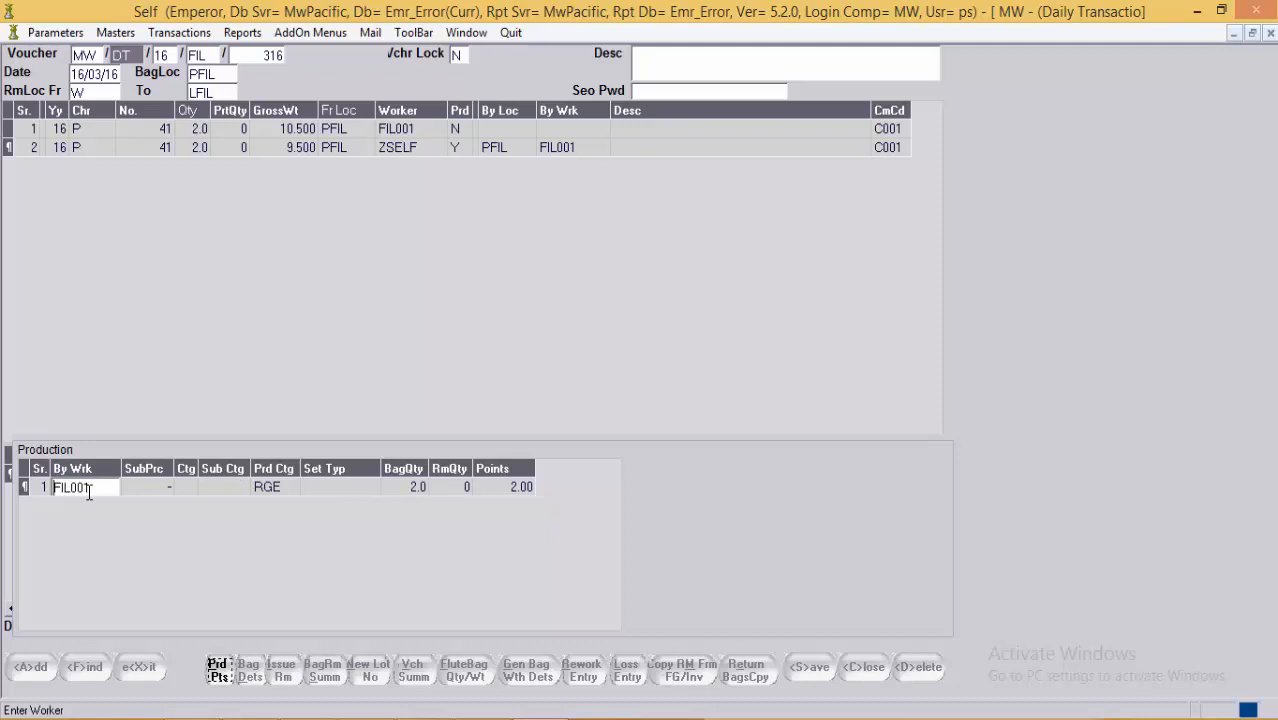
click(292, 495)
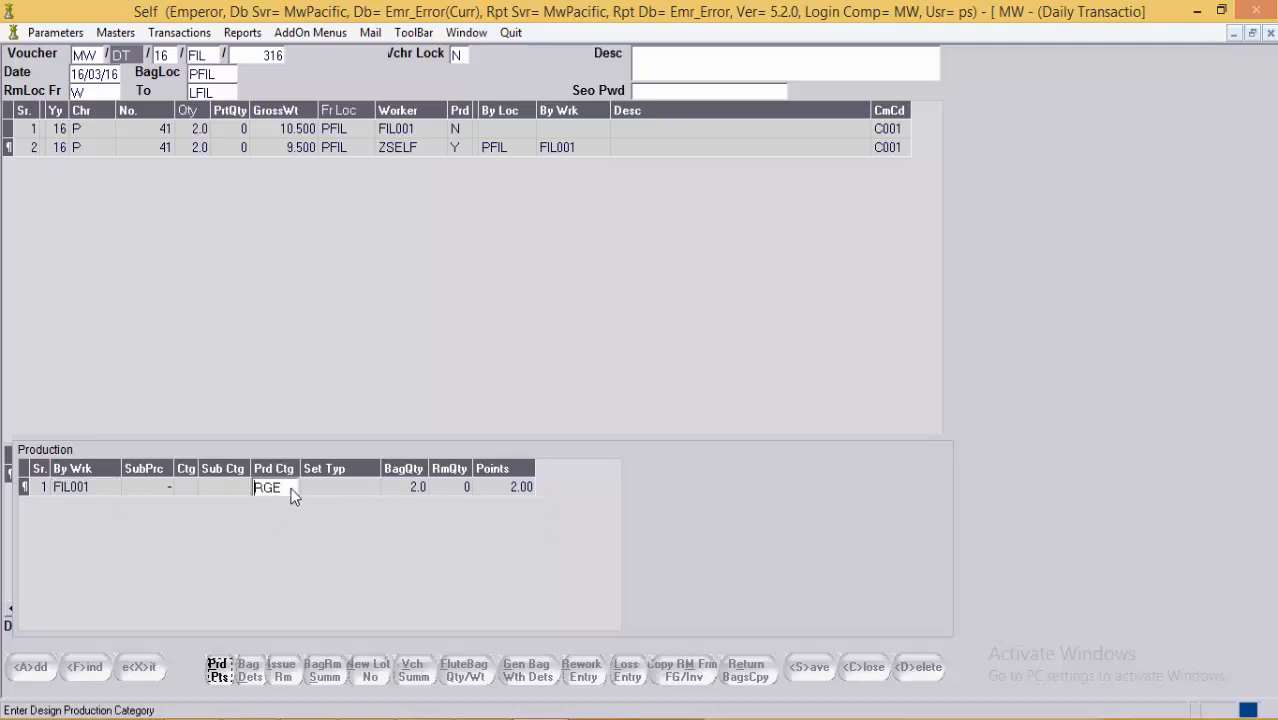
click(527, 488)
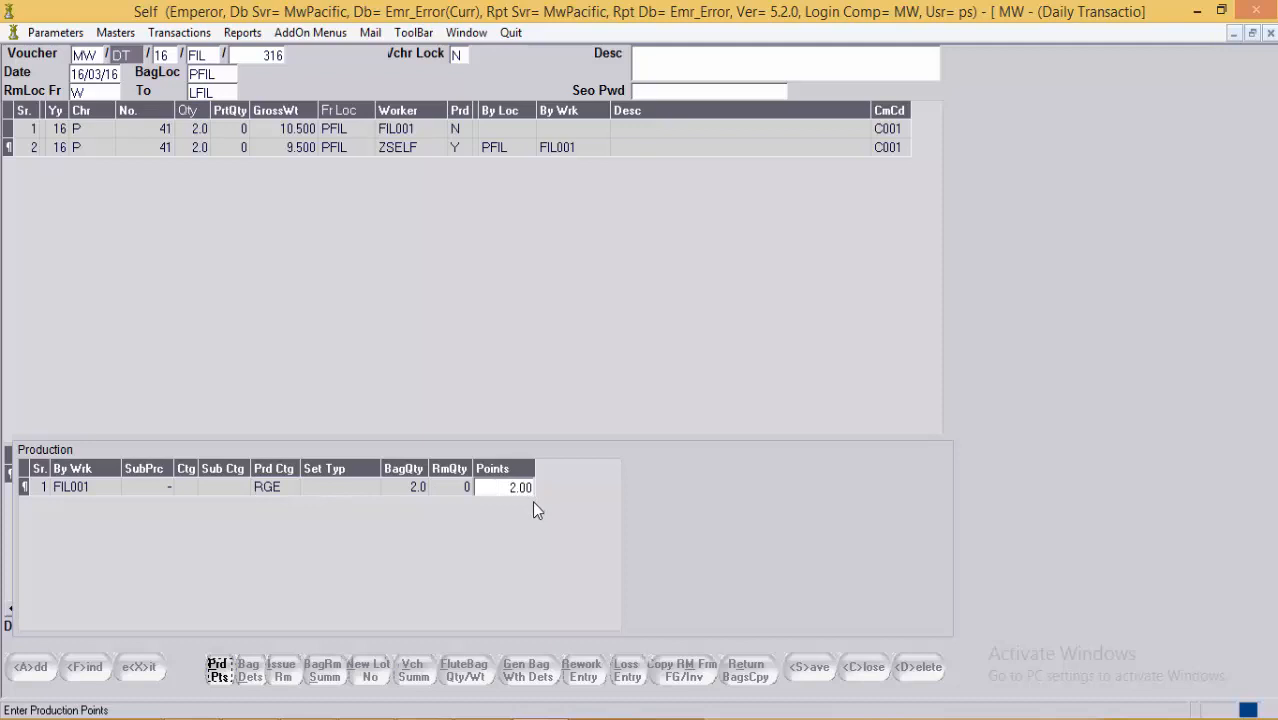
click(291, 489)
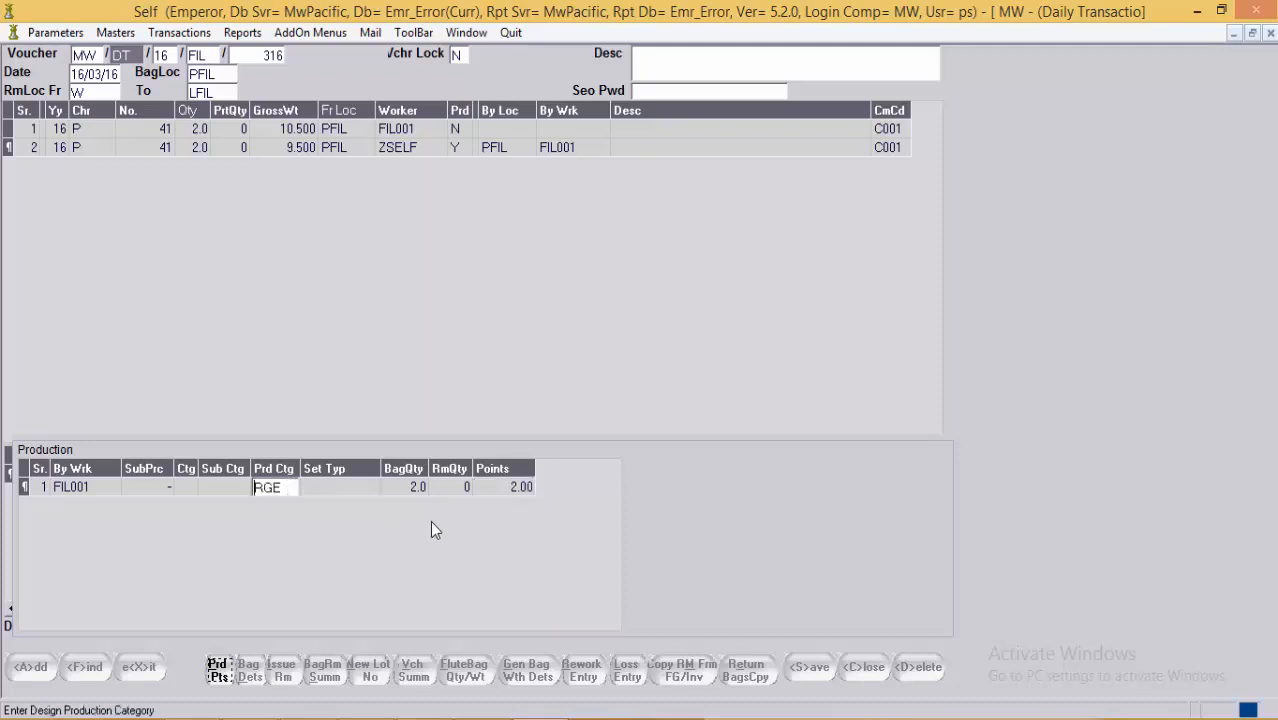
click(527, 489)
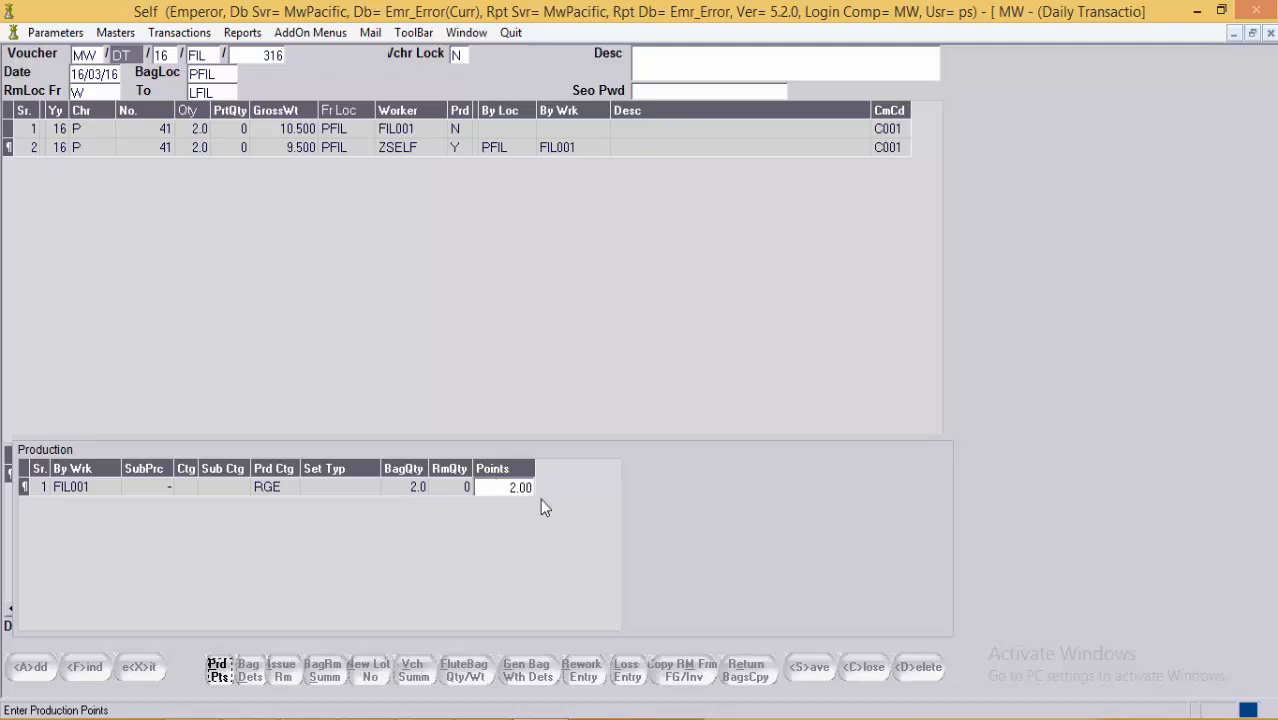
click(222, 674)
click(219, 670)
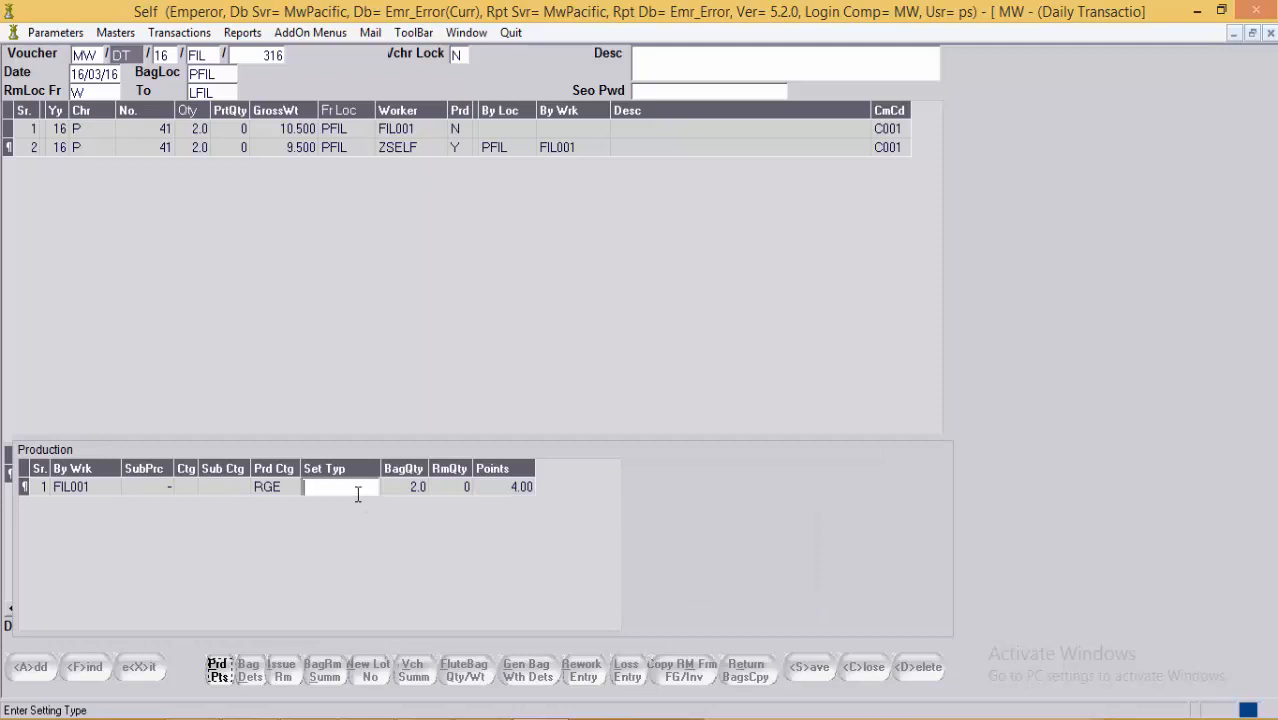
Step: Change FIL001's production bag quantity from 2.0 to 1.0, keeping 2.00 points
click(106, 490)
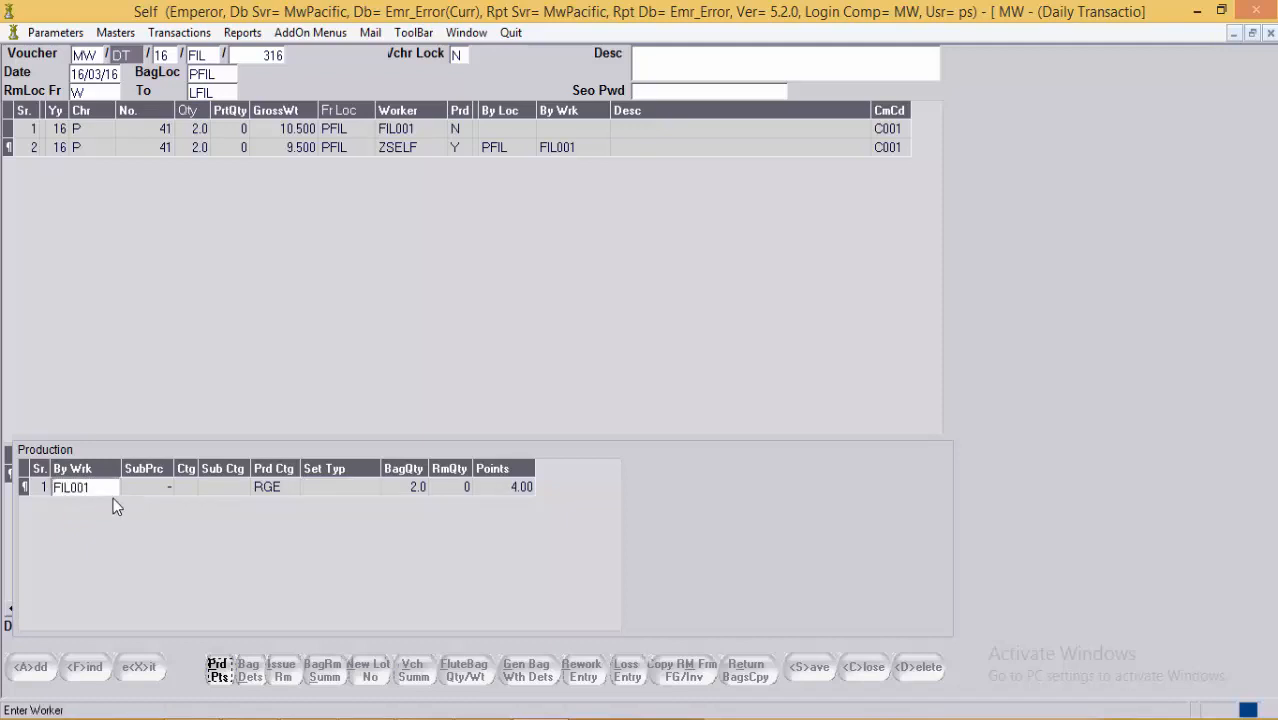
click(108, 489)
key(Return)
key(Return)
key(Return)
key(Return)
key(Return)
key(Return)
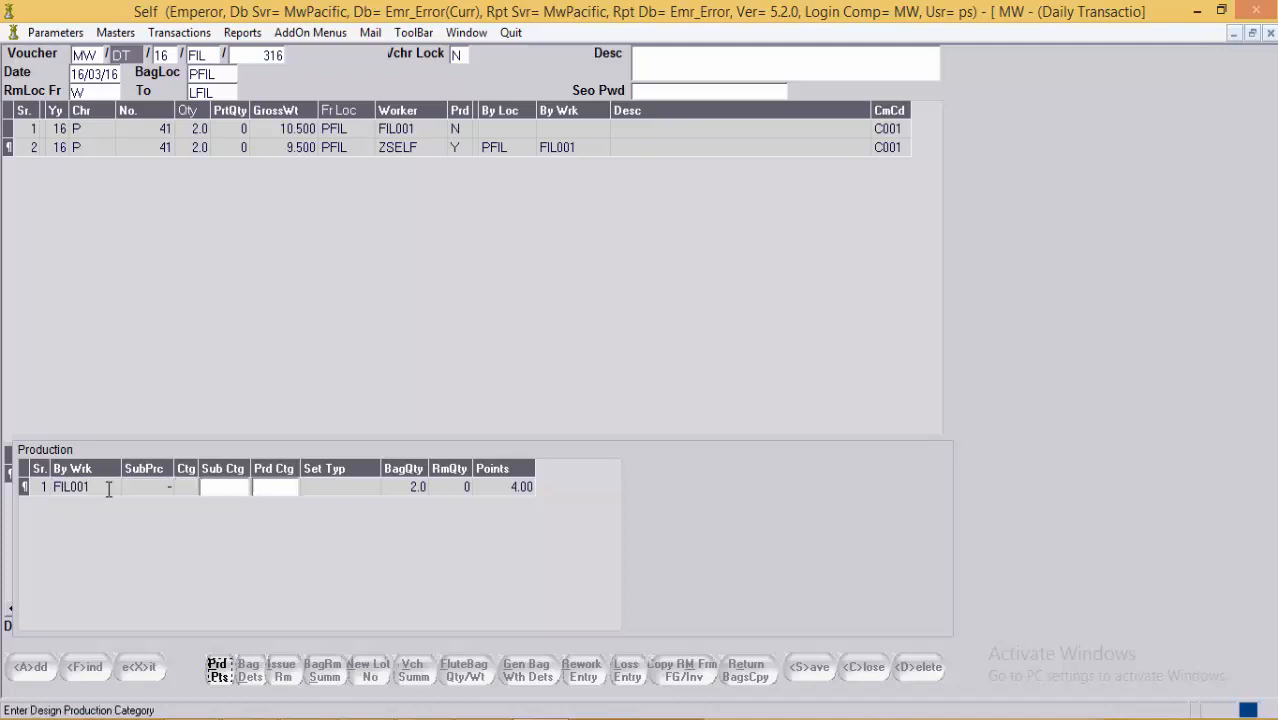
key(Delete)
key(Delete)
key(Delete)
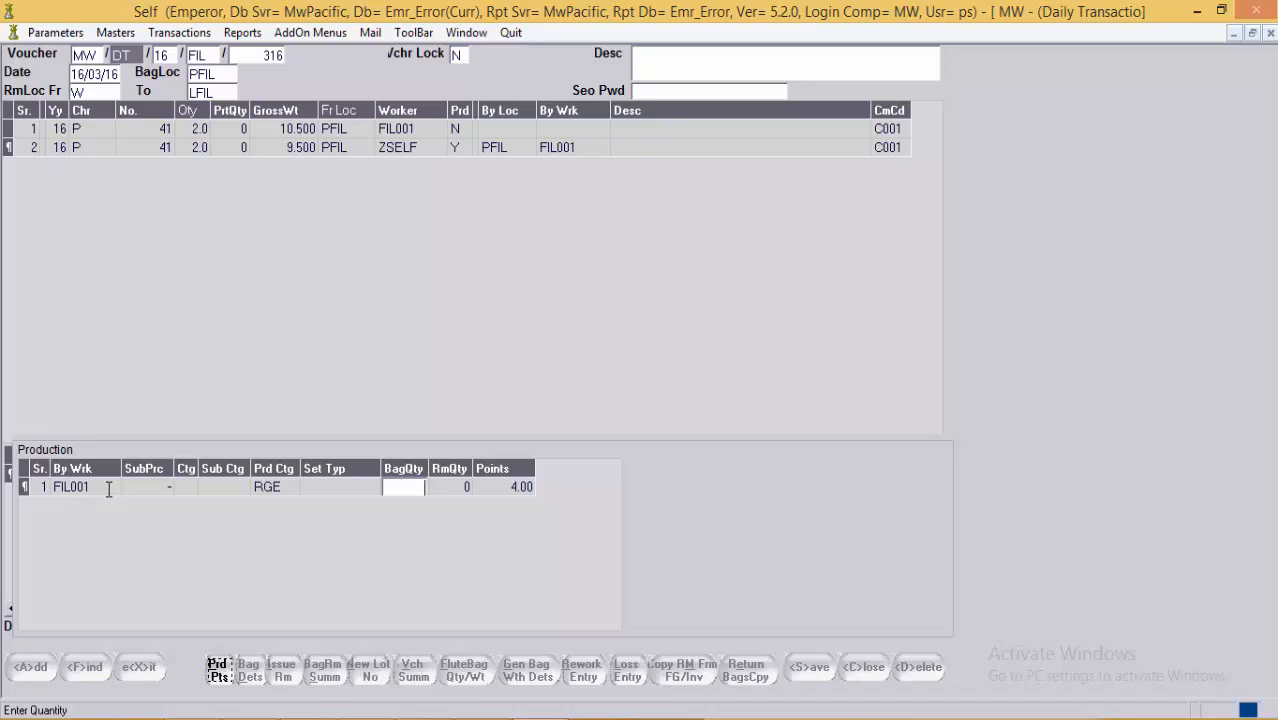
key(Return)
key(shift+Tab)
text(1)
key(Return)
key(Return)
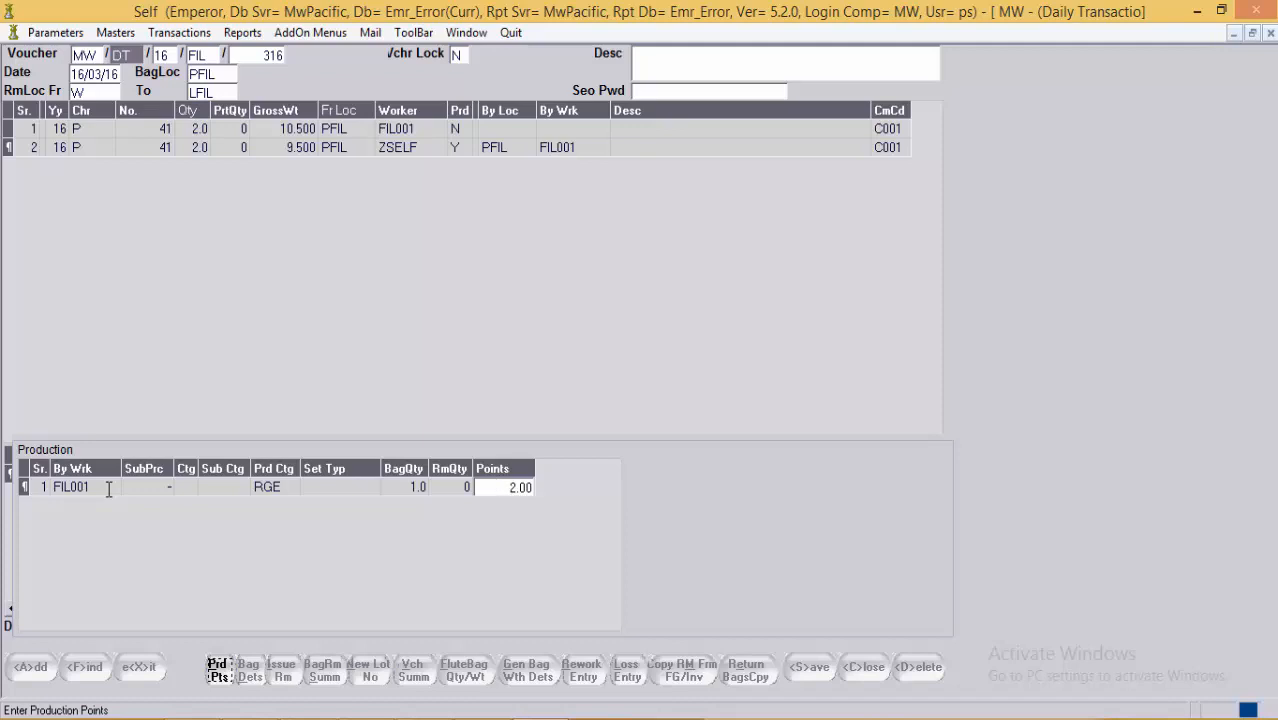
key(Return)
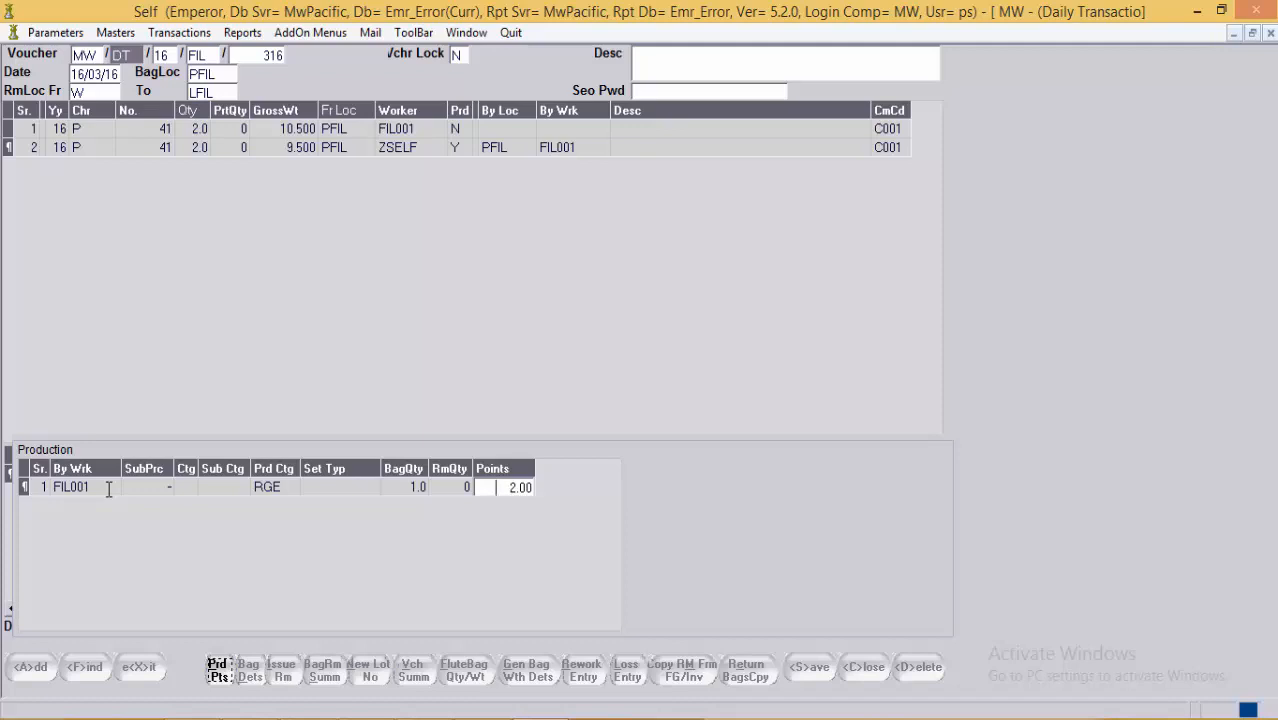
Step: Add a second production row for worker POL001 with bag quantity 1
key(Right)
key(Right)
key(Right)
key(Right)
key(Right)
key(Right)
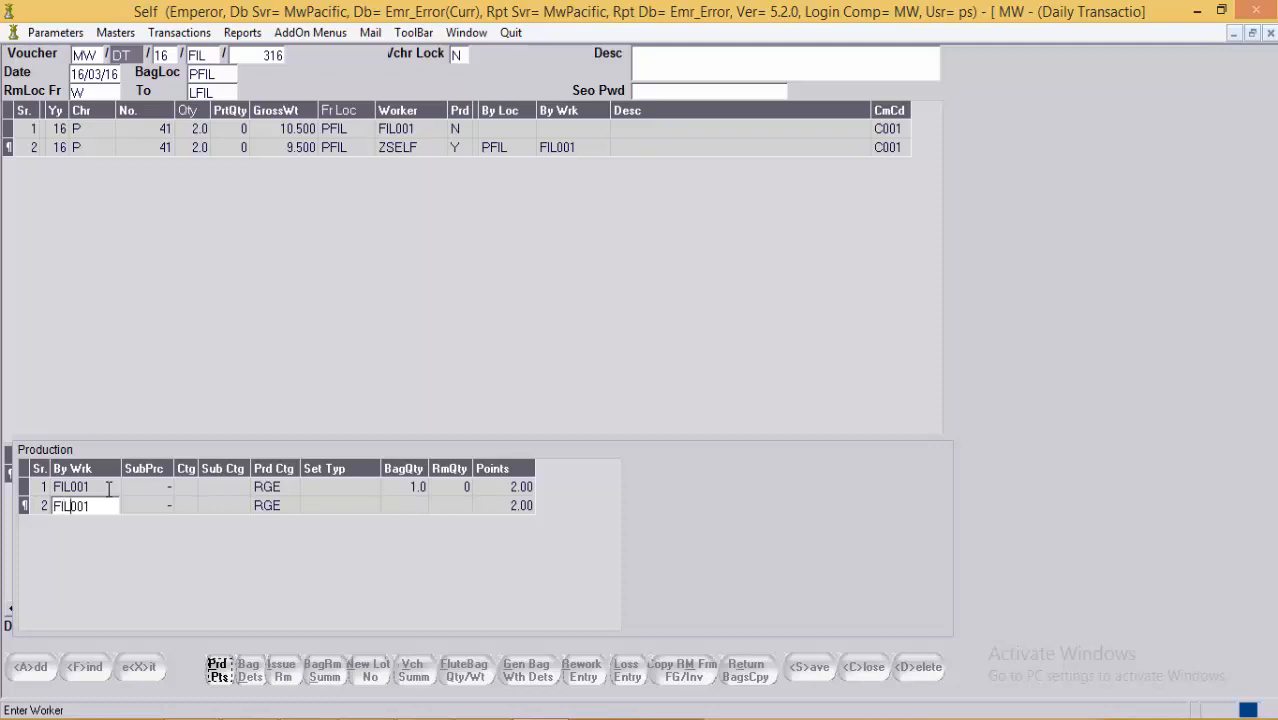
key(alt+Down)
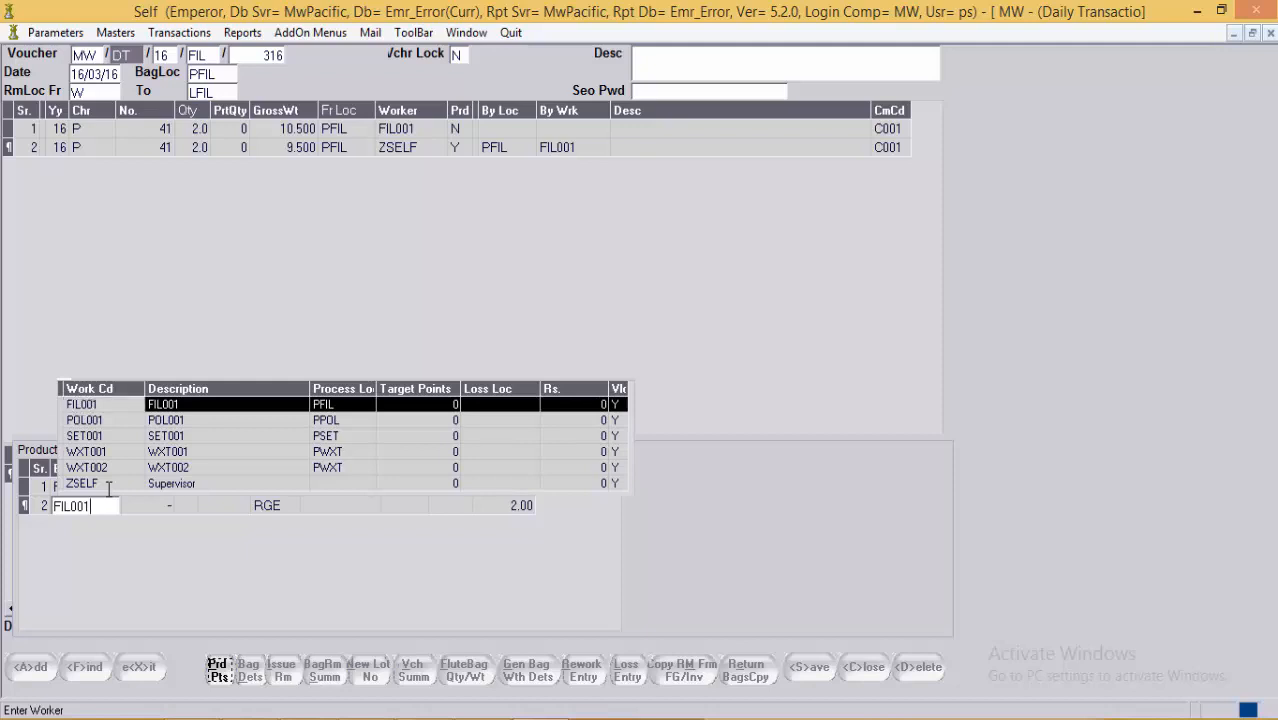
key(Down)
key(Return)
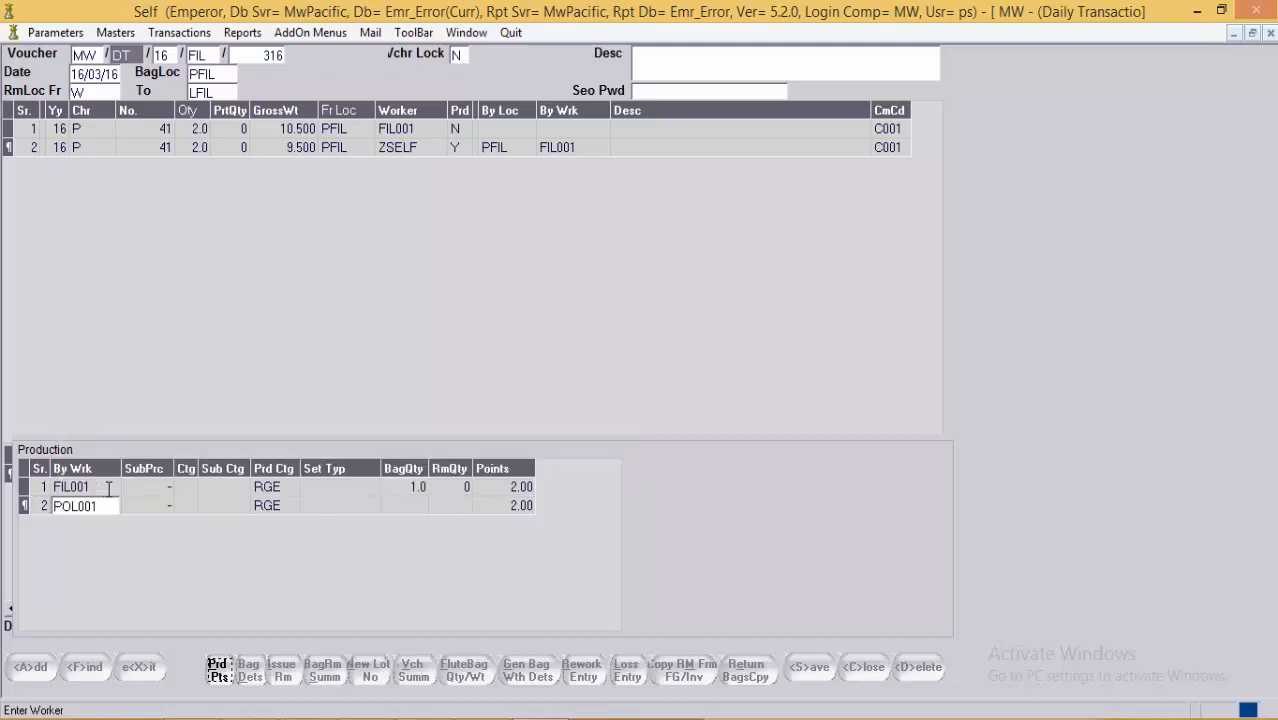
key(Tab)
key(Tab)
key(Tab)
key(Tab)
key(Tab)
key(Tab)
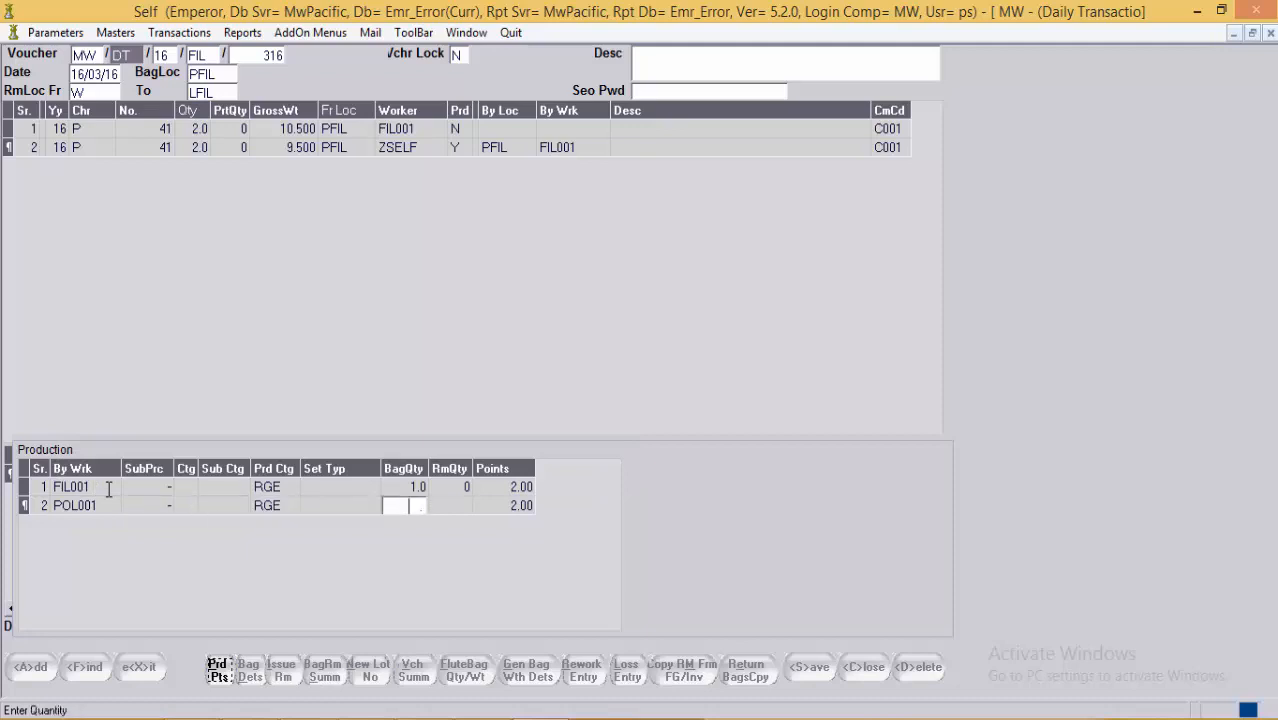
text(1)
key(Tab)
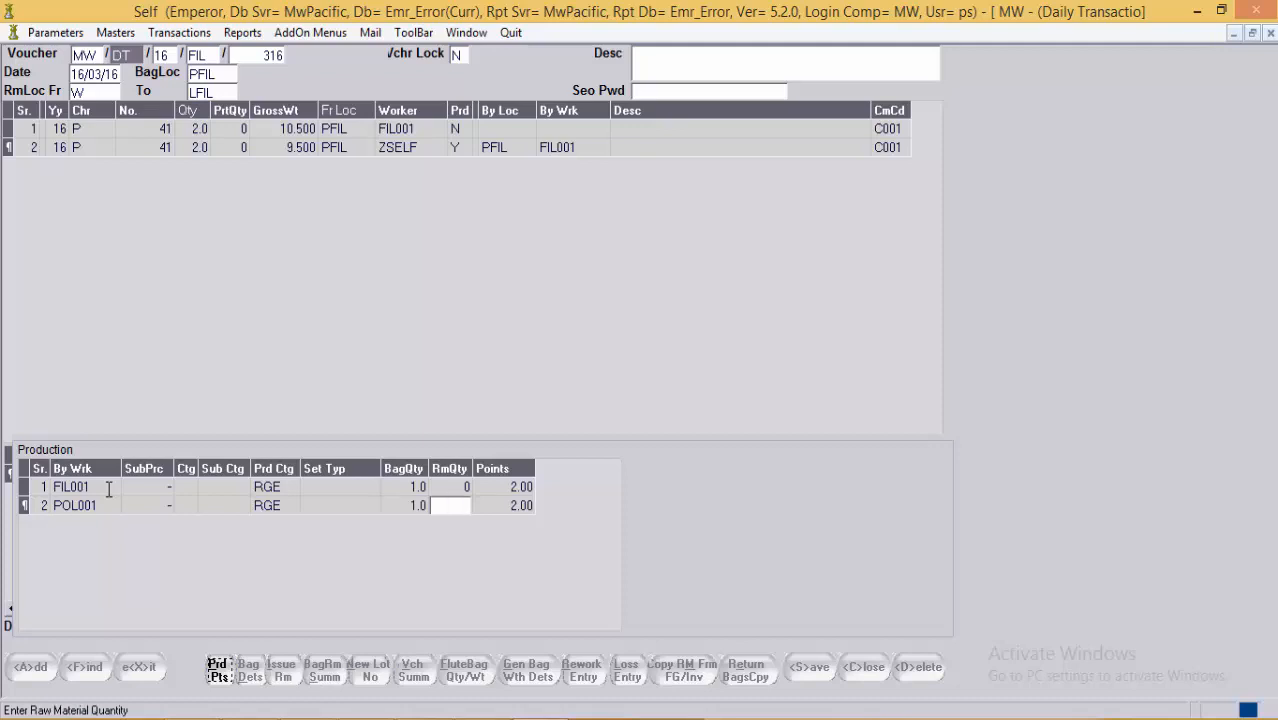
click(109, 486)
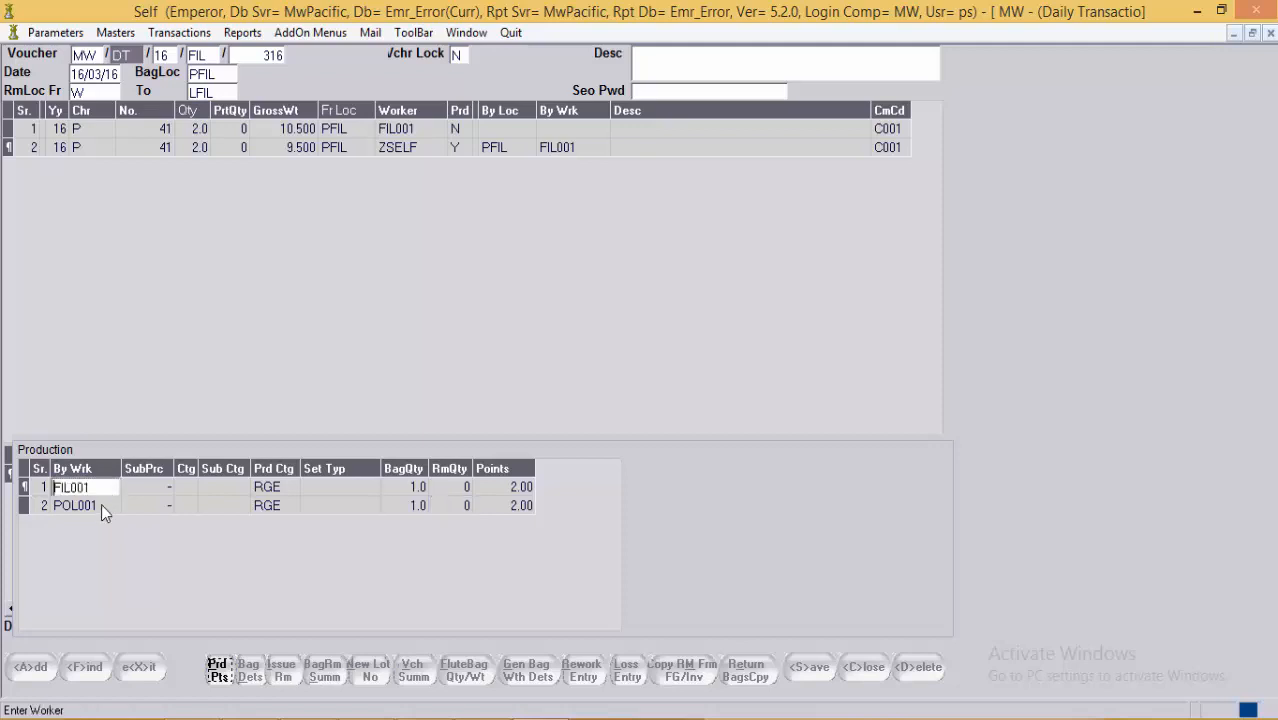
Step: Check both rows' bag quantities and 2.00 points, then close the production entries
click(102, 508)
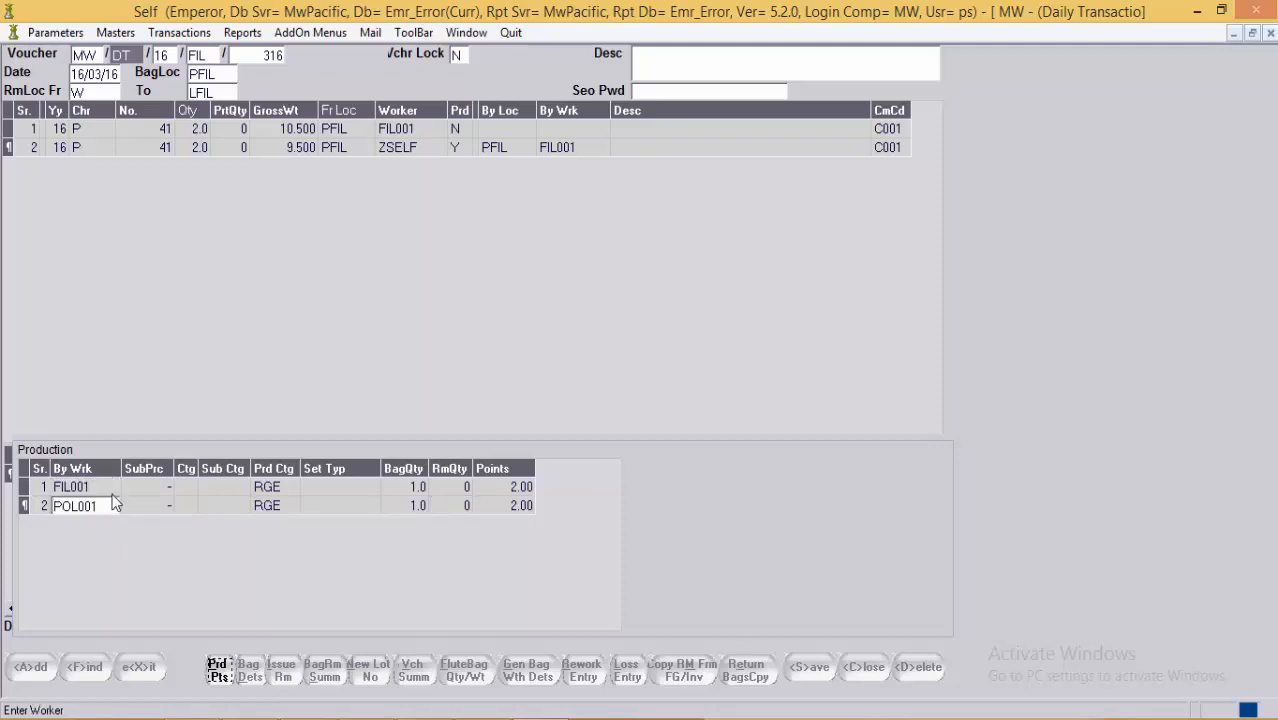
click(405, 505)
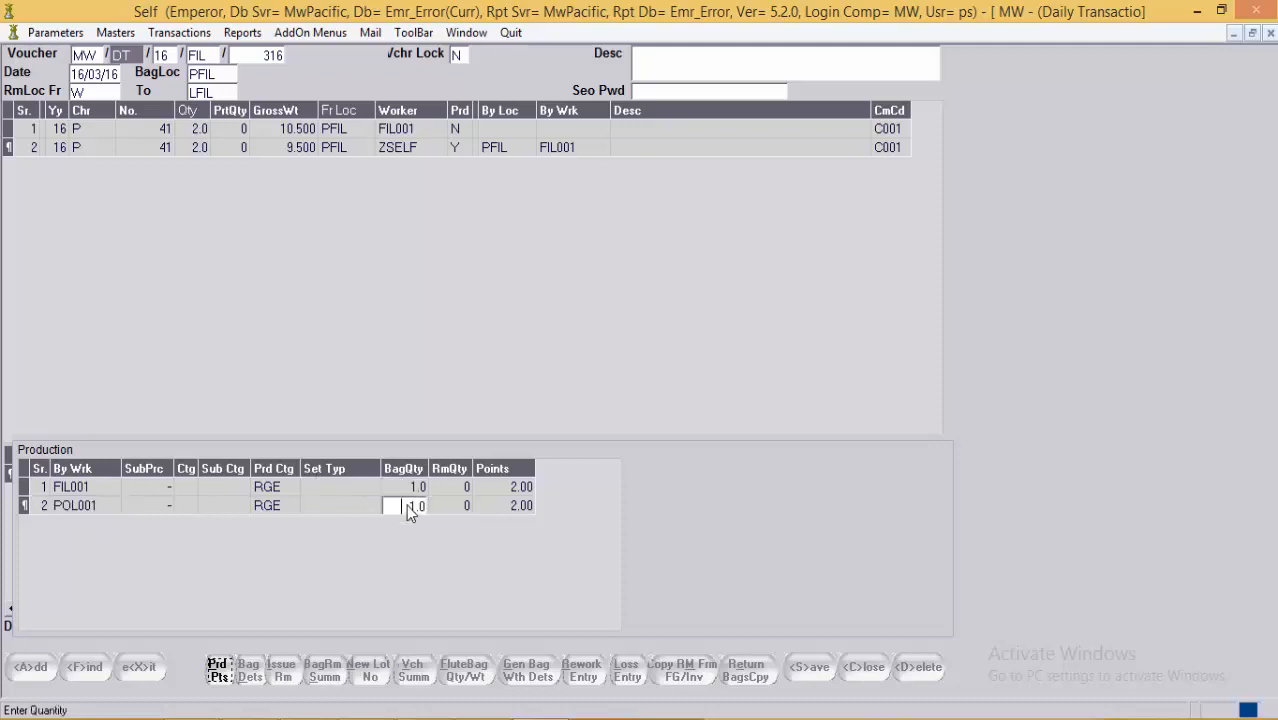
click(403, 487)
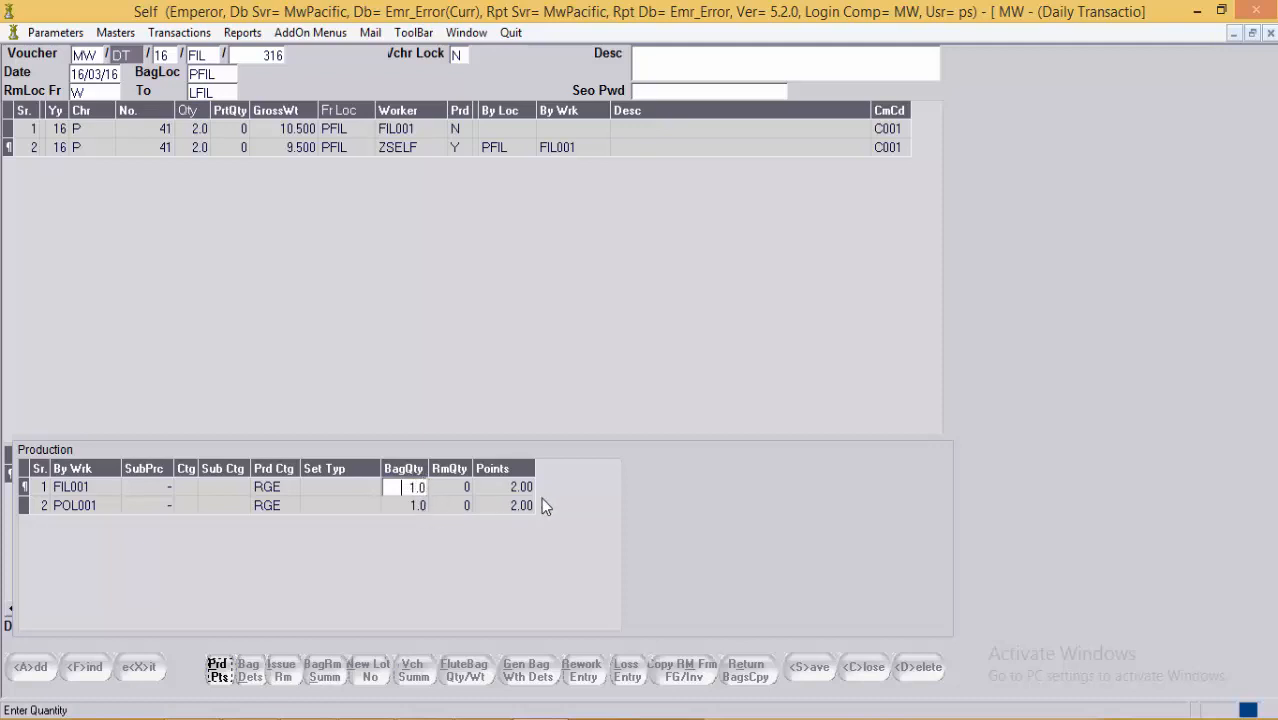
click(525, 489)
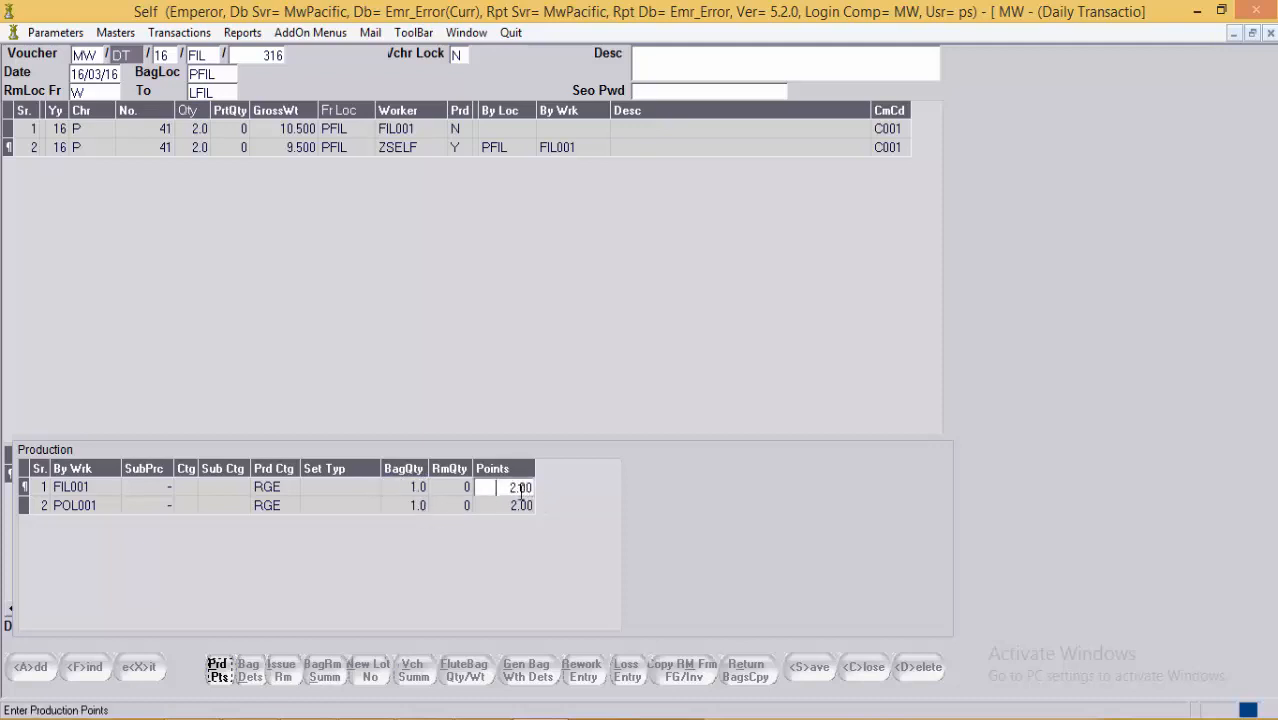
click(416, 506)
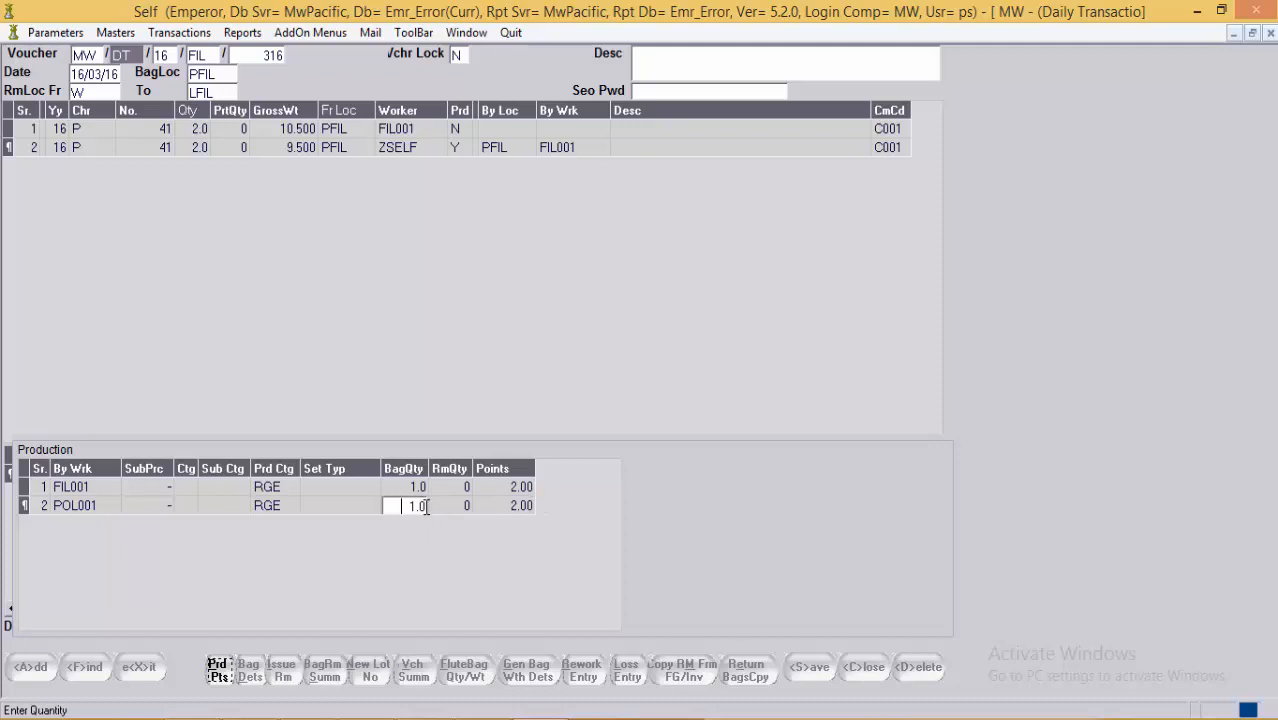
click(515, 507)
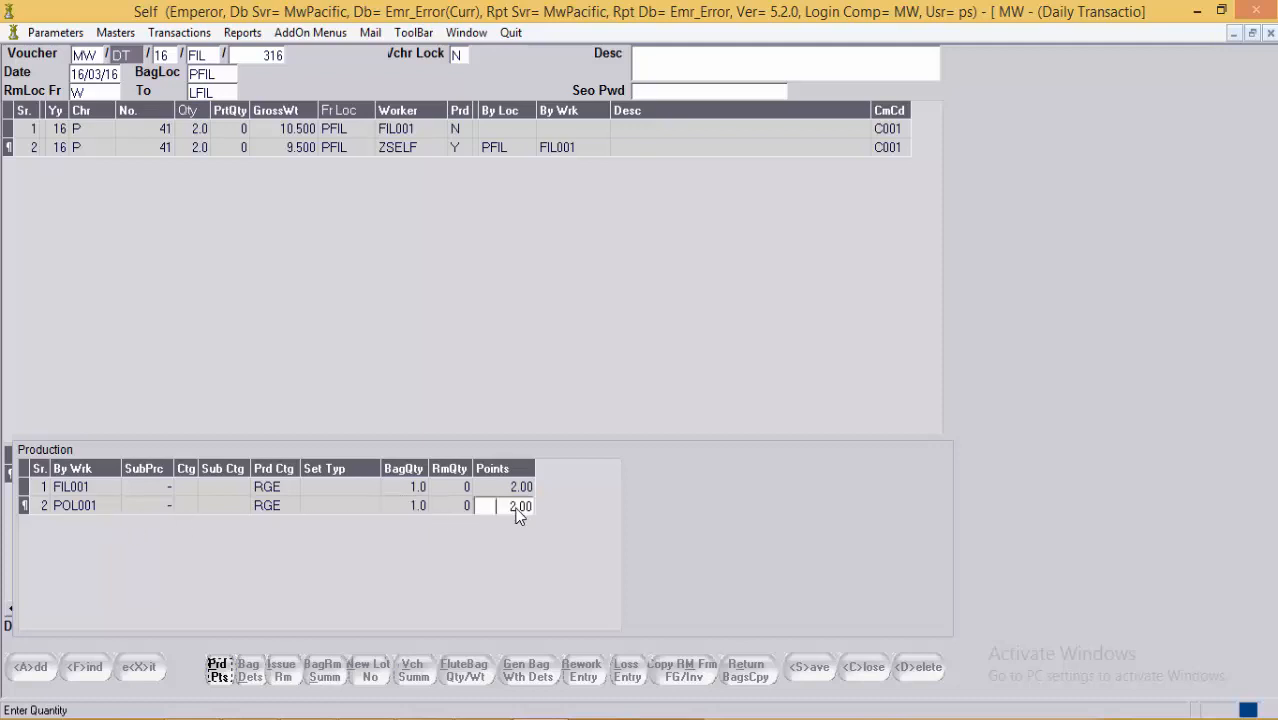
click(218, 678)
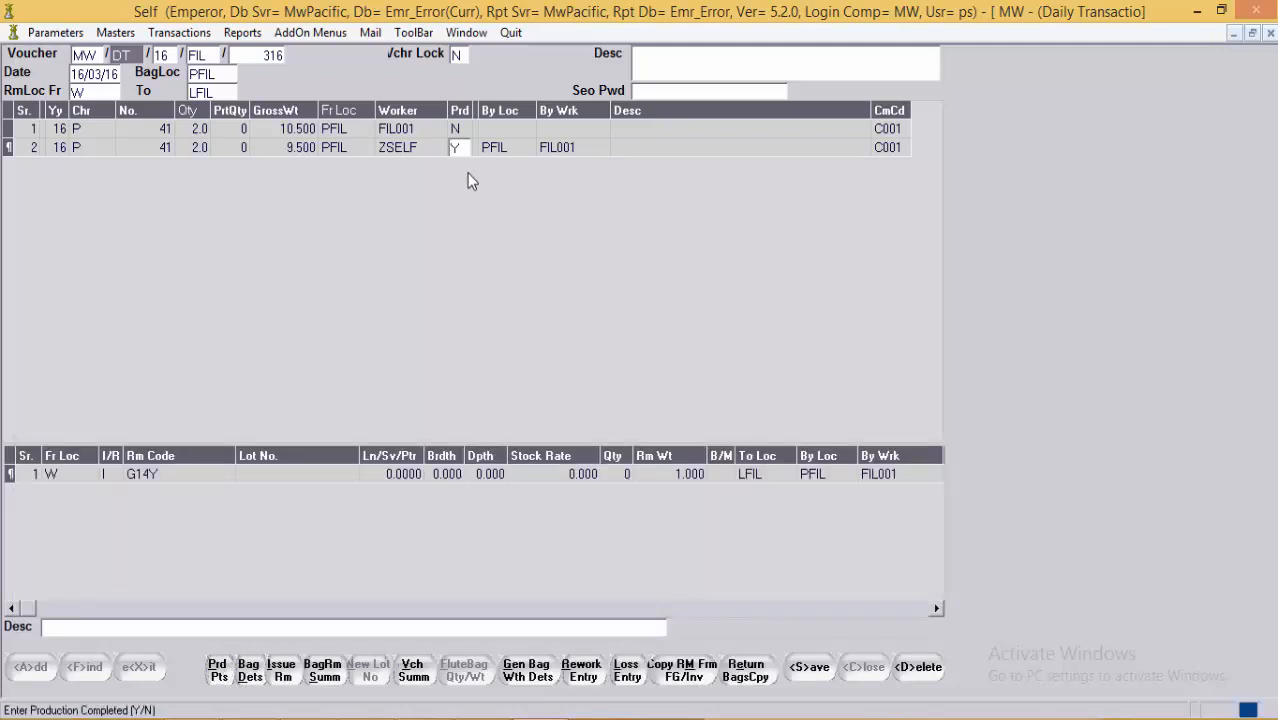
key(shift+Tab)
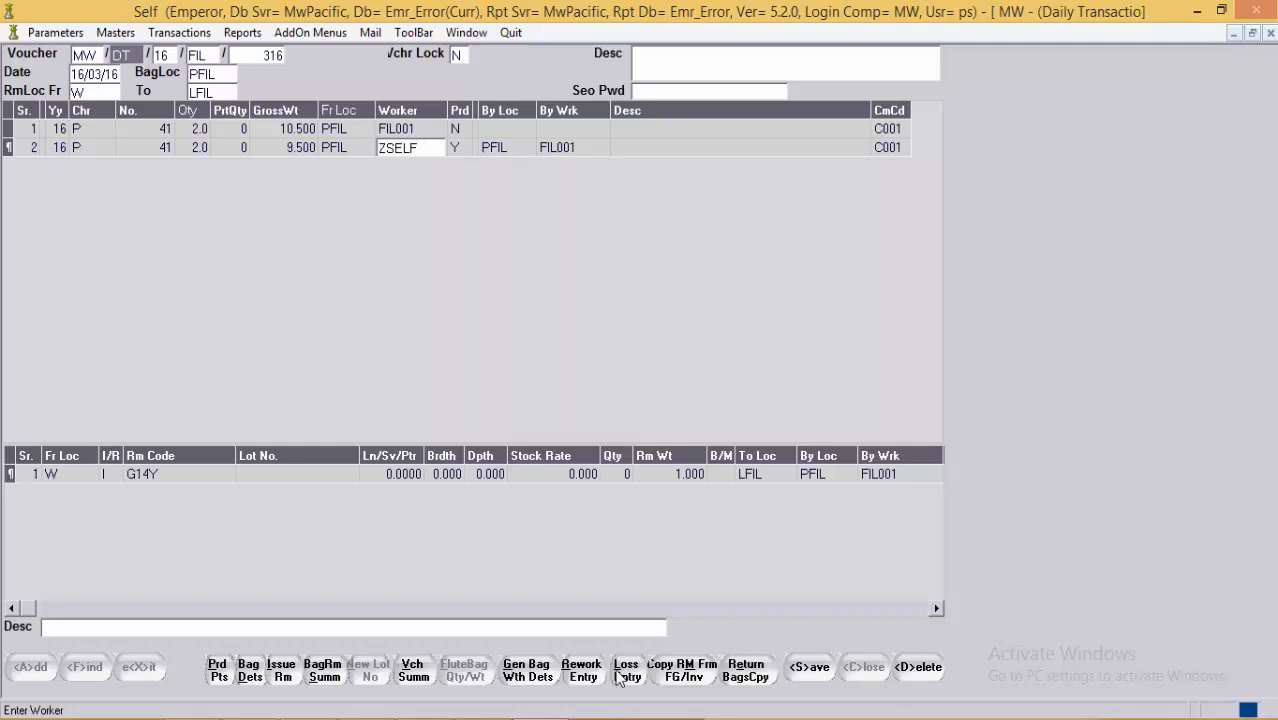
click(250, 681)
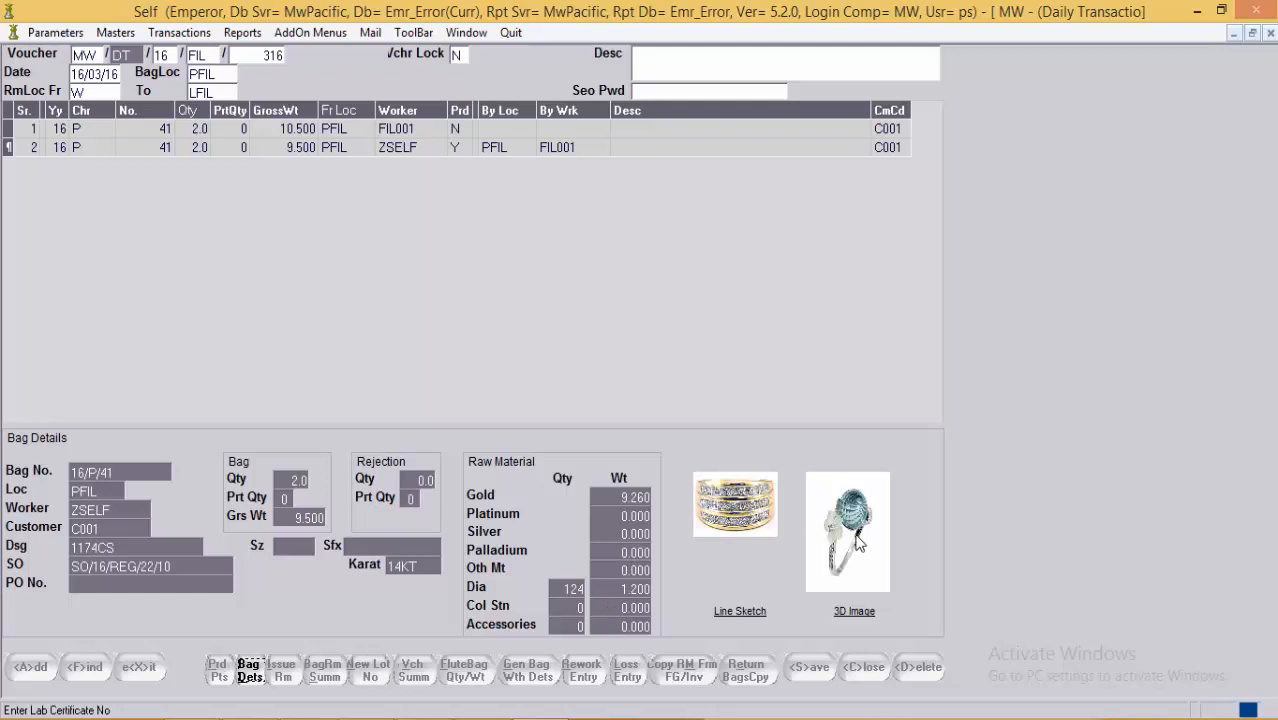
click(255, 683)
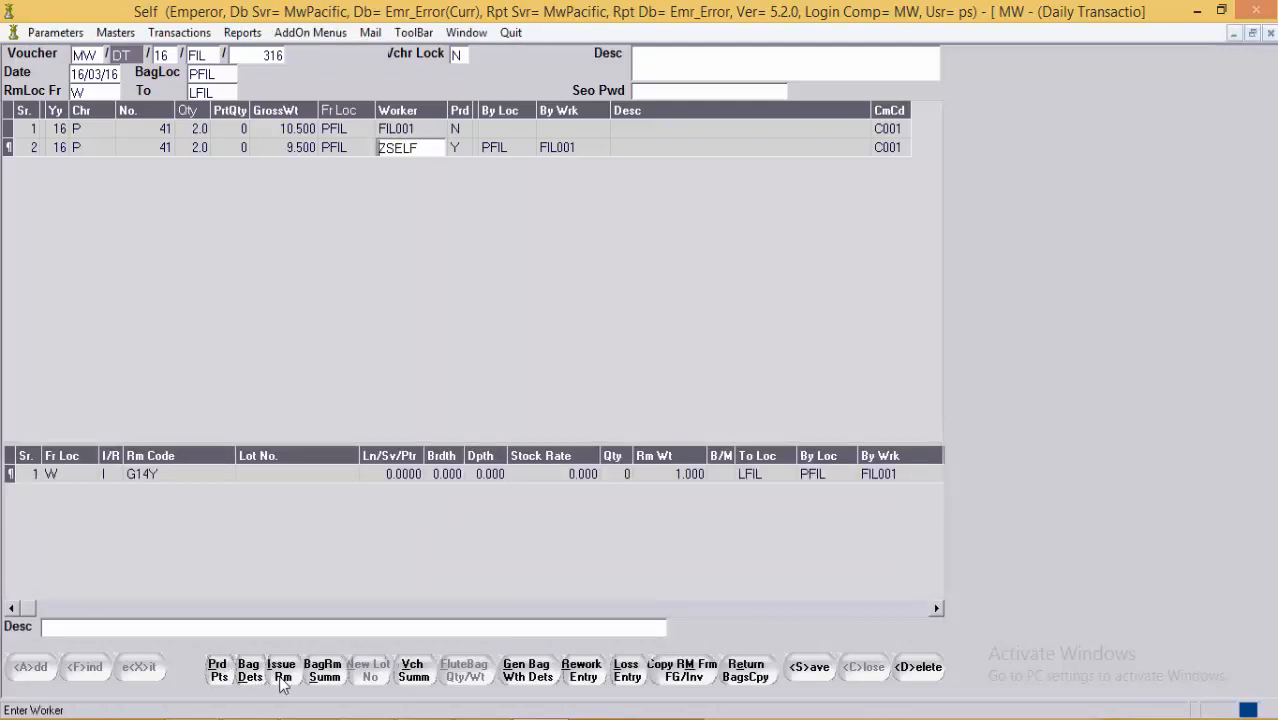
Step: Show bag 16/P/41's raw material summary by RMCTG: D 124 pieces at 1.200, G 9.260
click(339, 674)
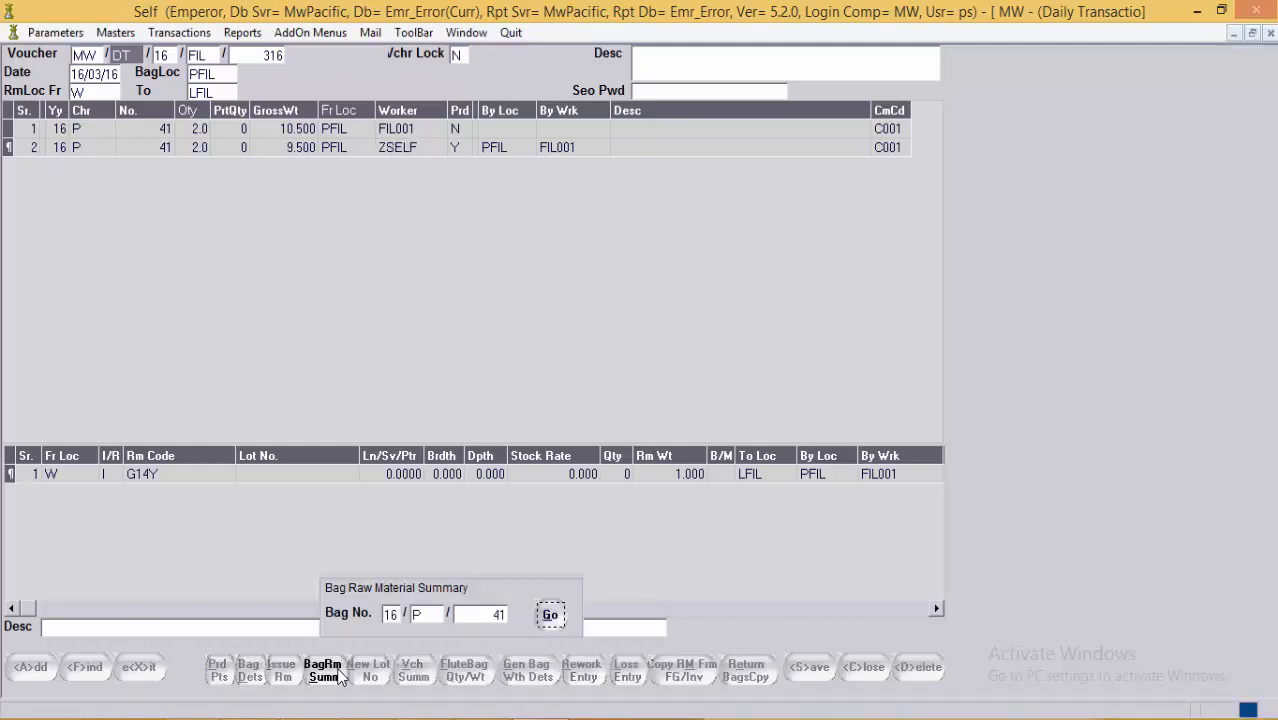
click(553, 615)
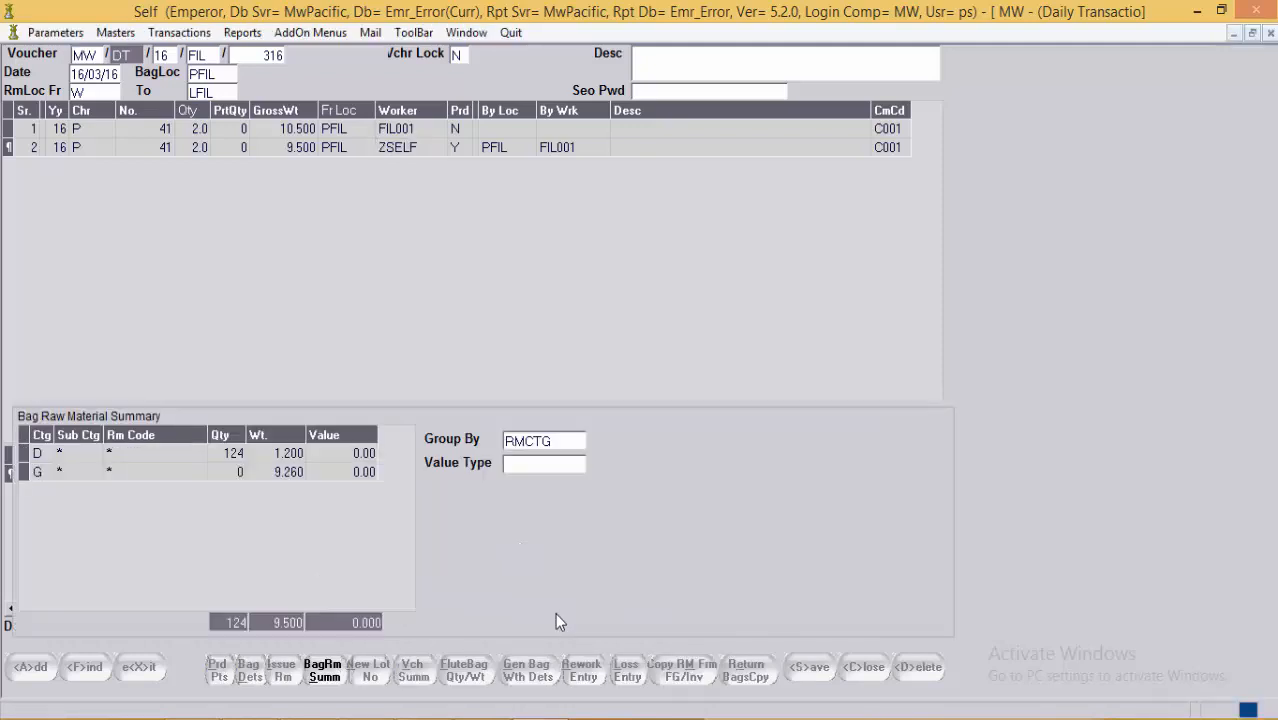
click(221, 472)
click(553, 440)
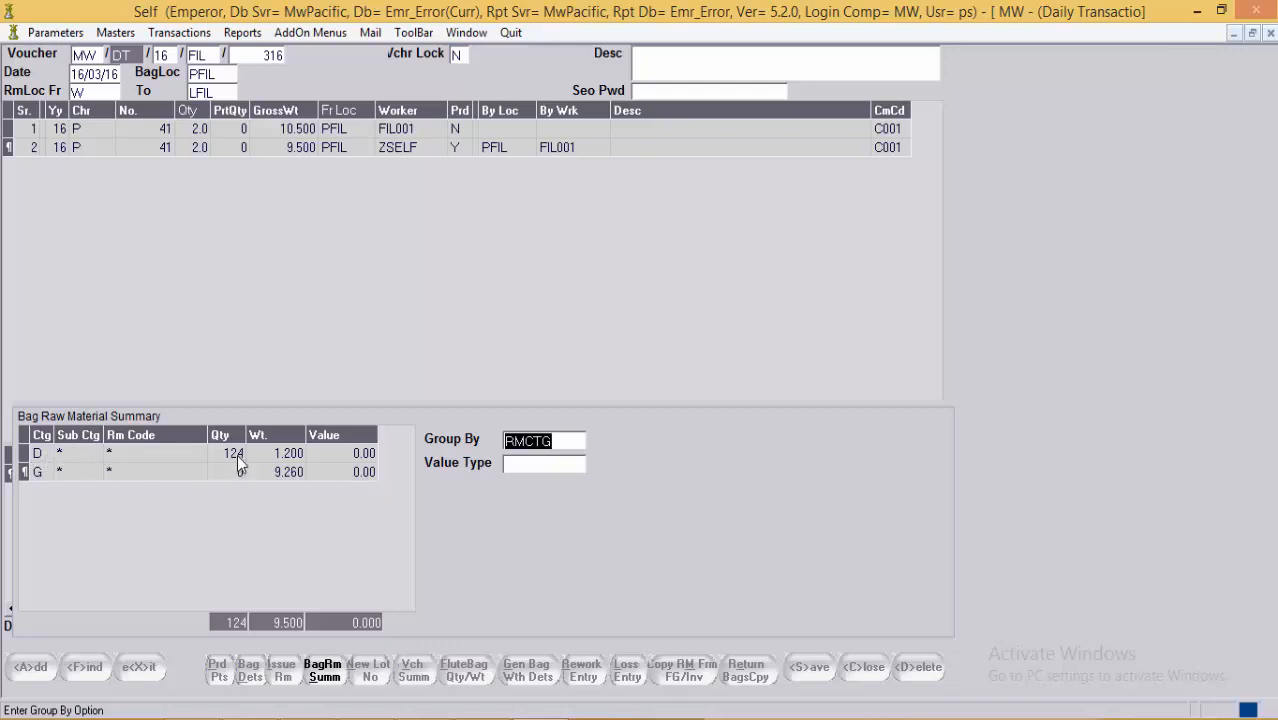
click(296, 455)
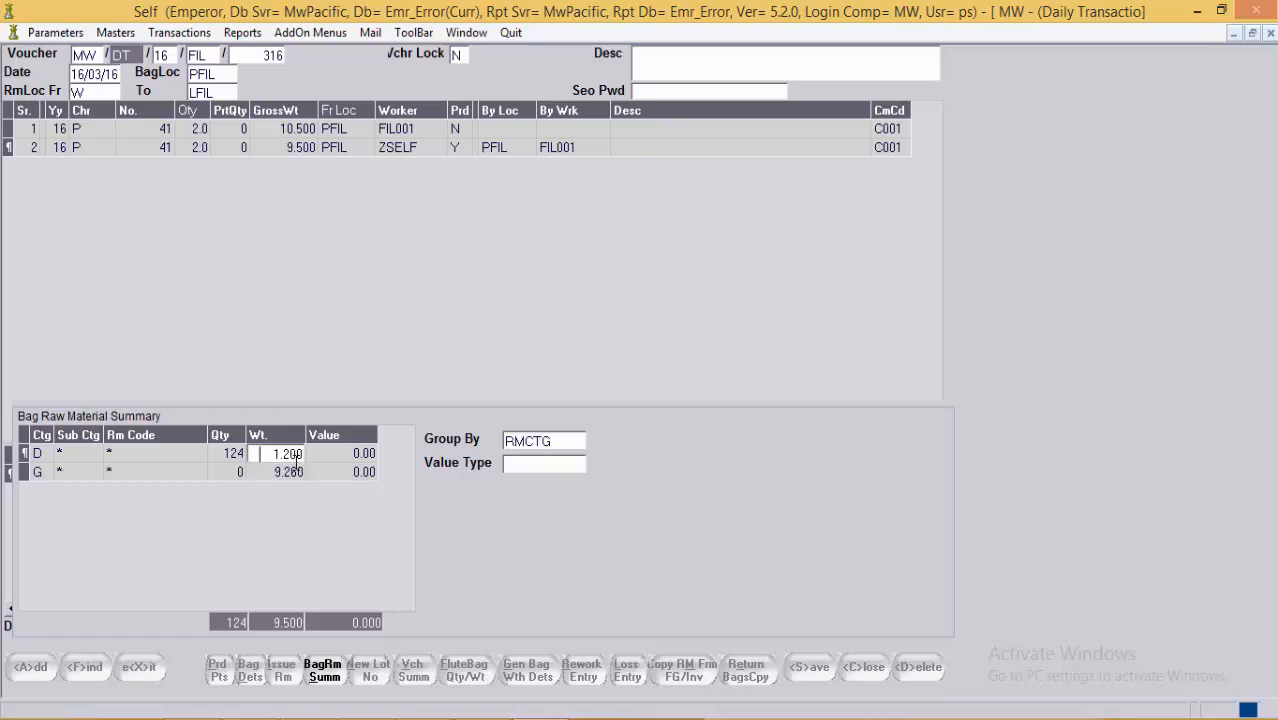
click(40, 473)
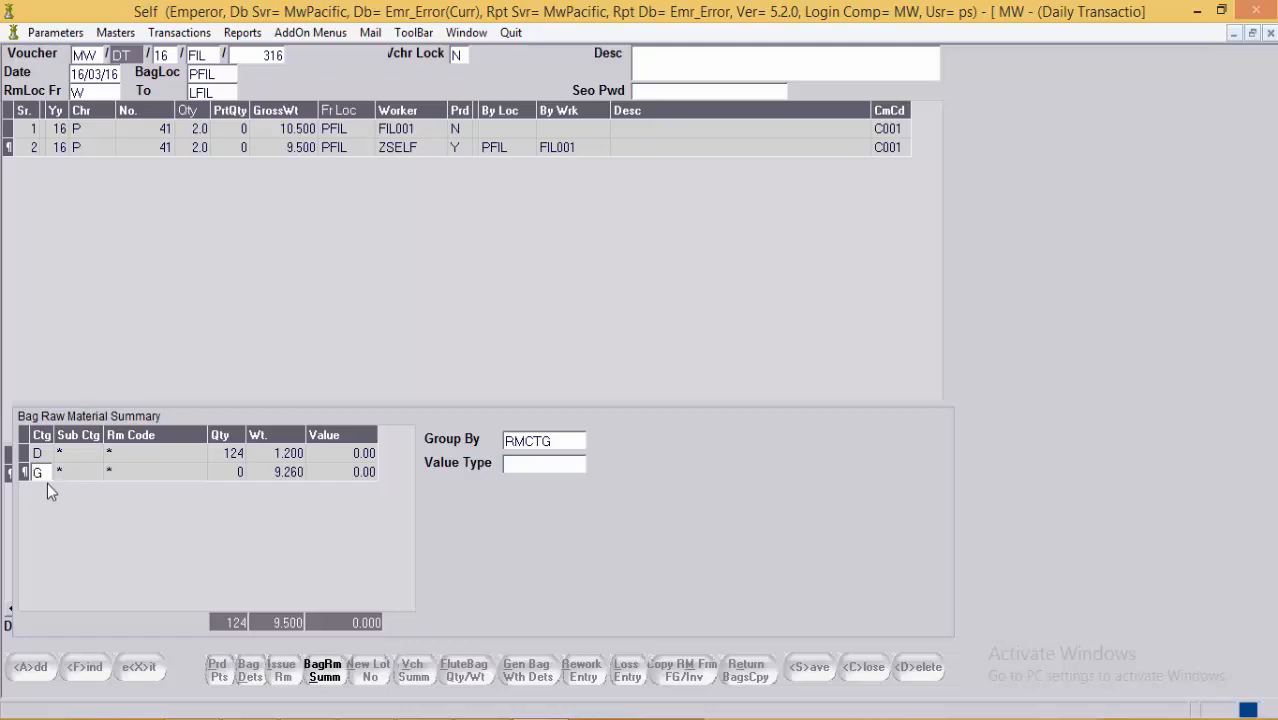
click(290, 474)
click(548, 445)
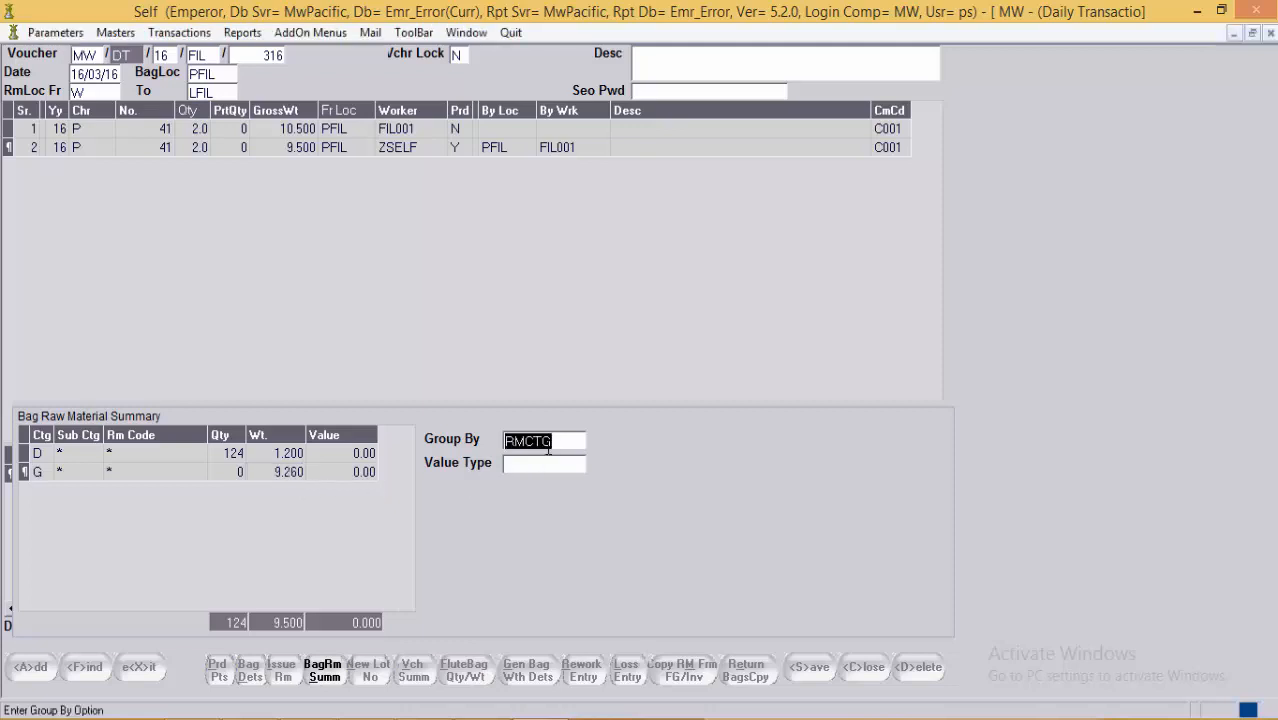
Step: Regroup the bag raw material summary by RM code (RMCD)
key(F1)
key(Up)
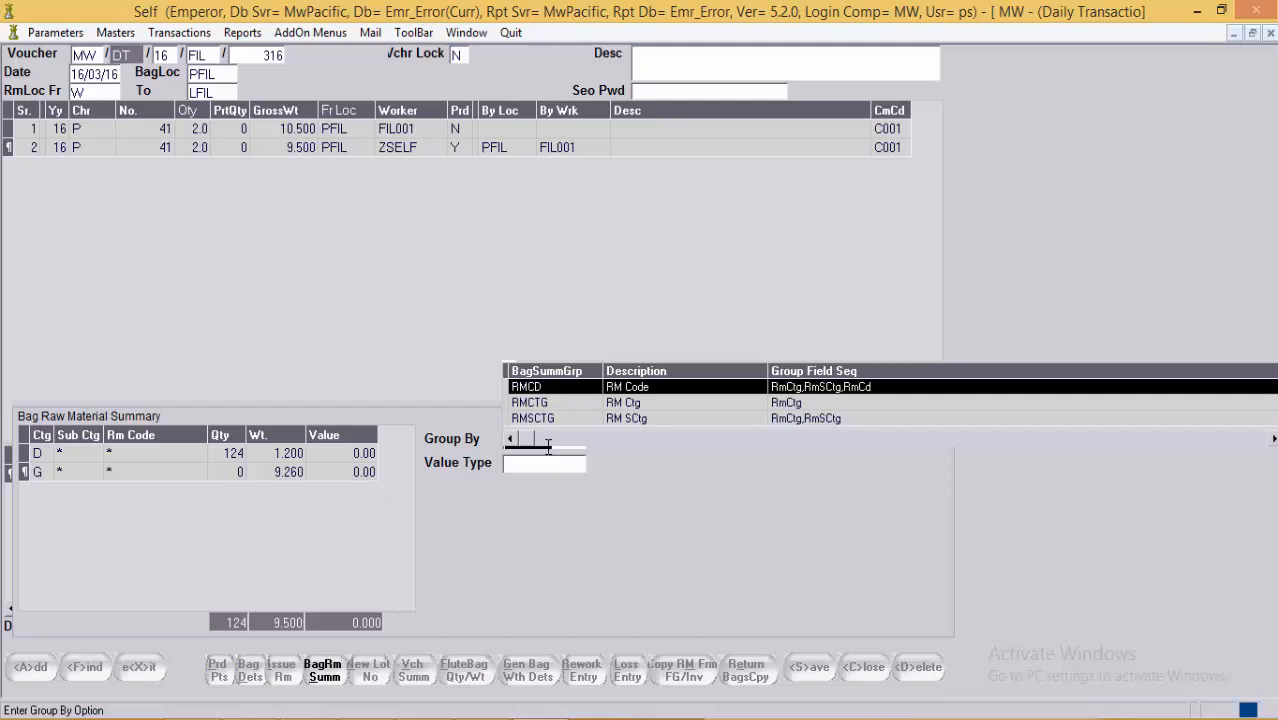
key(Return)
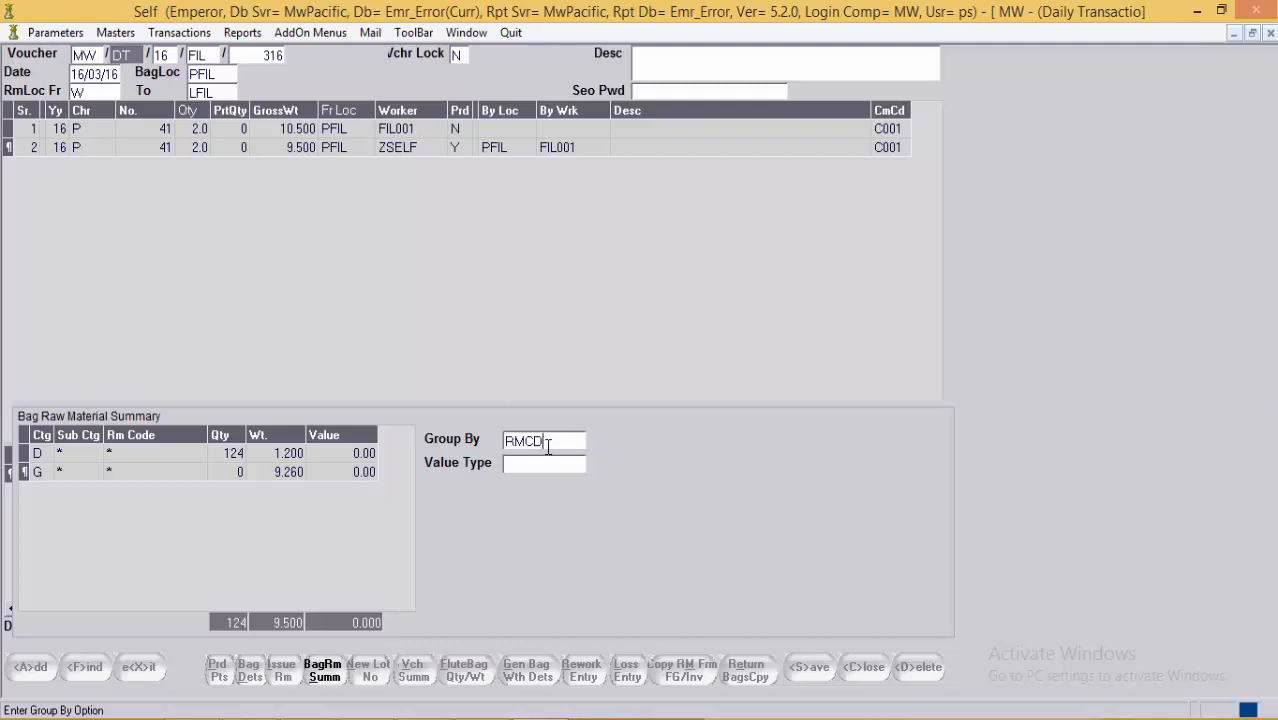
key(Return)
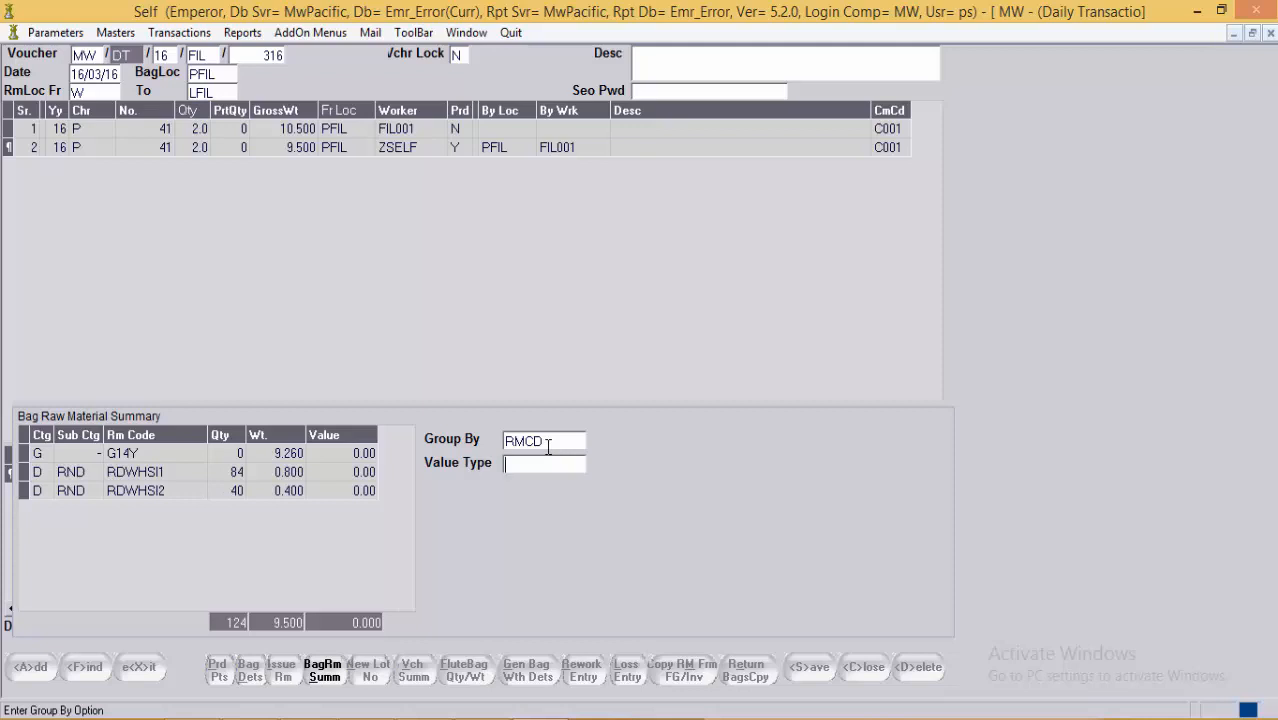
Step: Set the value type to cost value CSTVAL, check the row values, and close the summary
key(F1)
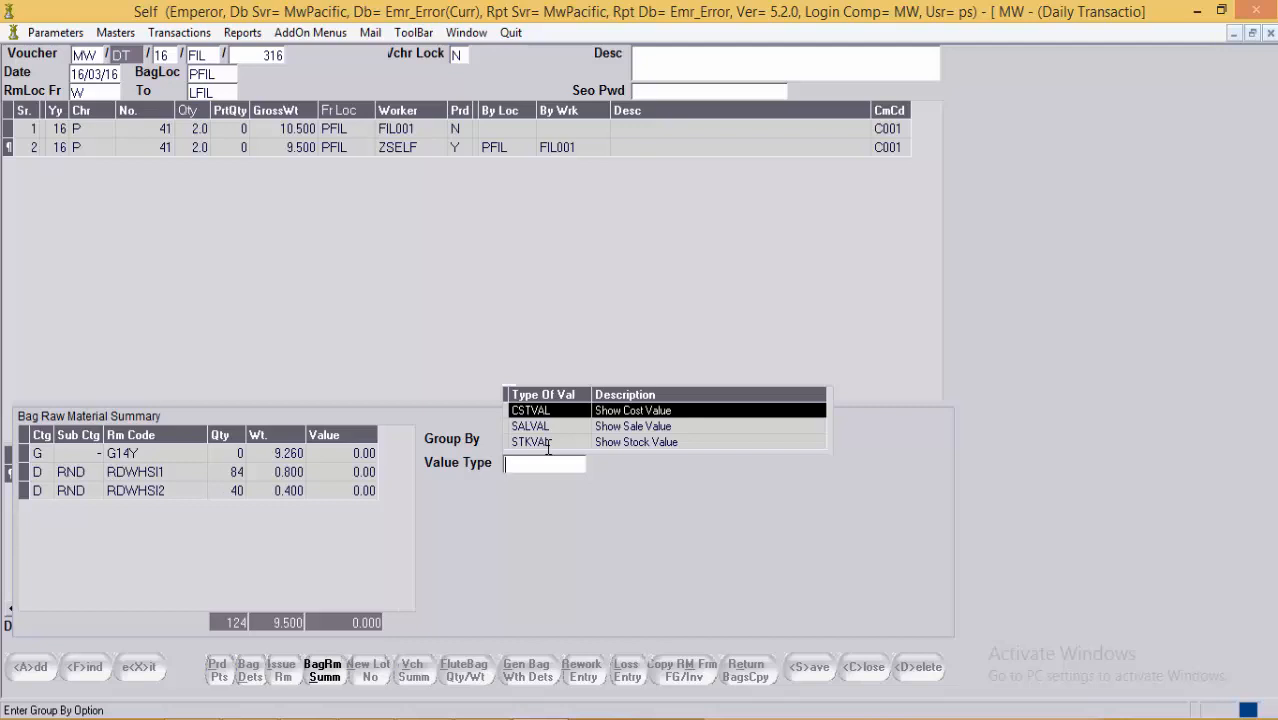
key(Down)
key(Down)
key(Up)
key(Up)
key(Return)
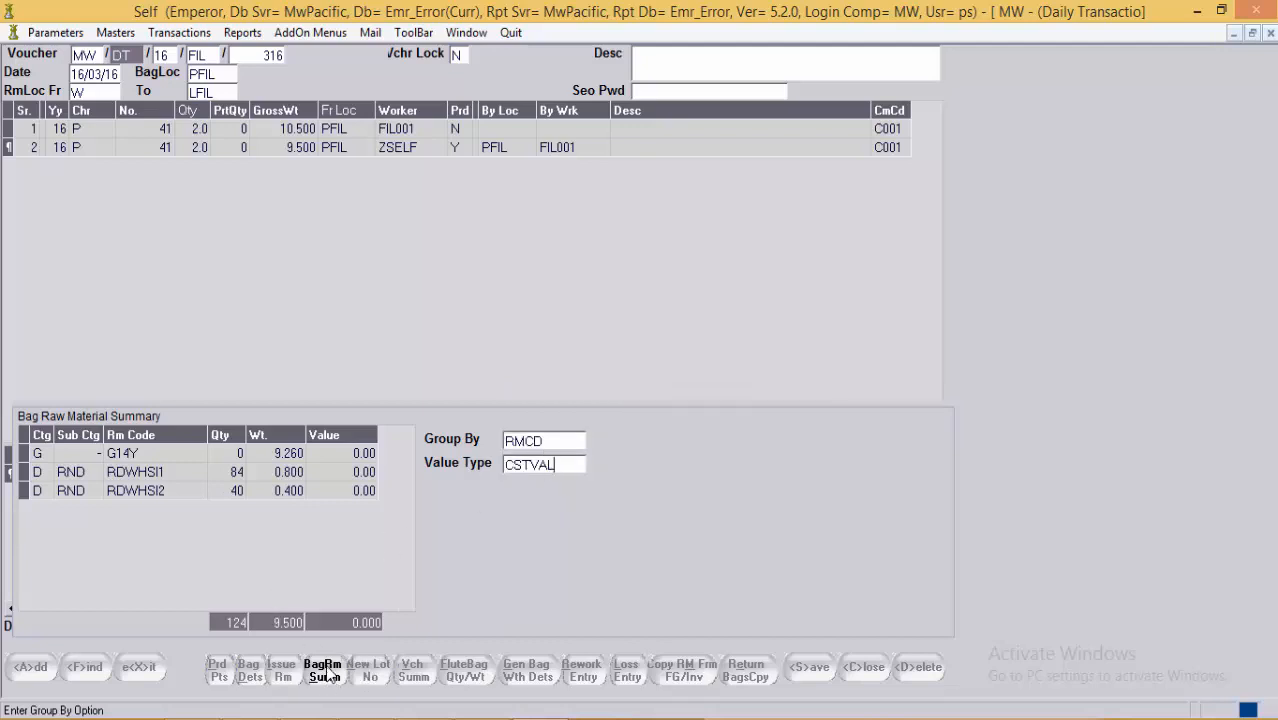
click(400, 548)
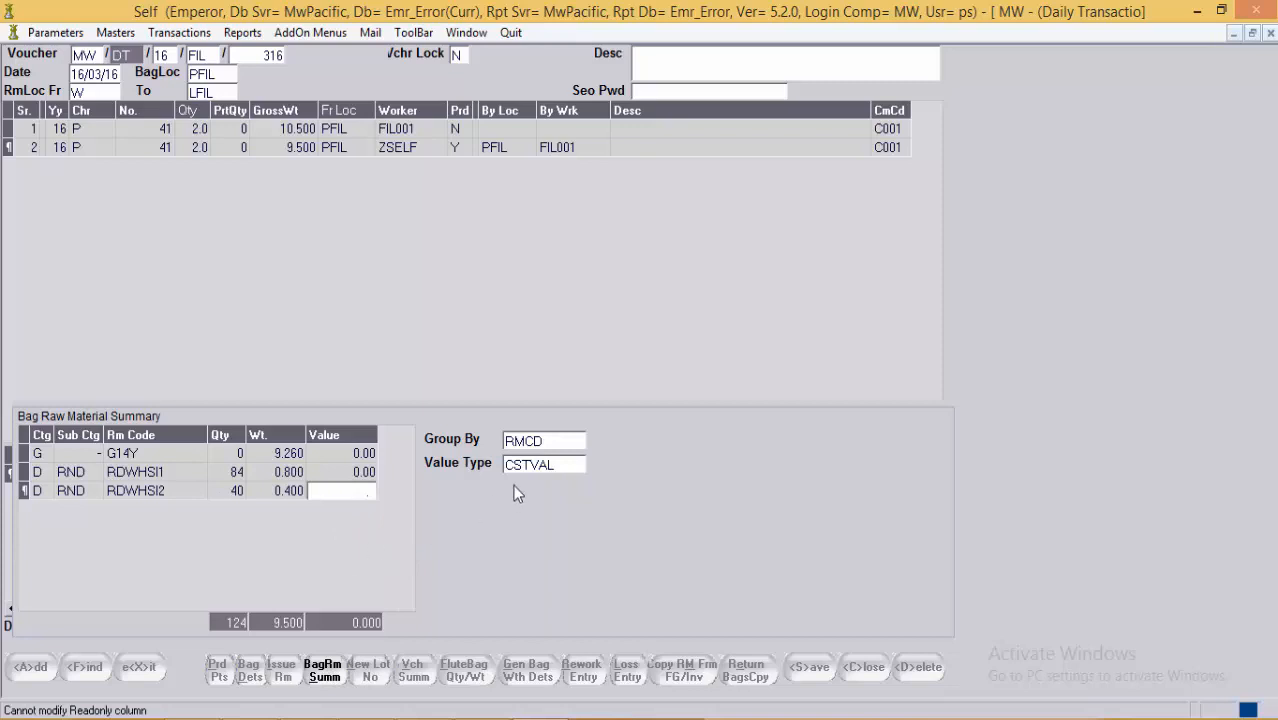
click(323, 473)
click(338, 491)
click(155, 472)
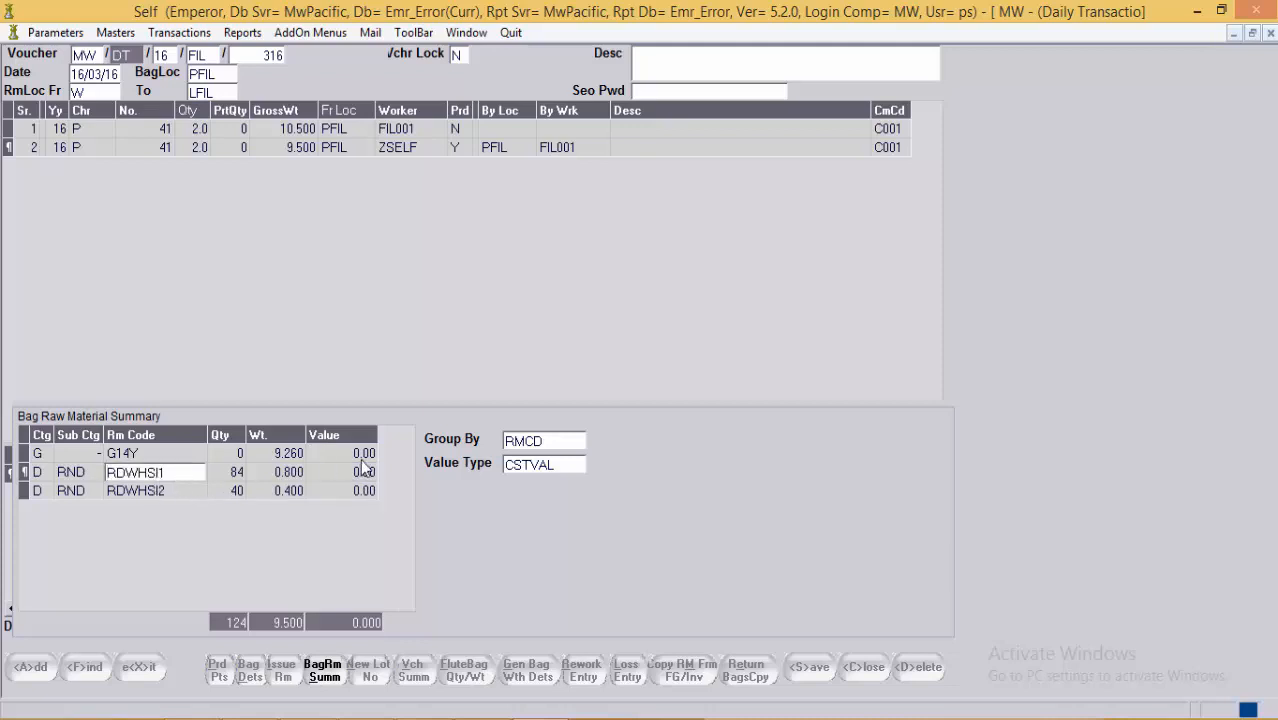
click(326, 673)
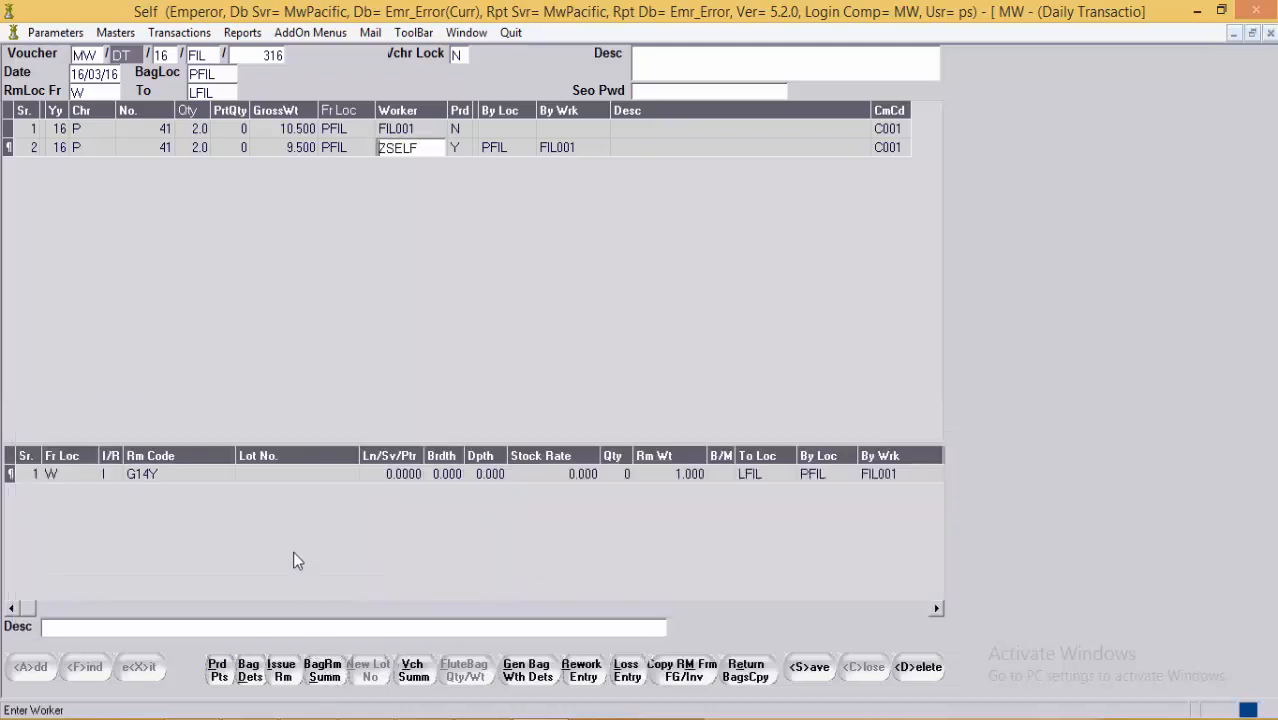
Step: Bring up voucher 316's summary, check LFIL and W received quantities, and list grouping options
click(548, 129)
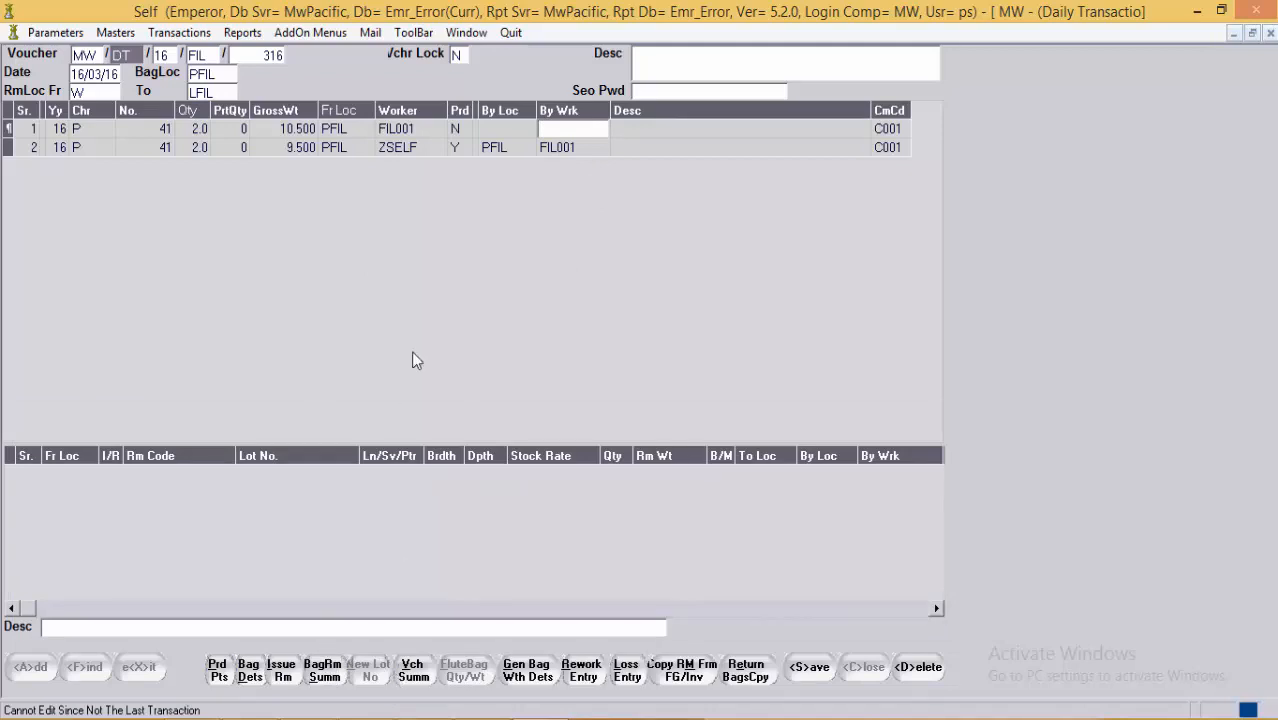
click(410, 680)
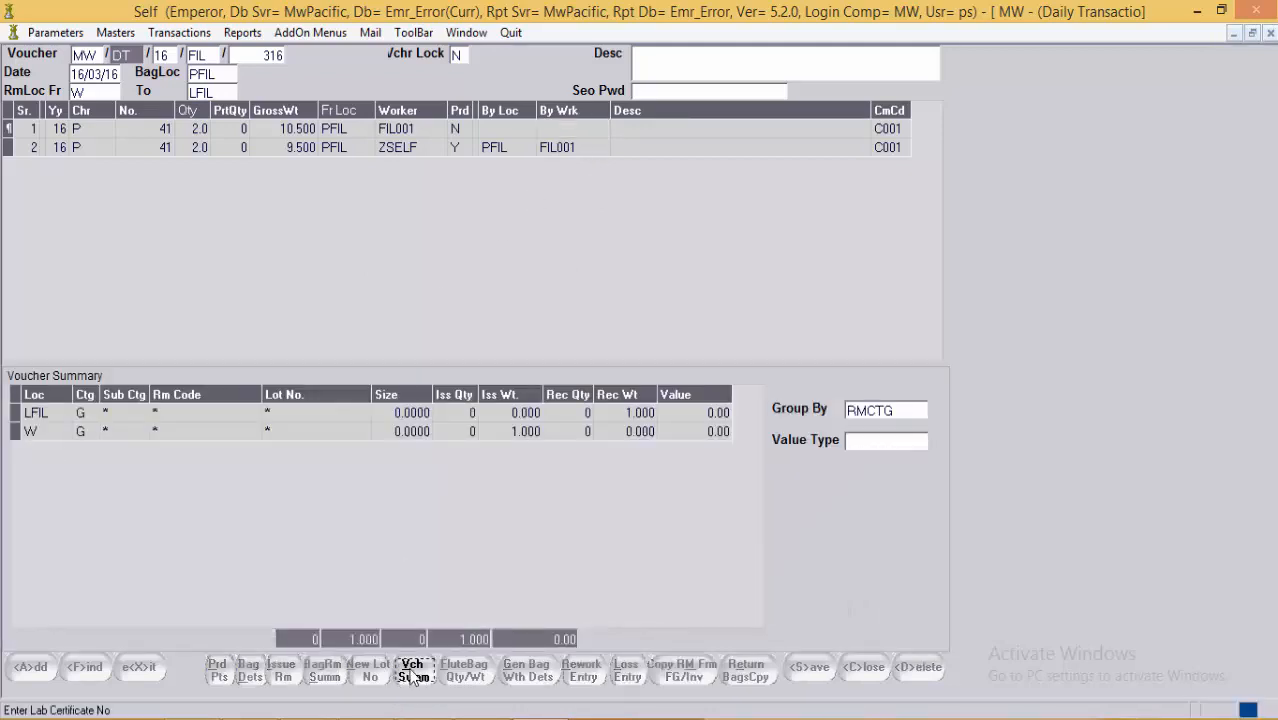
click(560, 413)
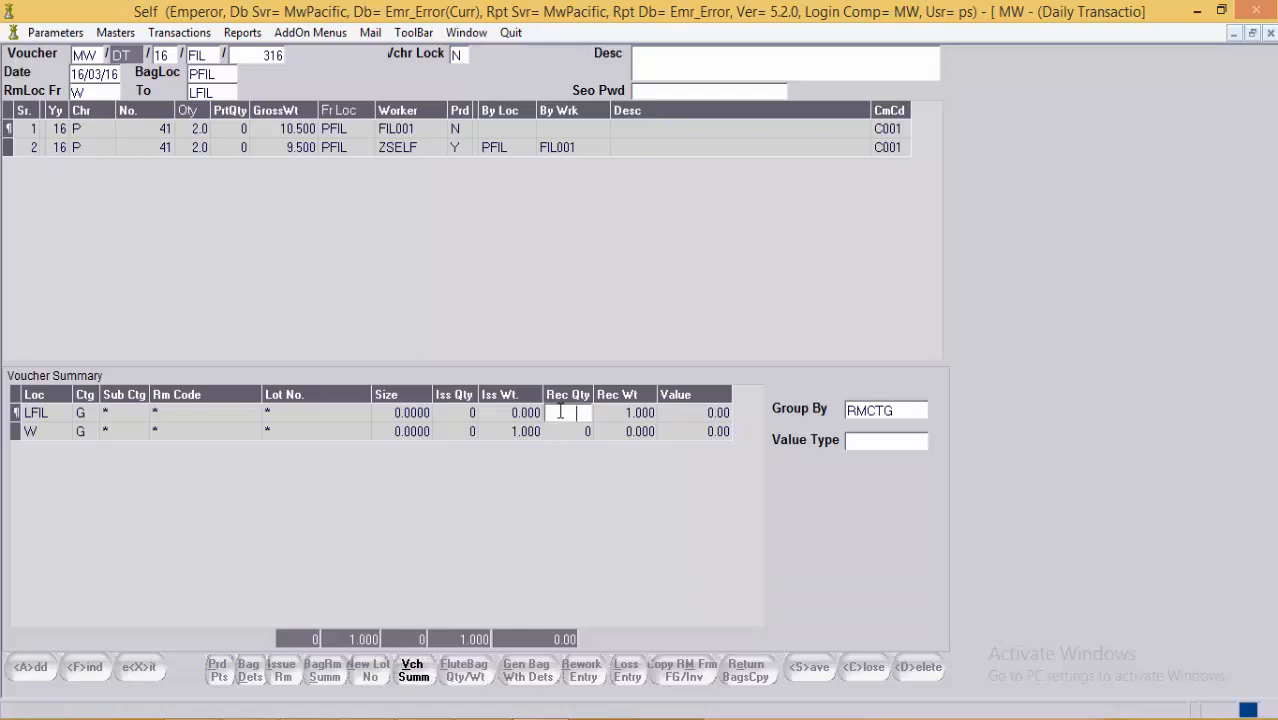
click(560, 432)
click(163, 439)
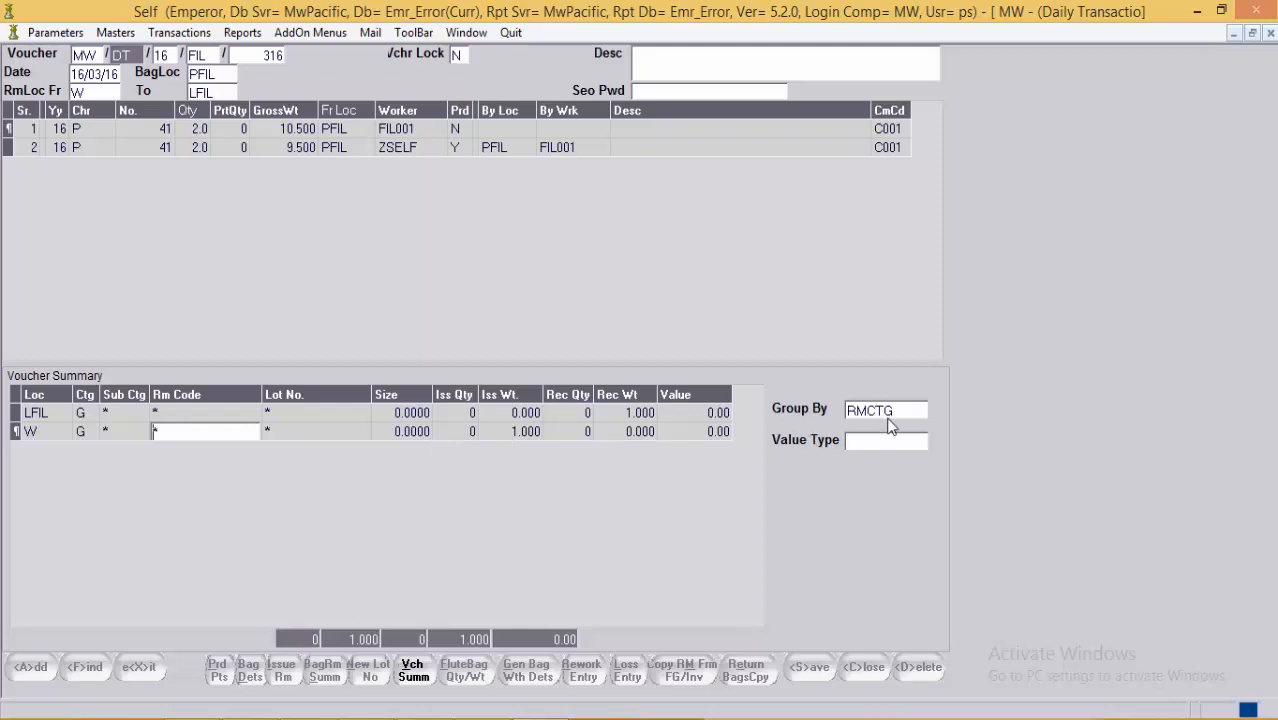
click(919, 412)
click(919, 412)
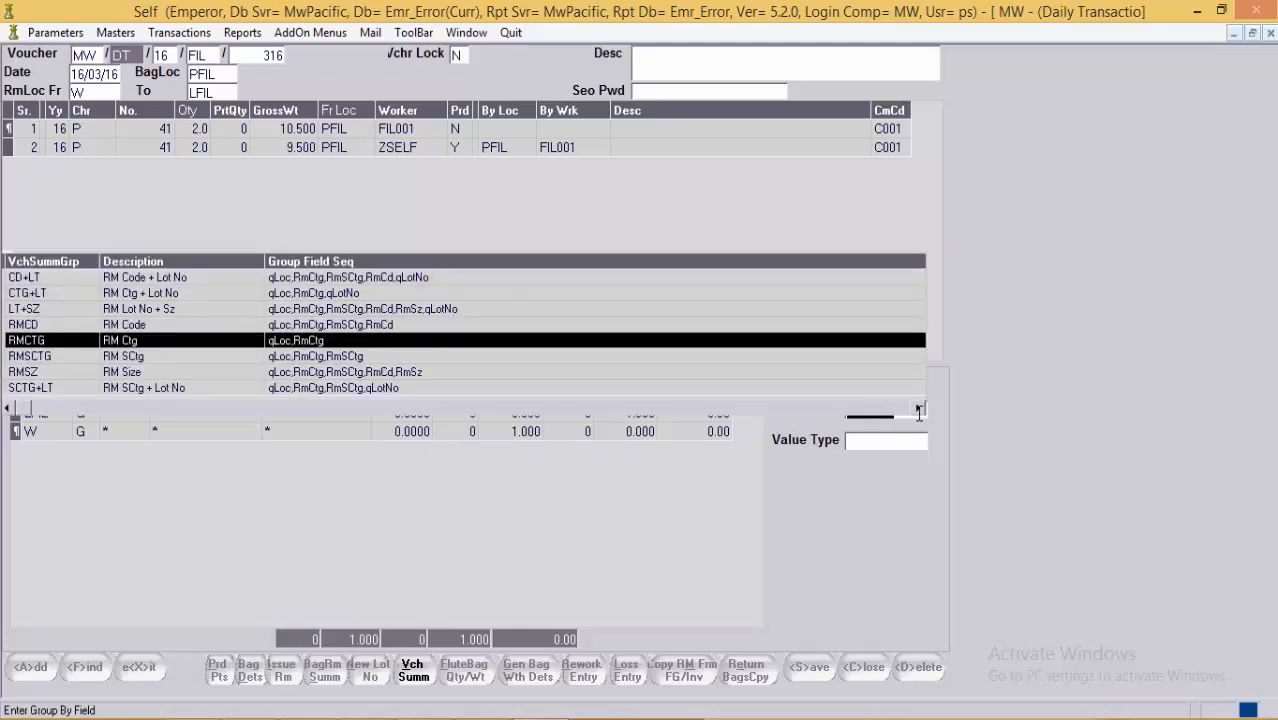
Step: Group the voucher summary by raw material code RMCD
key(Down)
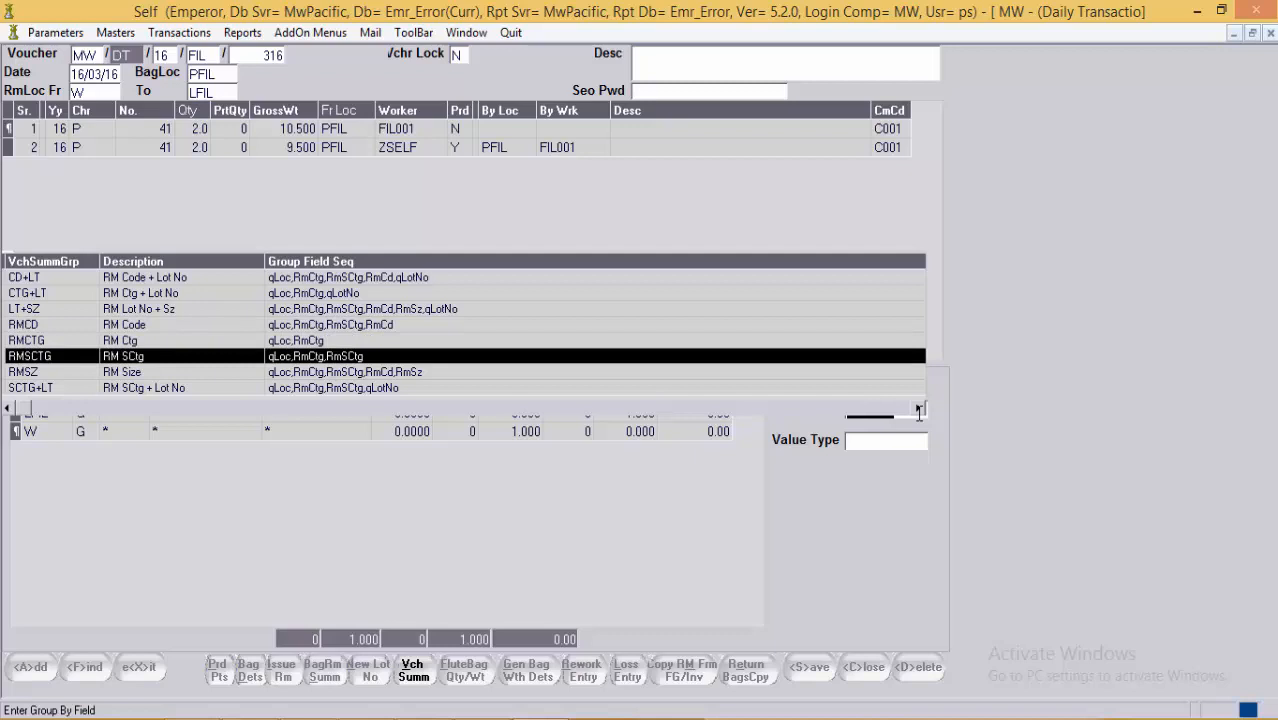
key(Up)
key(Up)
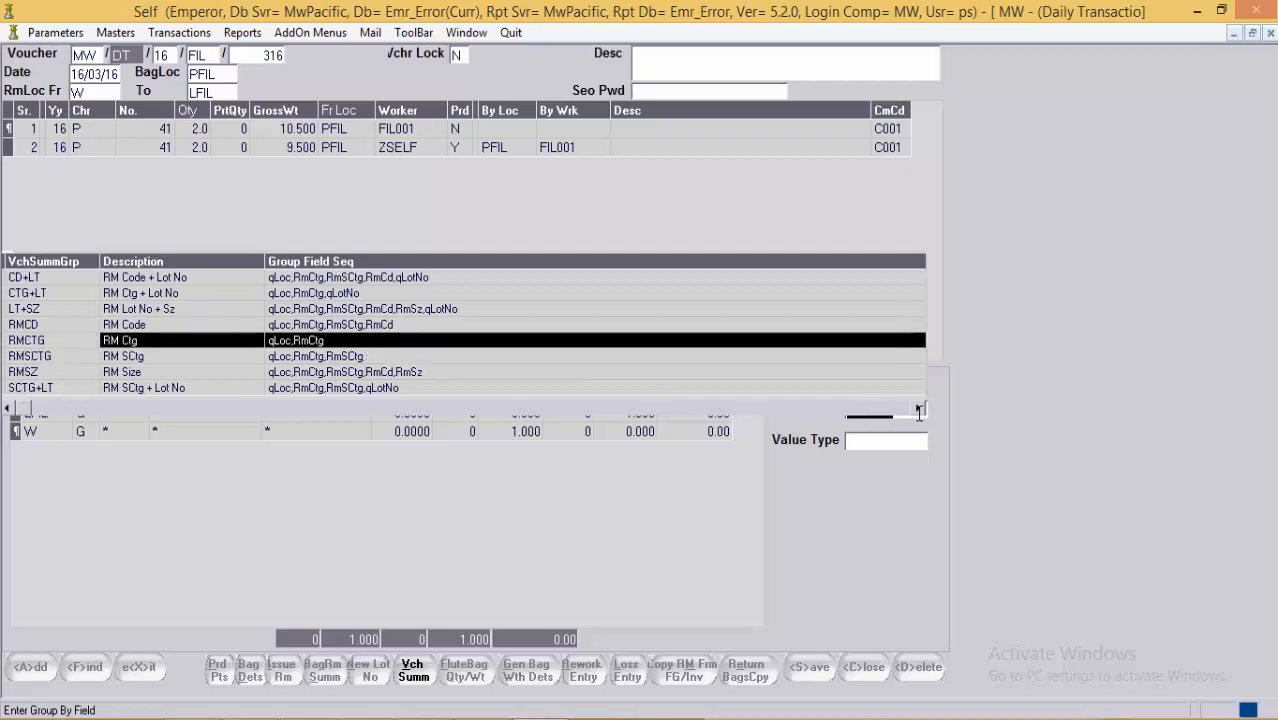
key(Return)
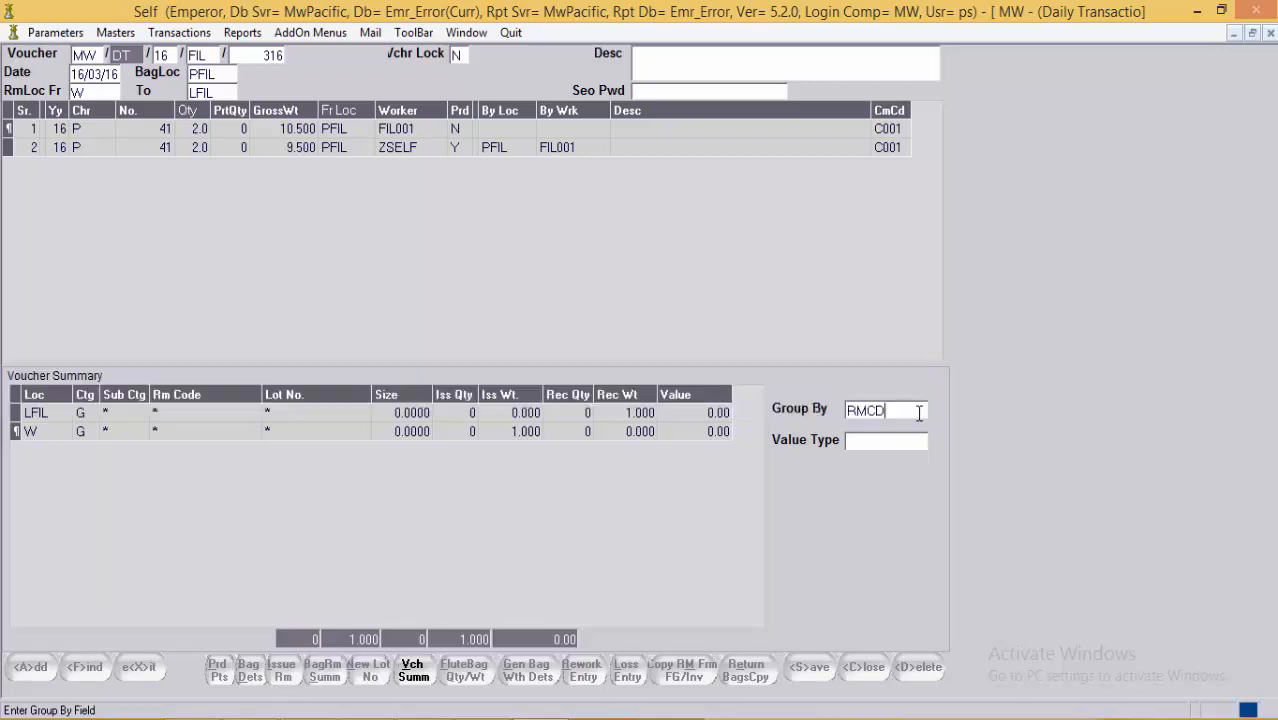
click(705, 434)
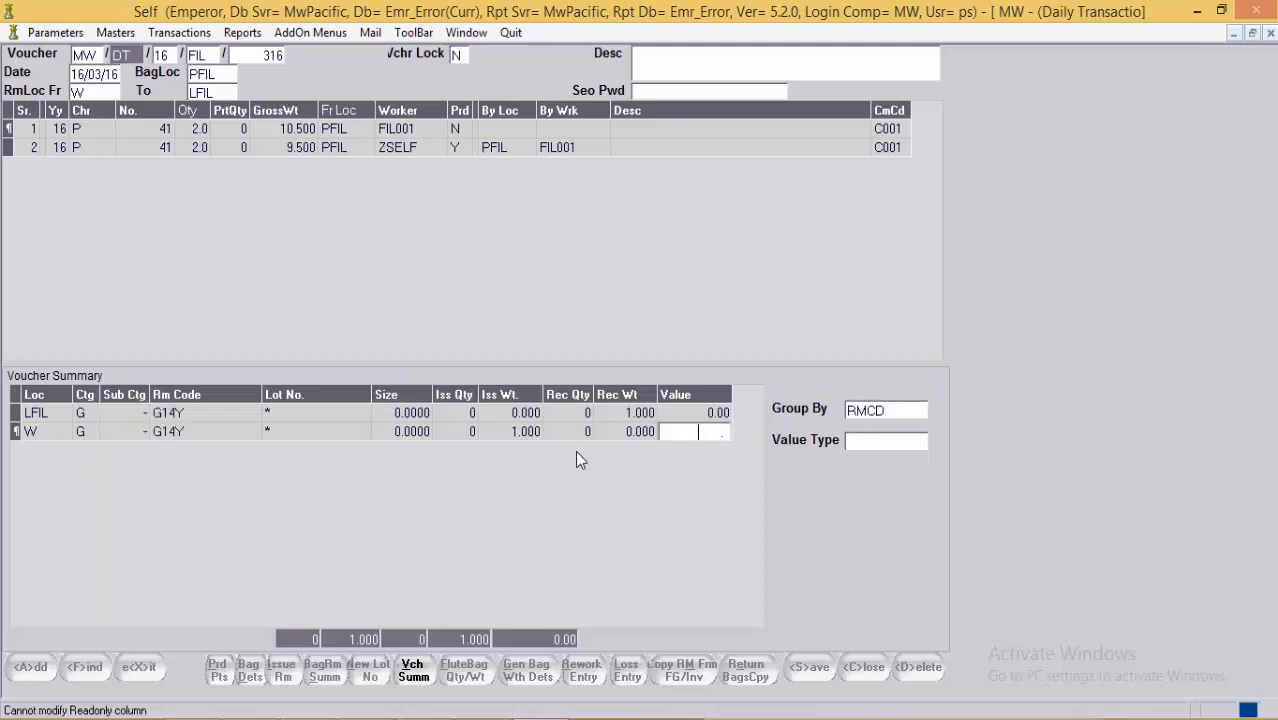
Step: Verify both LFIL and W rows show G14Y with LFIL receiving 1.000, then close the summary
click(168, 414)
click(180, 435)
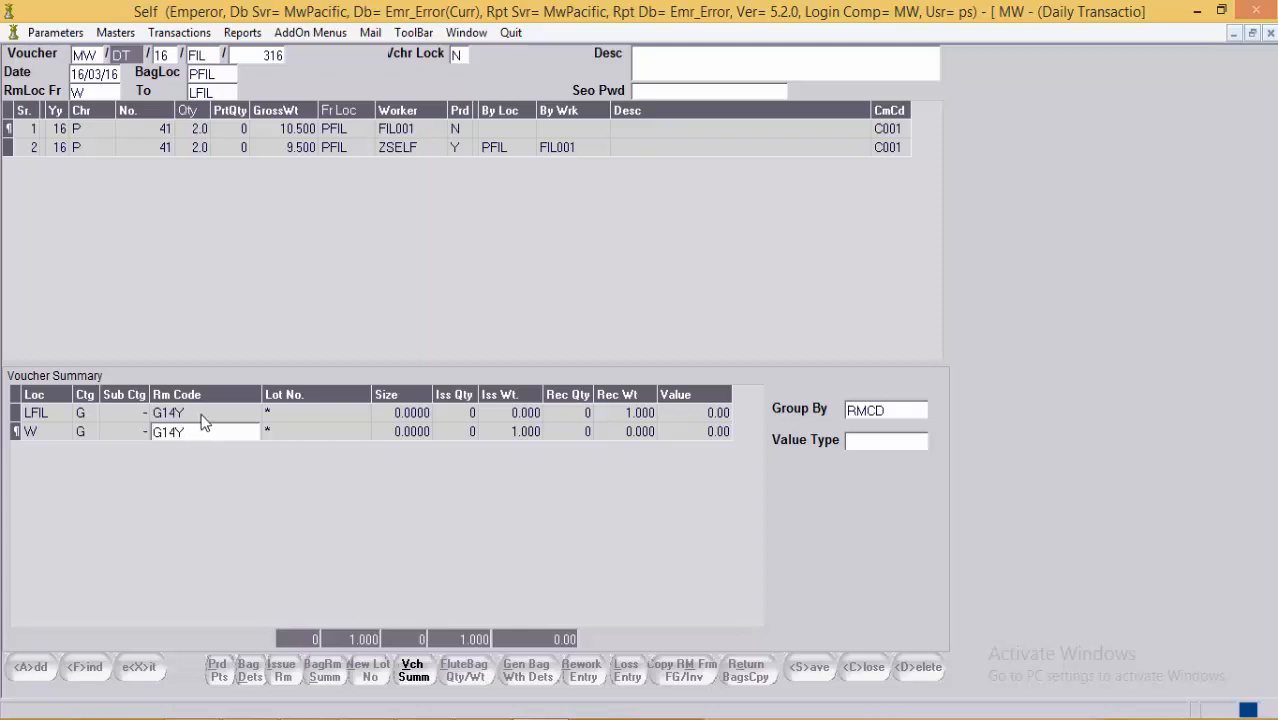
click(193, 417)
click(186, 431)
click(206, 418)
click(207, 425)
click(57, 413)
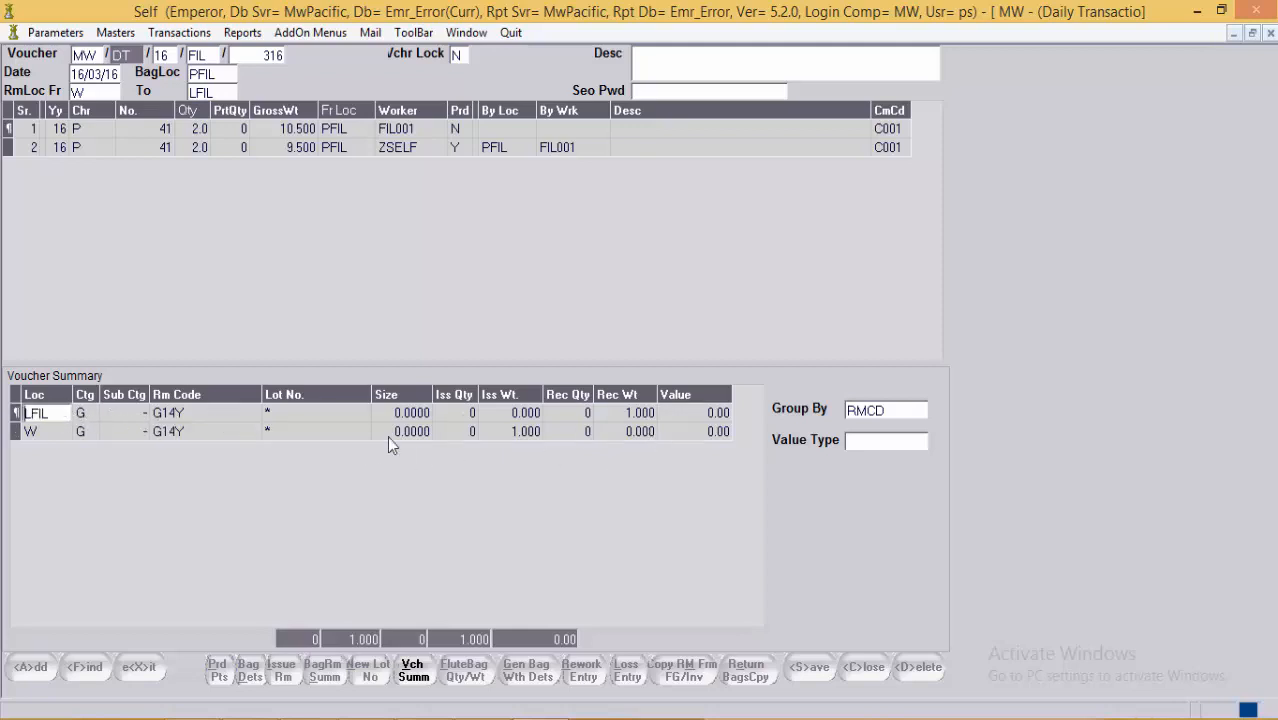
click(638, 414)
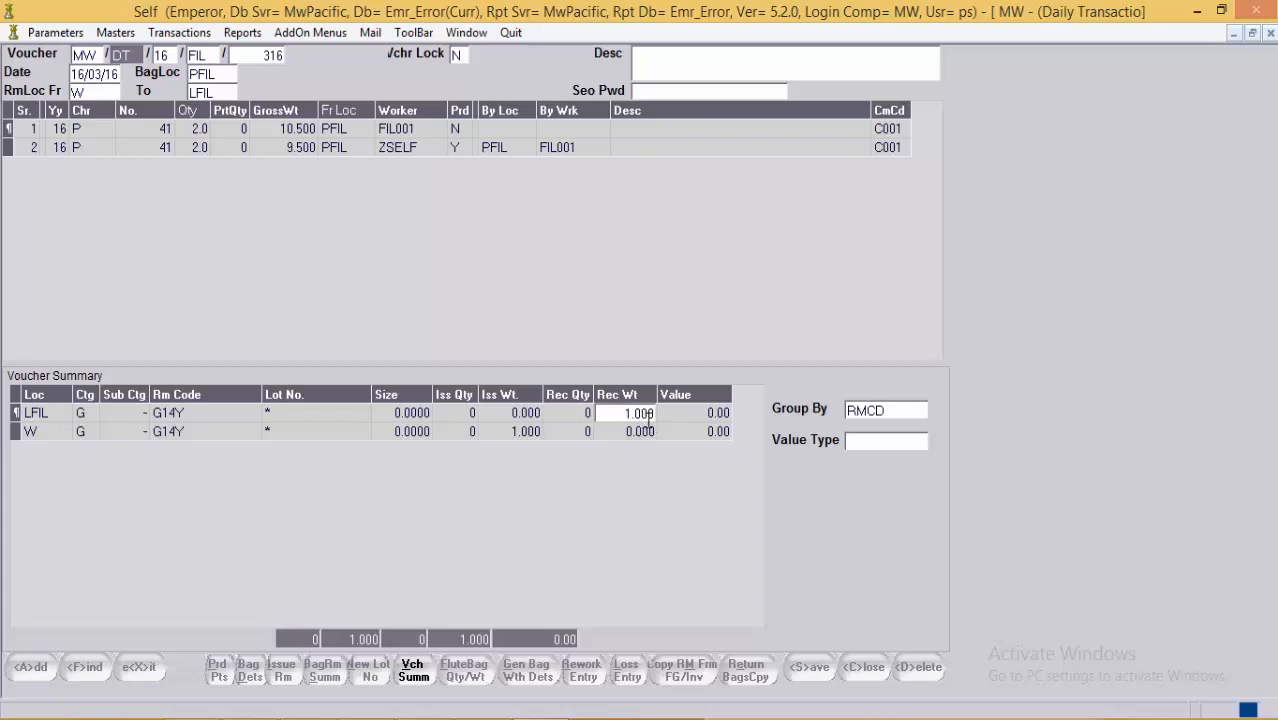
click(58, 433)
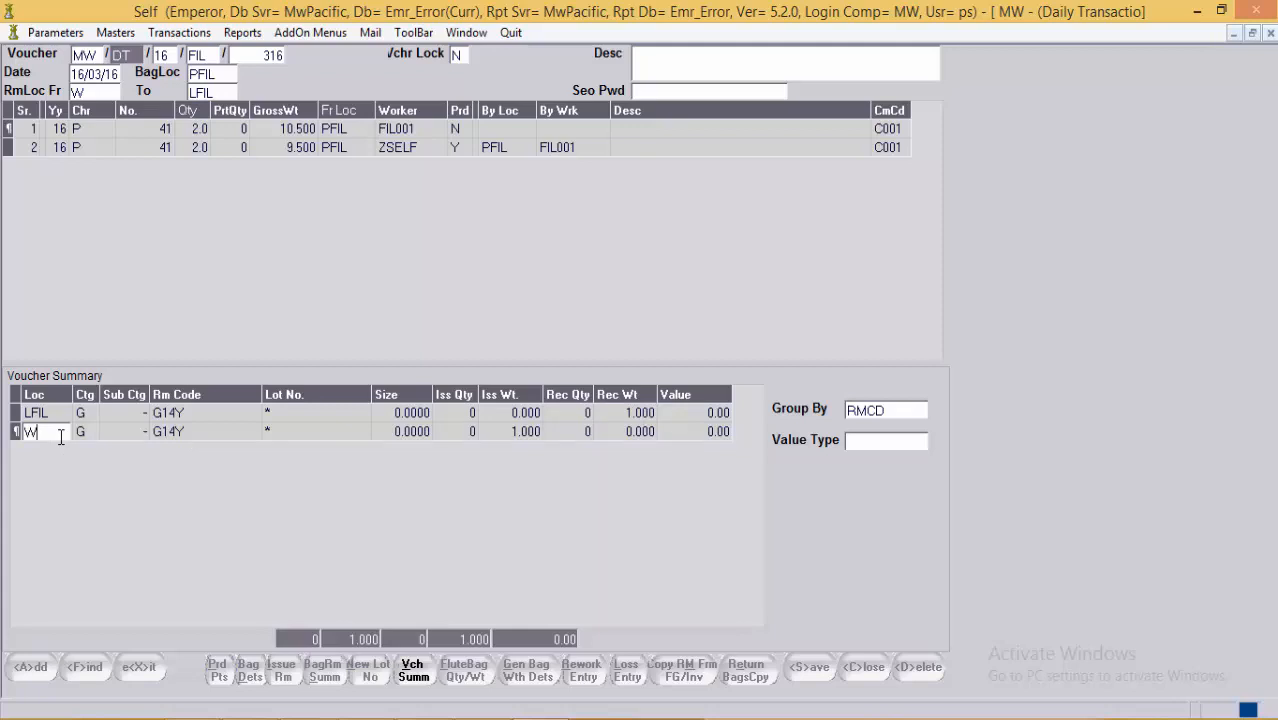
click(420, 675)
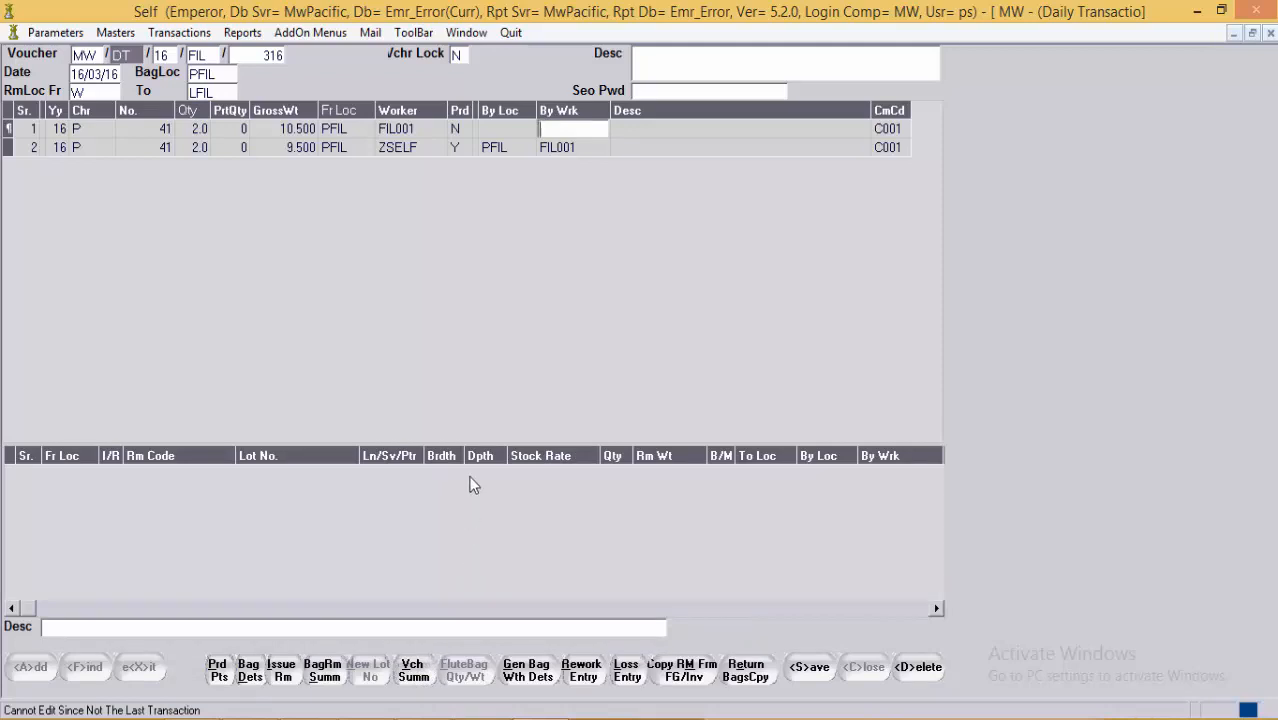
Step: Select bag row 2 and try copying raw material into it
click(516, 151)
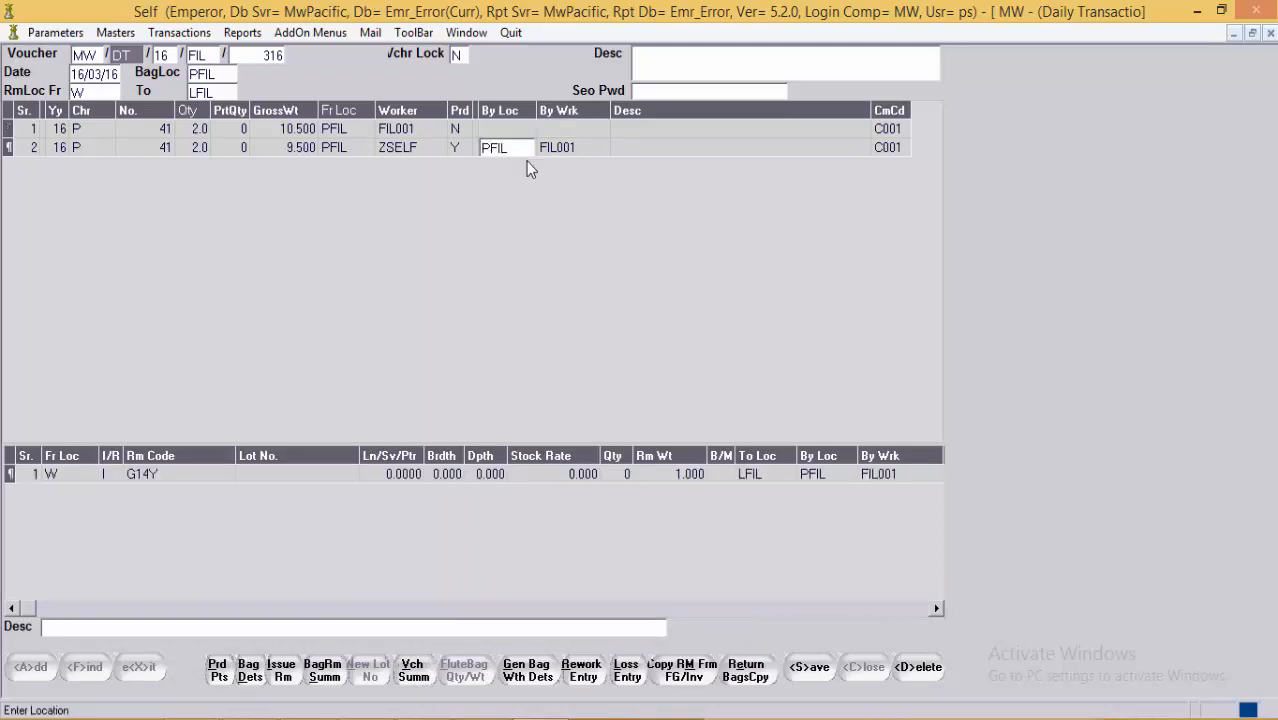
click(690, 678)
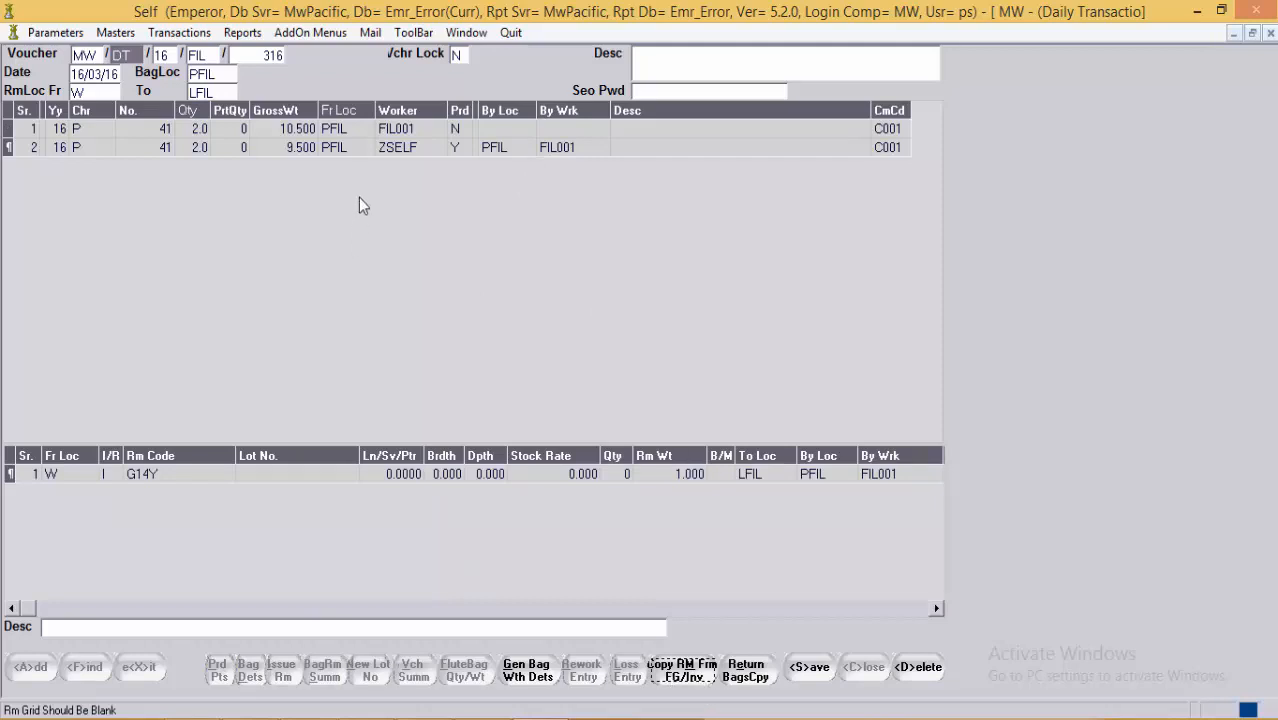
click(372, 149)
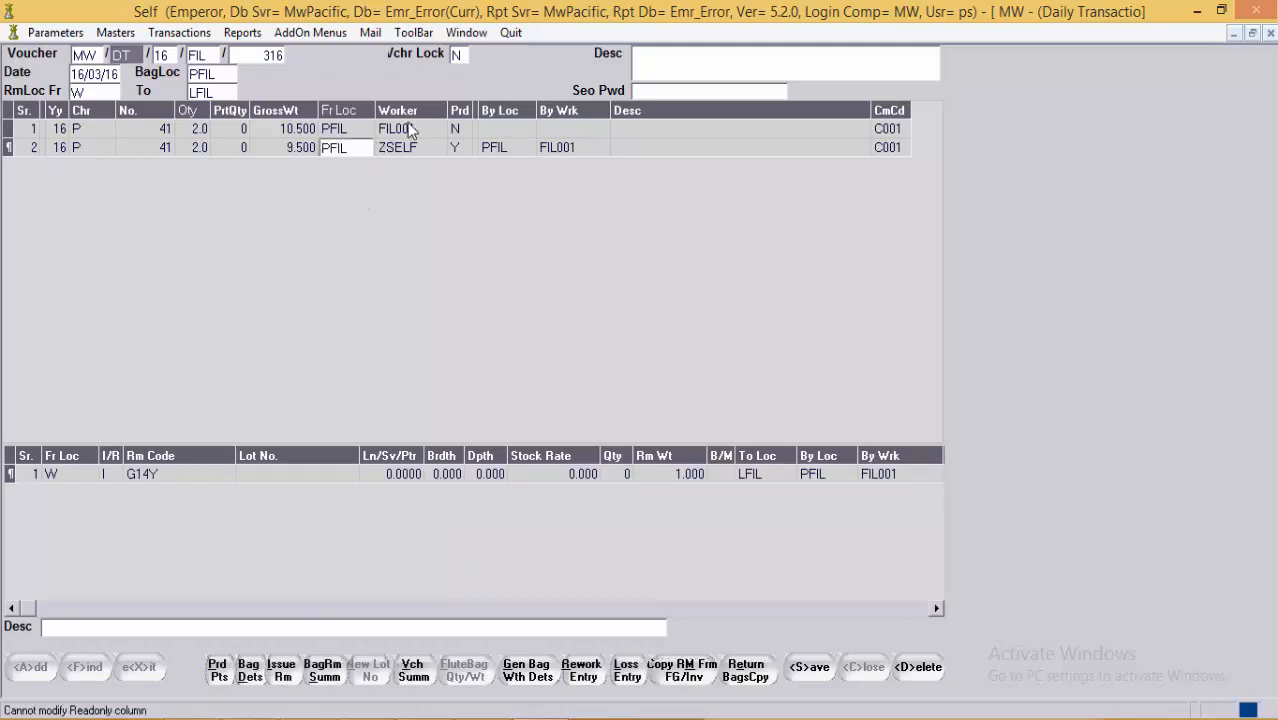
Step: Add a third row for bag 41 and open Copy RM Frm FG/Inv
key(Down)
key(Return)
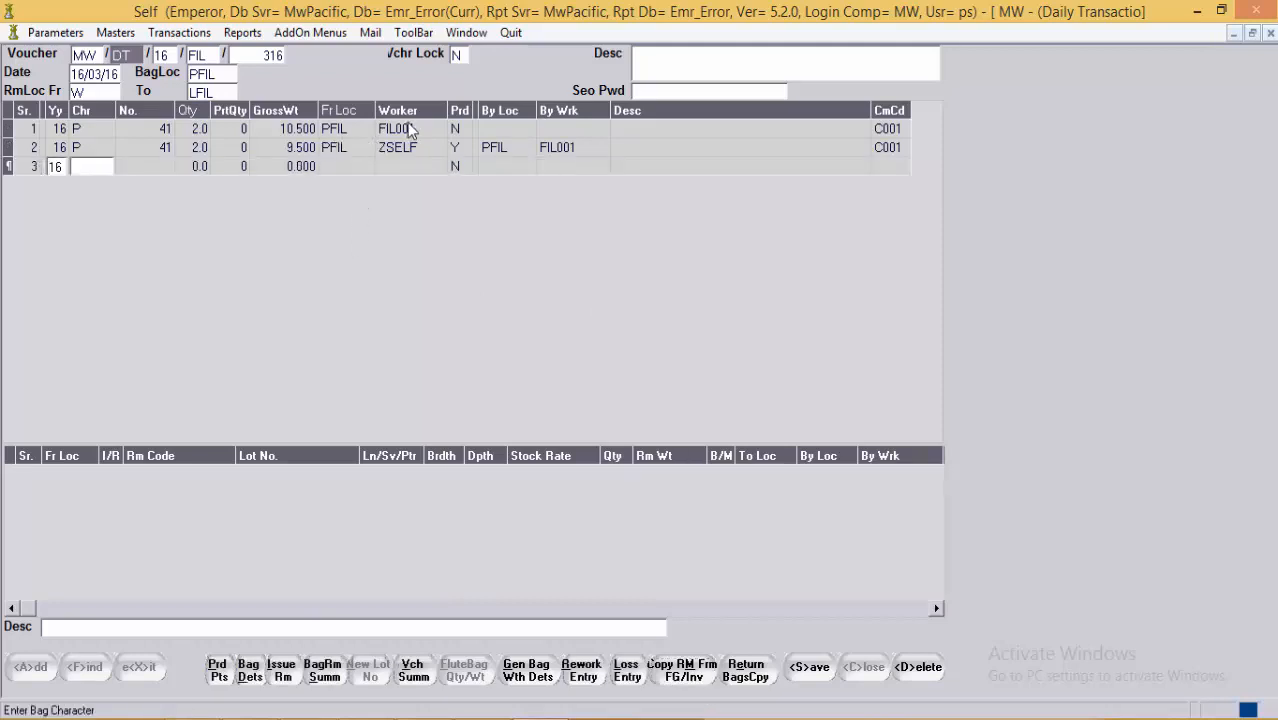
key(Return)
text(41)
key(Return)
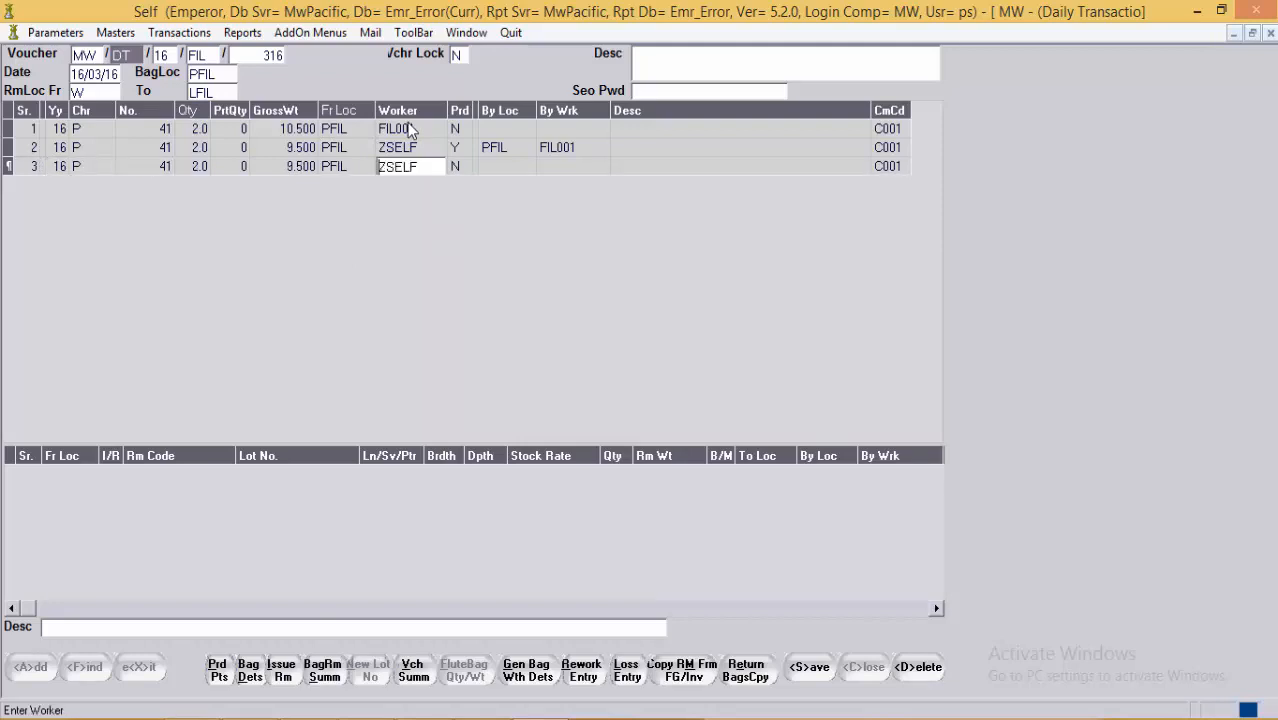
click(685, 665)
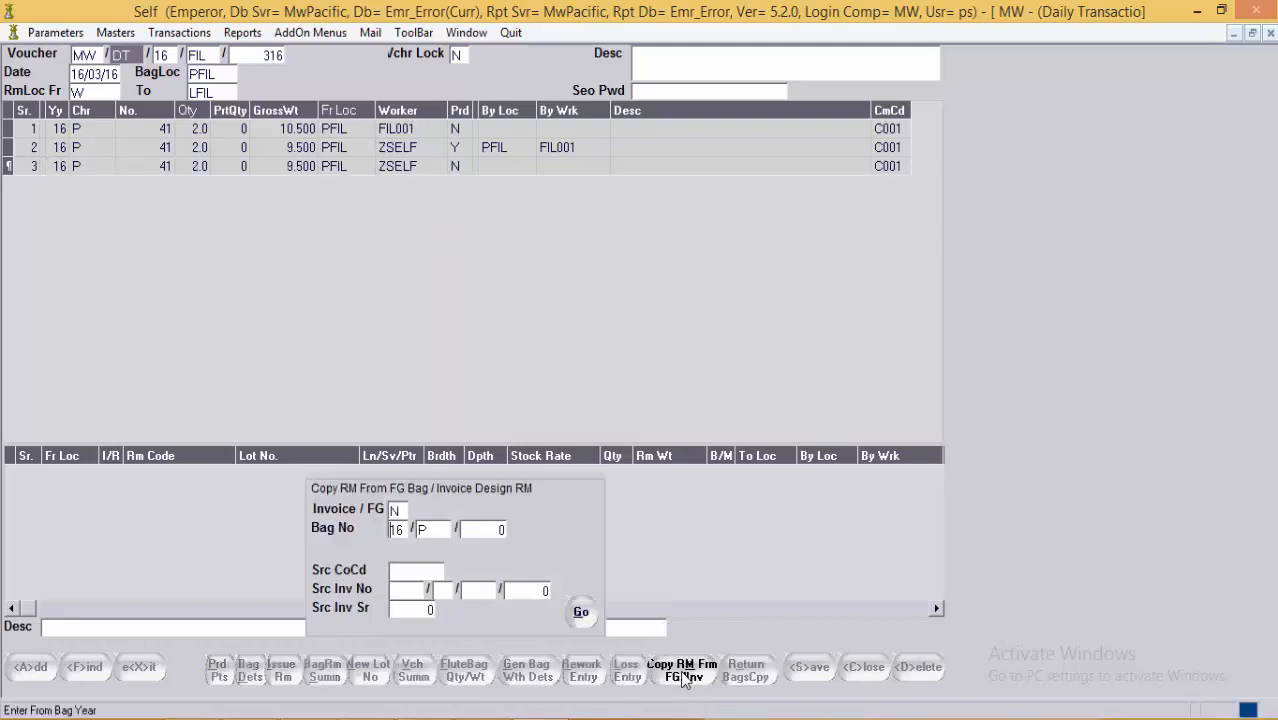
Step: Browse the source bag numbers, then choose to copy raw material from an invoice design
click(487, 530)
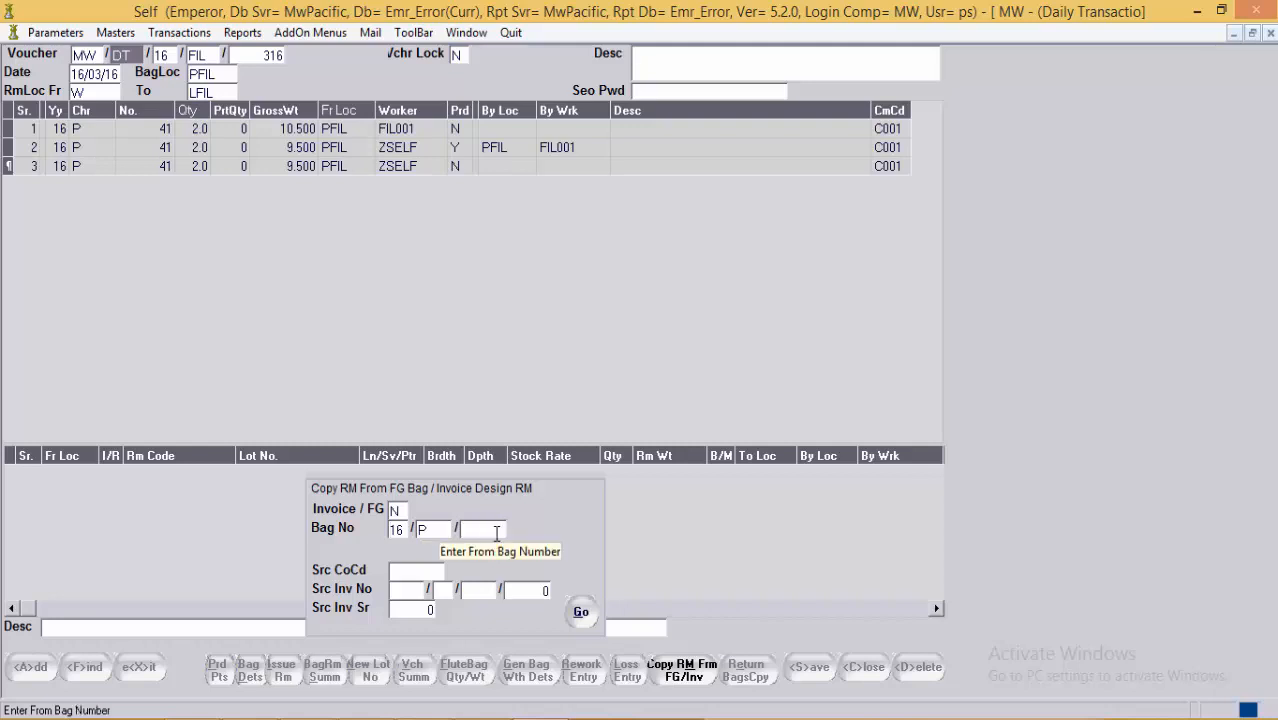
double_click(497, 533)
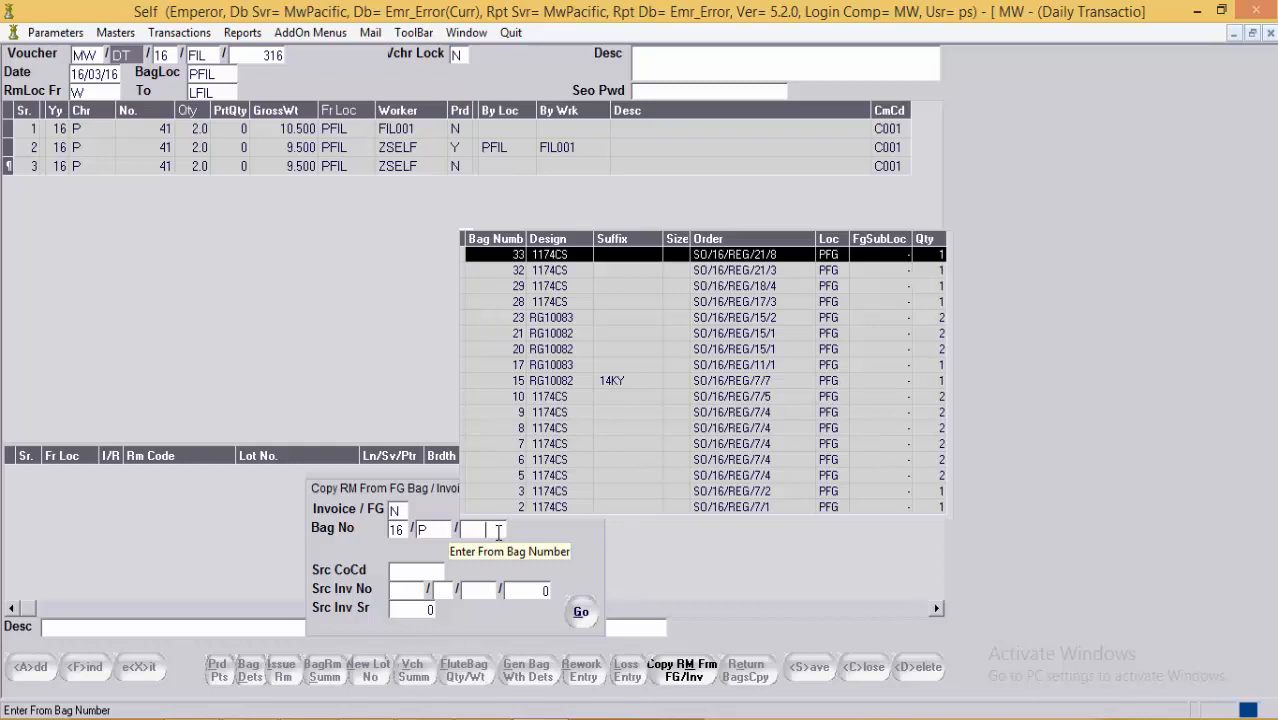
key(Escape)
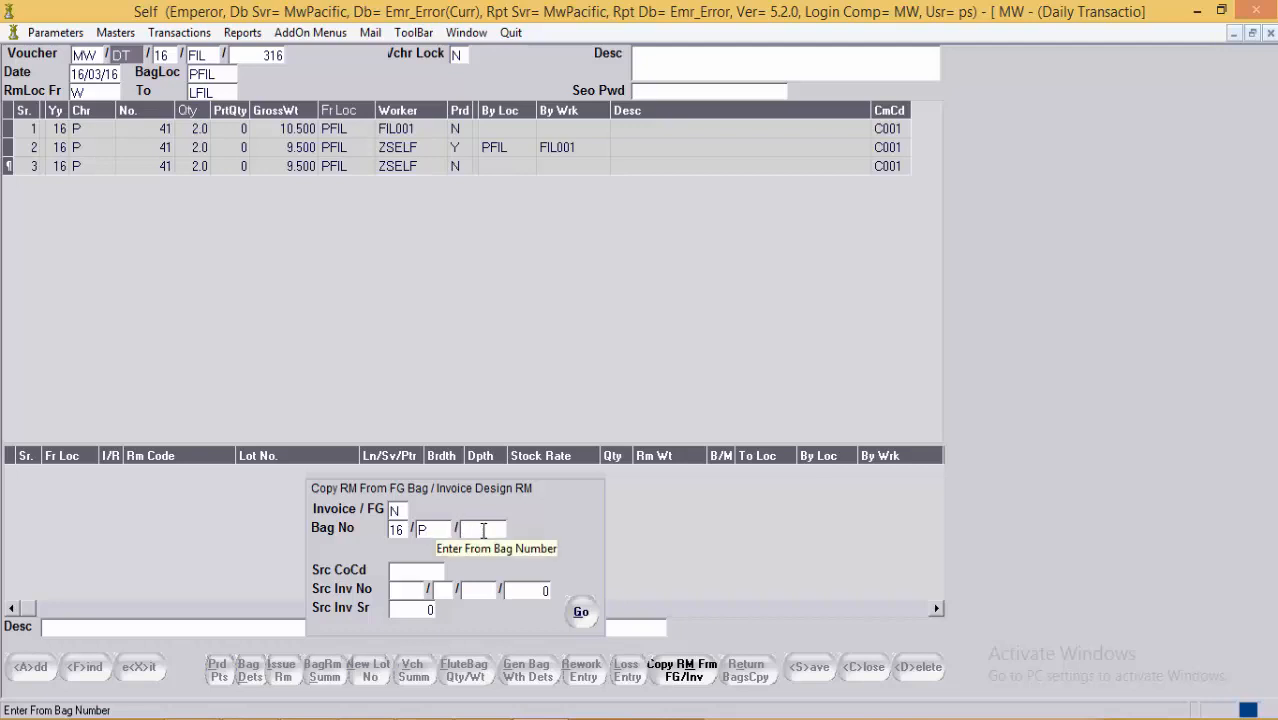
click(396, 511)
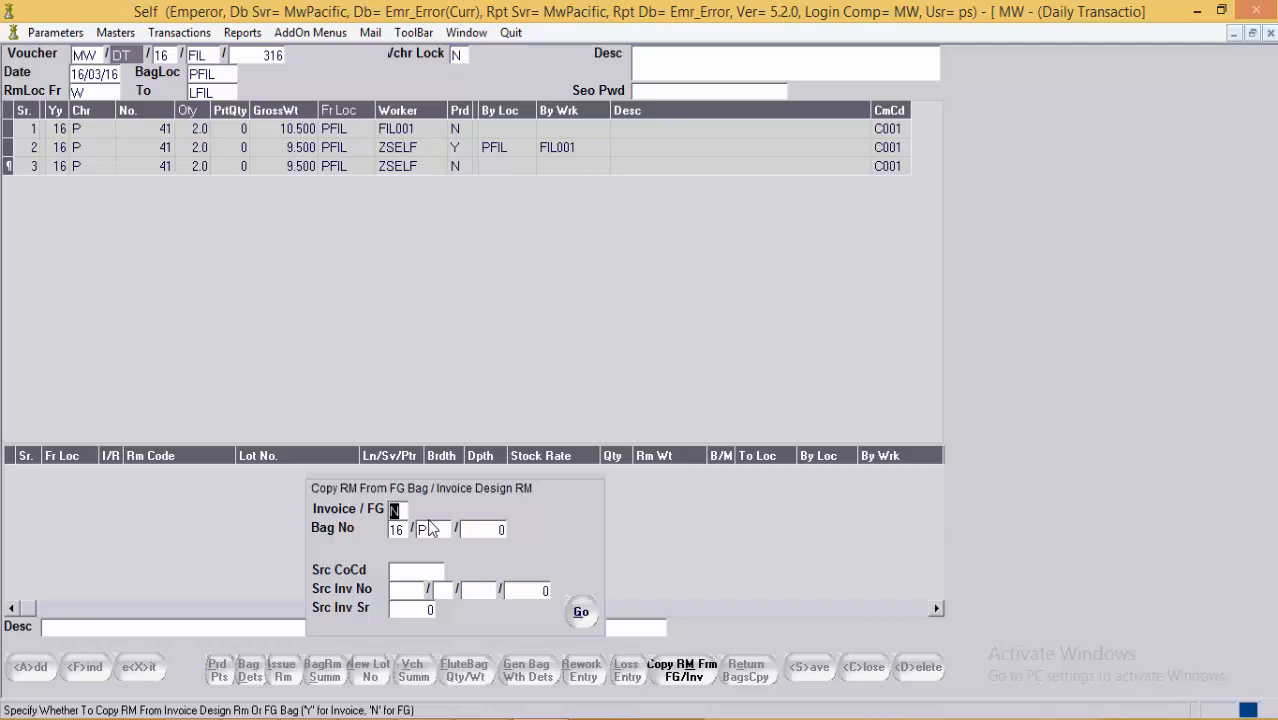
key(F1)
key(Down)
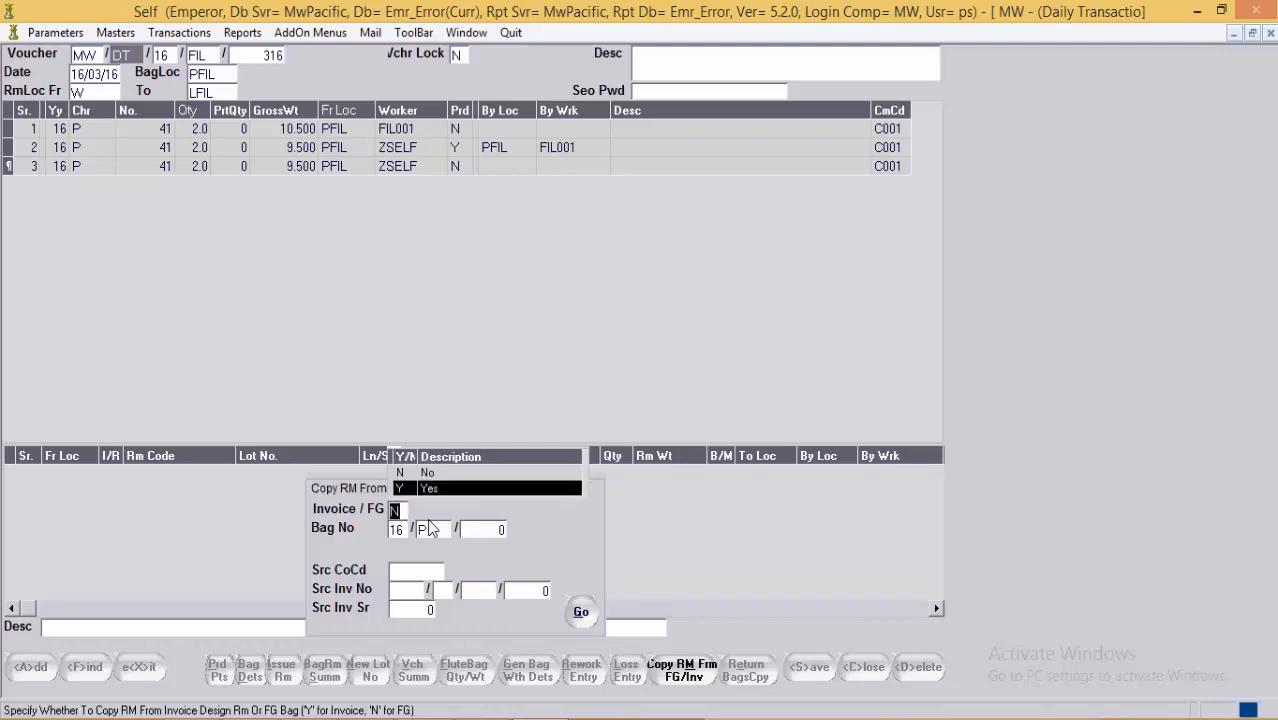
key(Return)
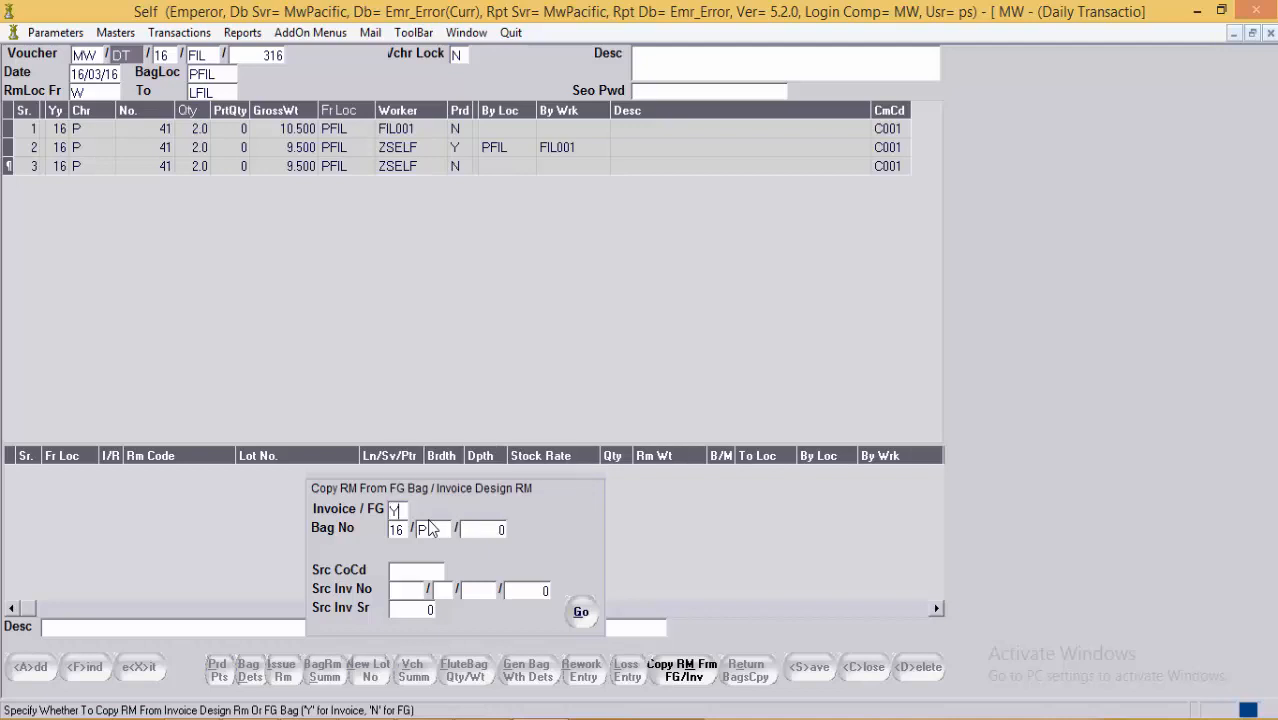
Step: Select shipment invoice SHP number 13 with design 1174CS, then close the copy panel
click(413, 577)
click(428, 570)
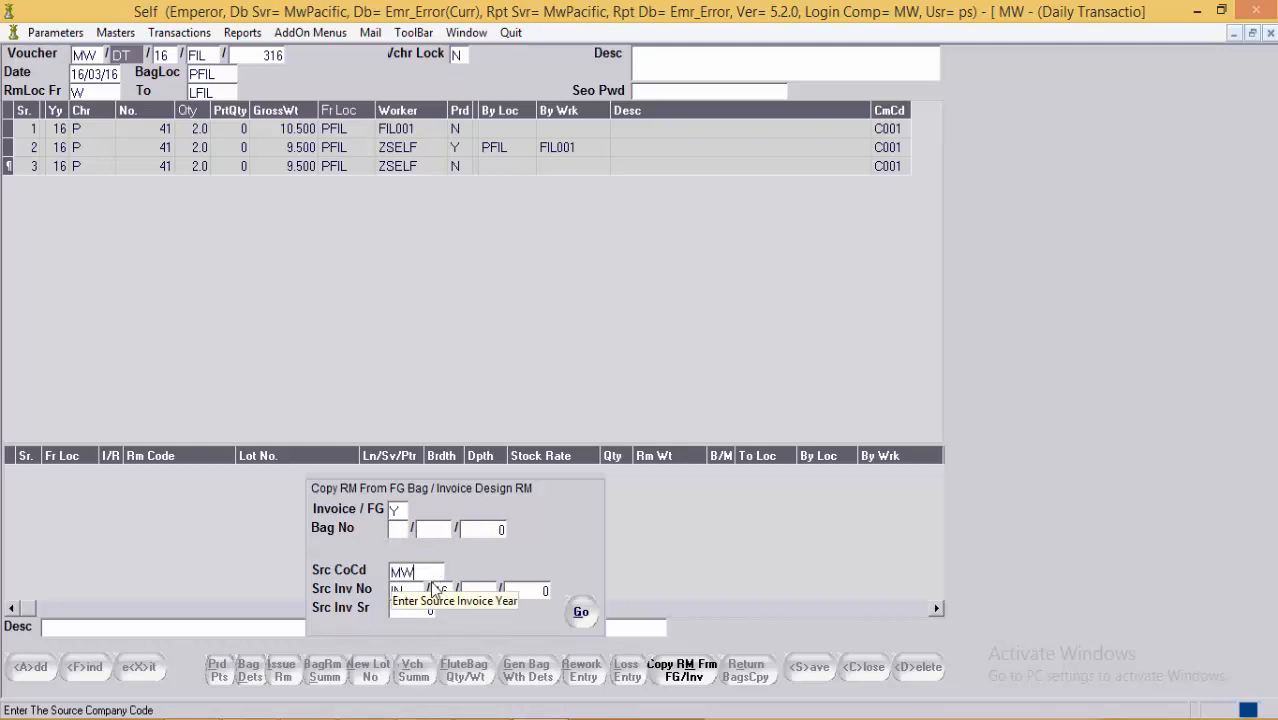
click(483, 593)
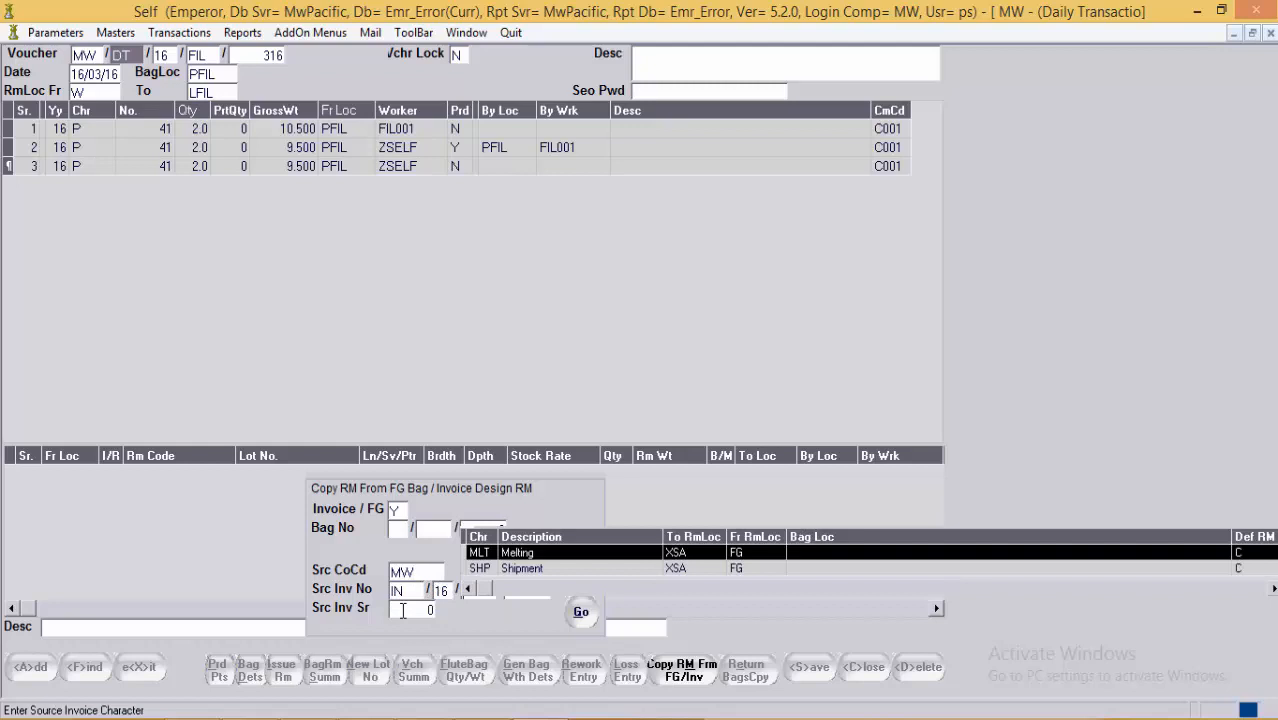
key(Down)
key(Return)
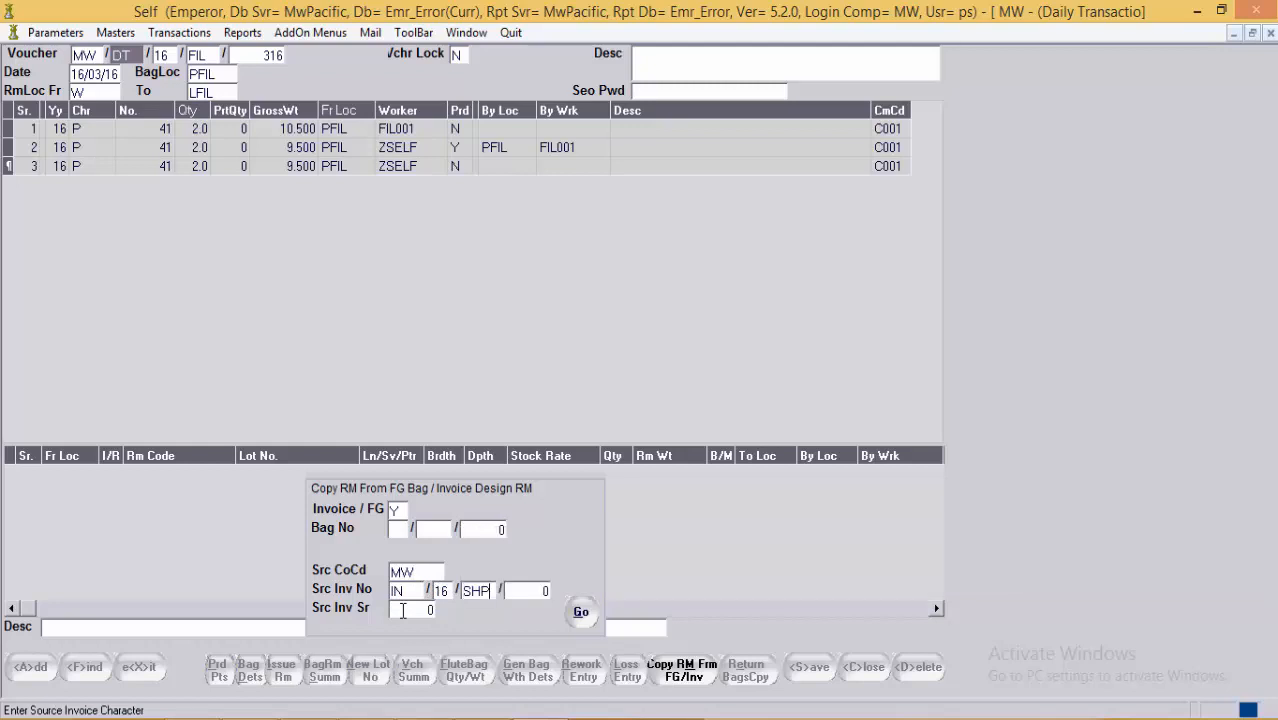
key(Return)
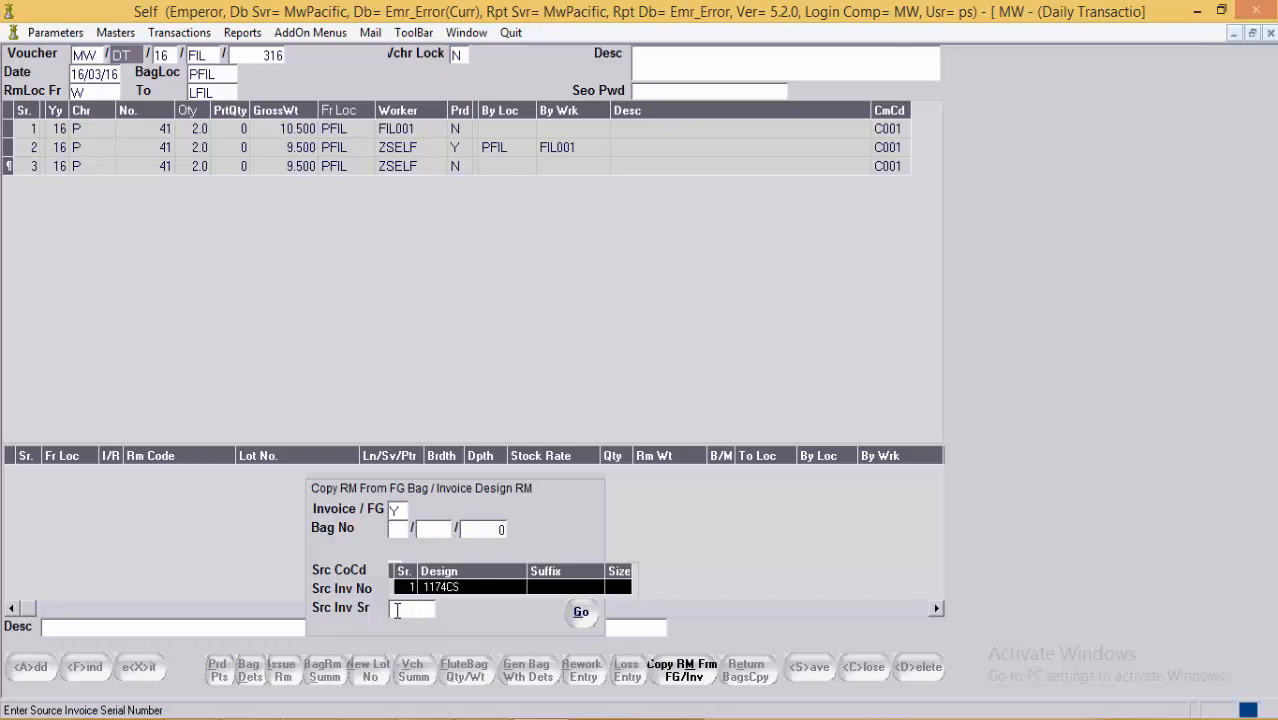
key(Return)
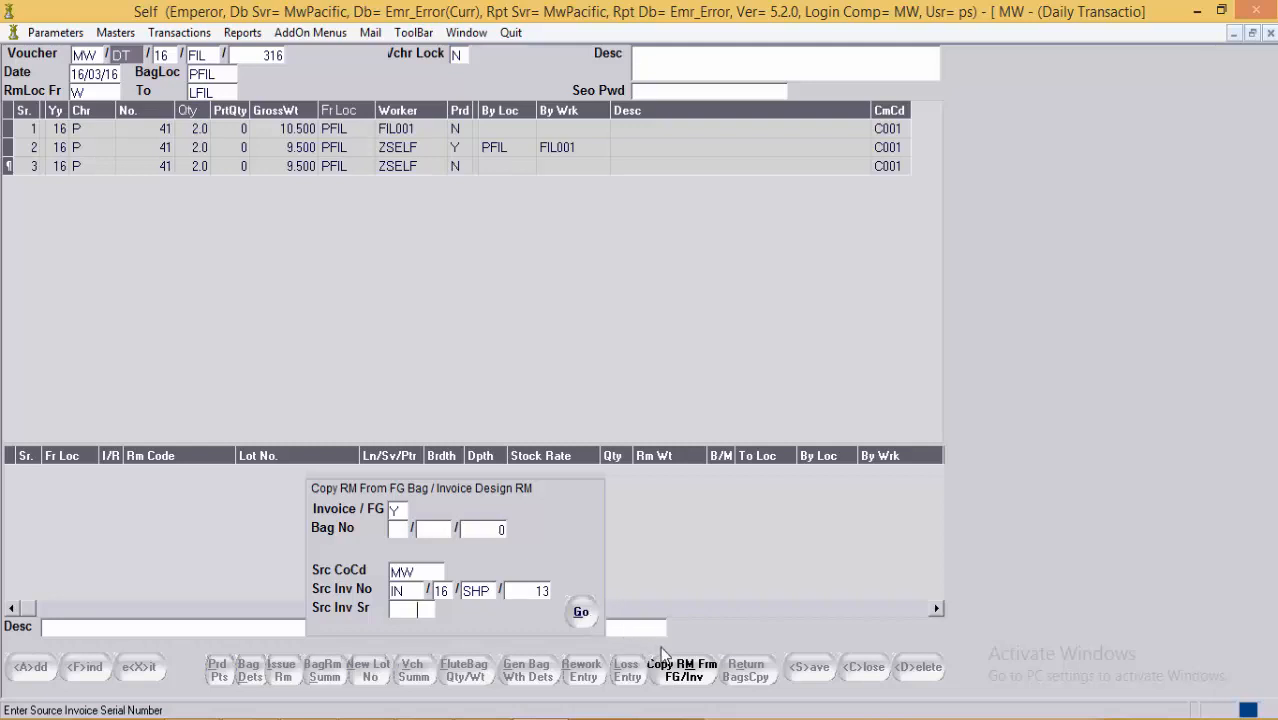
click(697, 677)
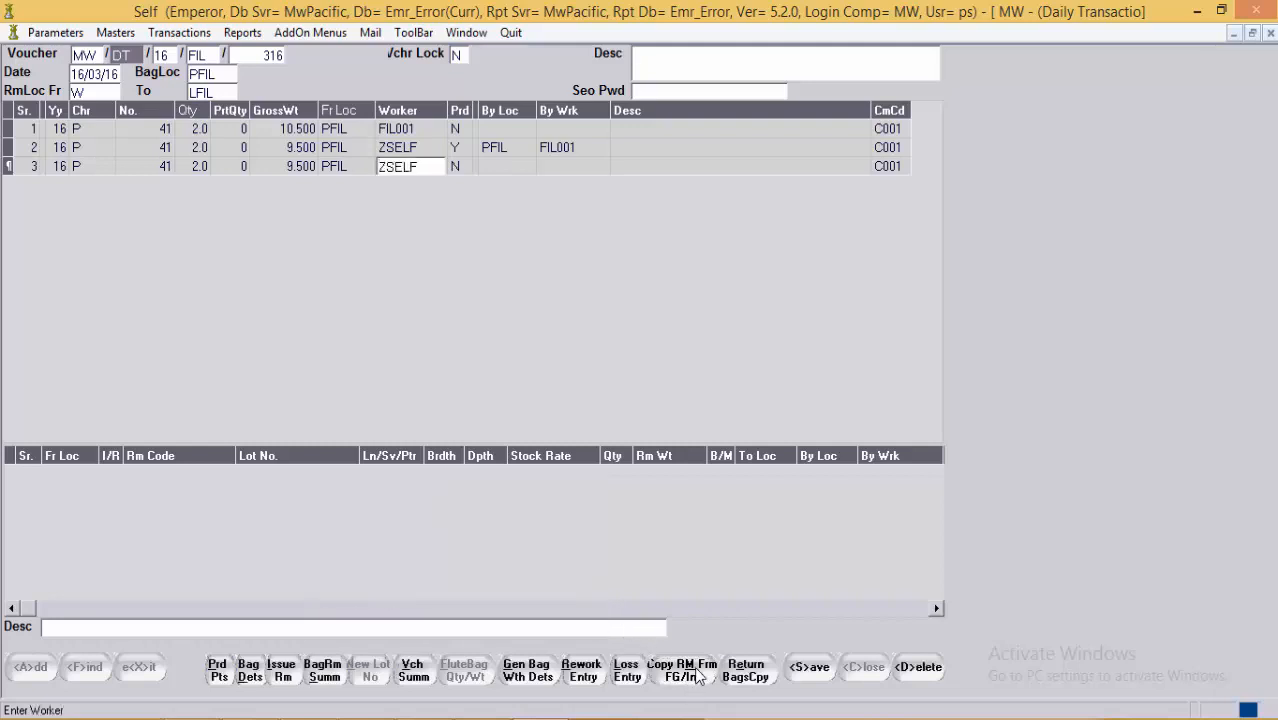
Step: Delete the third bag 41 line and save FIL voucher 316 with its two remaining rows
key(Return)
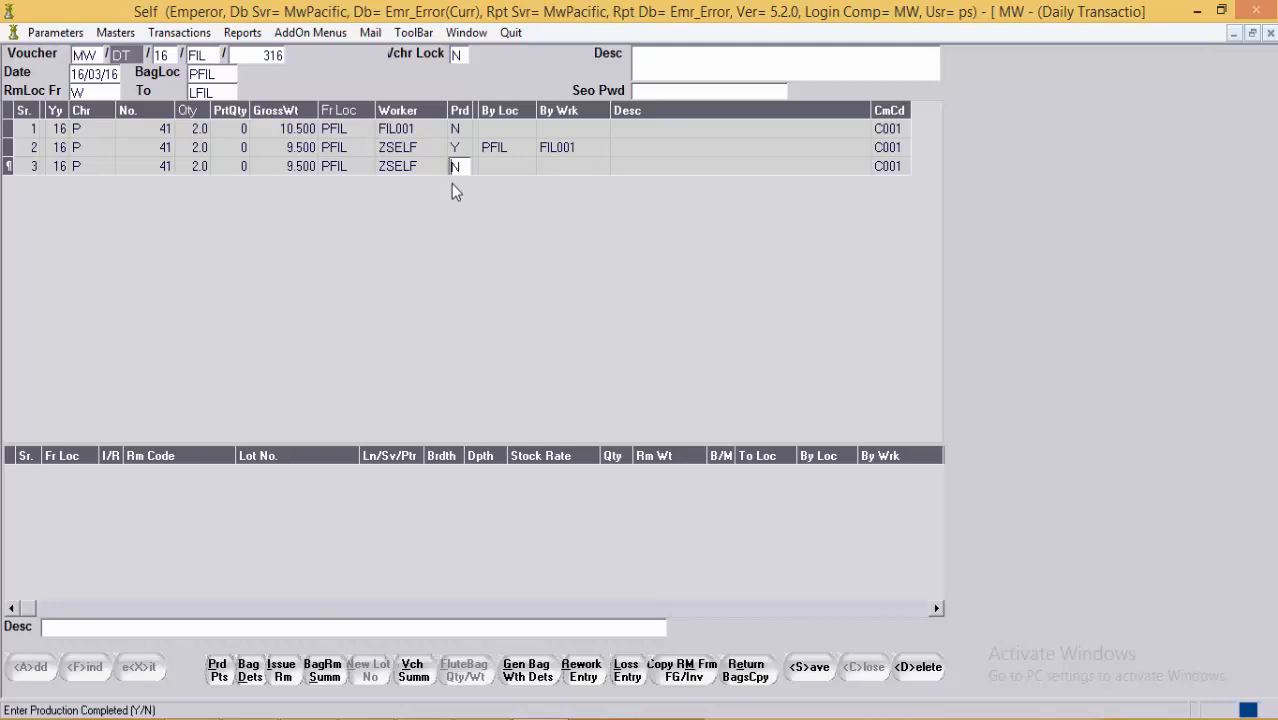
key(ctrl+d)
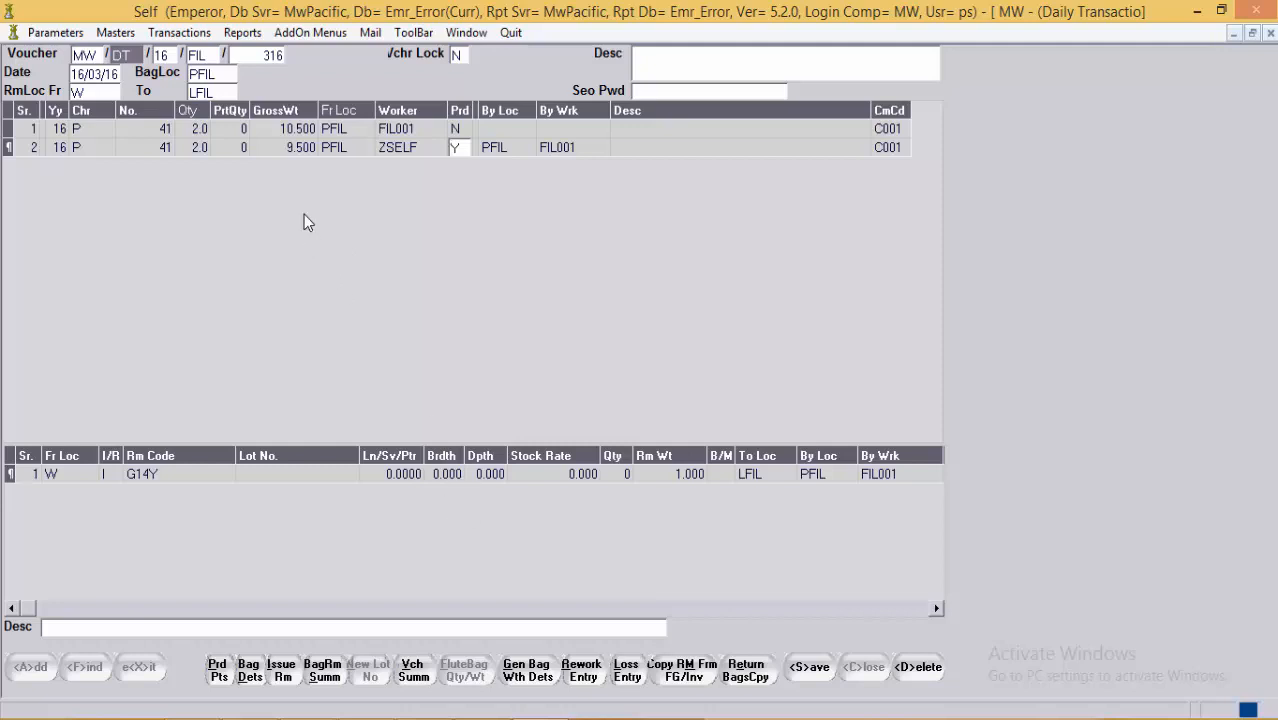
click(324, 150)
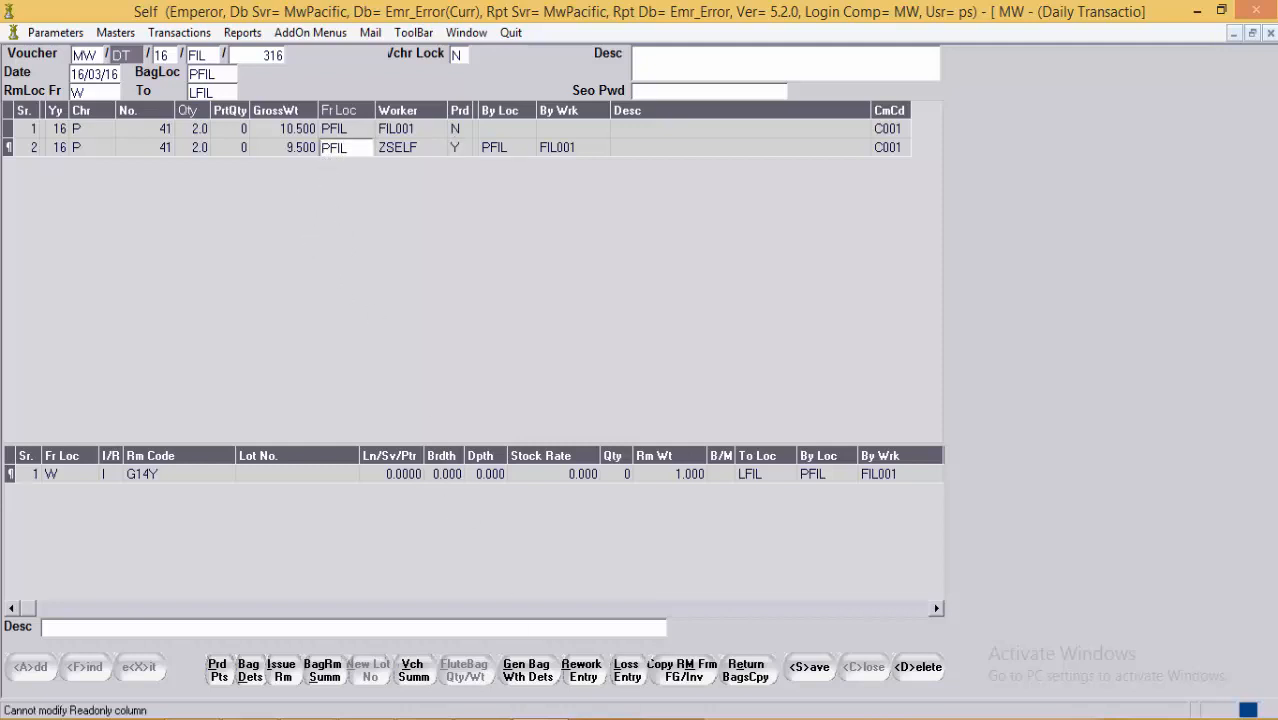
click(810, 676)
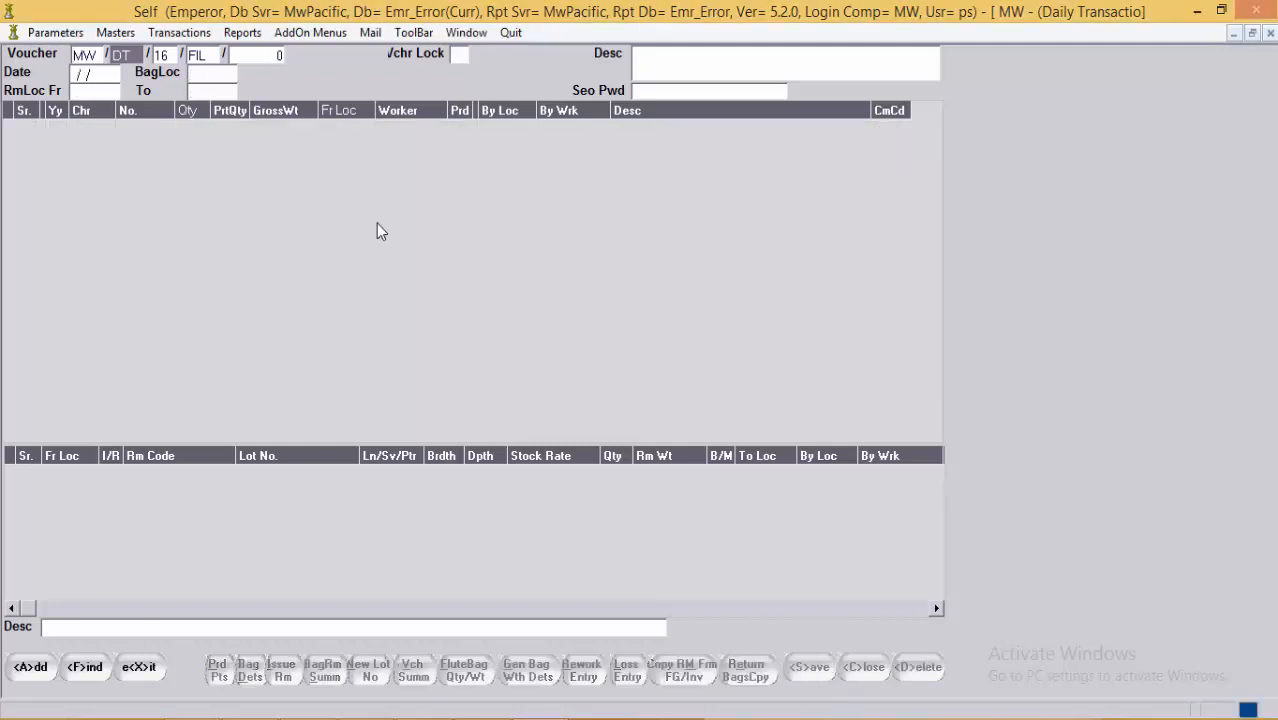
Step: Open the Bag Movement screen and change the voucher type from DIA to FIL
click(466, 32)
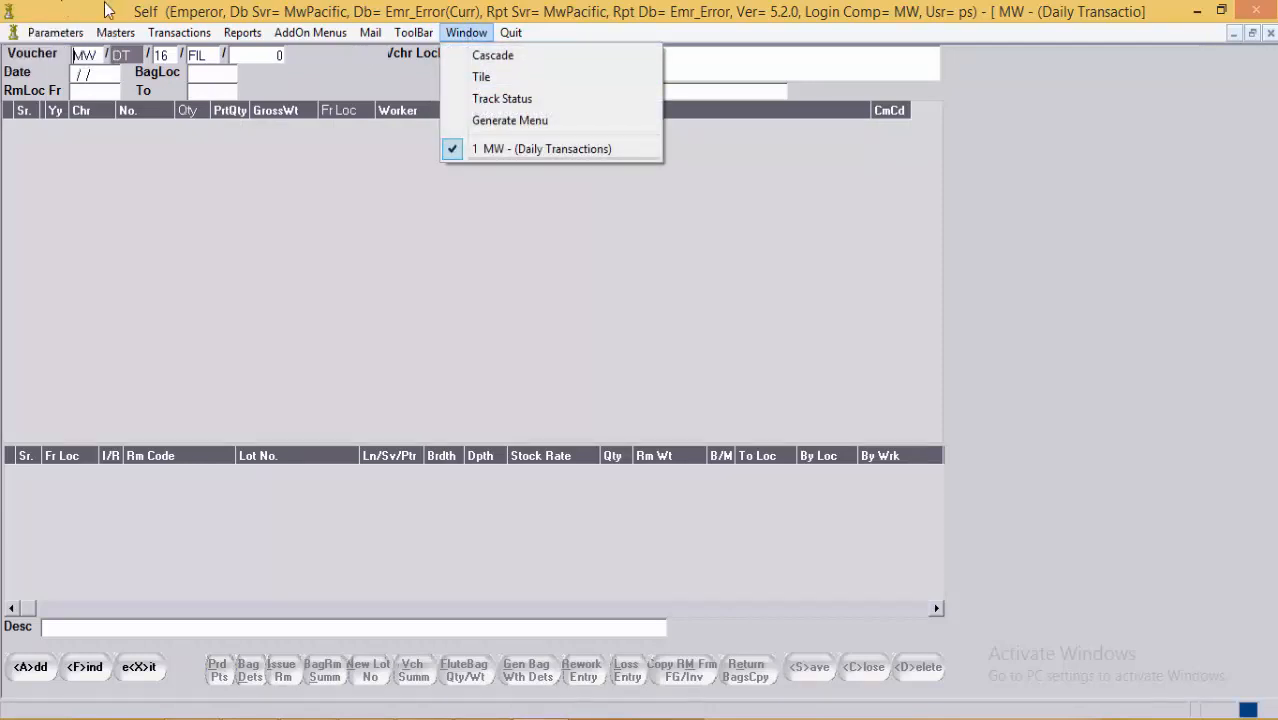
click(179, 32)
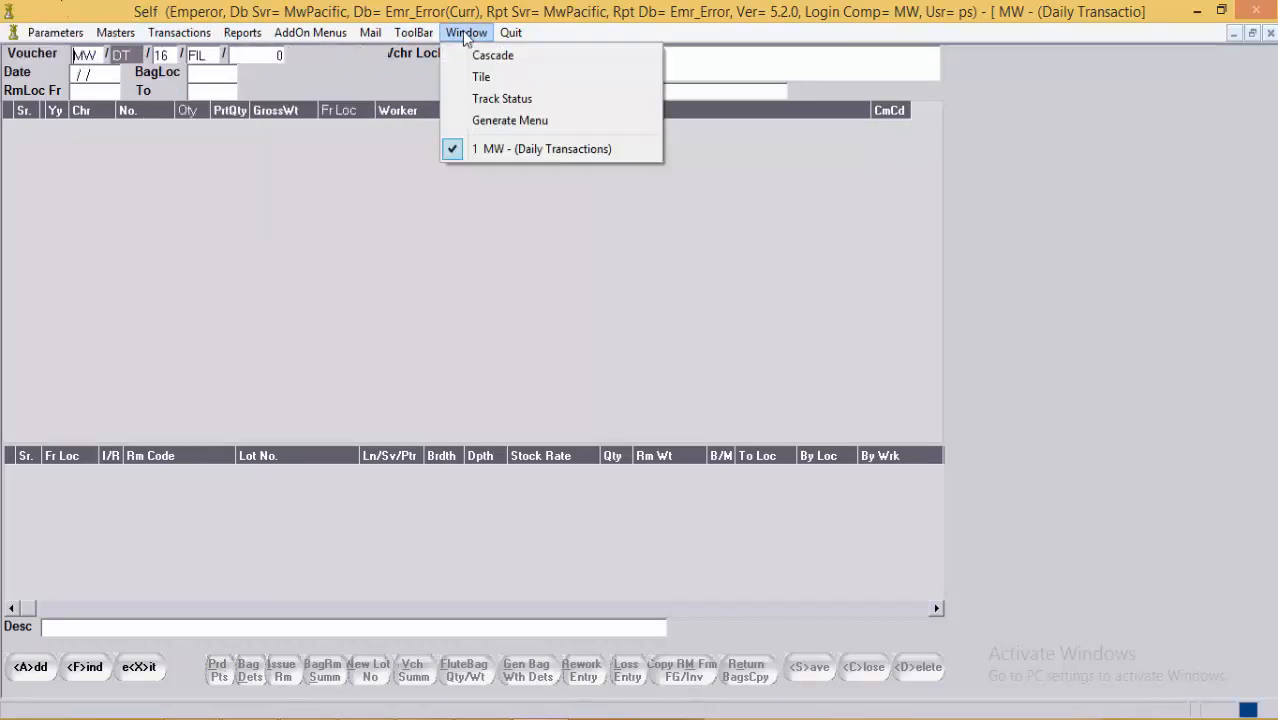
mouse_move(179, 32)
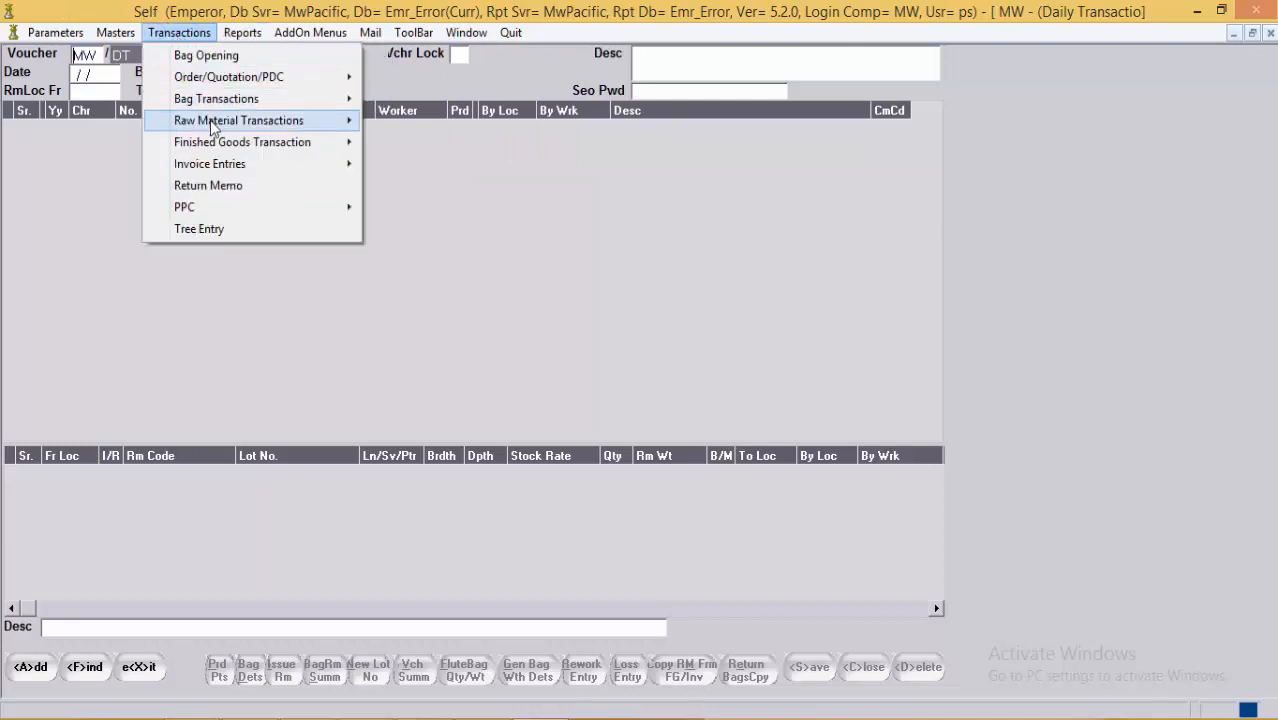
mouse_move(240, 100)
click(433, 122)
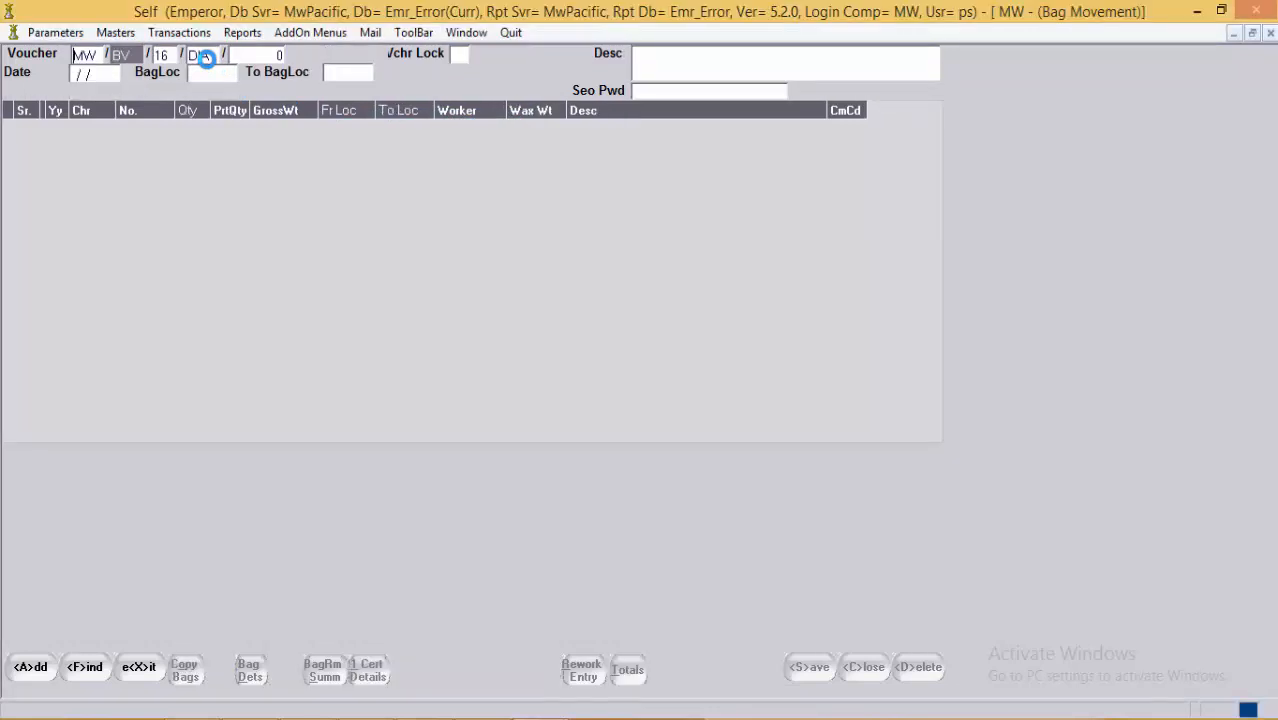
click(217, 55)
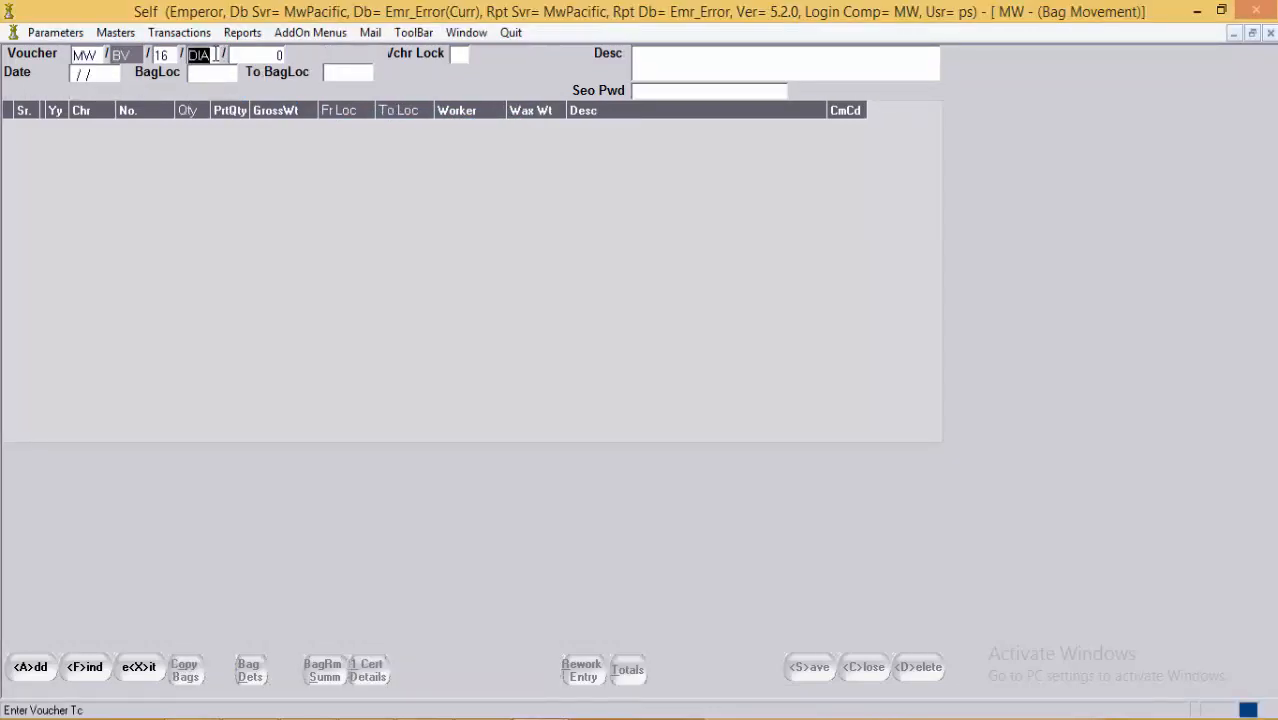
key(BackSpace)
text(FIL)
Step: Add a new bag movement voucher with bag location PFIL and bag P 41
click(36, 672)
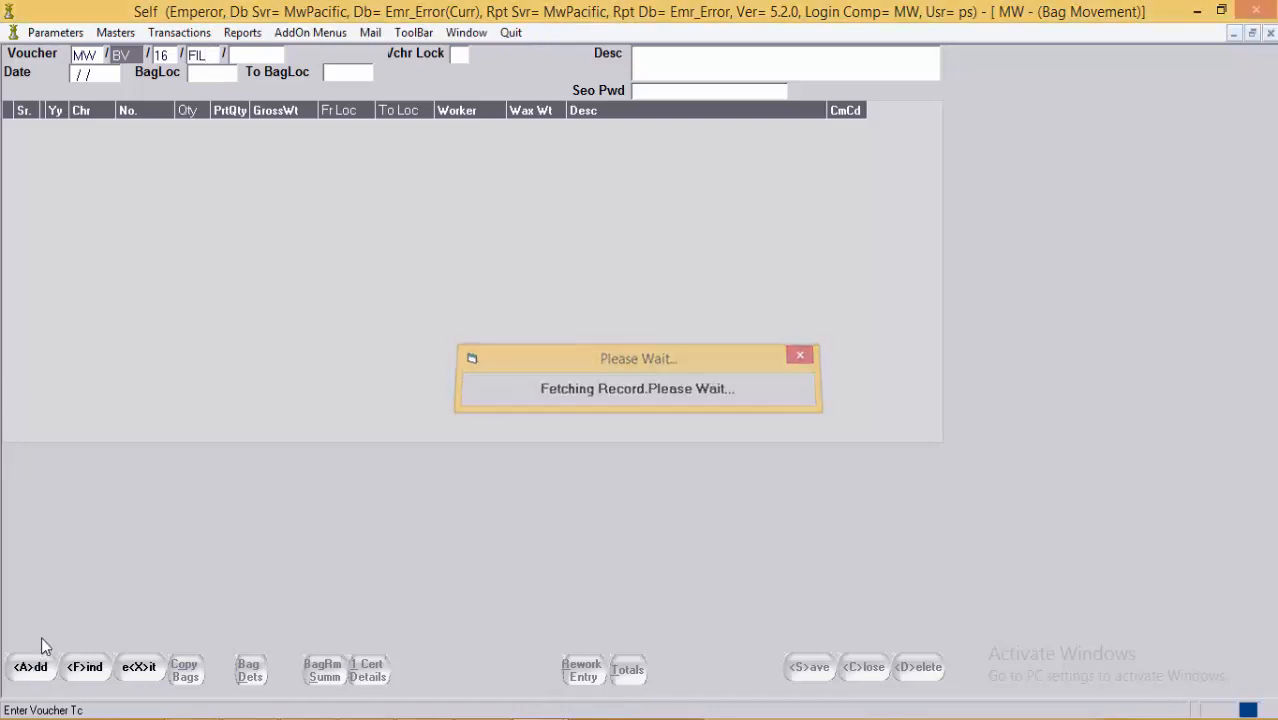
click(220, 77)
text(PF)
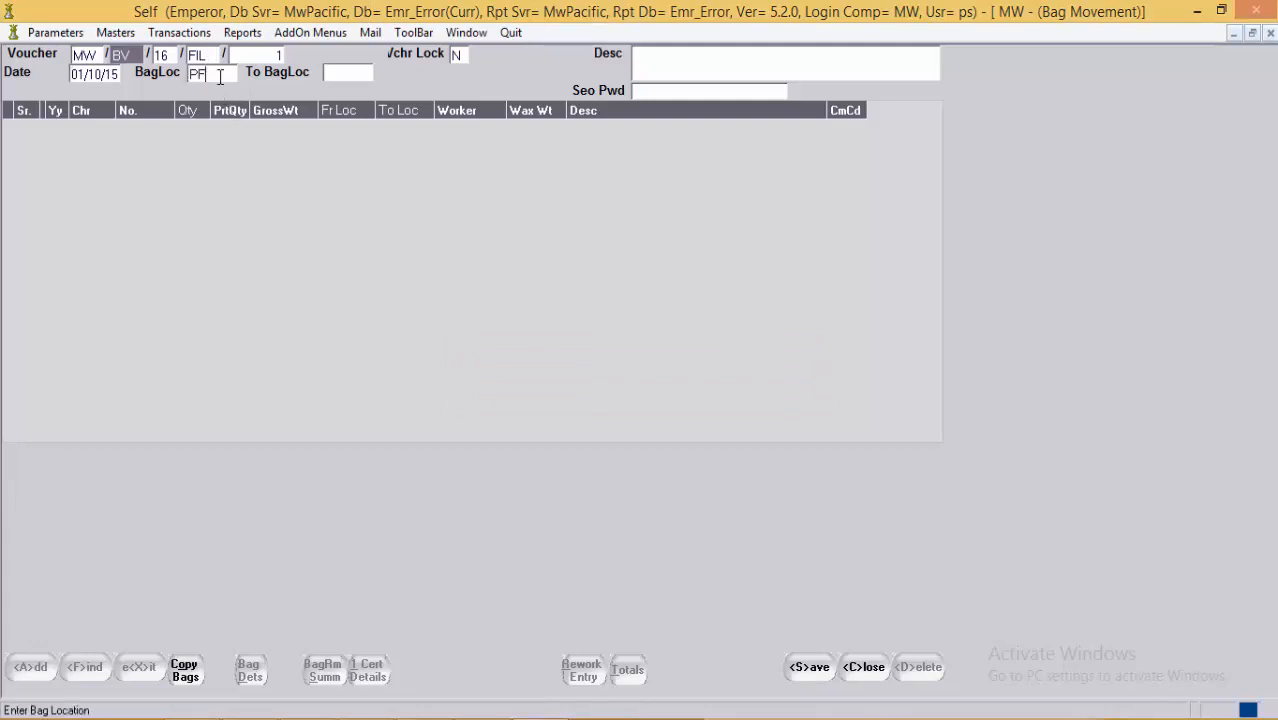
text(IL)
key(Return)
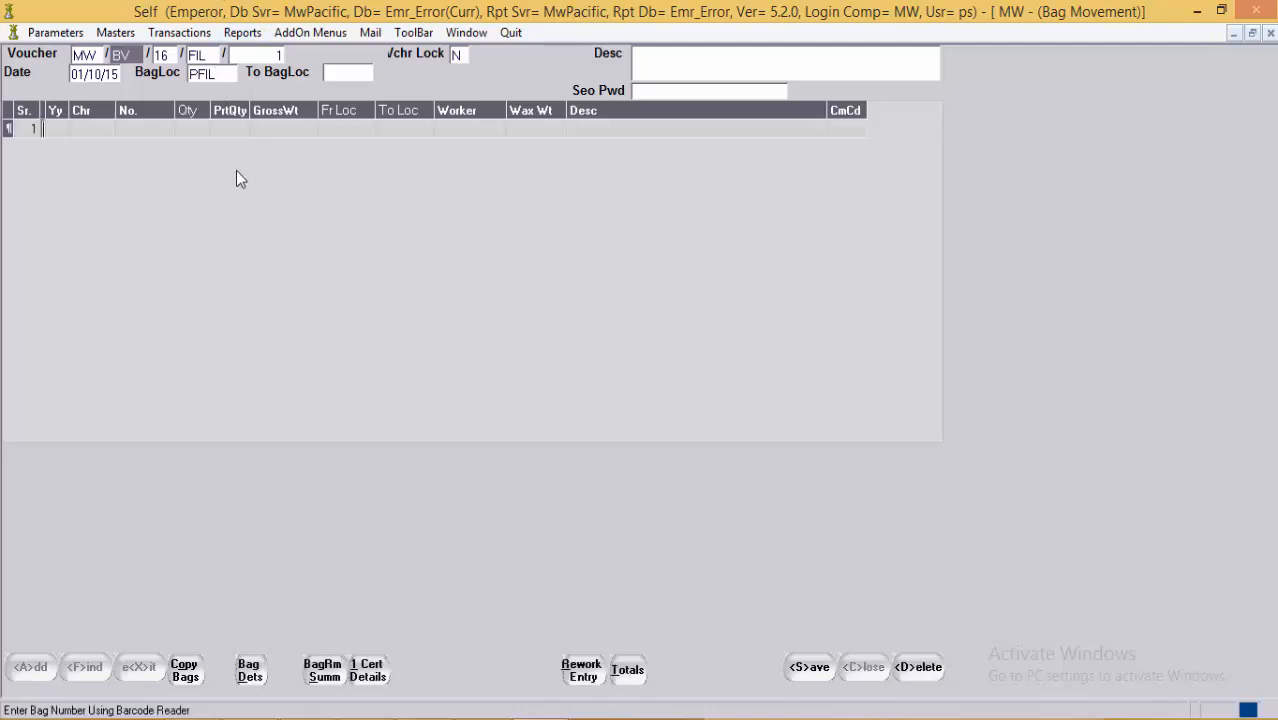
click(88, 129)
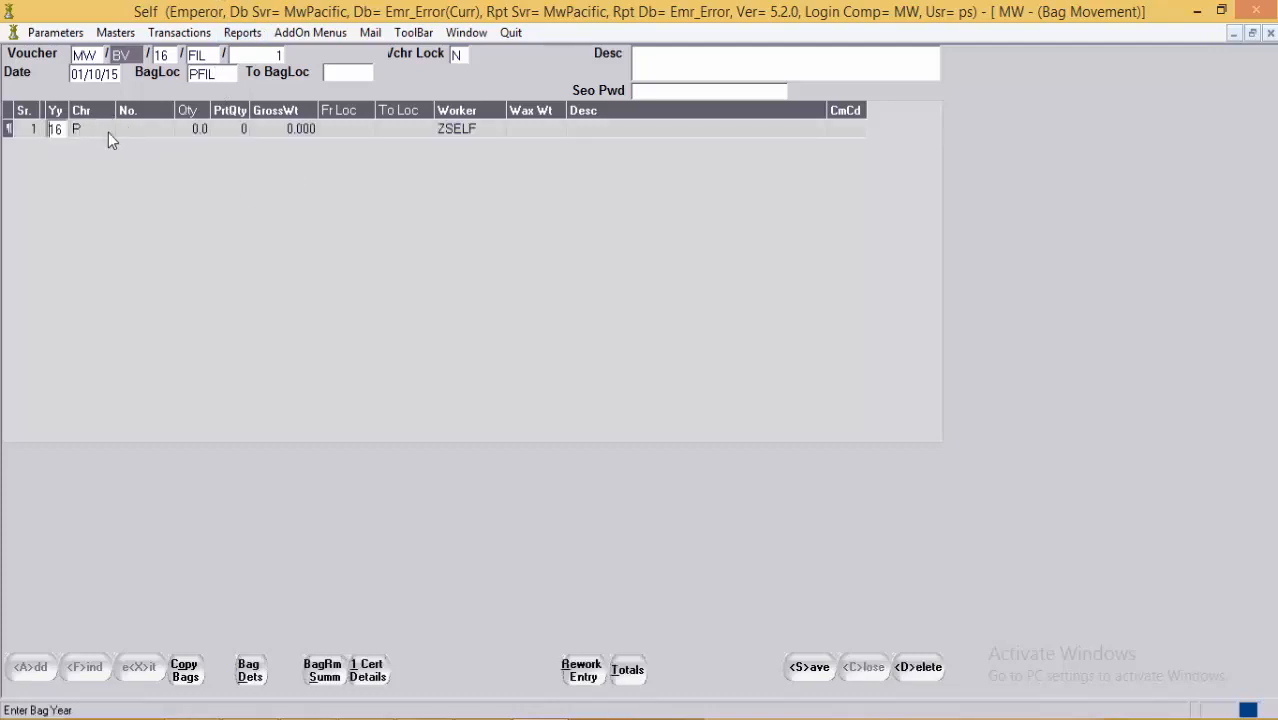
click(145, 131)
text(41)
key(Return)
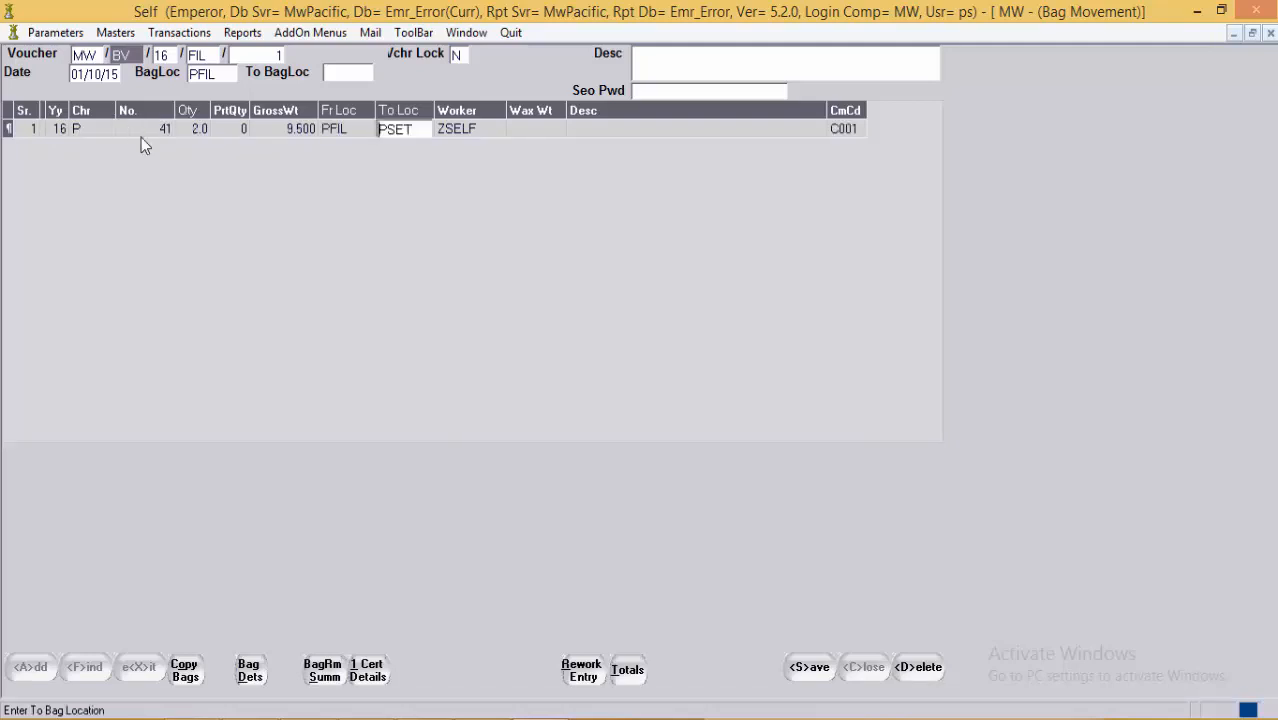
Step: Save the voucher moving bag 41 from PFIL to PSET and discard the extra empty line
click(334, 130)
click(809, 673)
key(Down)
key(Up)
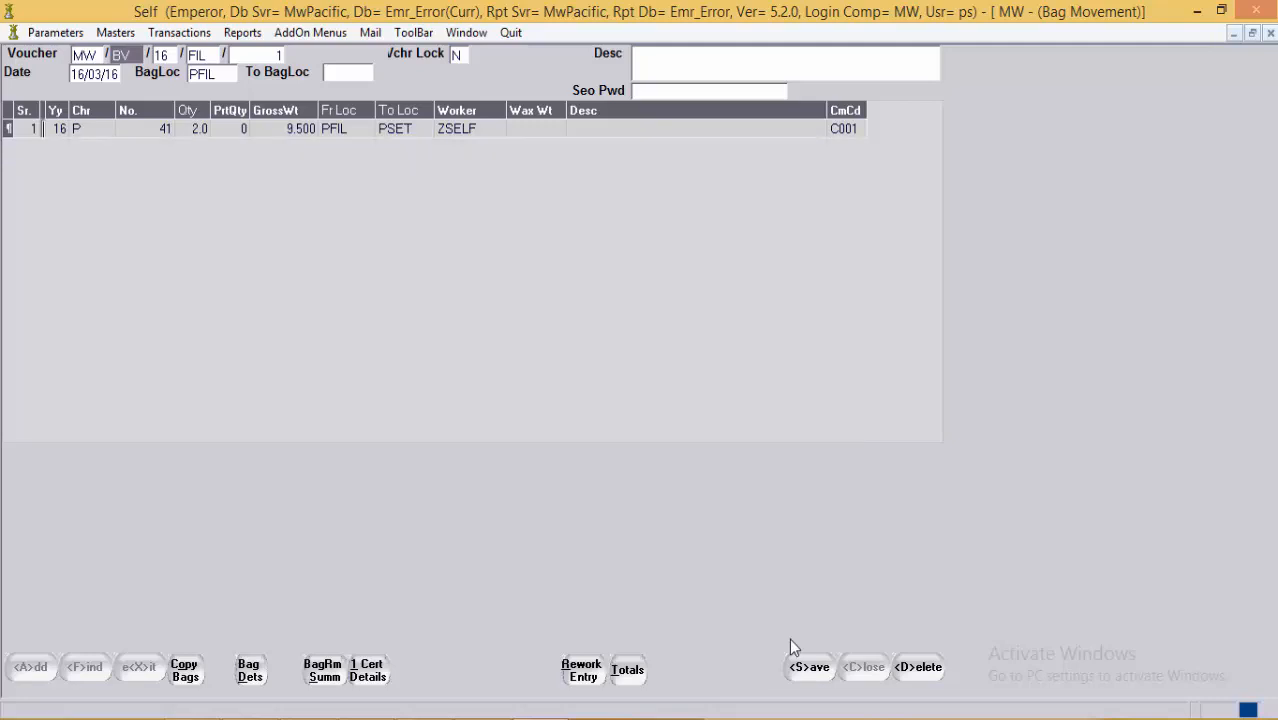
click(468, 33)
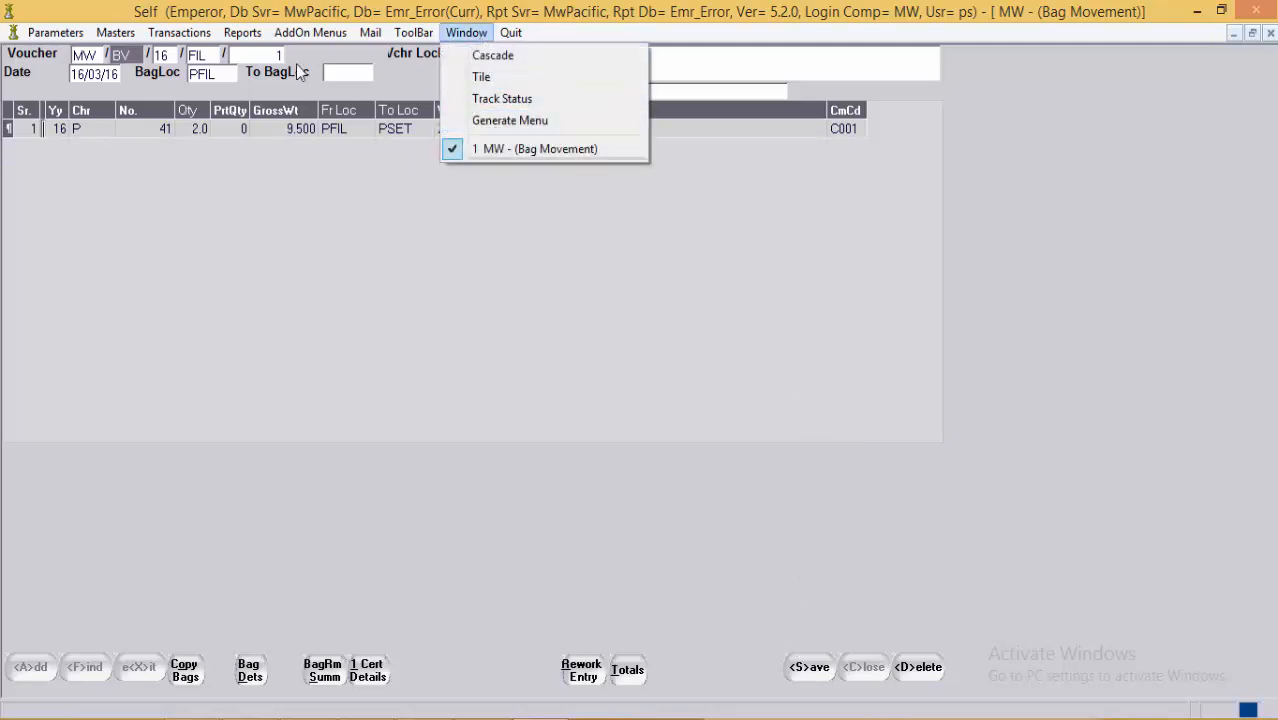
Step: Open a new Daily Transaction with voucher type SET, skipping the existing voucher list
mouse_move(178, 22)
mouse_move(216, 98)
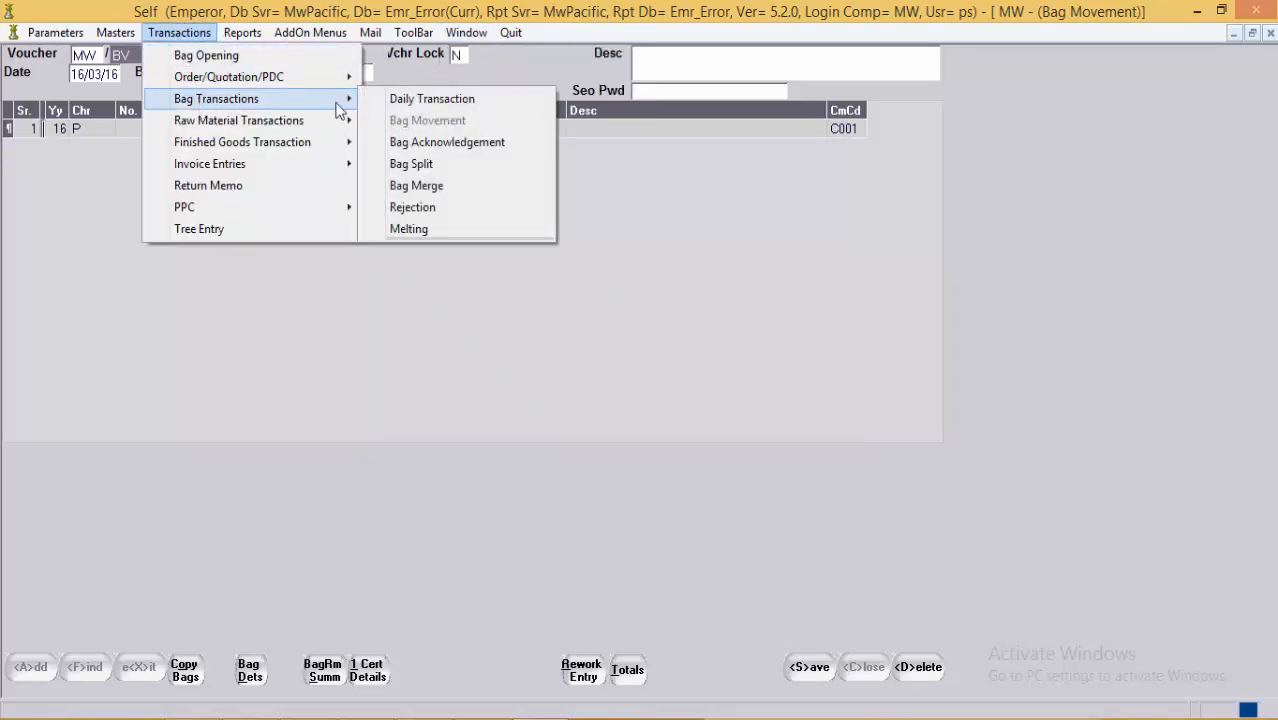
click(423, 100)
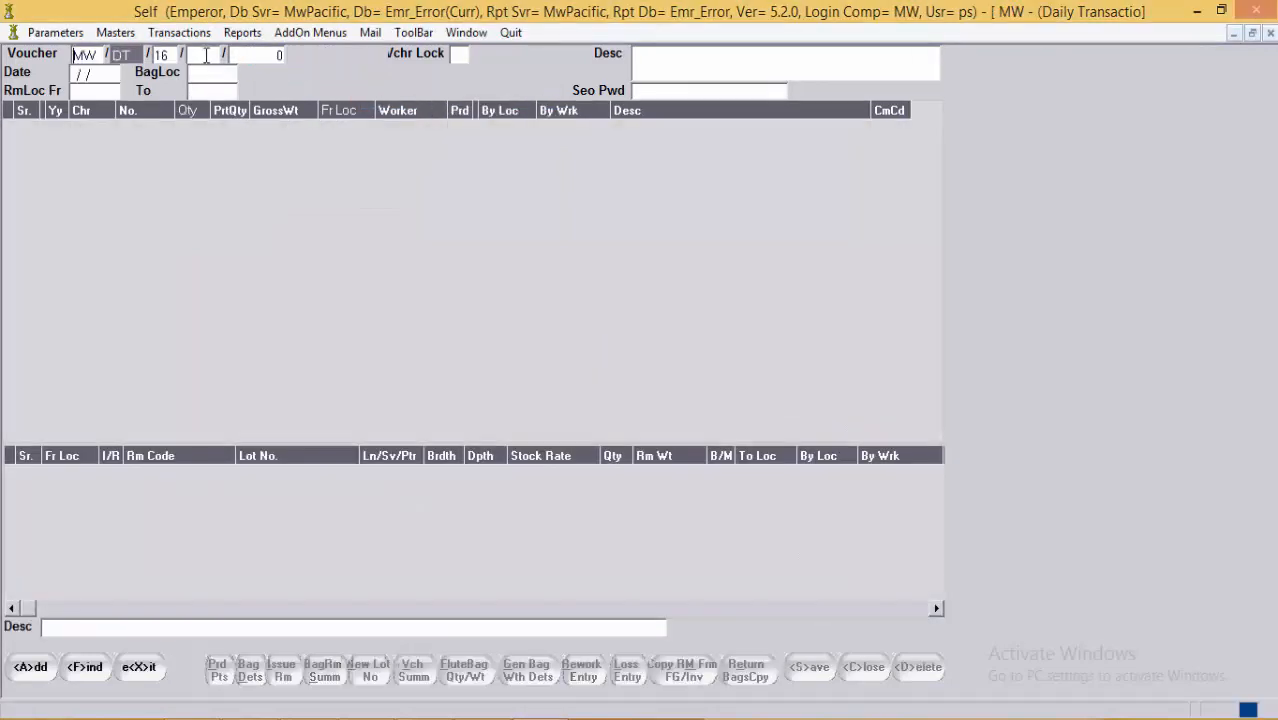
click(205, 56)
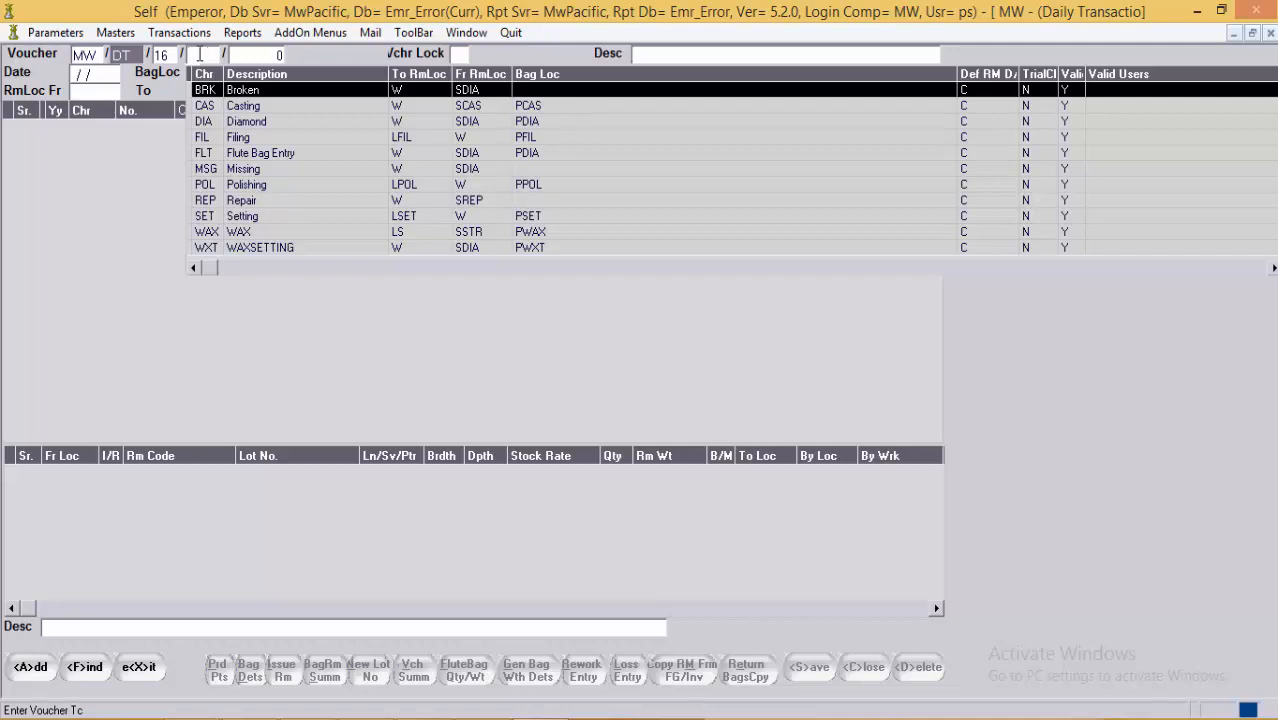
text(SET)
key(Return)
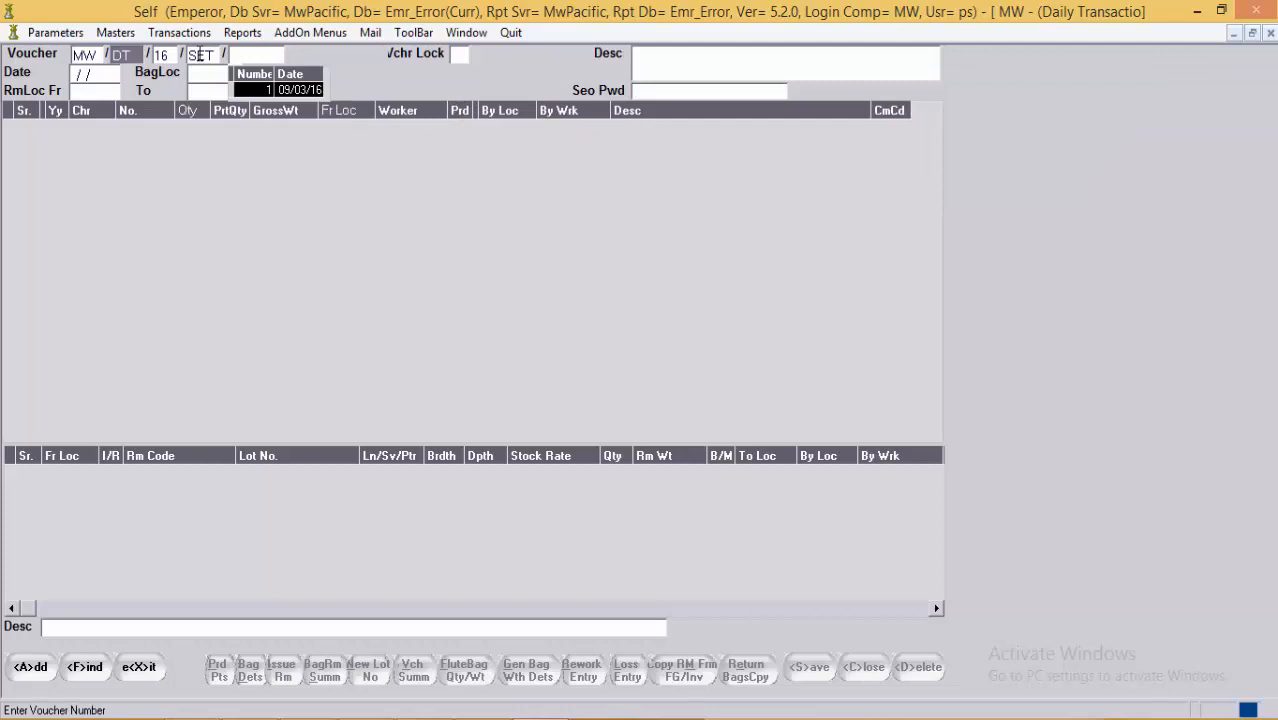
key(Return)
key(Return)
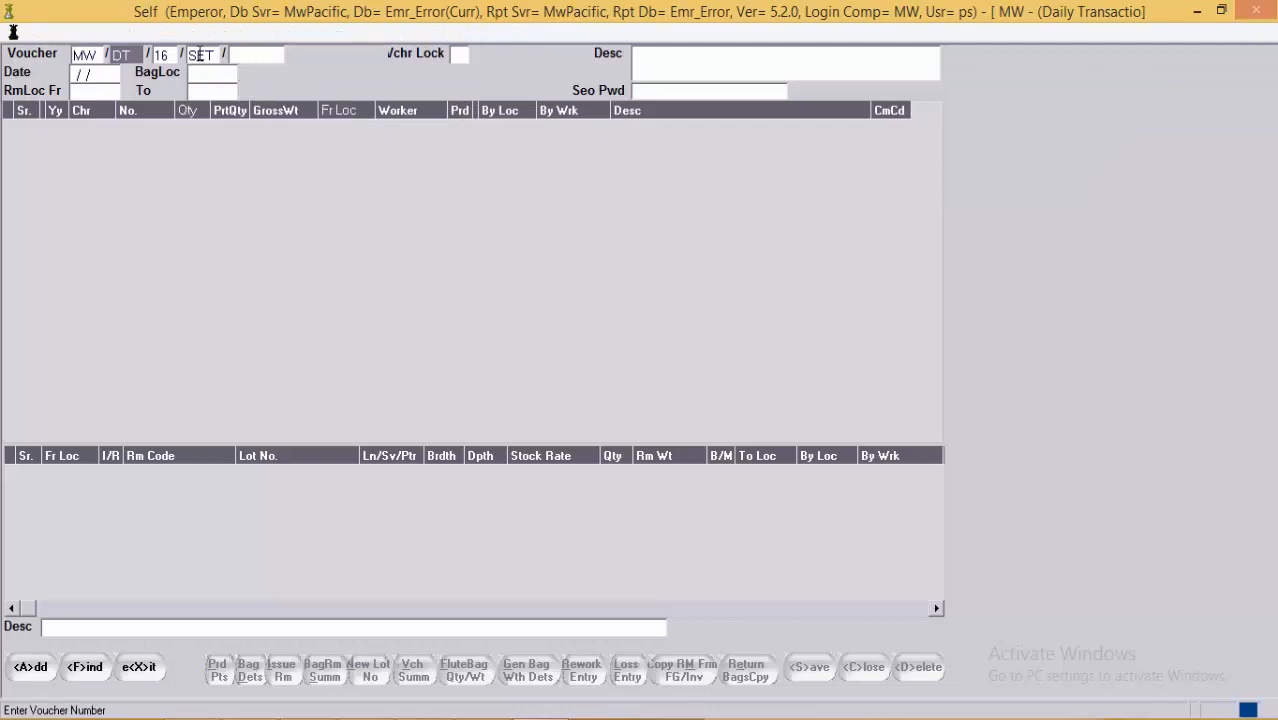
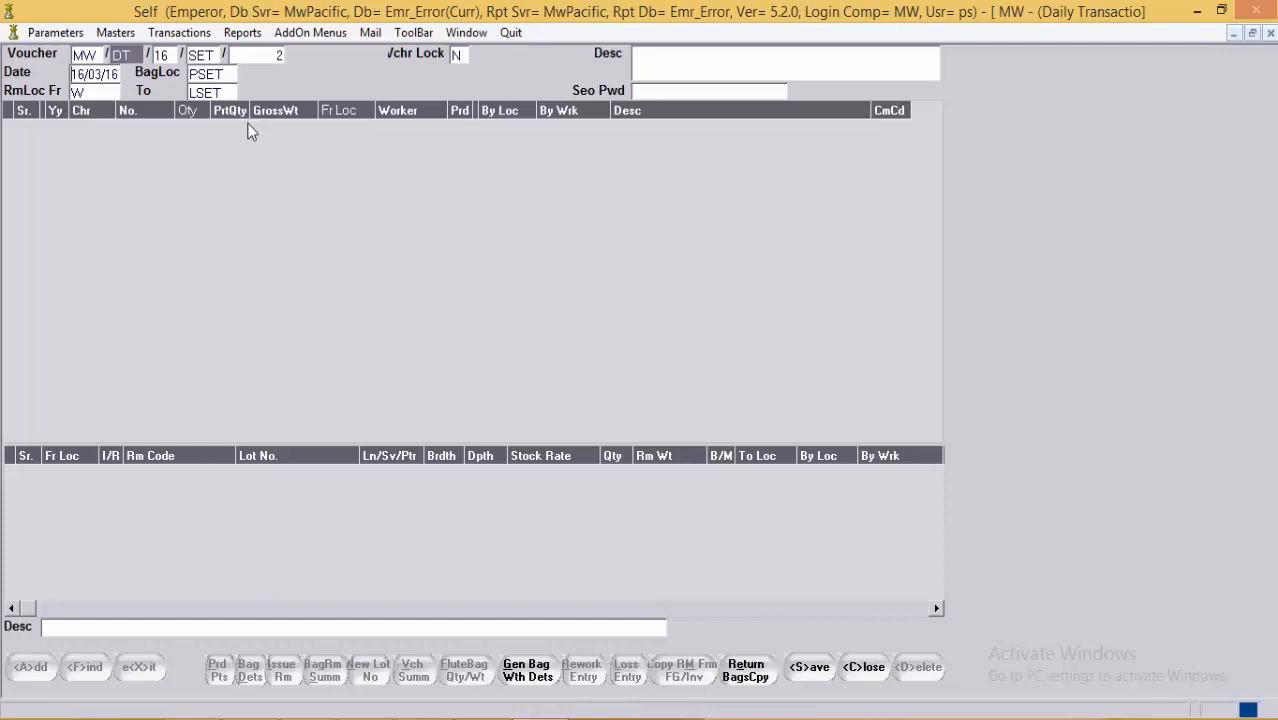
Step: Start a bag line for year 16, character P, and pick bag 41 from the lookup
click(222, 138)
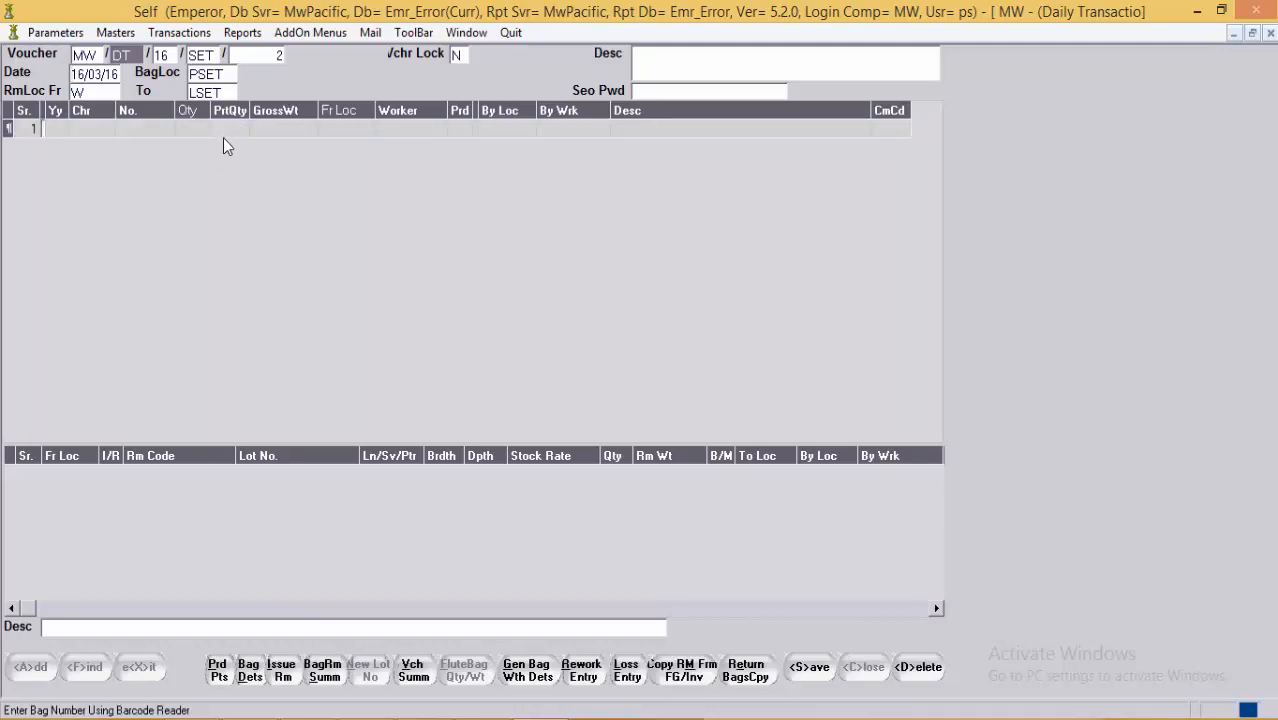
key(Tab)
text(16)
key(Tab)
text(P)
key(Tab)
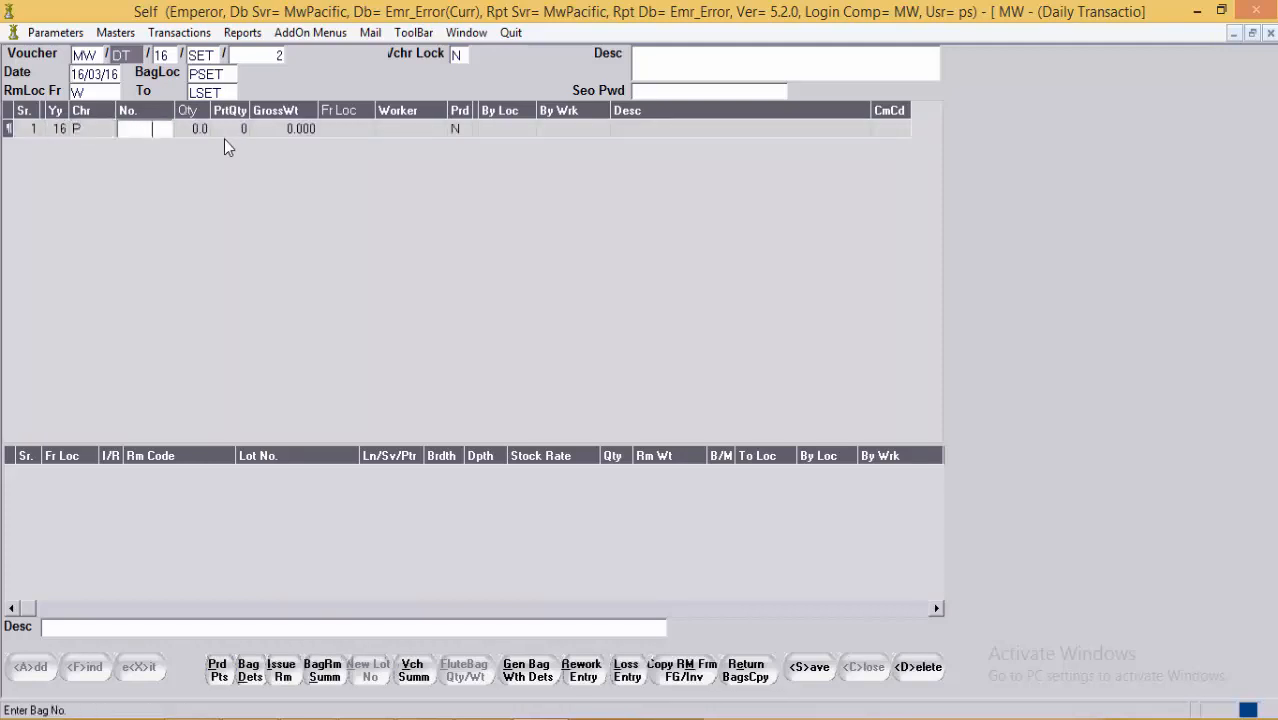
key(F1)
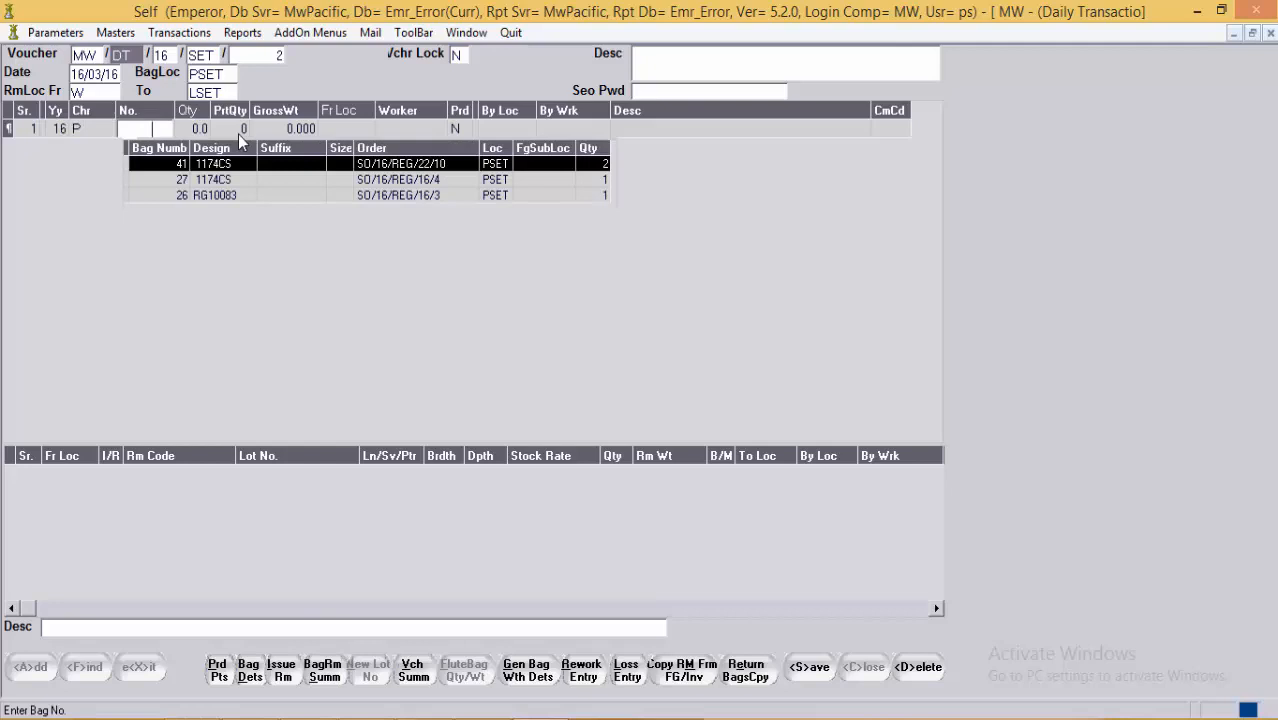
key(Return)
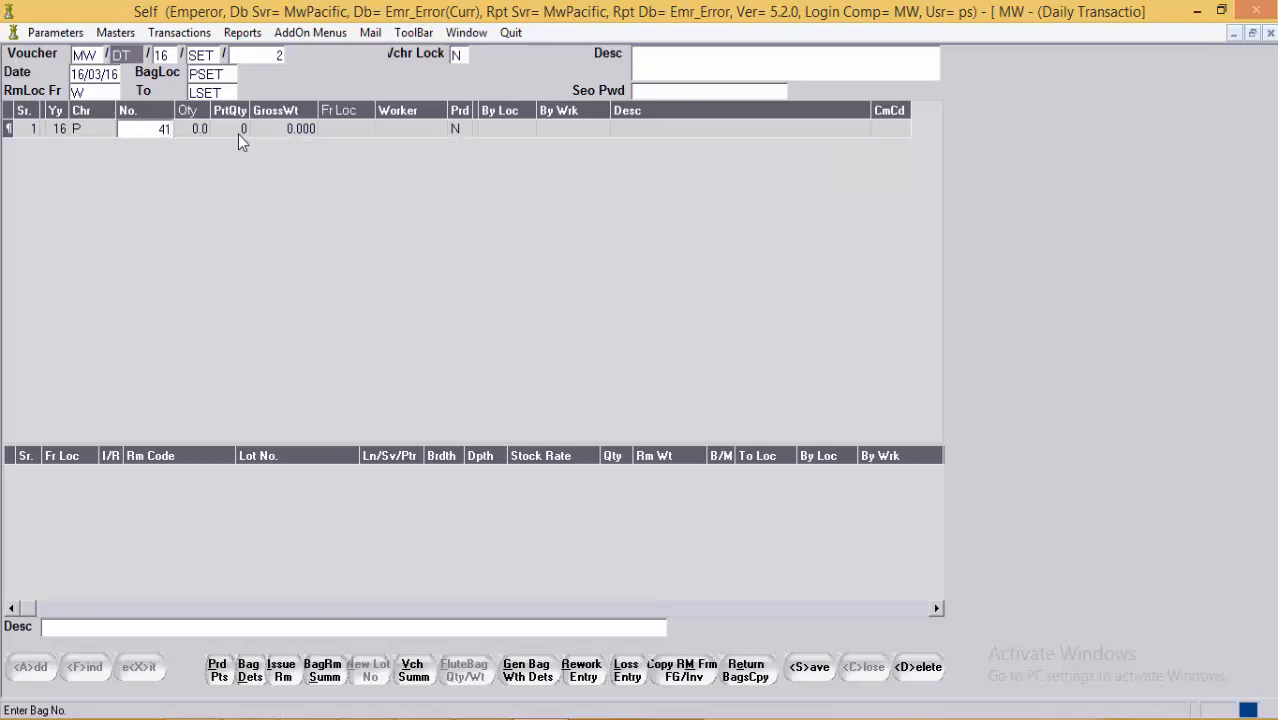
key(Tab)
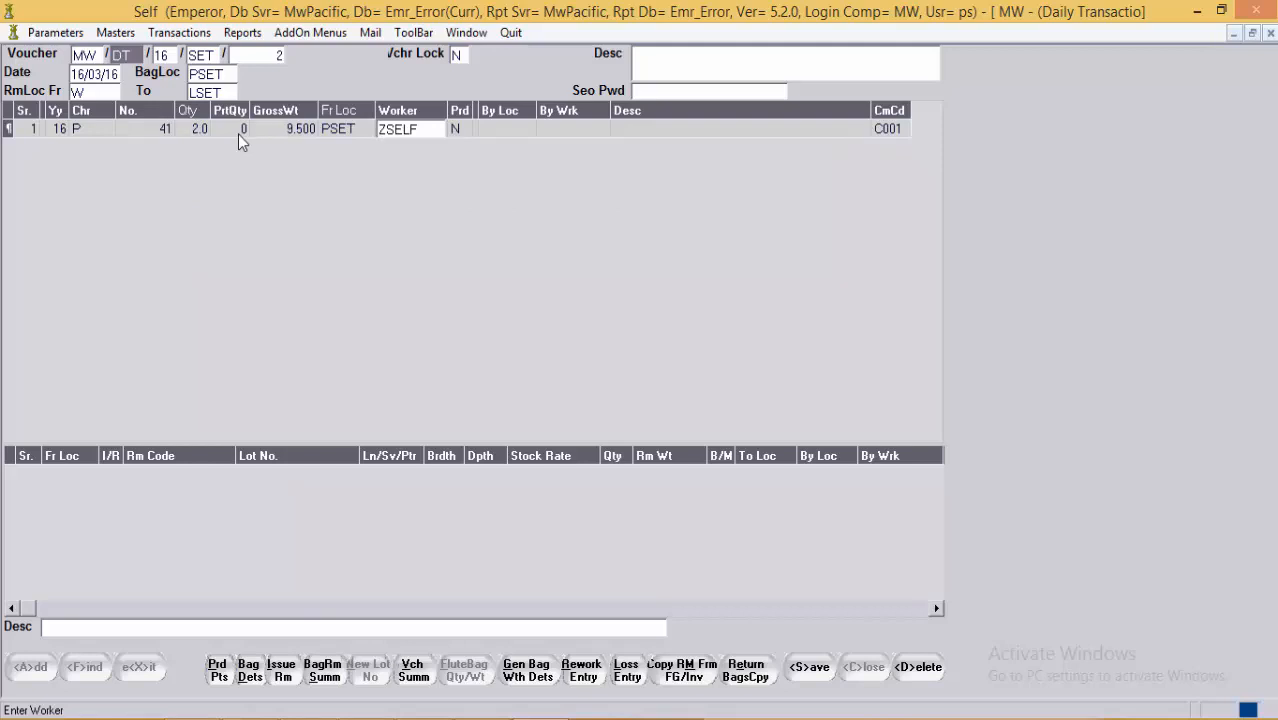
Step: Replace the default worker ZSELF with SET001 on the first bag line
key(shift+End)
key(Delete)
key(F1)
key(Down)
key(Down)
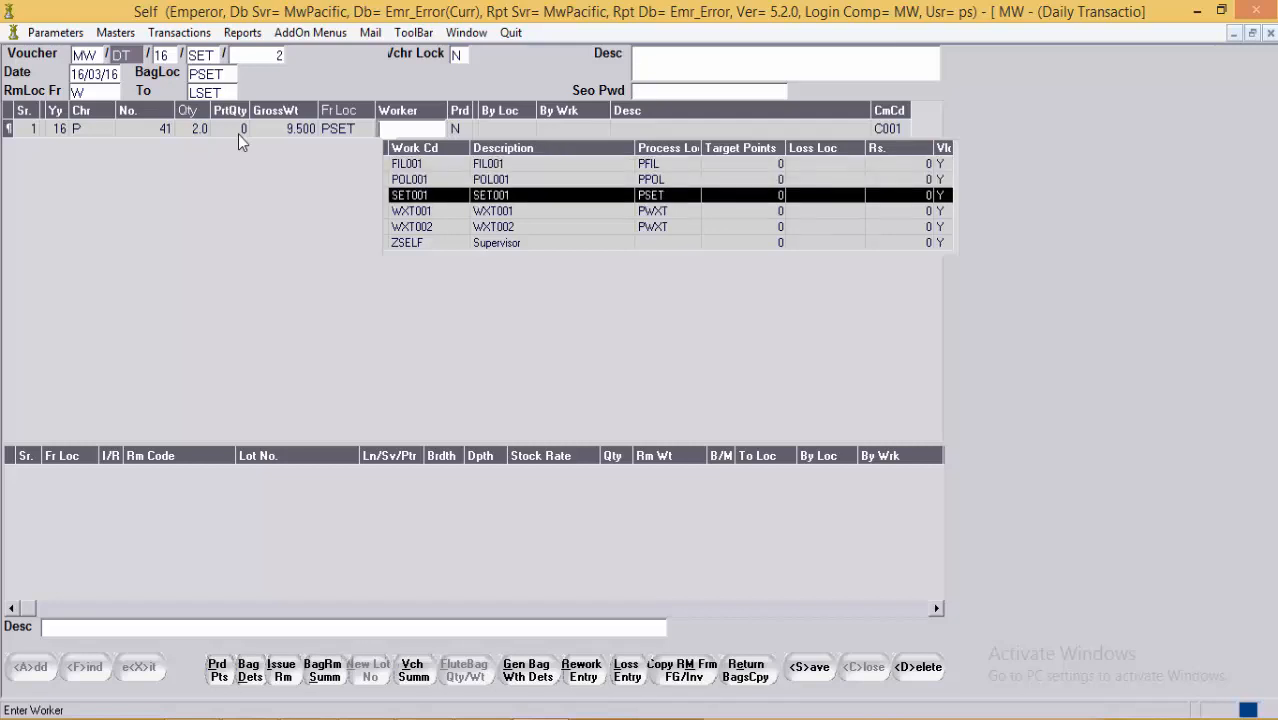
key(Down)
key(Up)
key(Return)
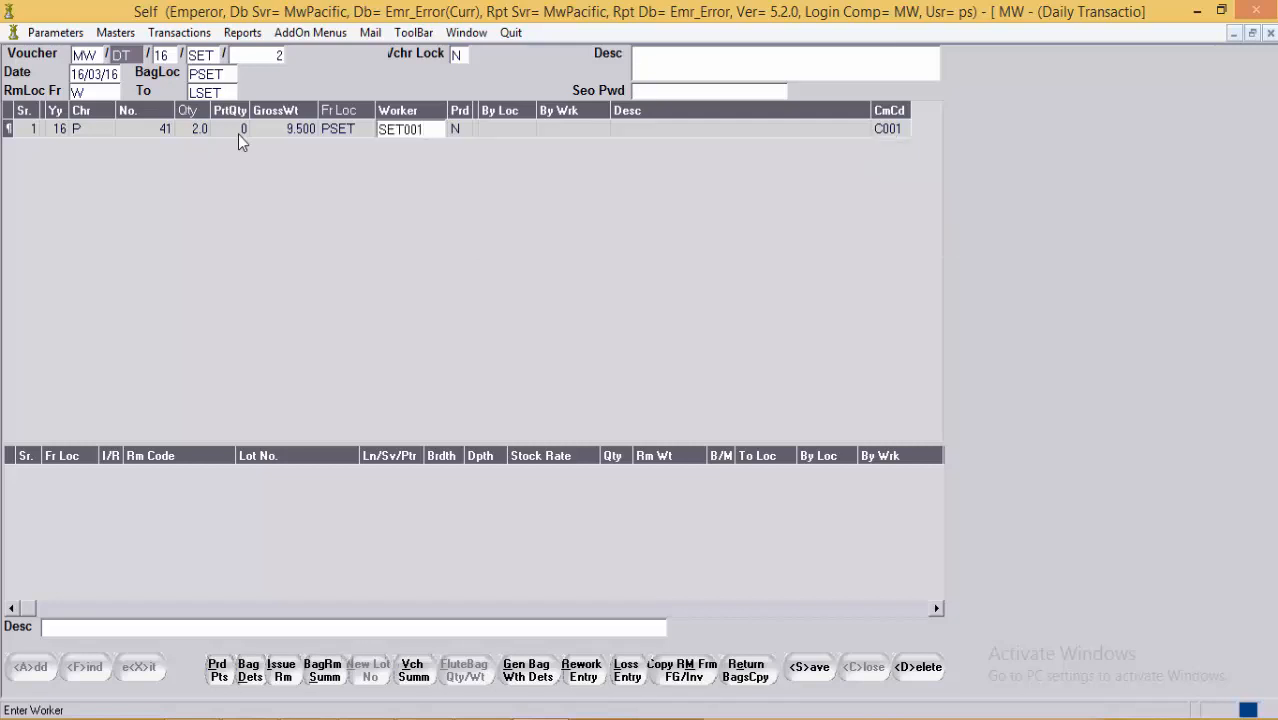
key(Return)
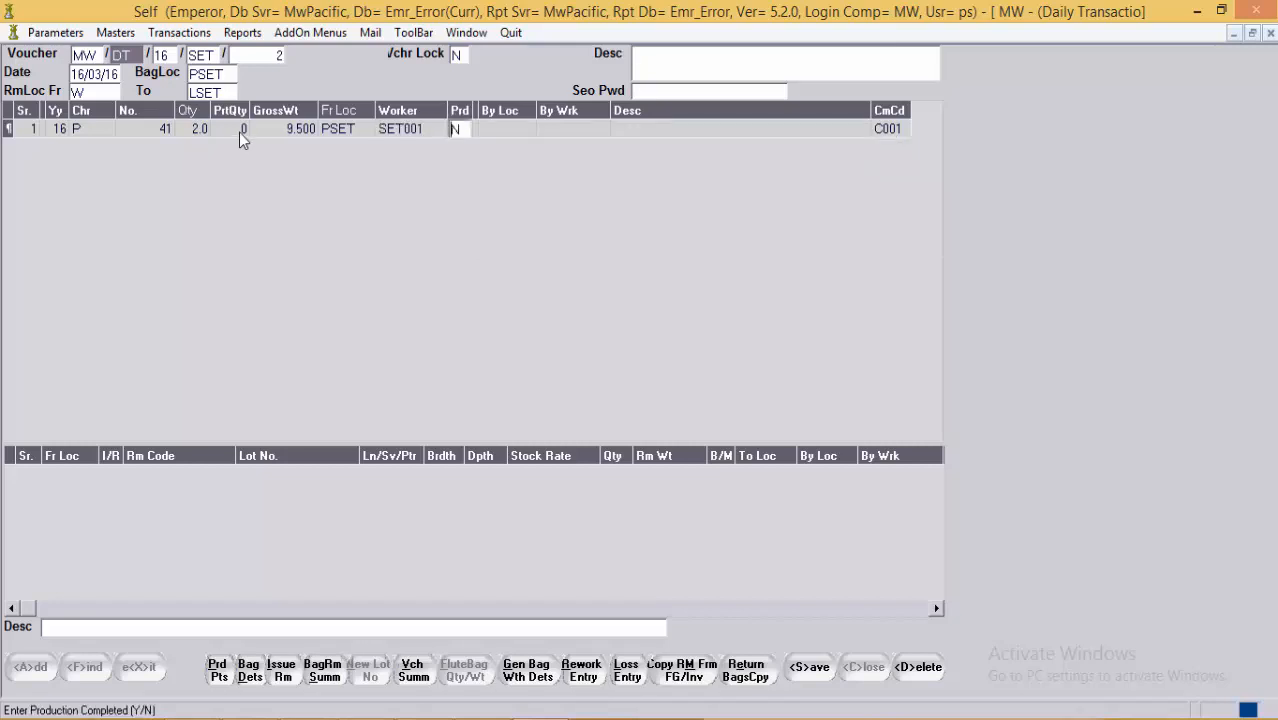
Step: Finish the first line and add a second bag line for bag 41
click(323, 136)
click(423, 131)
click(457, 136)
key(Return)
key(Return)
key(Return)
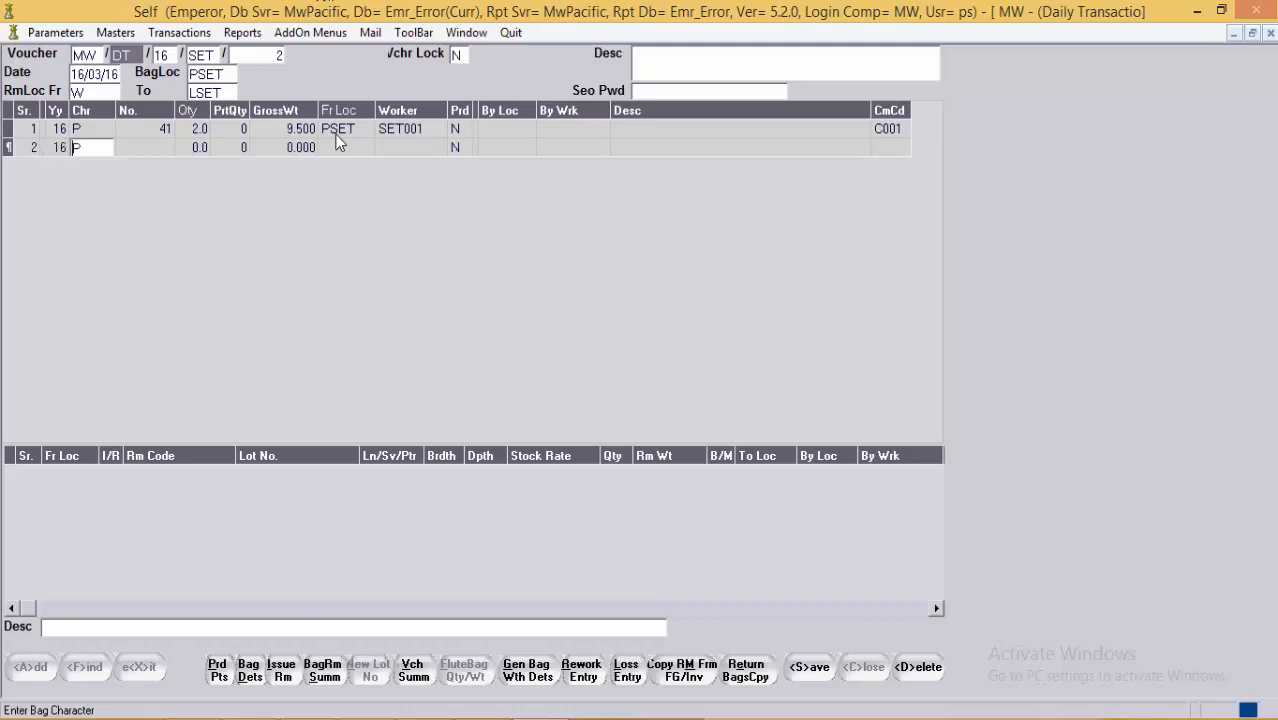
key(Return)
text(4)
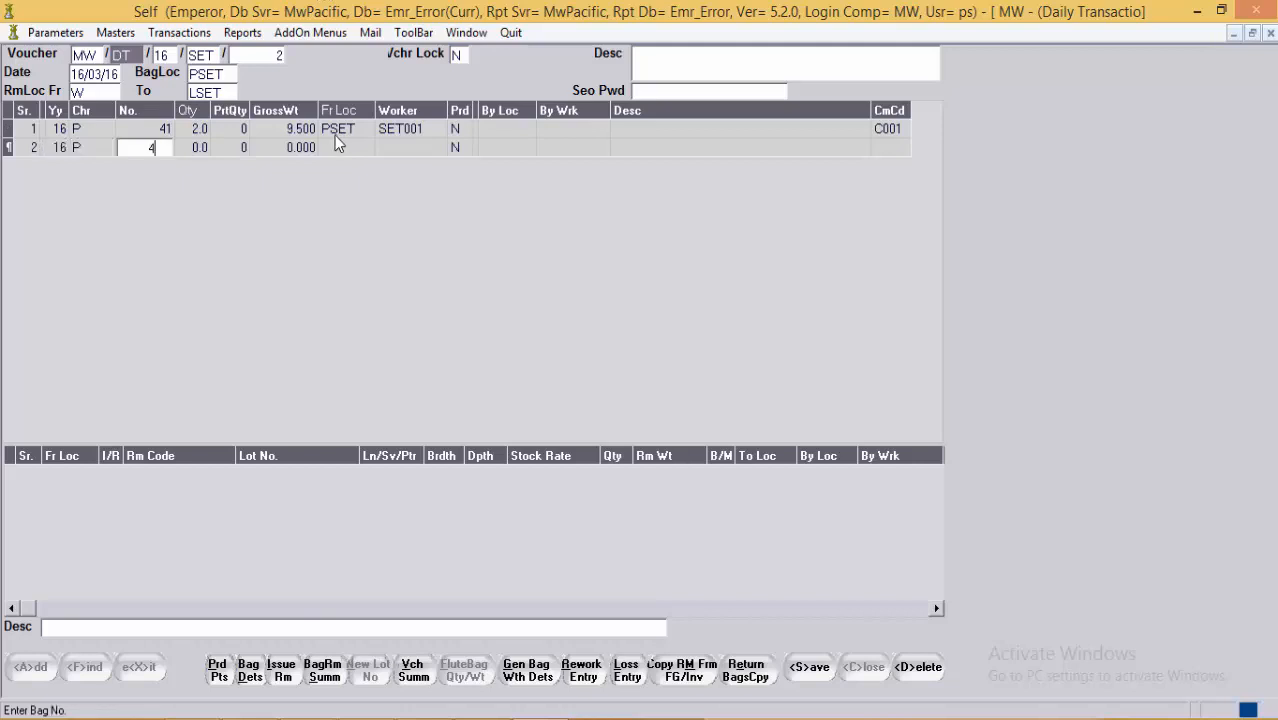
text(1)
key(Return)
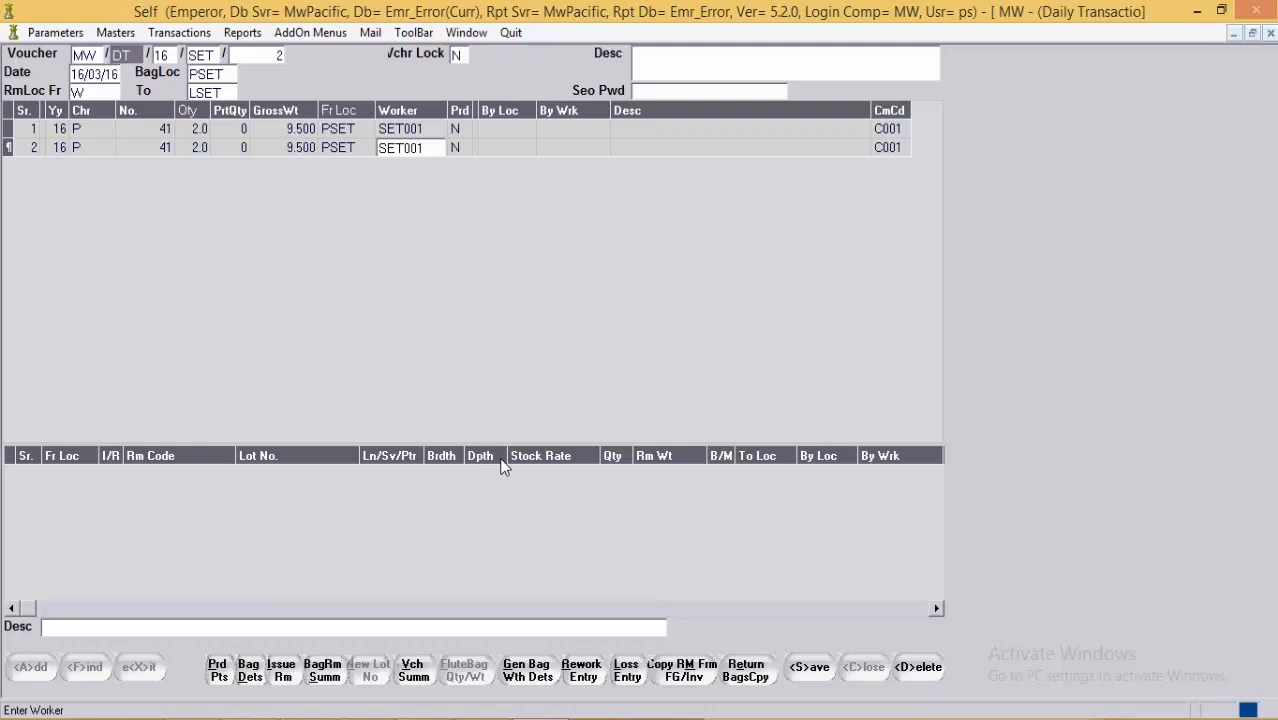
Step: Start an issue (I) raw-material line for RDWHSI1 in size 1.5
key(Return)
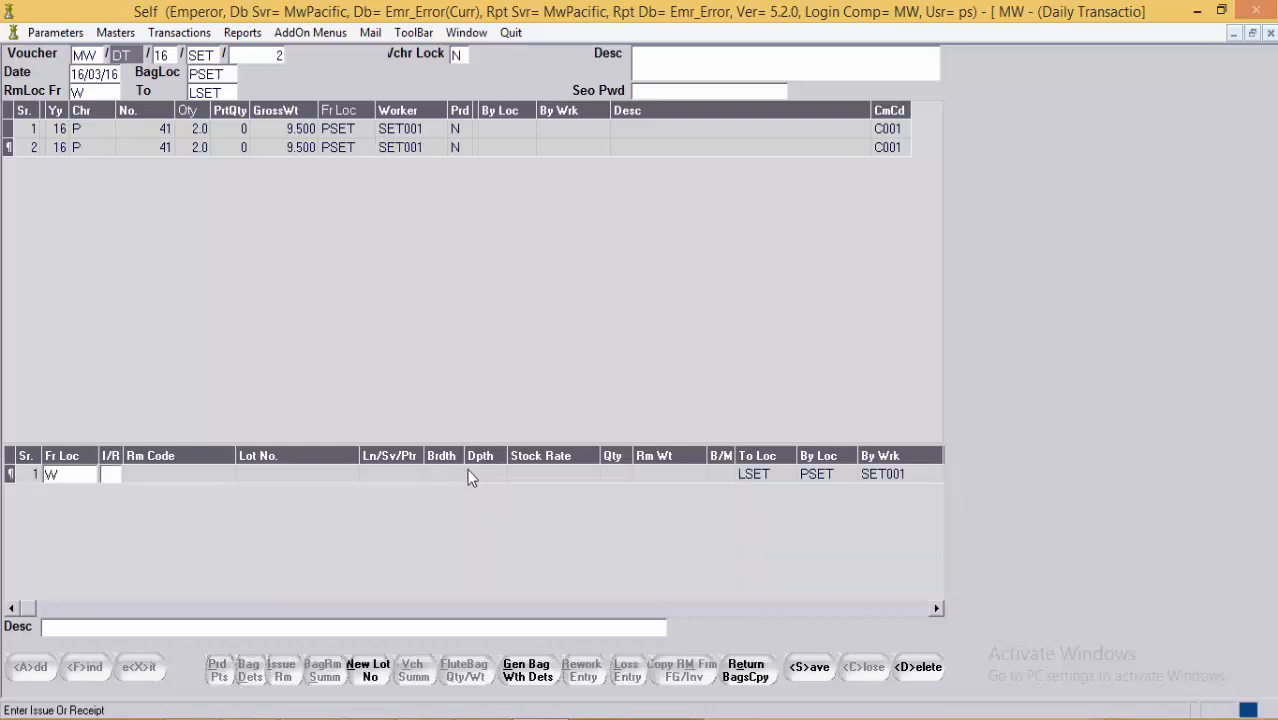
text(I)
key(Return)
key(F1)
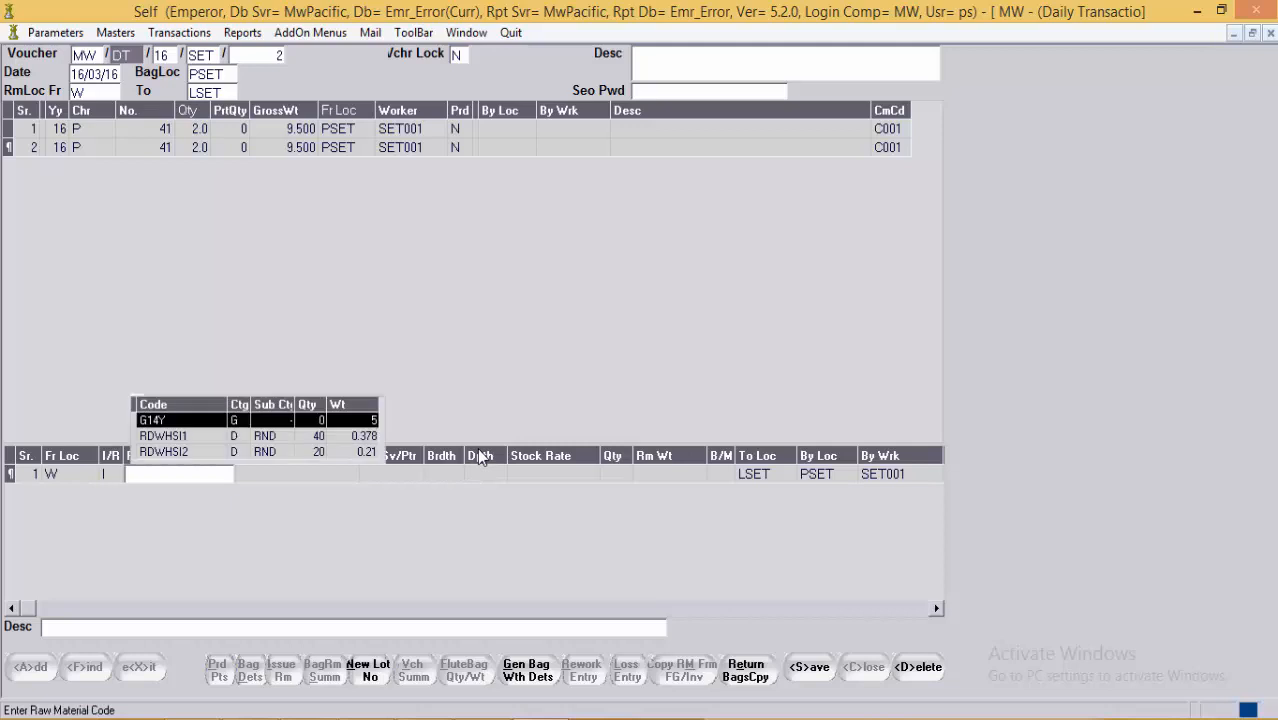
key(Down)
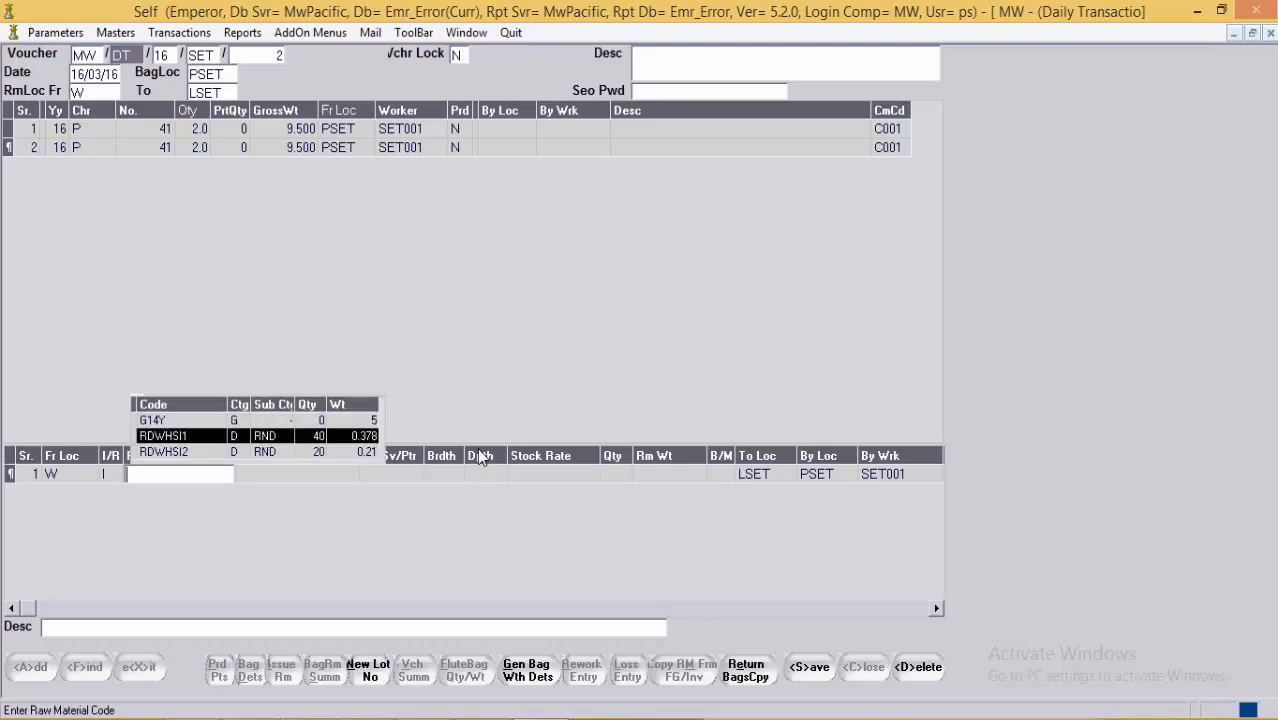
key(Return)
key(Return)
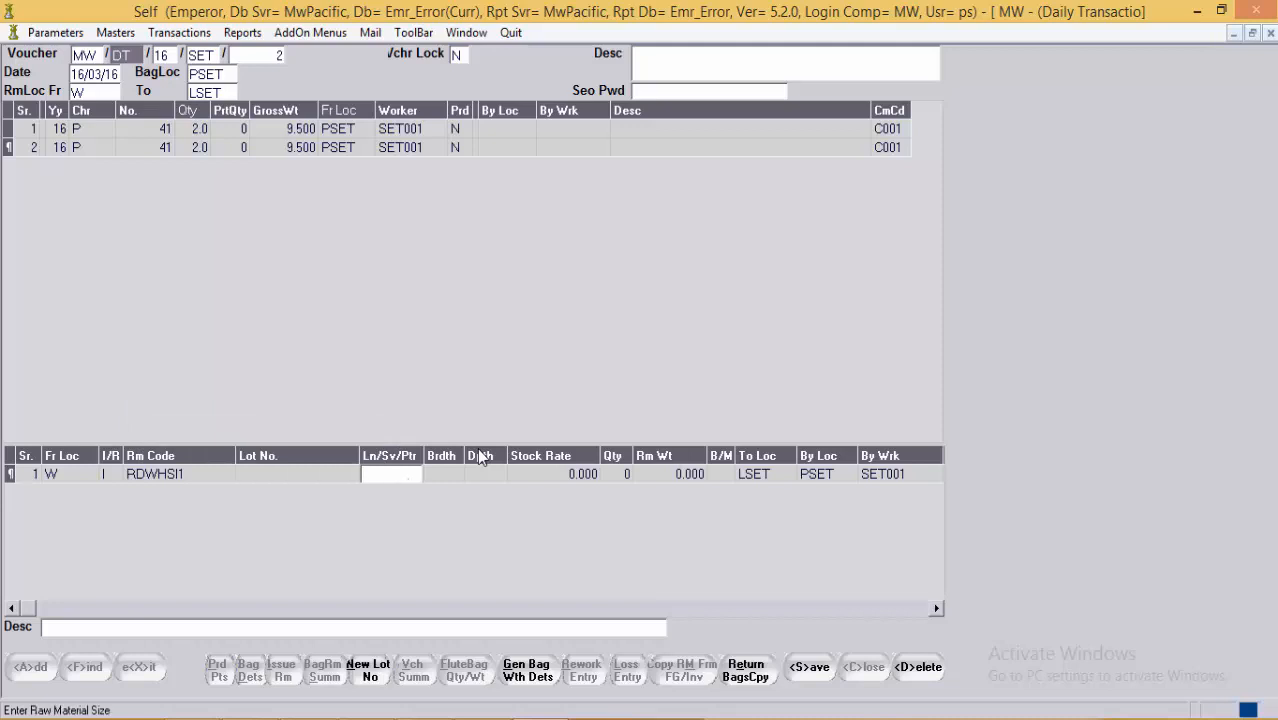
key(F1)
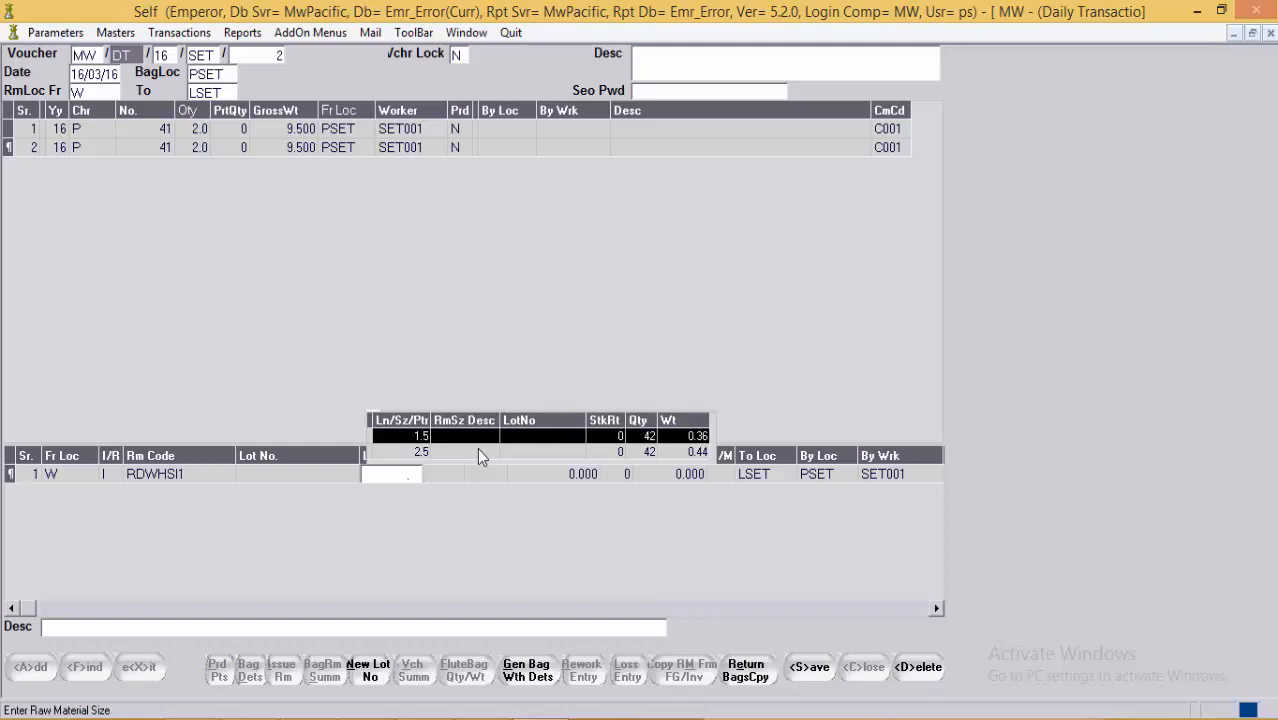
key(Return)
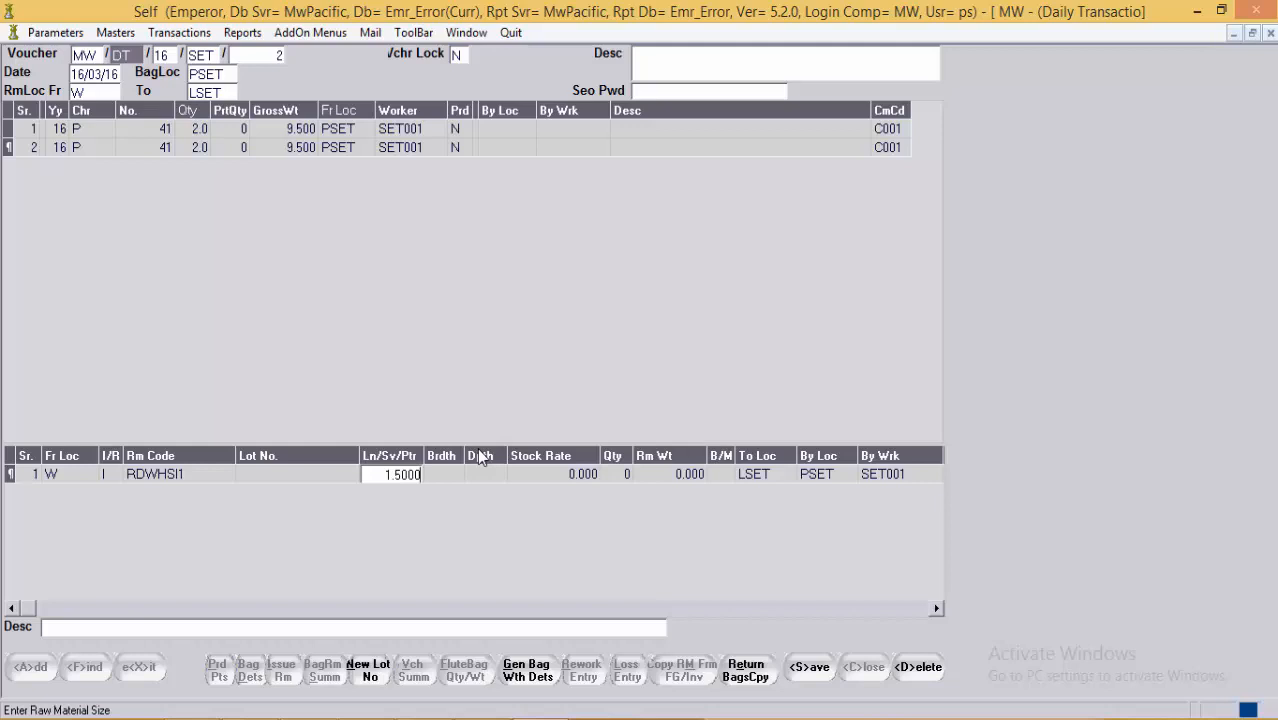
key(Return)
key(Return)
key(Return)
key(Return)
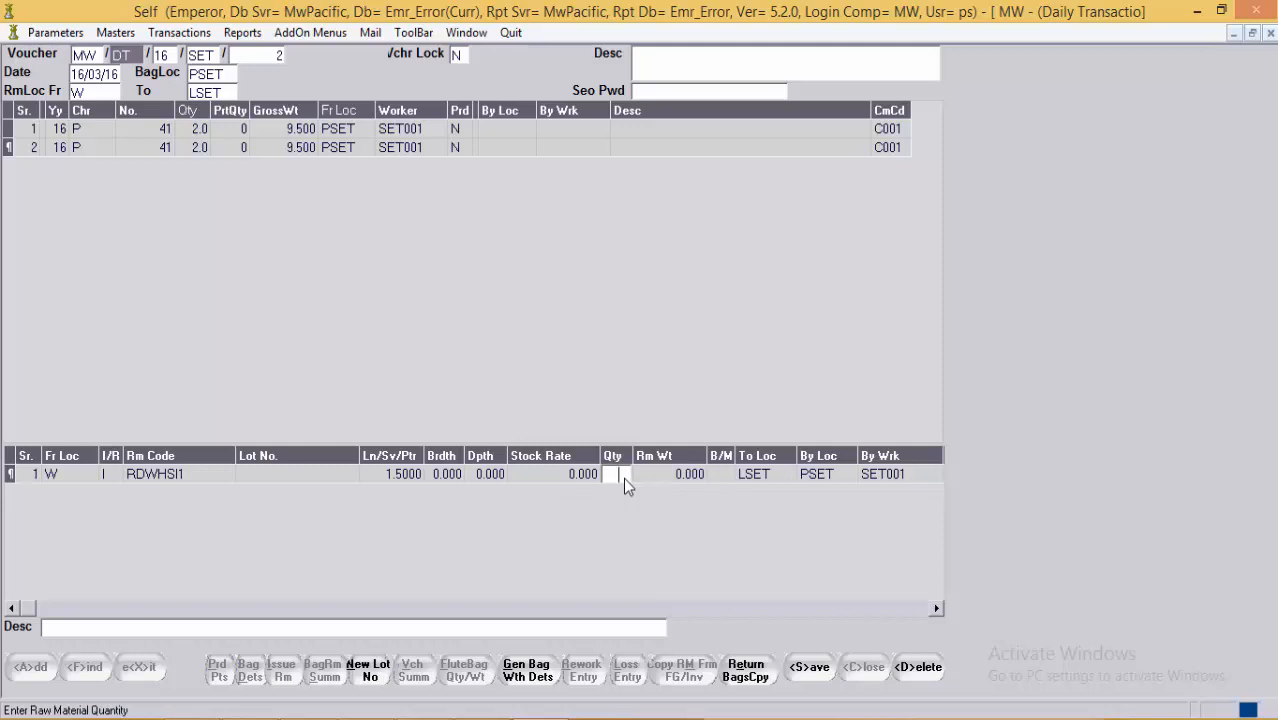
Step: Enter quantity 1, weight 0.005, B/M broken (B) and destination BBRK
key(Return)
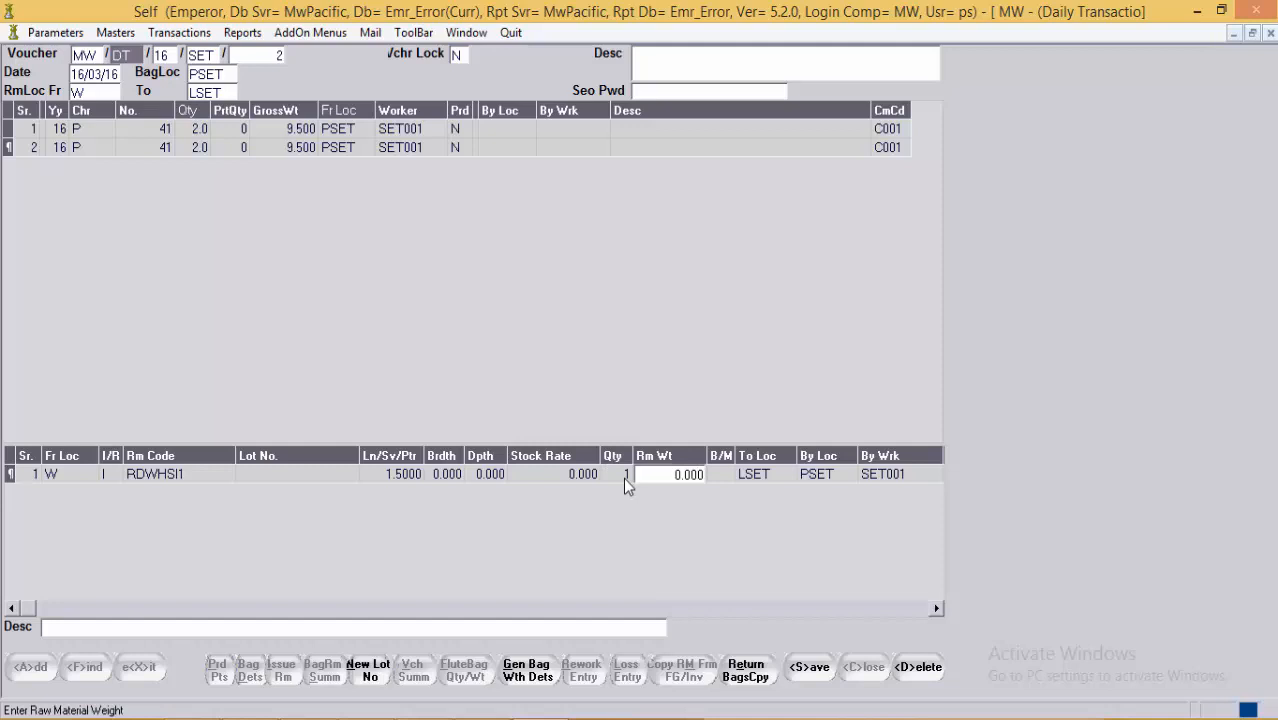
text(5)
key(Return)
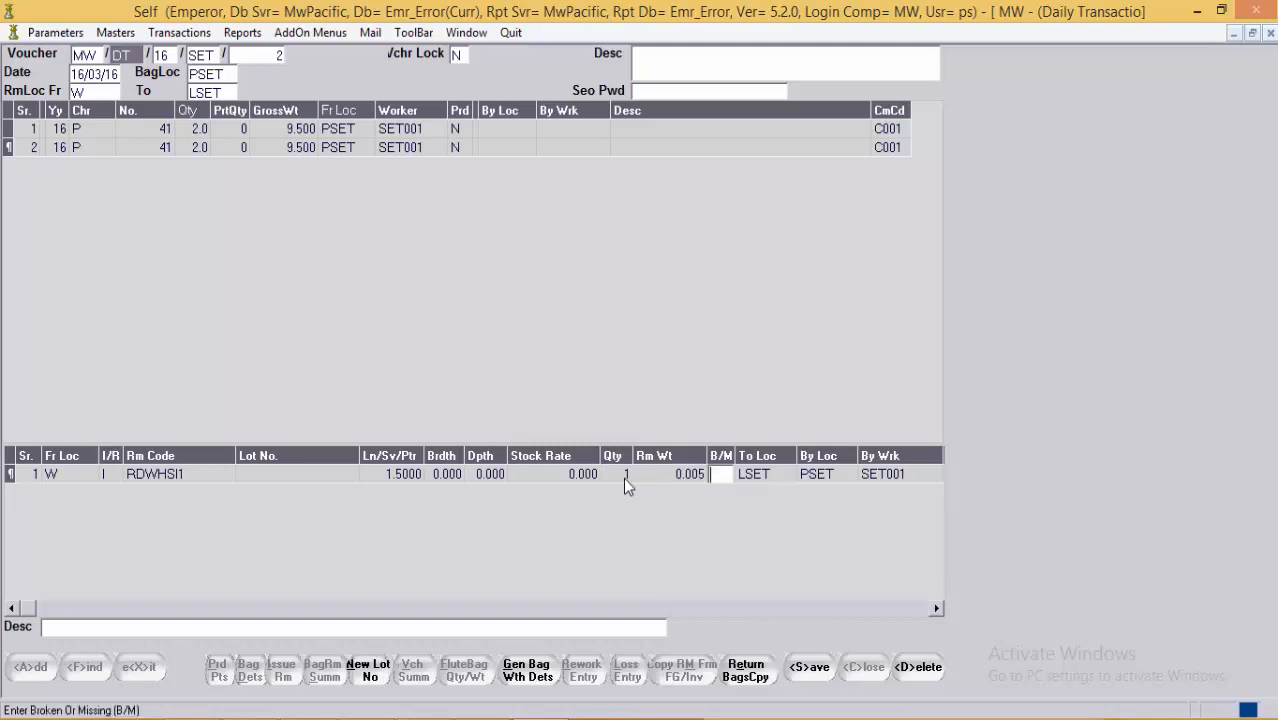
text(B)
key(Return)
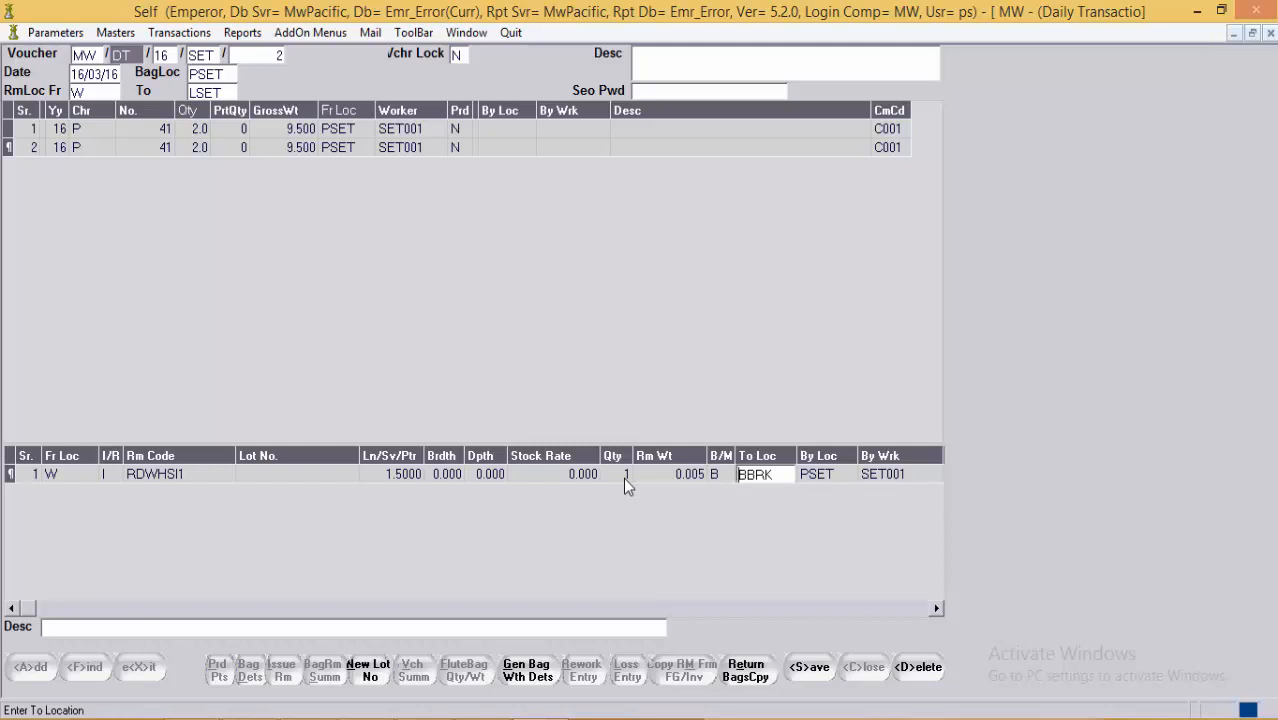
key(Return)
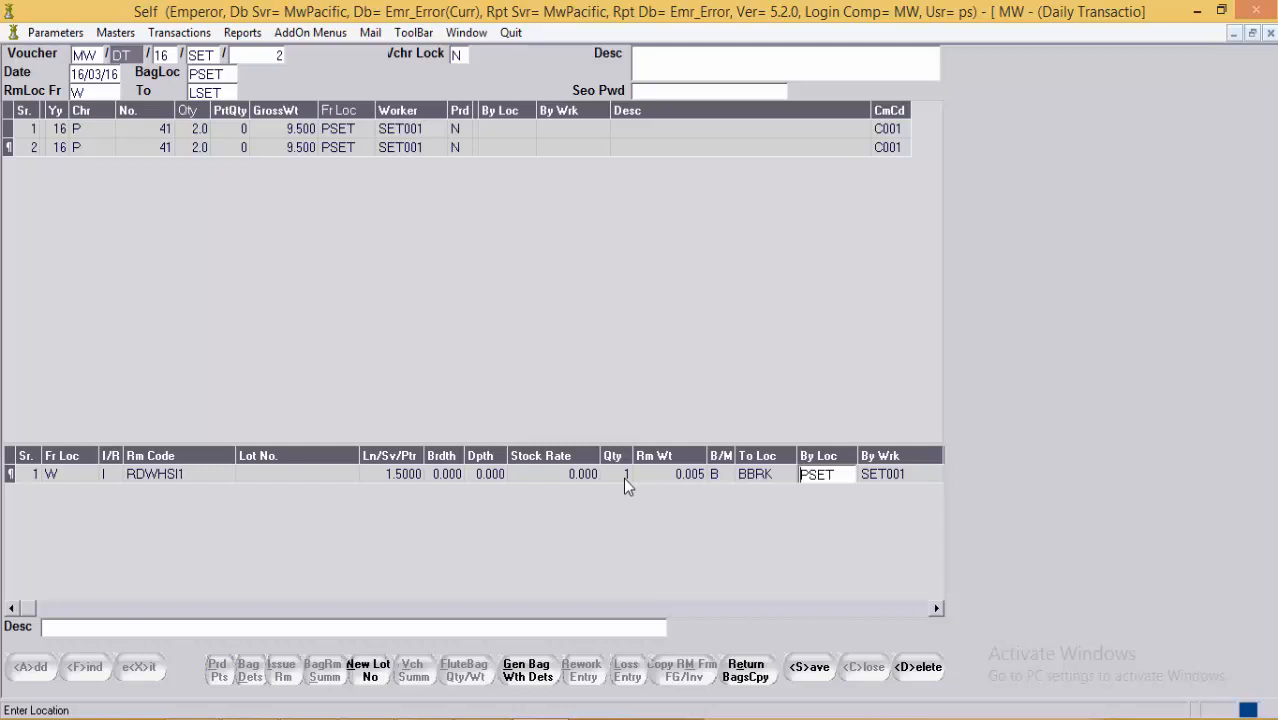
key(Return)
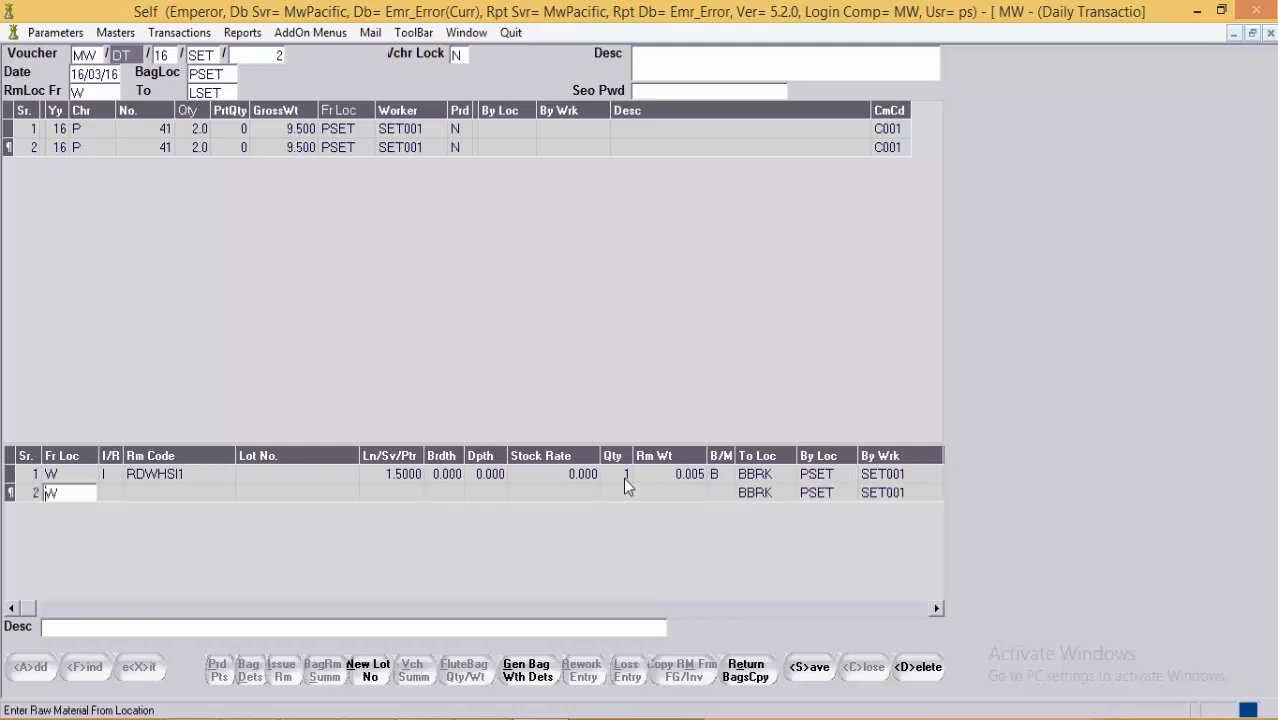
Step: Fill line 2 with source SDIA, issue, RDWHSI1, size 1.5, rate 0.000 and weight .005
key(Delete)
text(SDIA)
key(Return)
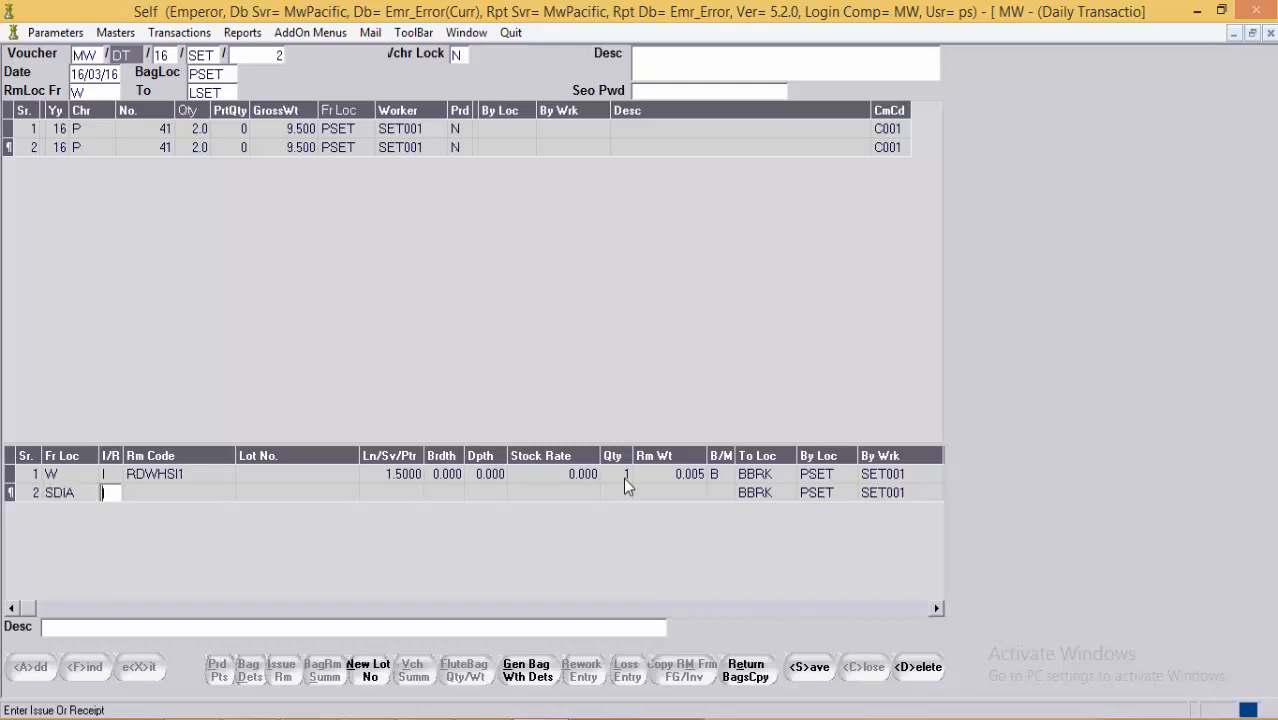
text(I)
key(Return)
text(R)
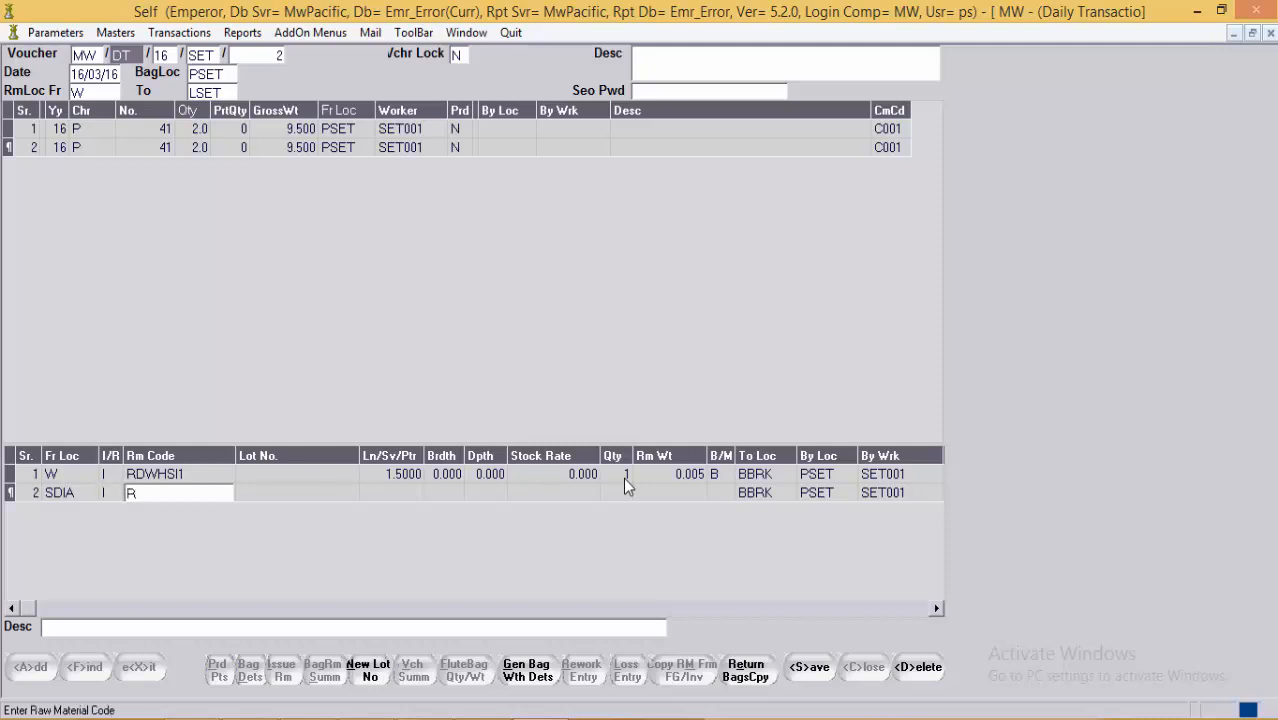
text(DWHSI1)
key(Return)
key(Return)
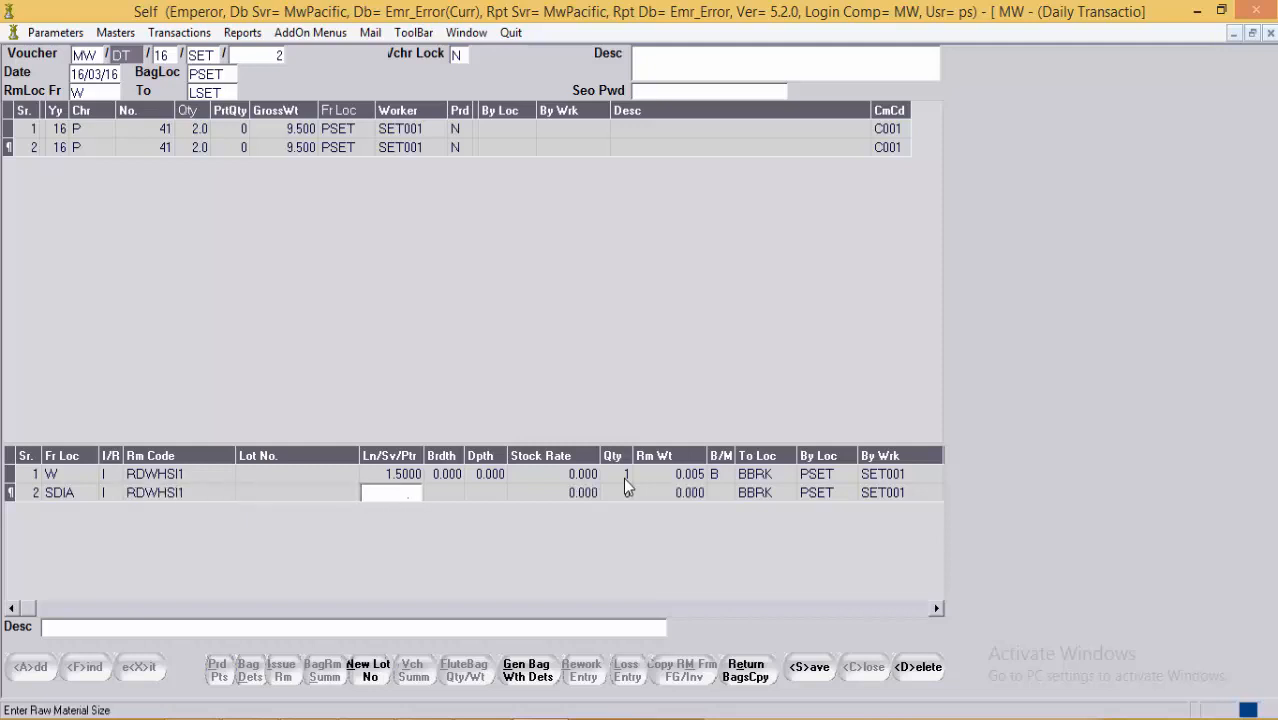
text(1.5)
key(Return)
key(Return)
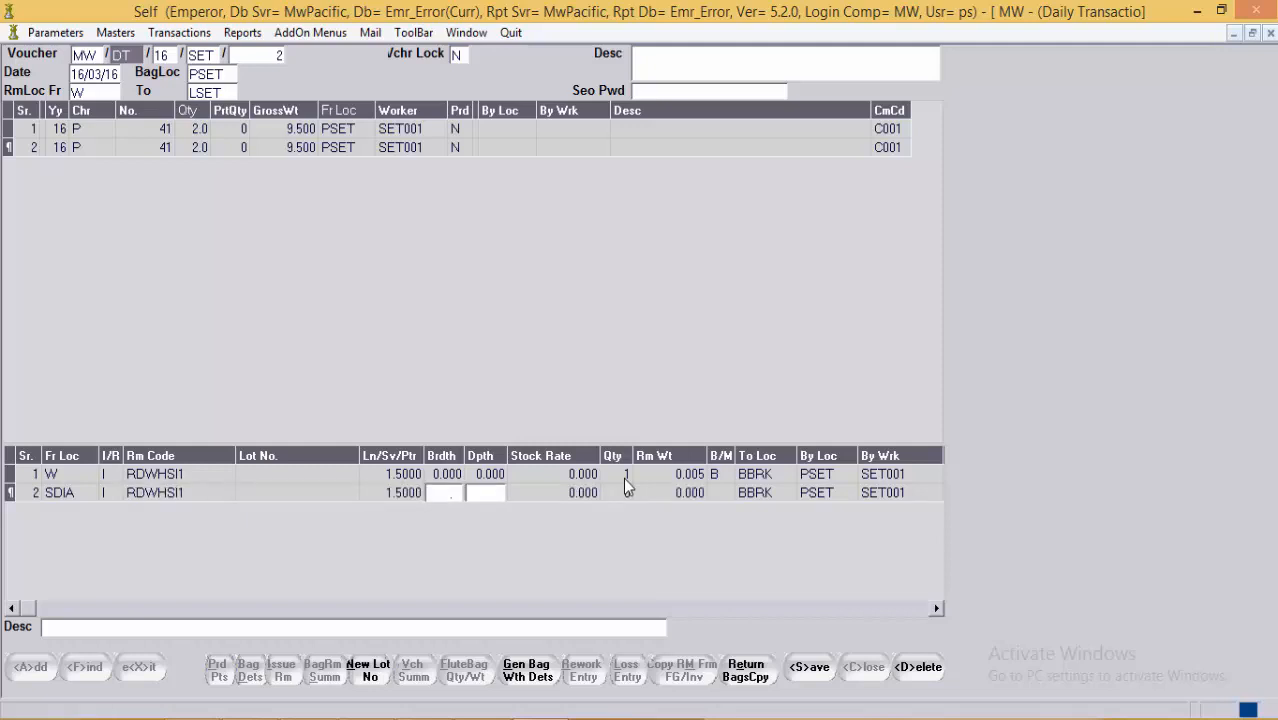
key(Return)
key(Return)
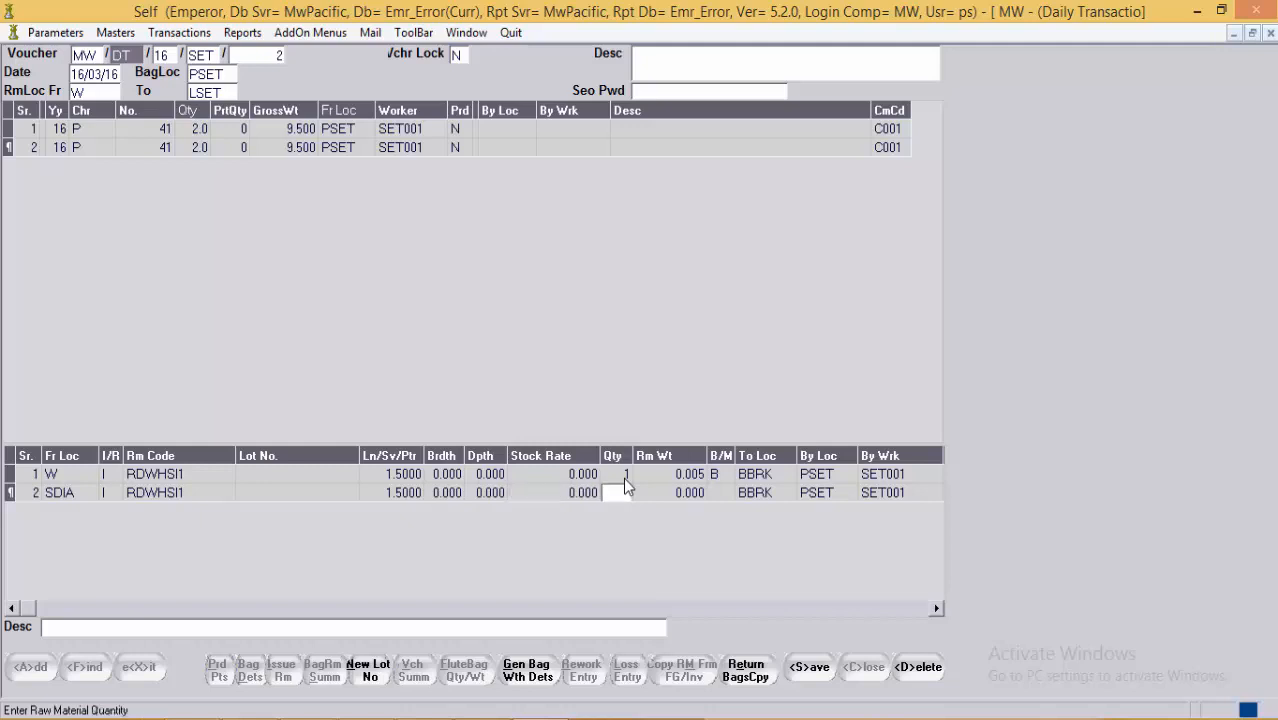
key(Return)
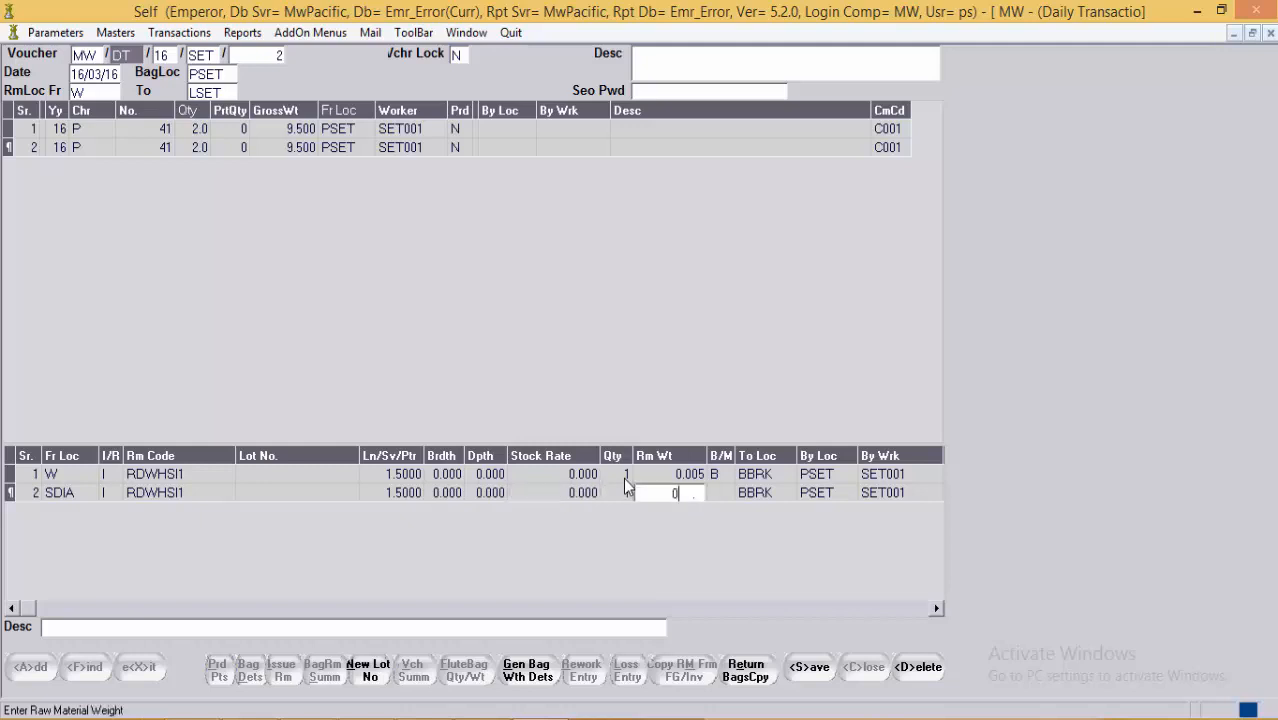
text(.005)
key(Return)
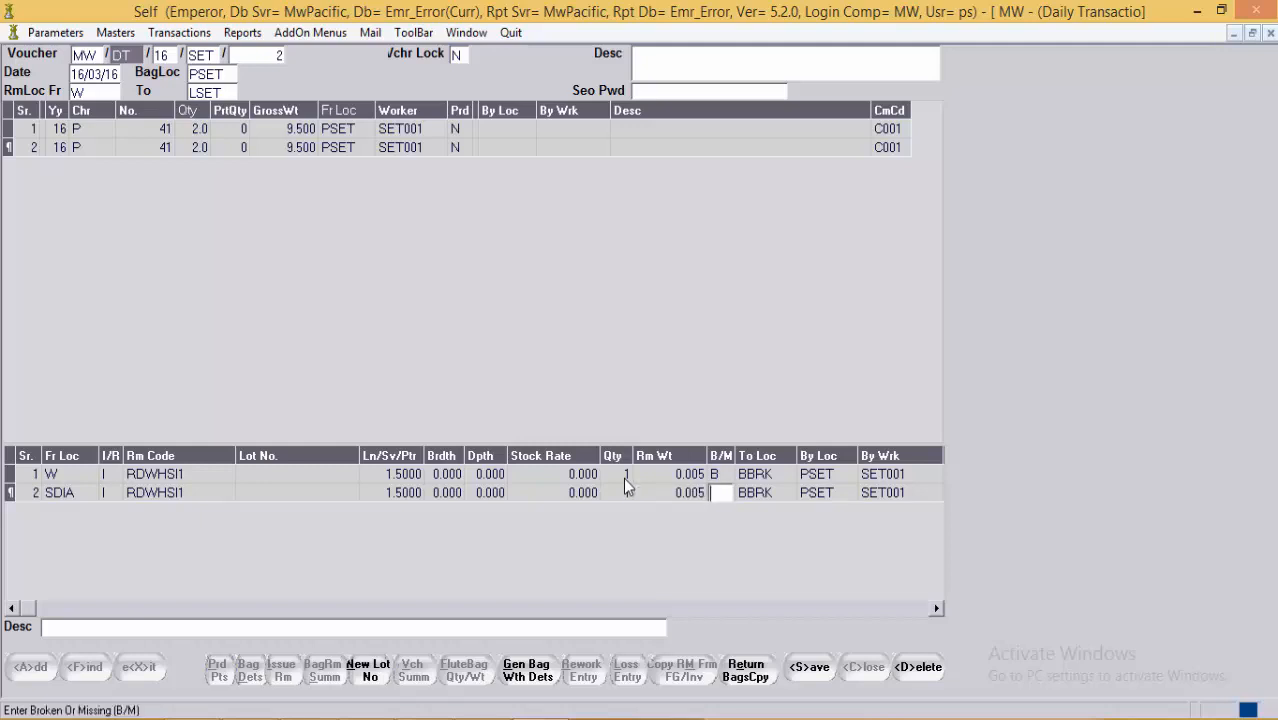
Step: Set line 2's destination location to W, then revisit the weight cells
text(W)
key(Return)
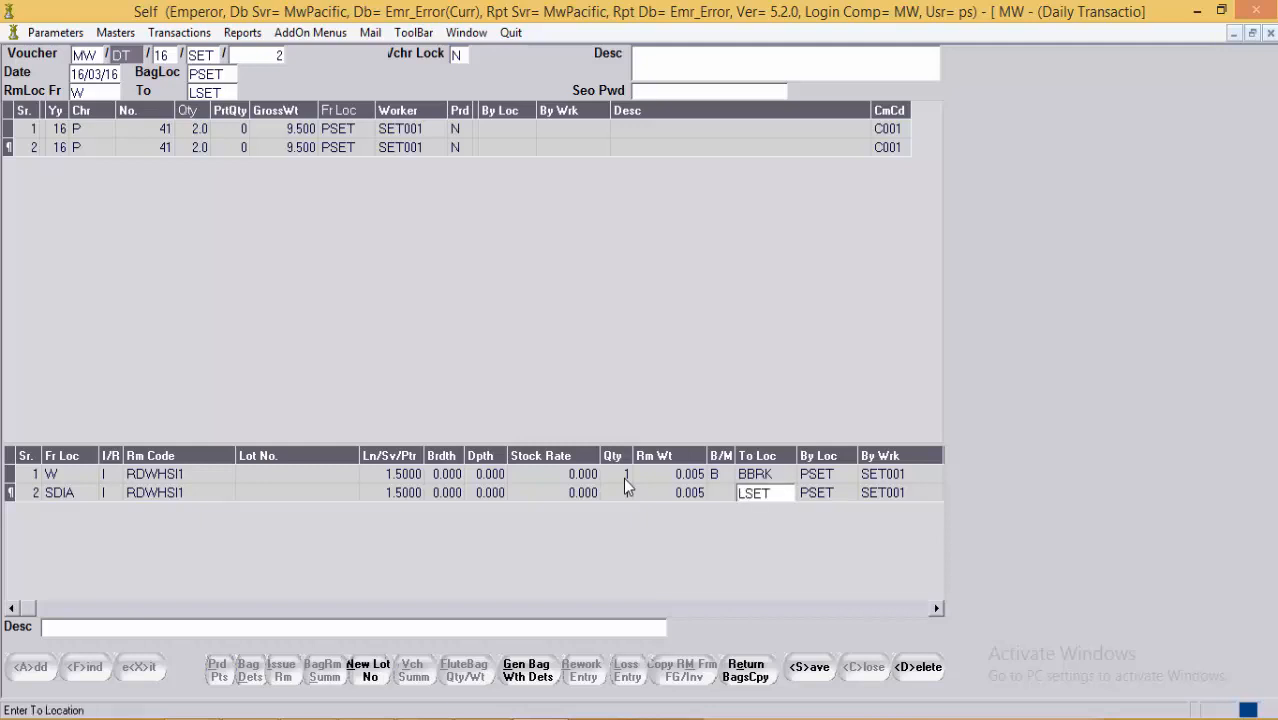
key(Delete)
text(W)
key(Return)
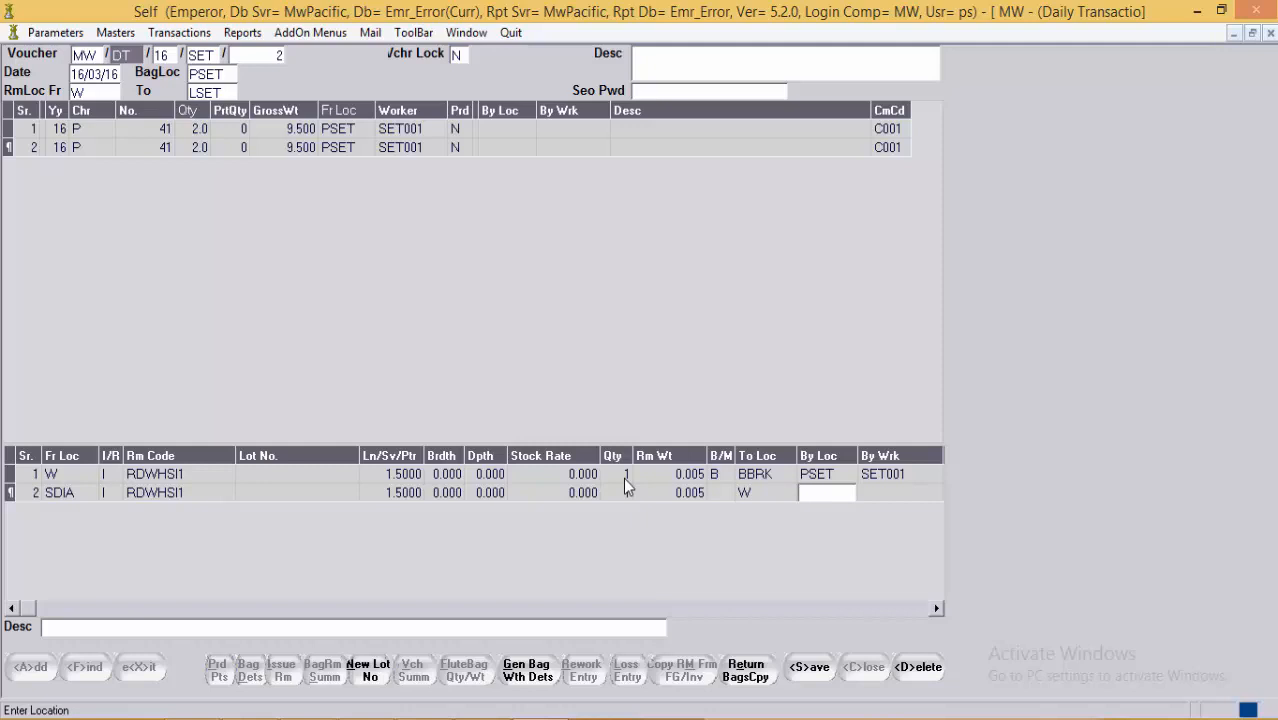
click(657, 496)
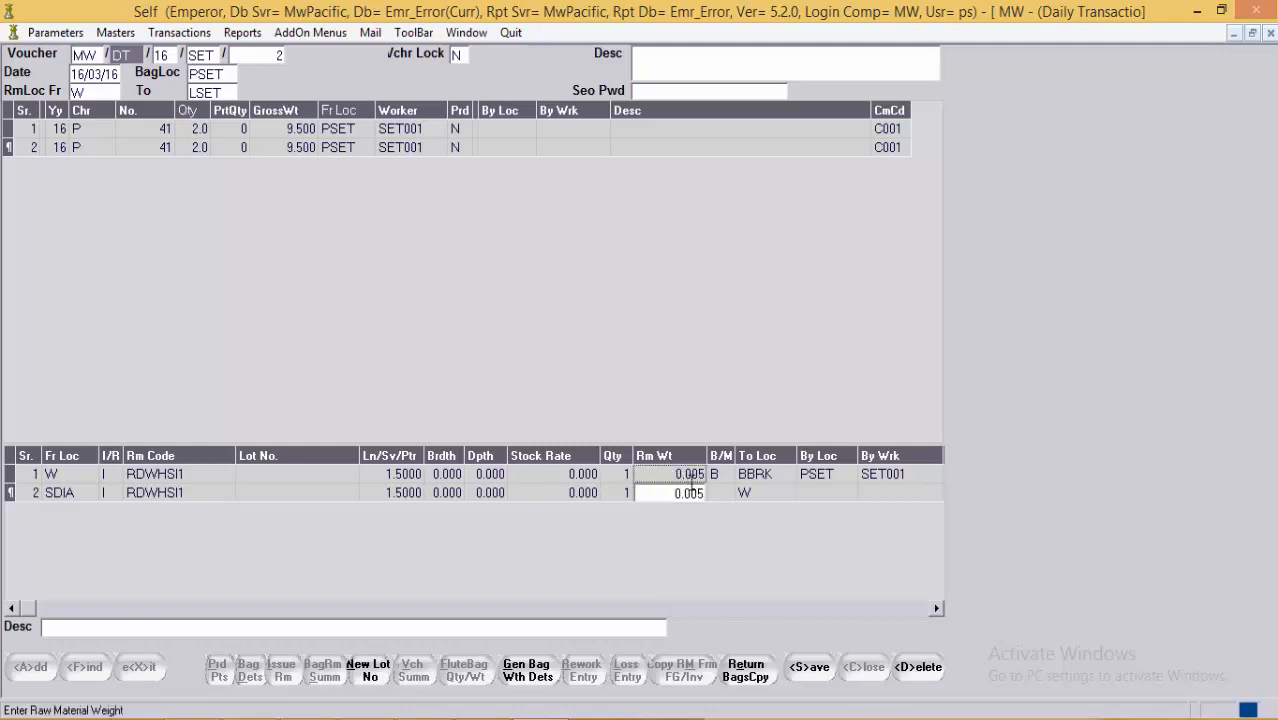
click(676, 476)
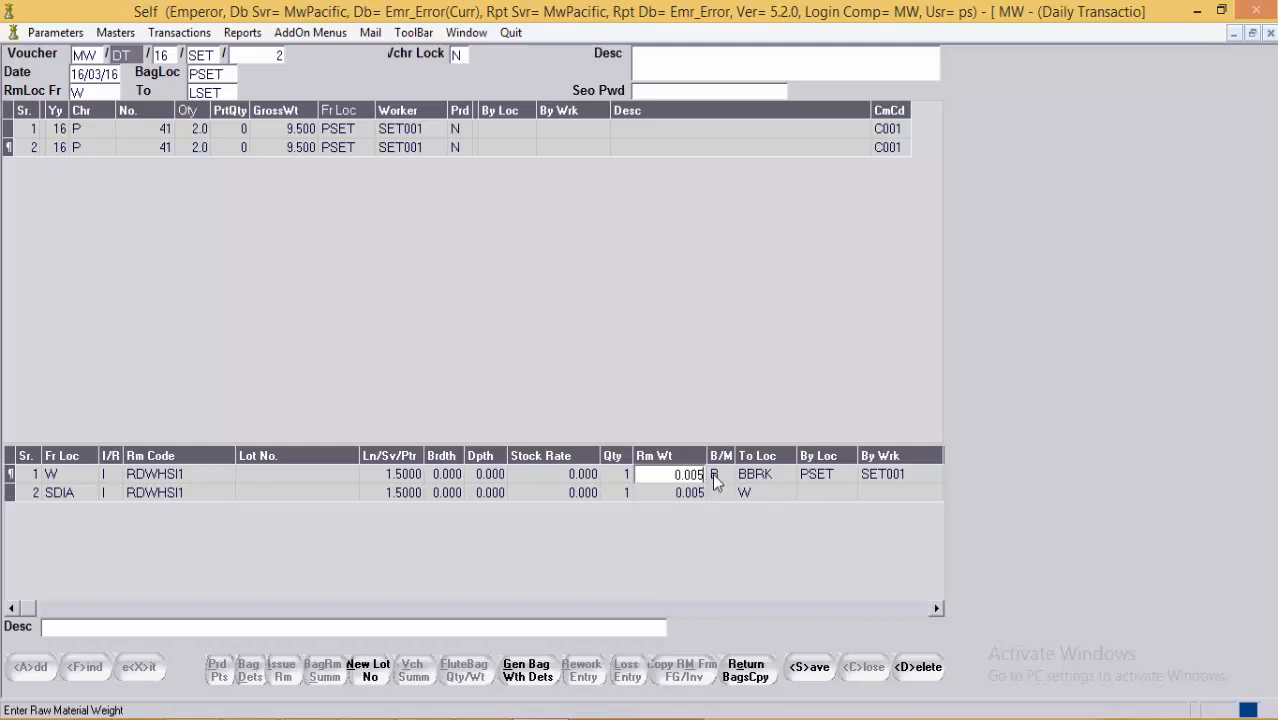
click(767, 478)
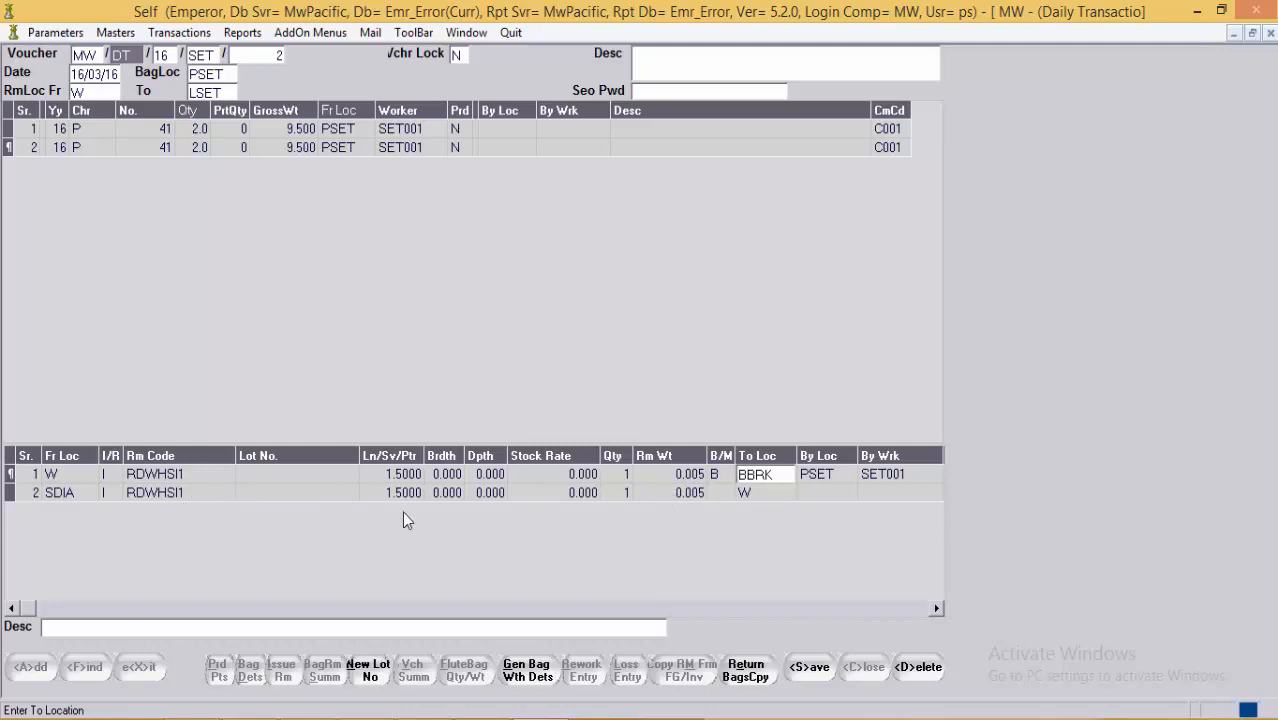
click(488, 492)
click(688, 496)
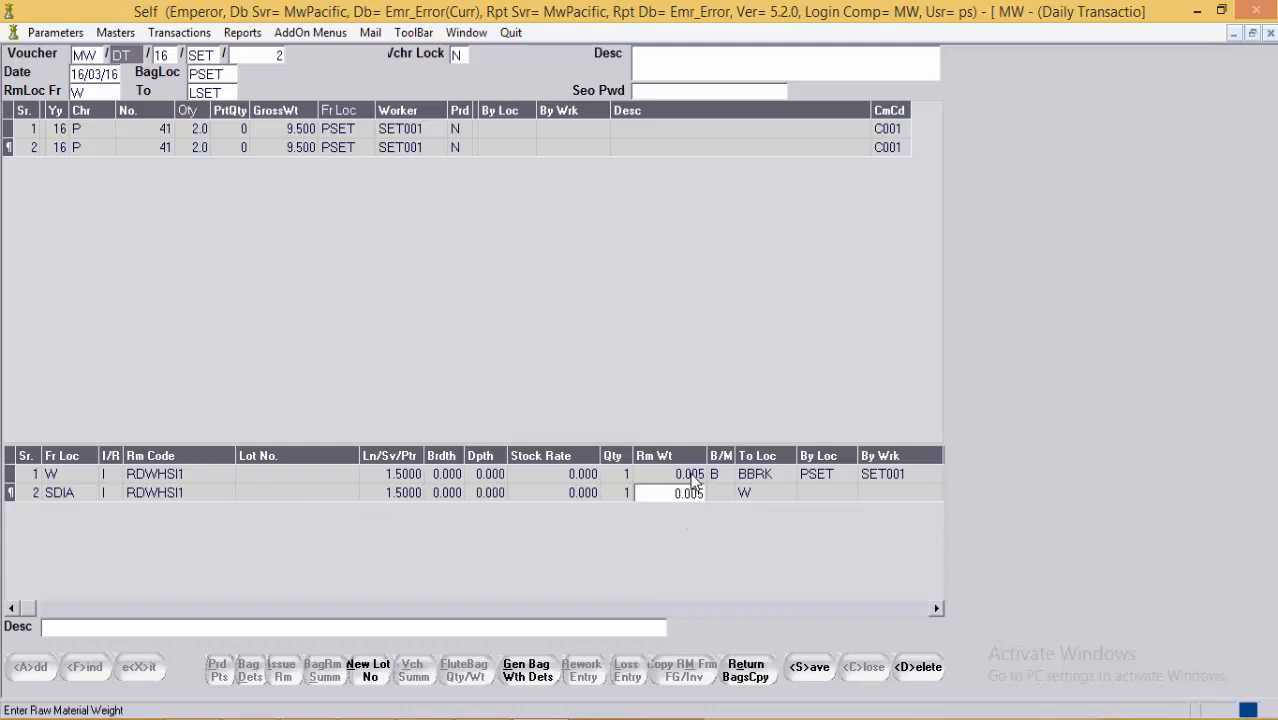
click(696, 477)
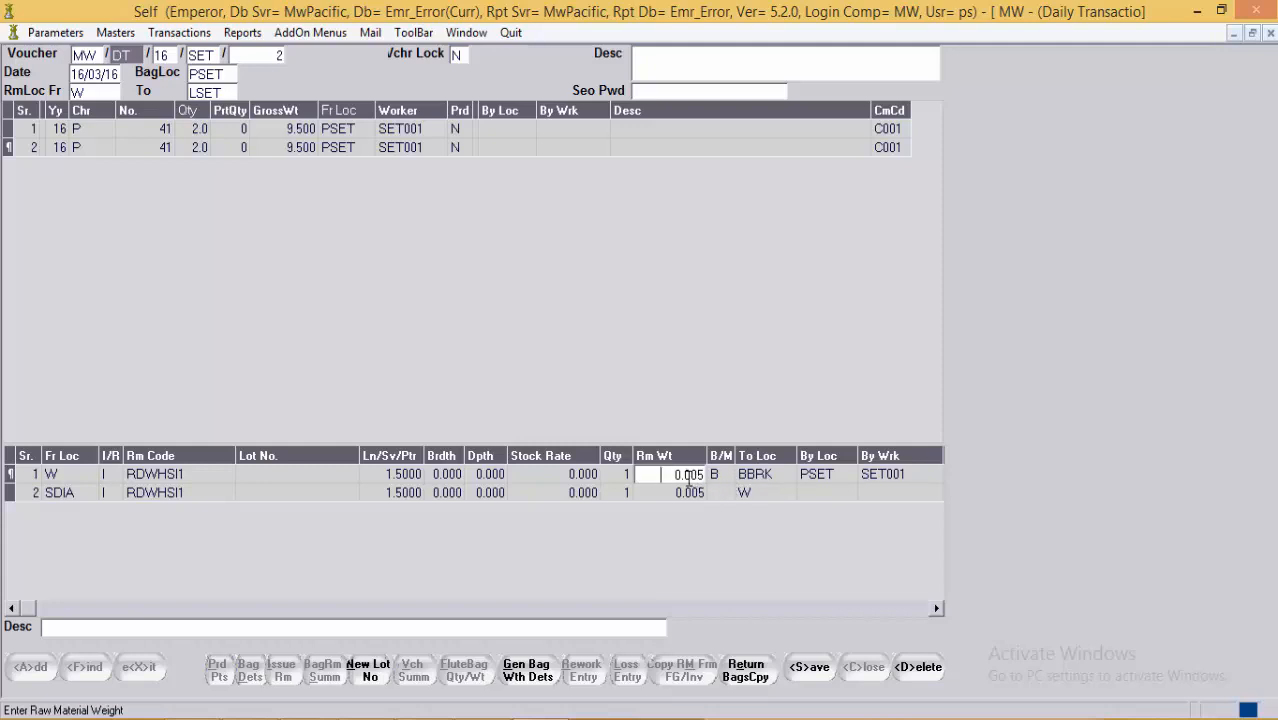
click(764, 476)
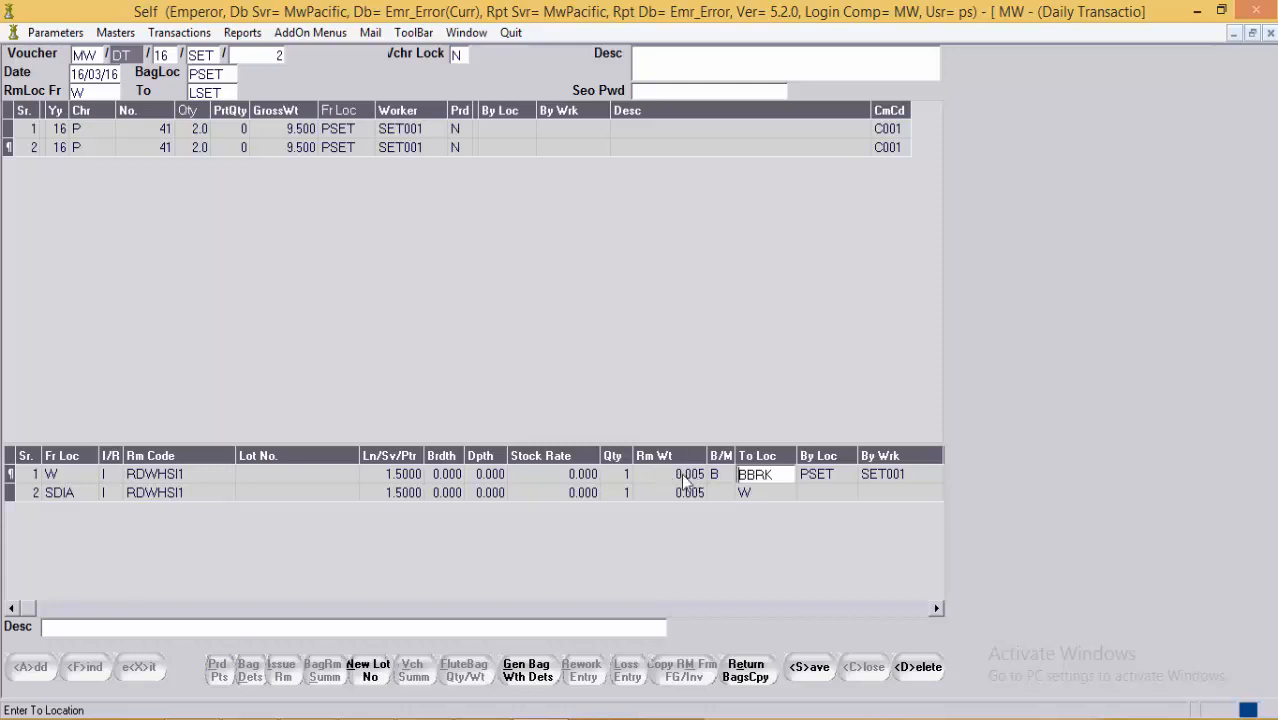
click(755, 476)
click(686, 476)
click(692, 475)
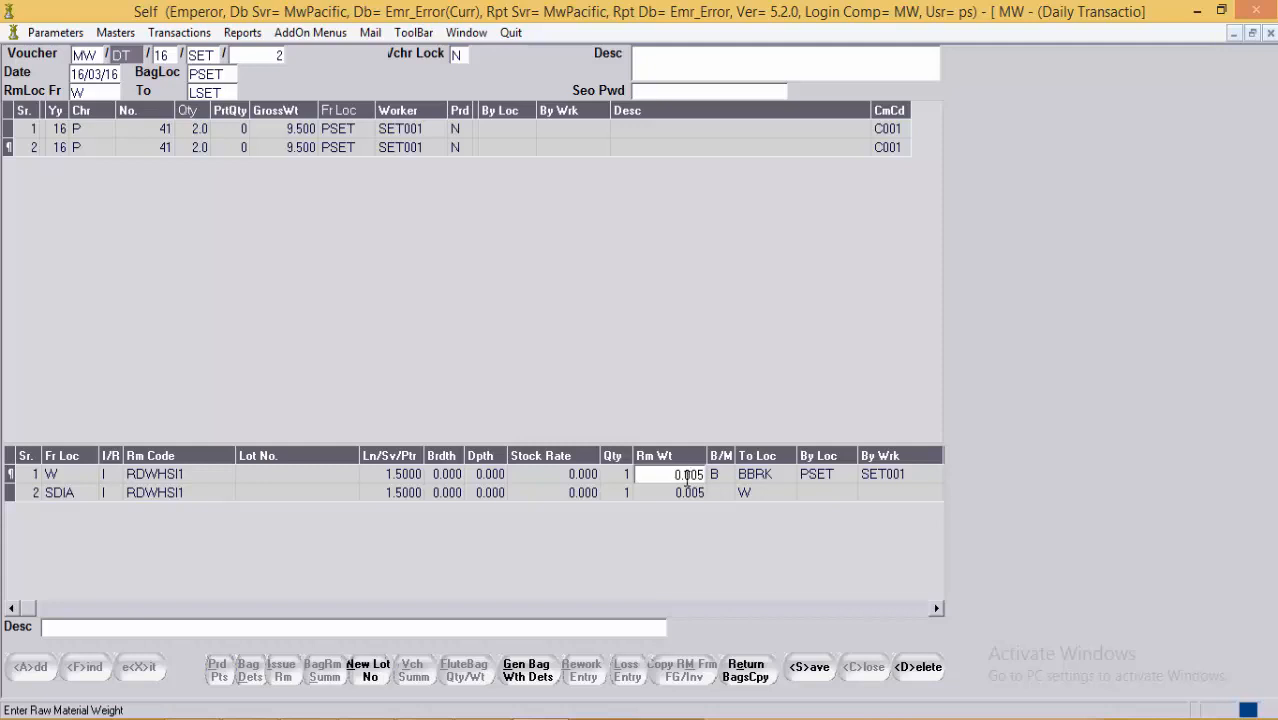
click(400, 149)
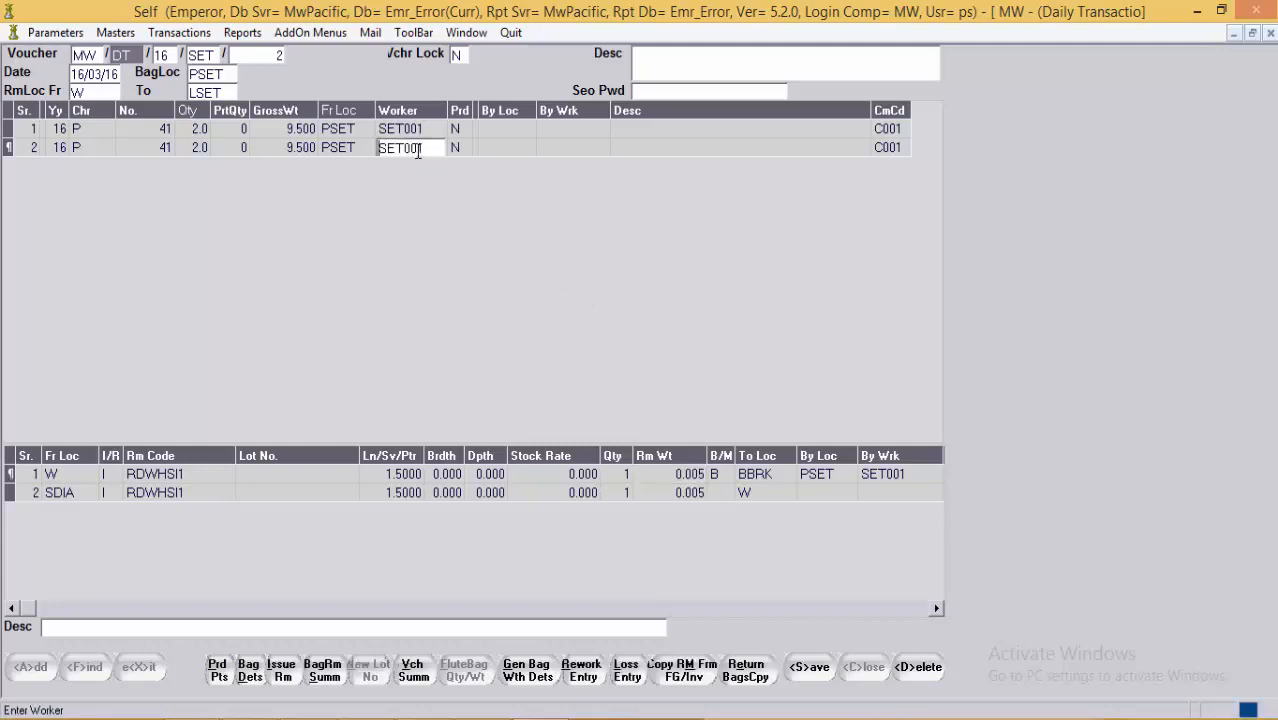
Step: Change the second bag line's production-completed flag from N to Y
click(466, 149)
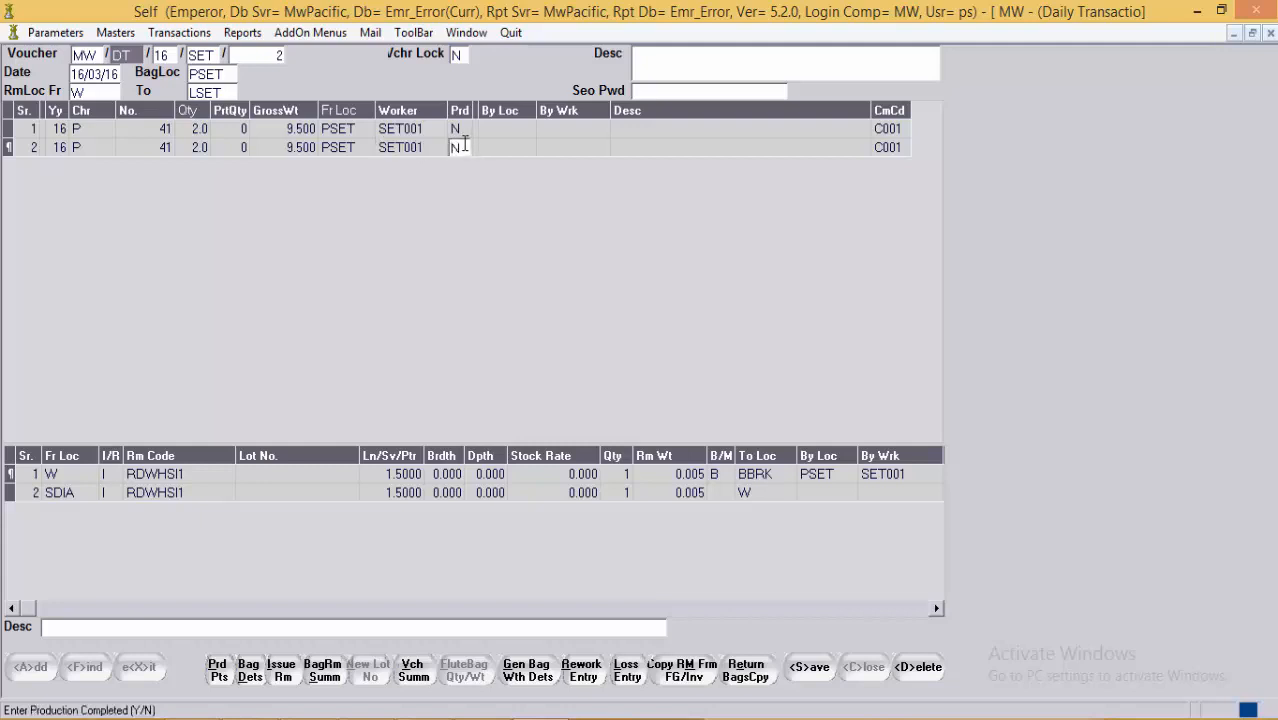
drag(464, 147, 418, 150)
key(BackSpace)
text(Y)
key(Return)
Step: Save the daily transaction
click(390, 156)
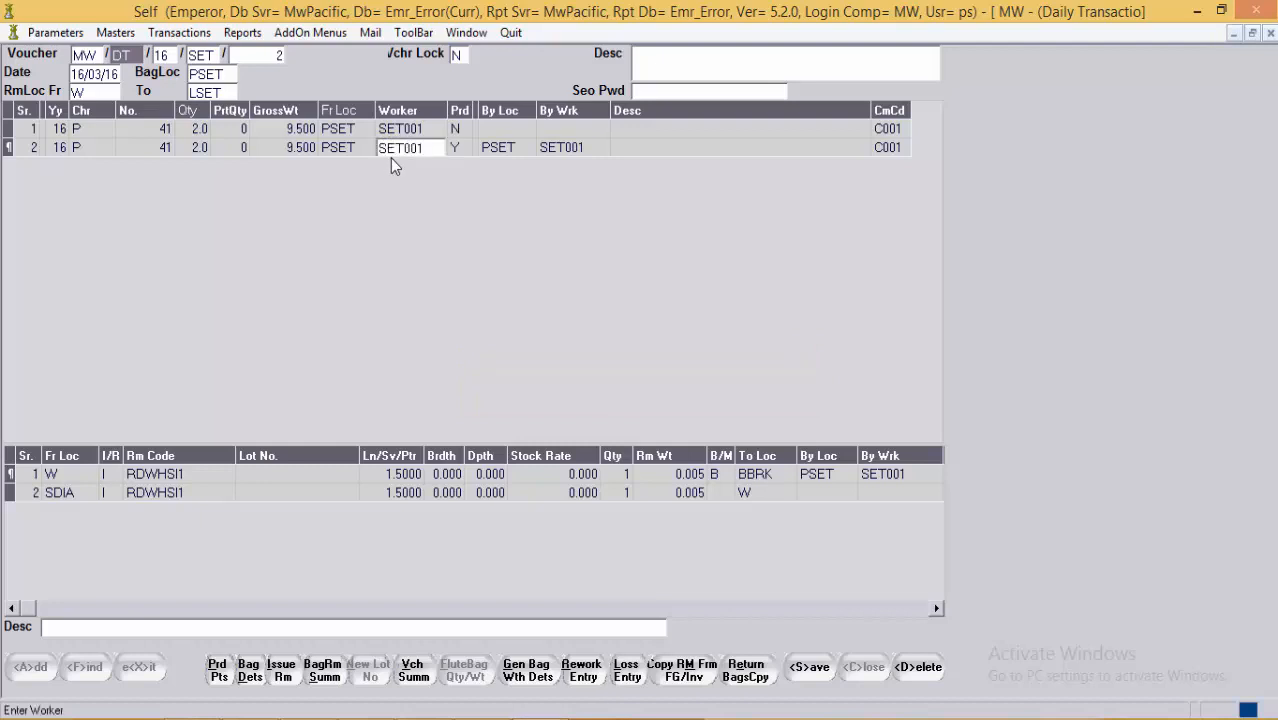
click(812, 670)
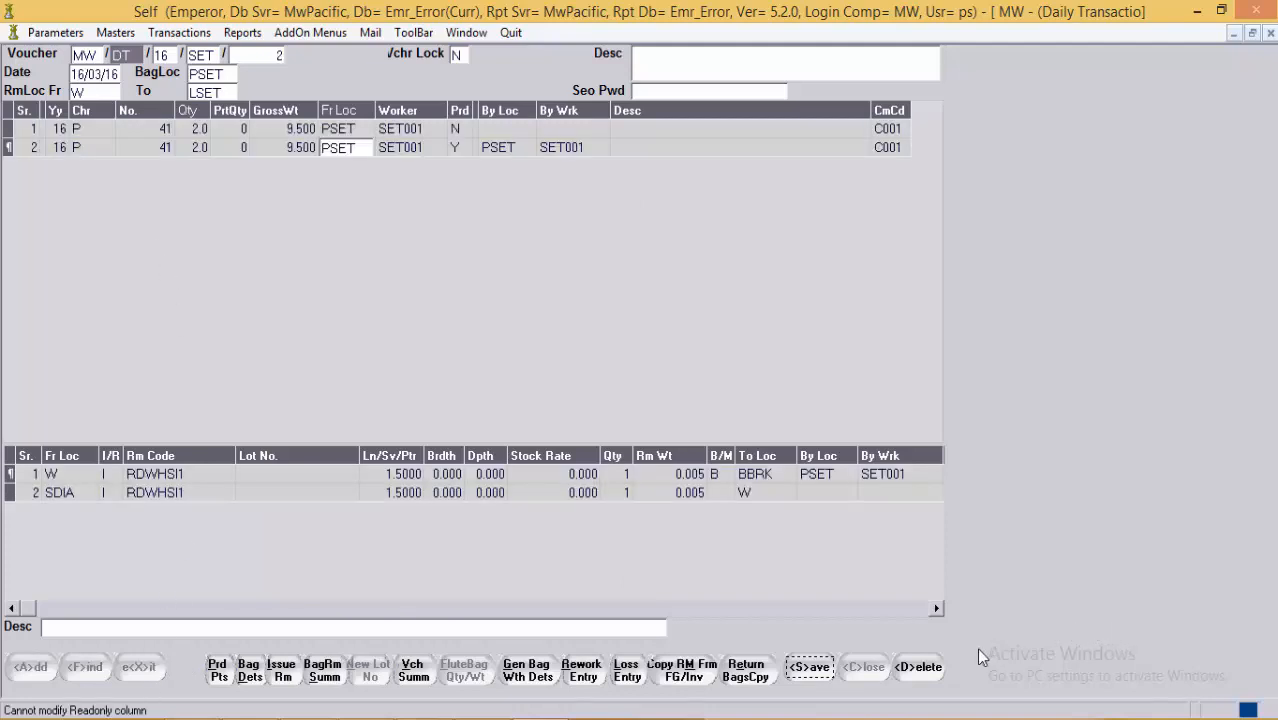
click(800, 668)
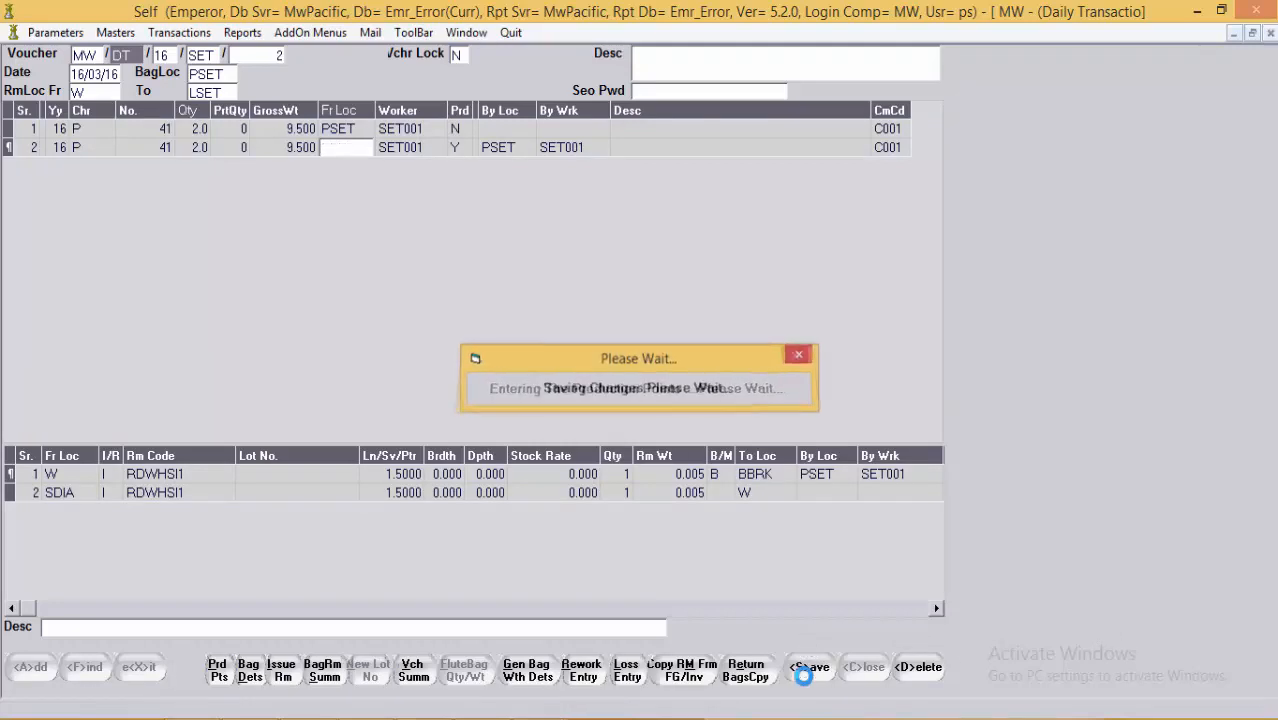
Step: Switch to the Bag Movement window for voucher BV/16/FIL/1 and bring up Copy Bags
click(478, 33)
click(516, 146)
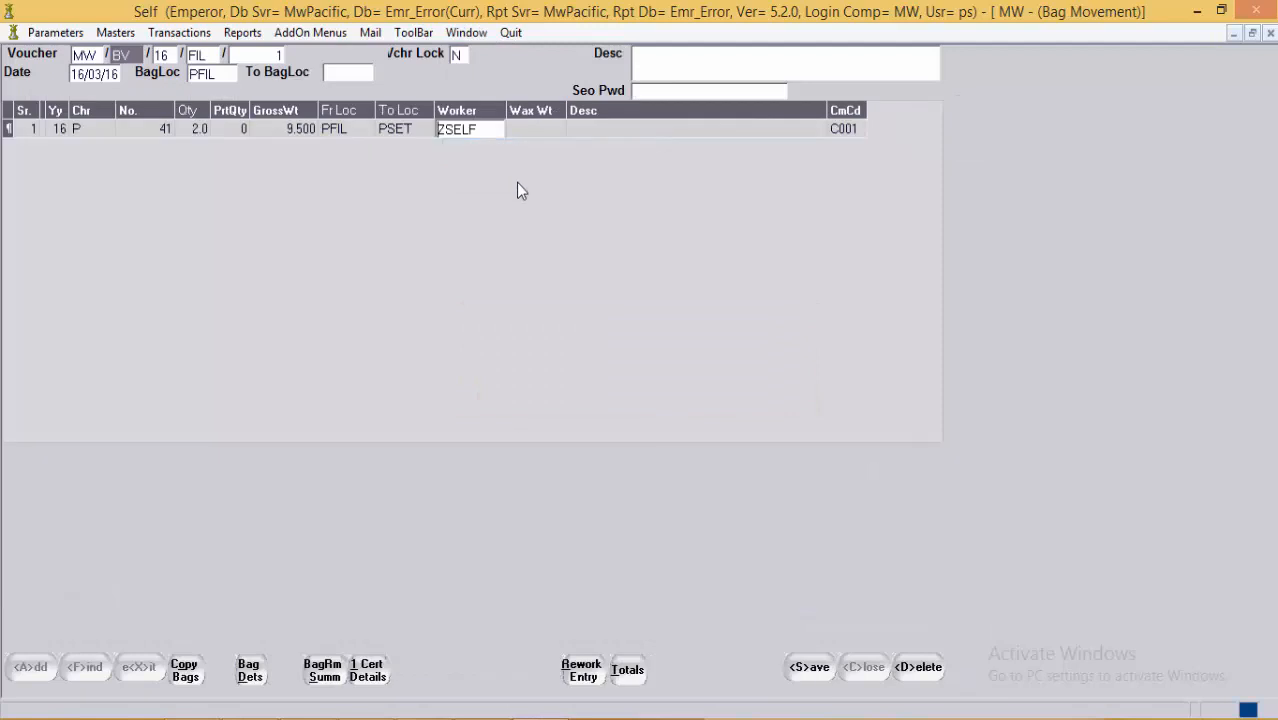
click(505, 131)
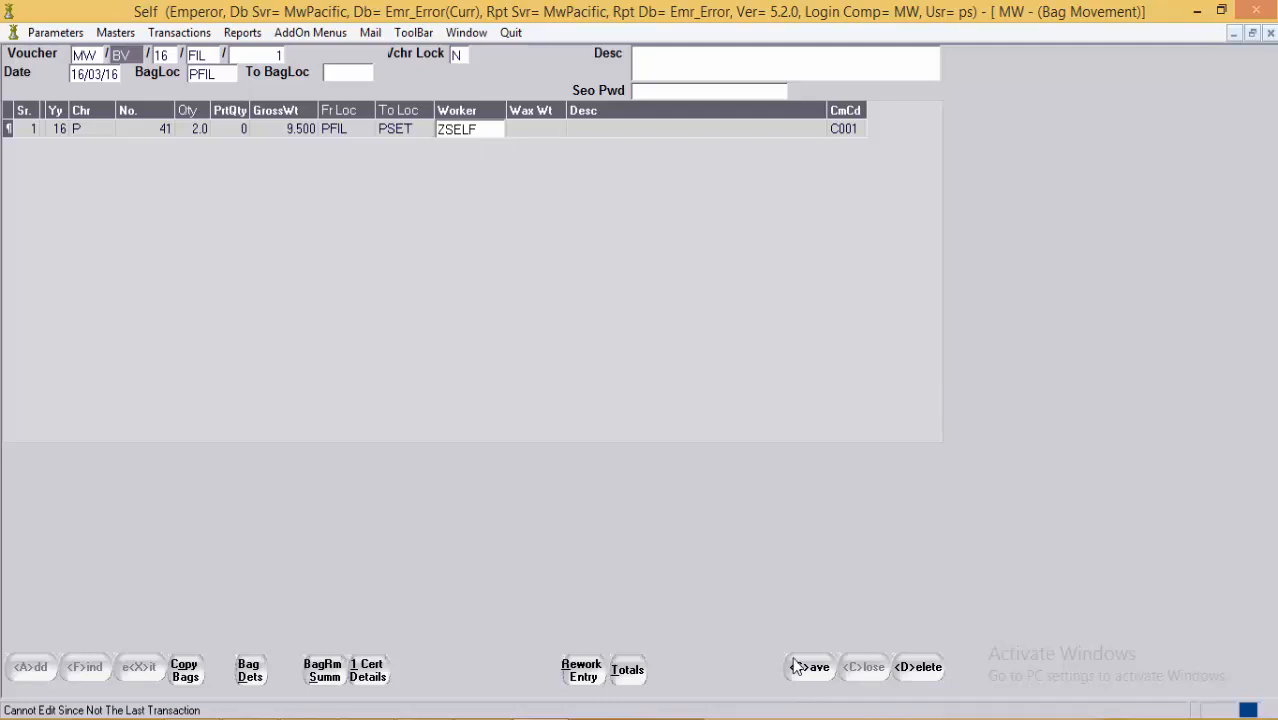
click(526, 128)
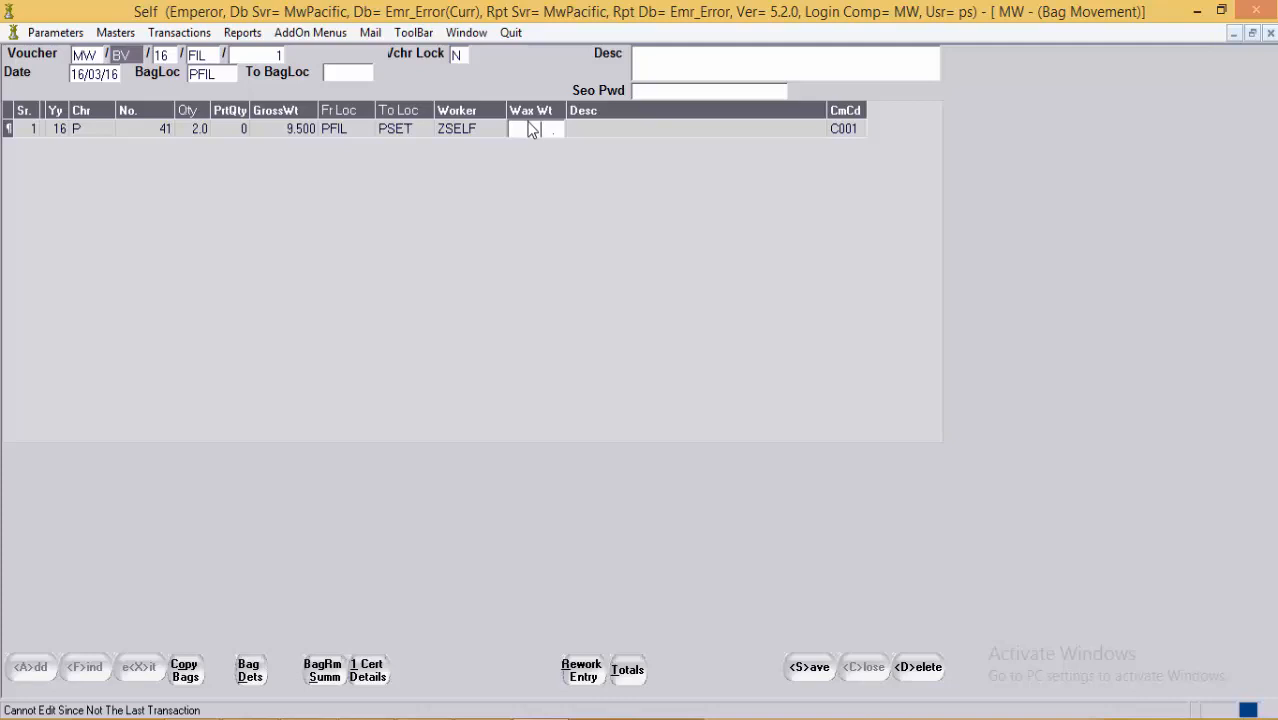
click(185, 672)
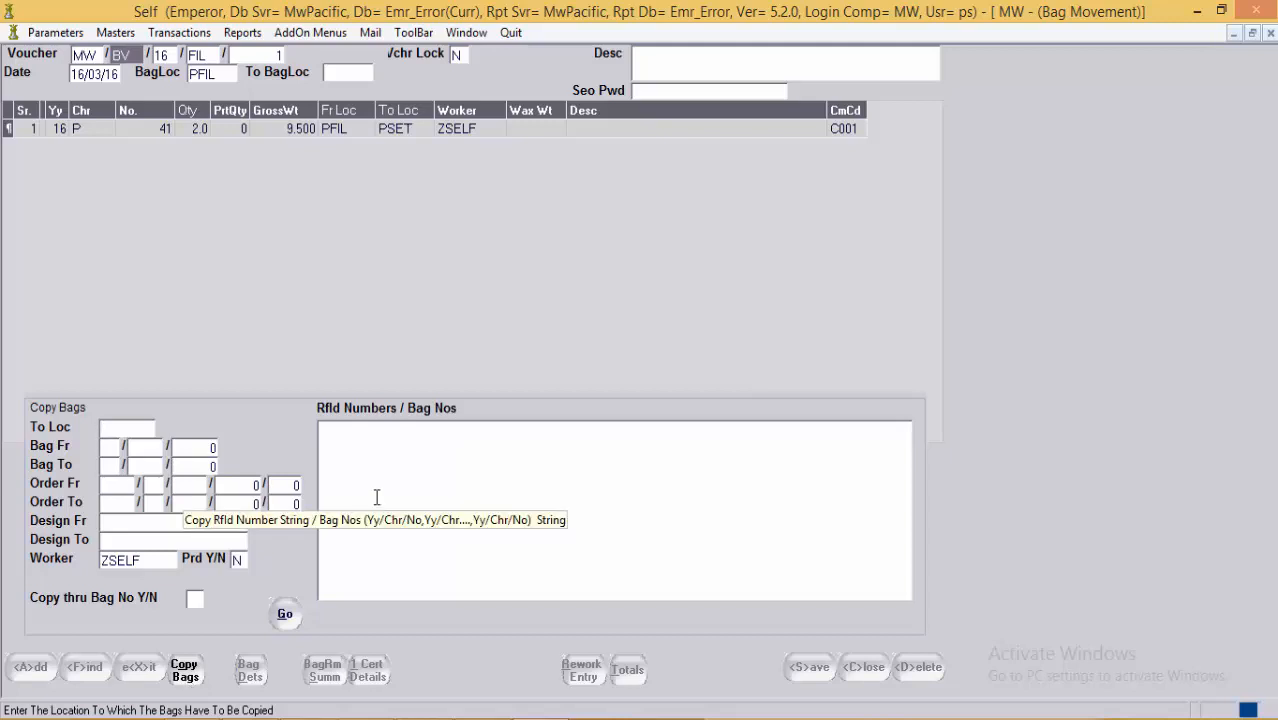
Step: Close the copy-bags panel, reopen it, then close it again
click(403, 464)
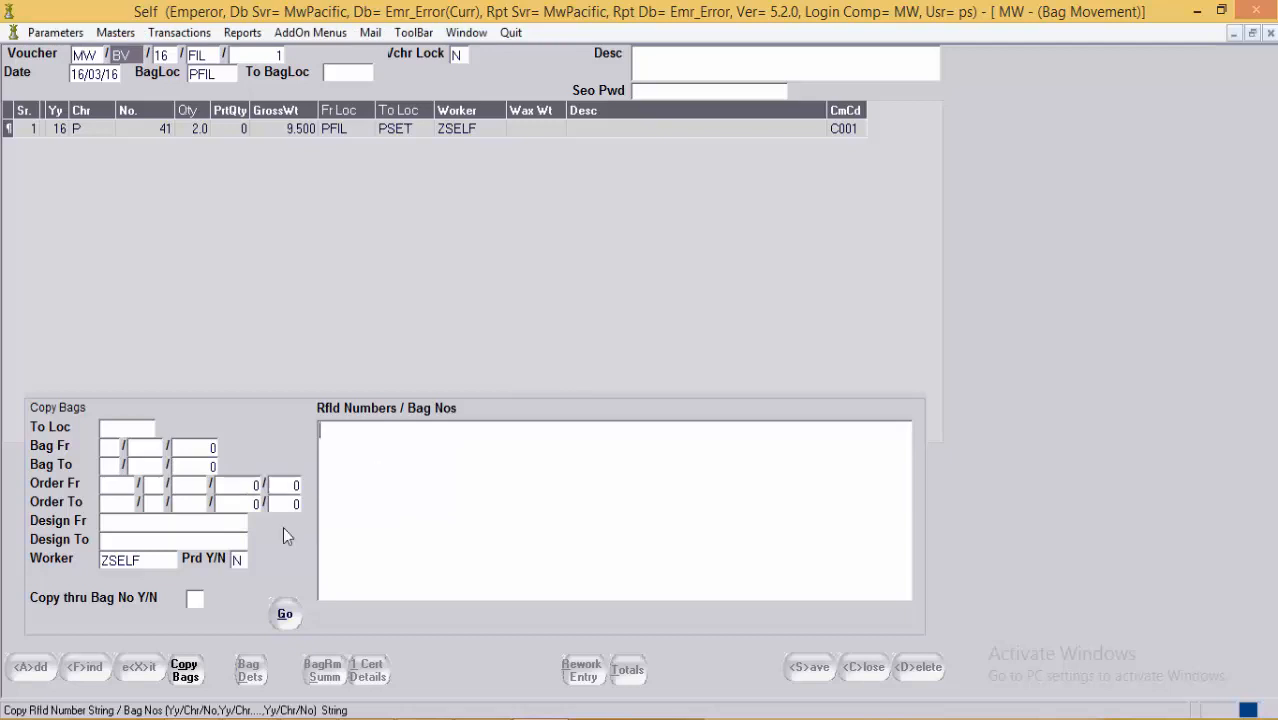
click(187, 676)
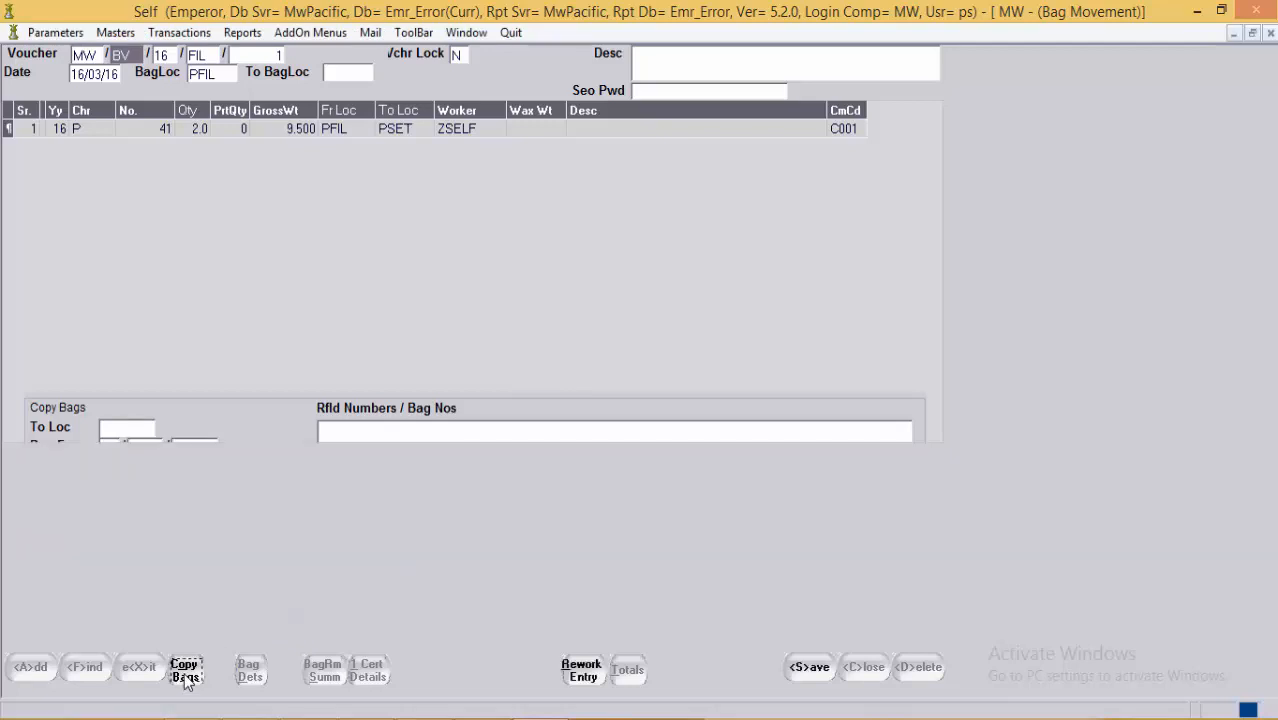
click(310, 136)
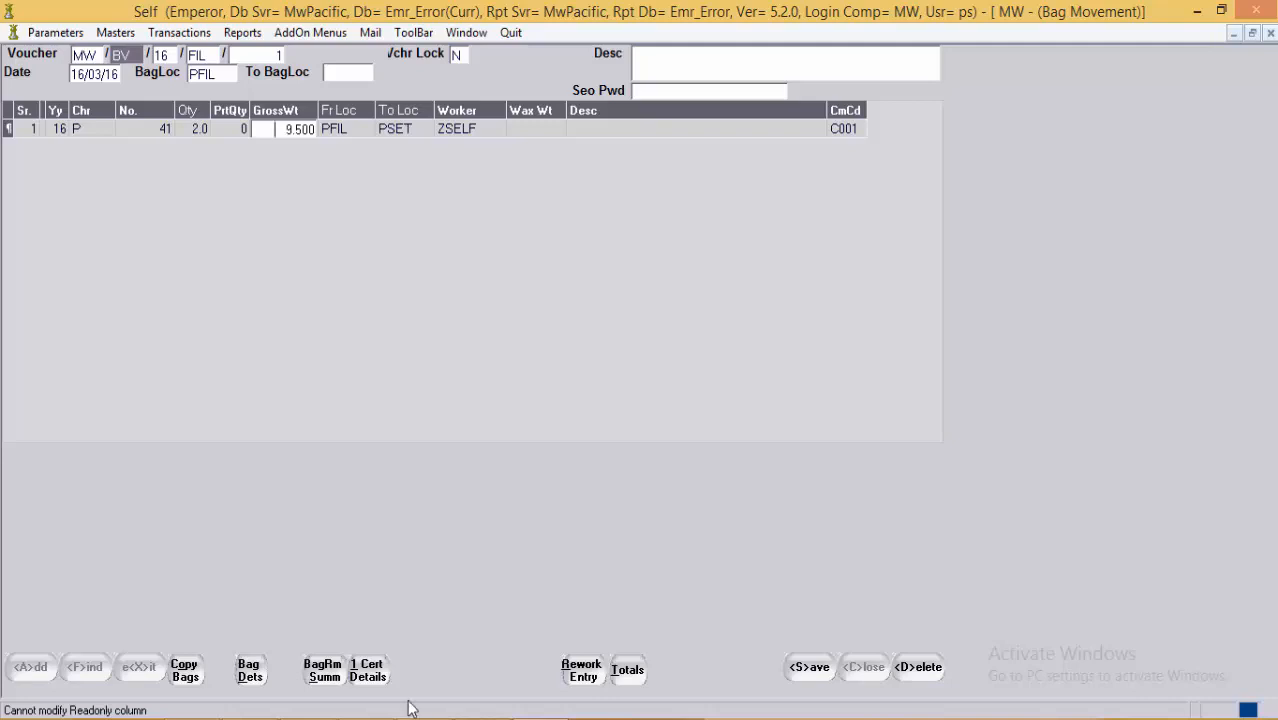
click(186, 676)
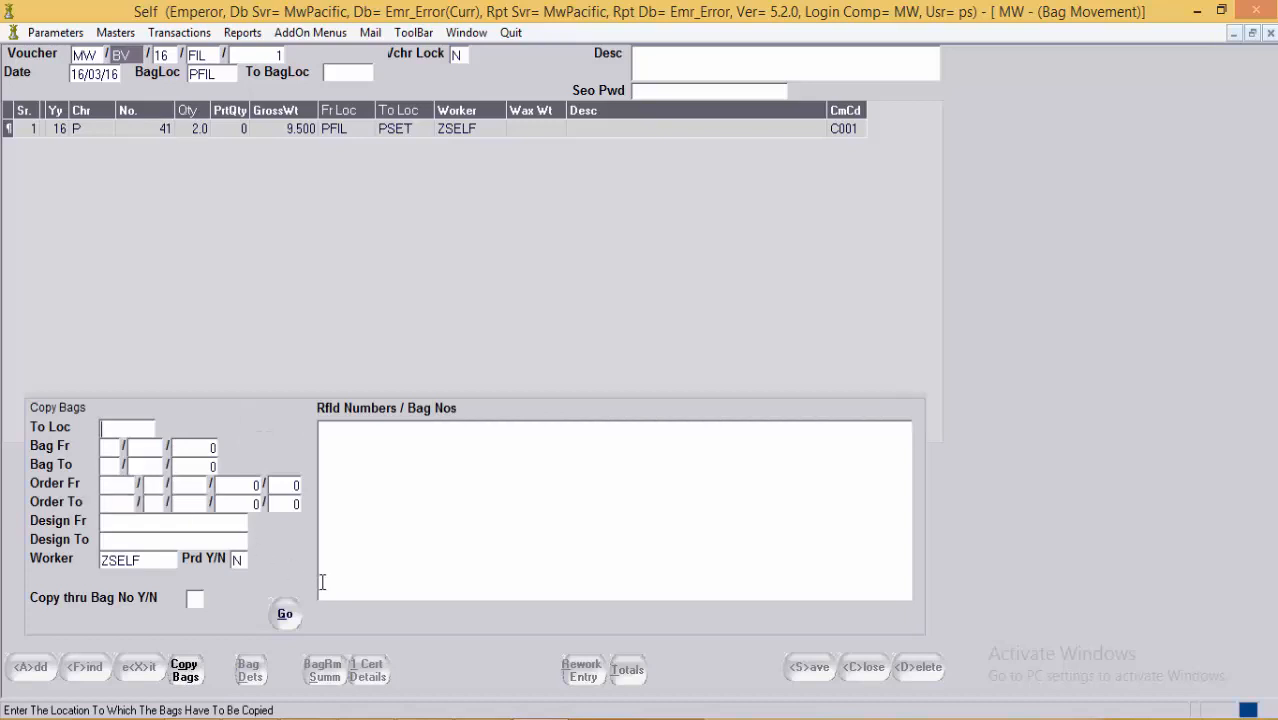
click(407, 504)
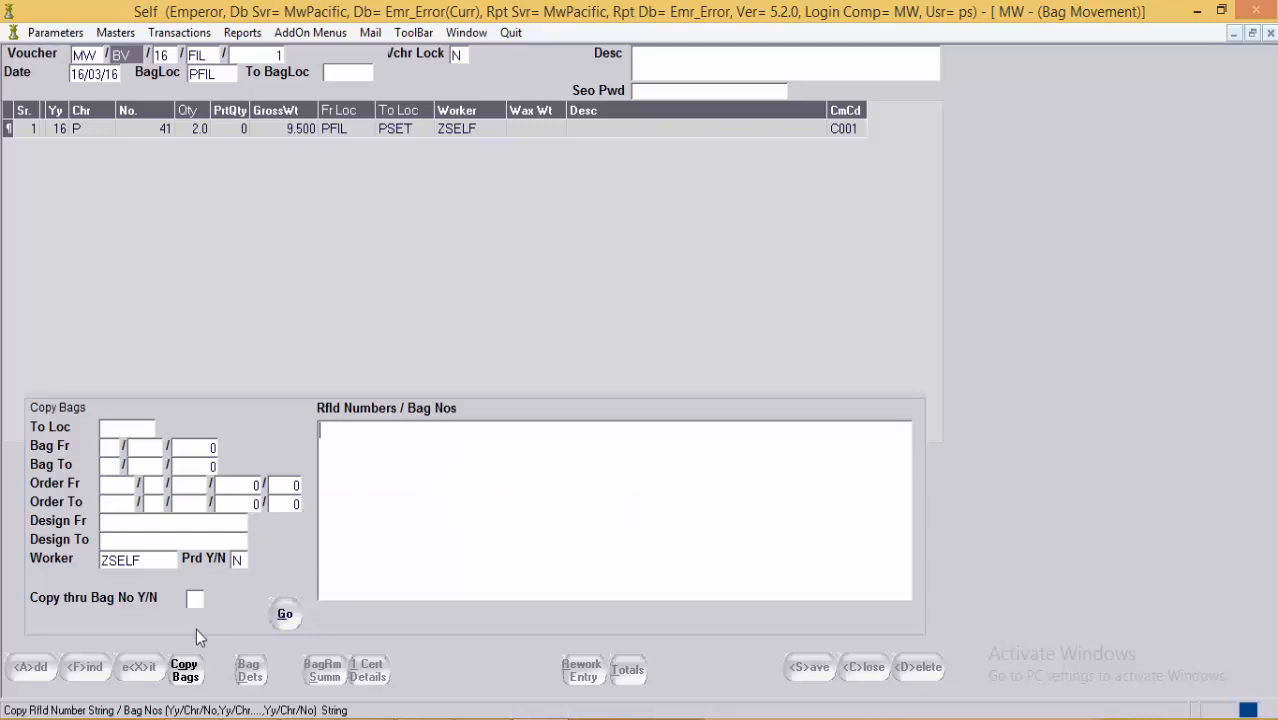
click(188, 672)
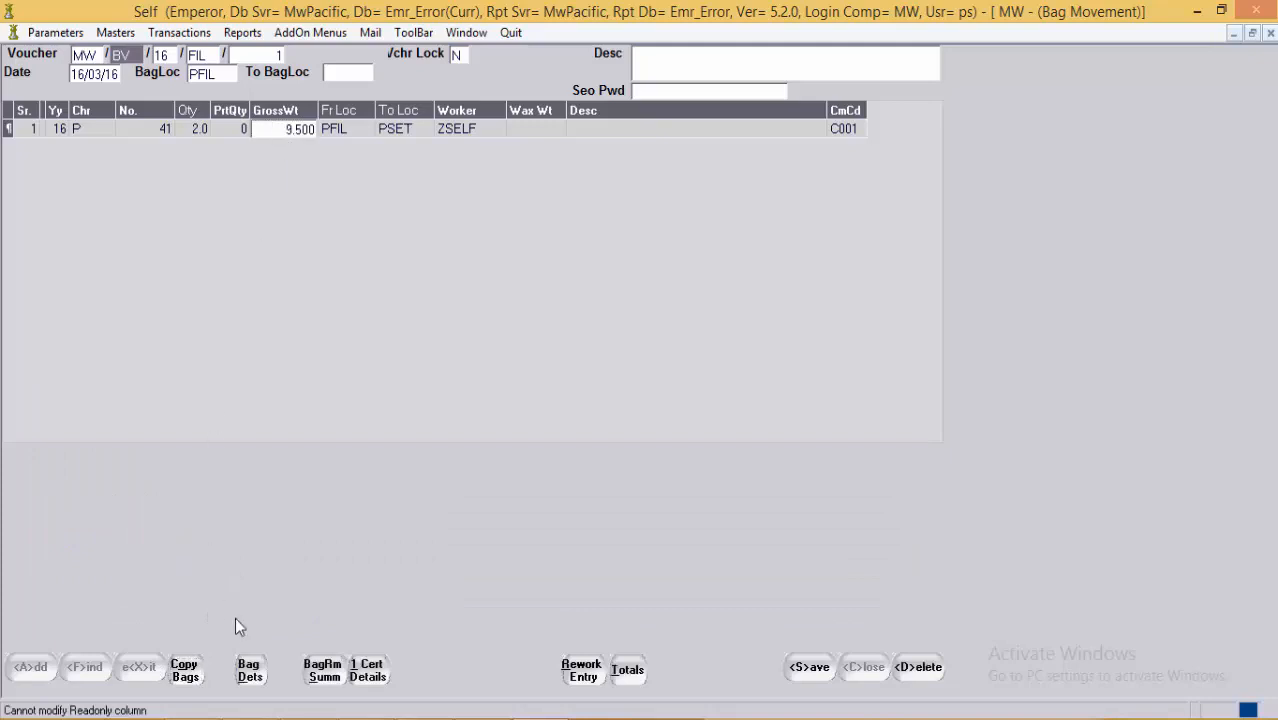
Step: View bag and certification details, then show totals: 1 bag, qty 2.0, weight 9.500
click(250, 682)
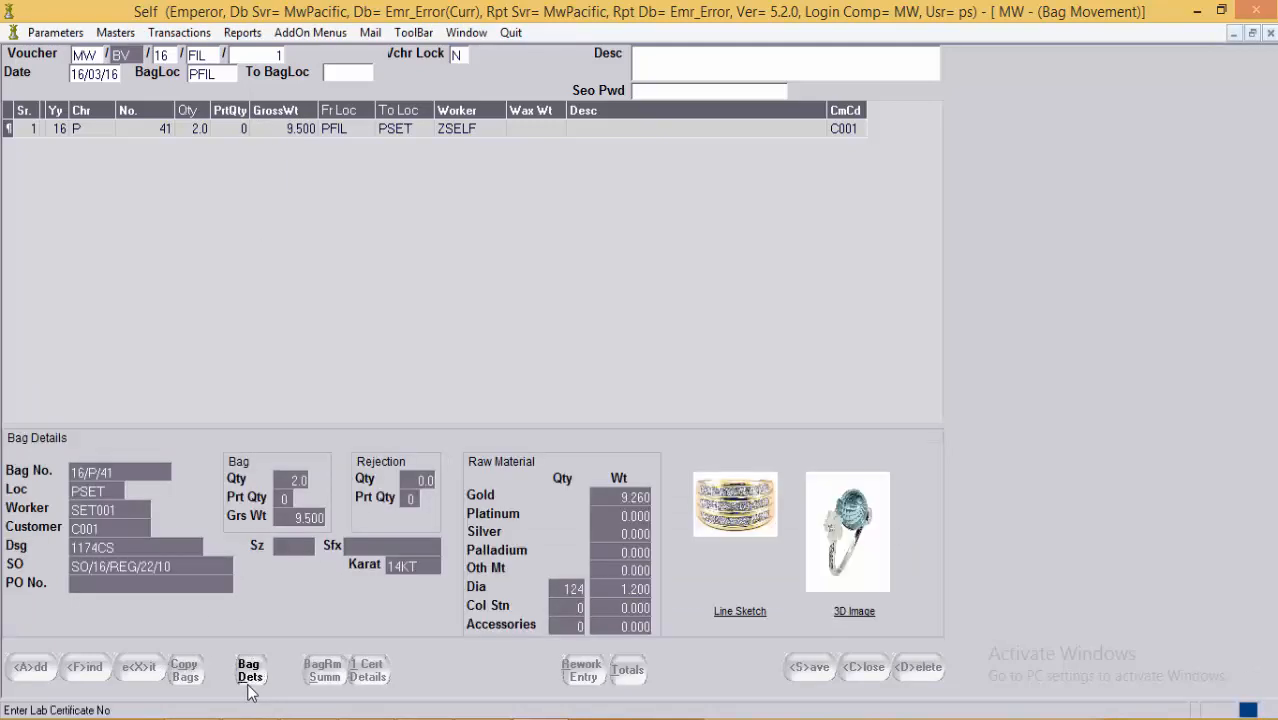
click(250, 688)
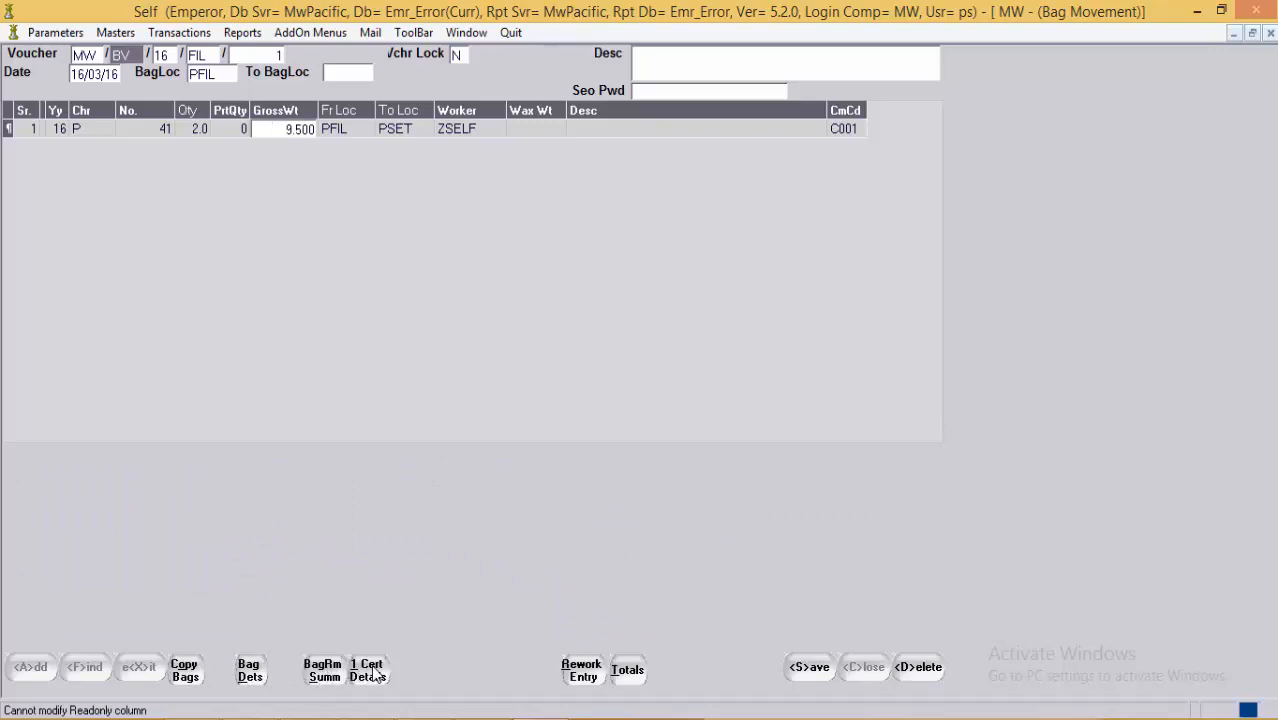
click(368, 671)
click(381, 671)
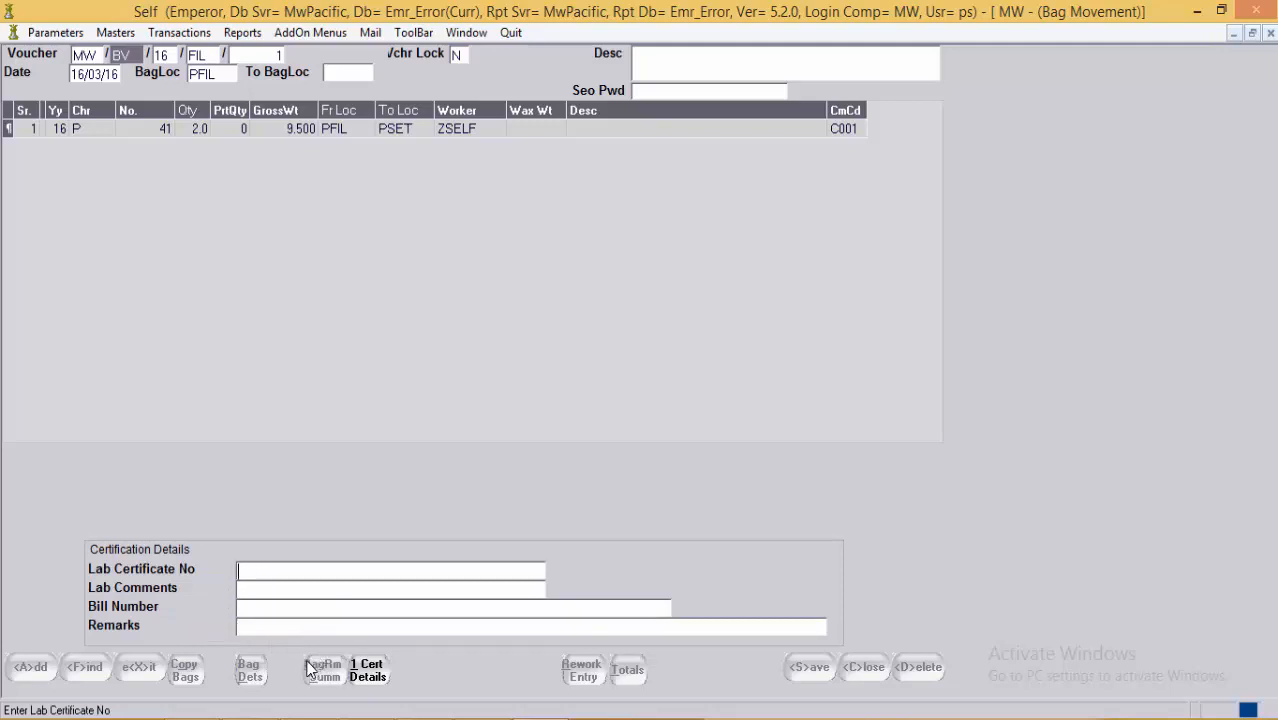
click(368, 679)
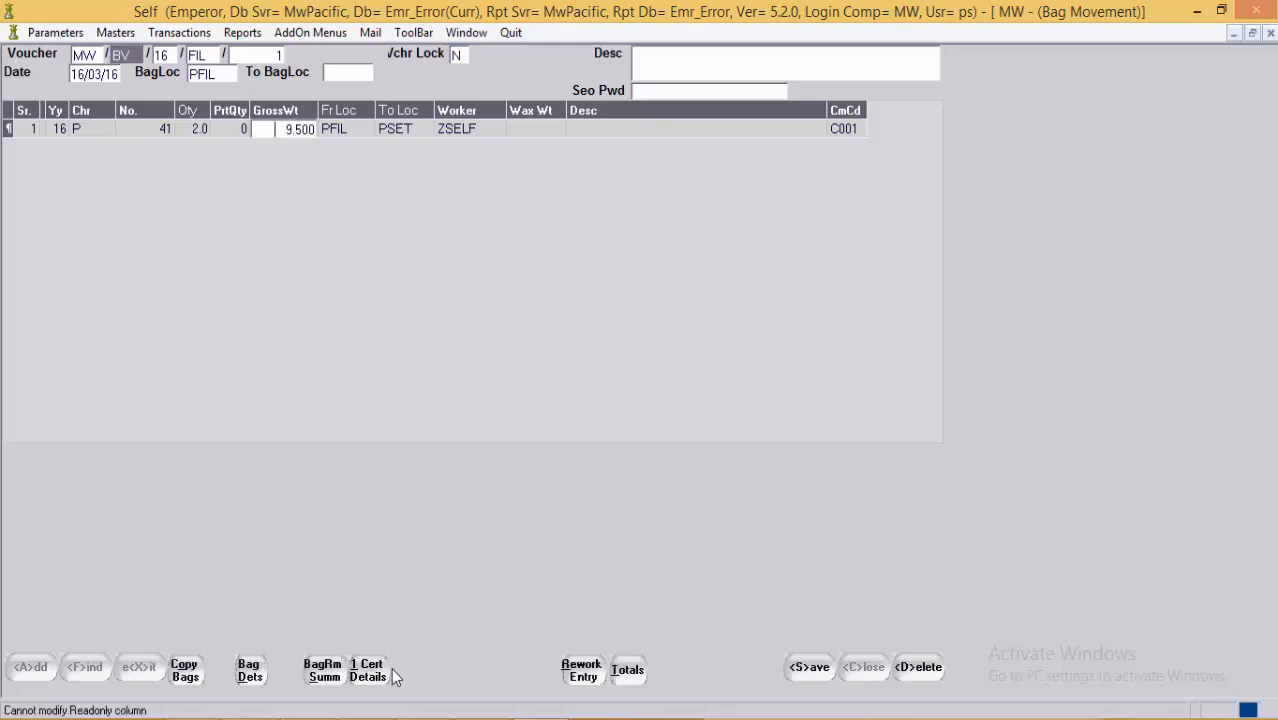
click(630, 676)
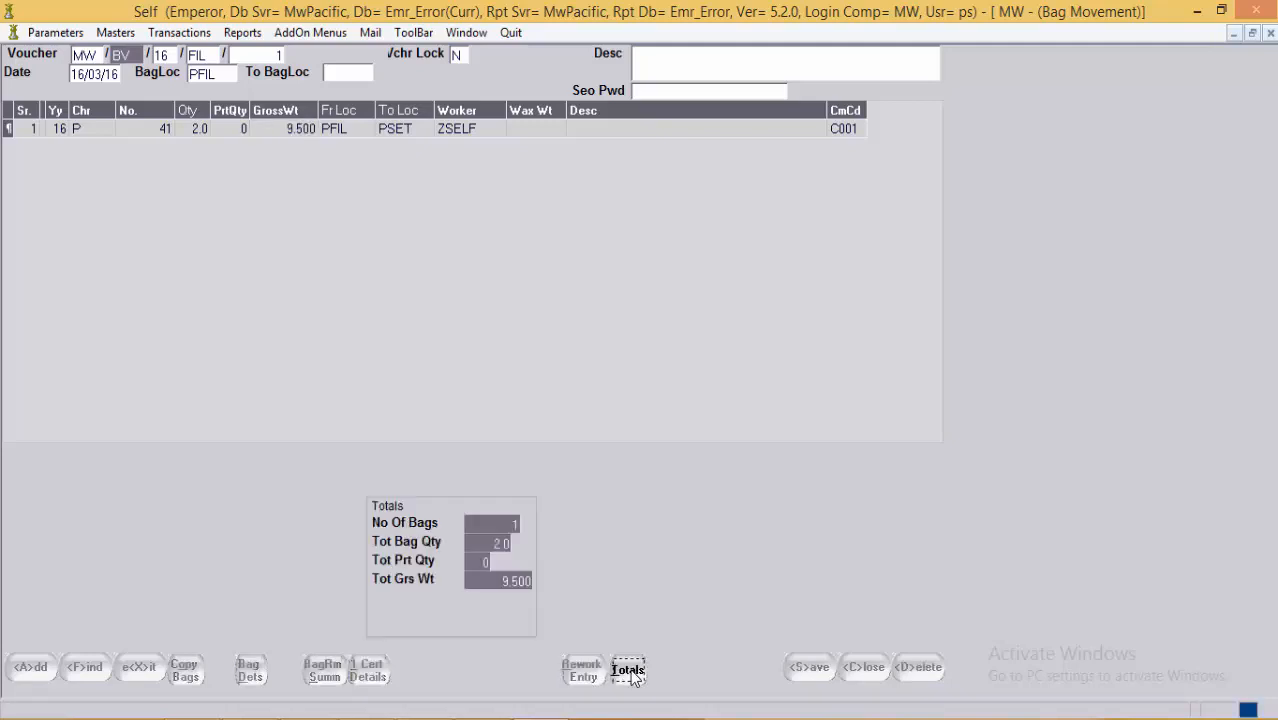